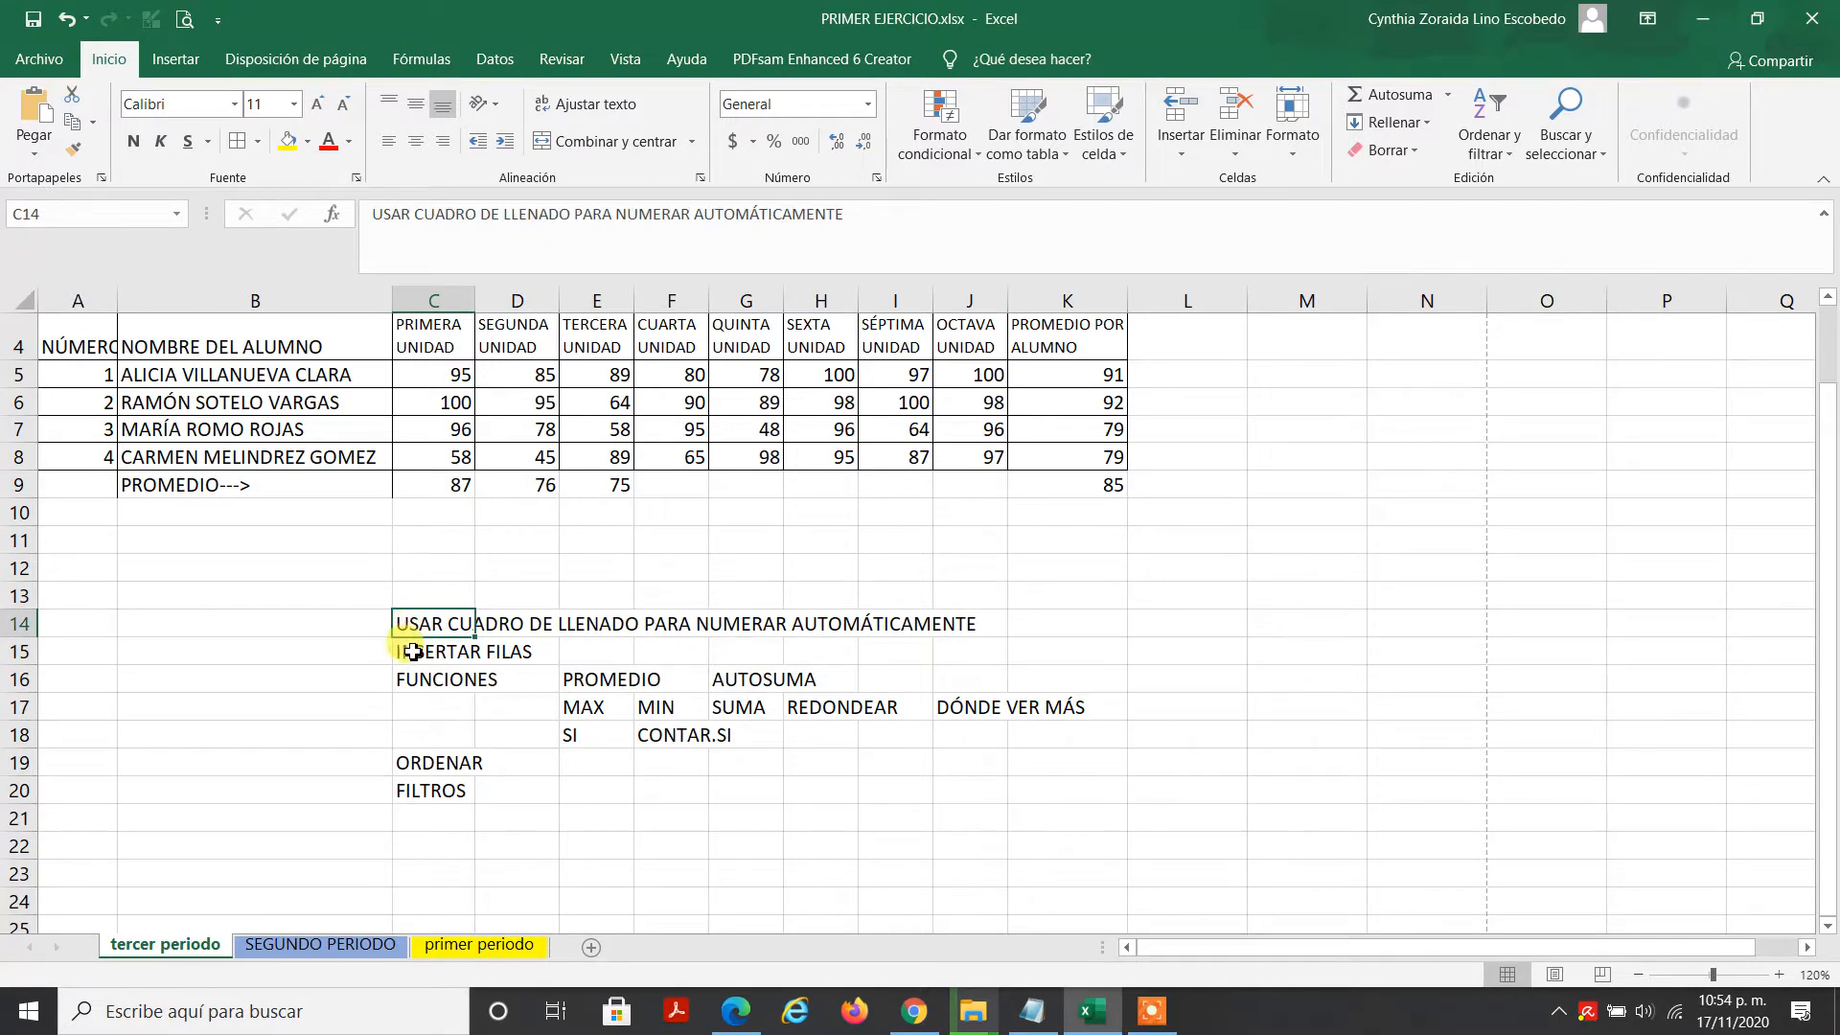
# Step: Review the topic list below the grade table, from inserting rows and the functions through sorting and filters
pyautogui.click(411, 650)
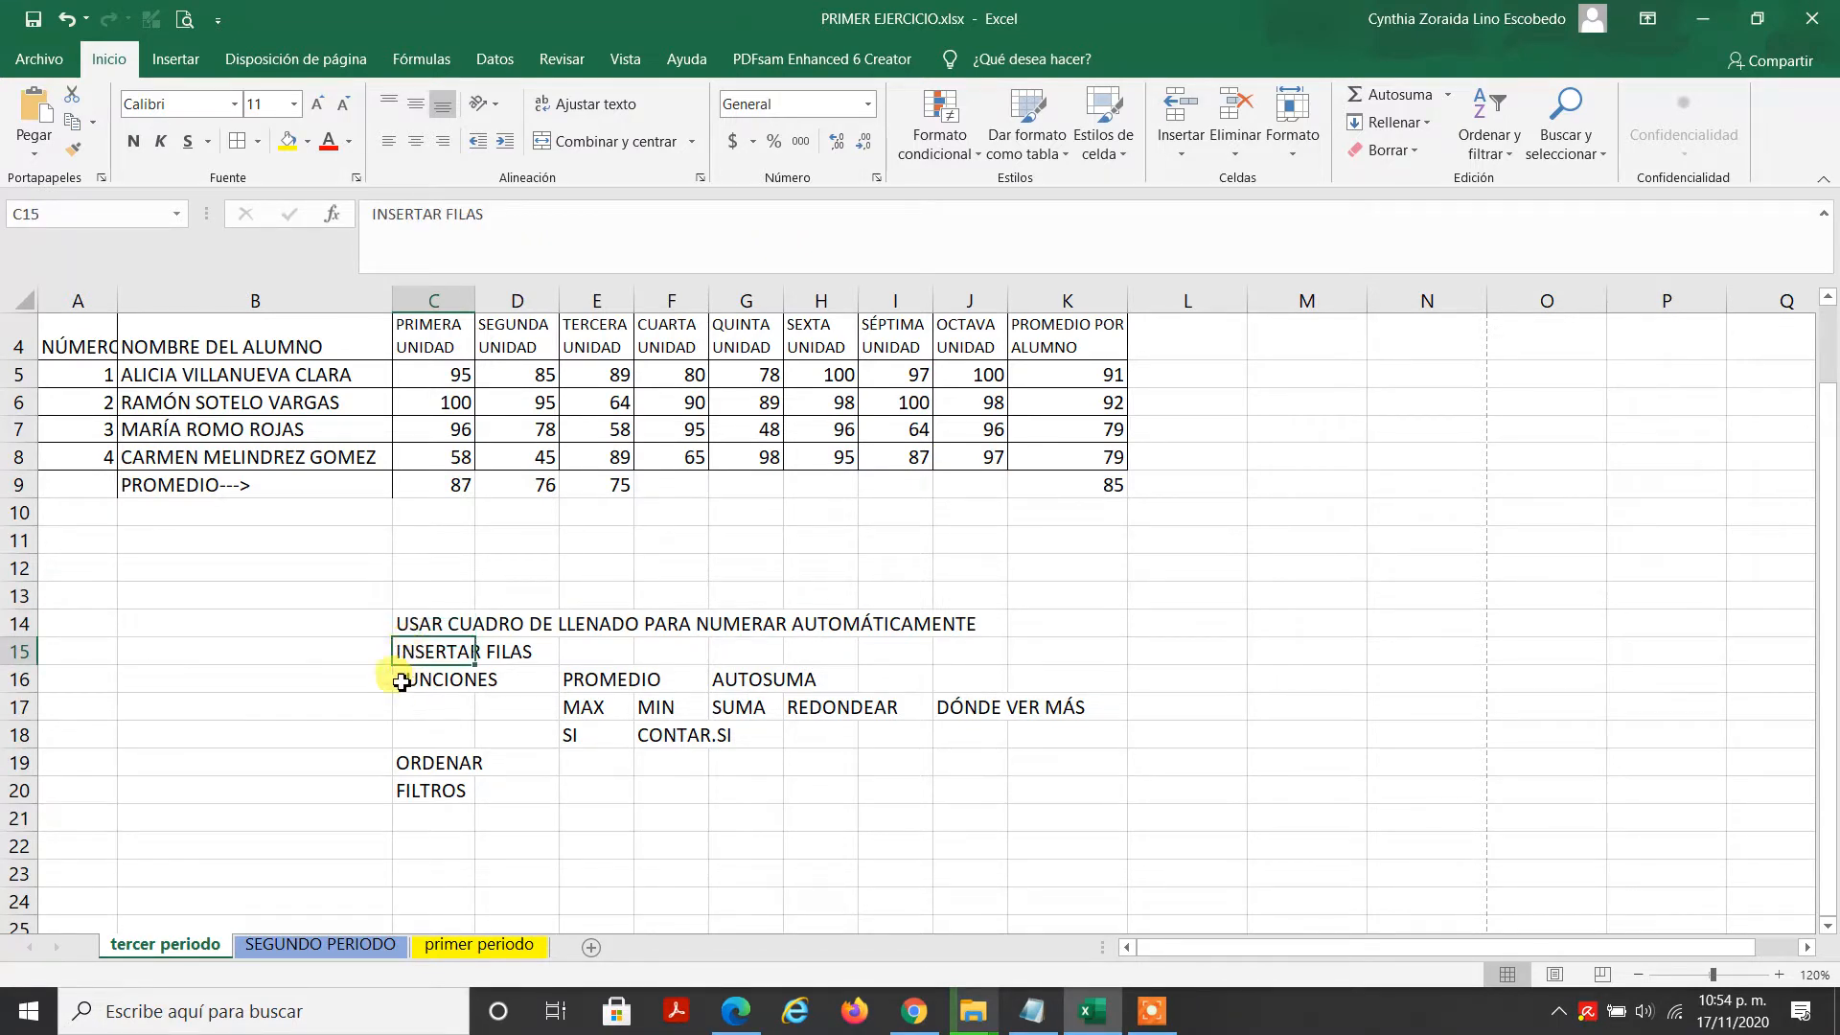
pyautogui.click(402, 676)
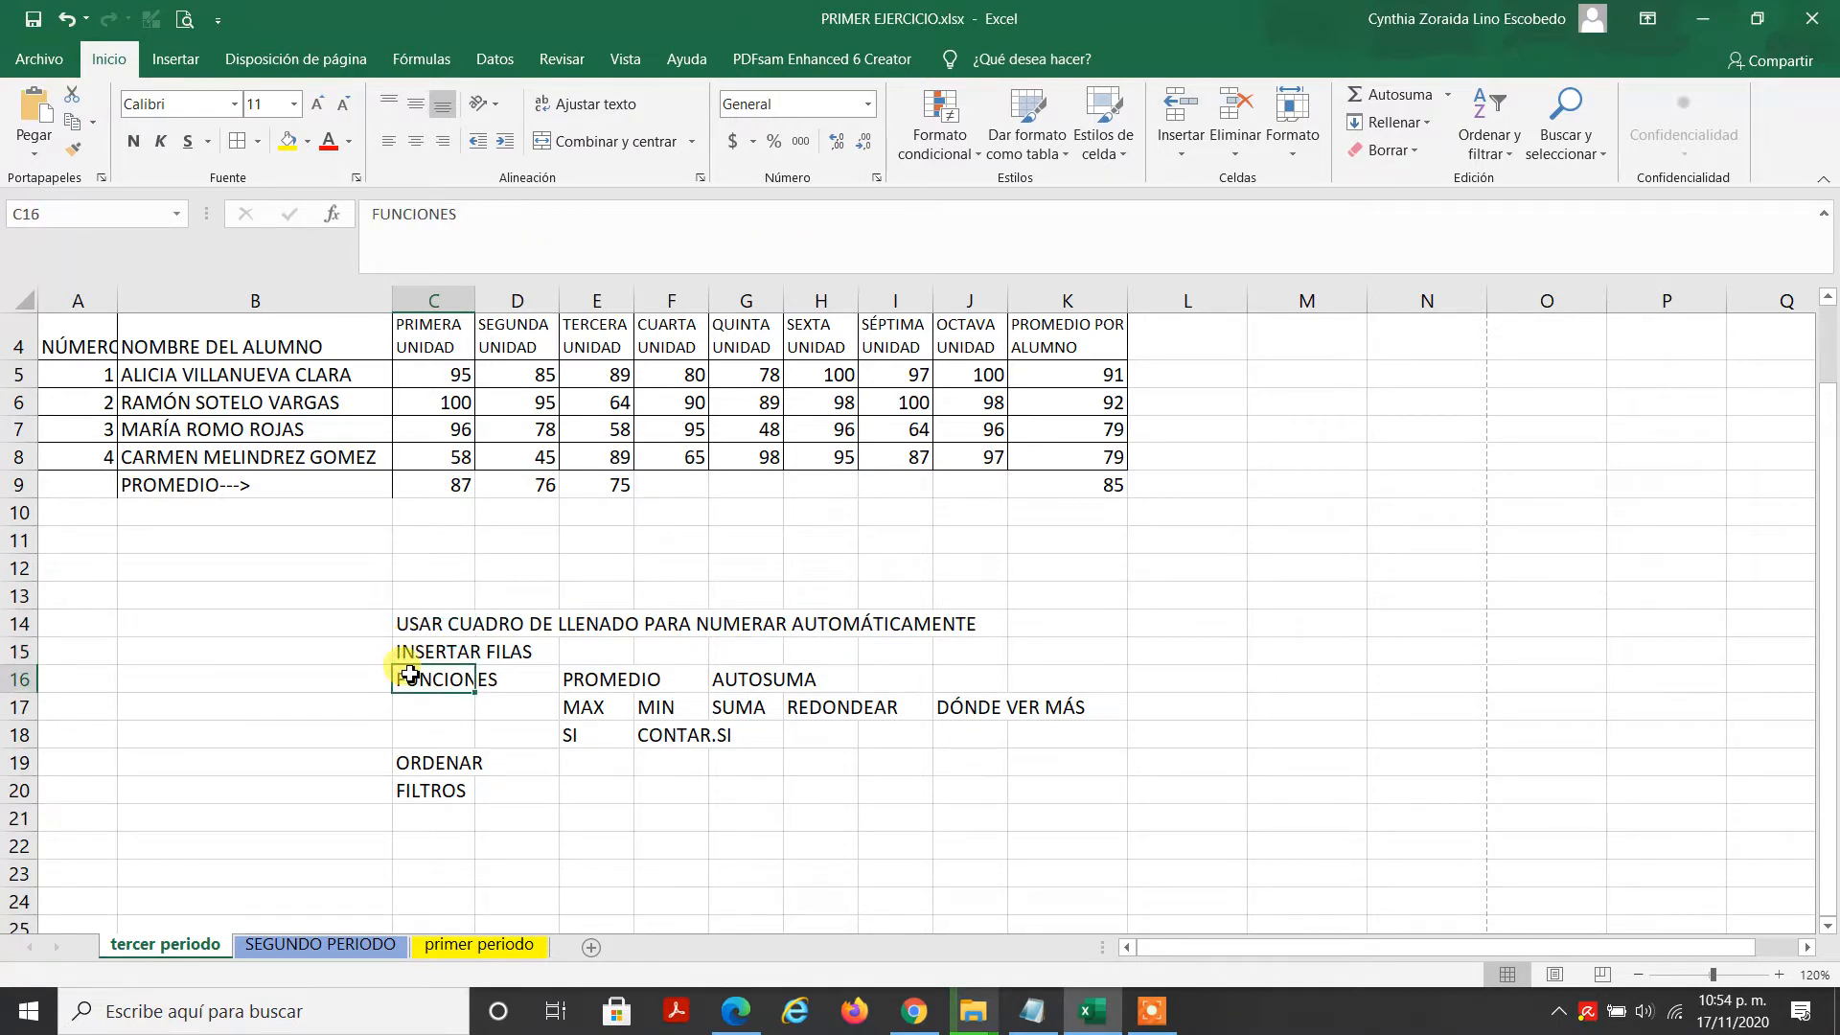
pyautogui.click(599, 686)
pyautogui.click(732, 686)
pyautogui.click(594, 707)
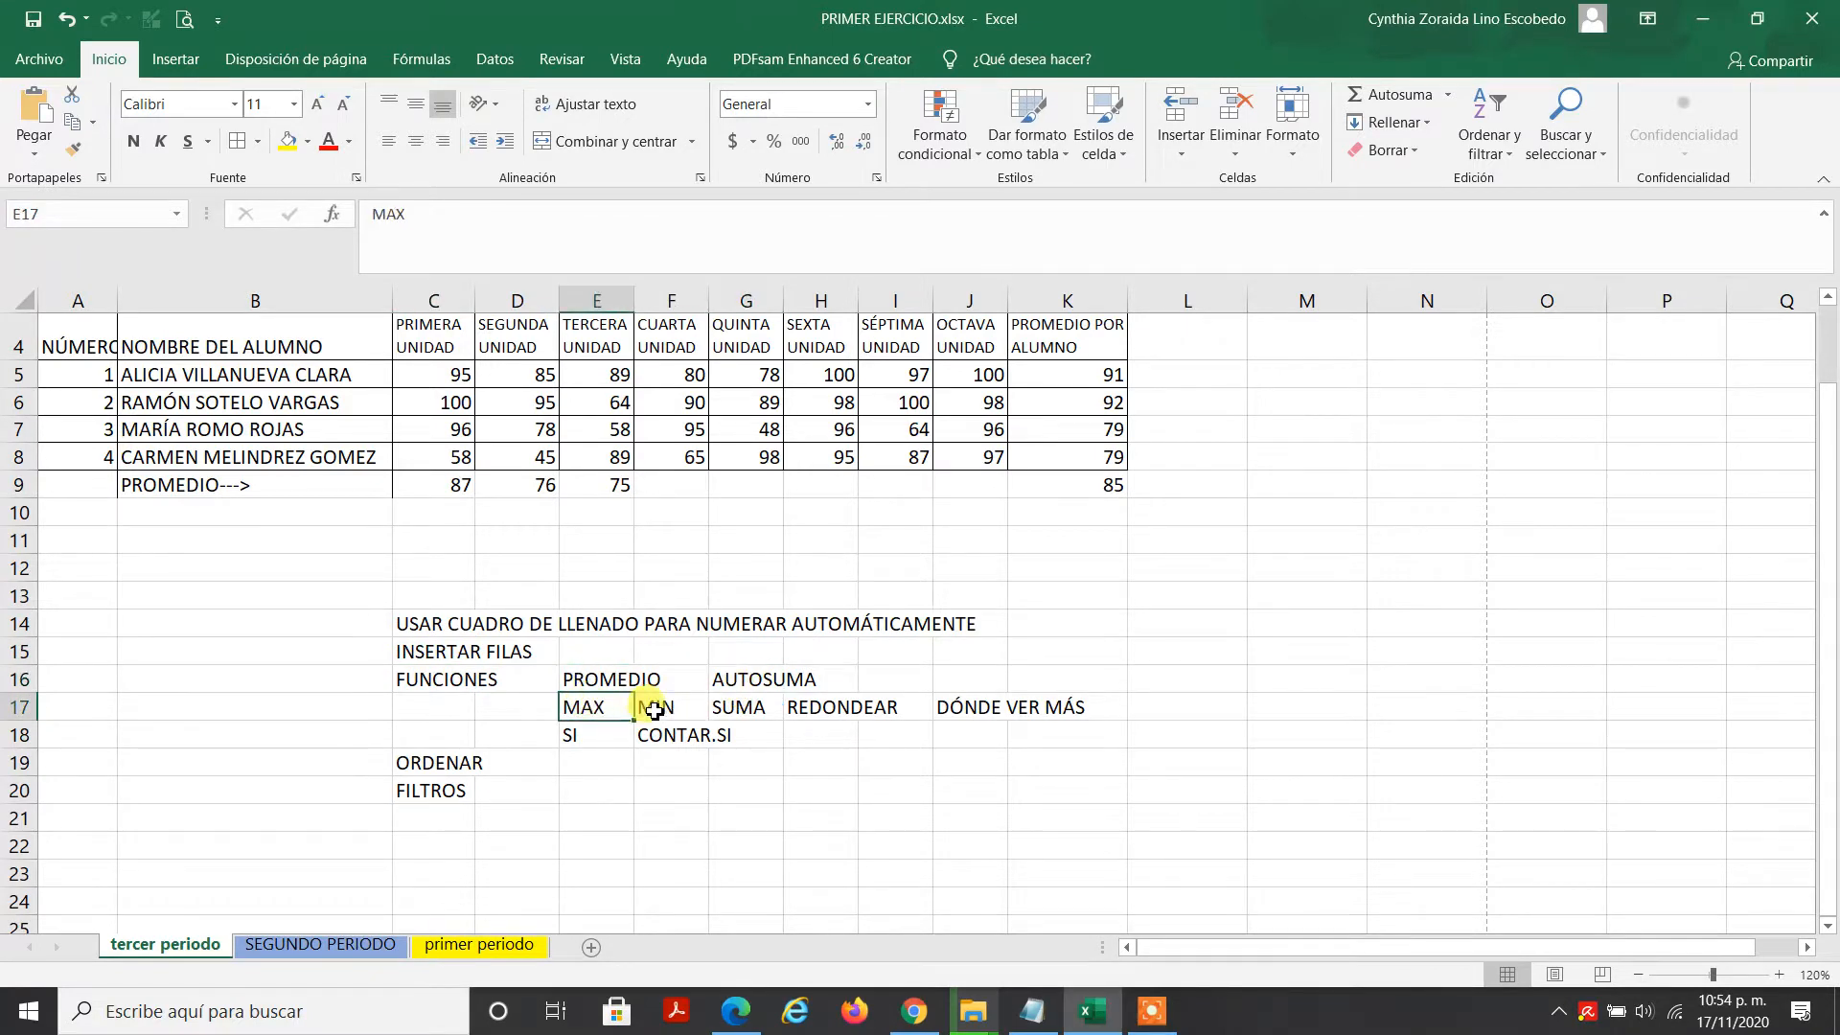
pyautogui.click(647, 709)
pyautogui.click(737, 709)
pyautogui.click(816, 713)
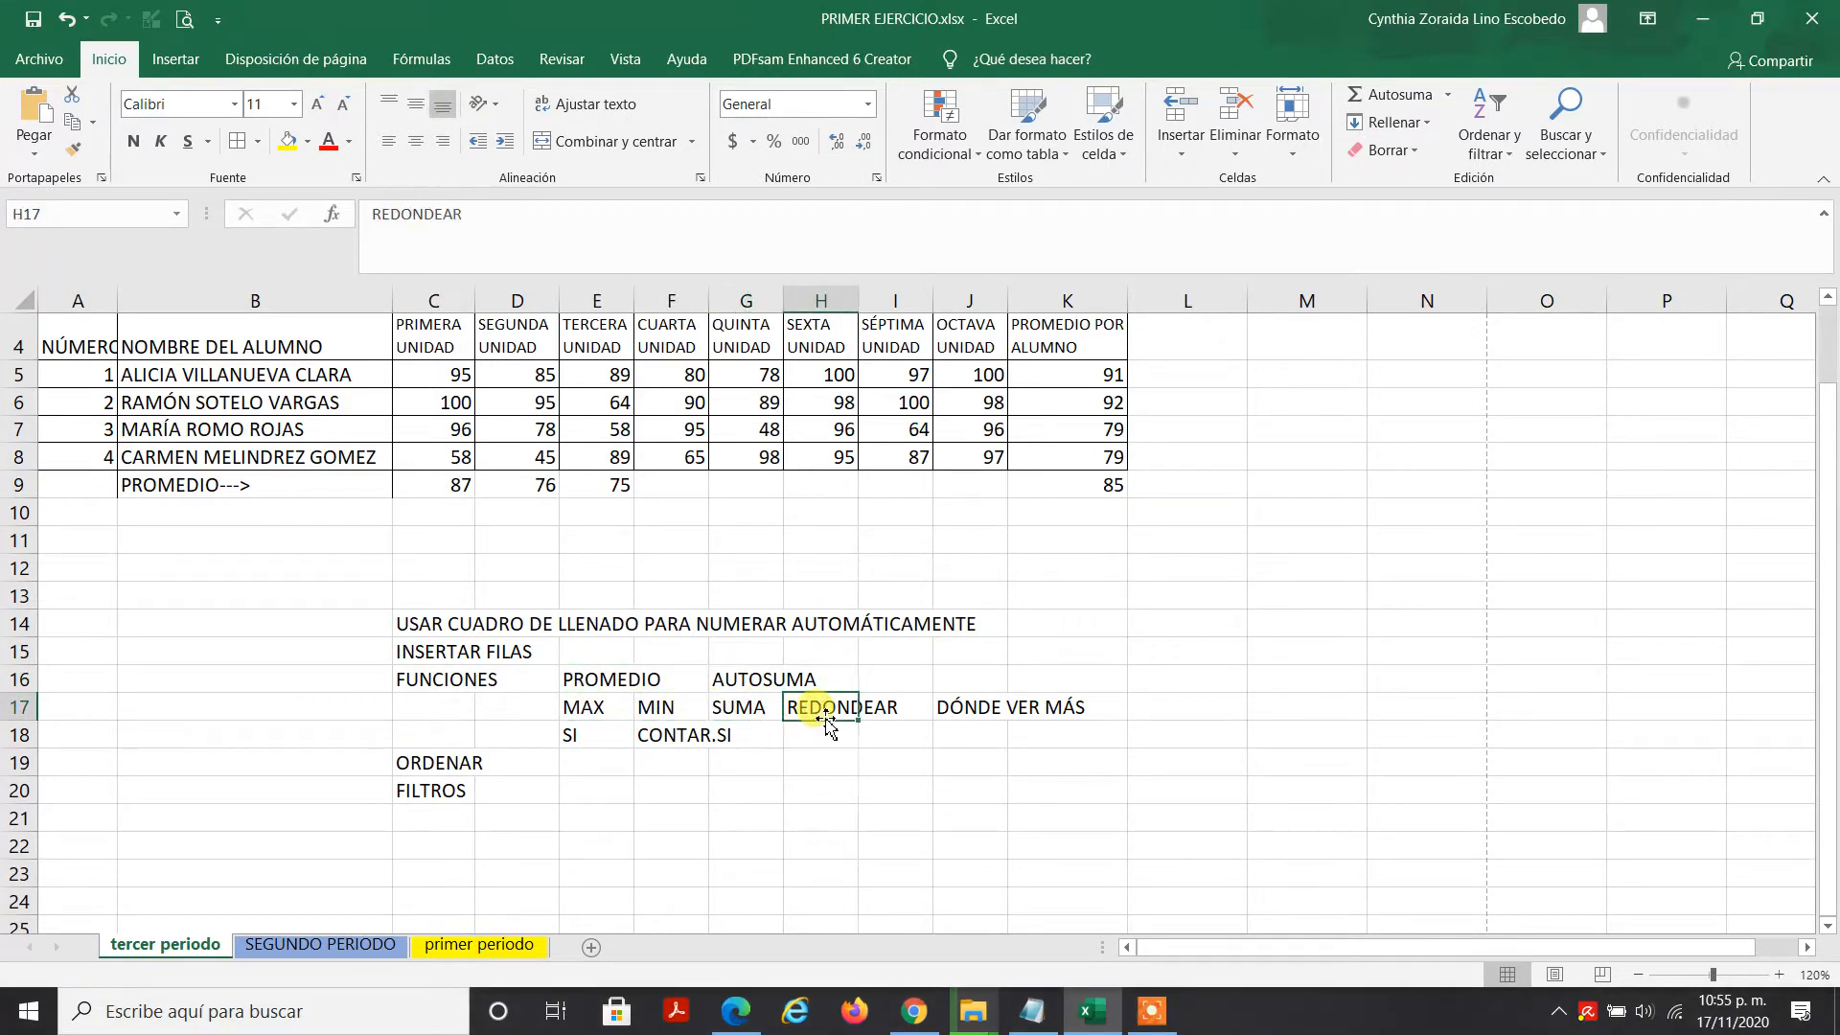
pyautogui.click(944, 709)
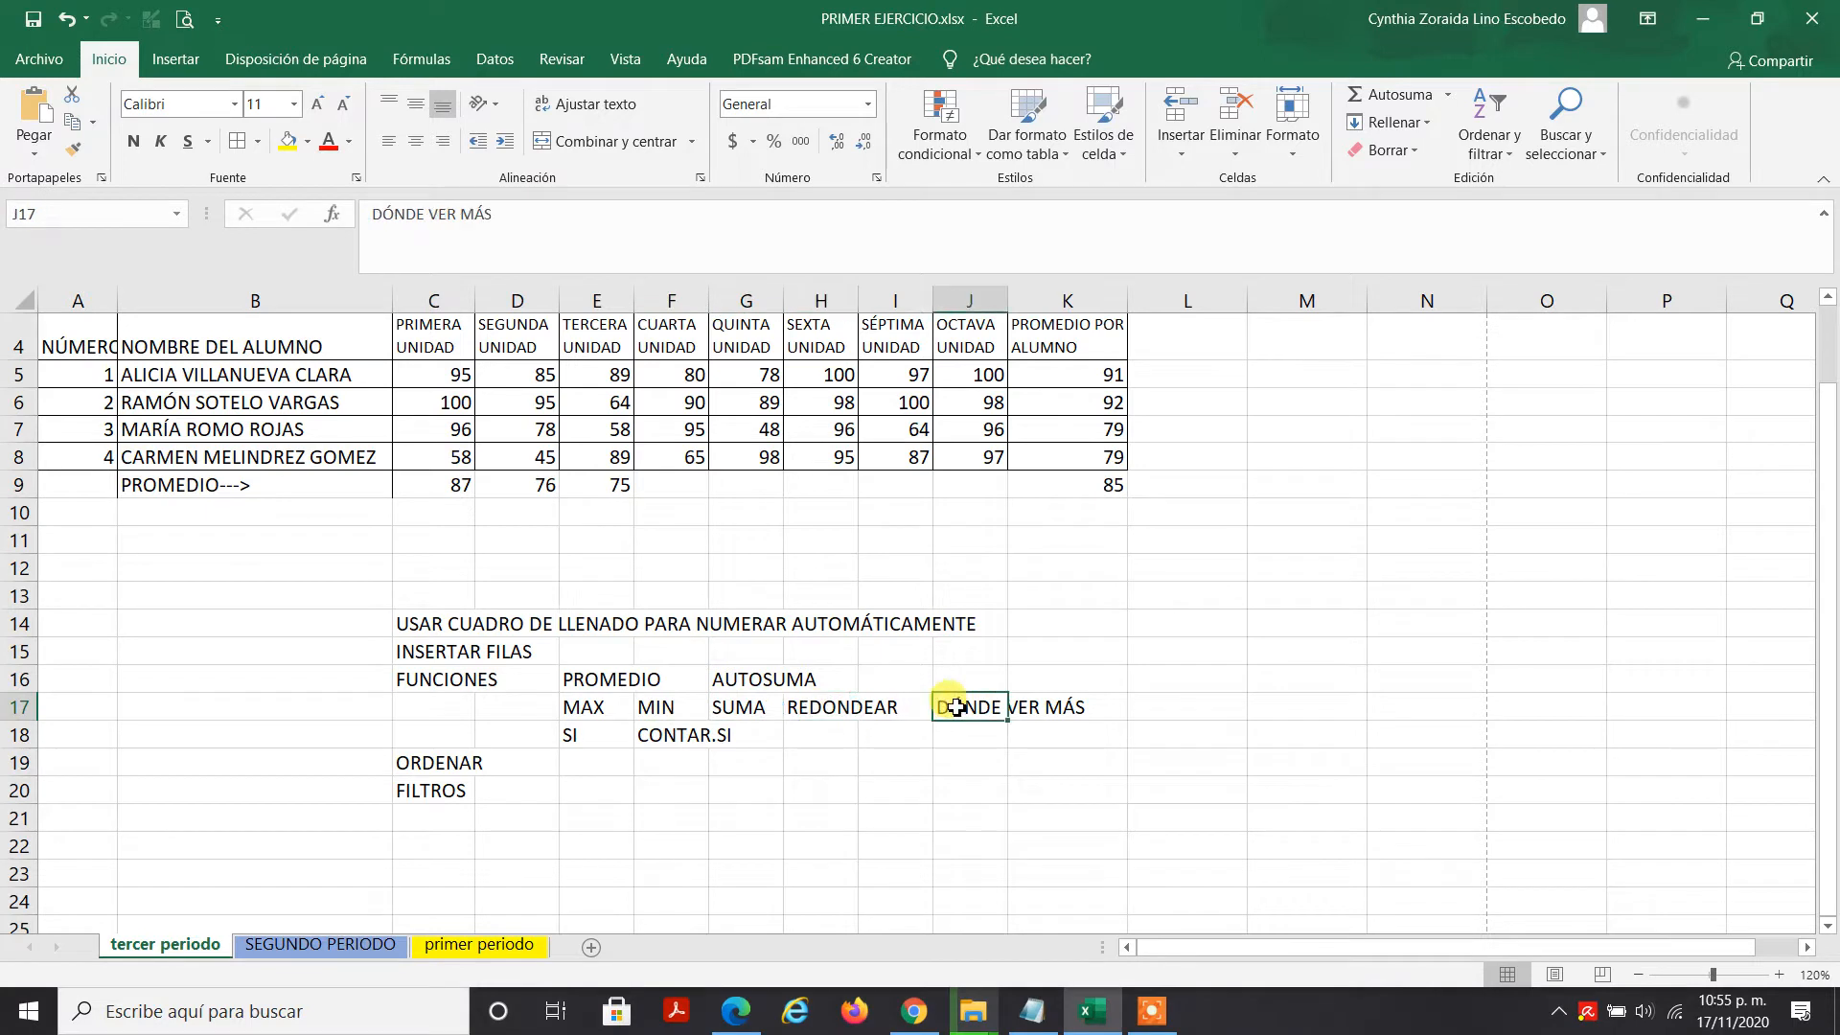
pyautogui.click(573, 742)
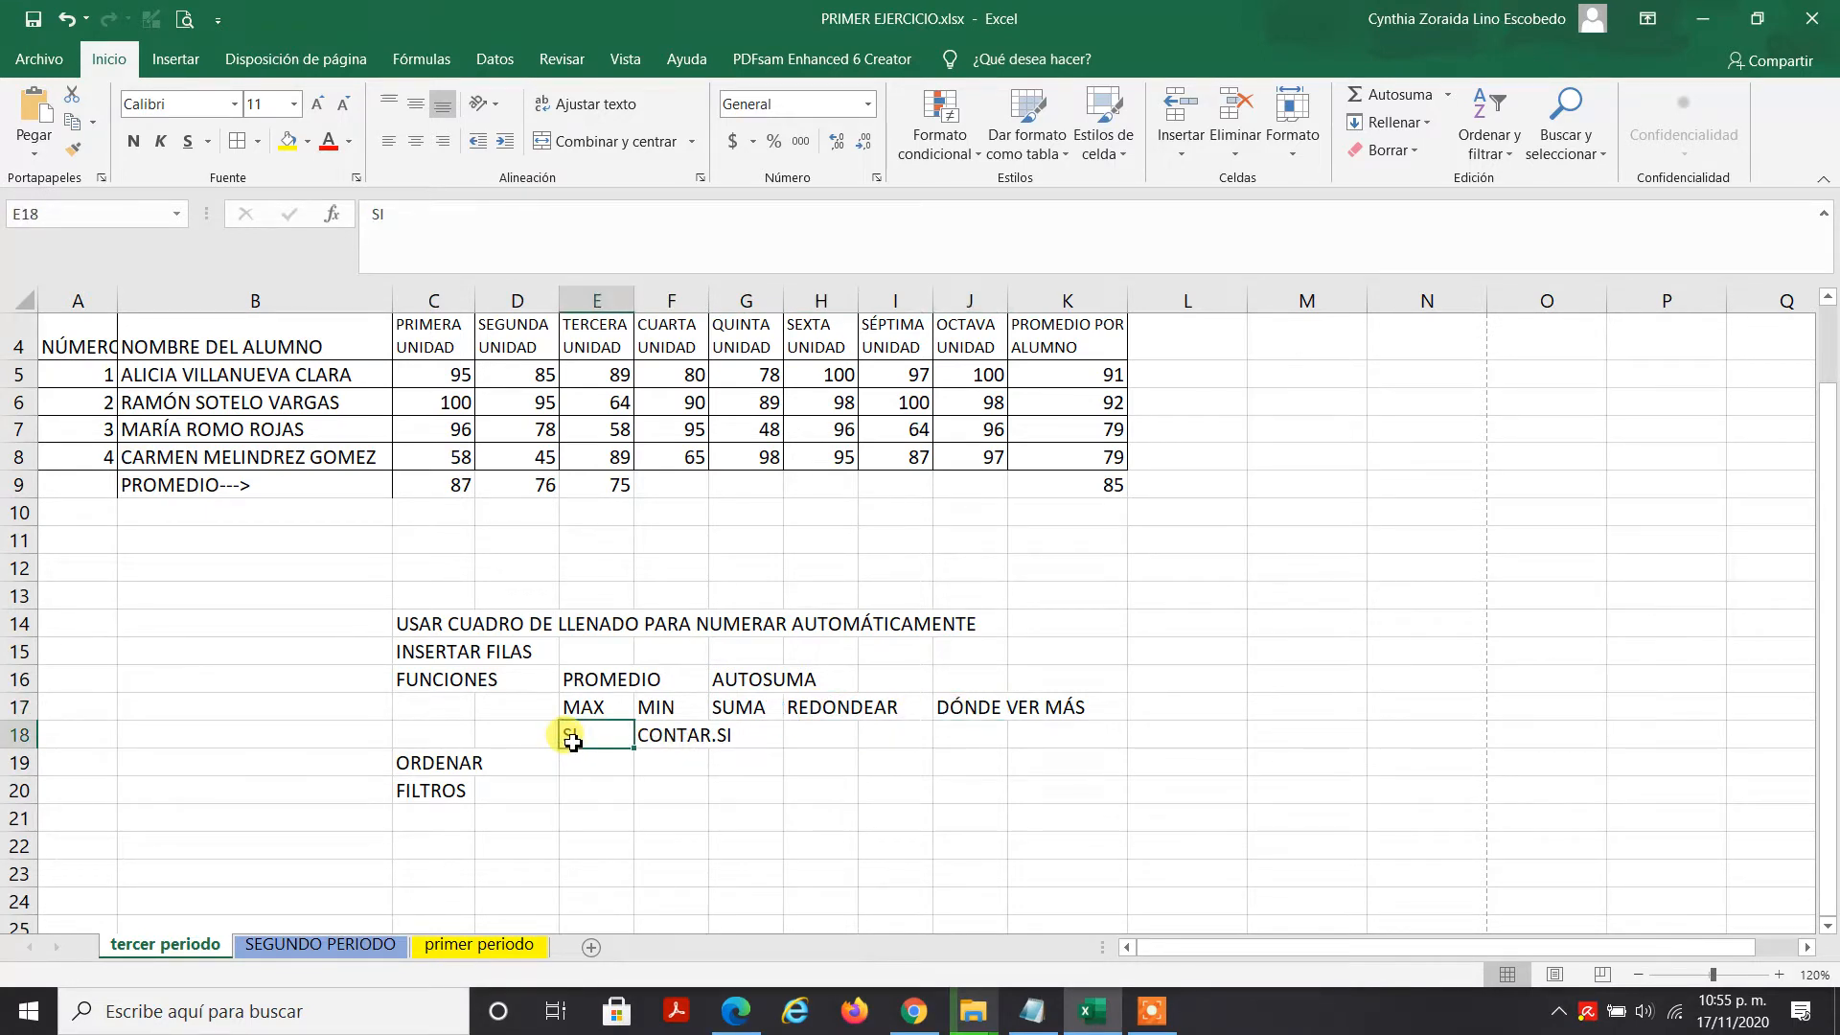
pyautogui.click(663, 738)
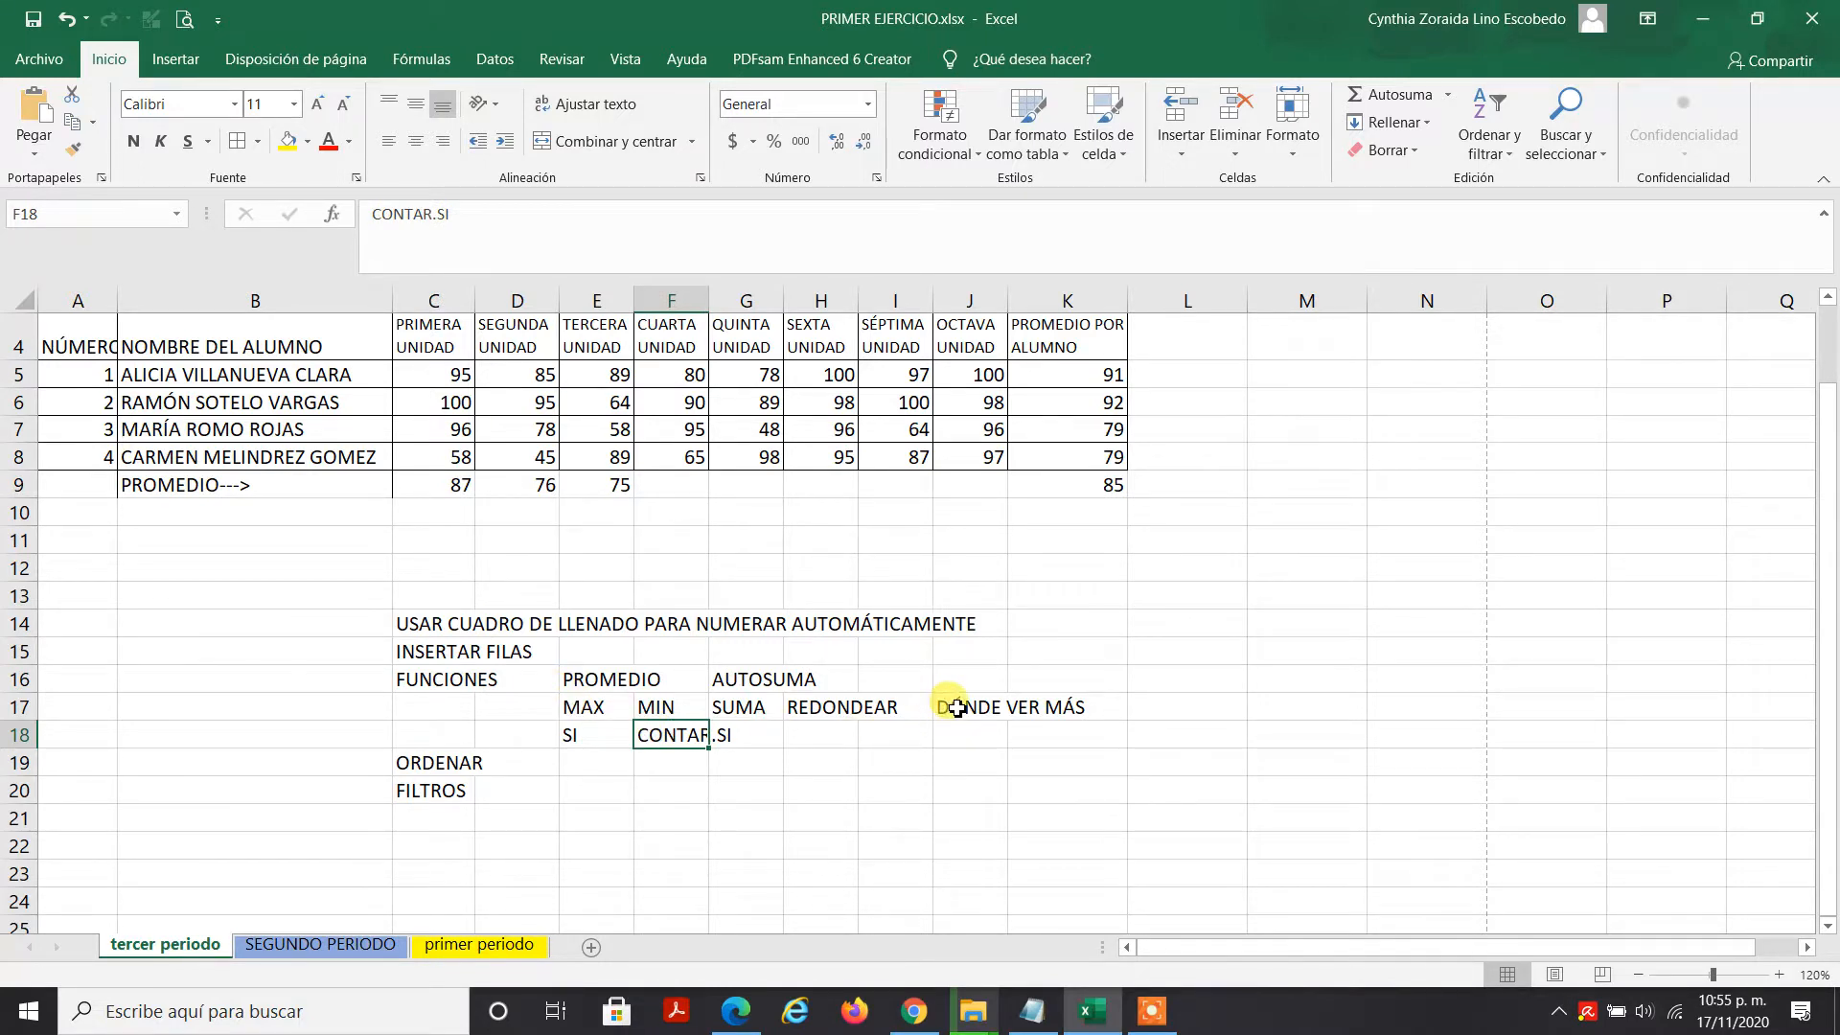
pyautogui.click(409, 759)
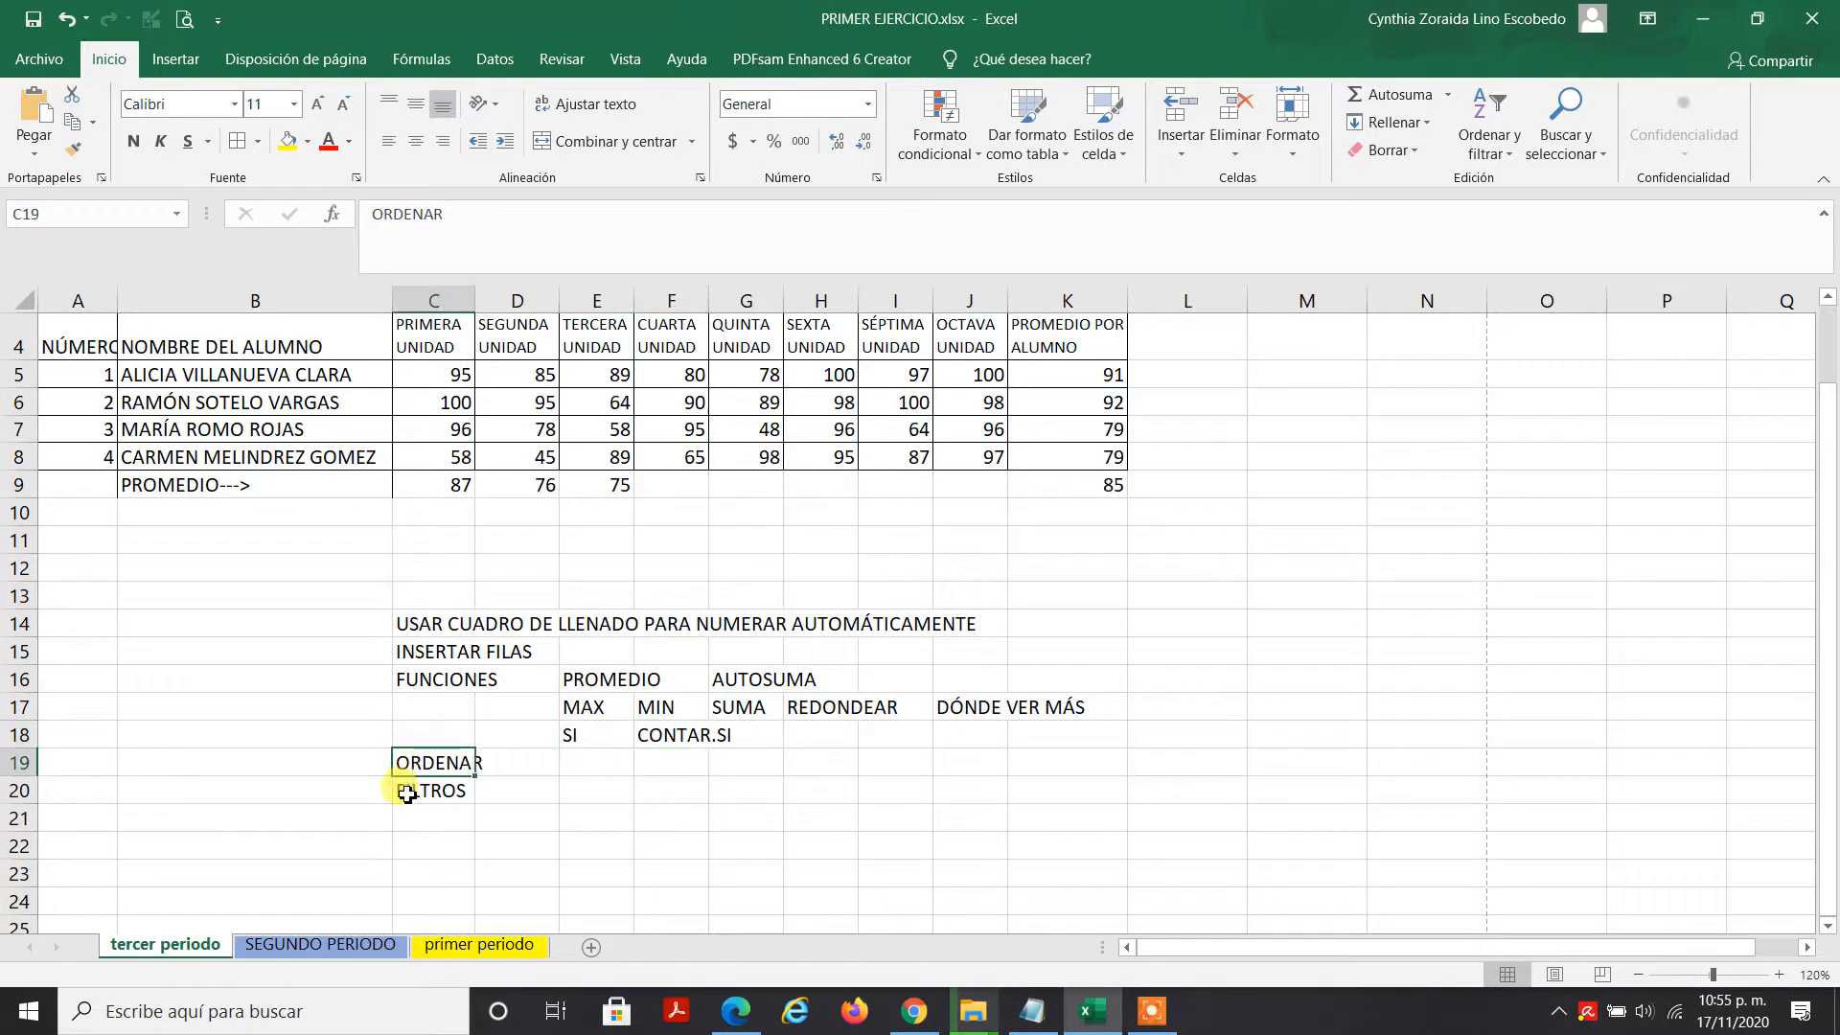
pyautogui.click(408, 795)
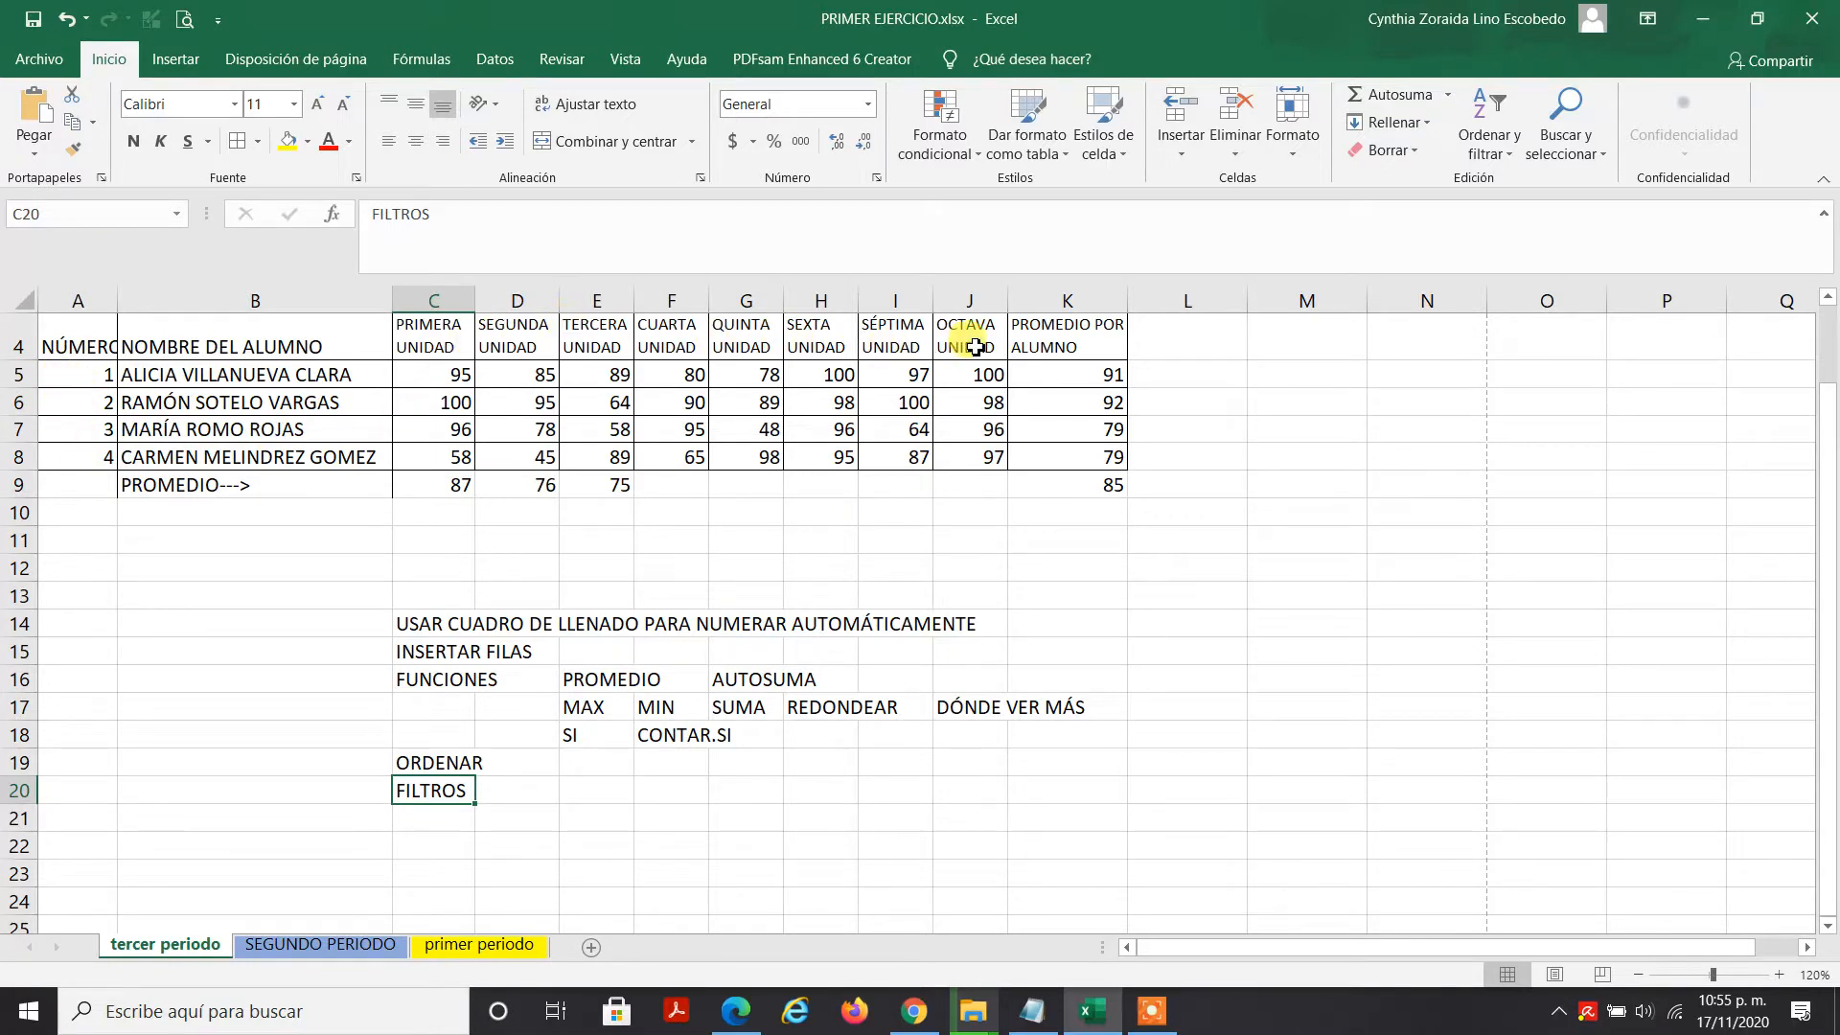
# Step: Insert four blank rows above the PROMEDIO row, starting at row 9
pyautogui.click(19, 488)
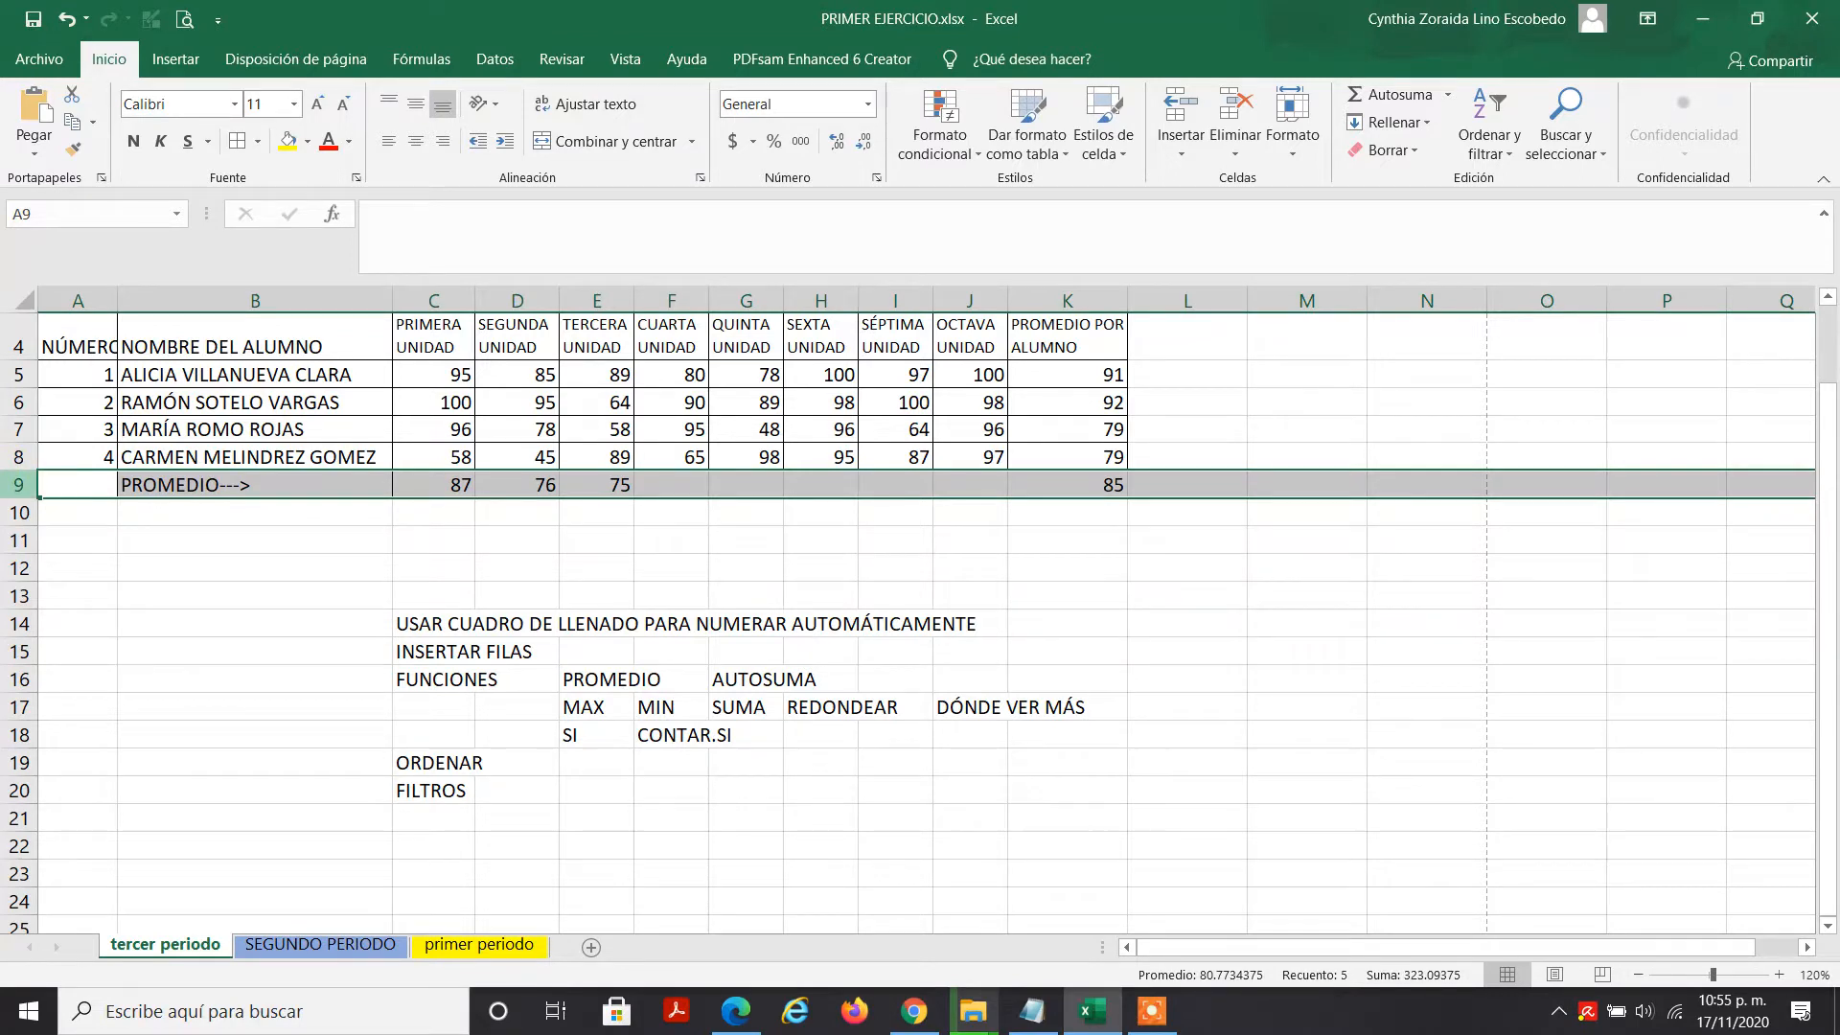
pyautogui.rightClick(19, 484)
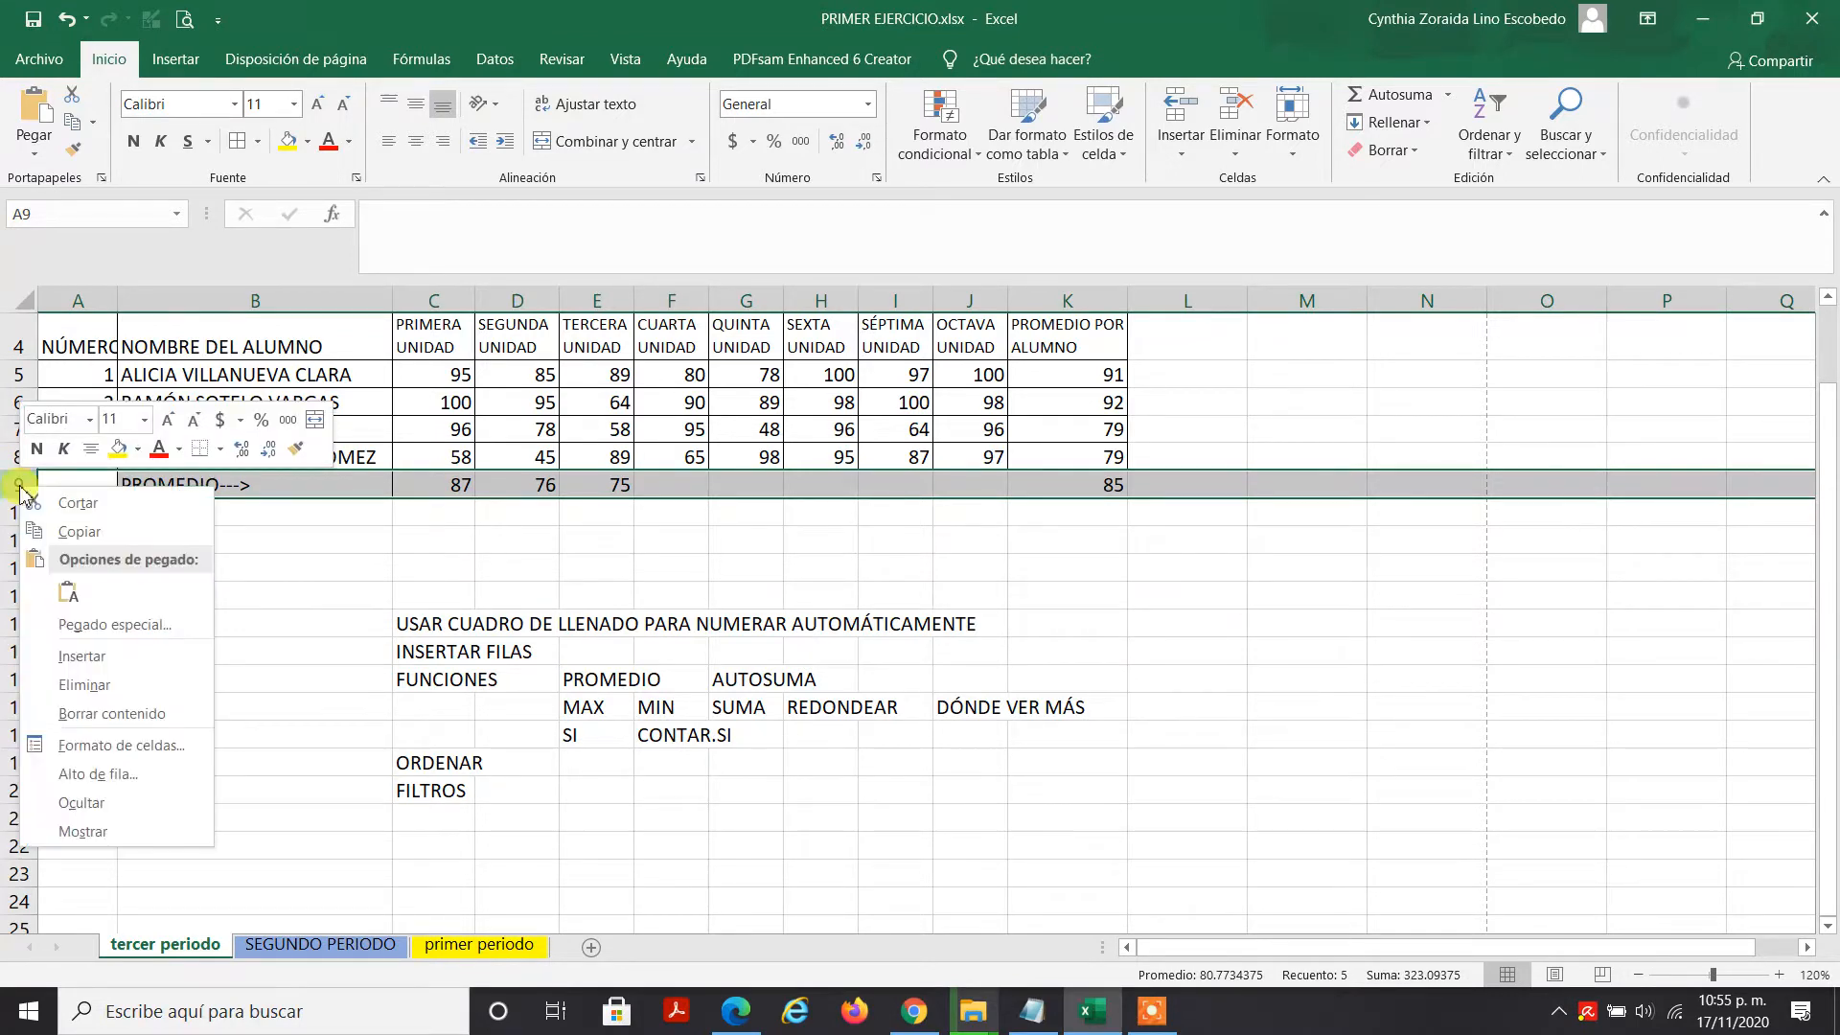
pyautogui.click(46, 646)
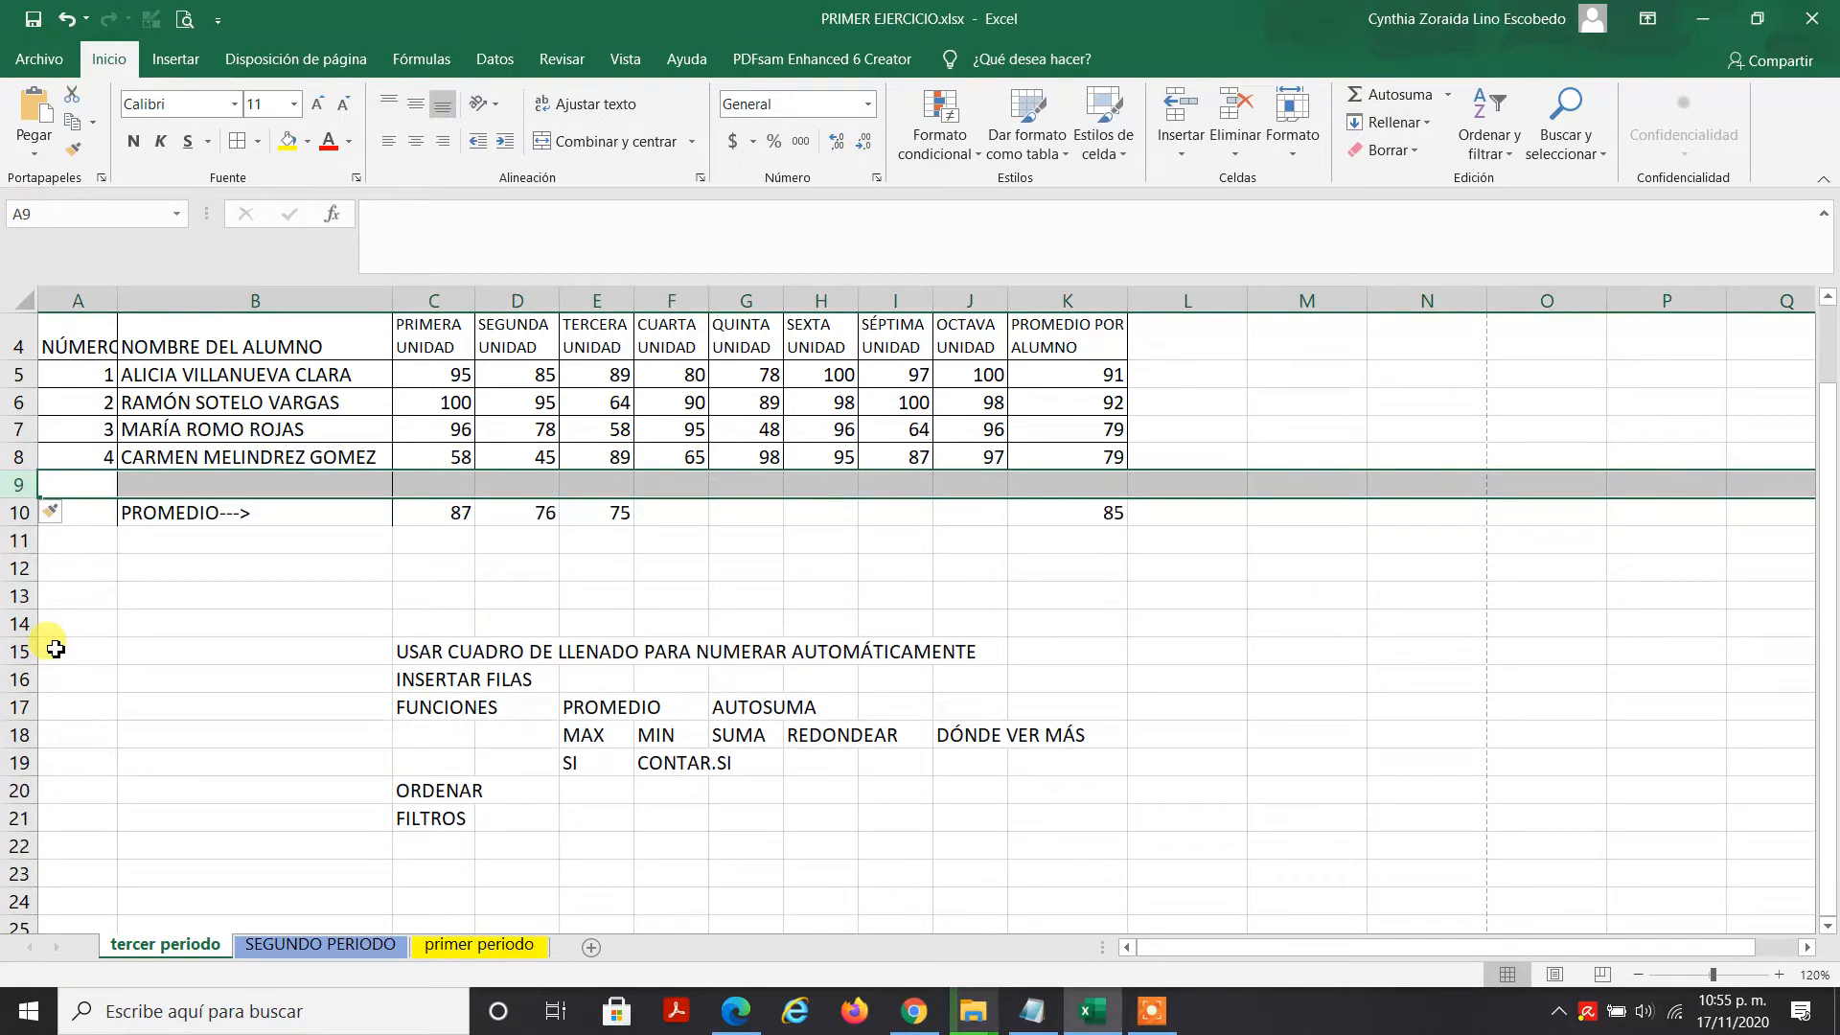
pyautogui.press('F4')
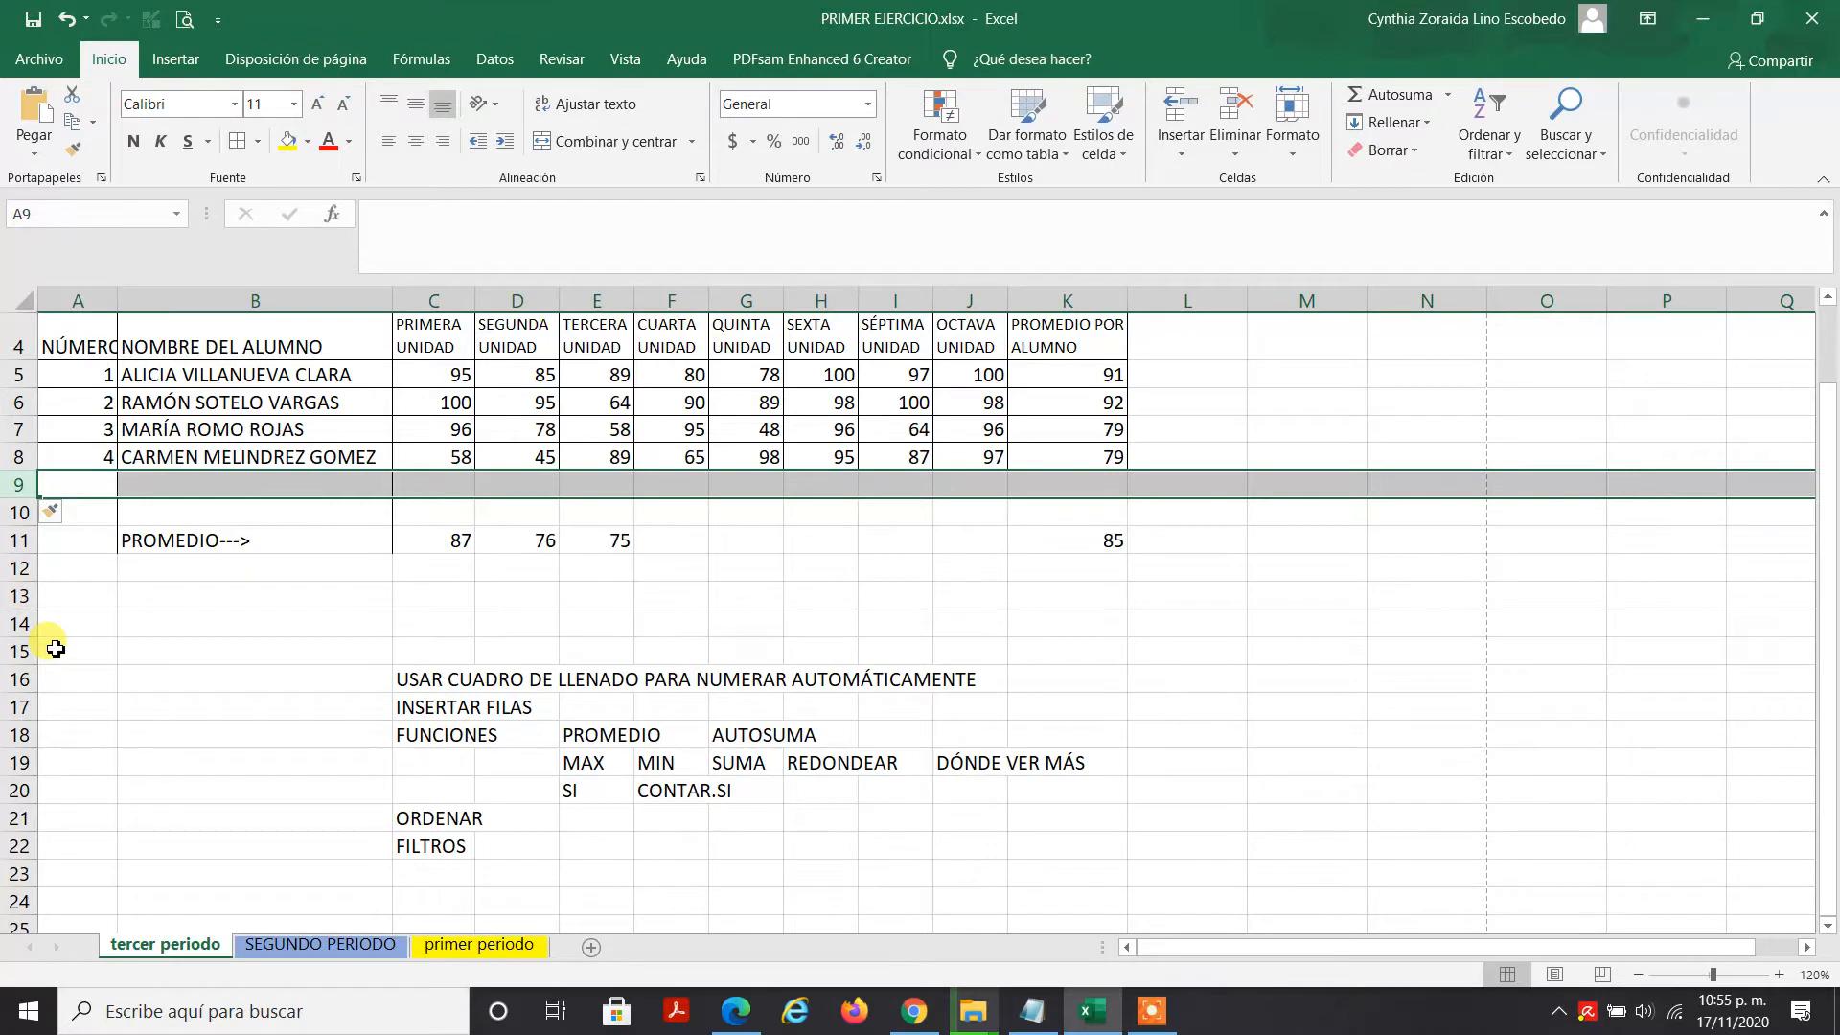
pyautogui.press('F4')
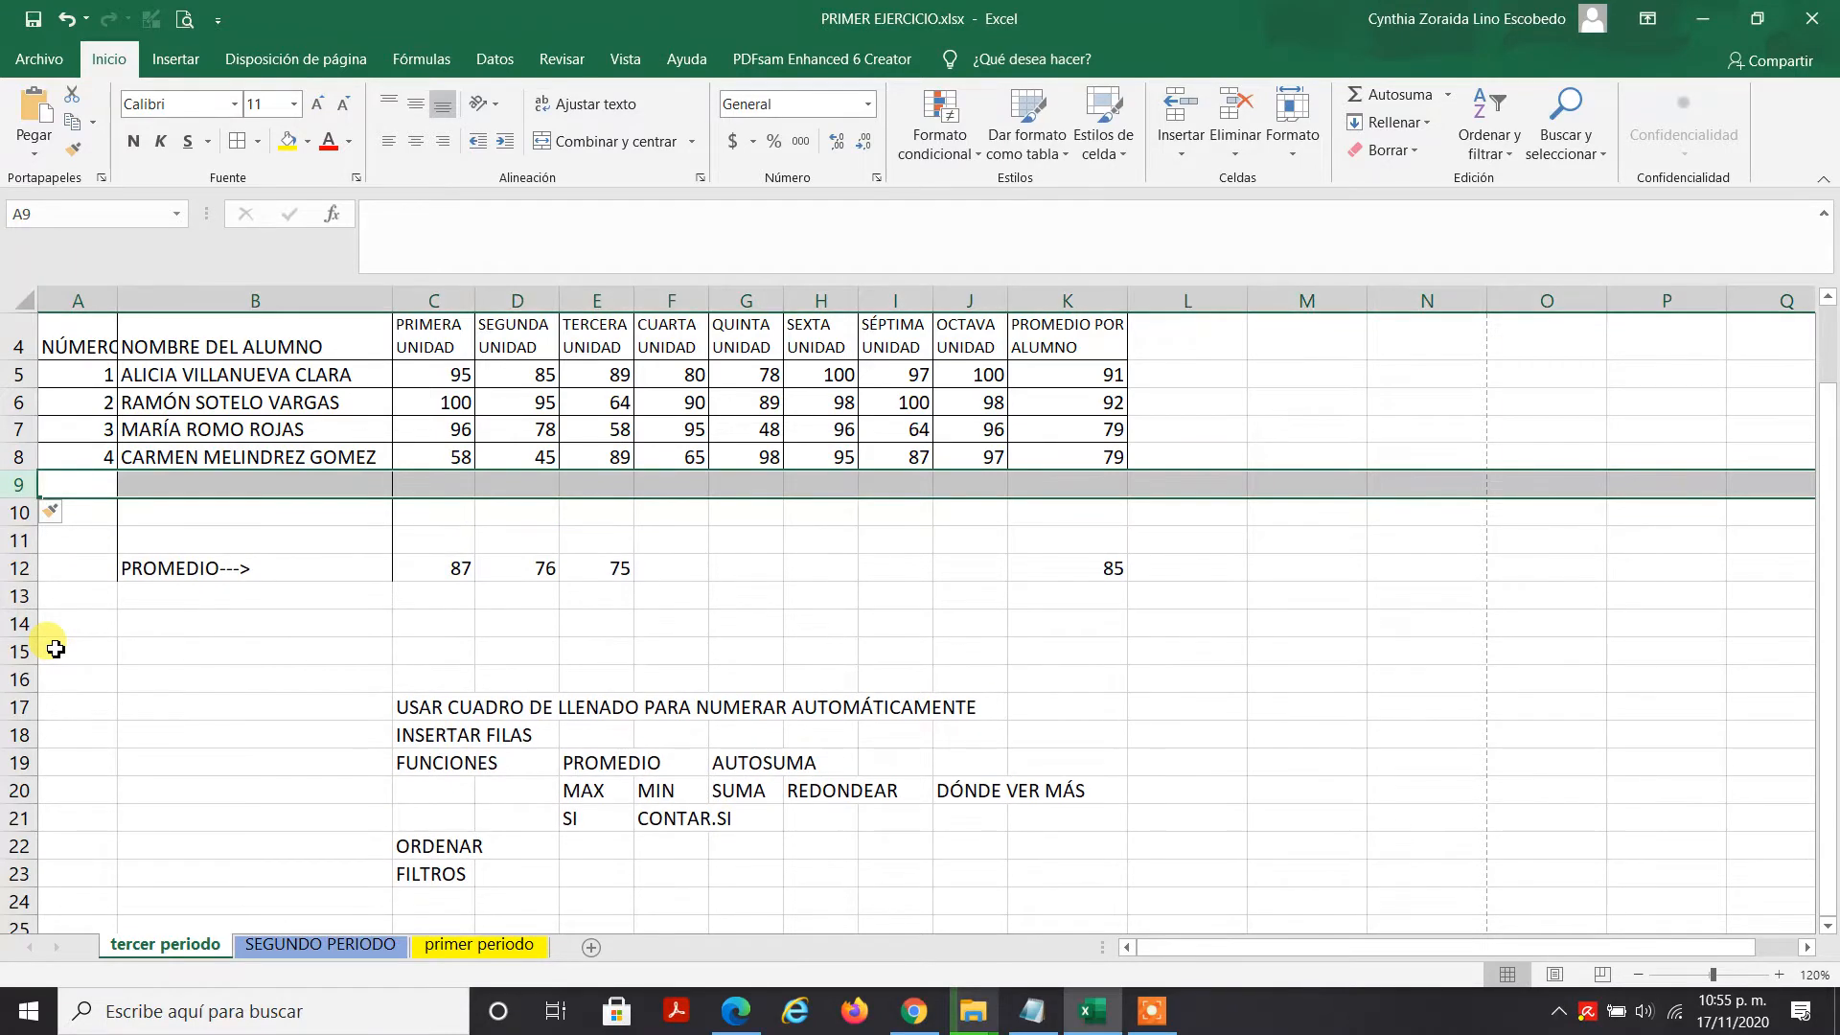
pyautogui.press('F4')
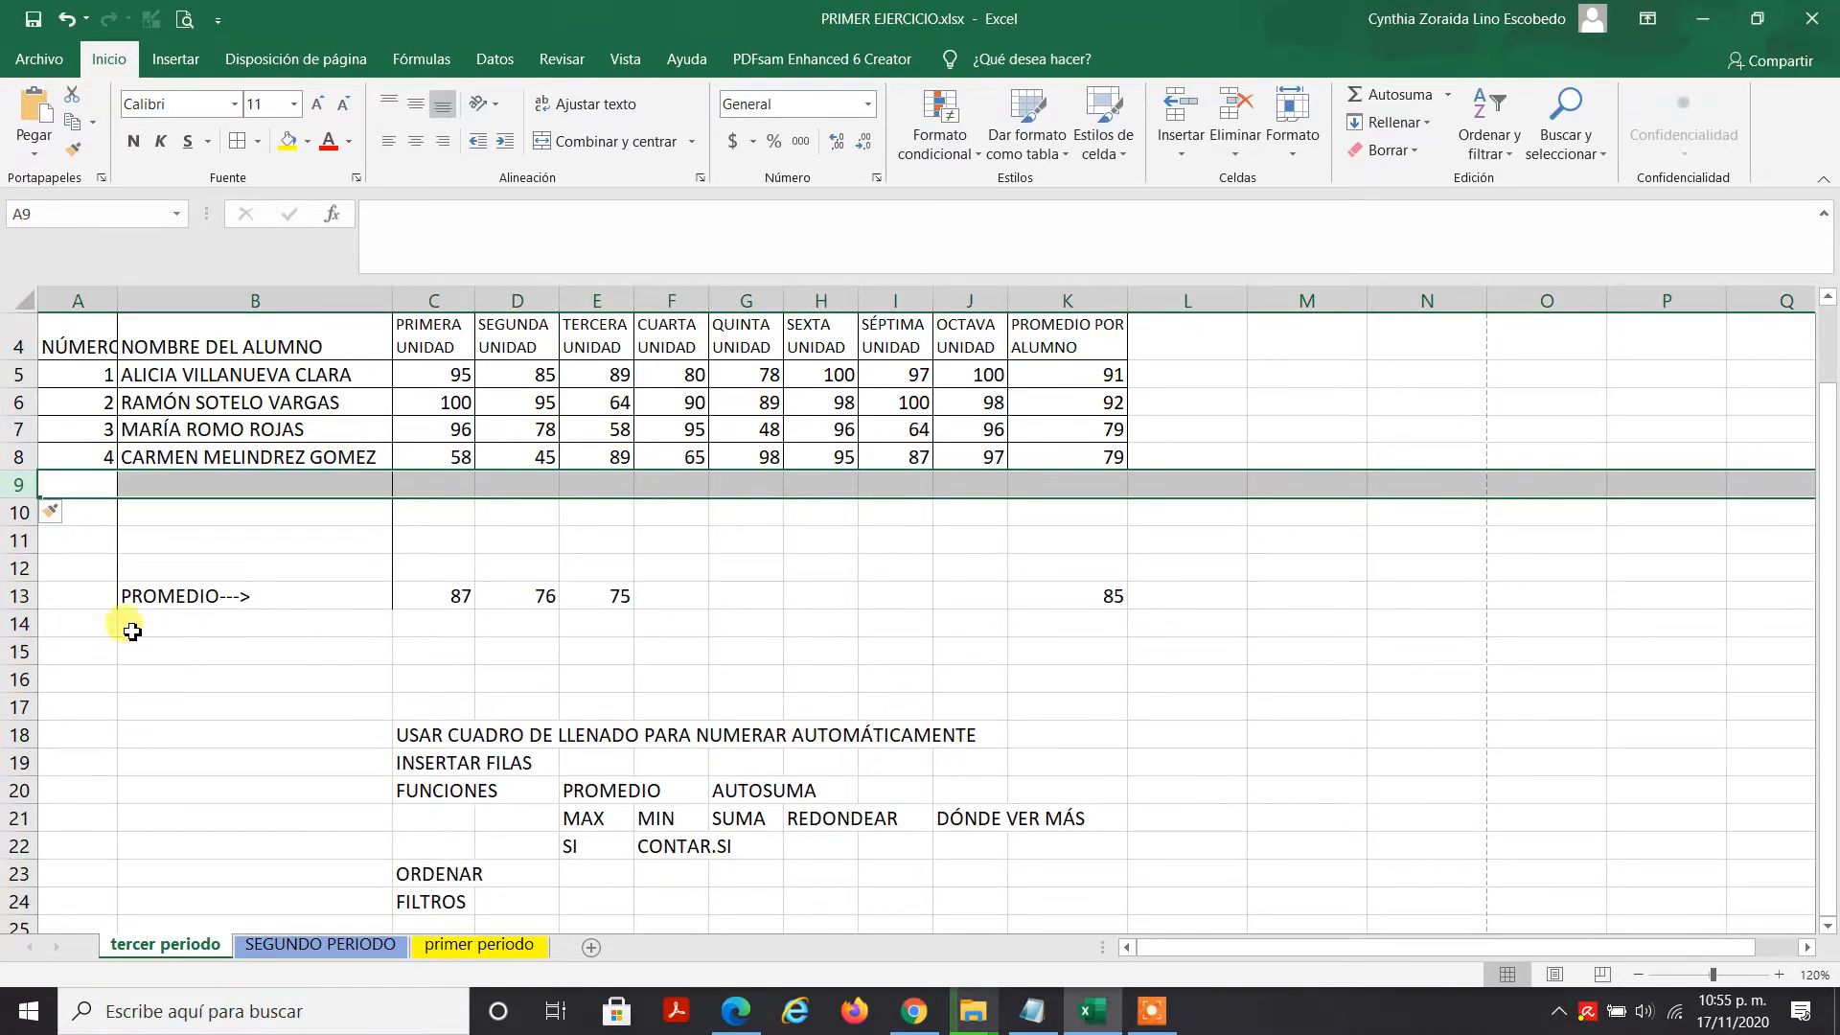
# Step: Enter the full names of four additional students in cells B9 through B12
pyautogui.click(187, 508)
pyautogui.click(191, 483)
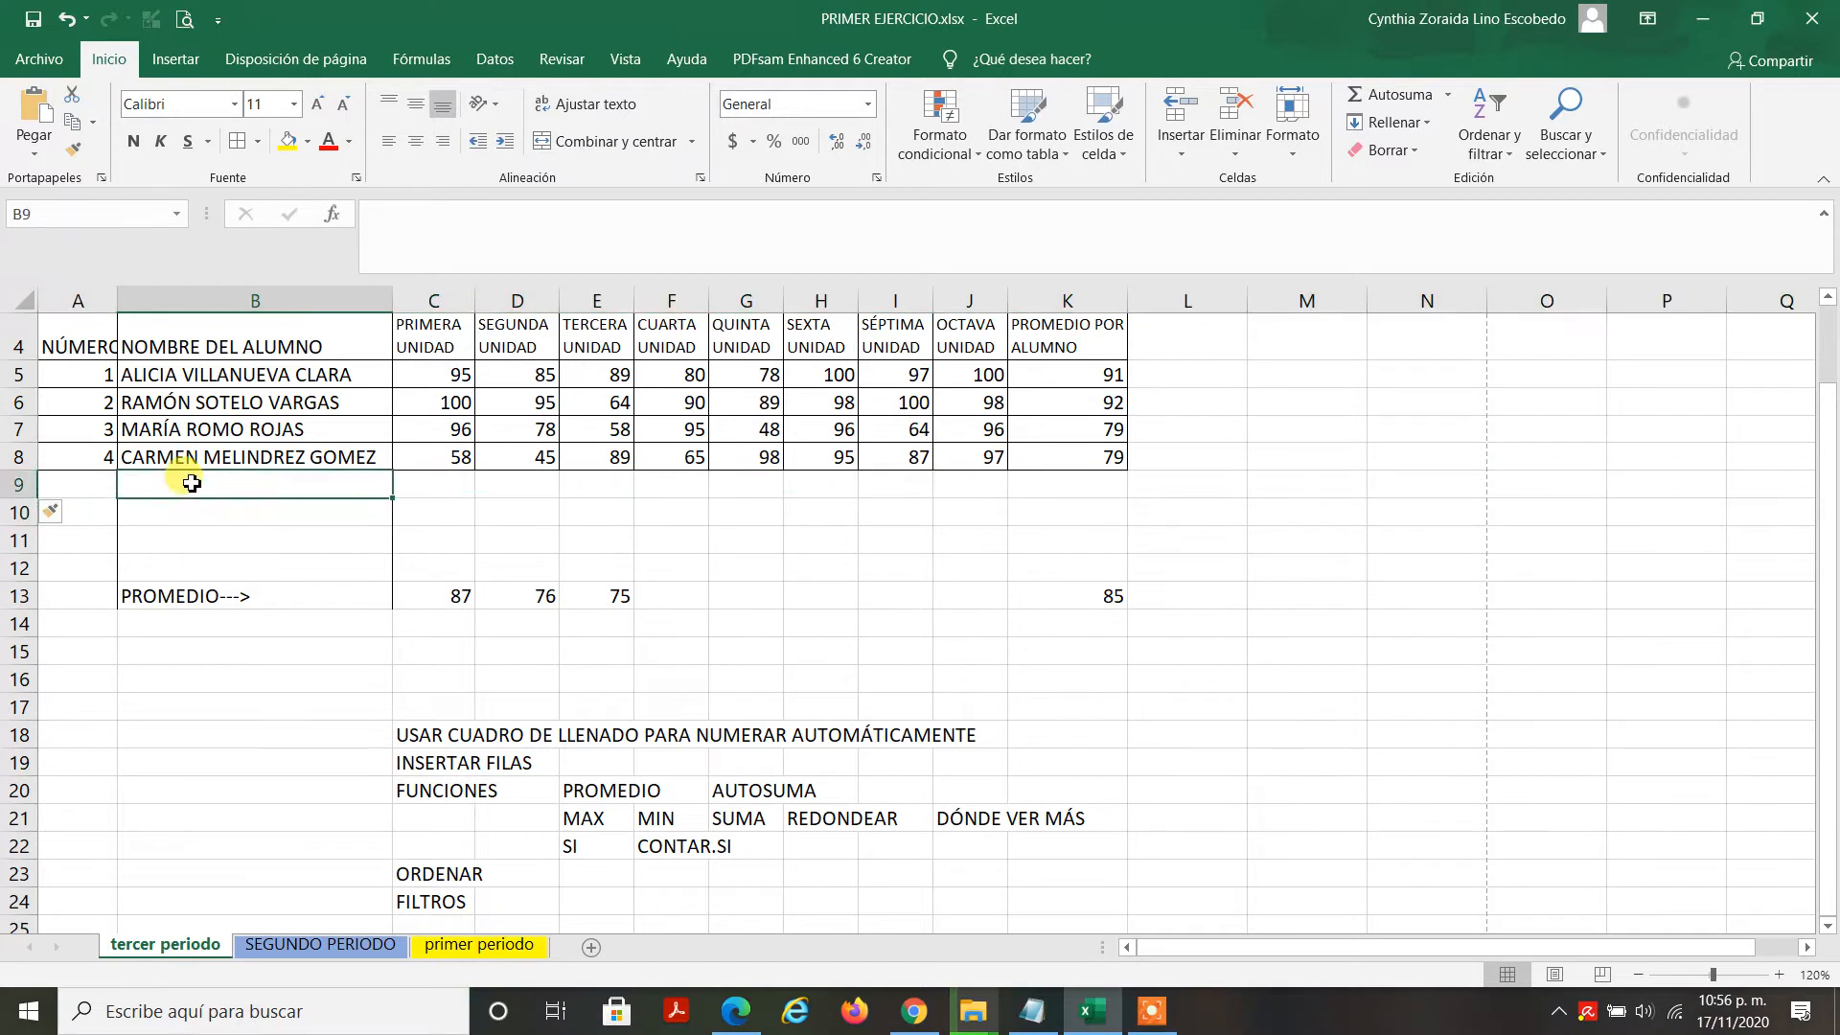
pyautogui.write('RODO')
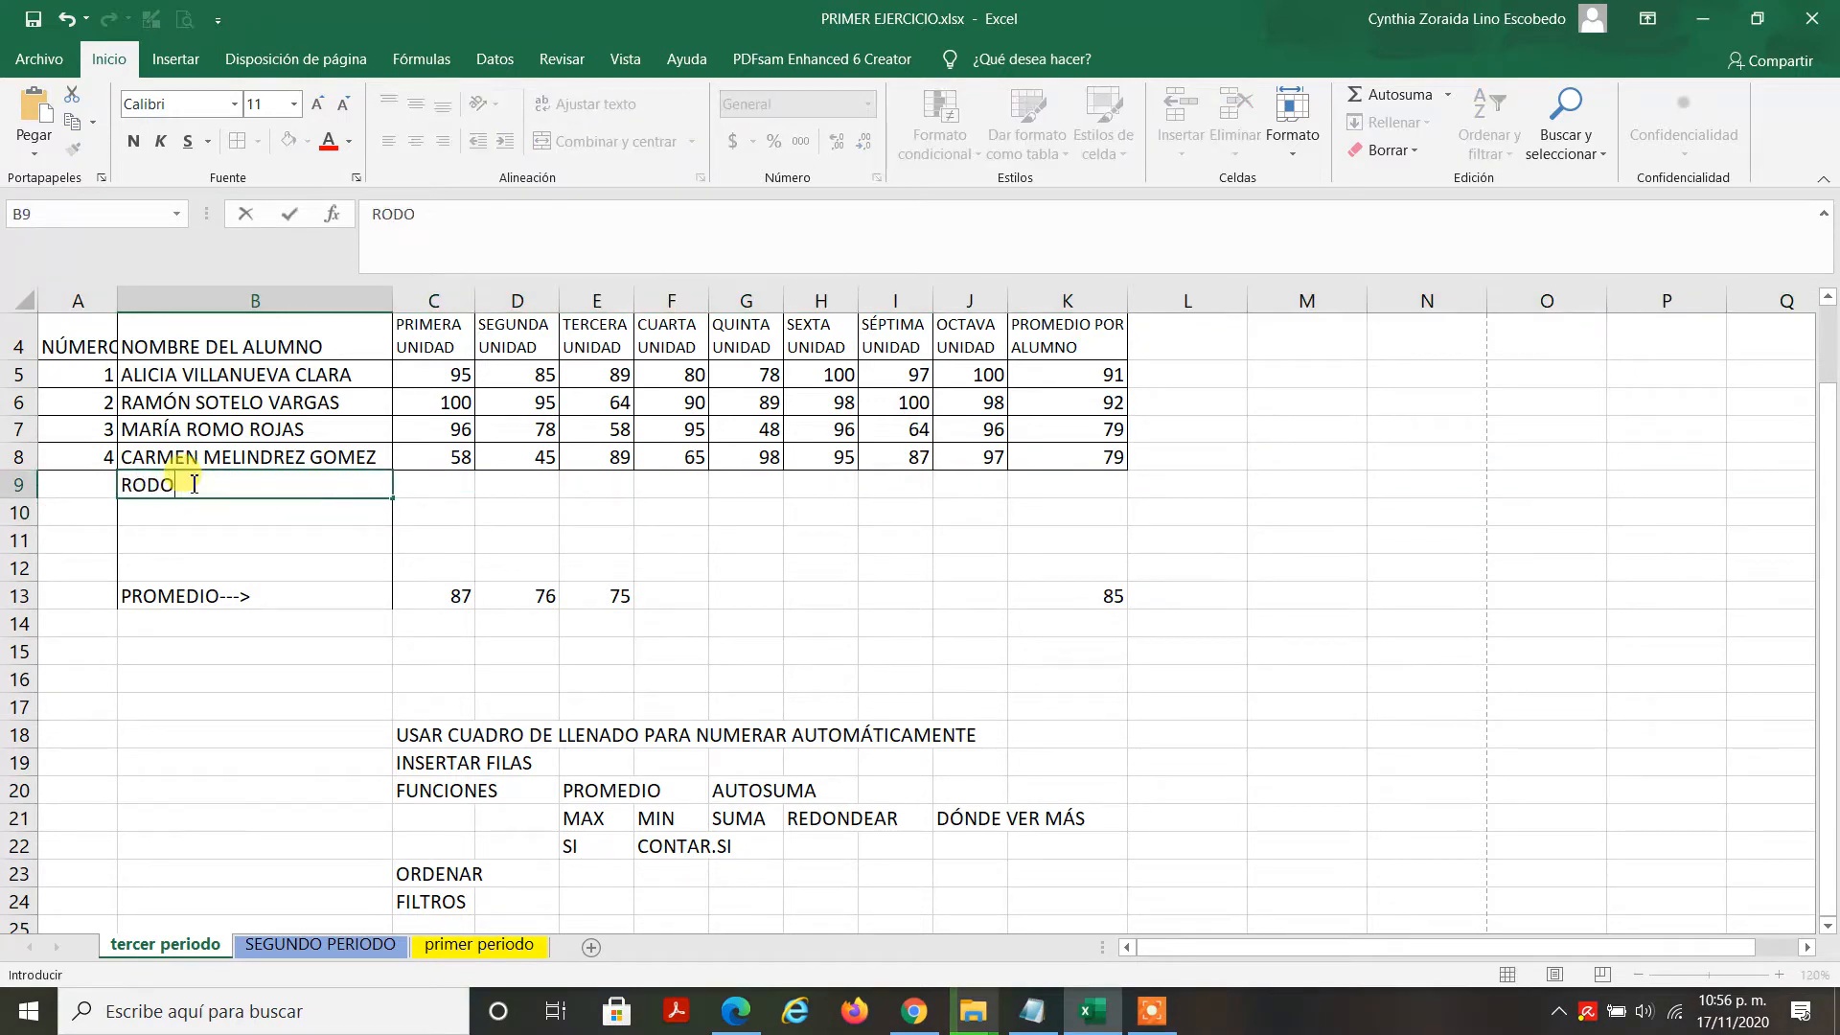
pyautogui.write('MIRO VALDEZ')
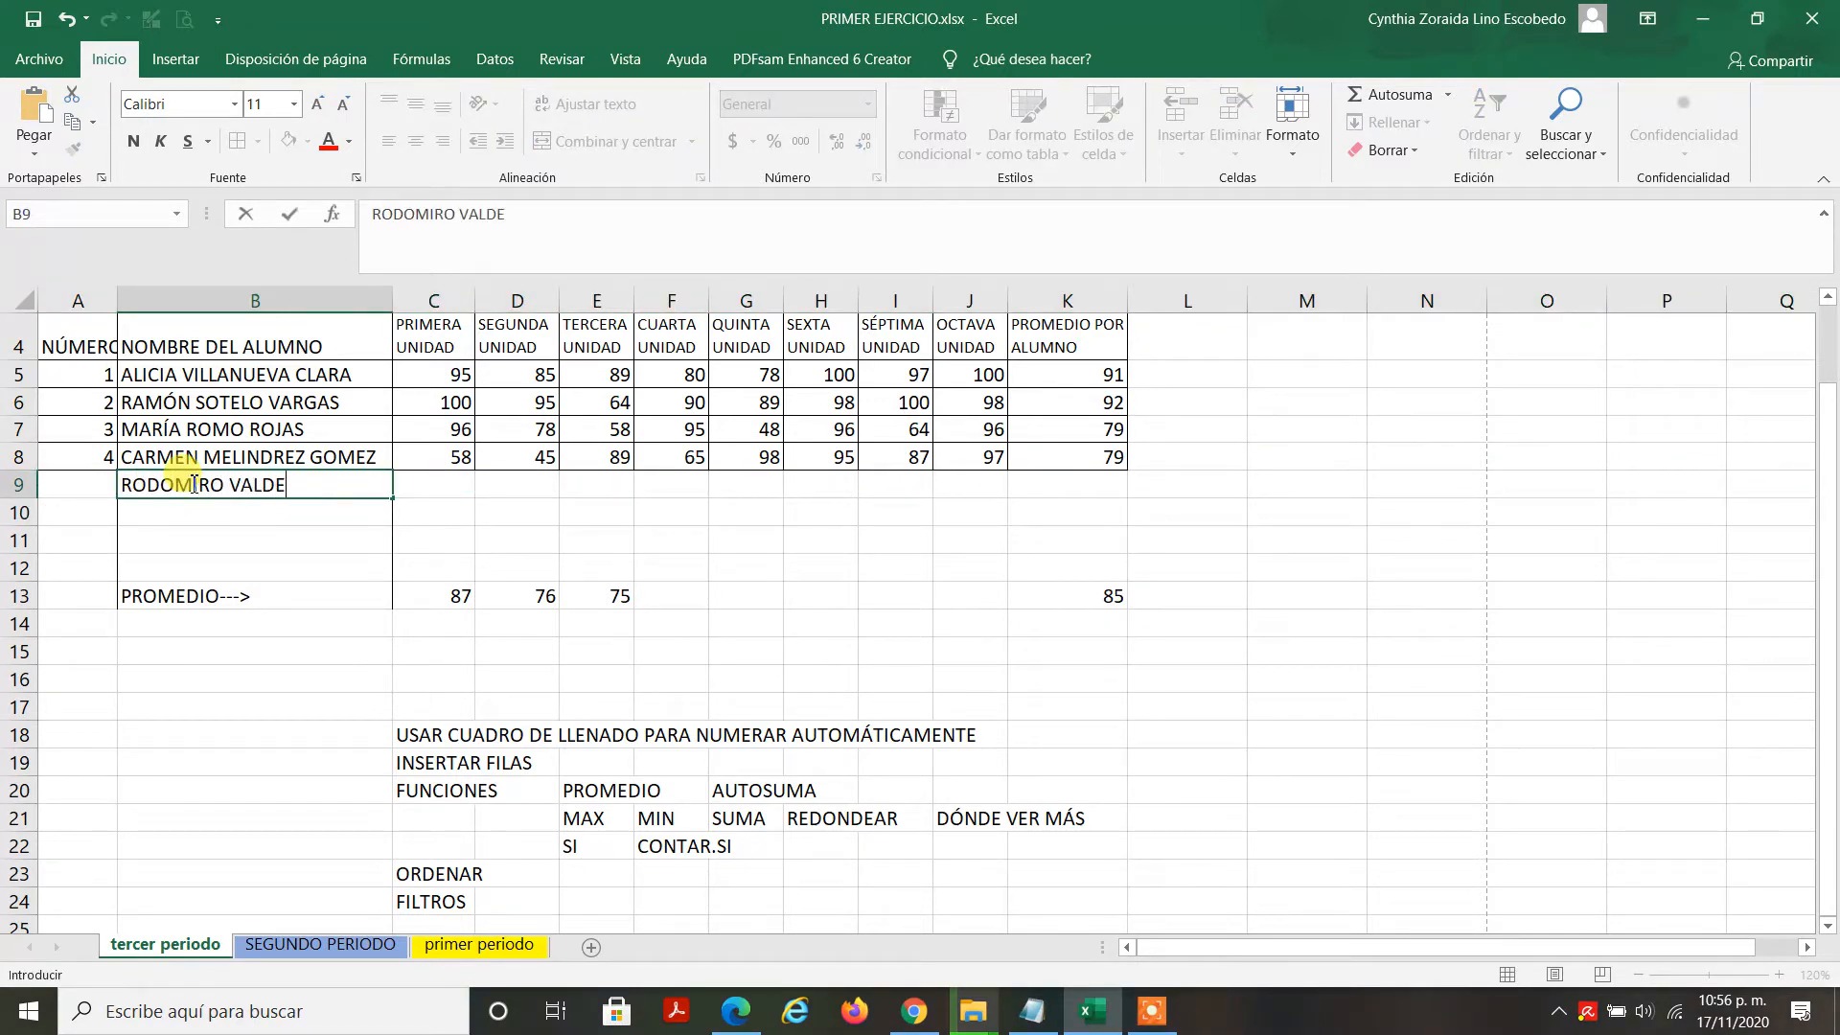
pyautogui.press('Return')
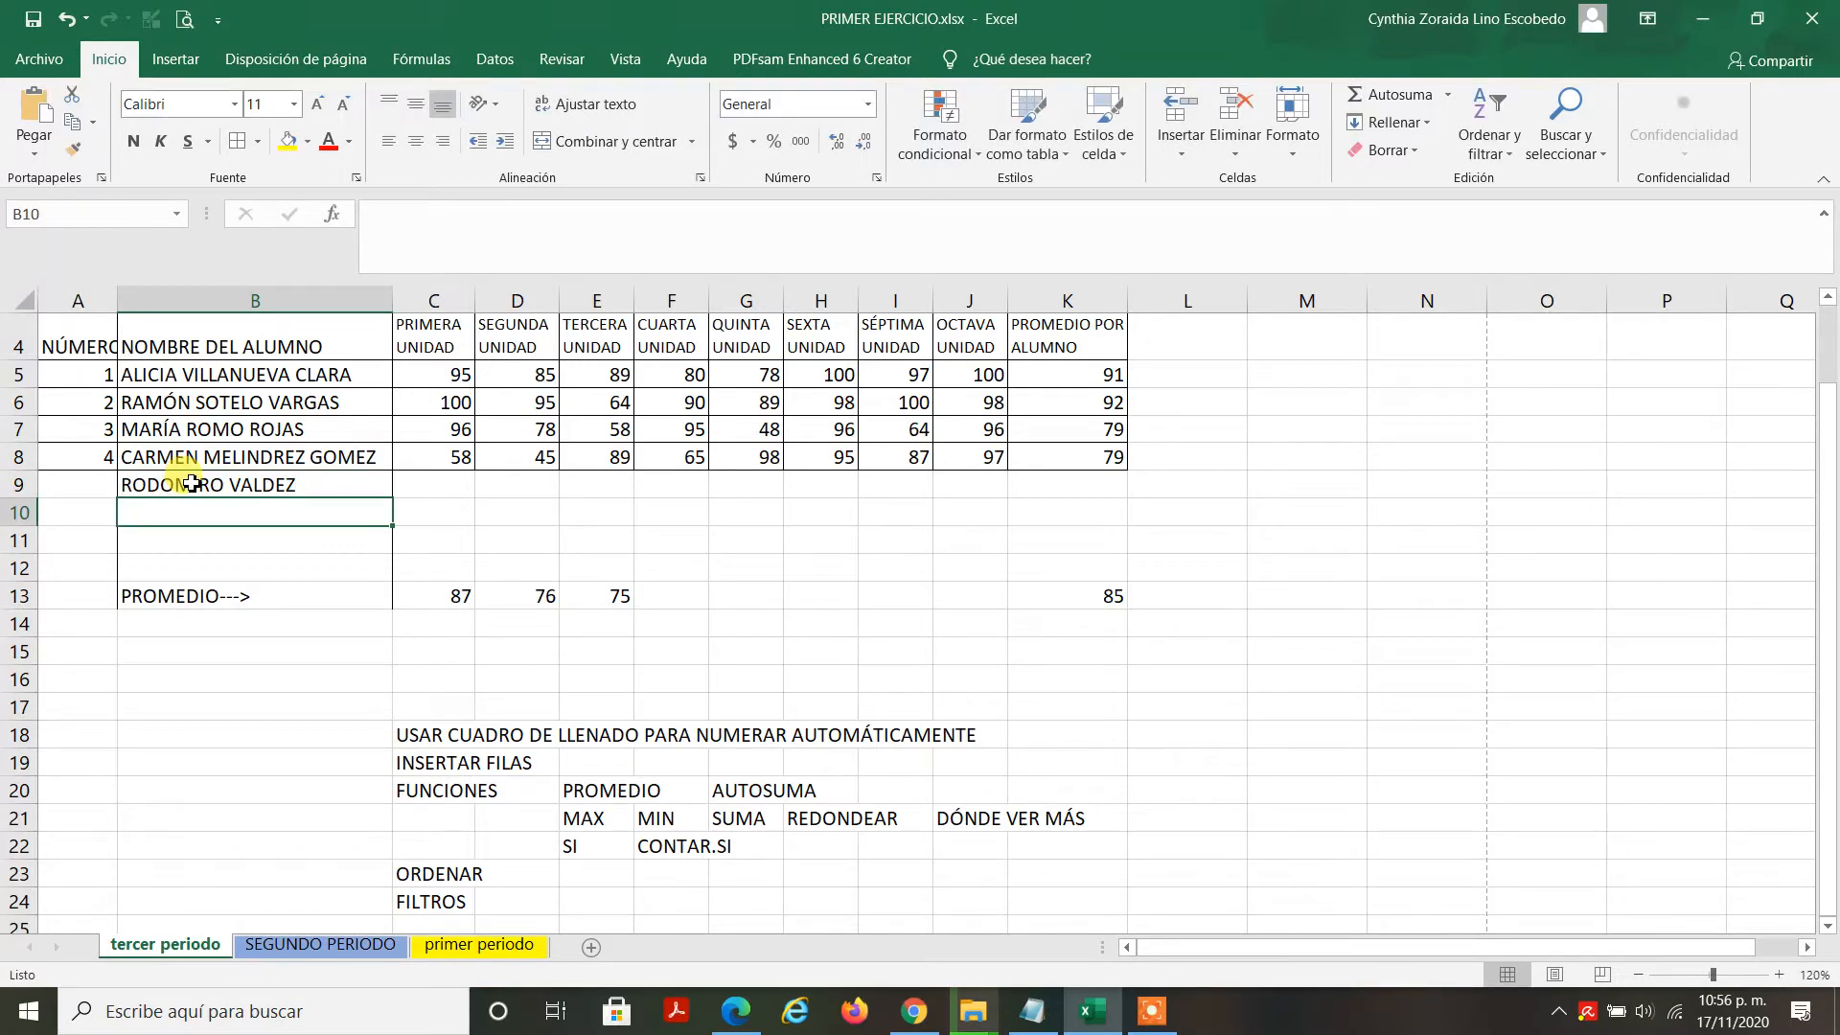
pyautogui.write('NARINIA')
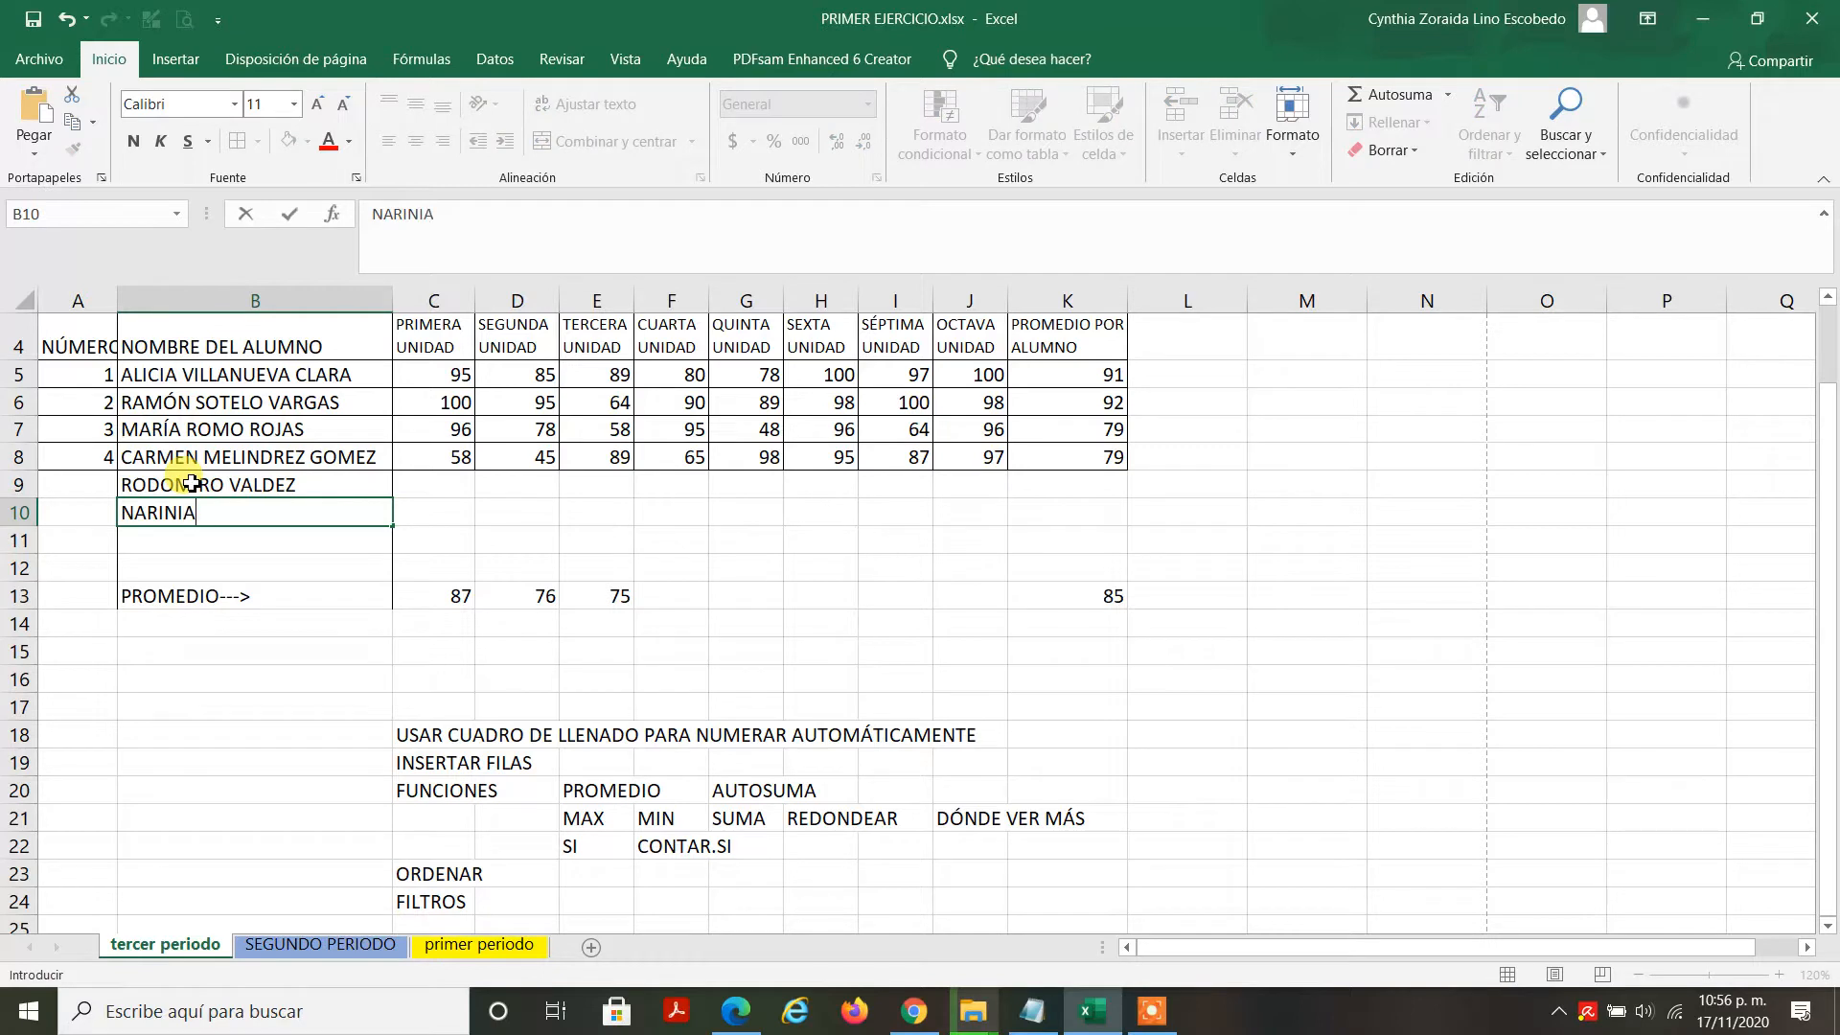
pyautogui.write(' NARANJO')
pyautogui.press('Return')
pyautogui.write('DIANA ')
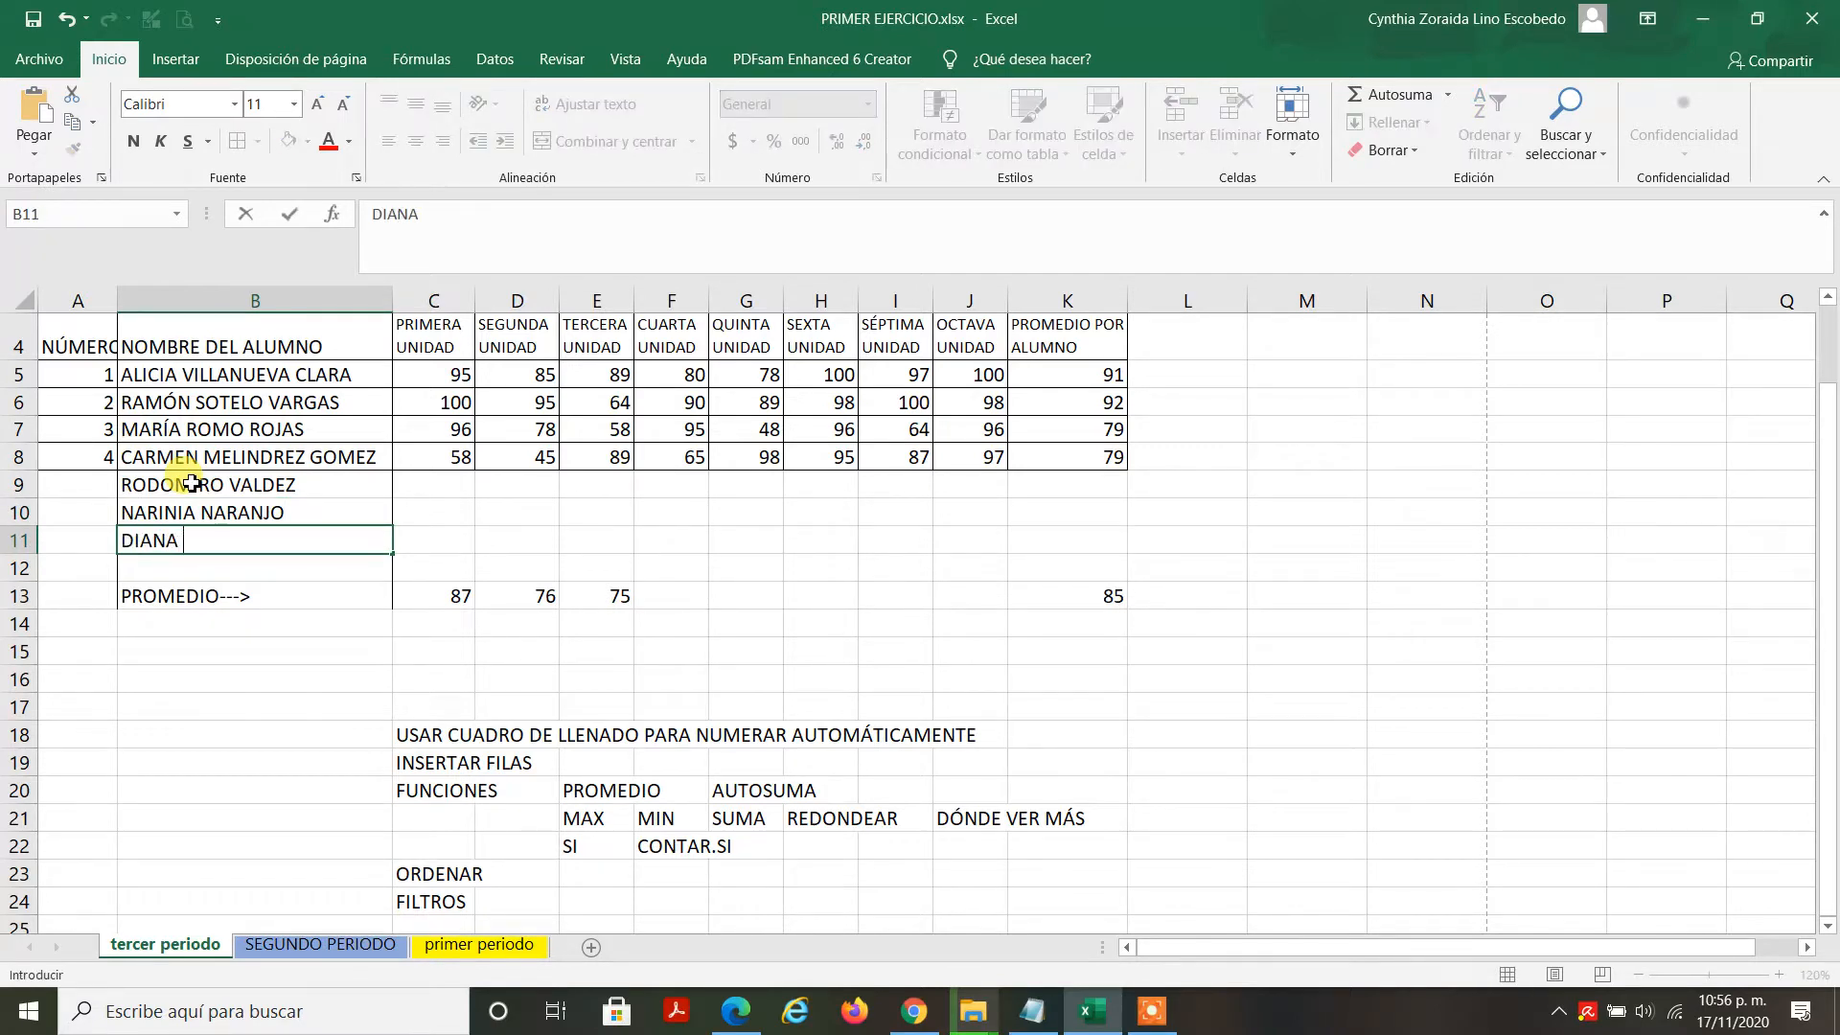
pyautogui.write('RAMIREZ')
pyautogui.press('Return')
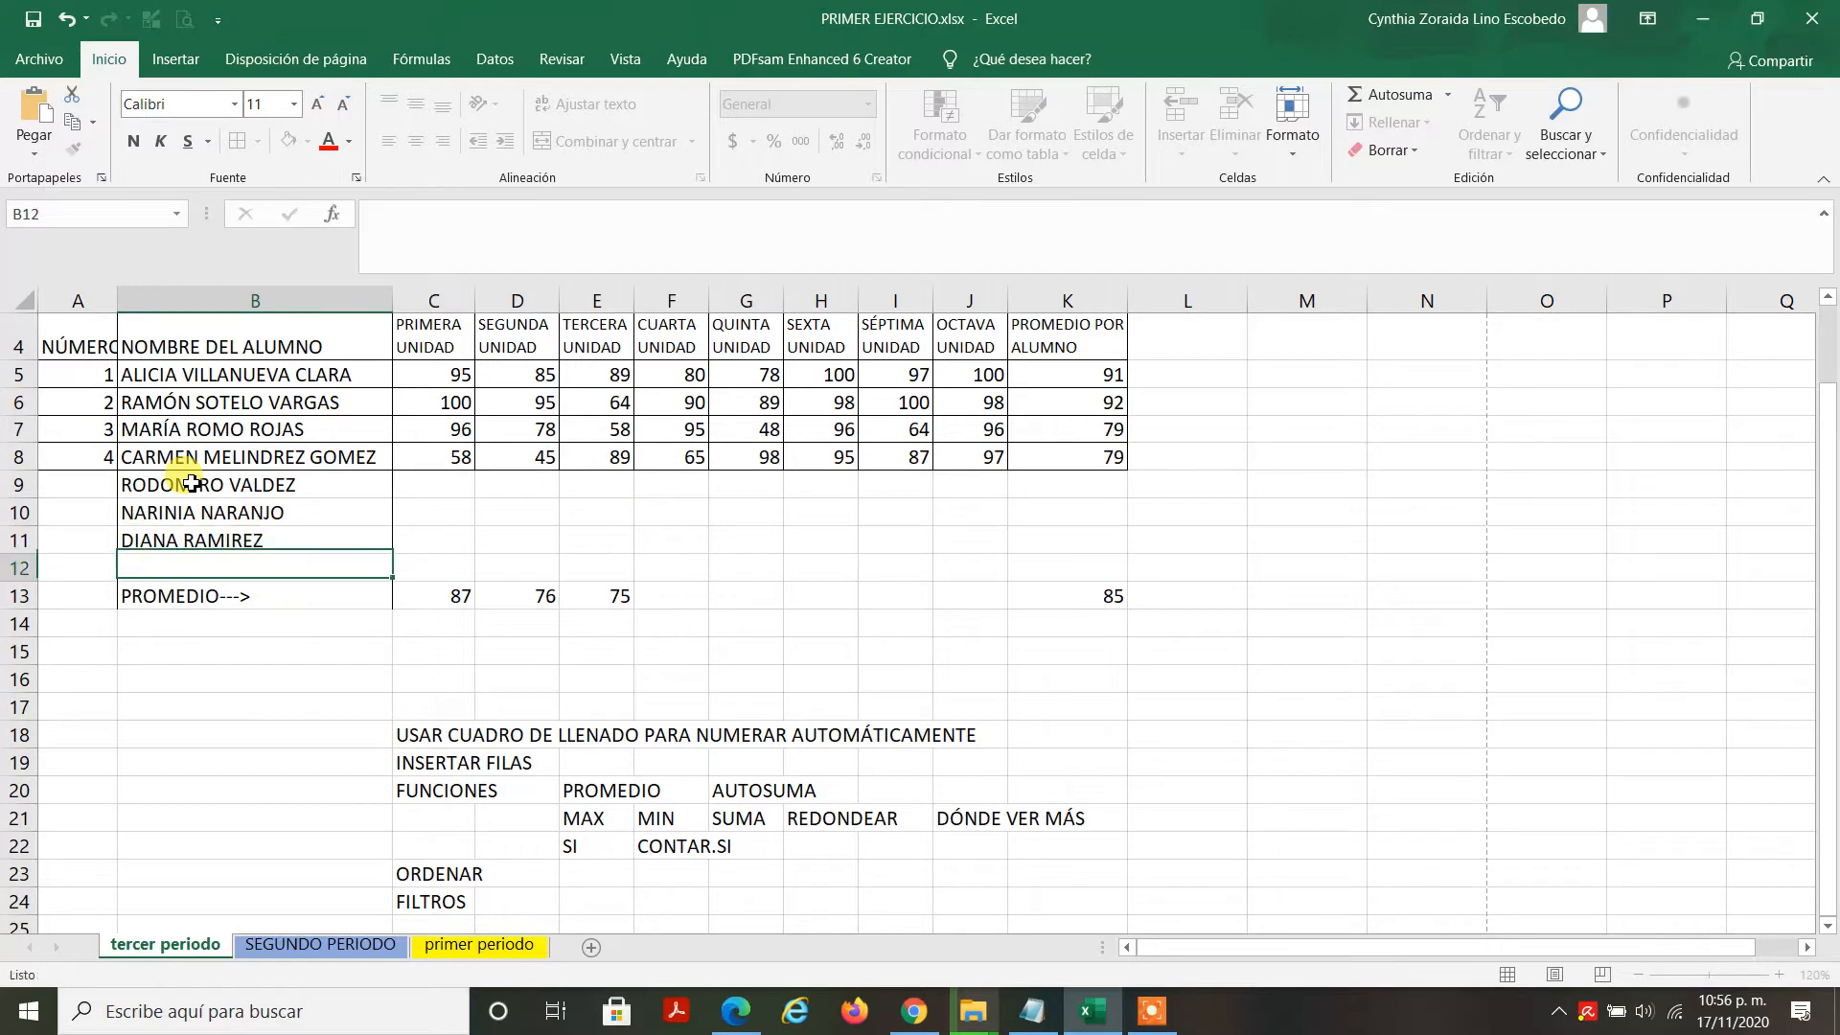
pyautogui.write('CL')
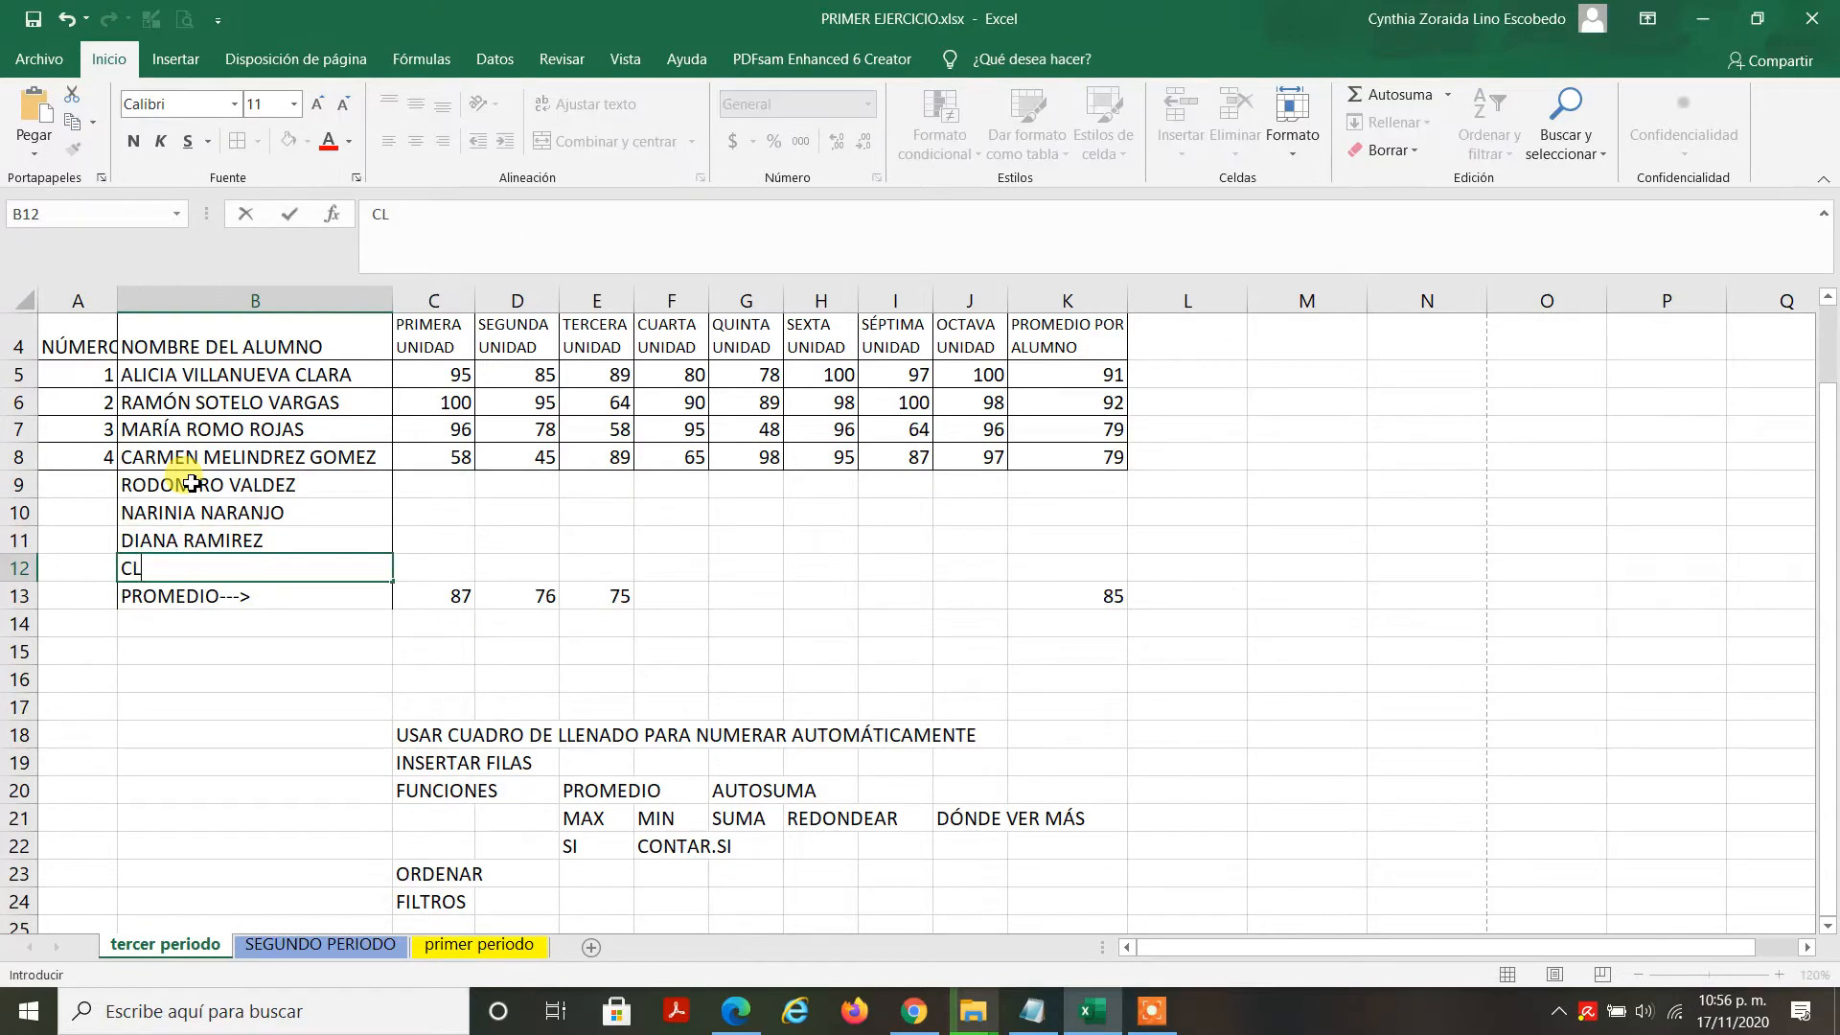
pyautogui.write('ODOMIRA DOMINGUEZ')
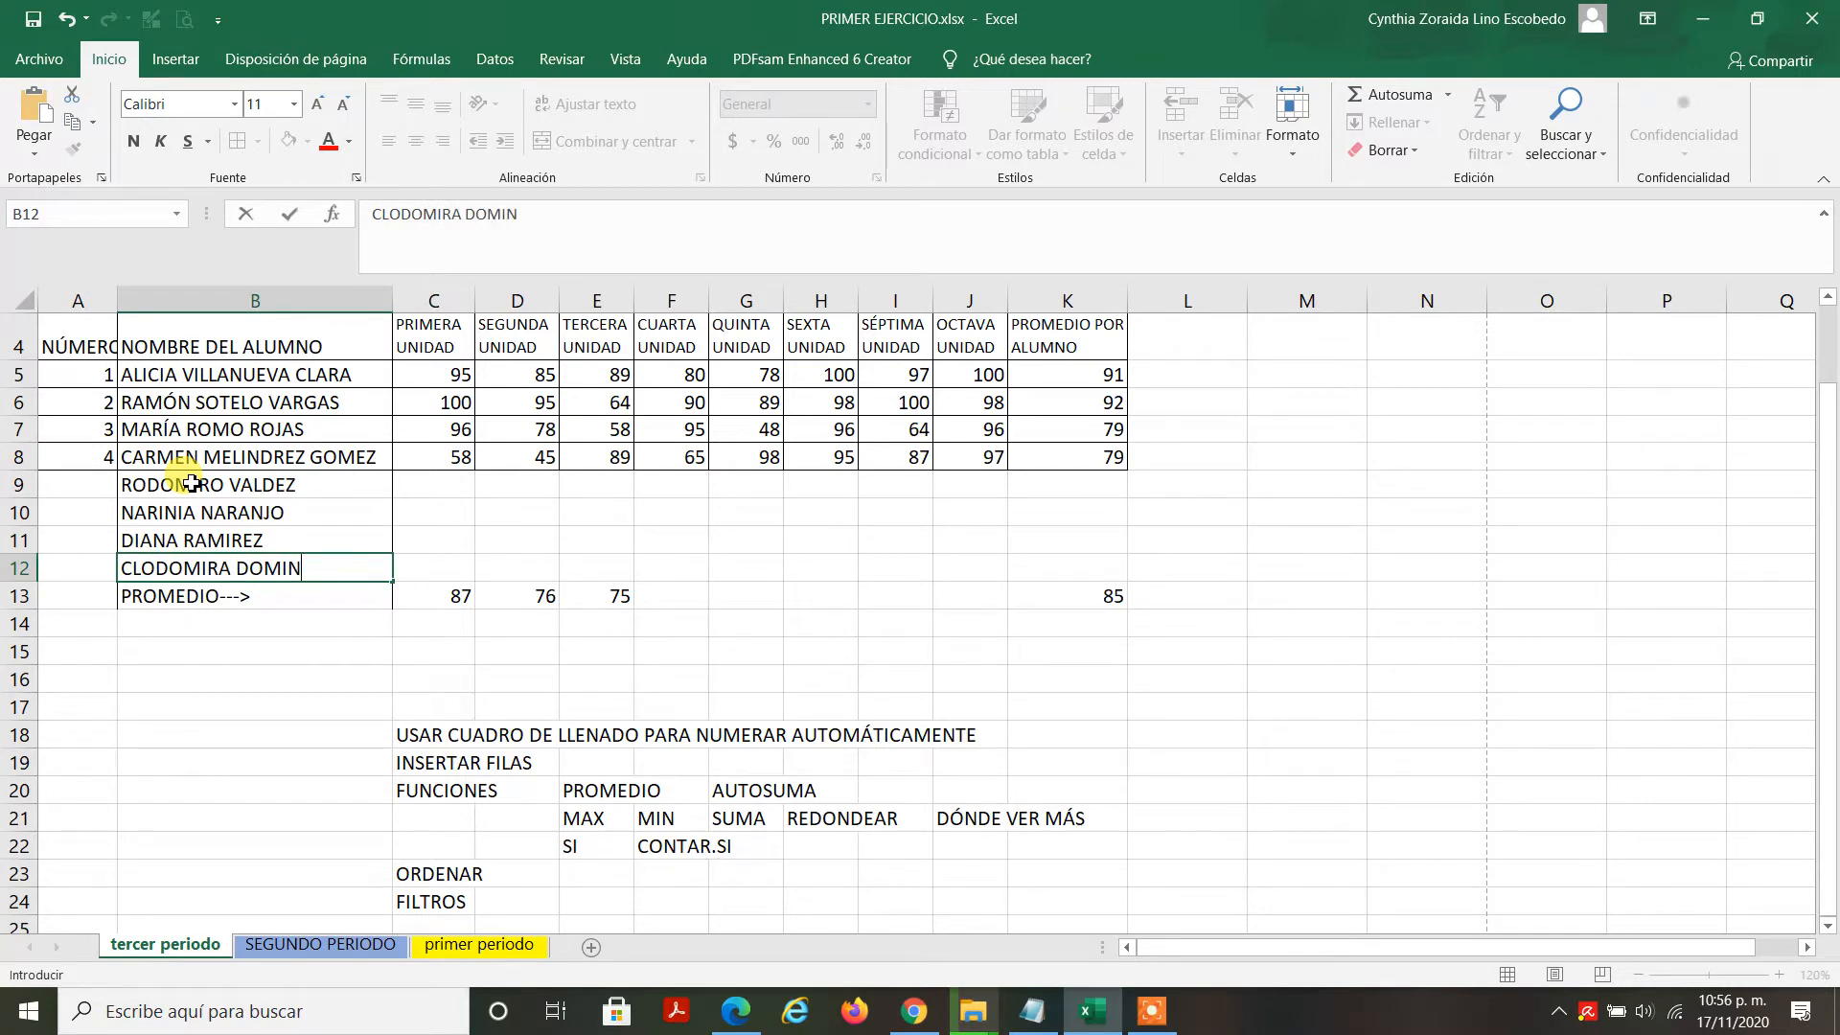
pyautogui.press('Return')
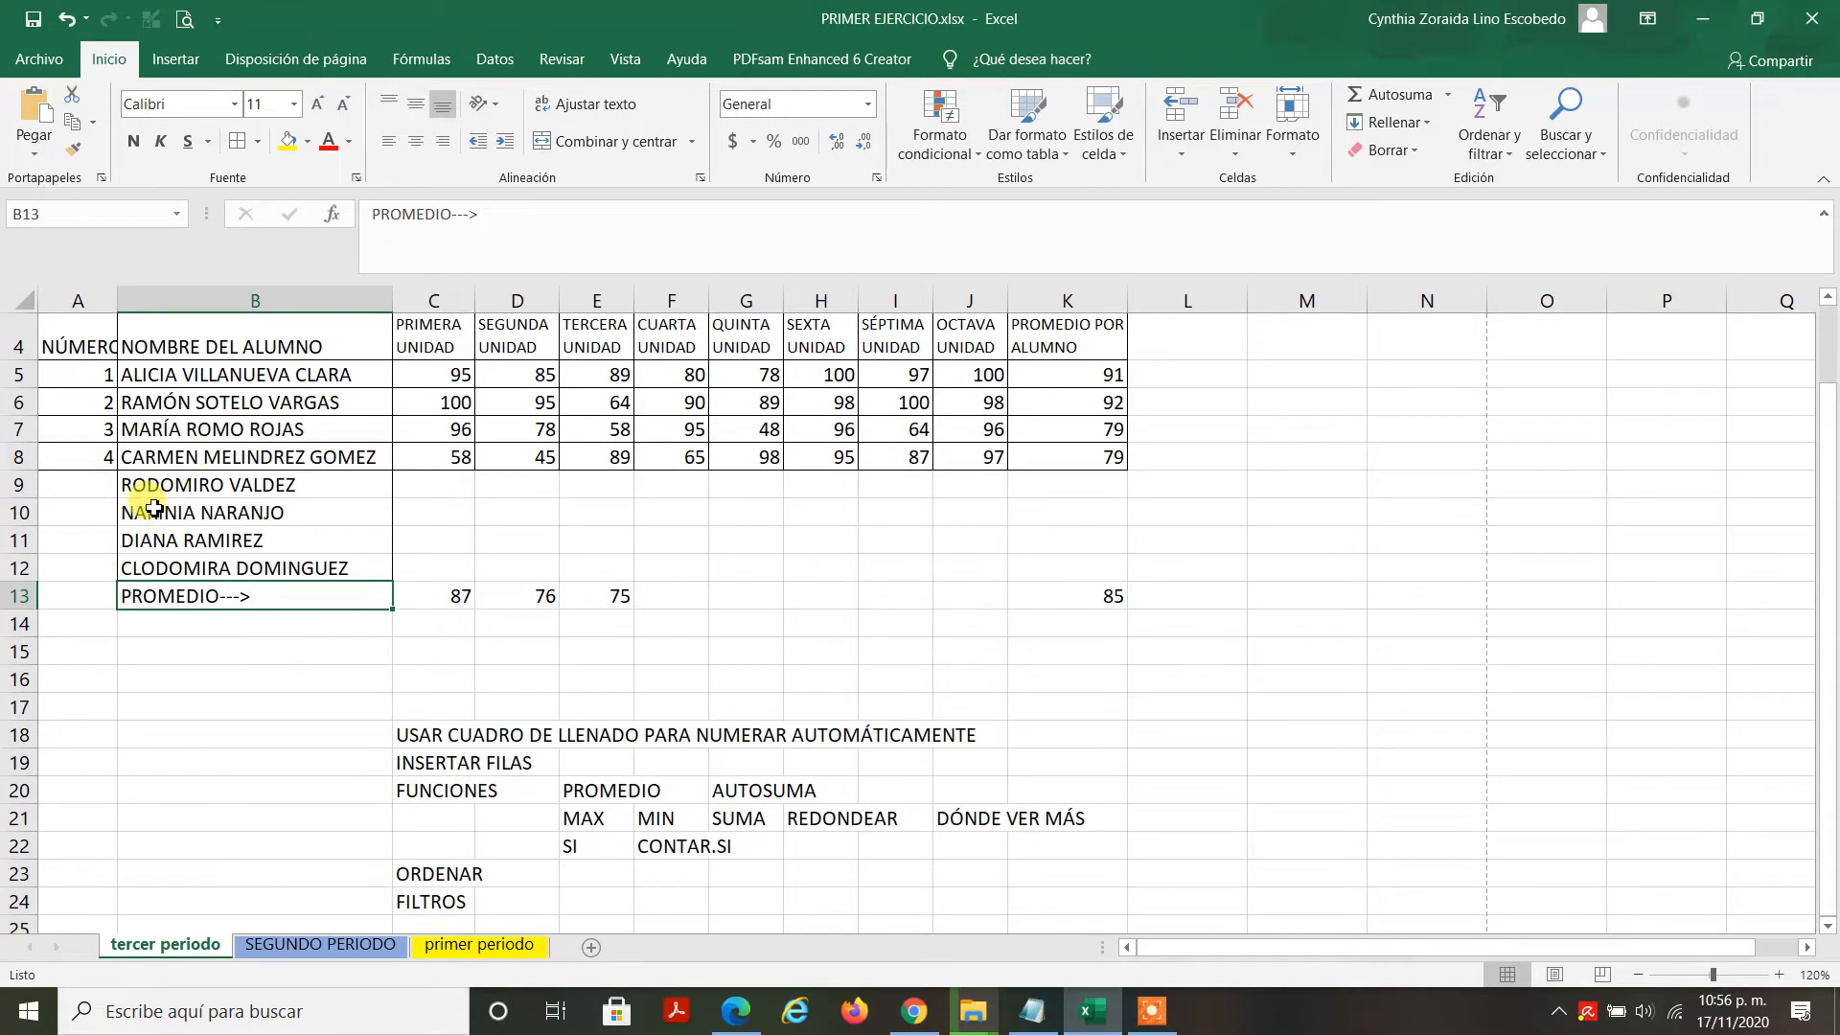
# Step: Examine the empty number cells A9:A12 beside the added students, the fill-numbering topic and the starting numbers in A5:A6
pyautogui.click(93, 484)
pyautogui.click(82, 510)
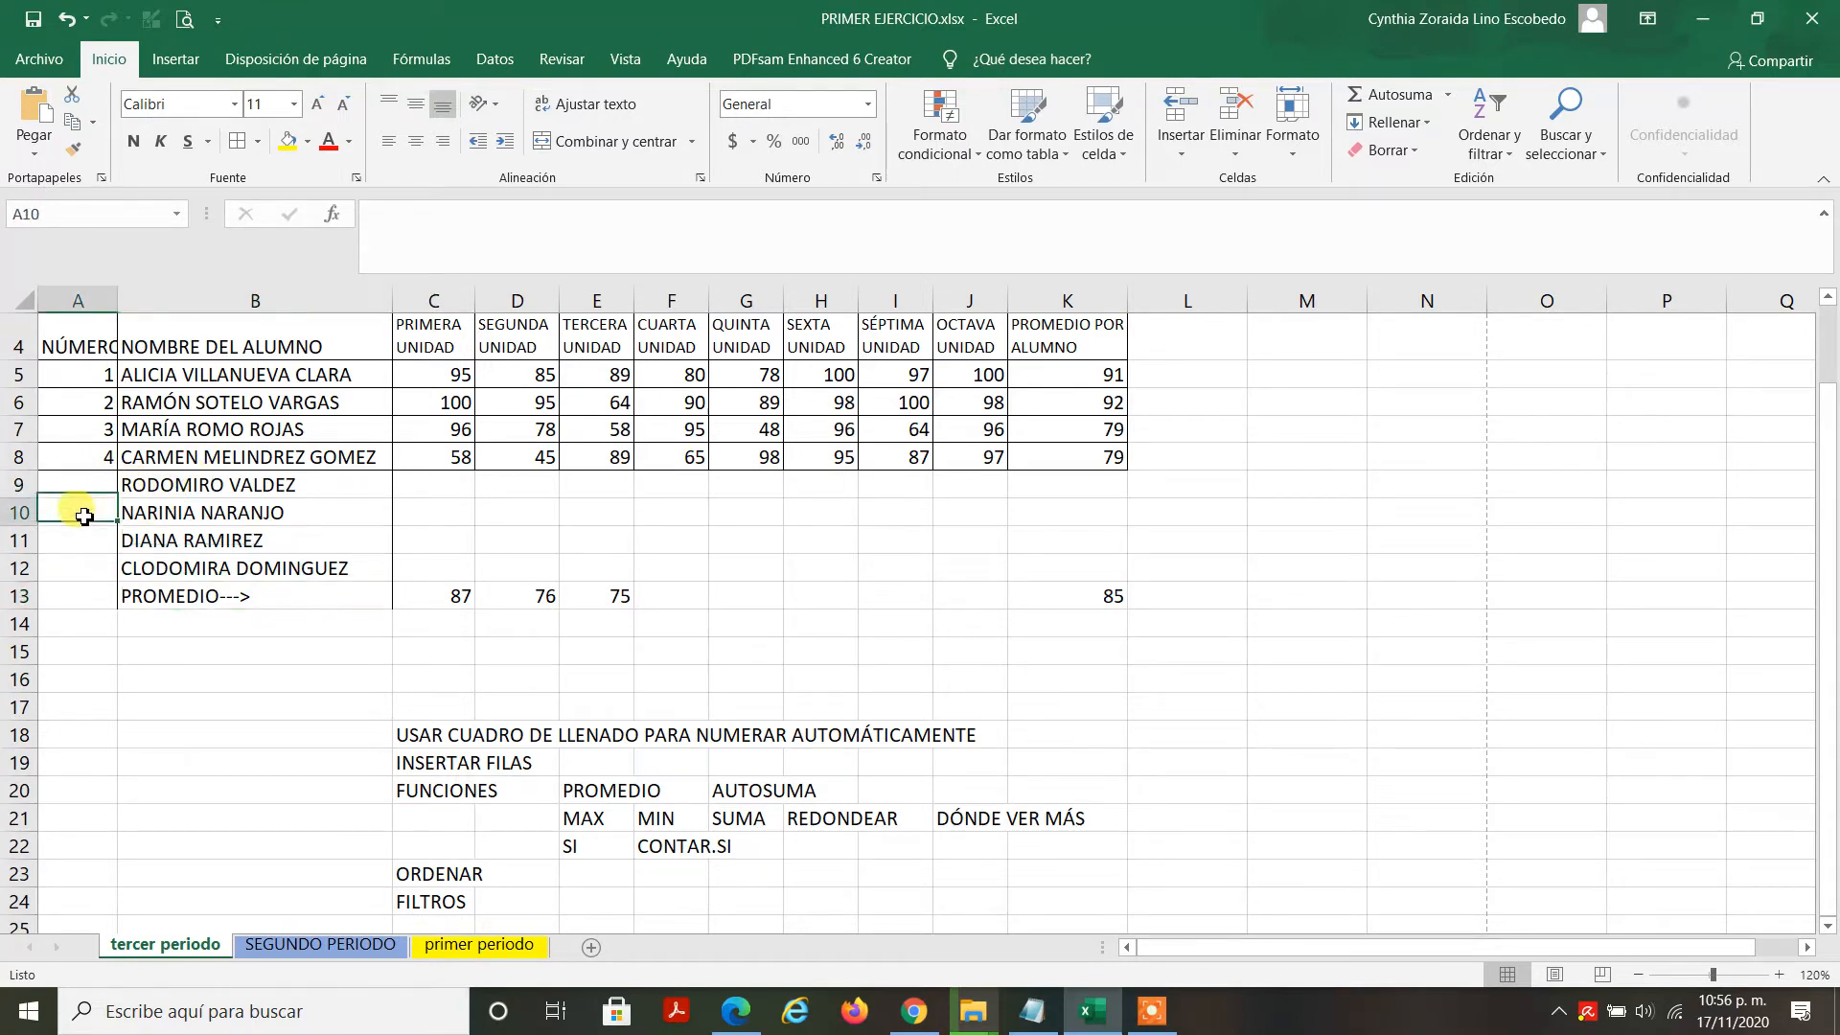
pyautogui.click(84, 540)
pyautogui.click(80, 570)
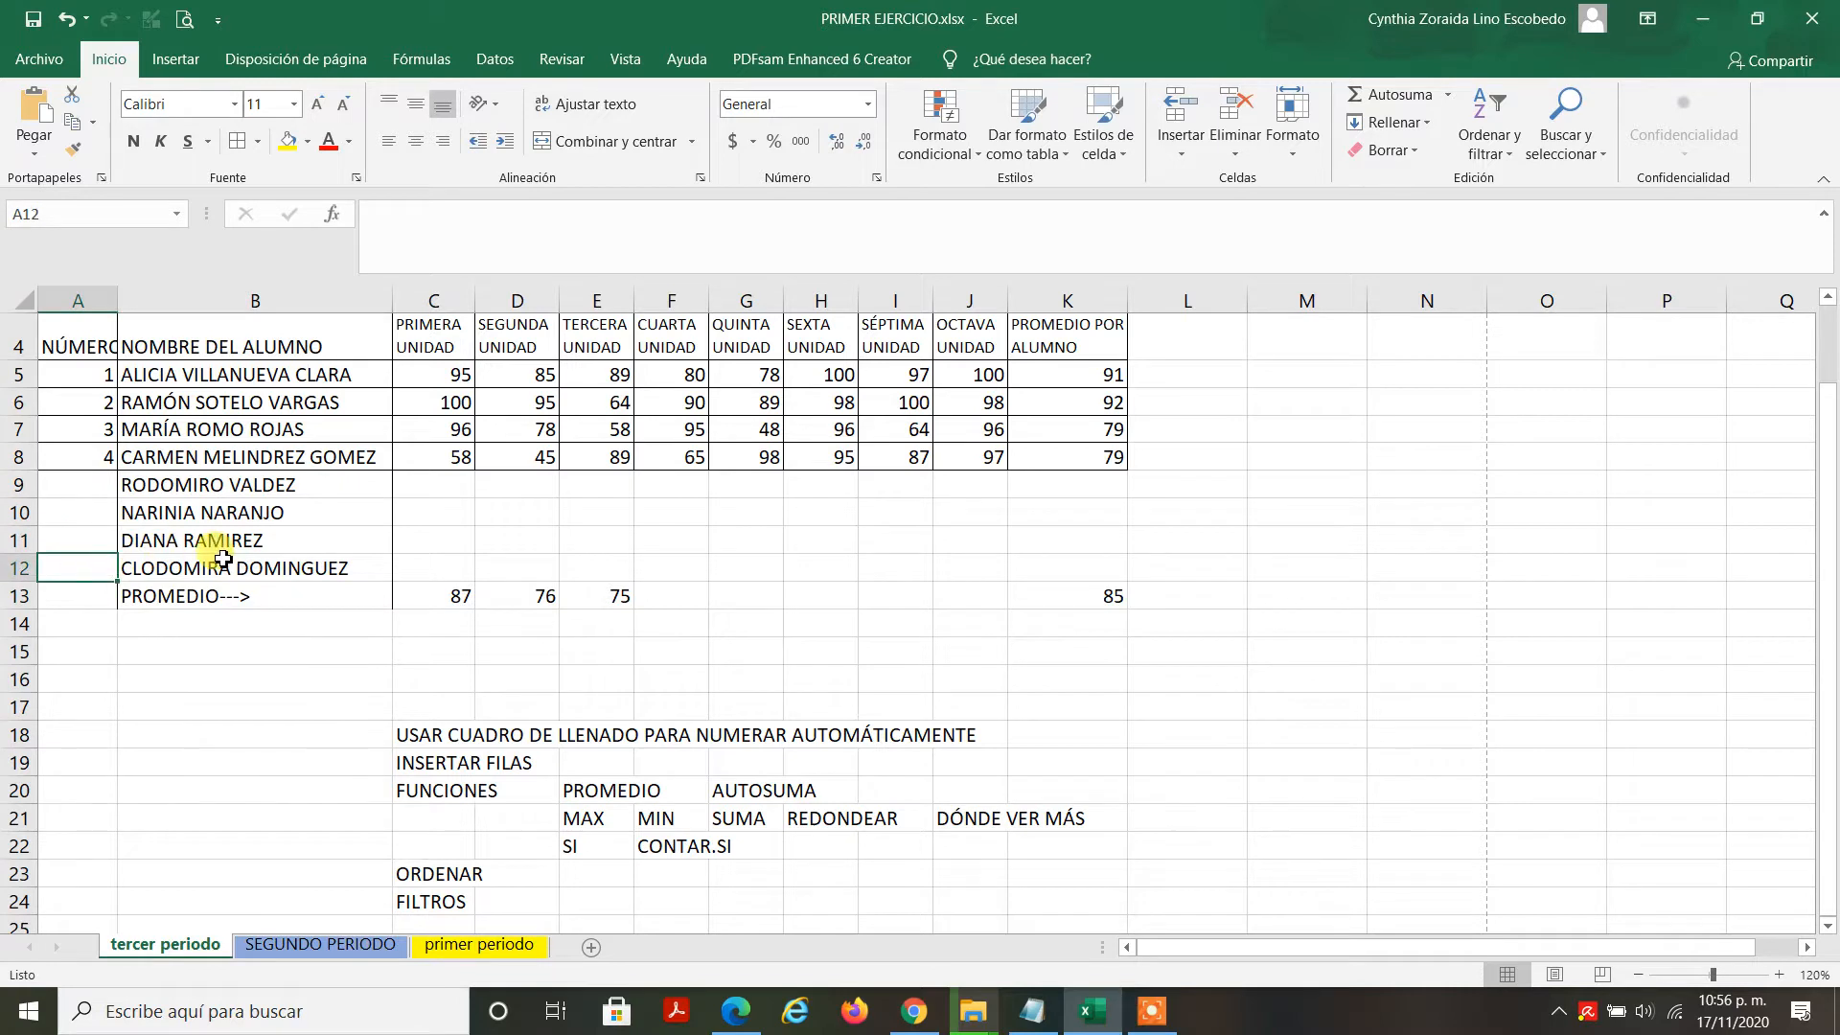
pyautogui.click(412, 739)
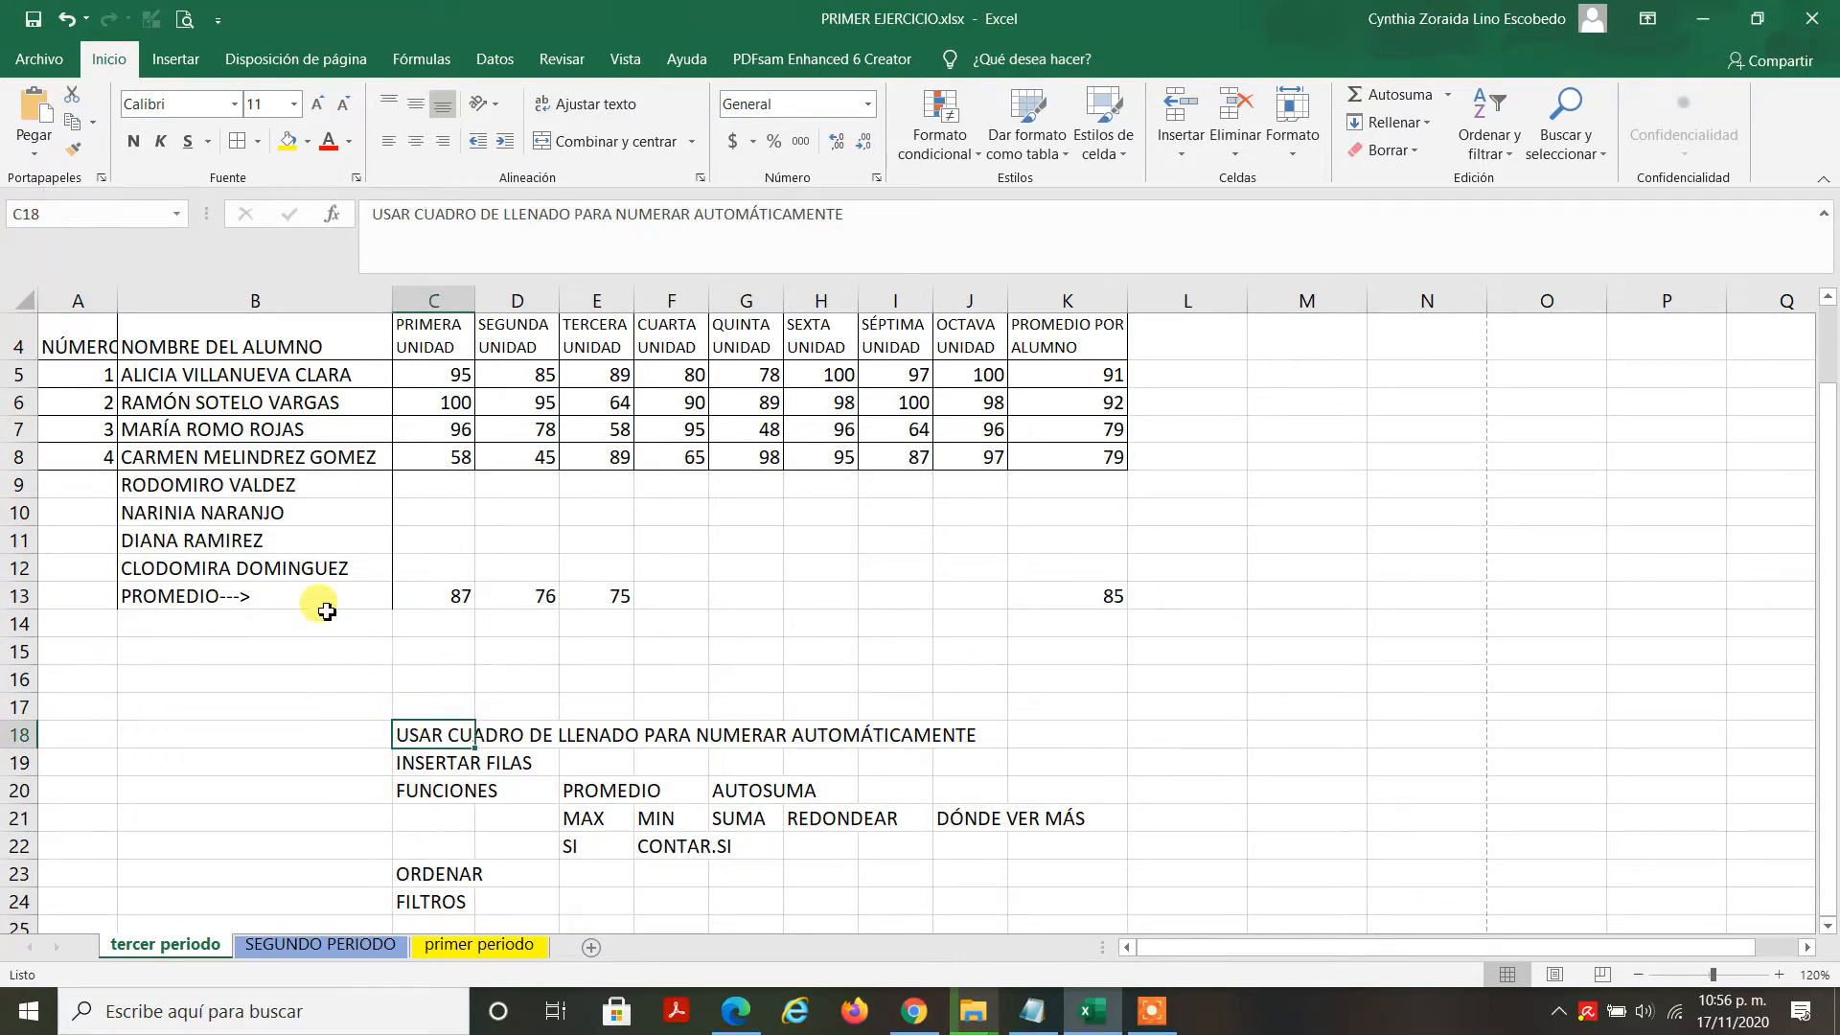
pyautogui.click(150, 488)
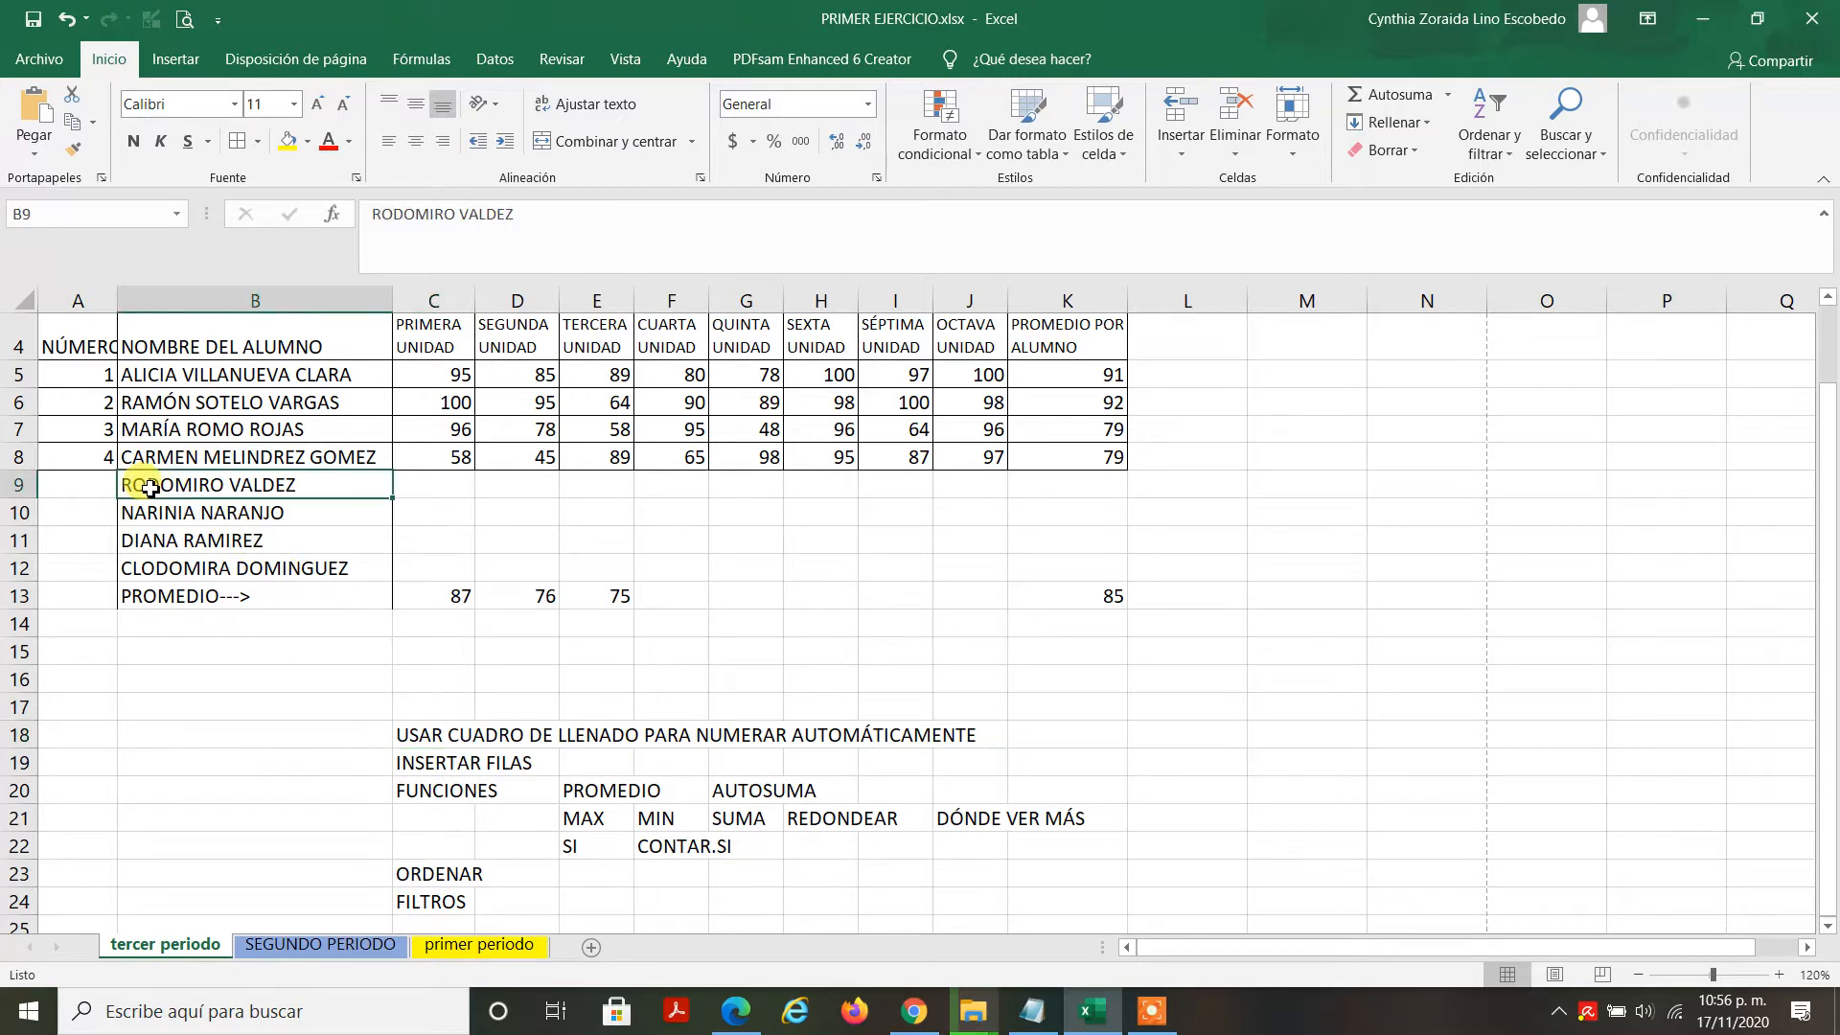
pyautogui.click(84, 374)
pyautogui.click(83, 402)
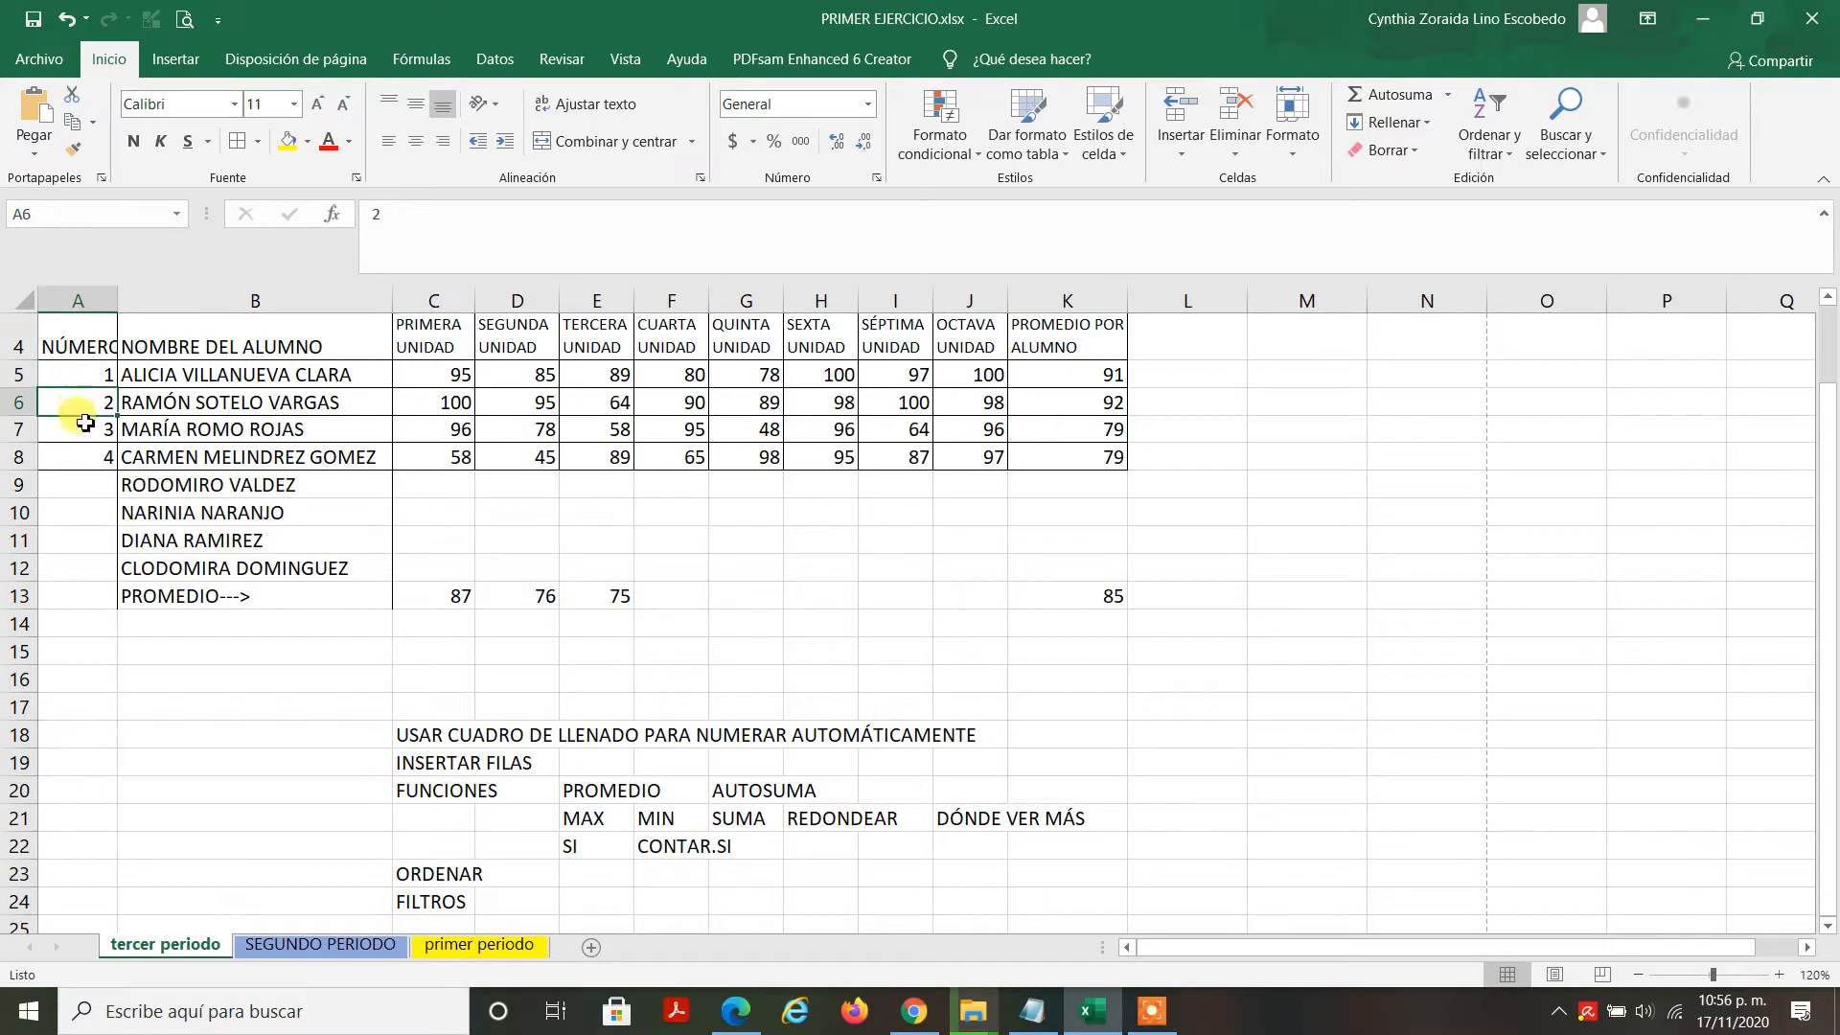
# Step: Extend the student numbering with the fill handle from the 1 and 2 in A5:A6 down to A12
pyautogui.click(88, 372)
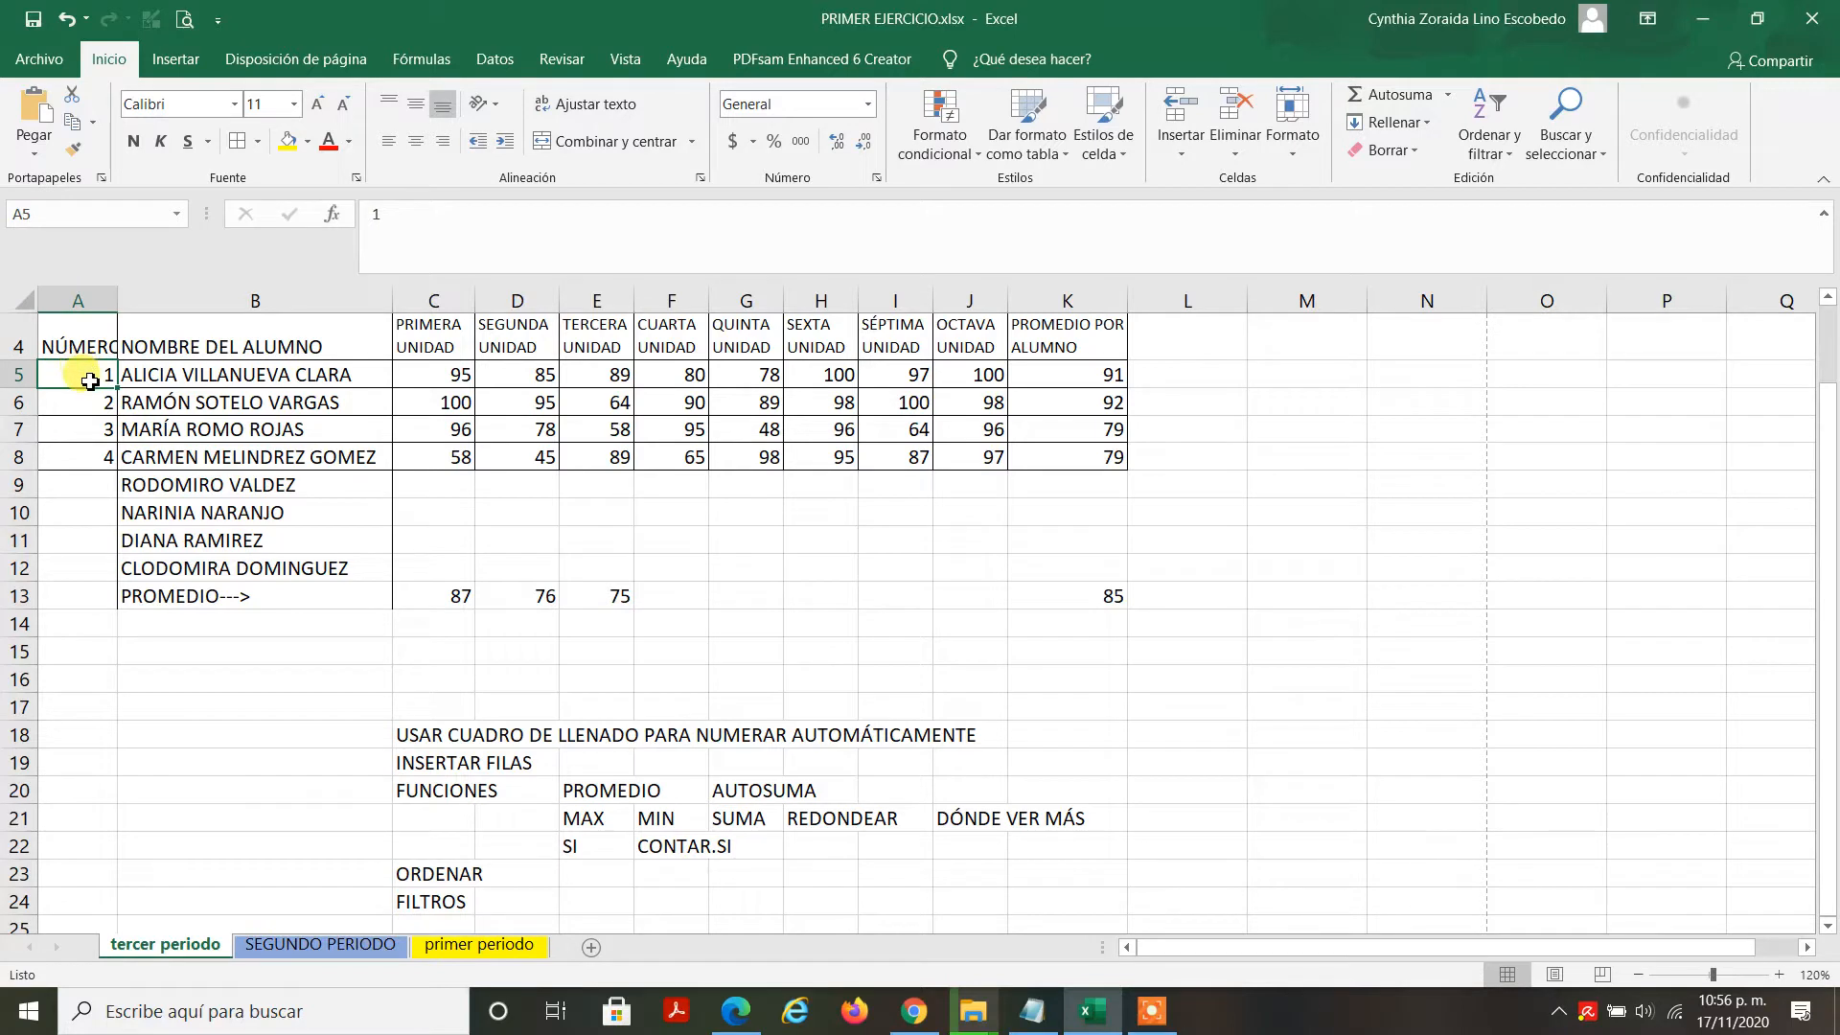
pyautogui.moveTo(84, 371); pyautogui.dragTo(94, 403)
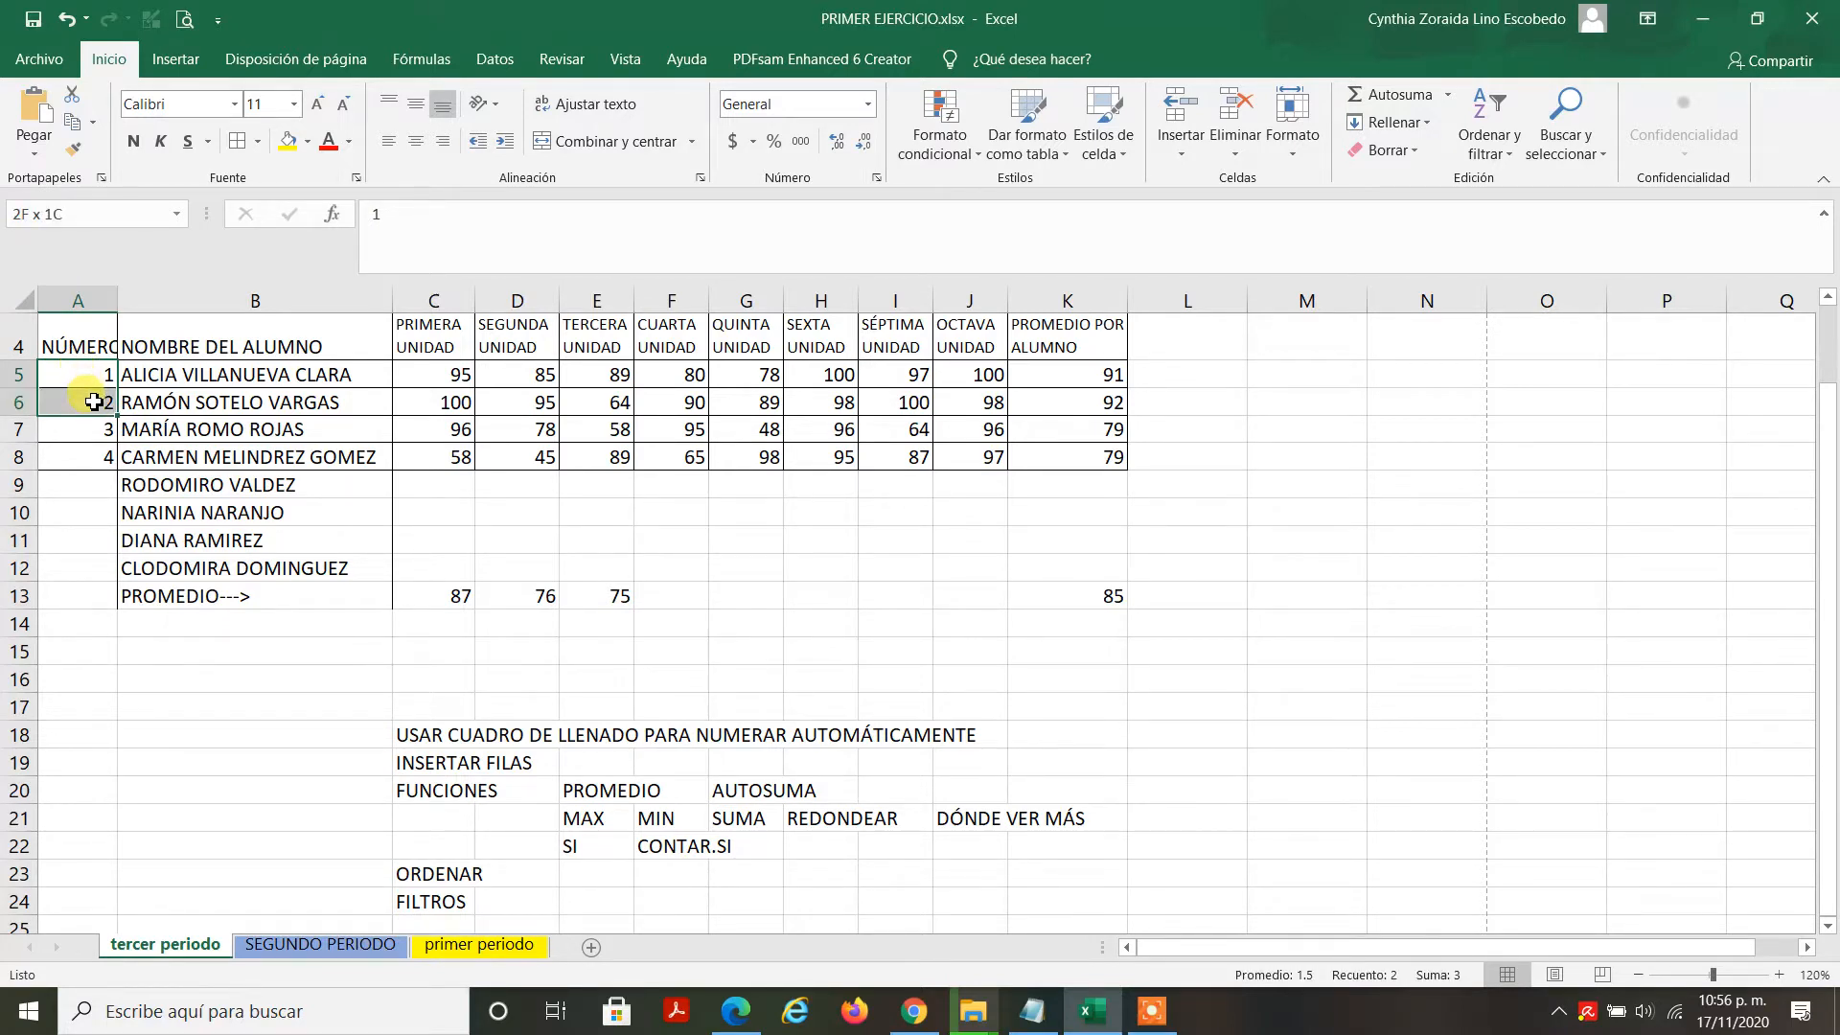
pyautogui.click(80, 370)
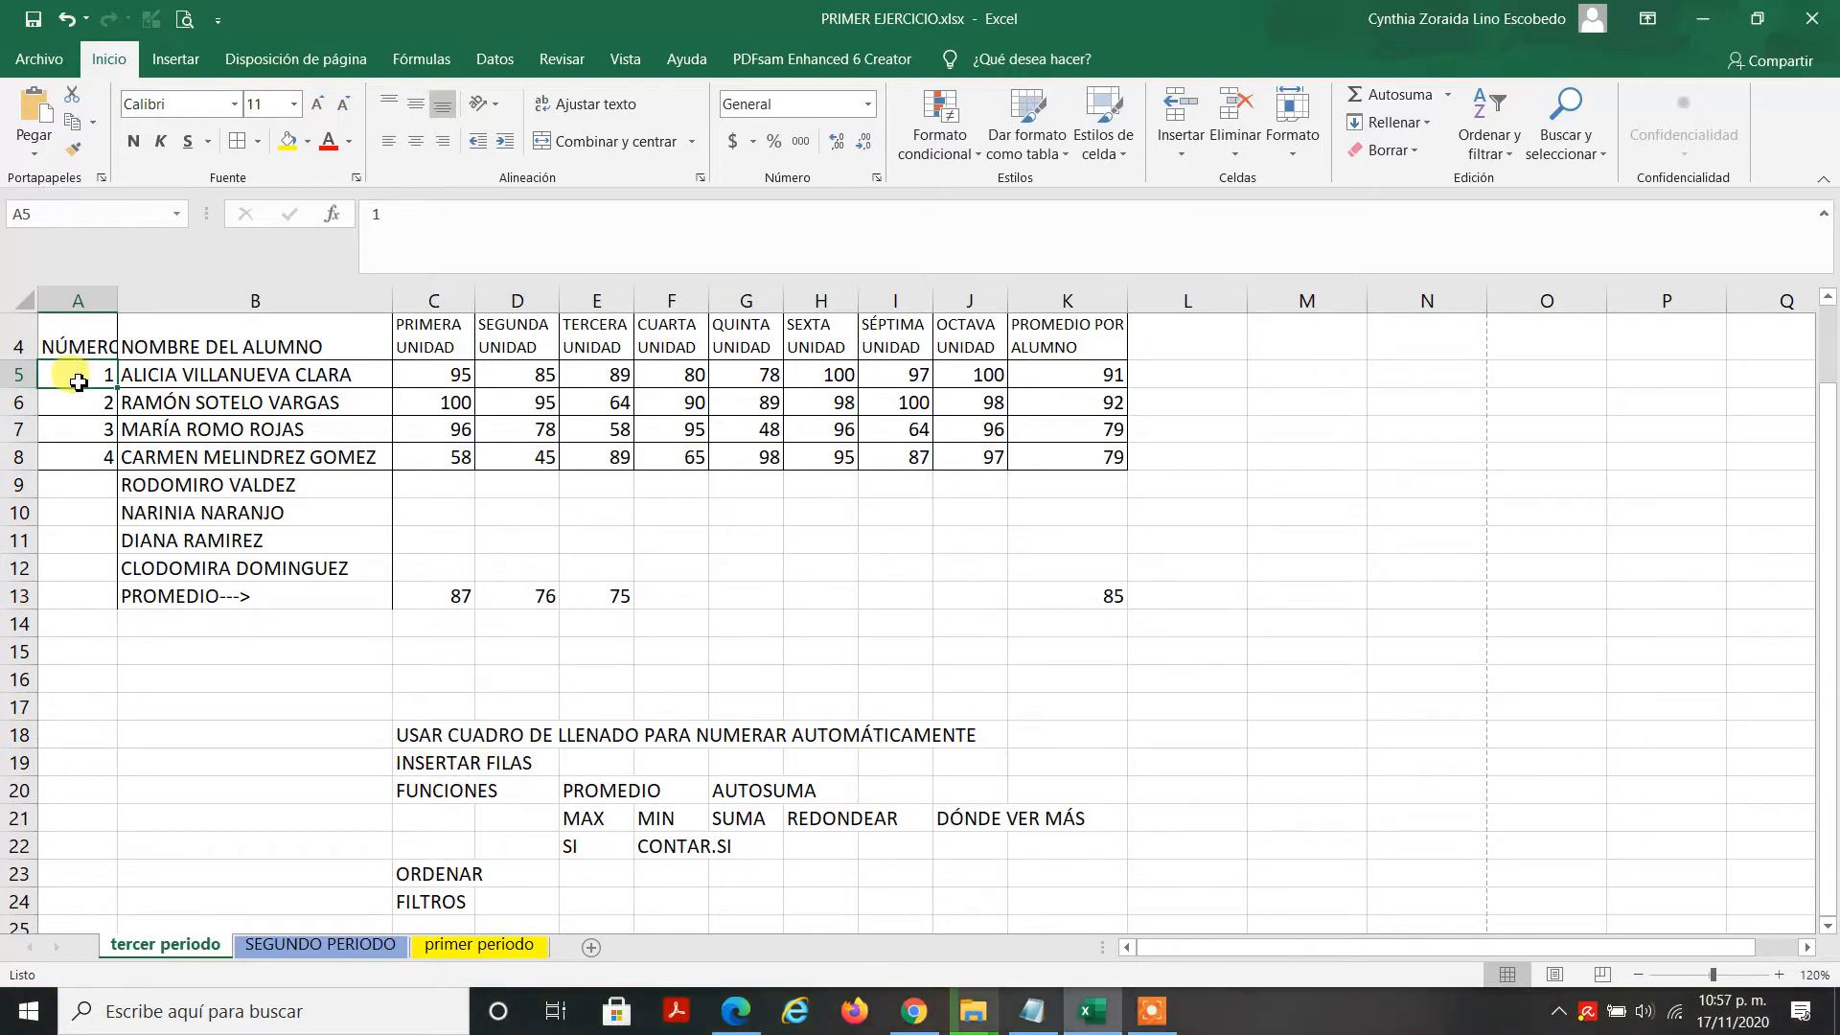
pyautogui.moveTo(78, 373); pyautogui.dragTo(81, 403)
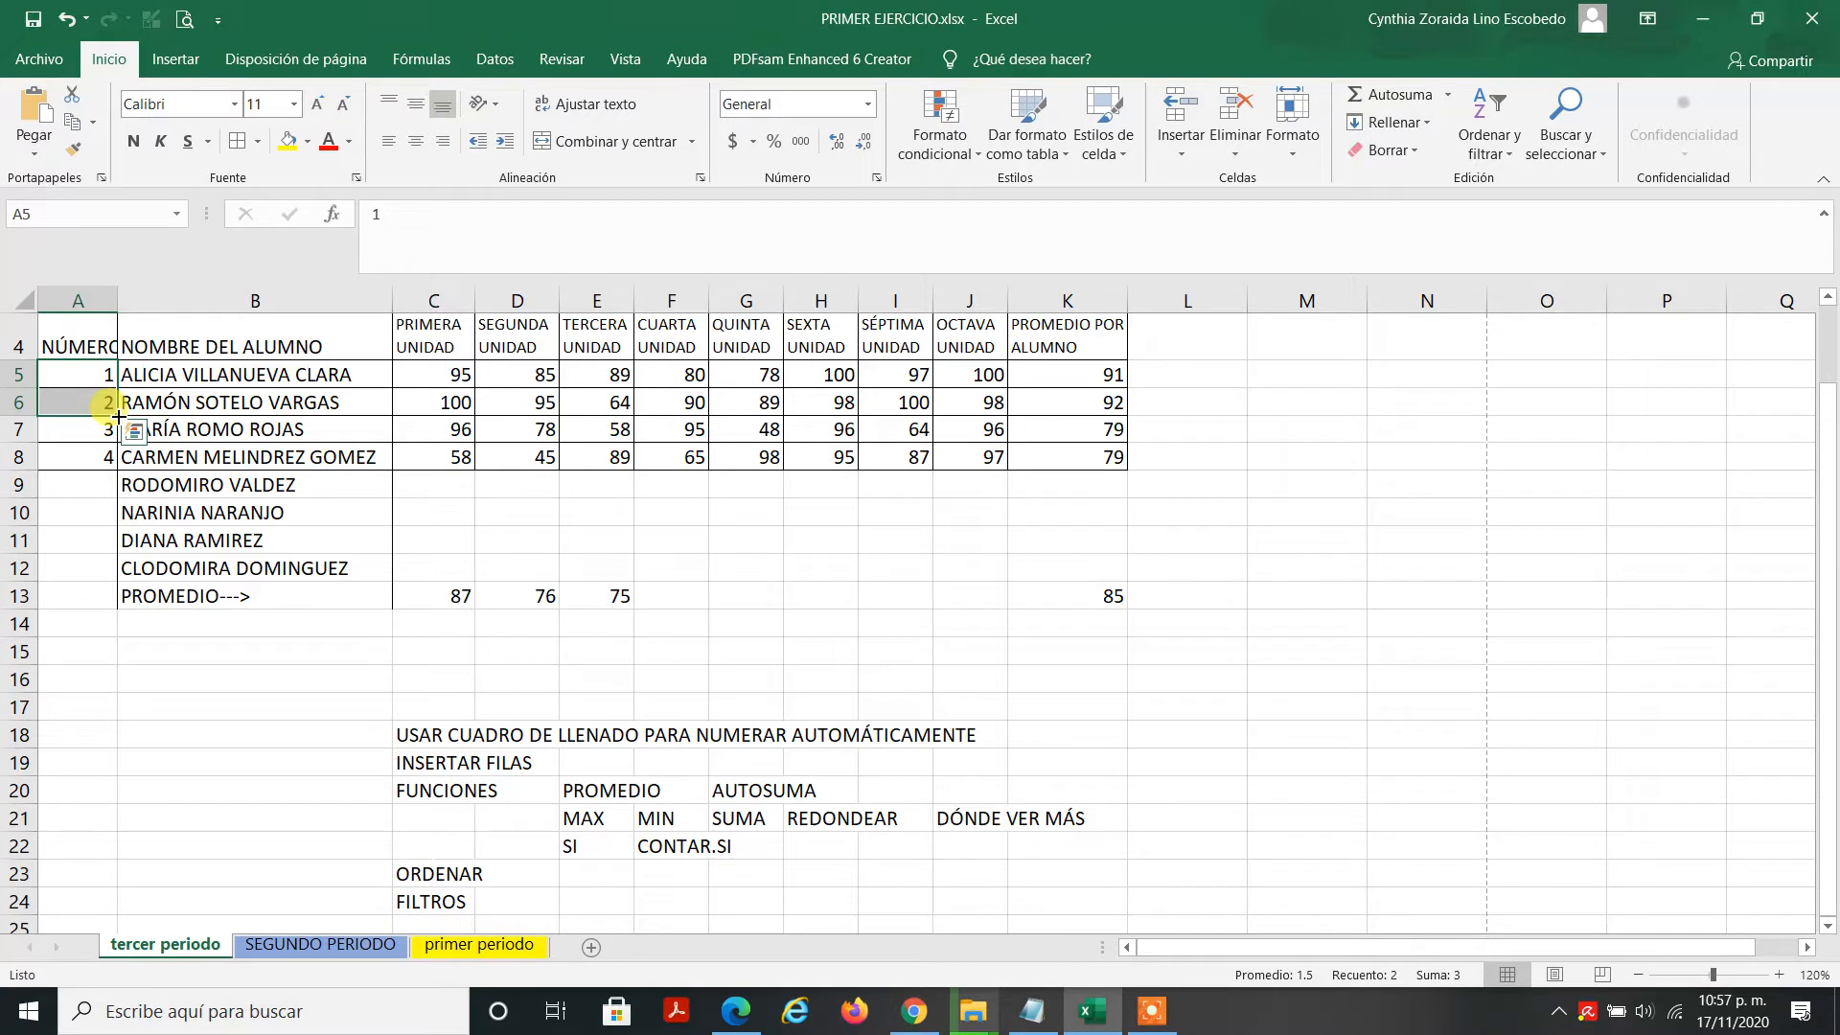
pyautogui.moveTo(117, 416); pyautogui.dragTo(115, 571)
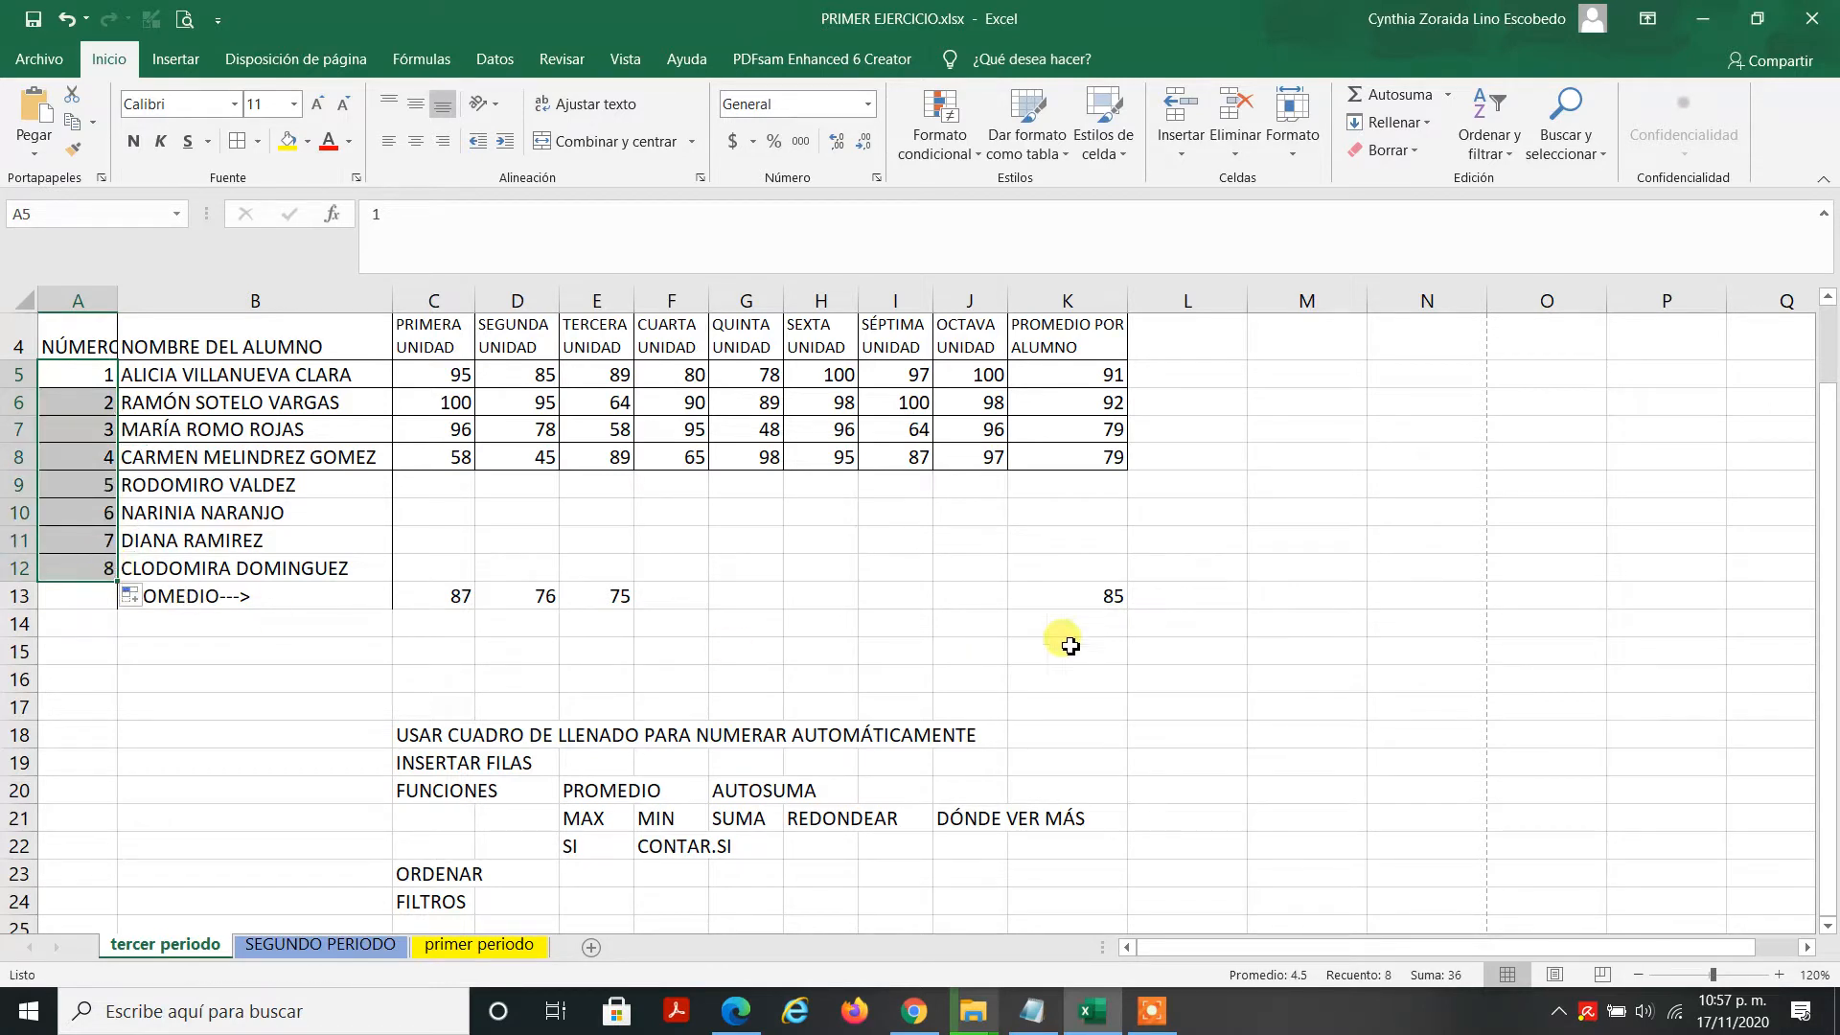
# Step: Enter 2 and 4 in N11:N12 and extend the even-number series down to N17 with the fill handle
pyautogui.click(1402, 544)
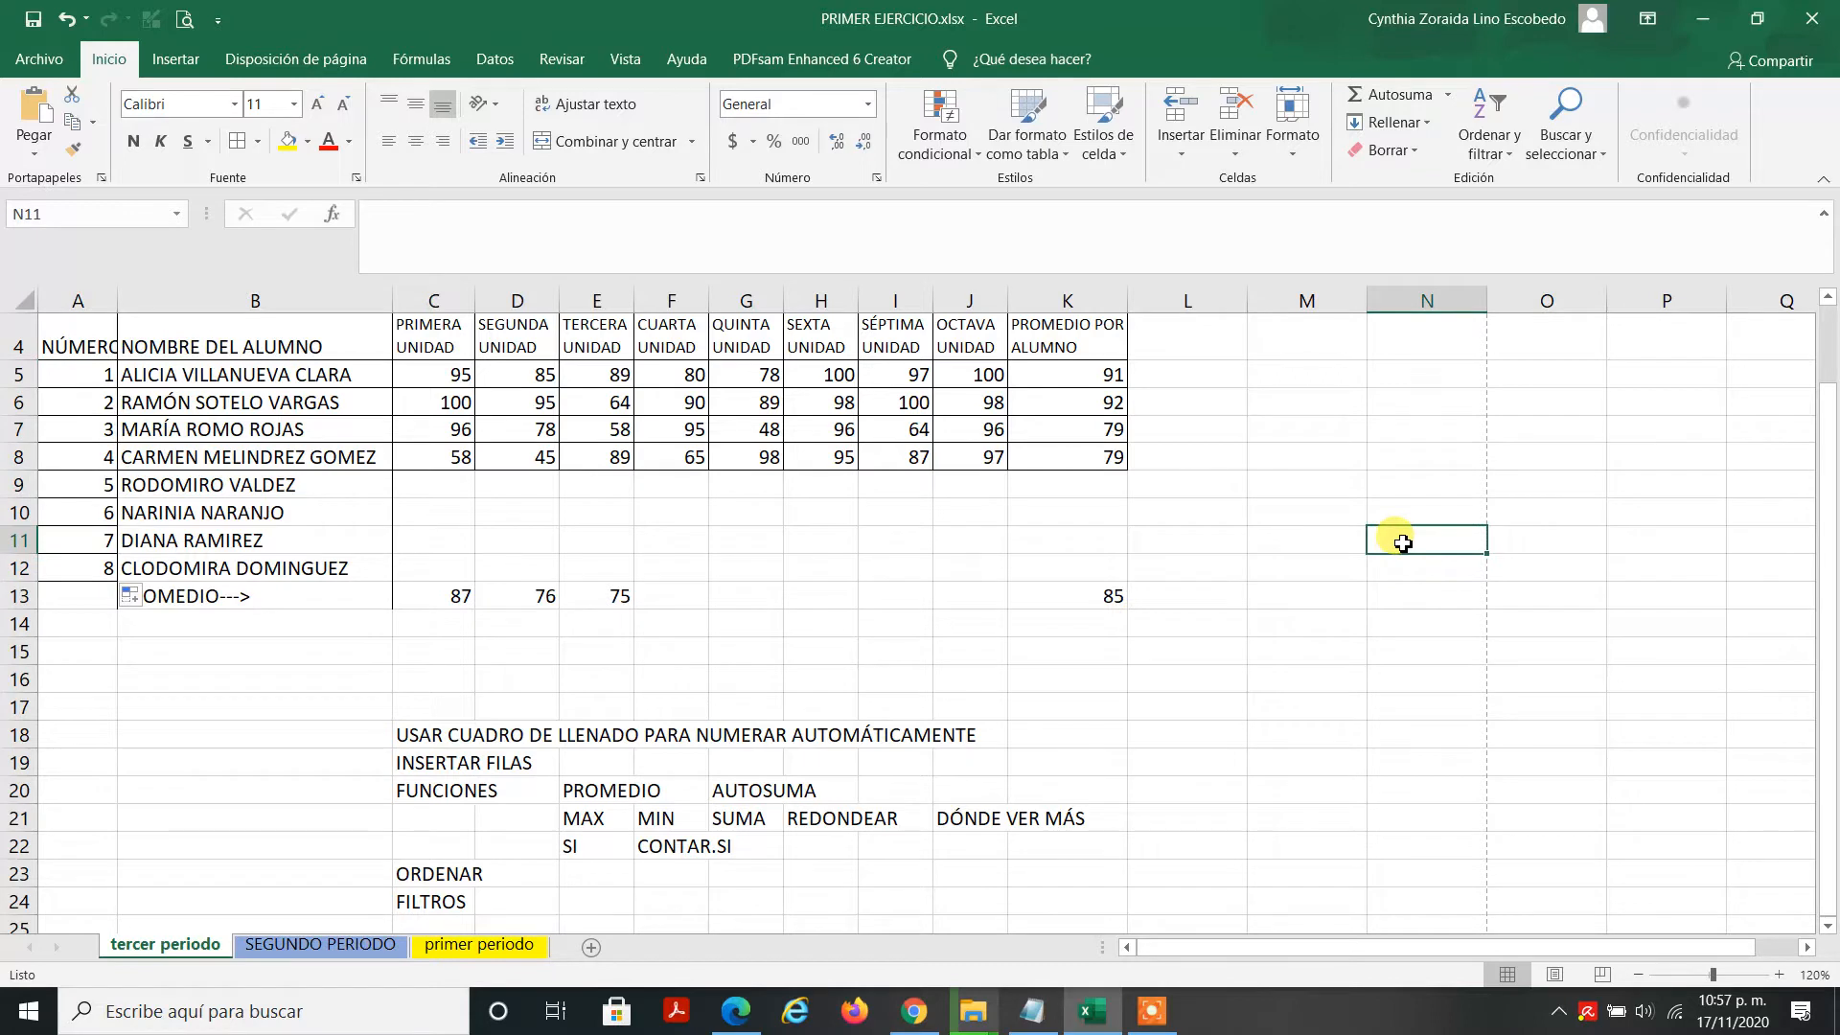
pyautogui.write('2')
pyautogui.press('Return')
pyautogui.write('4')
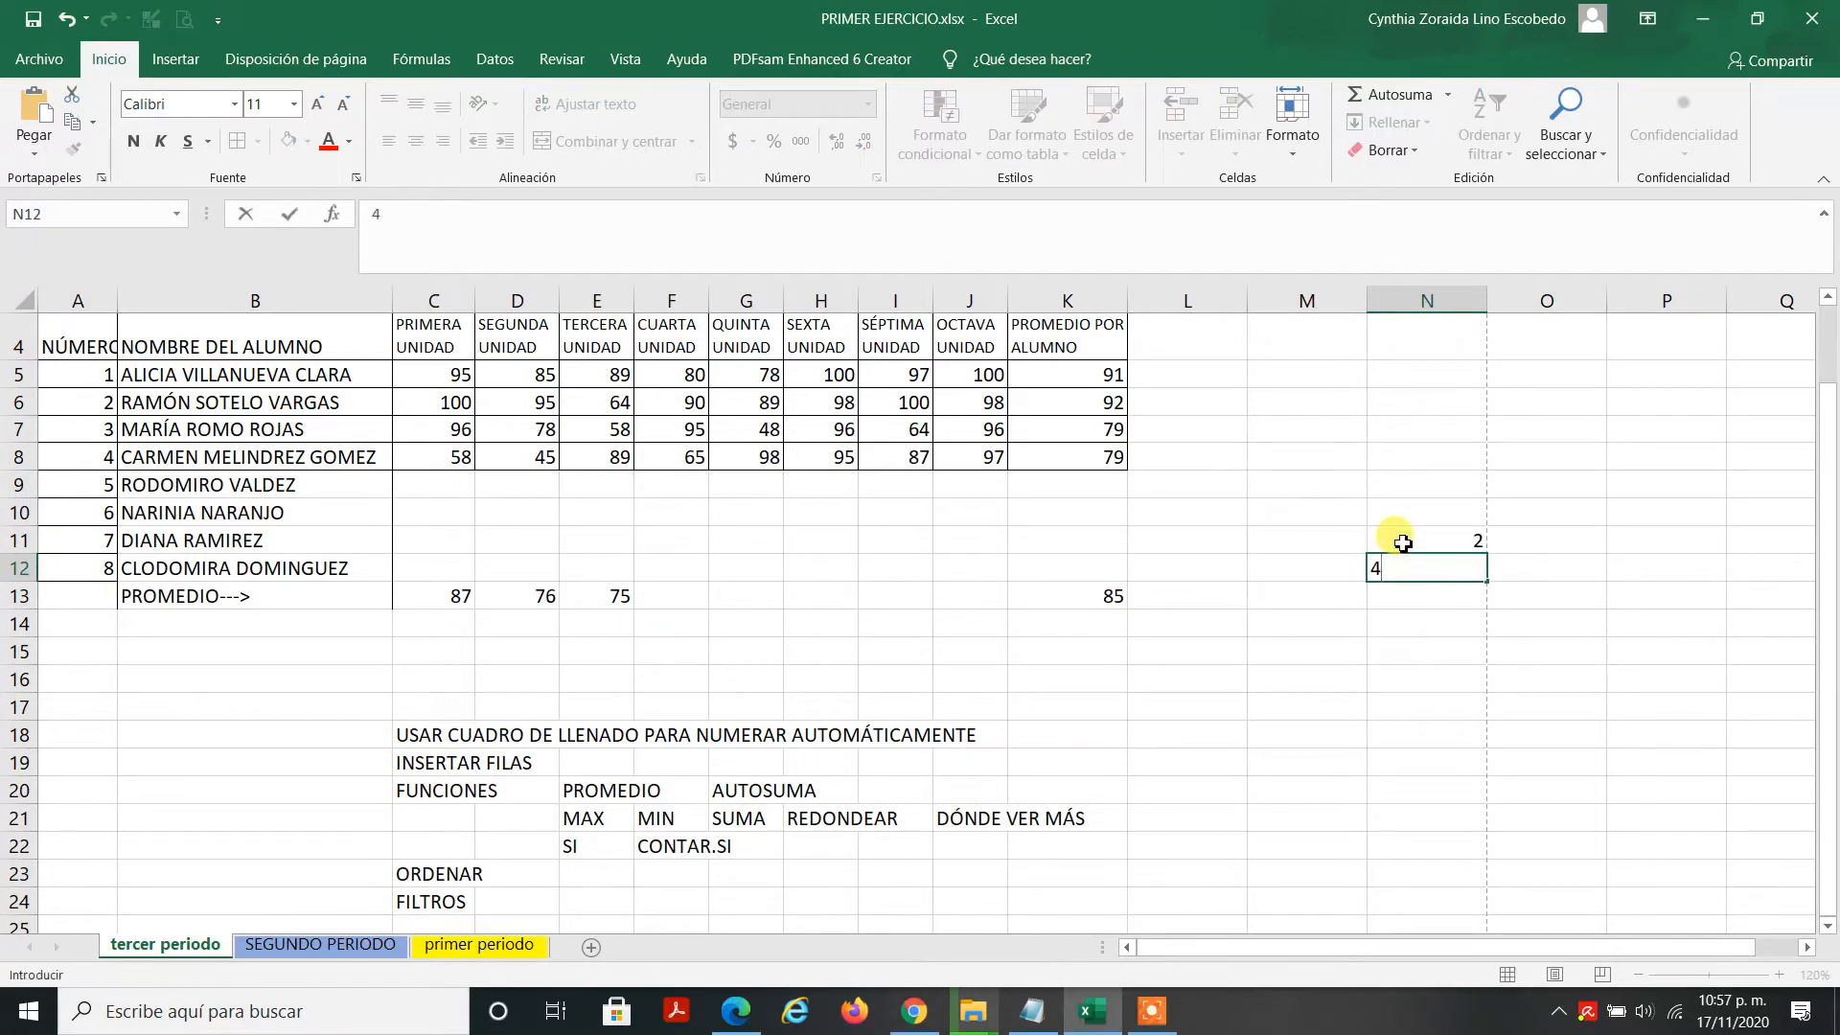
pyautogui.press('Return')
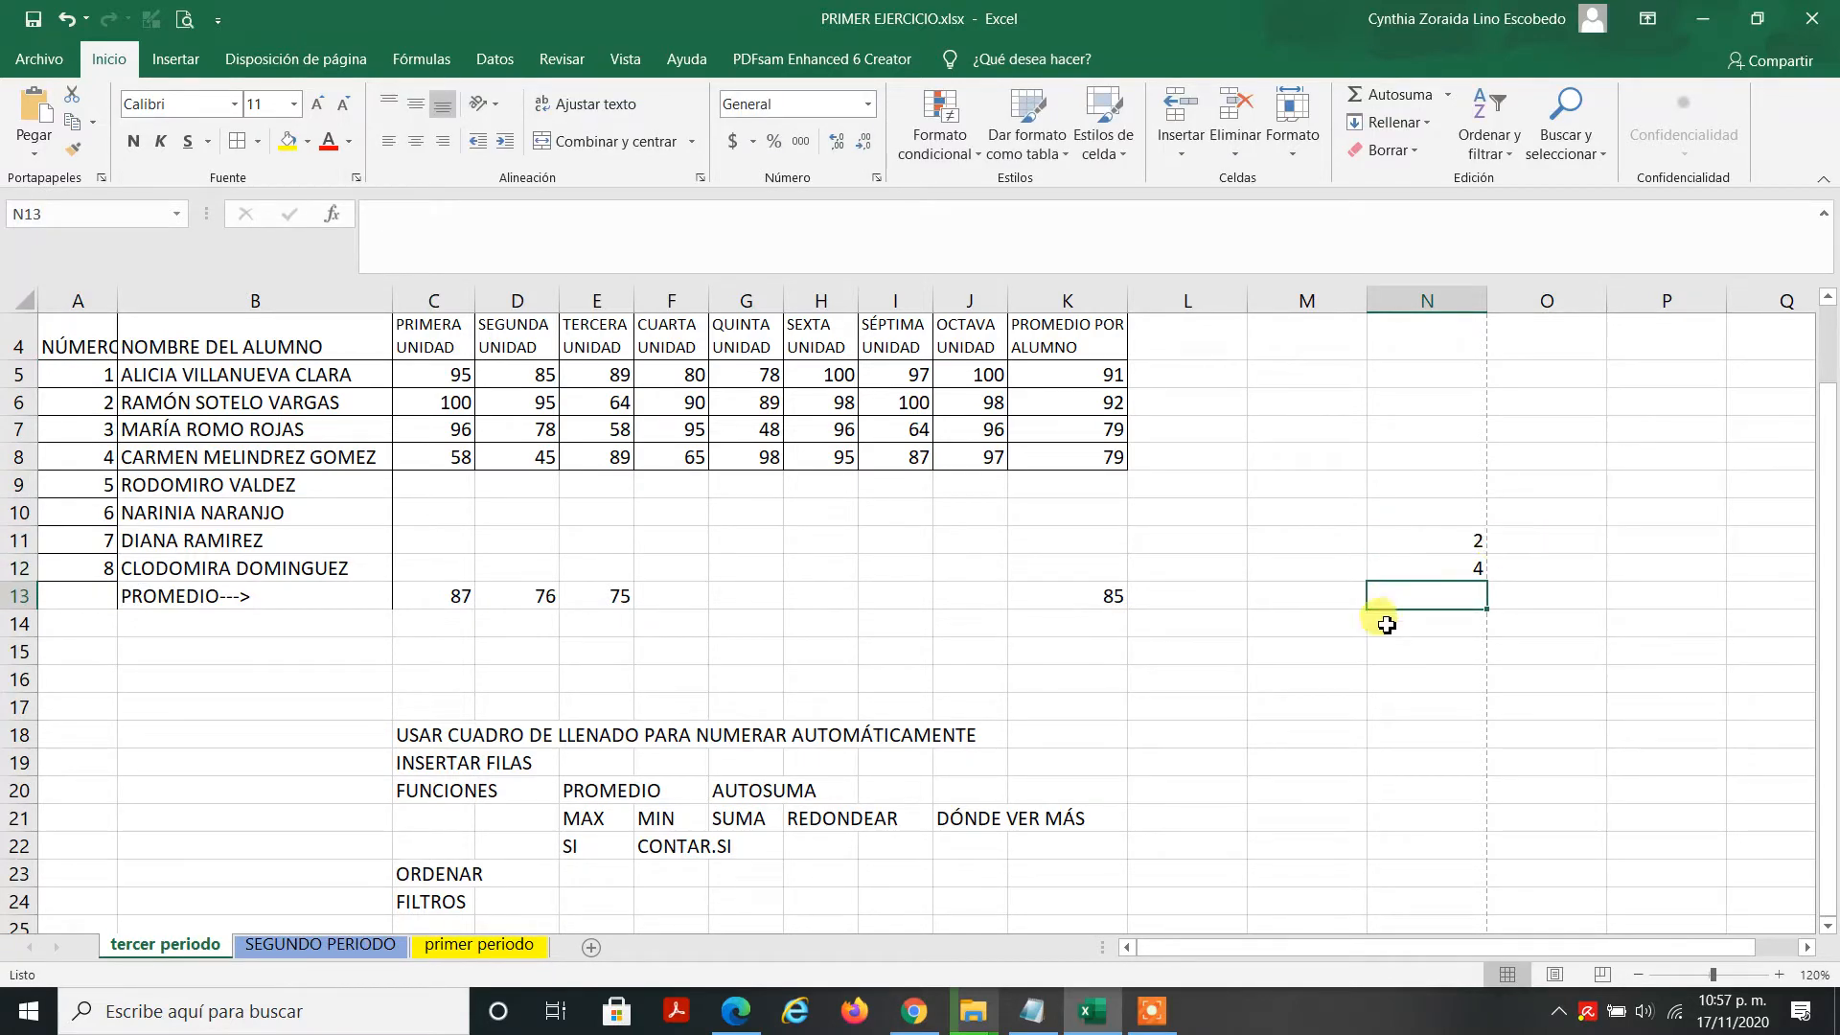
pyautogui.moveTo(1440, 542); pyautogui.dragTo(1442, 565)
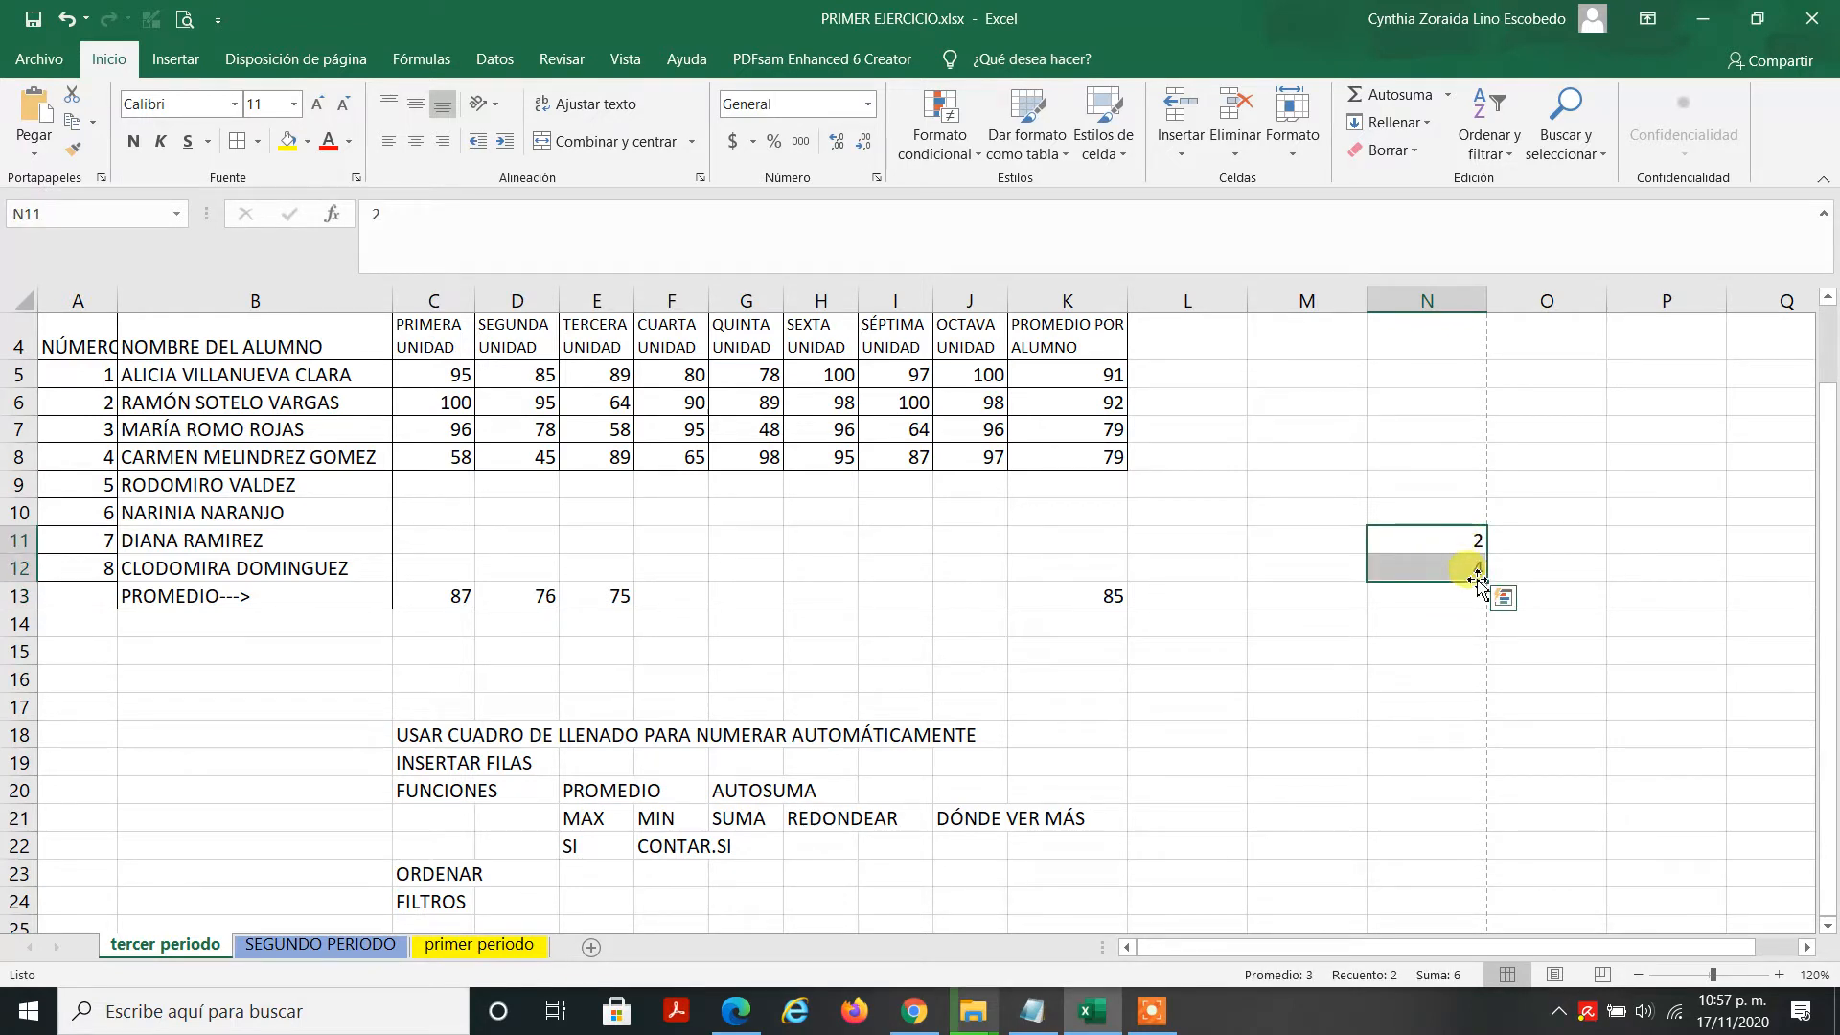
pyautogui.moveTo(1486, 582); pyautogui.dragTo(1484, 717)
# Step: Enter 1 and 3 in M11:M12 and extend the odd-number series down to M17 with the fill handle
pyautogui.click(1306, 543)
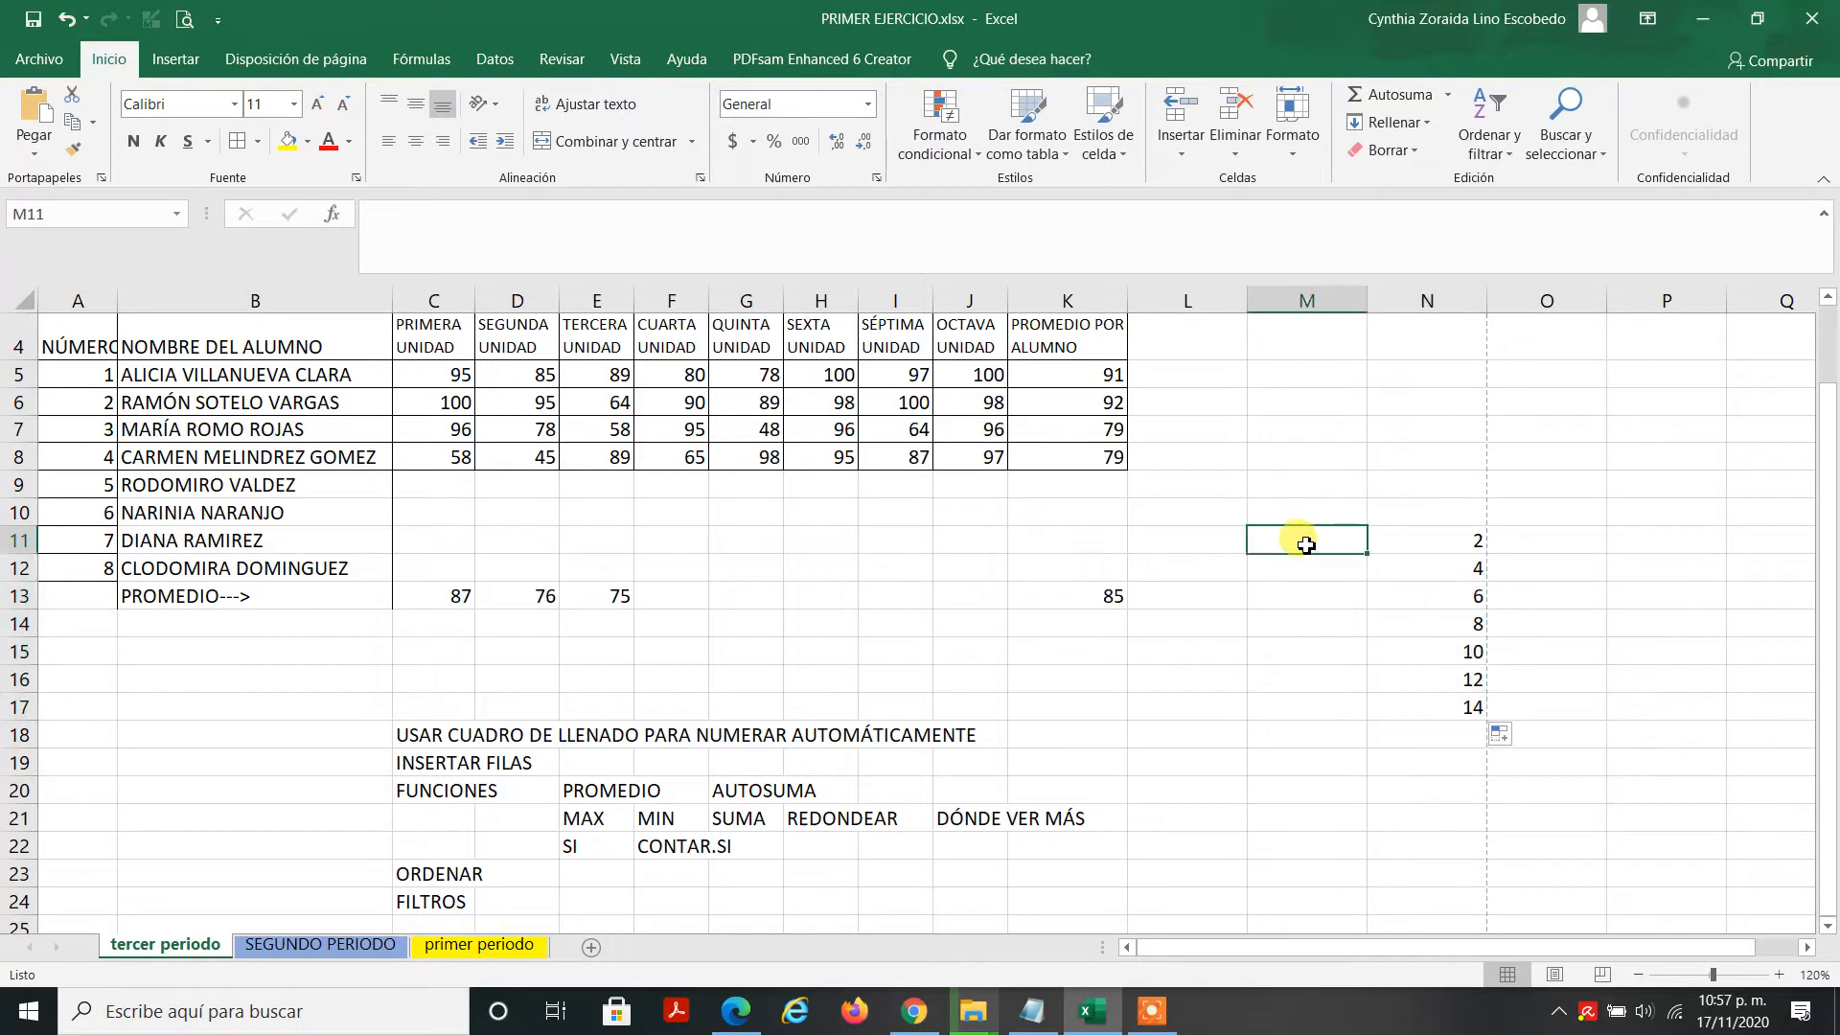
pyautogui.write('1')
pyautogui.press('Return')
pyautogui.write('3')
pyautogui.press('Return')
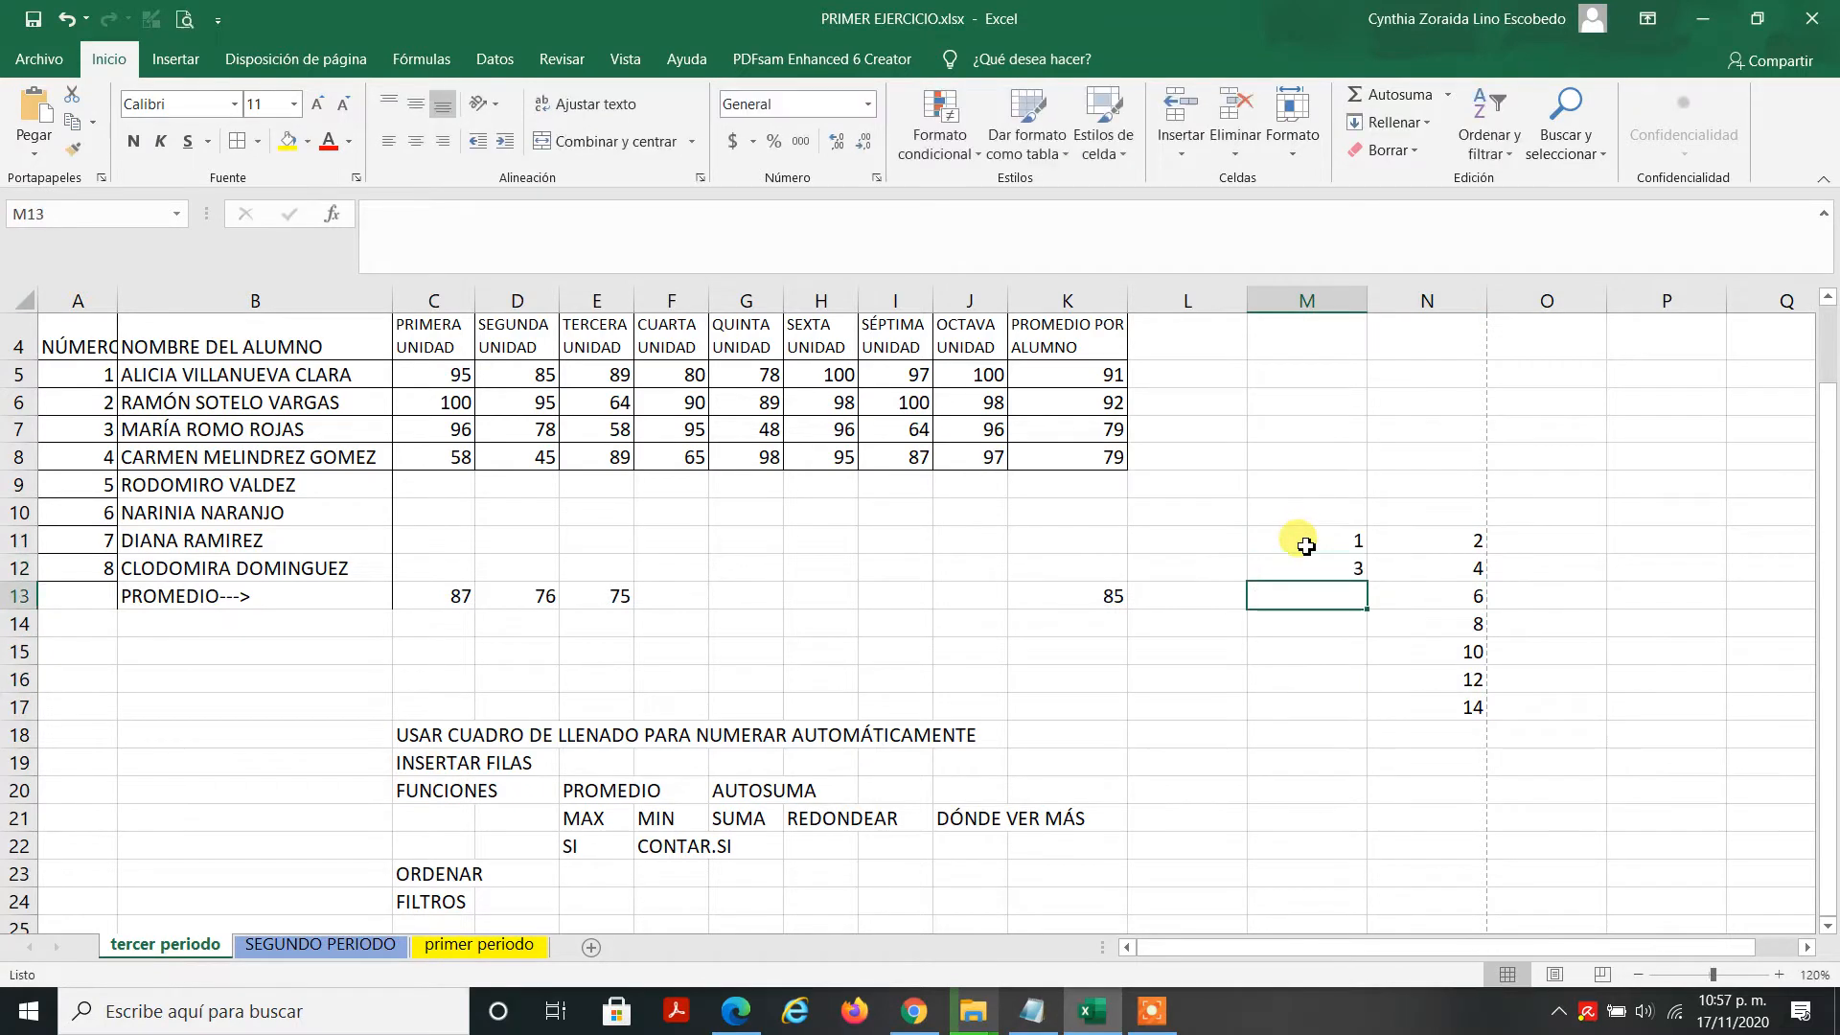
pyautogui.moveTo(1306, 546); pyautogui.dragTo(1368, 720)
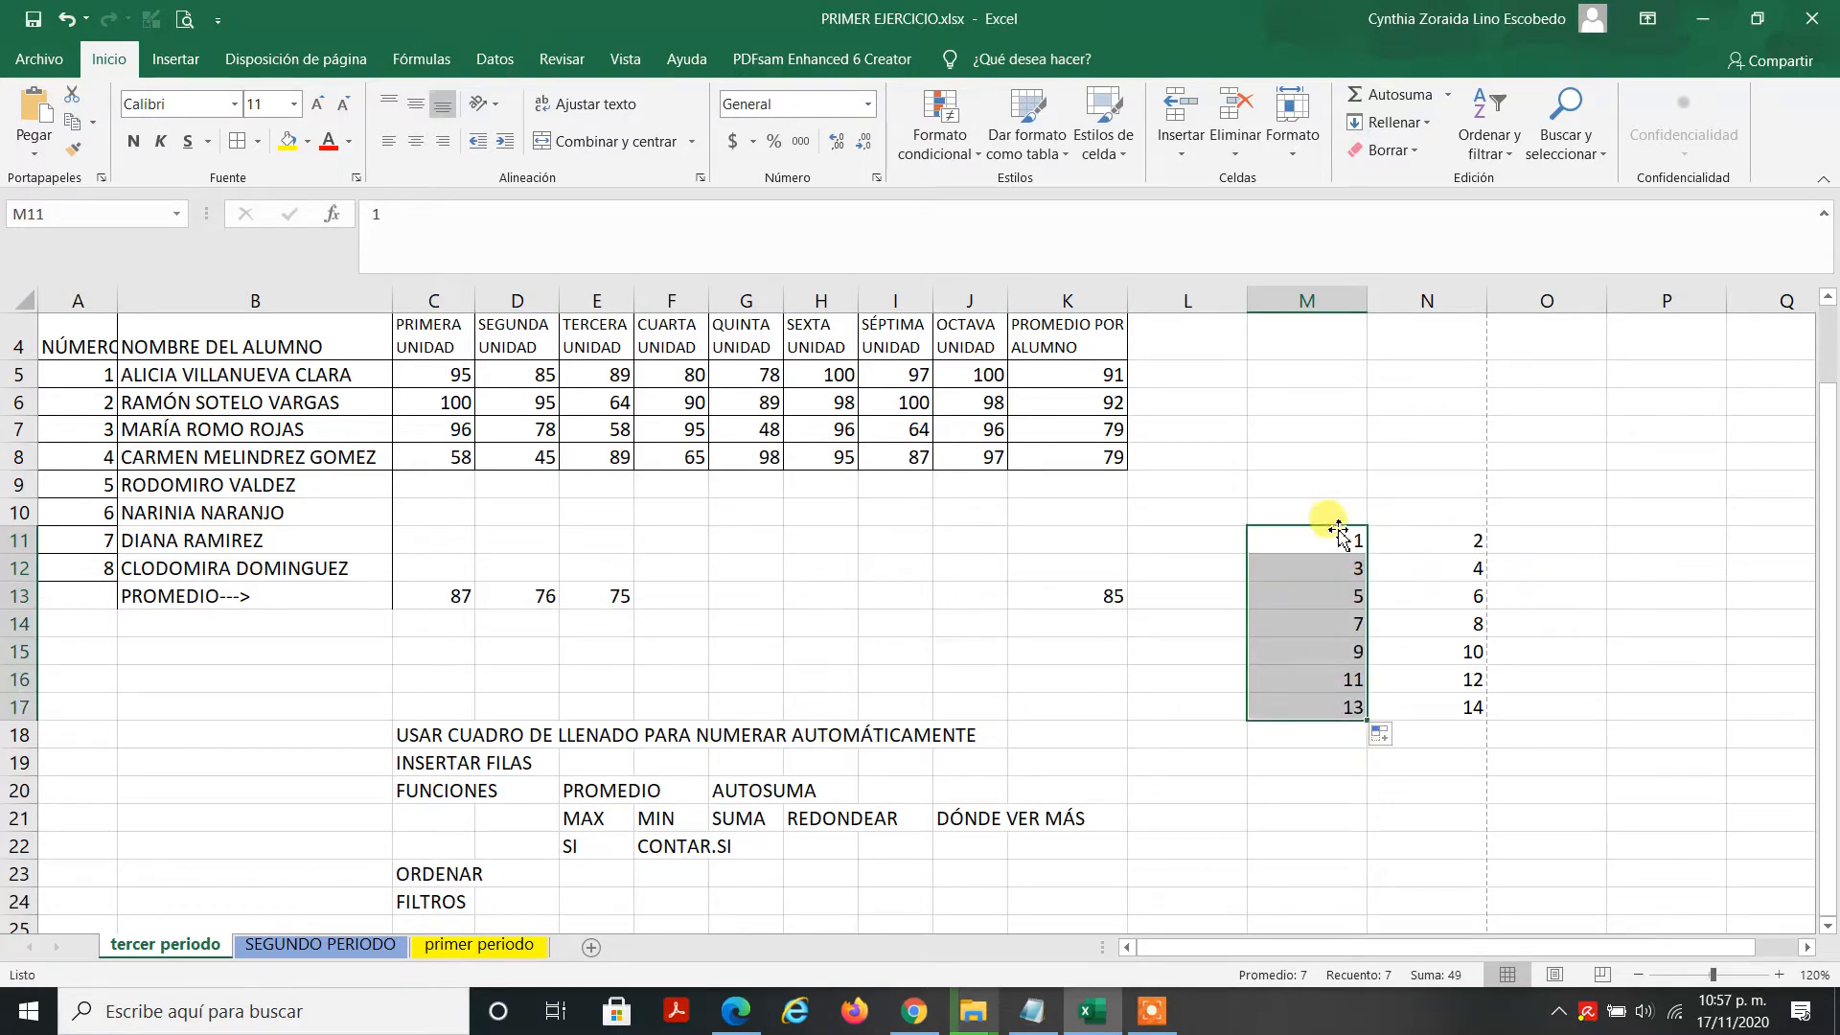
# Step: Clear the two practice number series from cells M11:N17
pyautogui.moveTo(1329, 538); pyautogui.dragTo(1331, 575)
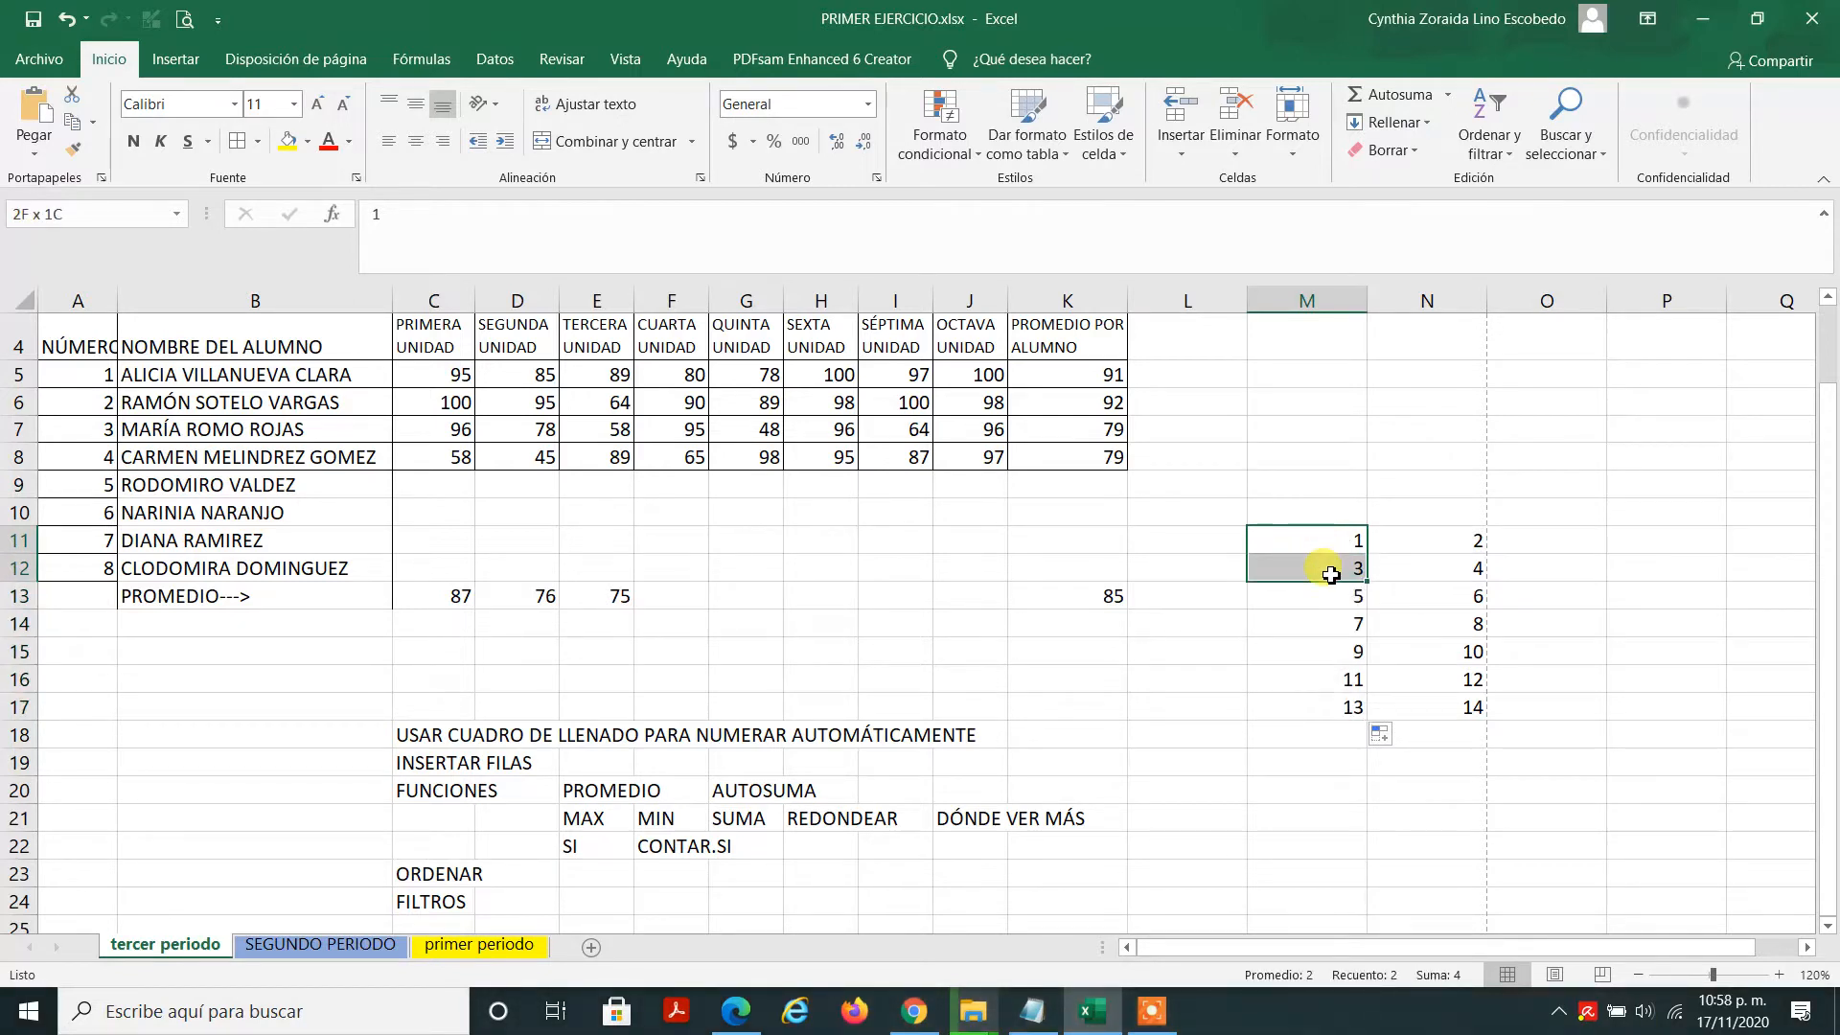
pyautogui.moveTo(1331, 575); pyautogui.dragTo(1338, 632)
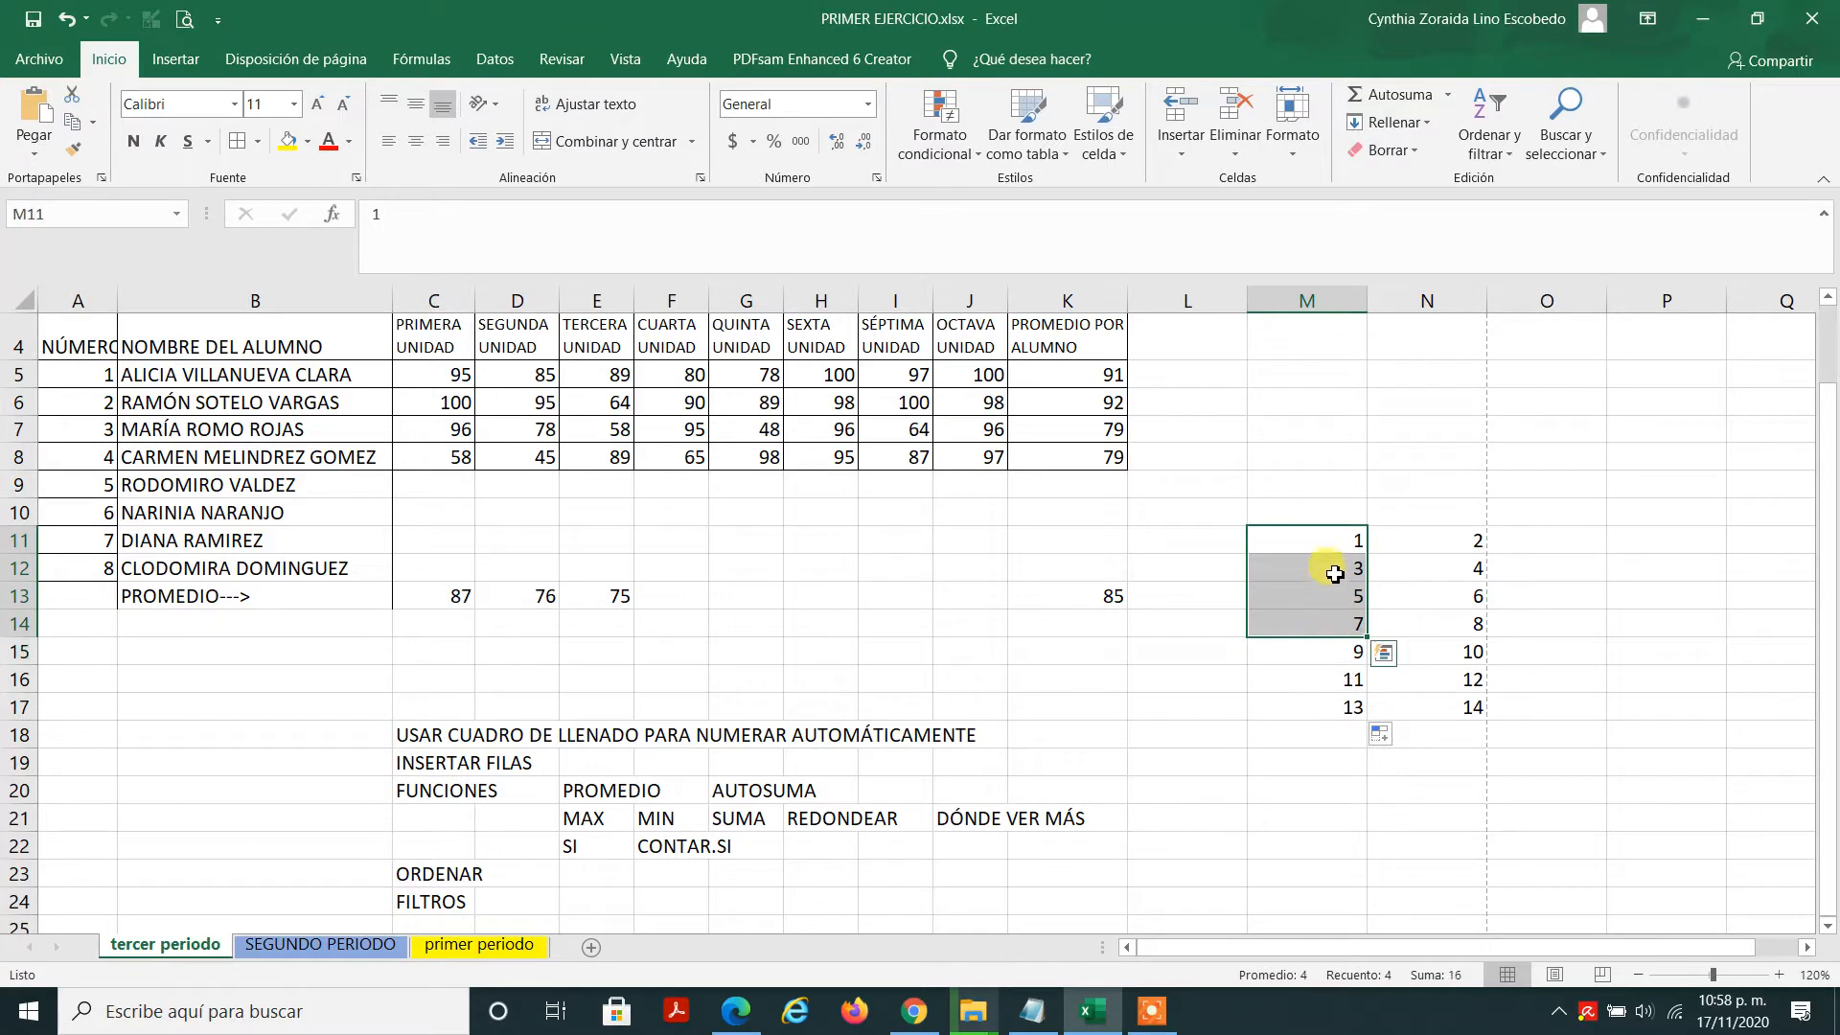
pyautogui.click(1336, 570)
pyautogui.moveTo(1327, 538); pyautogui.dragTo(1450, 694)
pyautogui.press('Delete')
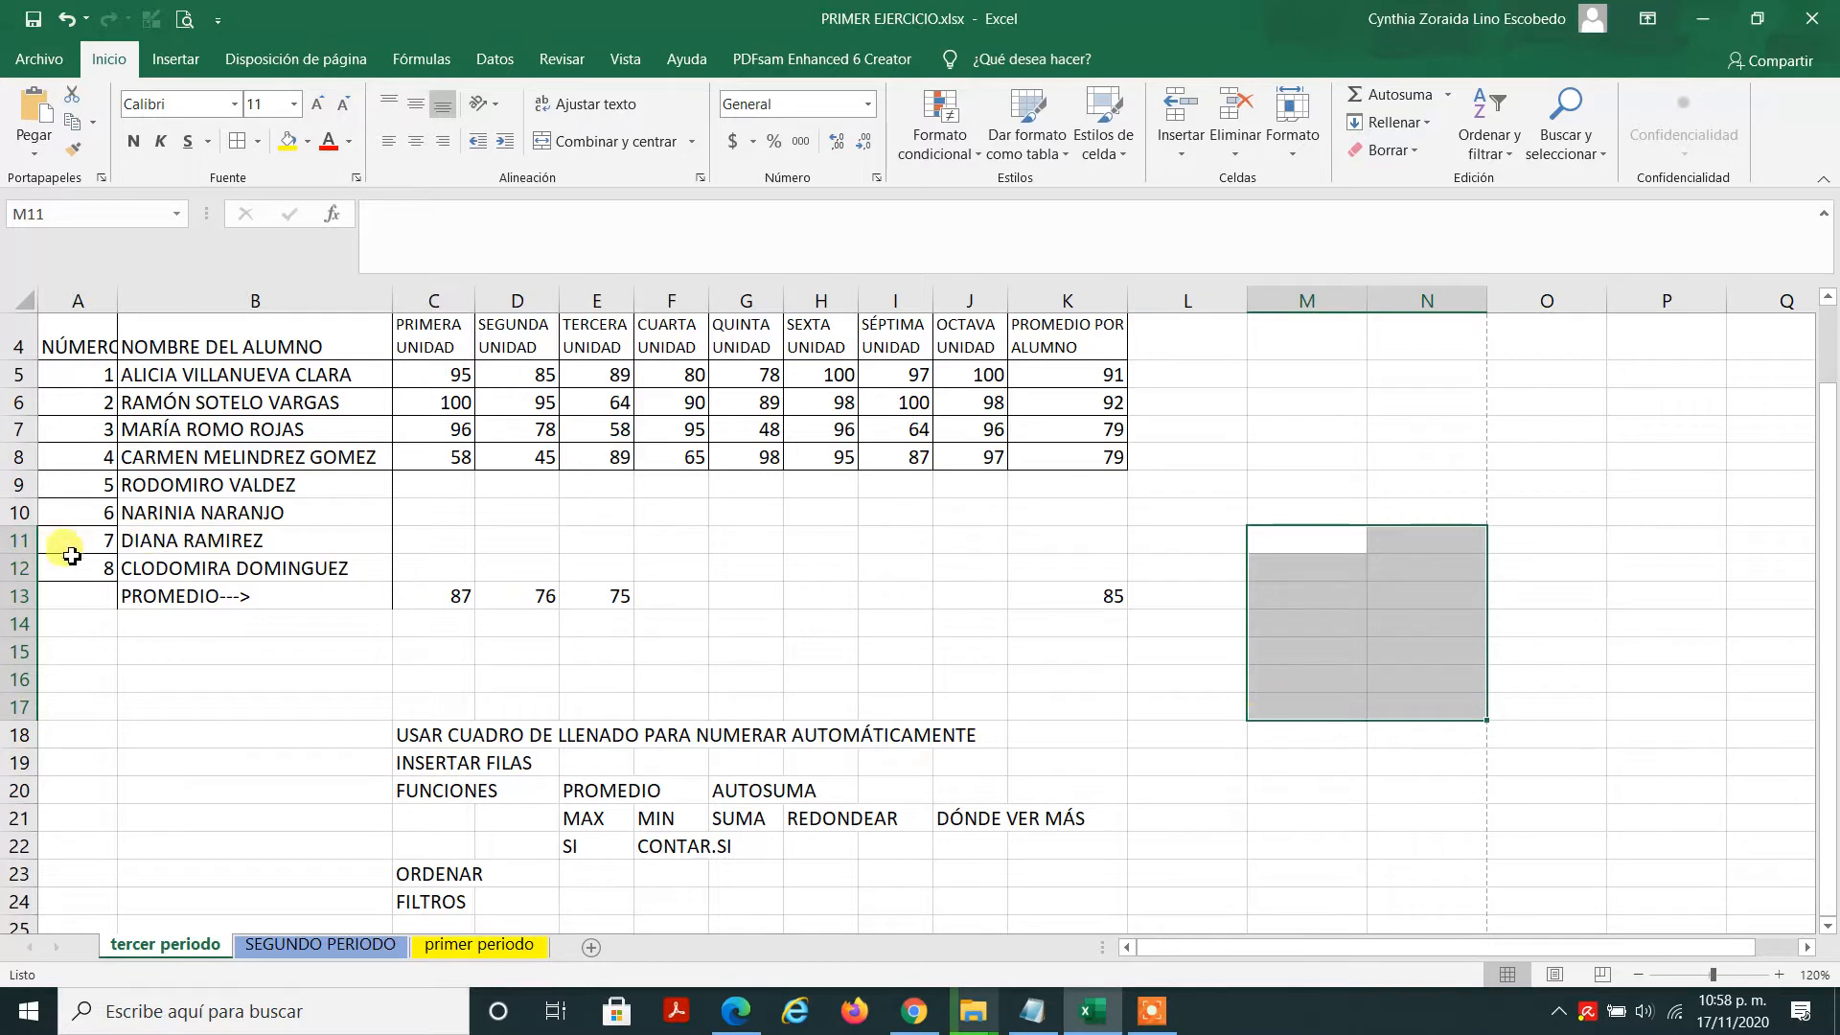
pyautogui.click(417, 741)
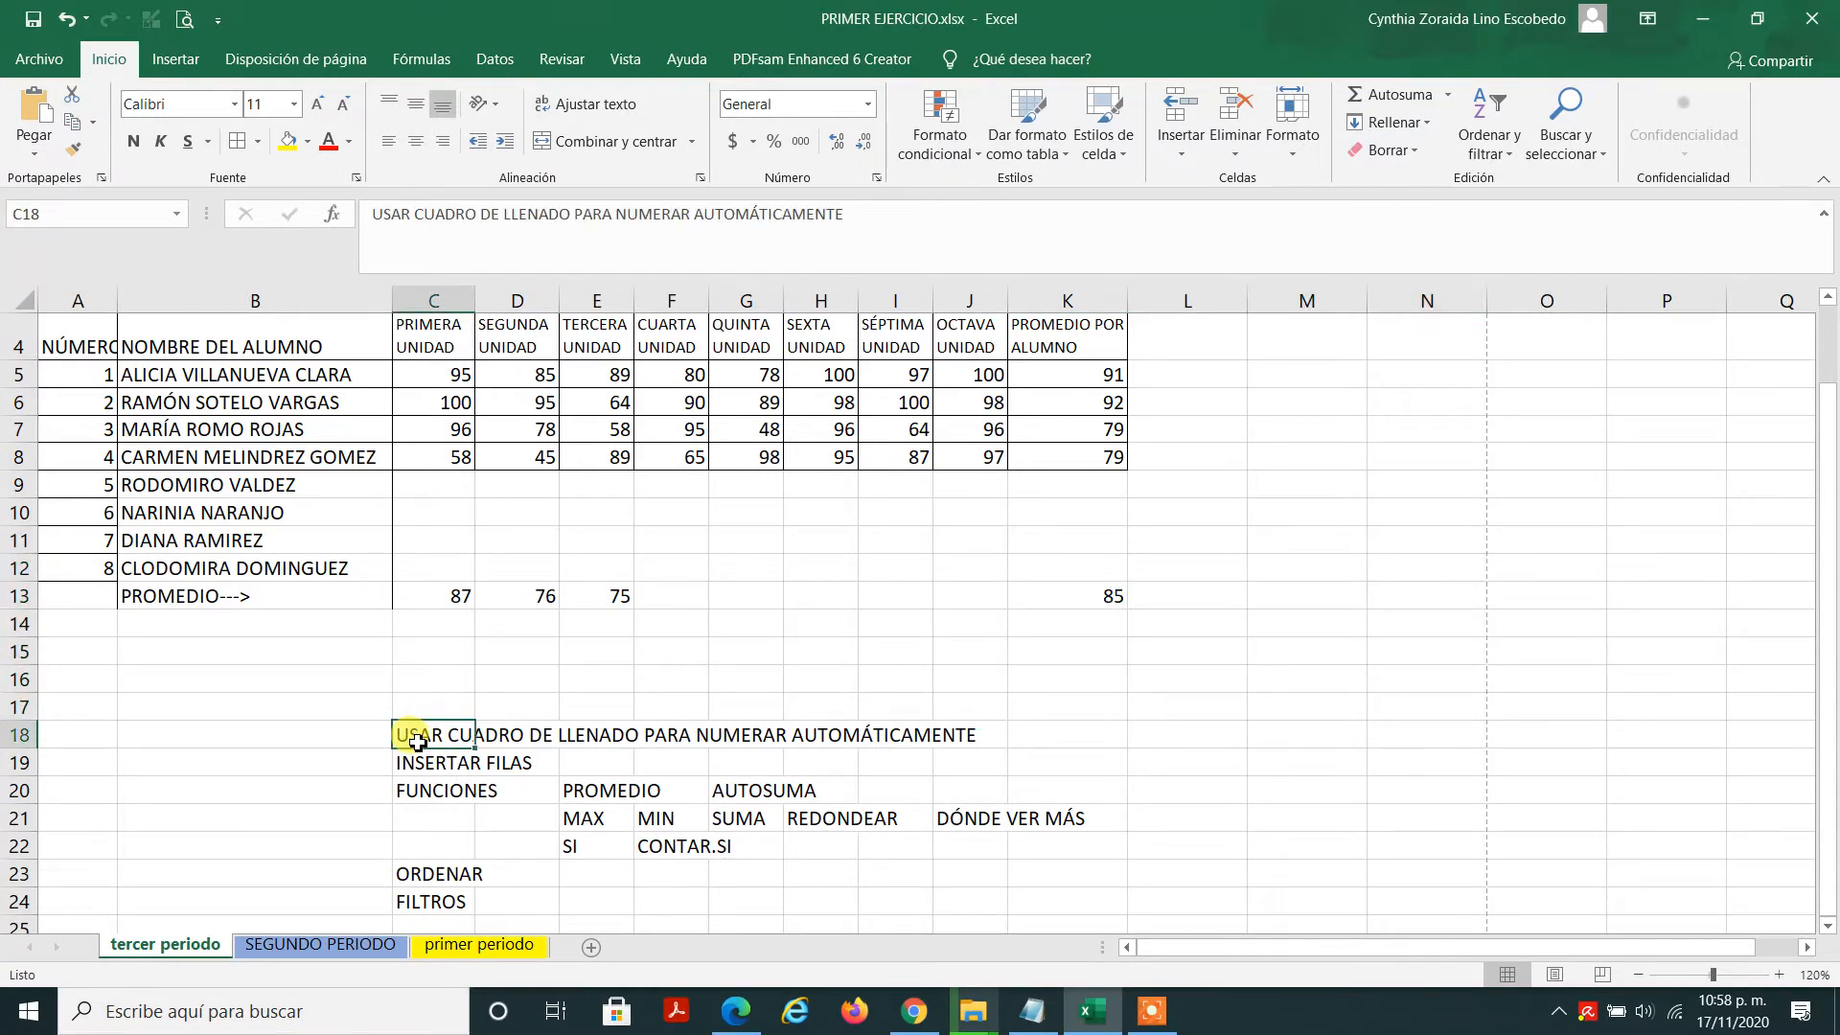
pyautogui.click(432, 486)
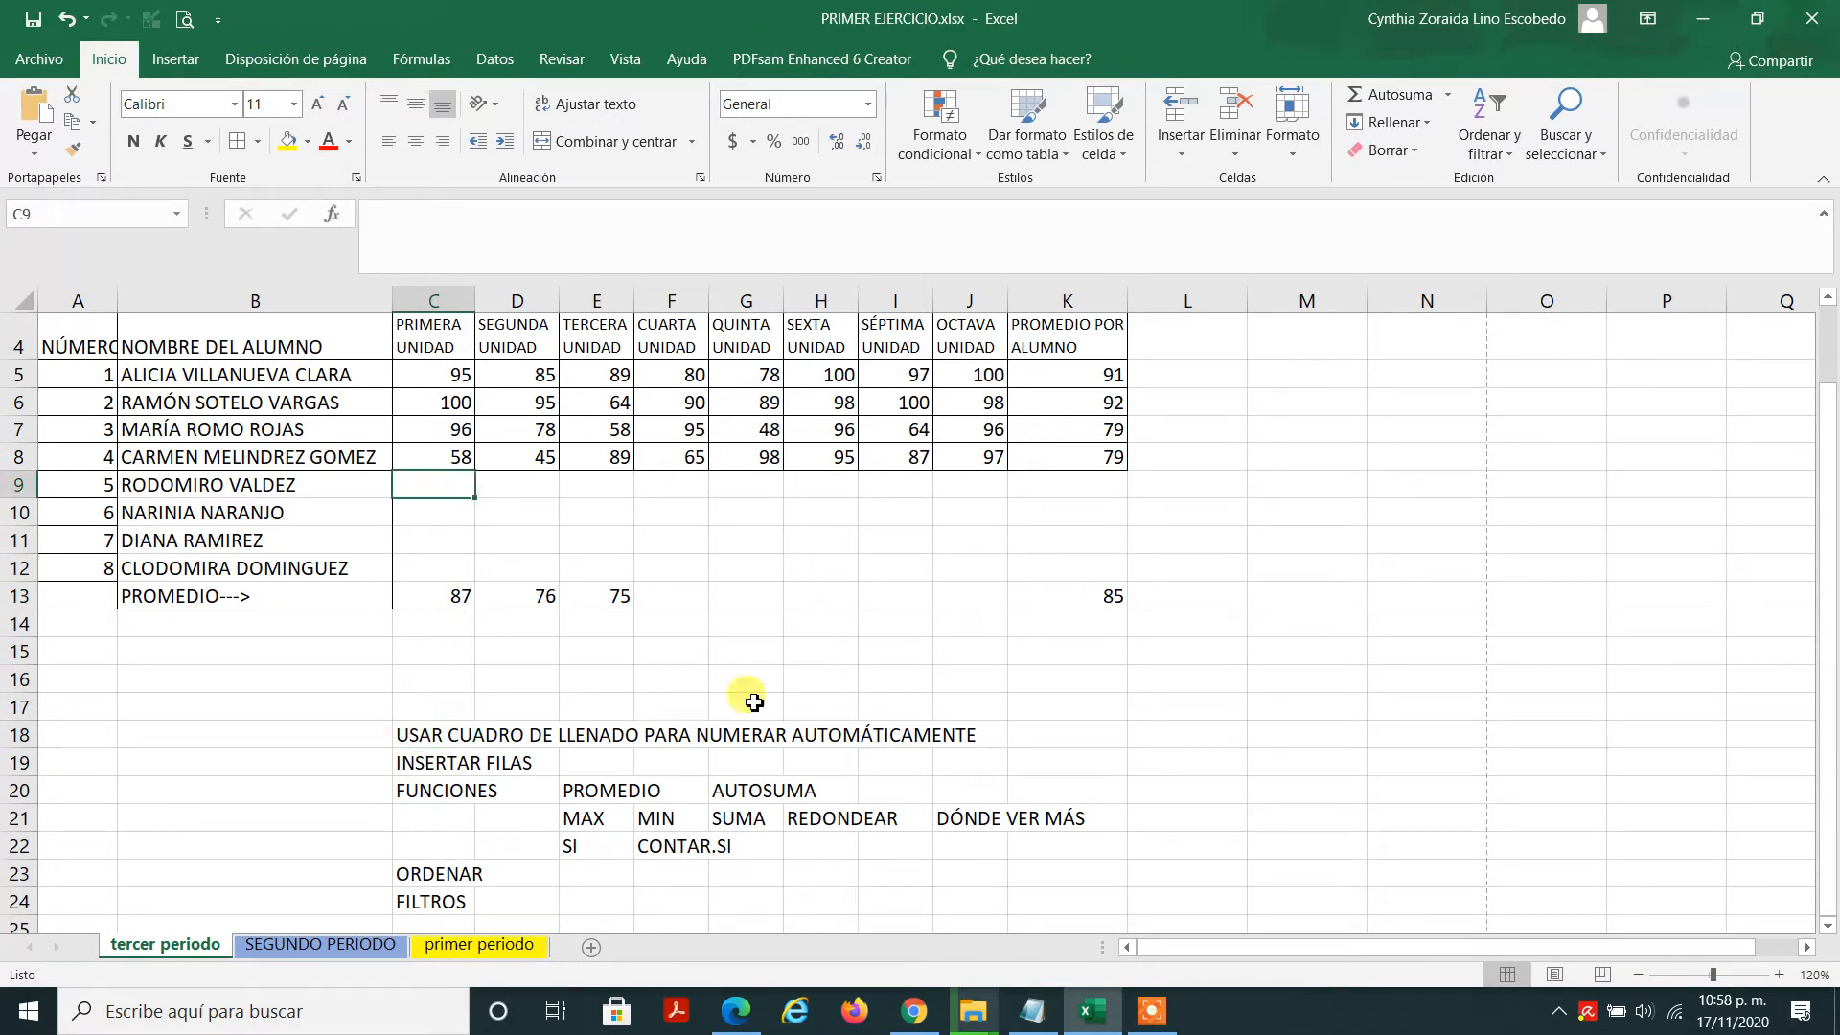
pyautogui.click(1155, 1014)
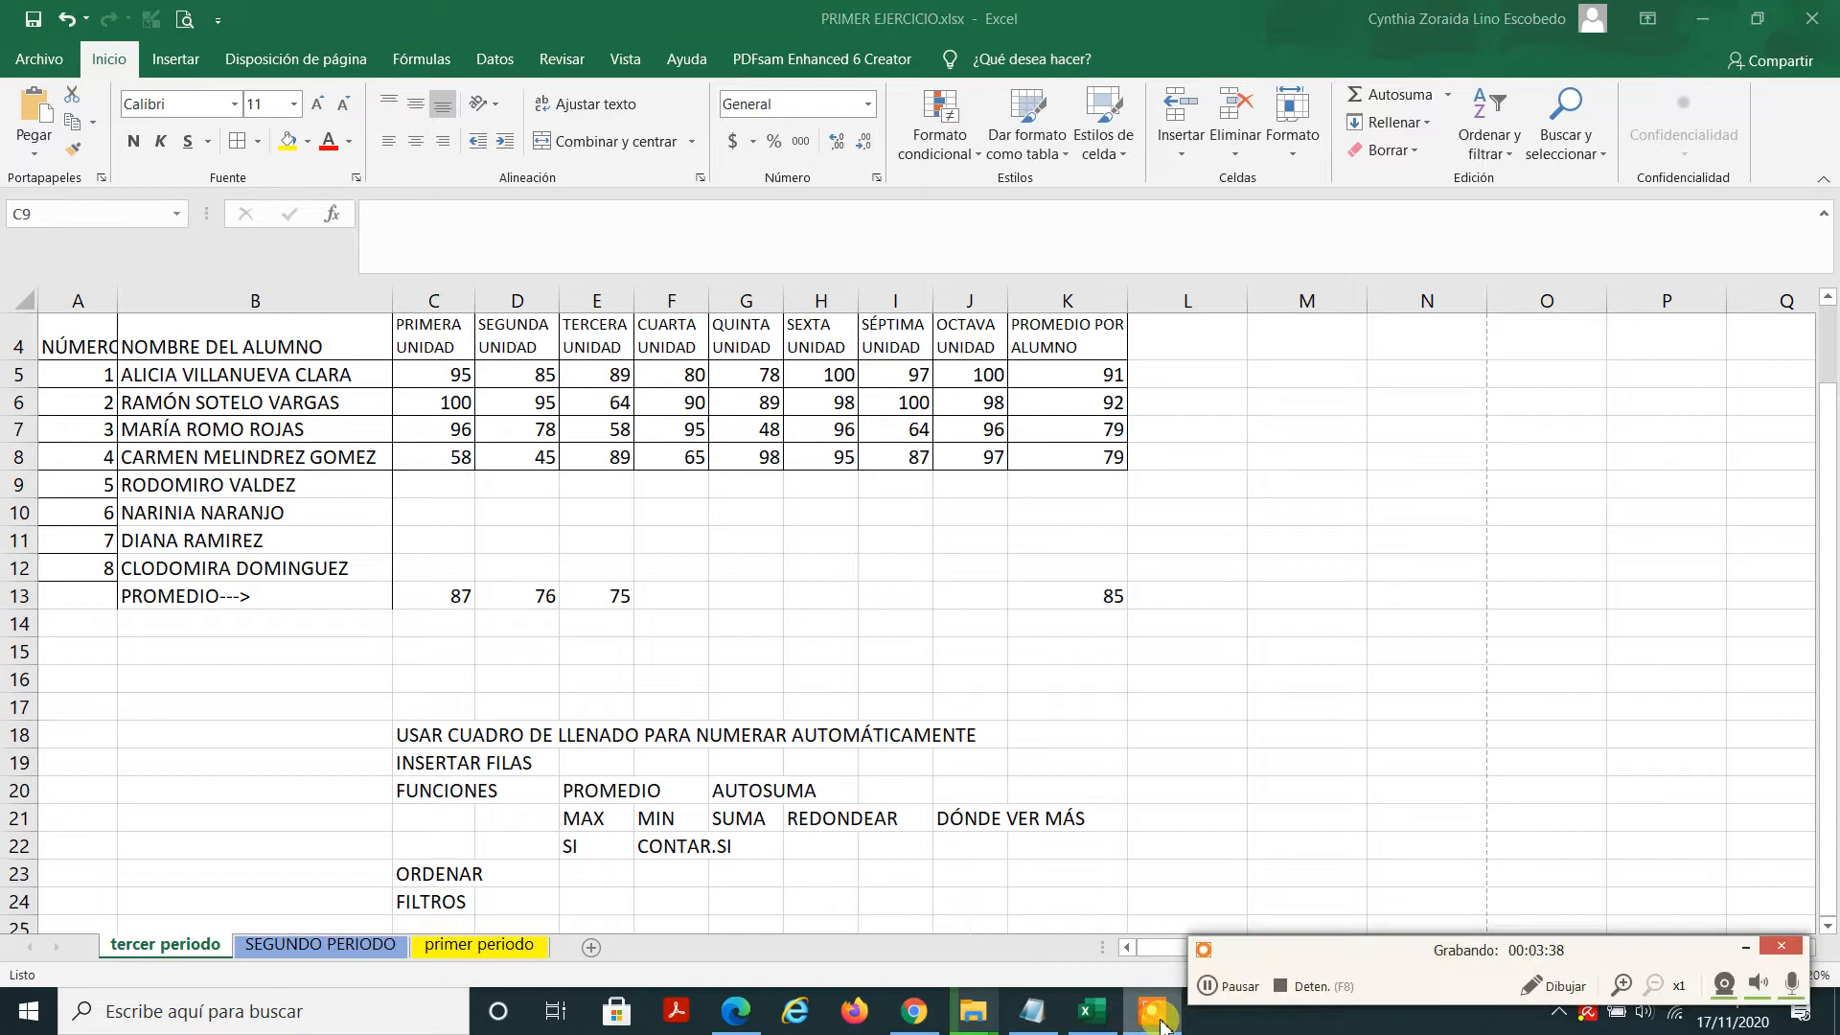
pyautogui.click(1209, 985)
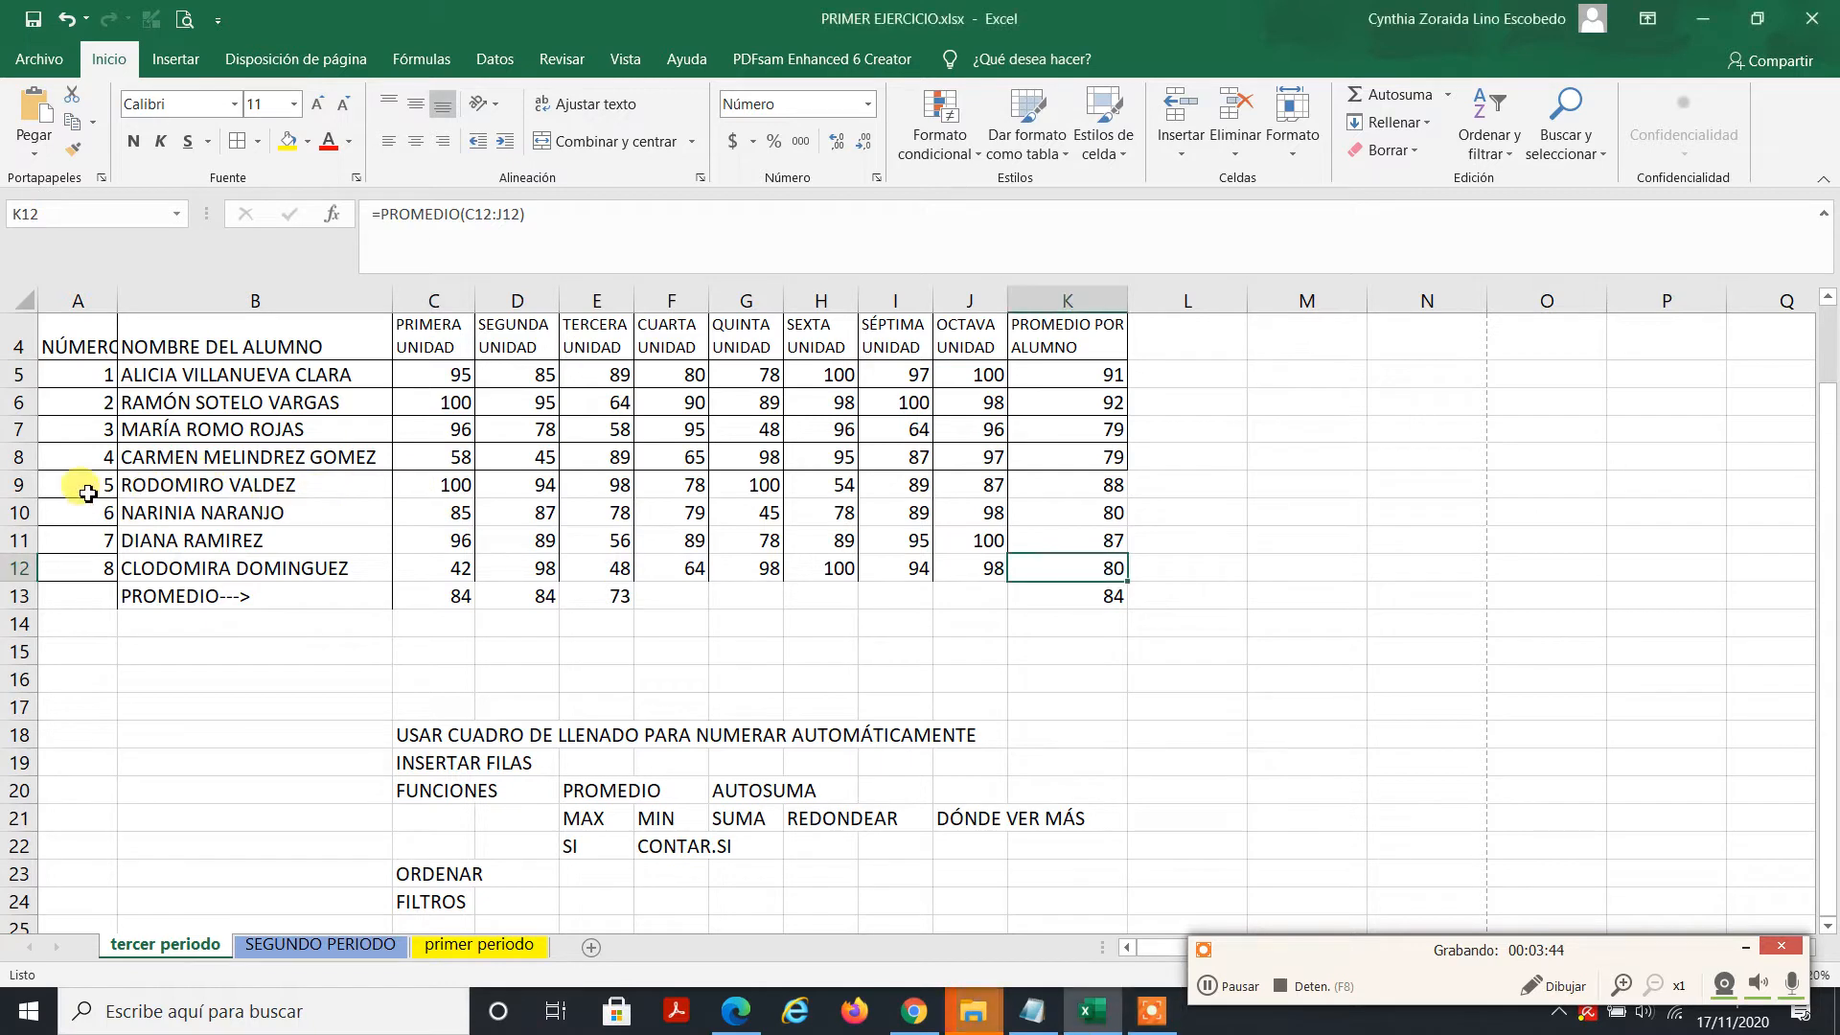
# Step: Apply all borders to the added student rows in A9:K12
pyautogui.moveTo(86, 486); pyautogui.dragTo(1115, 573)
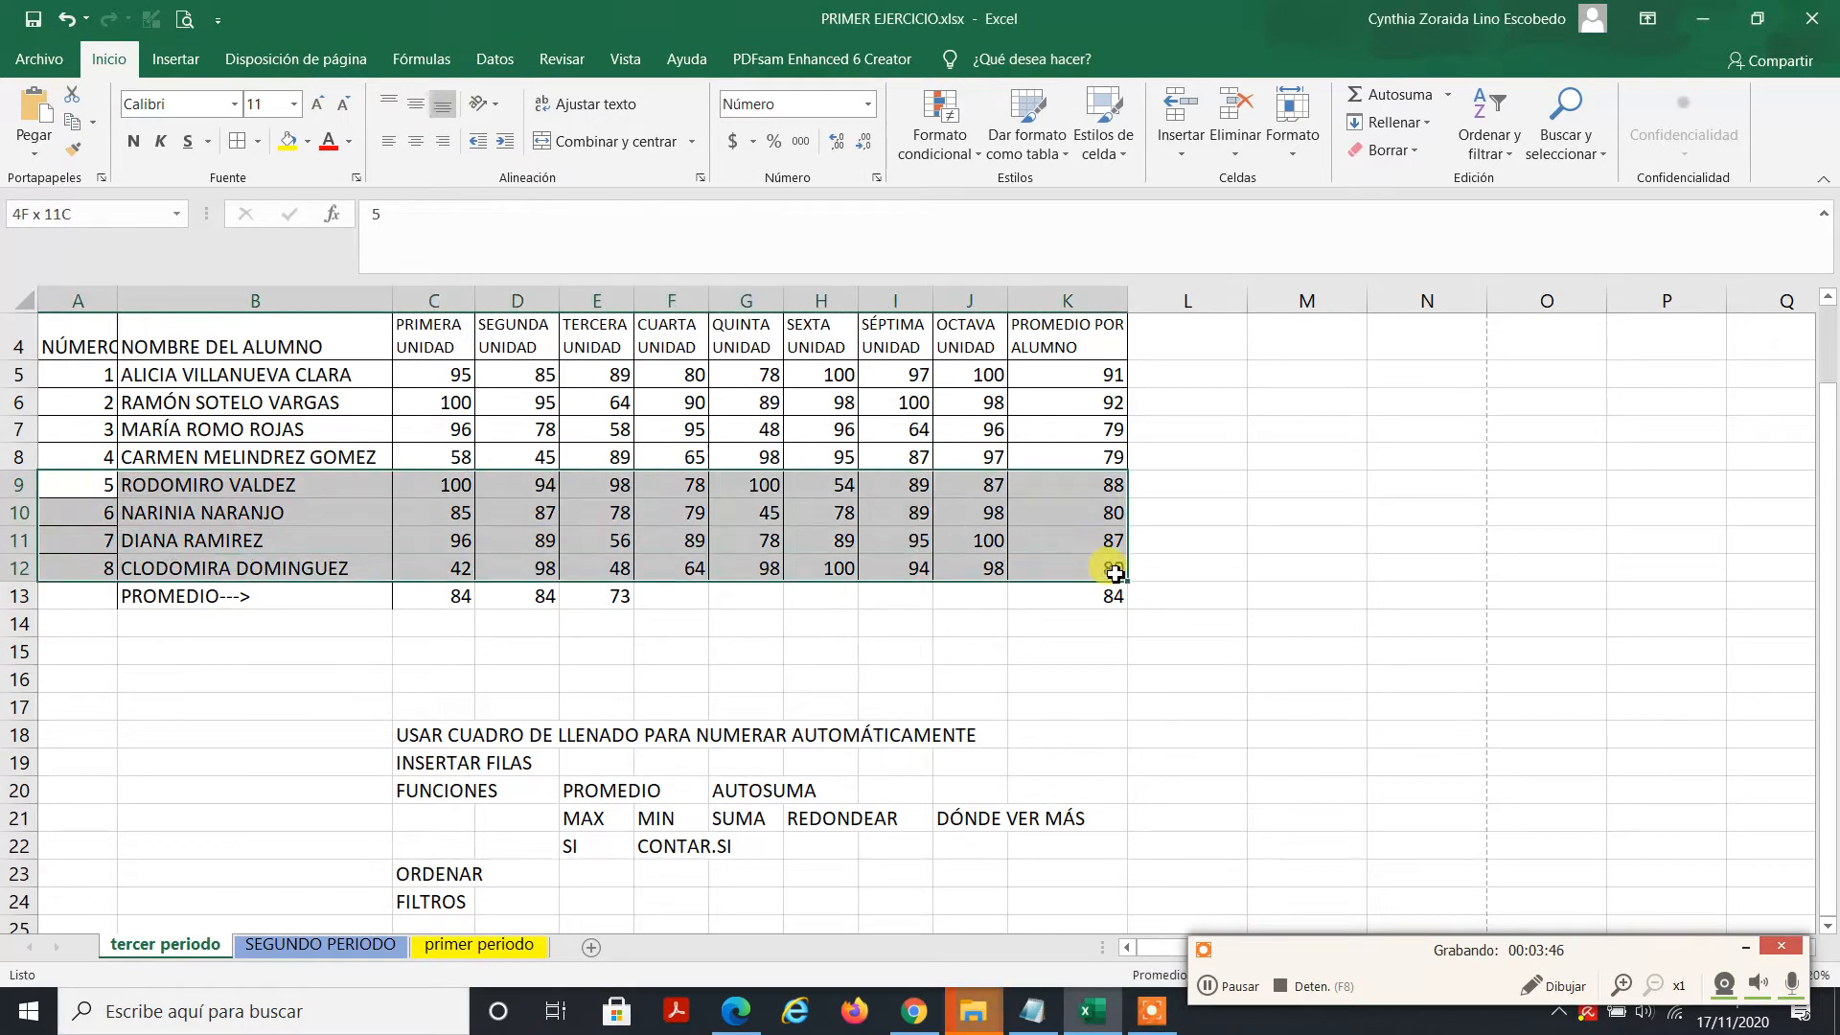
pyautogui.click(241, 143)
pyautogui.click(847, 572)
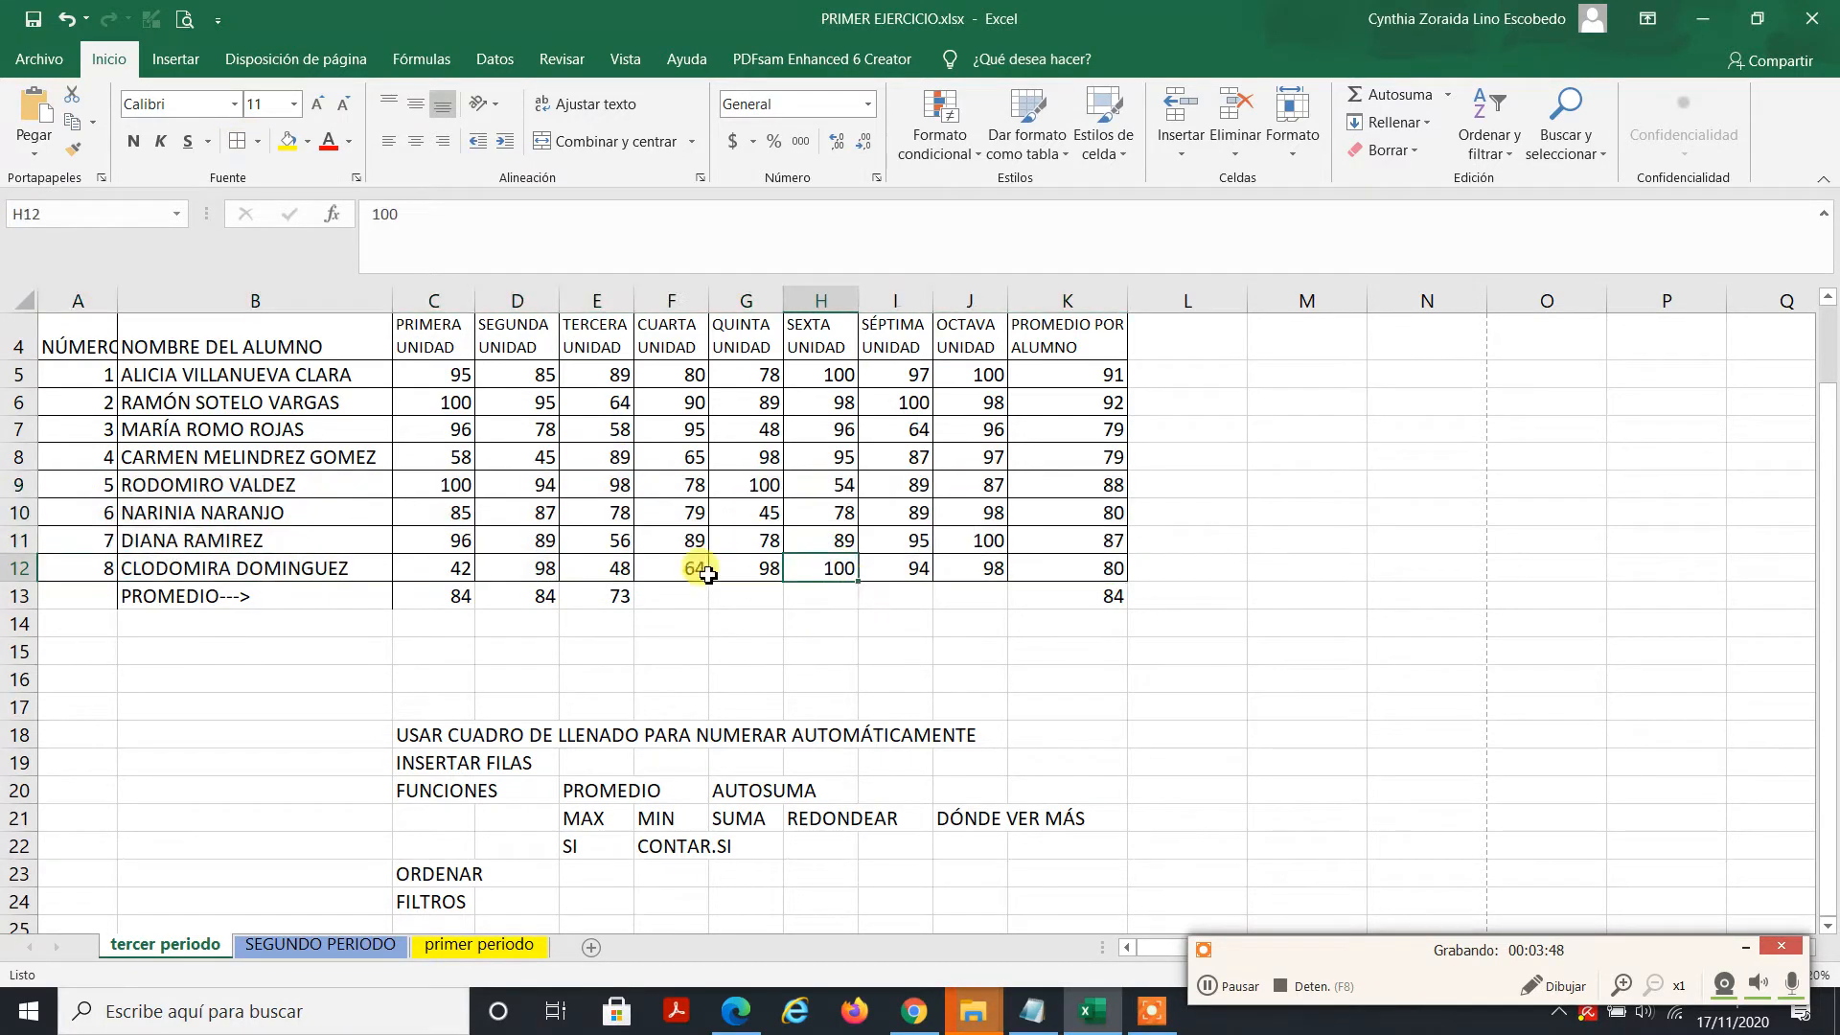
# Step: Check the range of the PROMEDIO formula in E13 and fill that formula across to J13
pyautogui.click(586, 593)
pyautogui.click(498, 213)
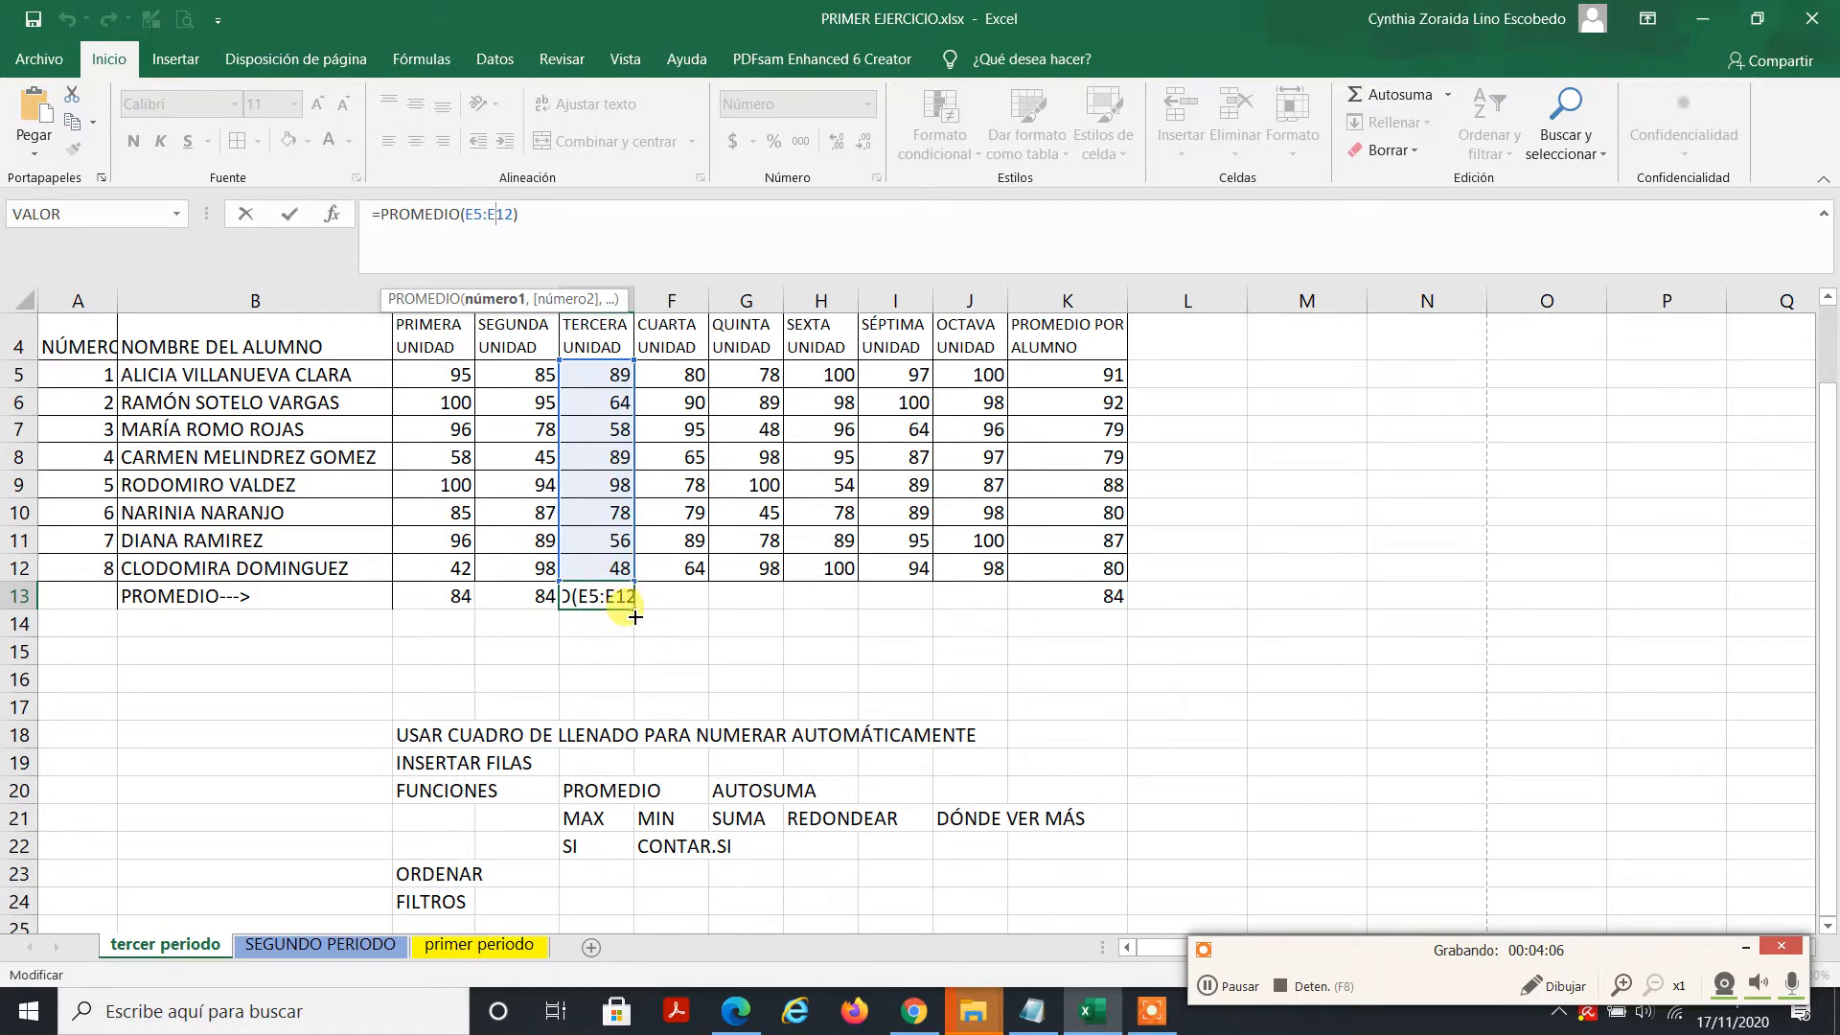
pyautogui.moveTo(635, 616); pyautogui.dragTo(992, 599)
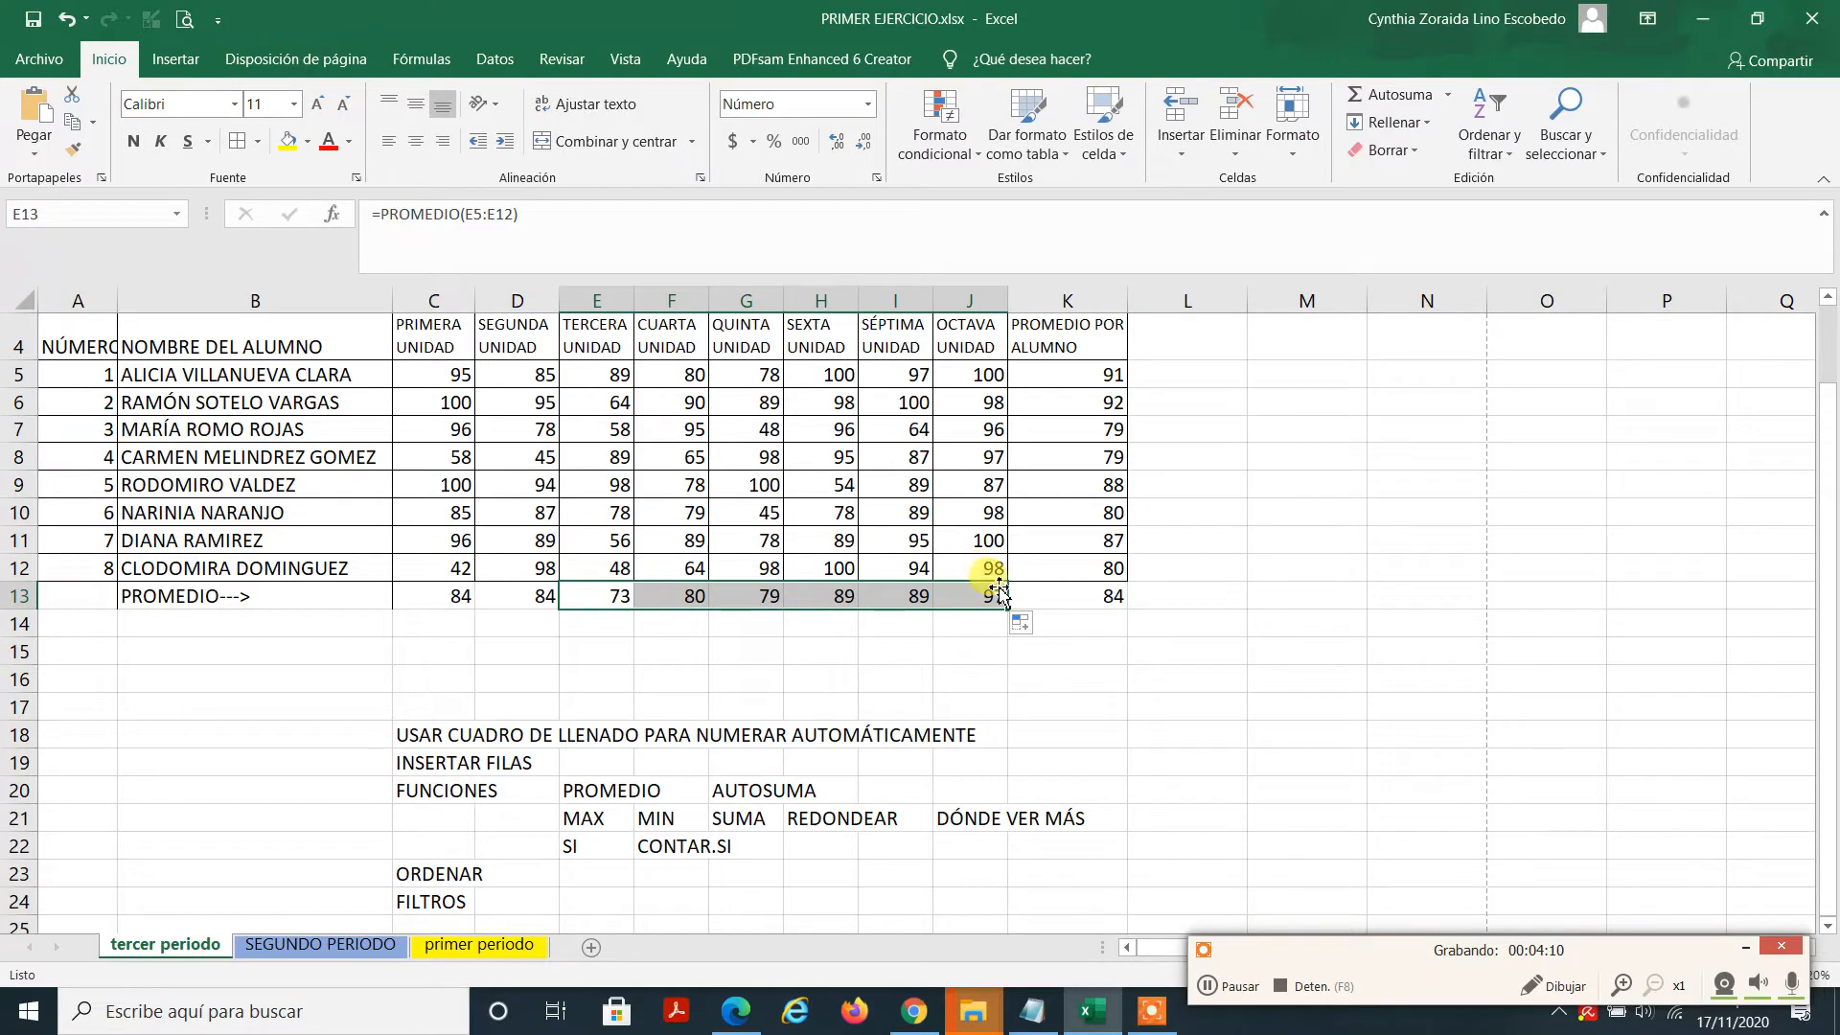
# Step: Examine the PROMEDIO formula in K13 and the average formulas of each unit along row 13
pyautogui.click(1106, 596)
pyautogui.click(504, 214)
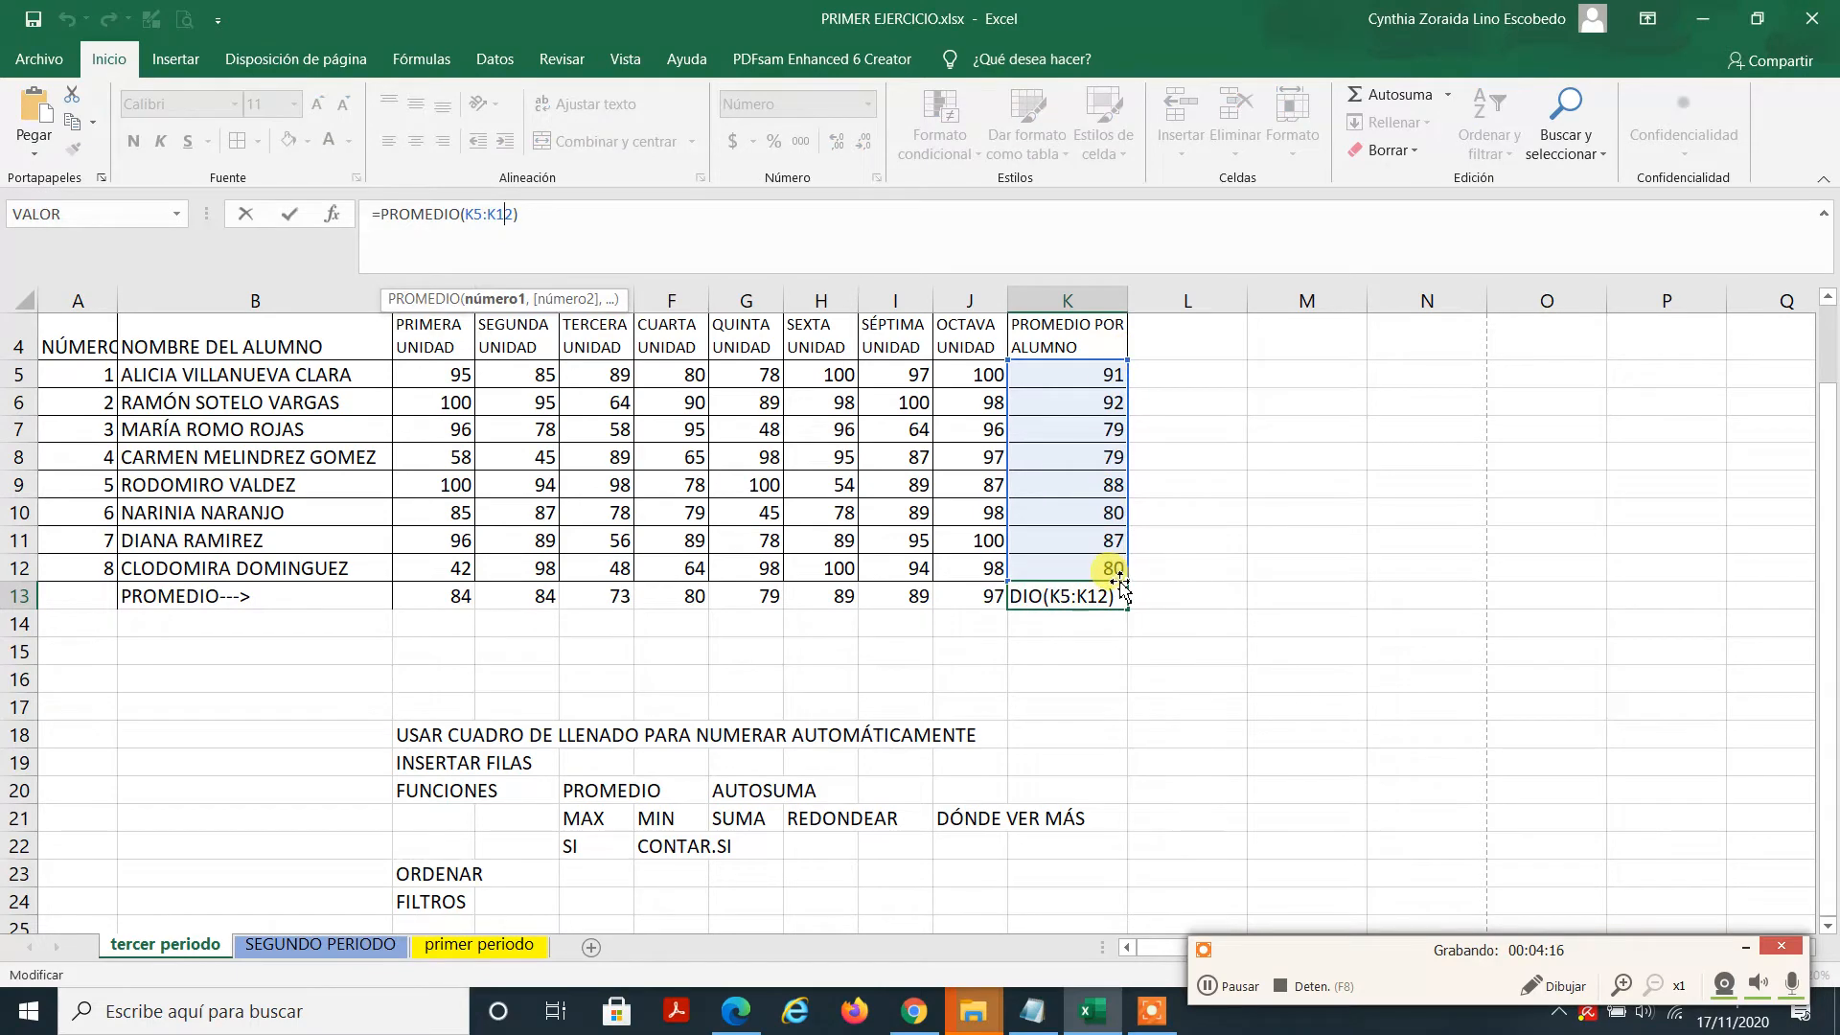
pyautogui.press('Return')
pyautogui.press('Up')
pyautogui.press('Left')
pyautogui.press('Left')
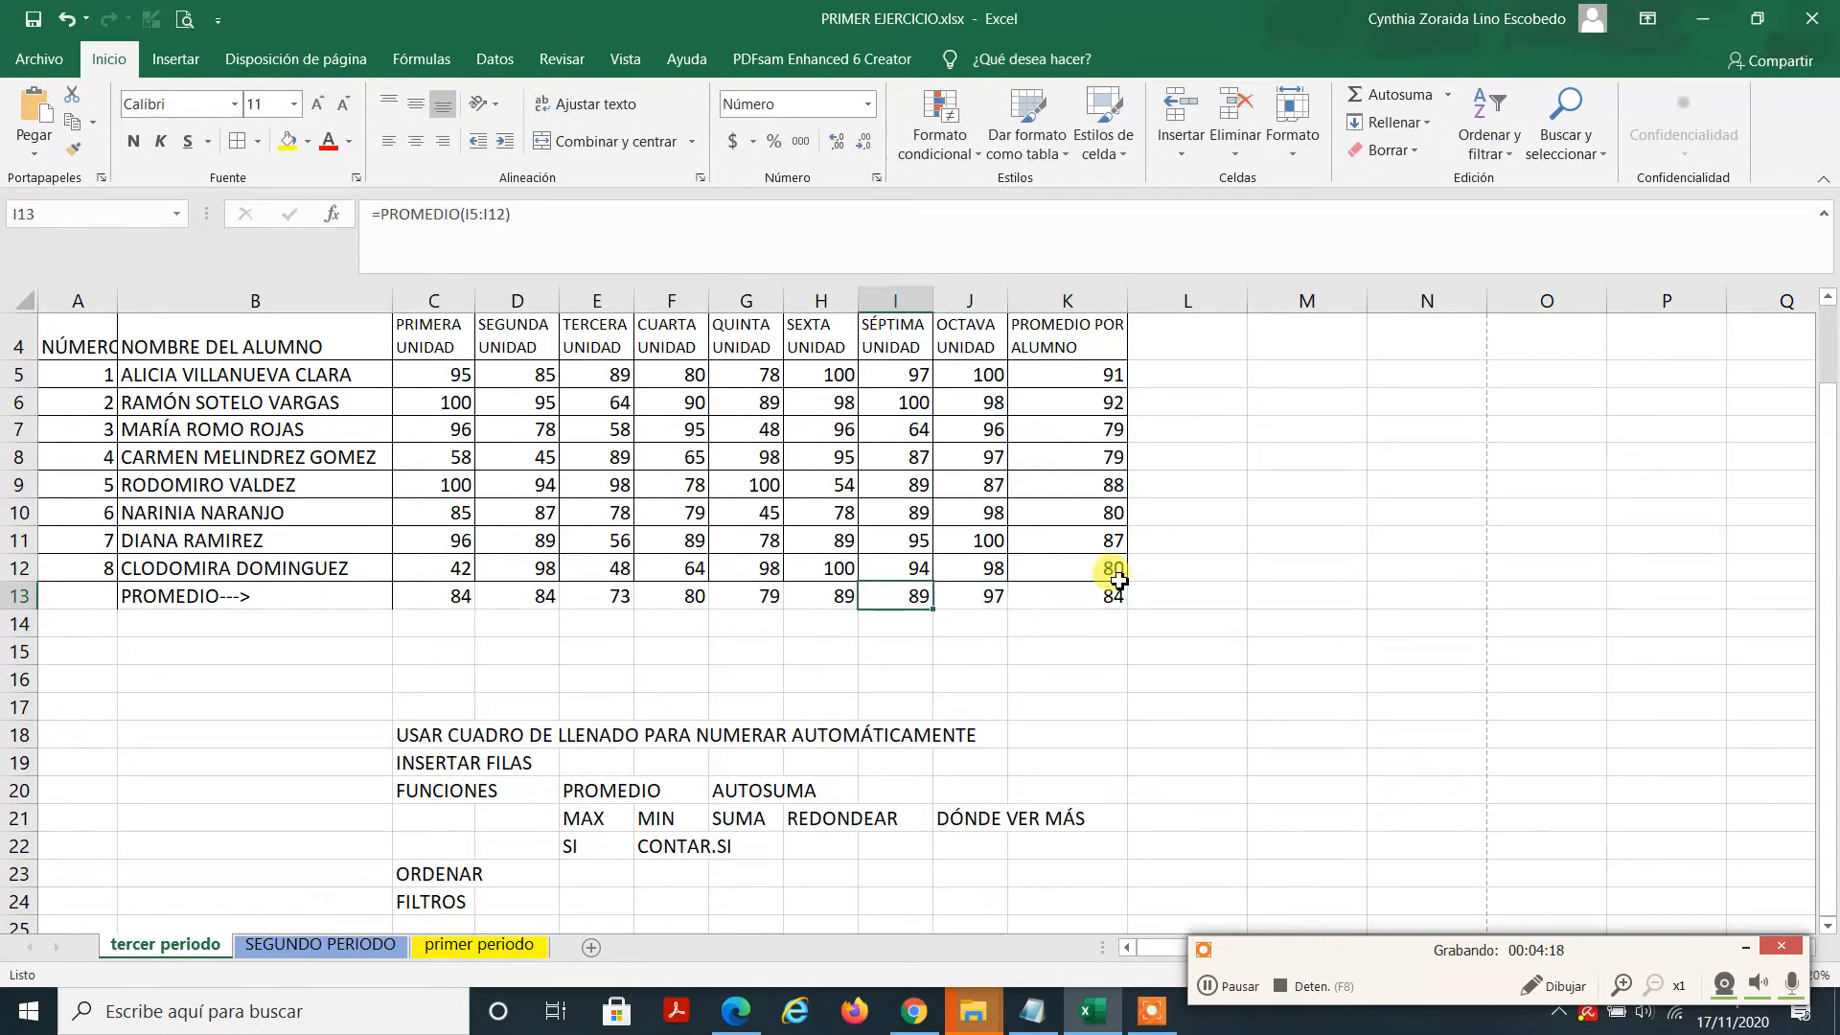
pyautogui.press('Left')
pyautogui.press('Left')
pyautogui.press('Left')
pyautogui.press('Left')
pyautogui.press('Left')
pyautogui.press('Left')
pyautogui.press('Left')
pyautogui.press('Right')
pyautogui.press('Right')
pyautogui.press('Right')
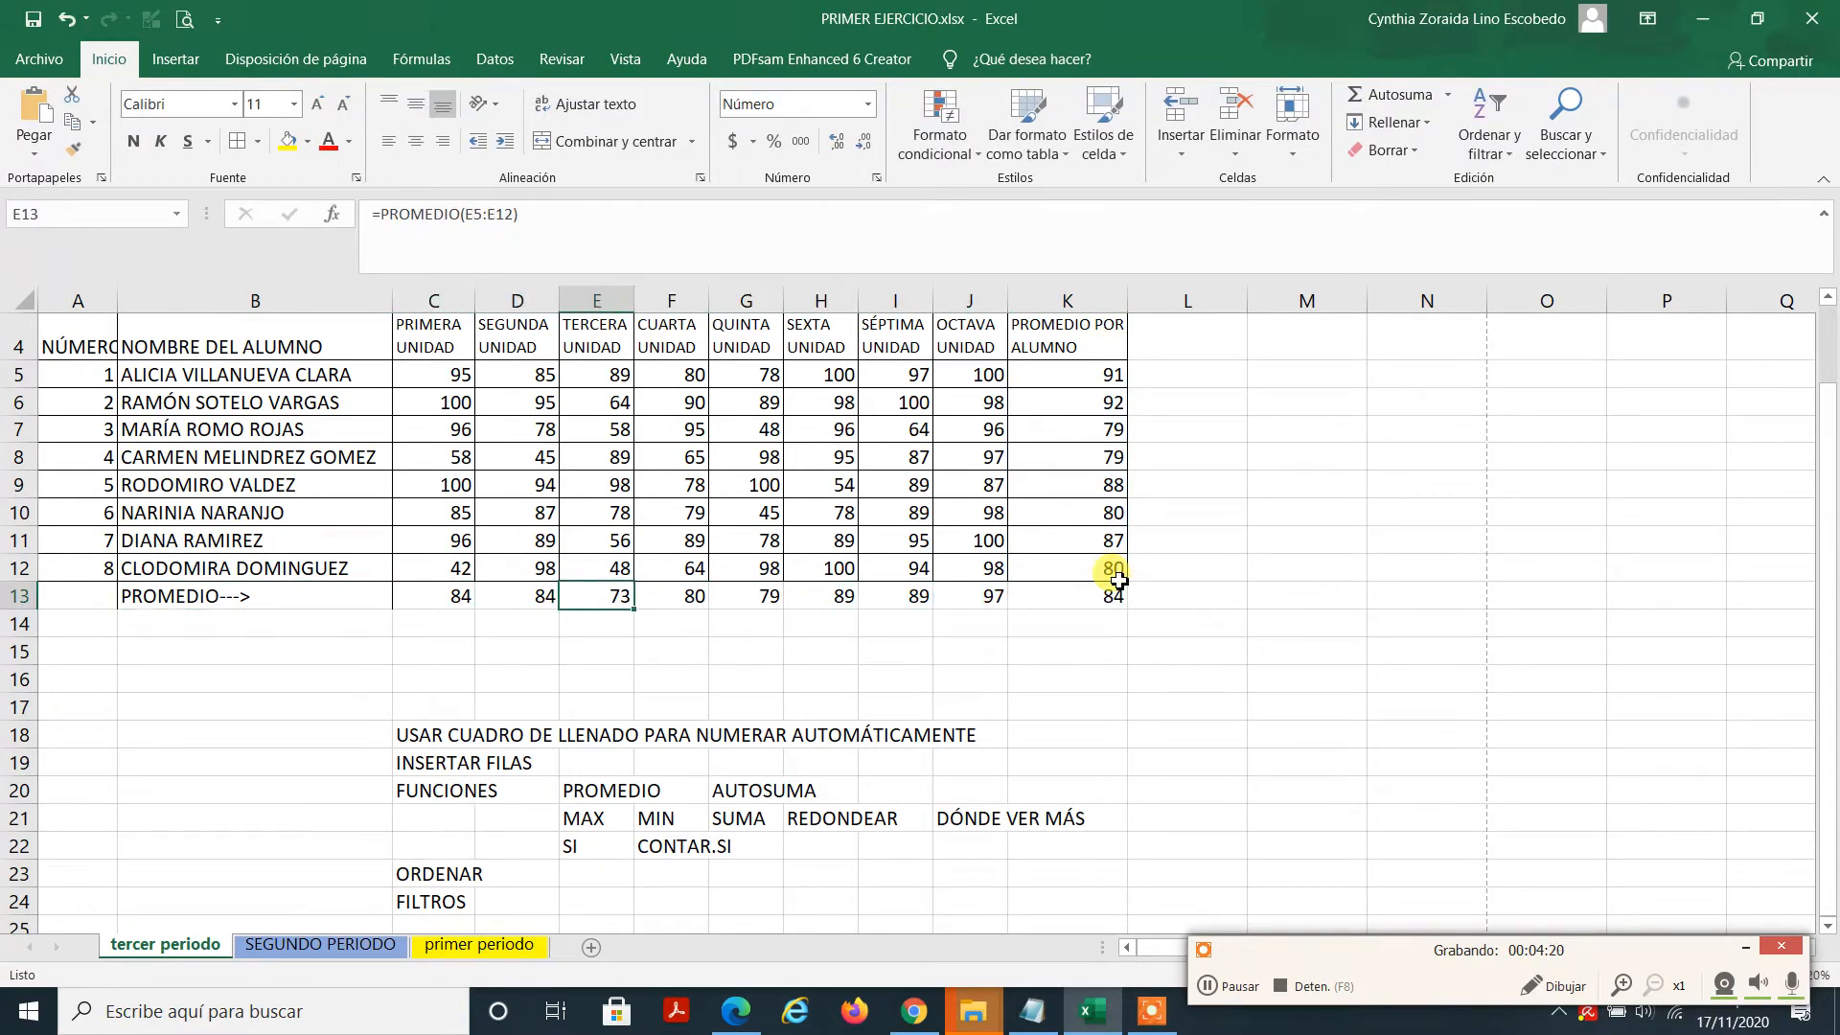
pyautogui.press('Right')
pyautogui.press('Right')
pyautogui.press('Right')
pyautogui.press('Right')
pyautogui.press('Right')
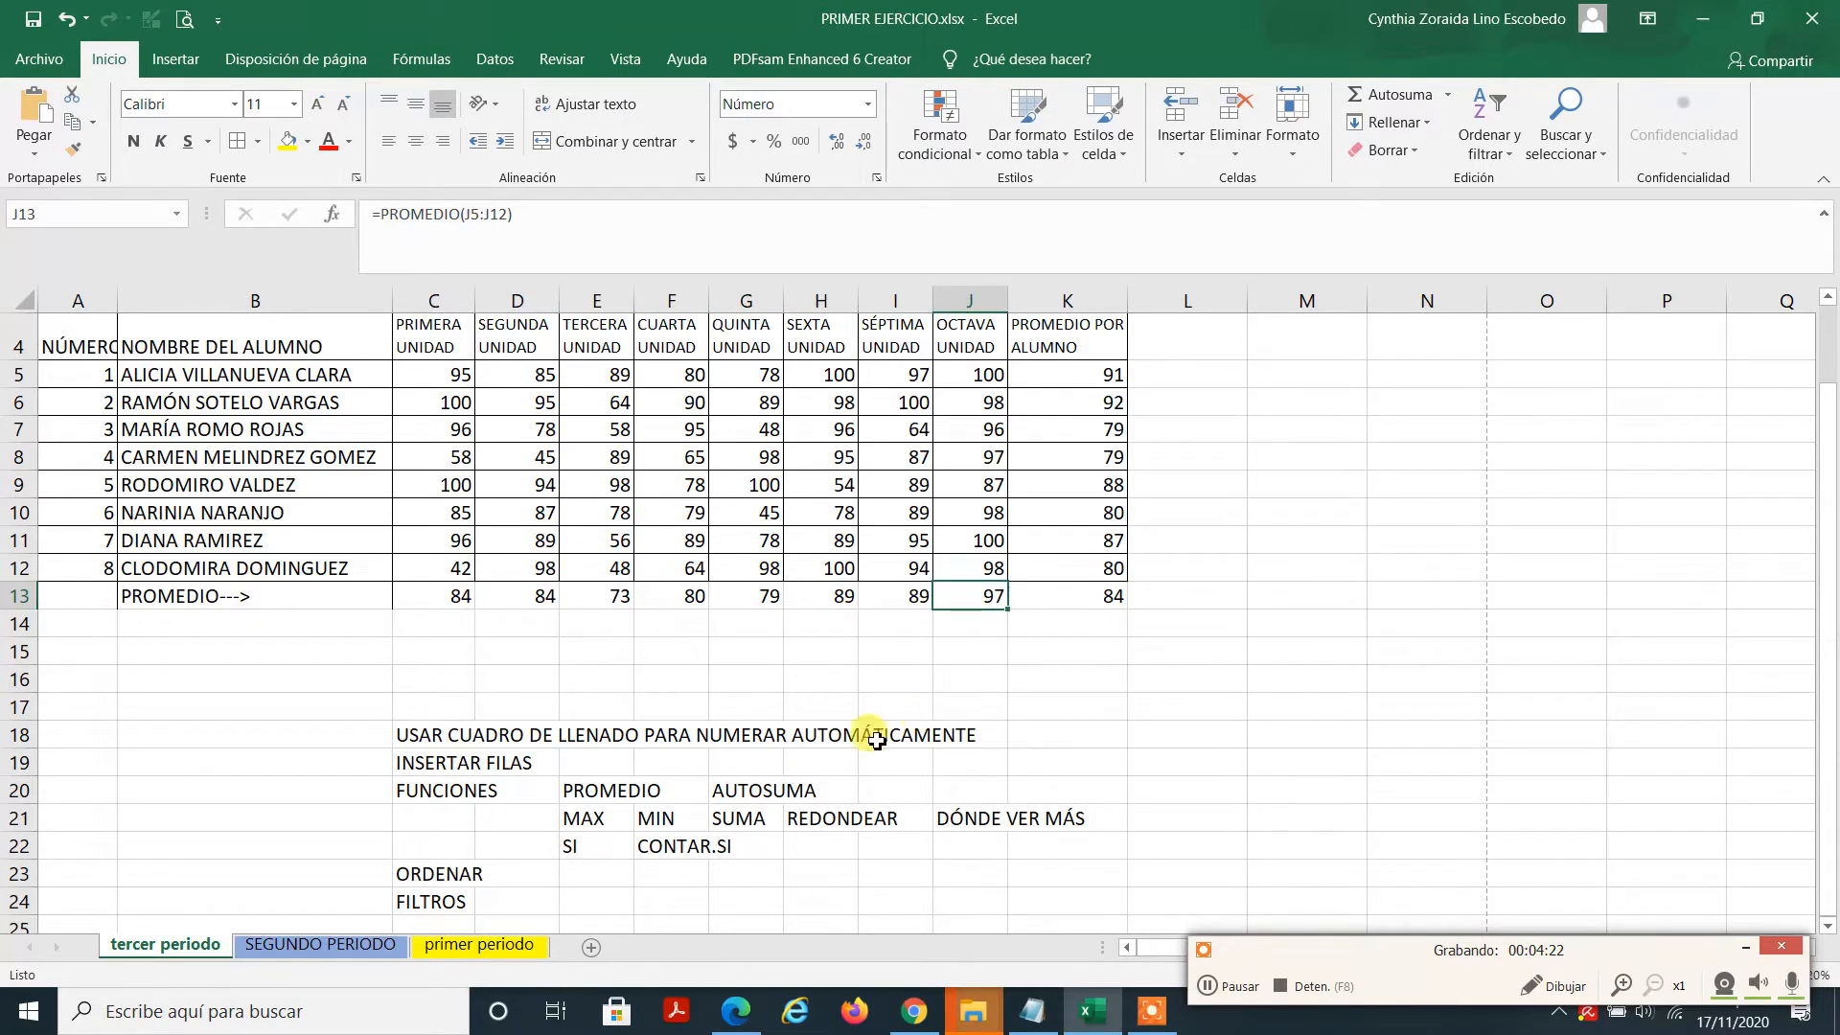
# Step: Review the topic list below the table, from the fill-numbering entry in C18 to AUTOSUMA in G20
pyautogui.click(410, 738)
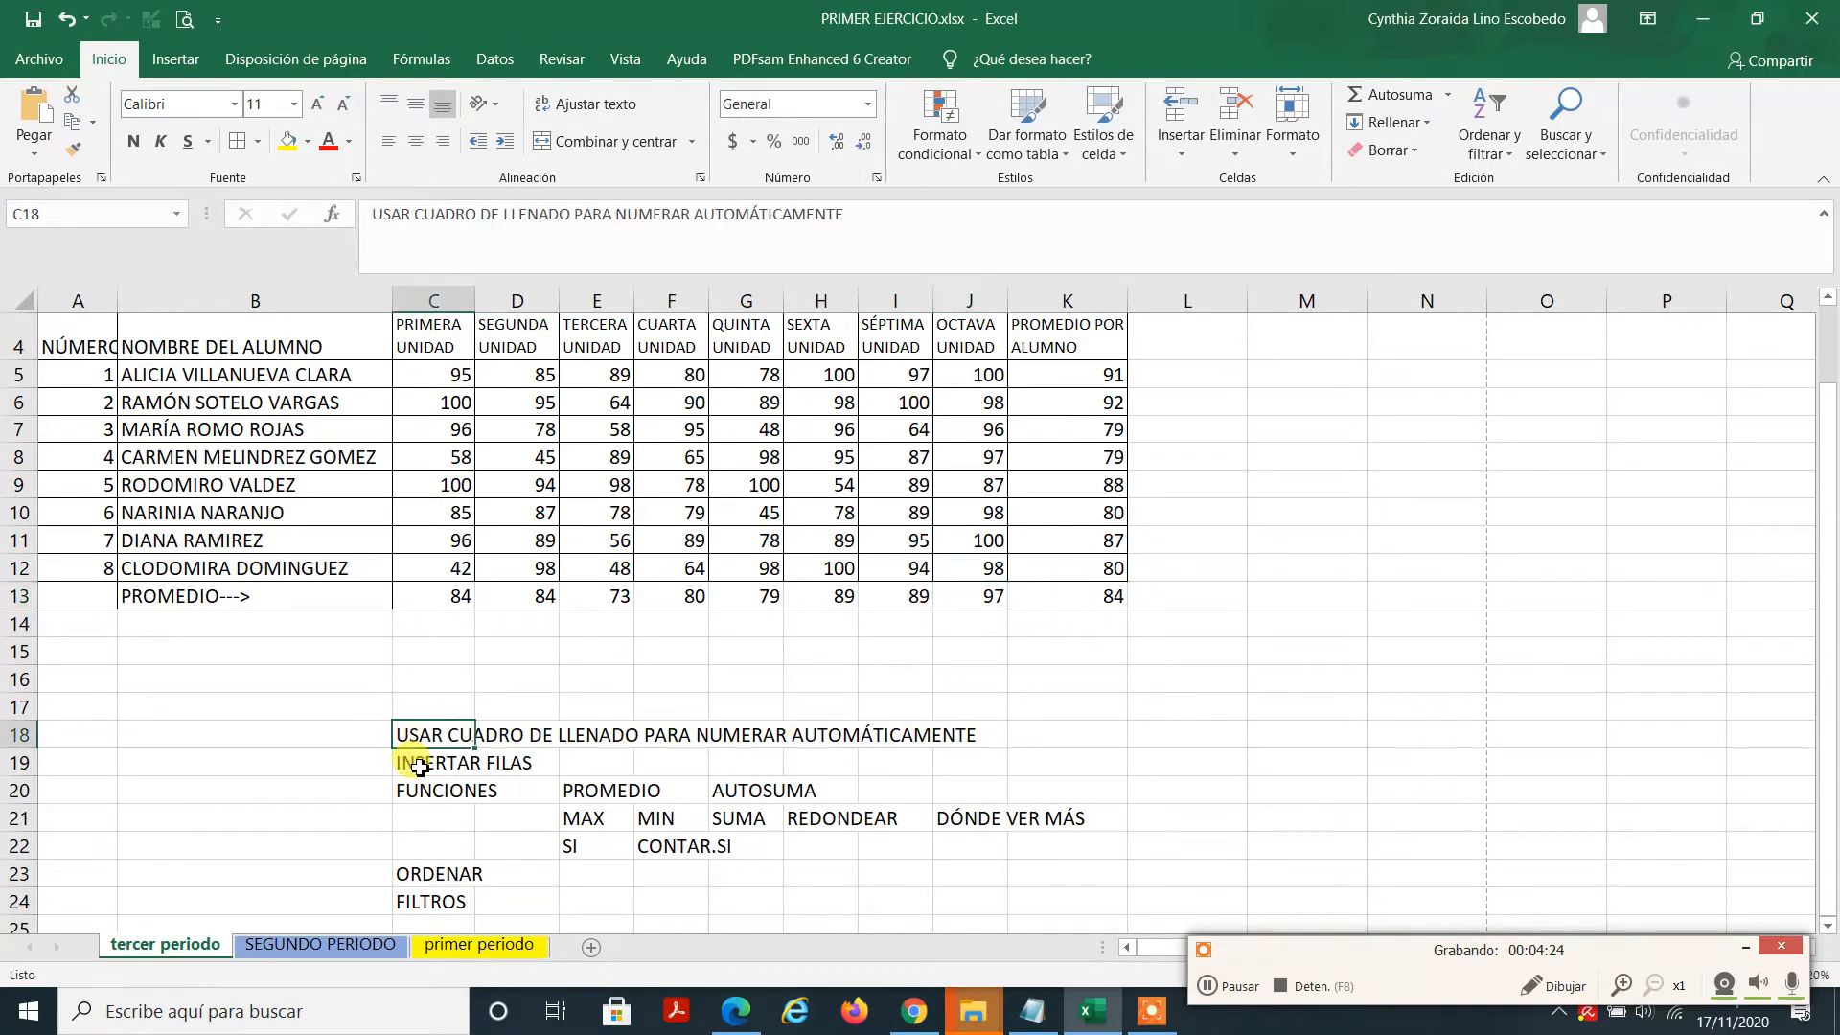
pyautogui.click(418, 769)
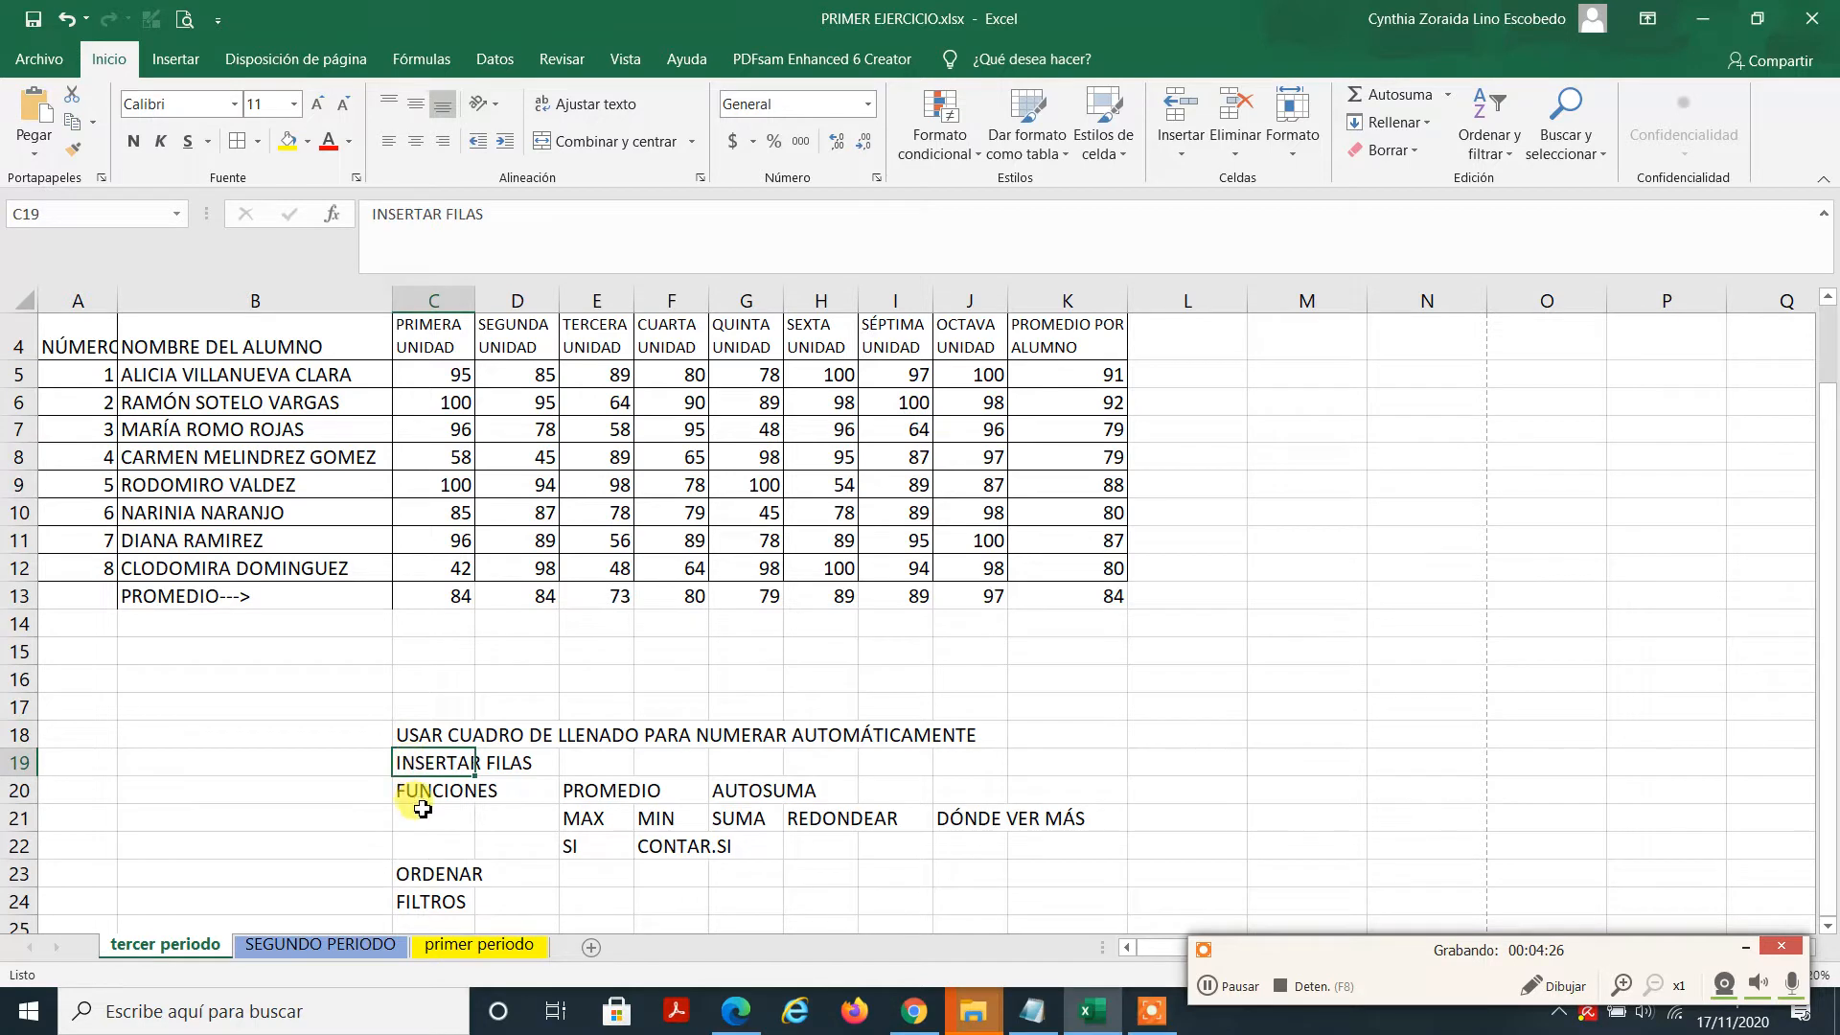
pyautogui.click(420, 793)
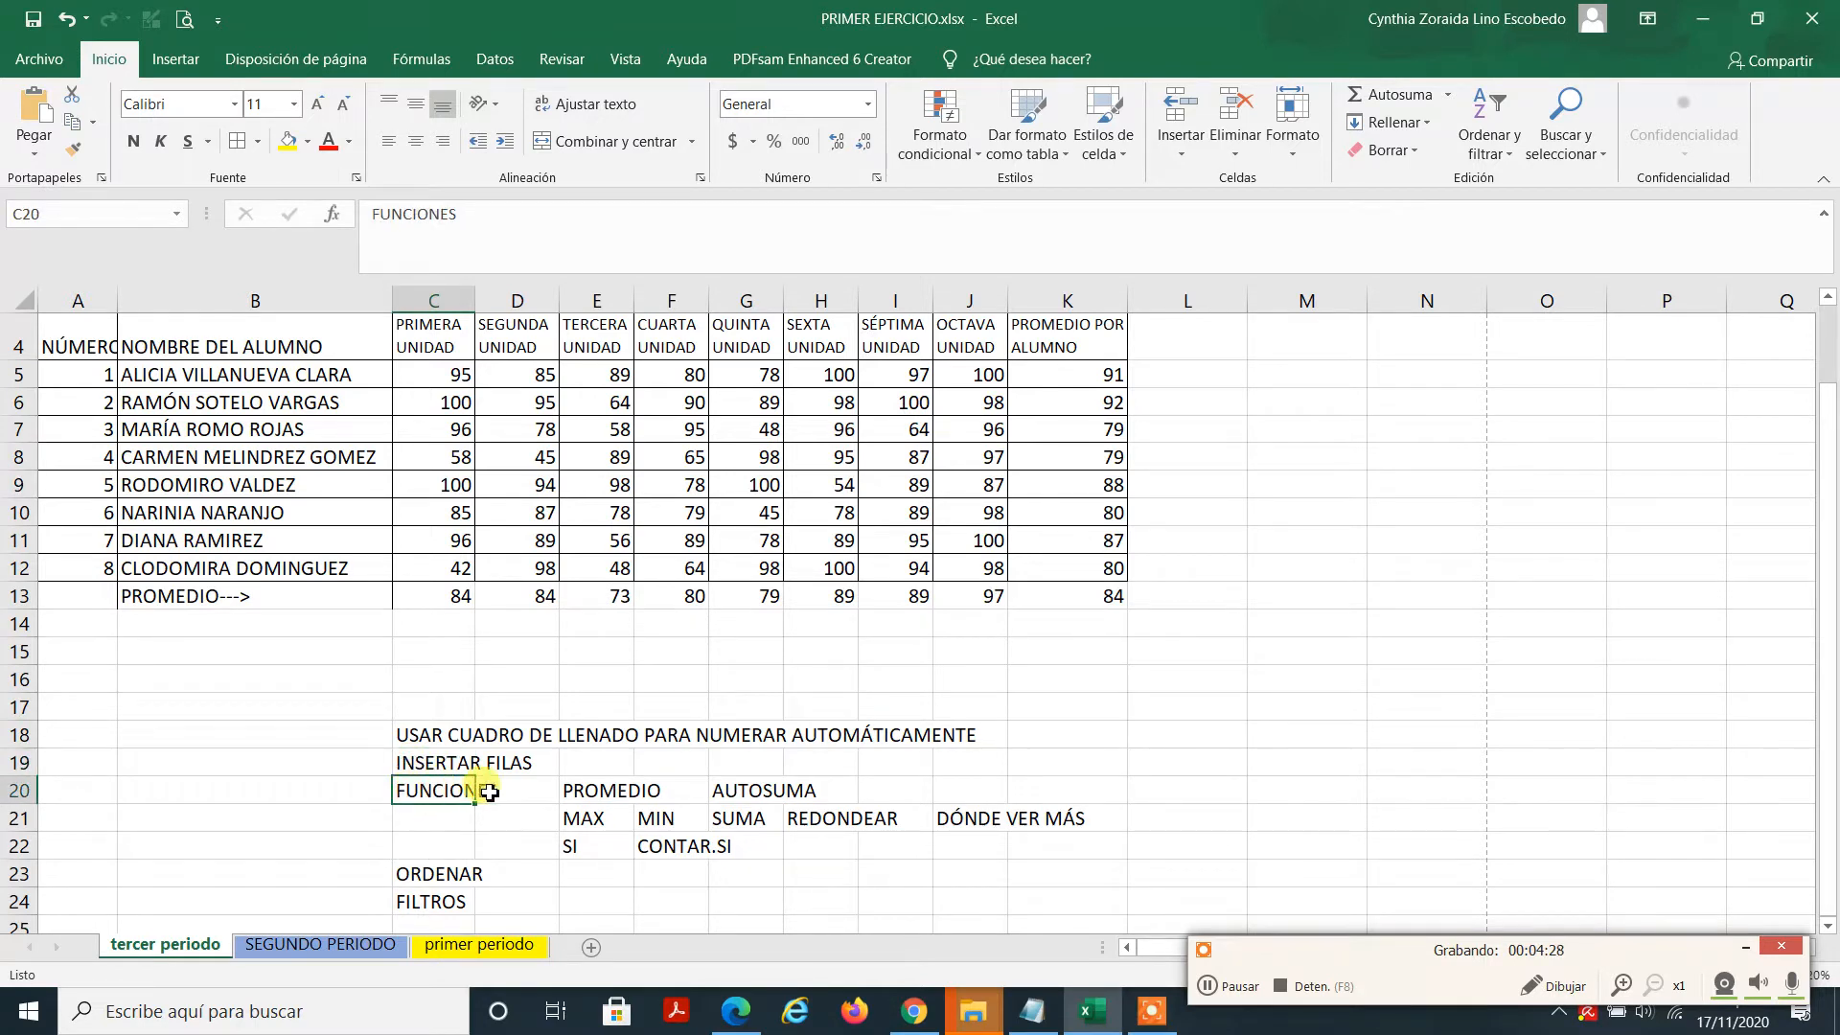
pyautogui.click(591, 791)
pyautogui.click(731, 797)
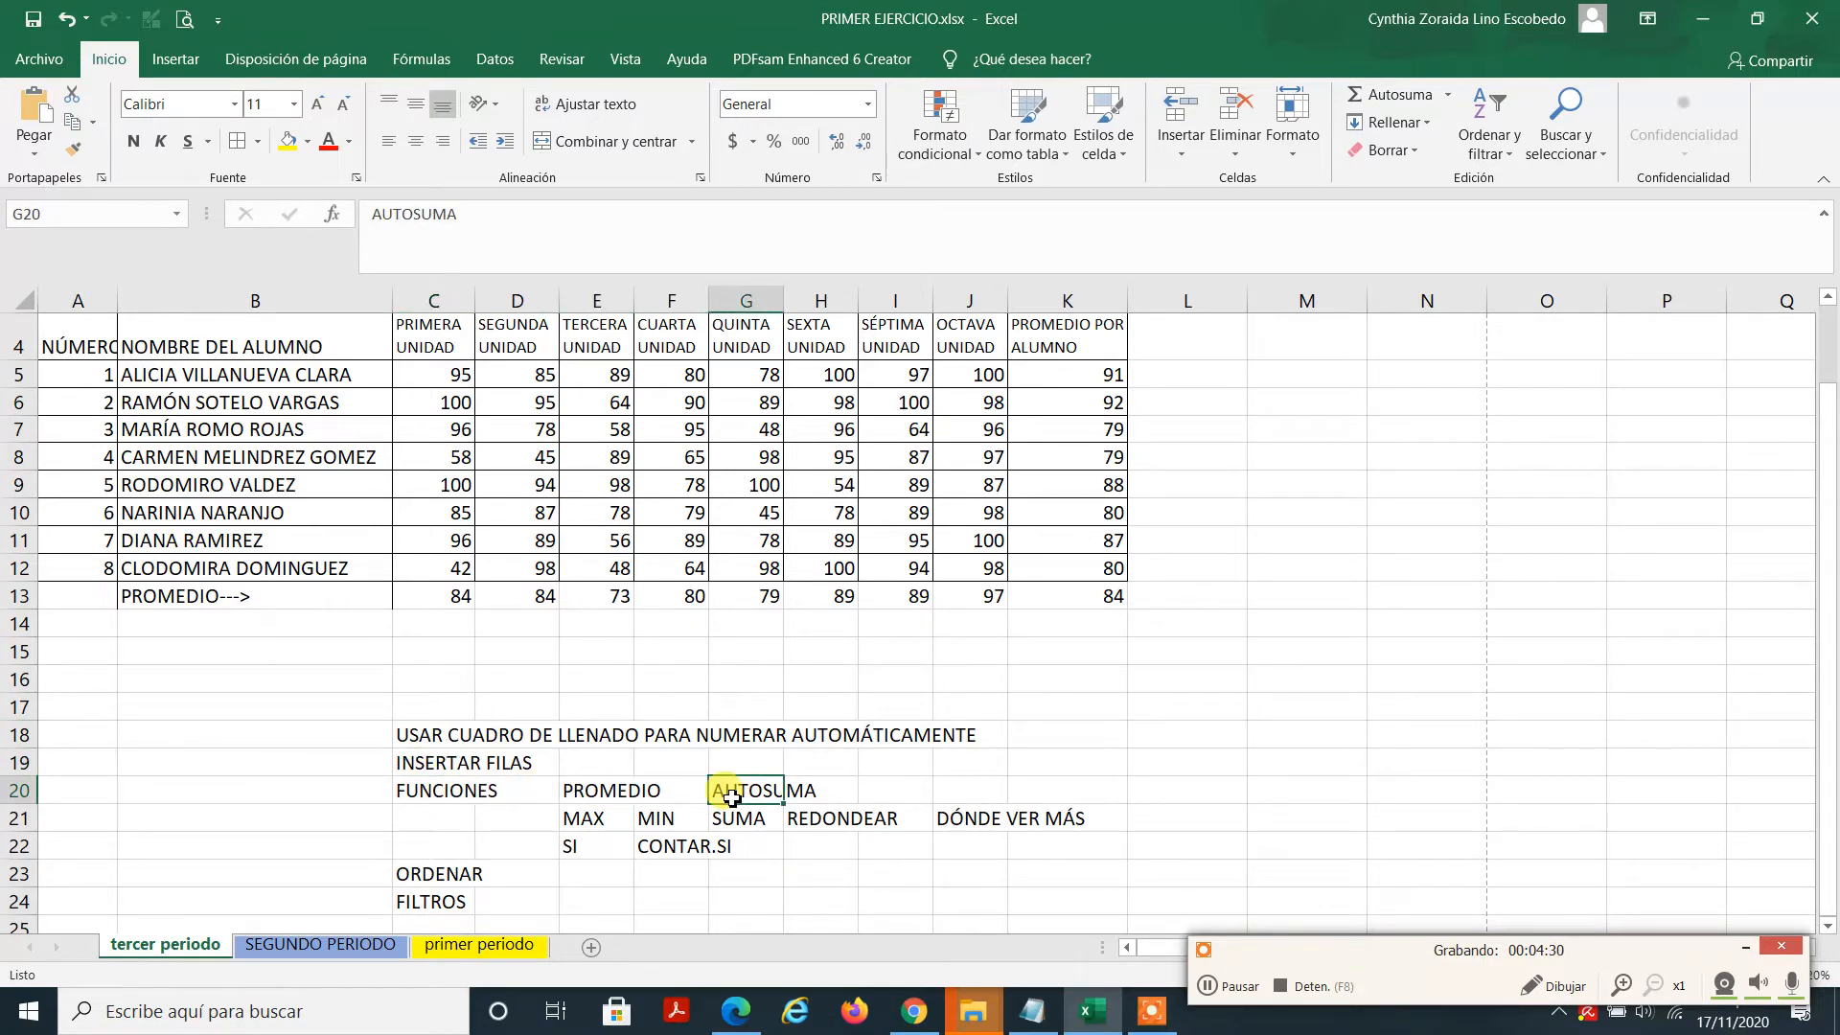
# Step: Insert an AutoSum of K5:K13 in cell K14, and delete that formula again
pyautogui.click(1062, 632)
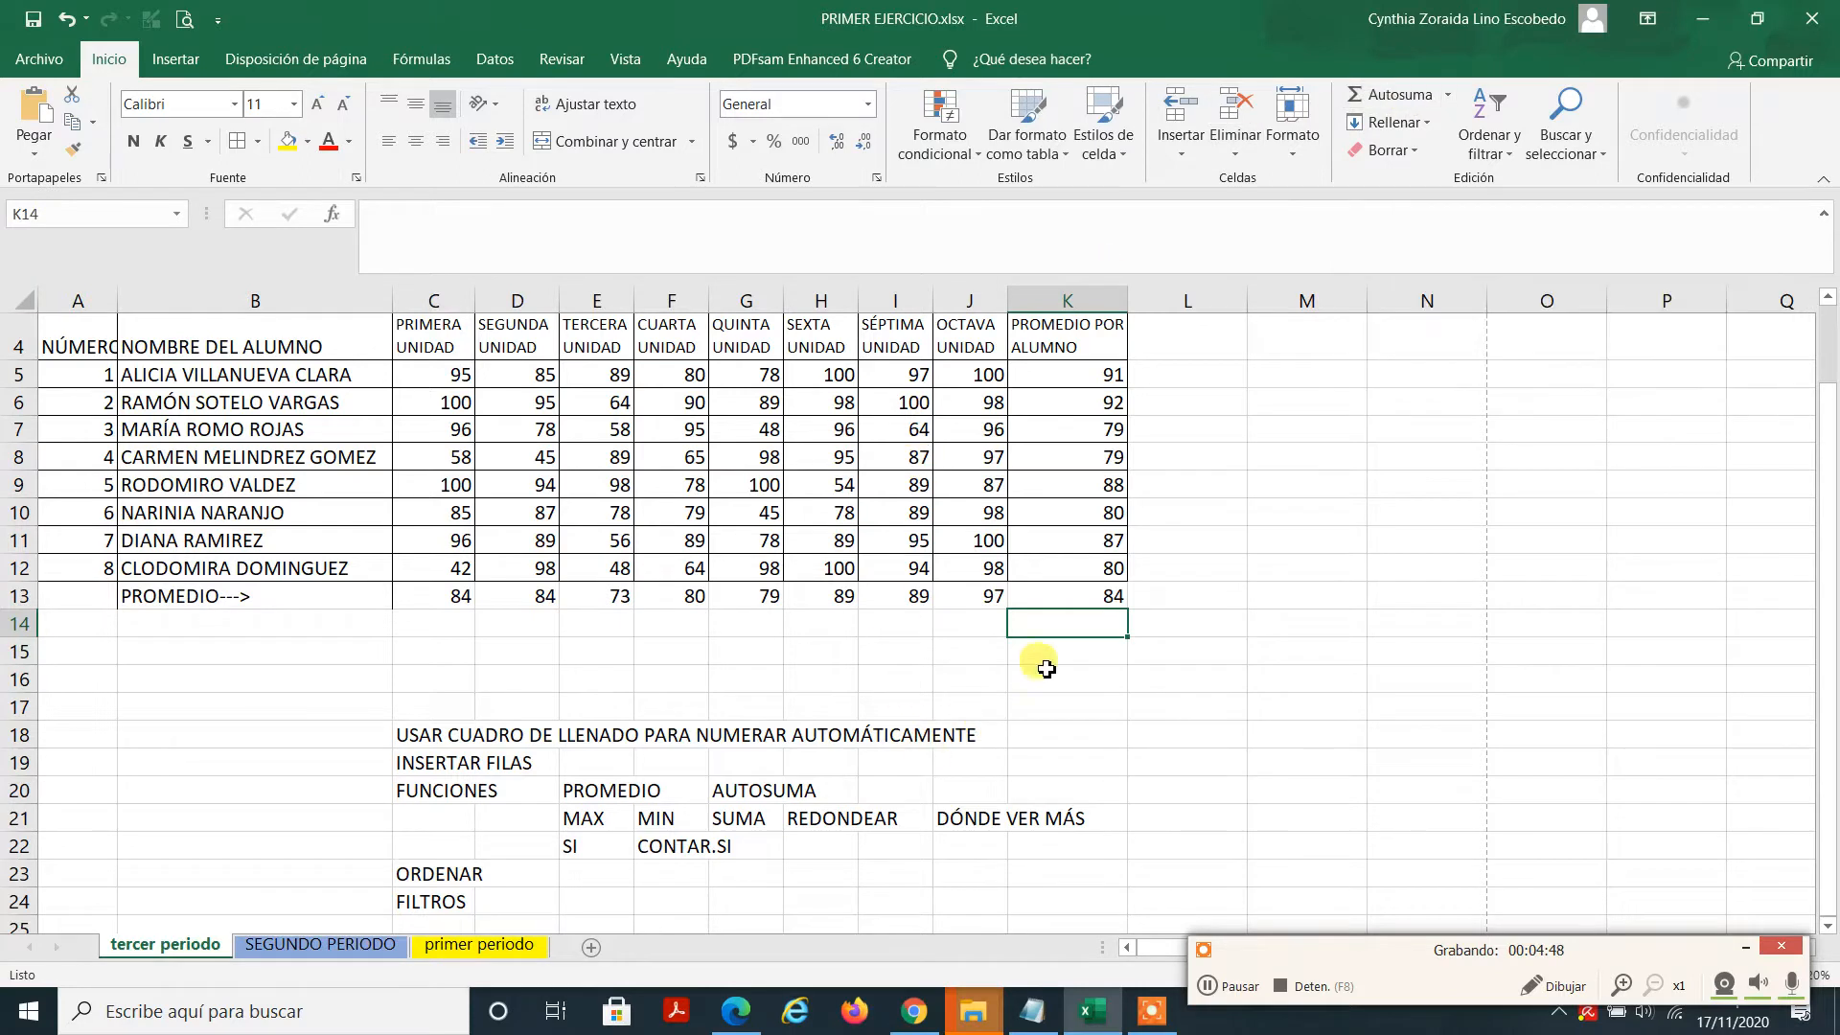
pyautogui.click(1396, 94)
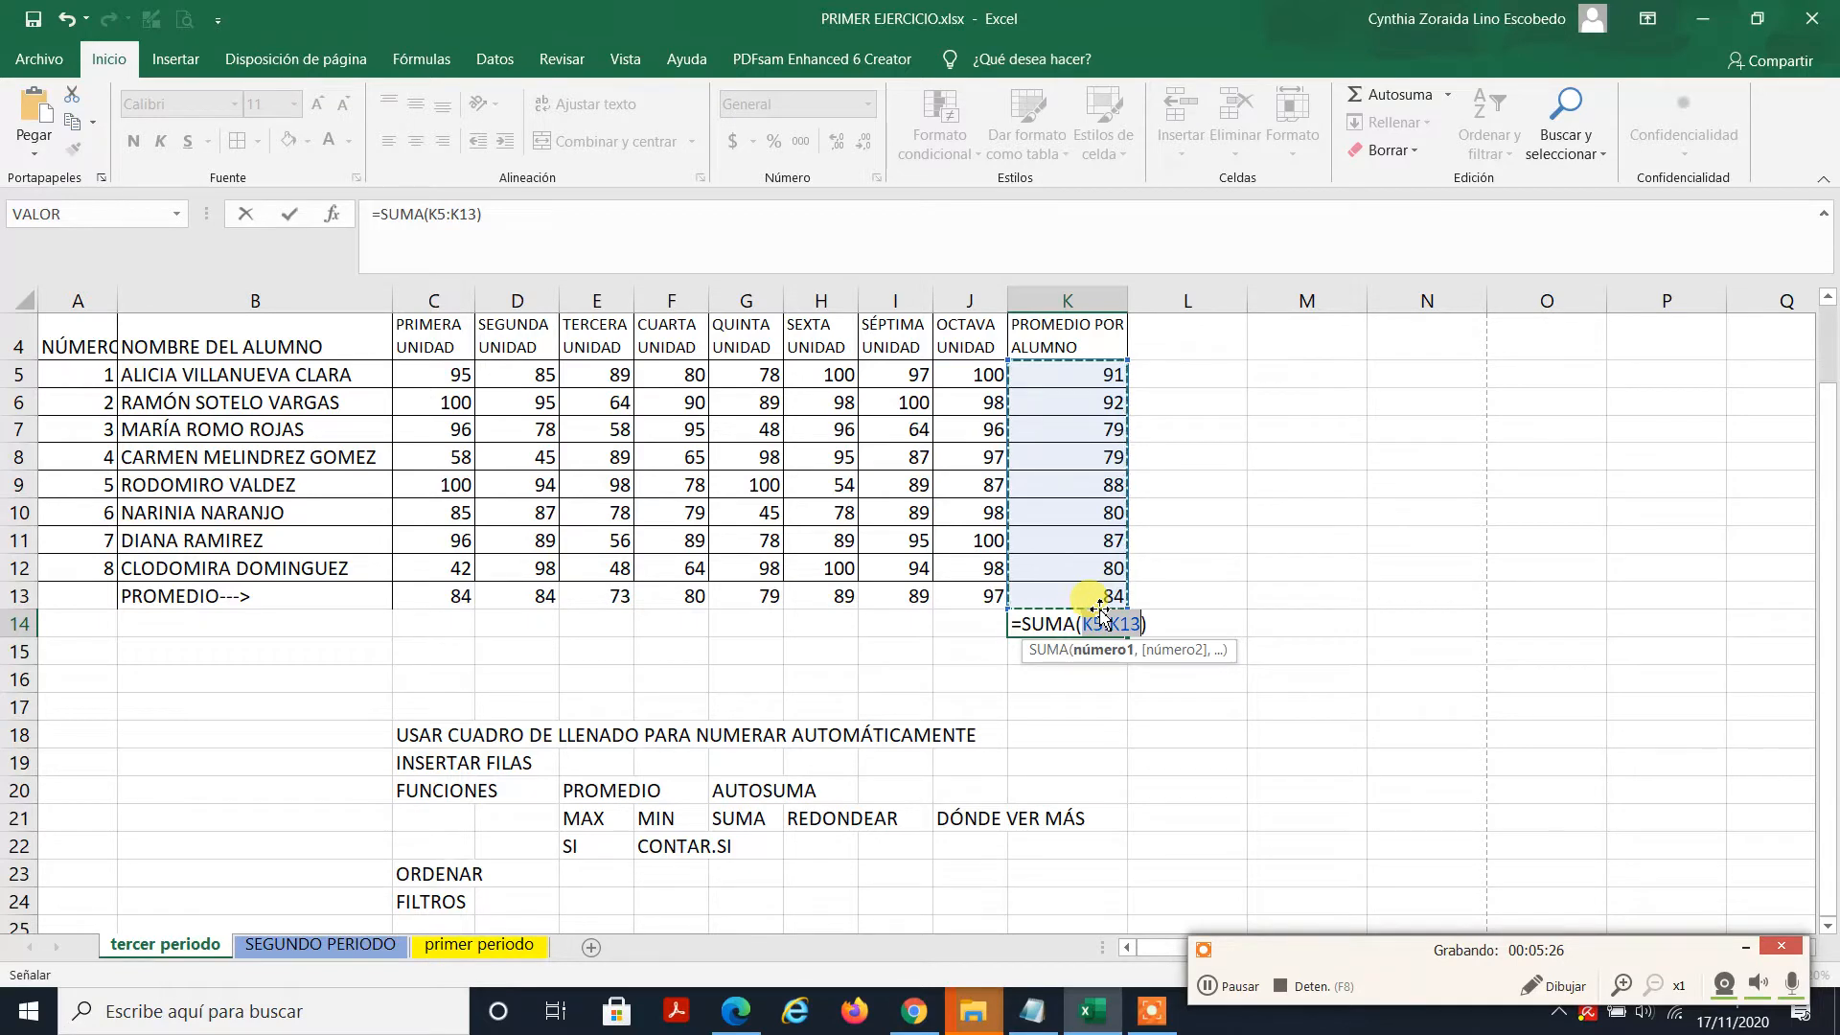
pyautogui.press('Return')
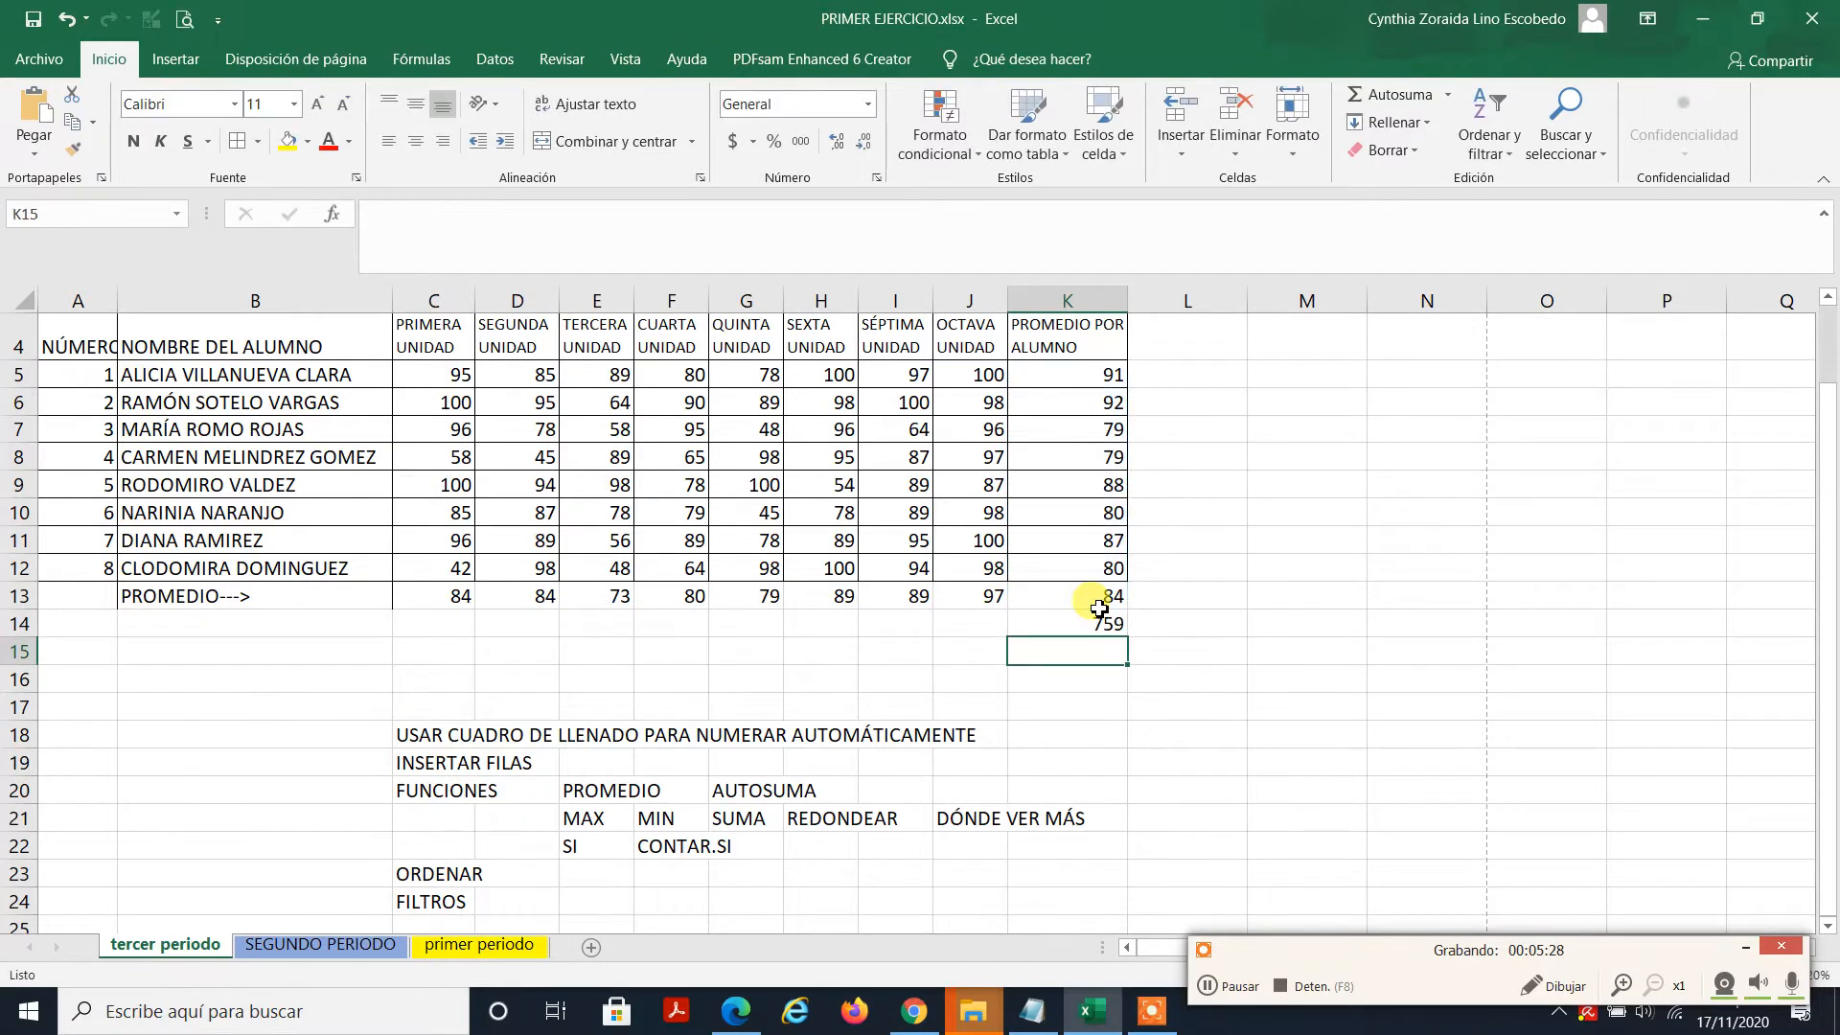
pyautogui.click(1073, 621)
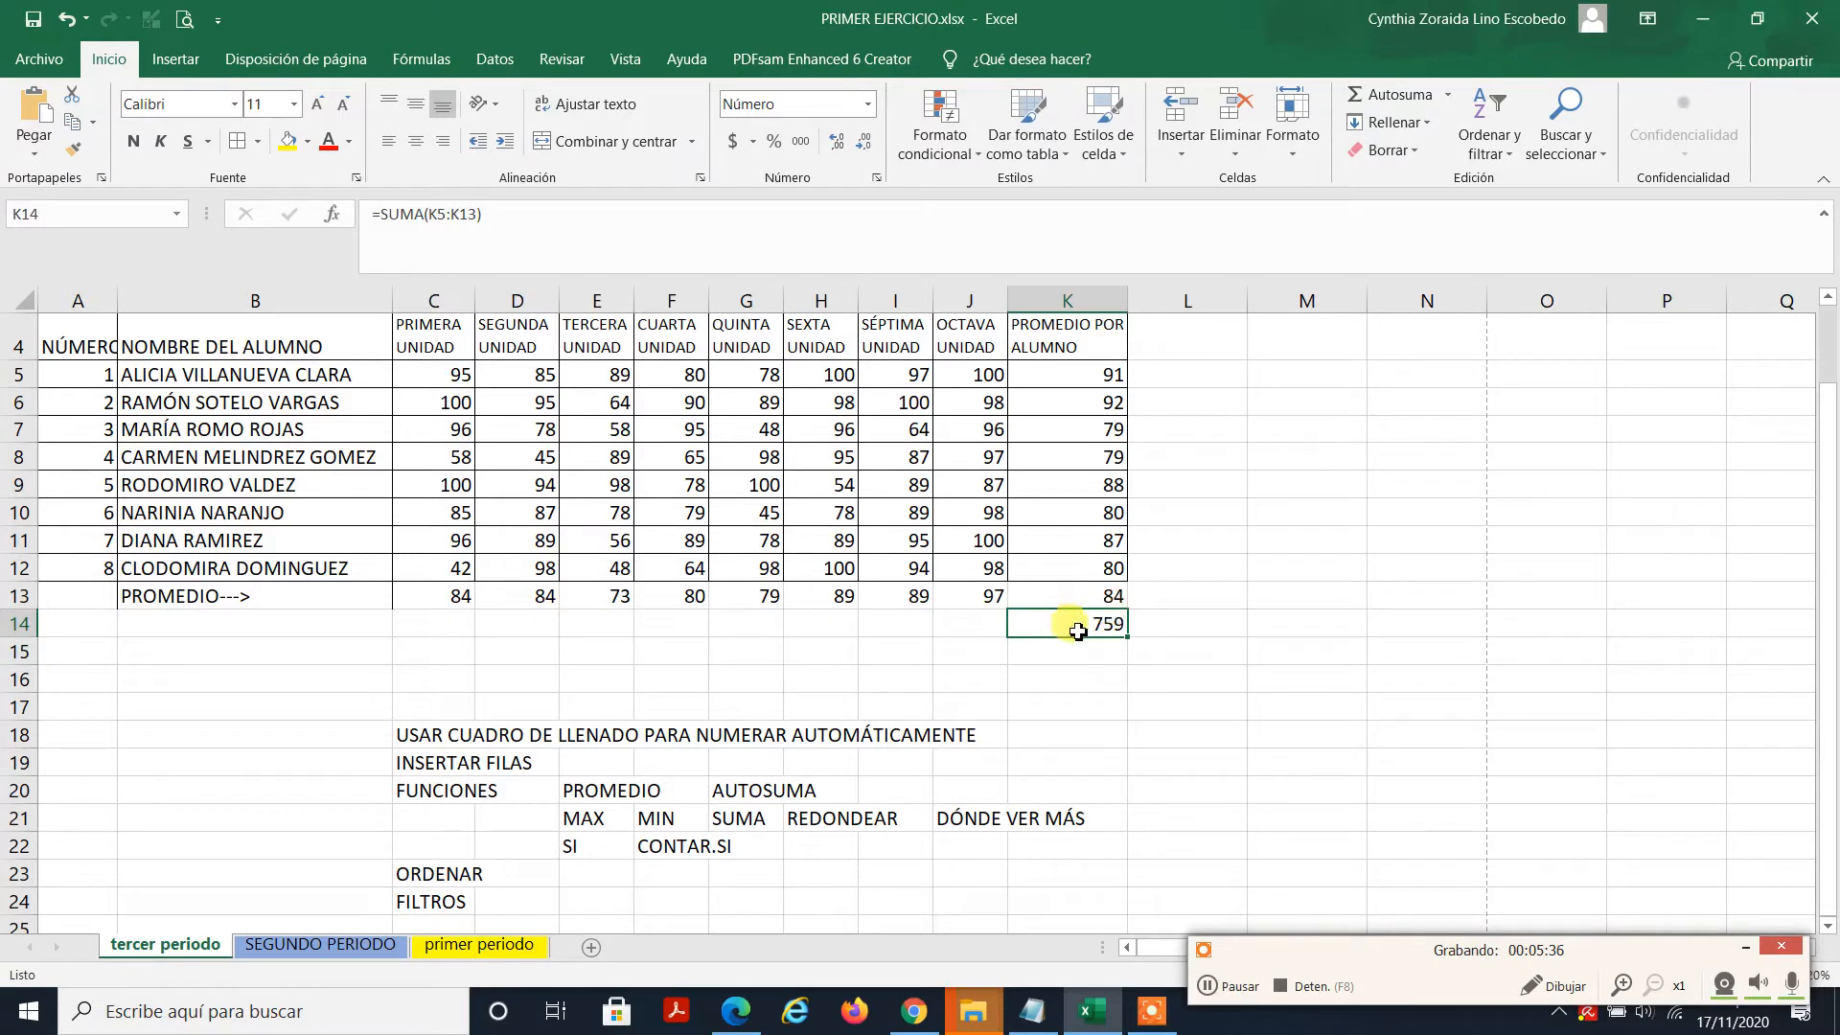
pyautogui.press('Delete')
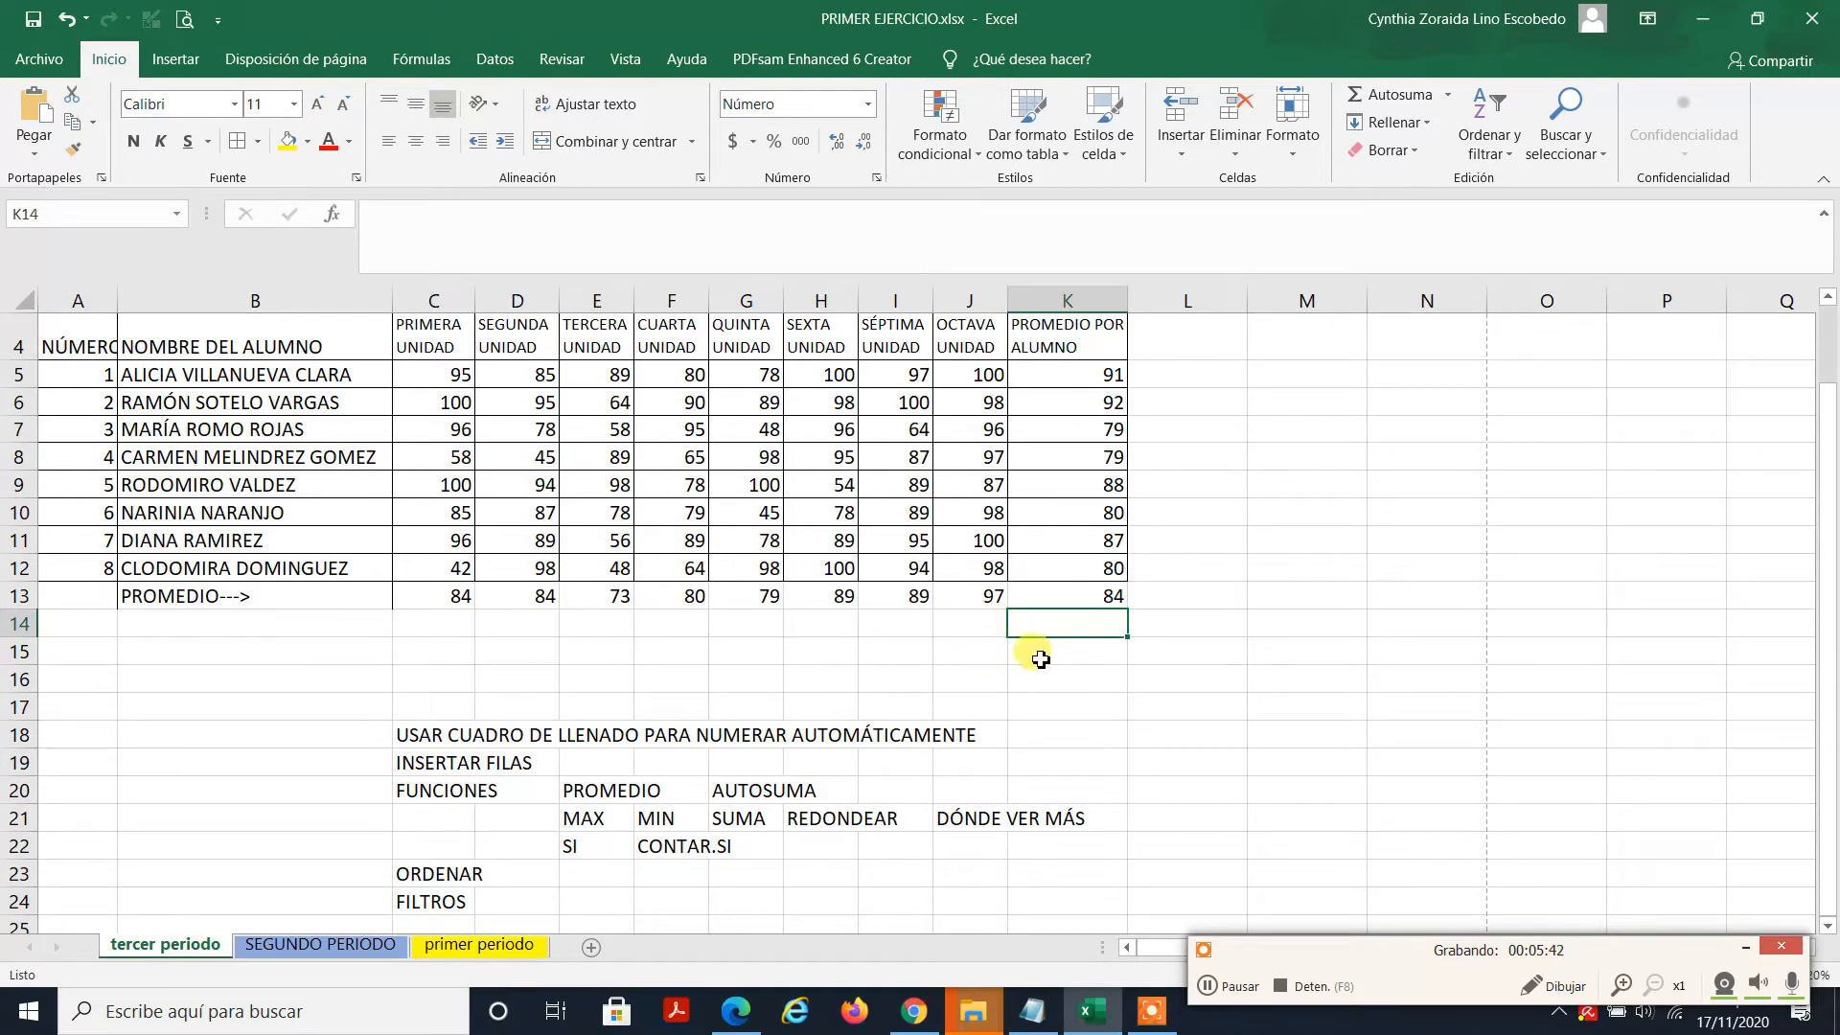
# Step: Enter the formula =SUMA(C5:J12) in cell M9 to add up all the unit grades
pyautogui.click(1283, 489)
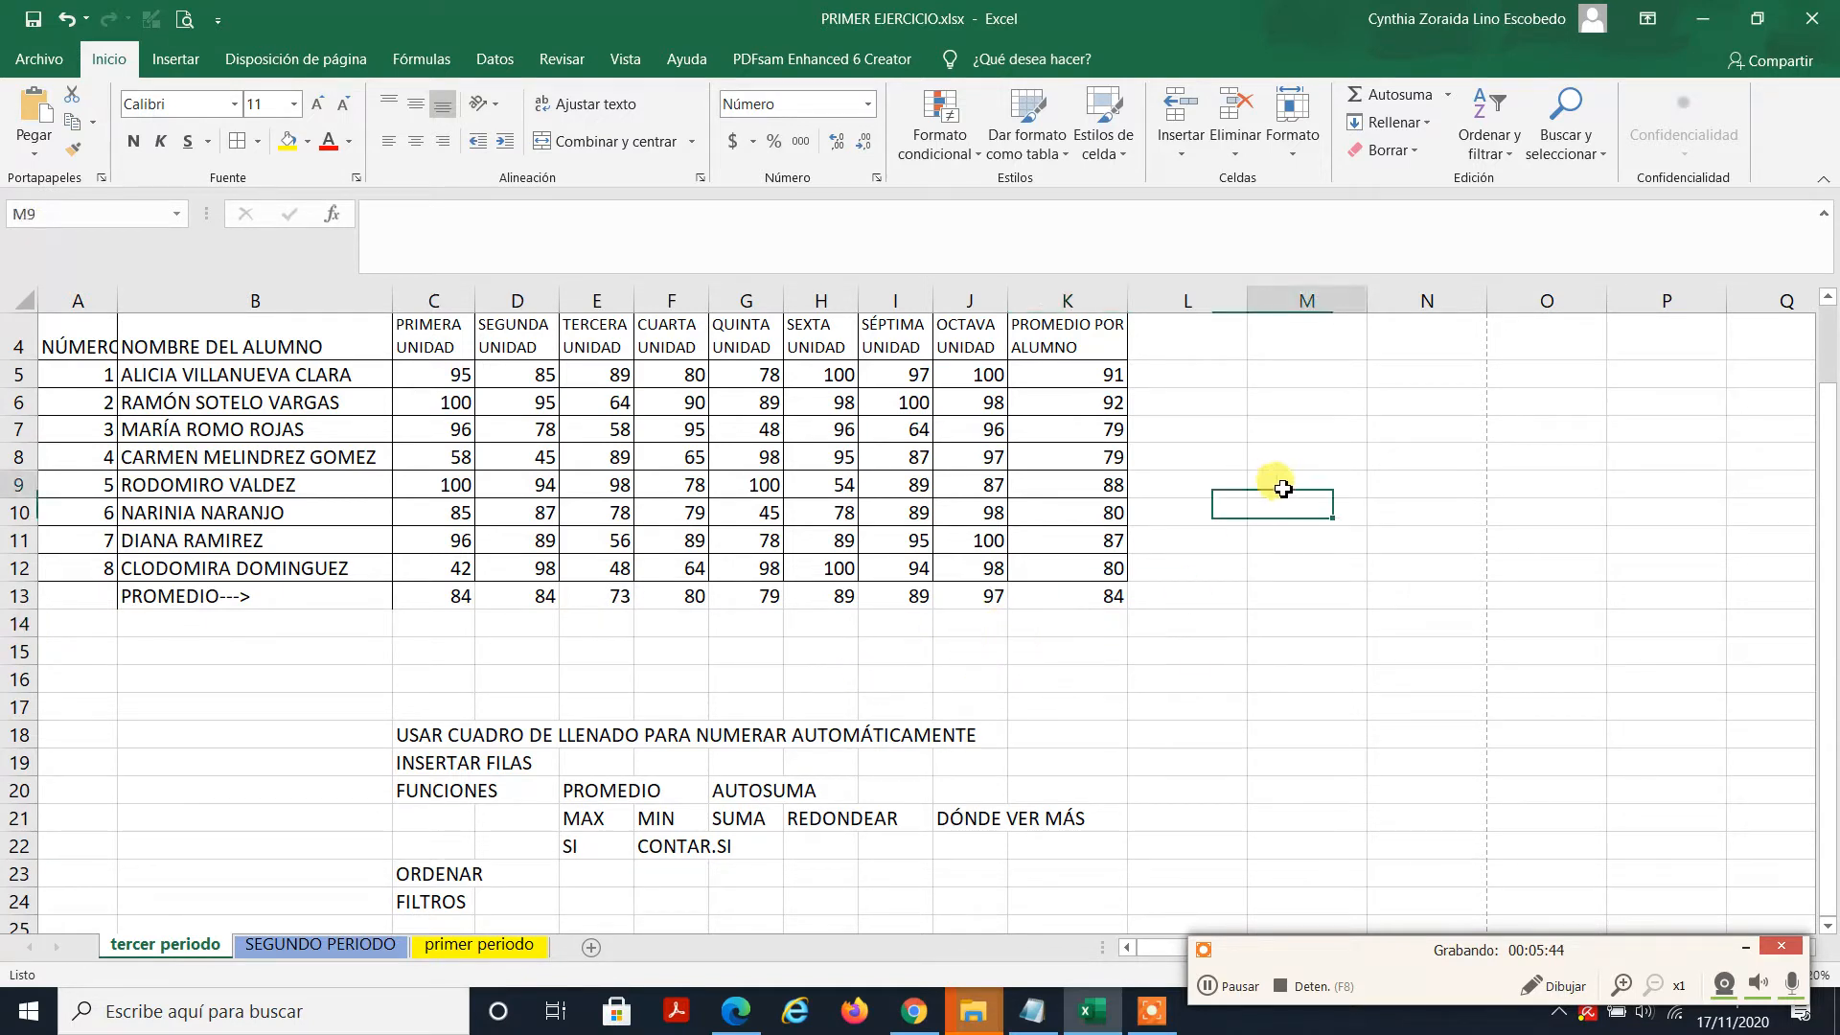
pyautogui.write('=SUM')
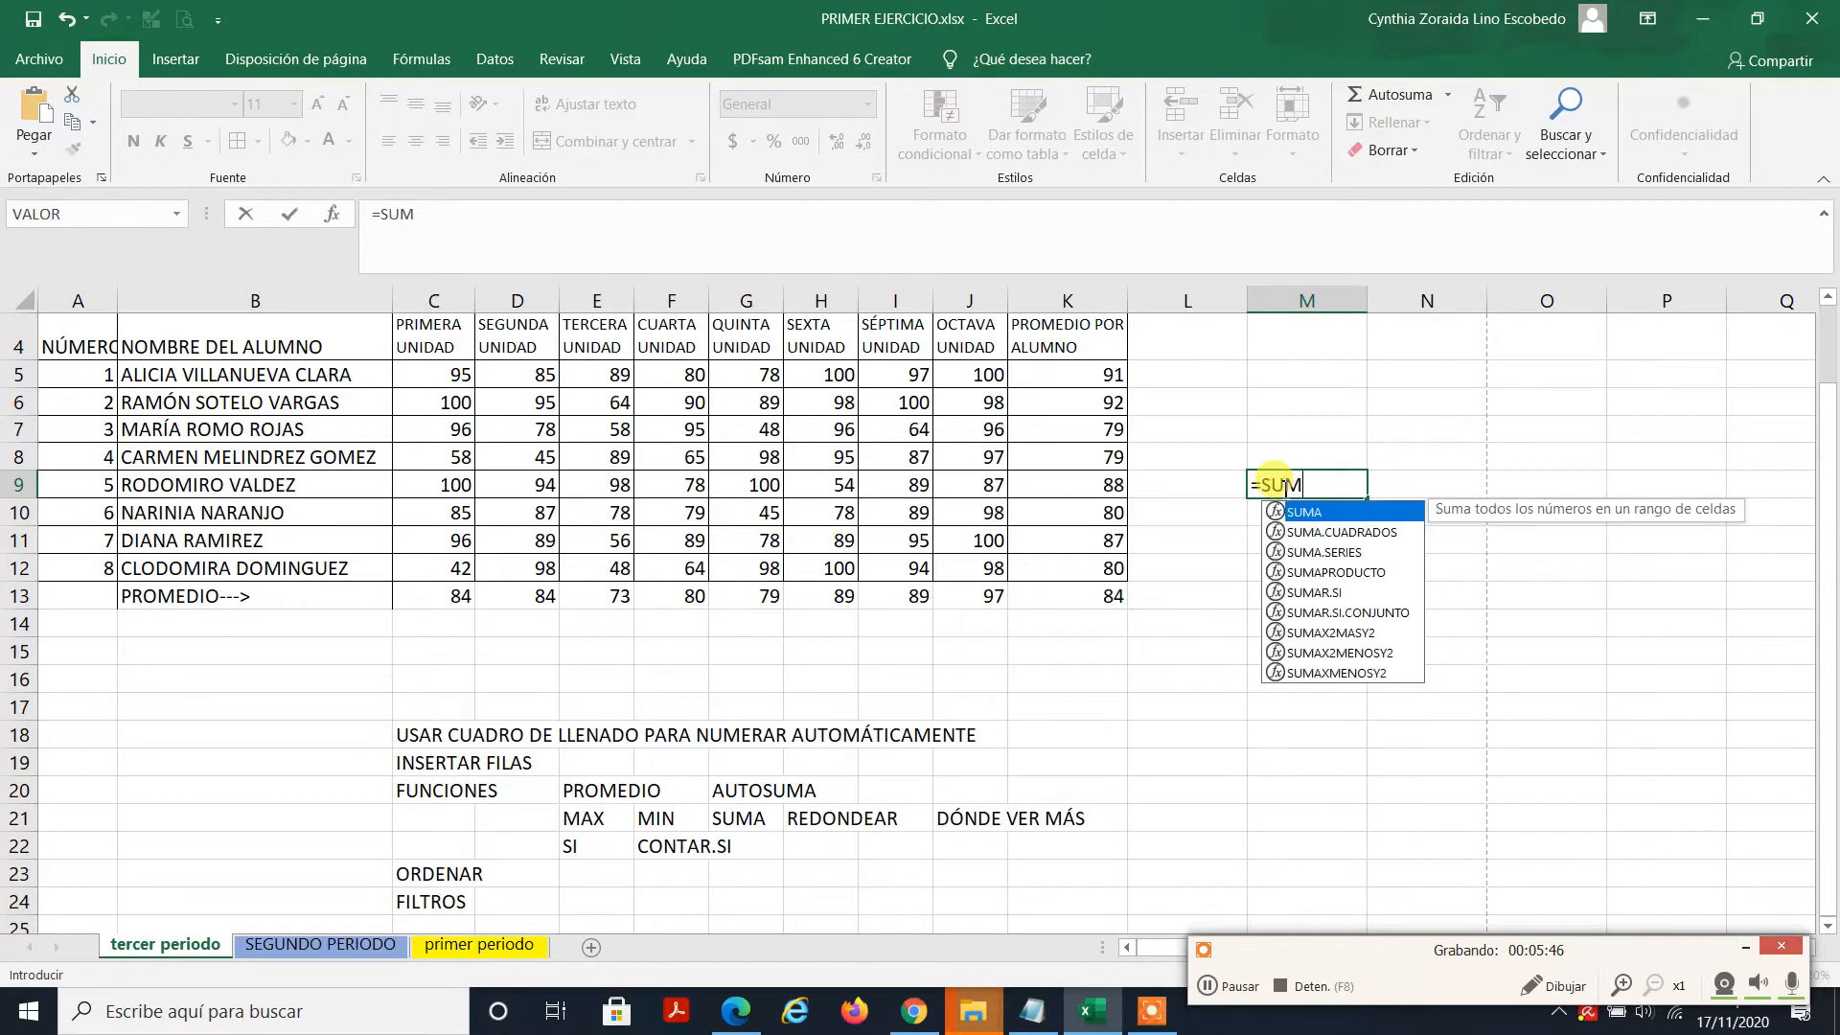
pyautogui.write('A(')
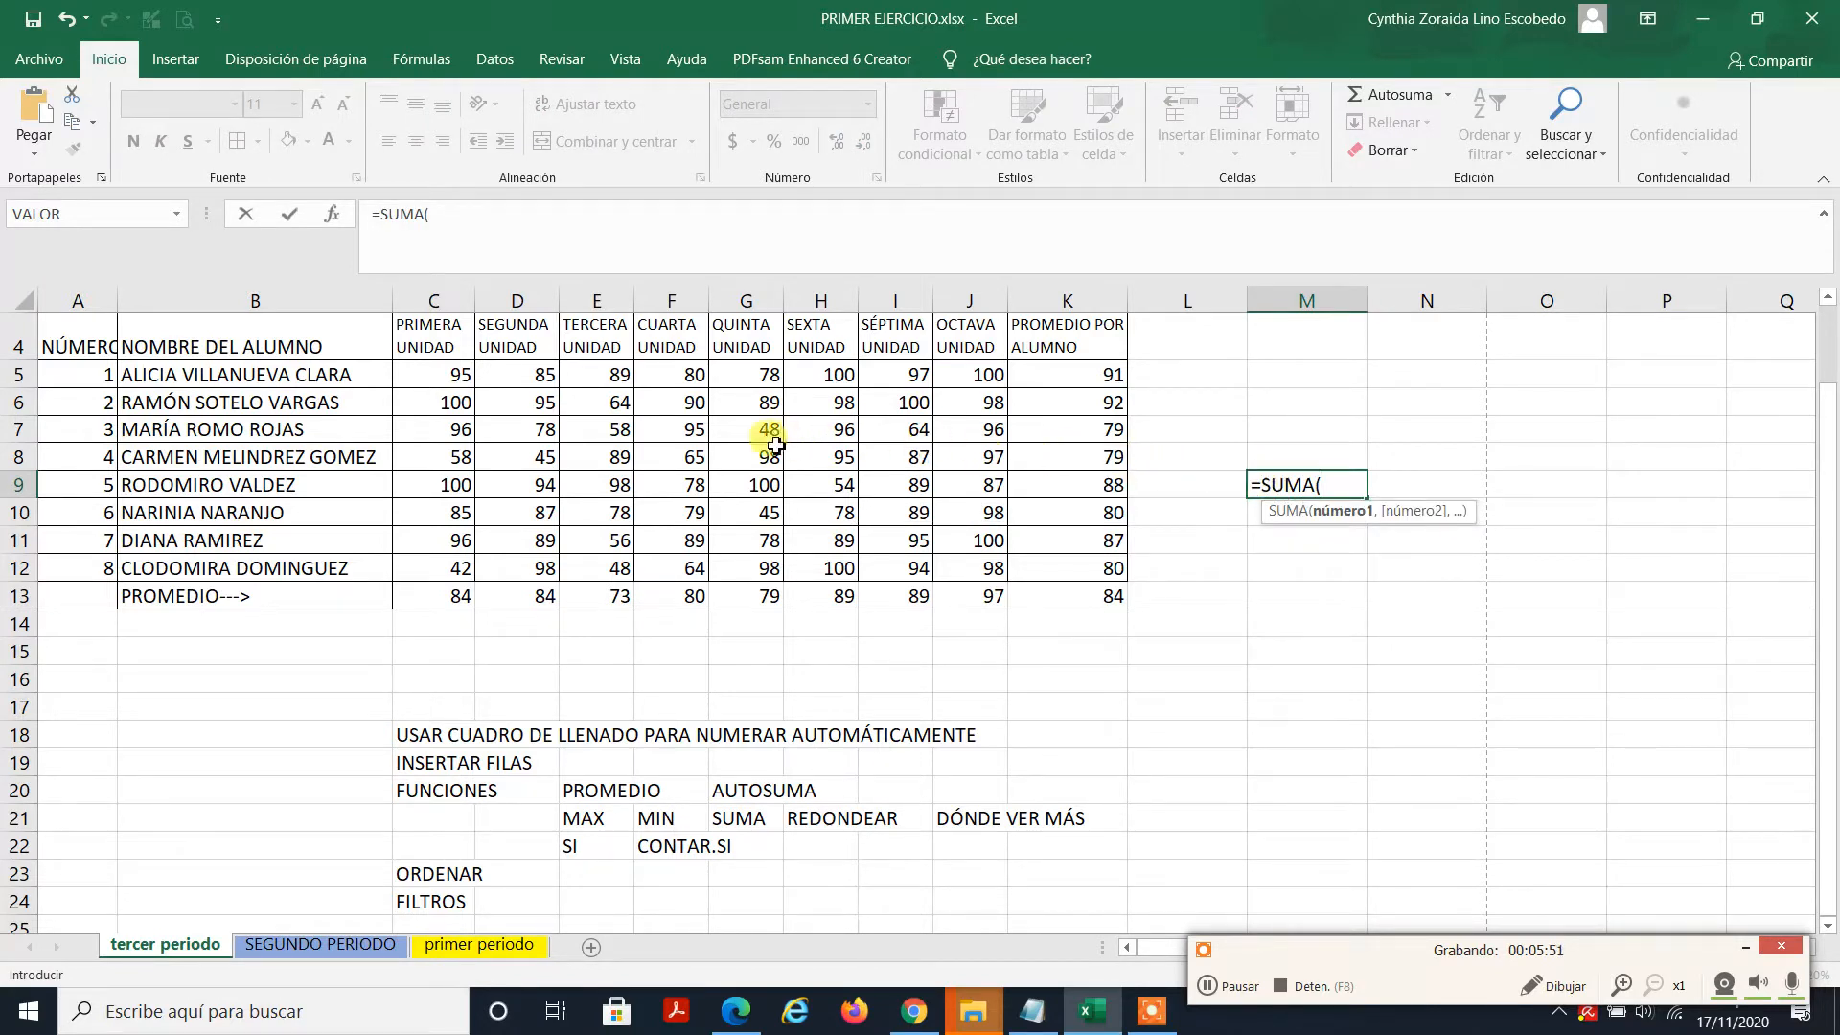
pyautogui.moveTo(422, 370); pyautogui.dragTo(963, 565)
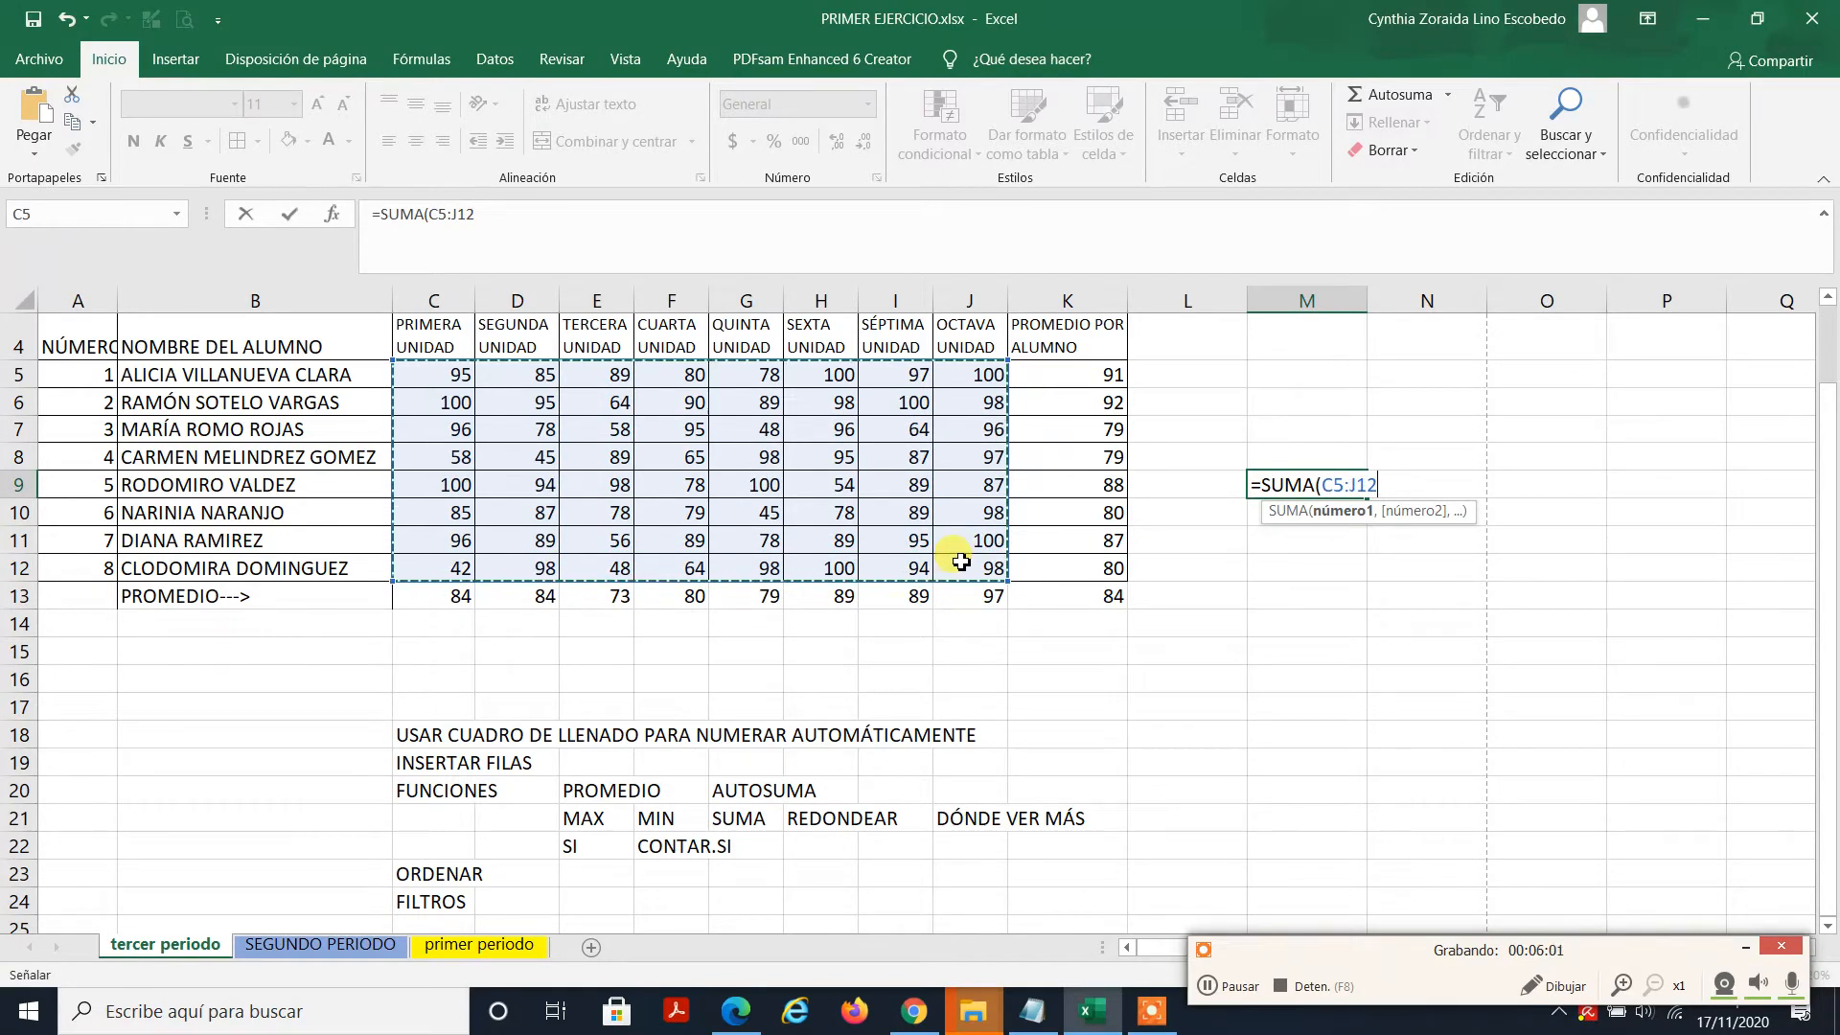
pyautogui.write(')')
pyautogui.press('Return')
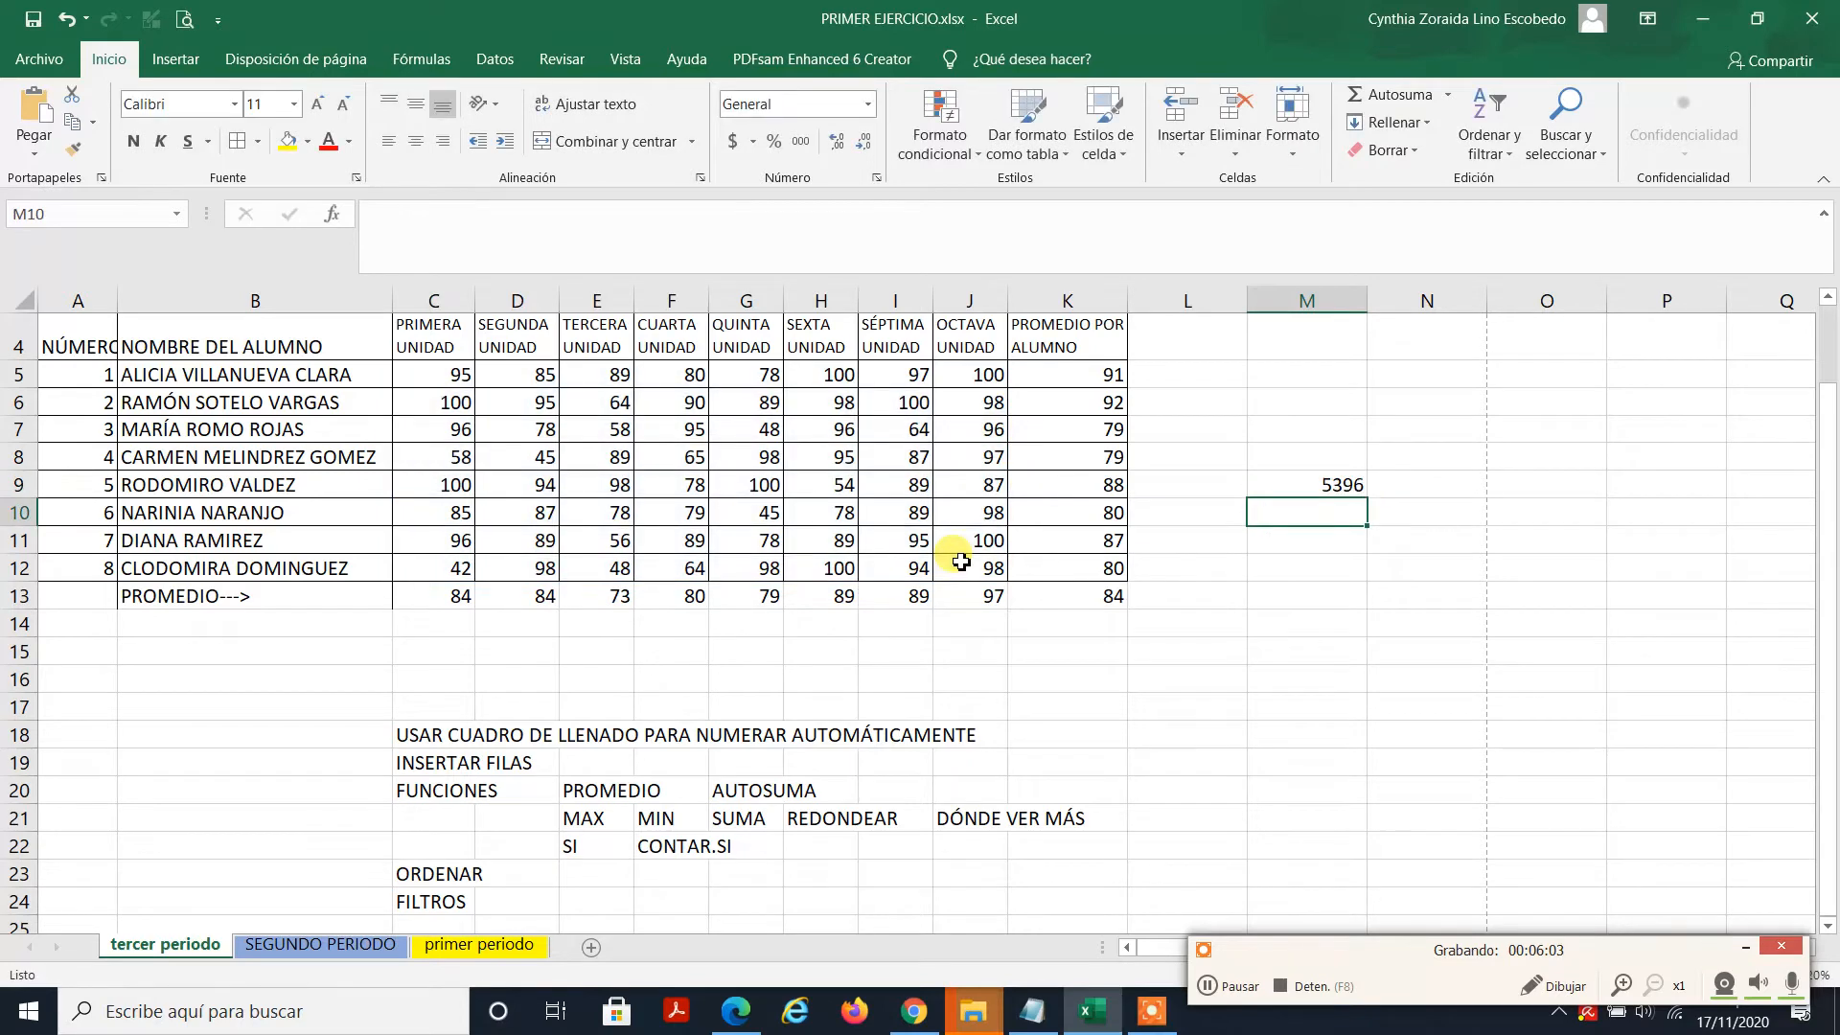
# Step: Check the range of the SUMA formula in M9, and delete that formula
pyautogui.click(1301, 485)
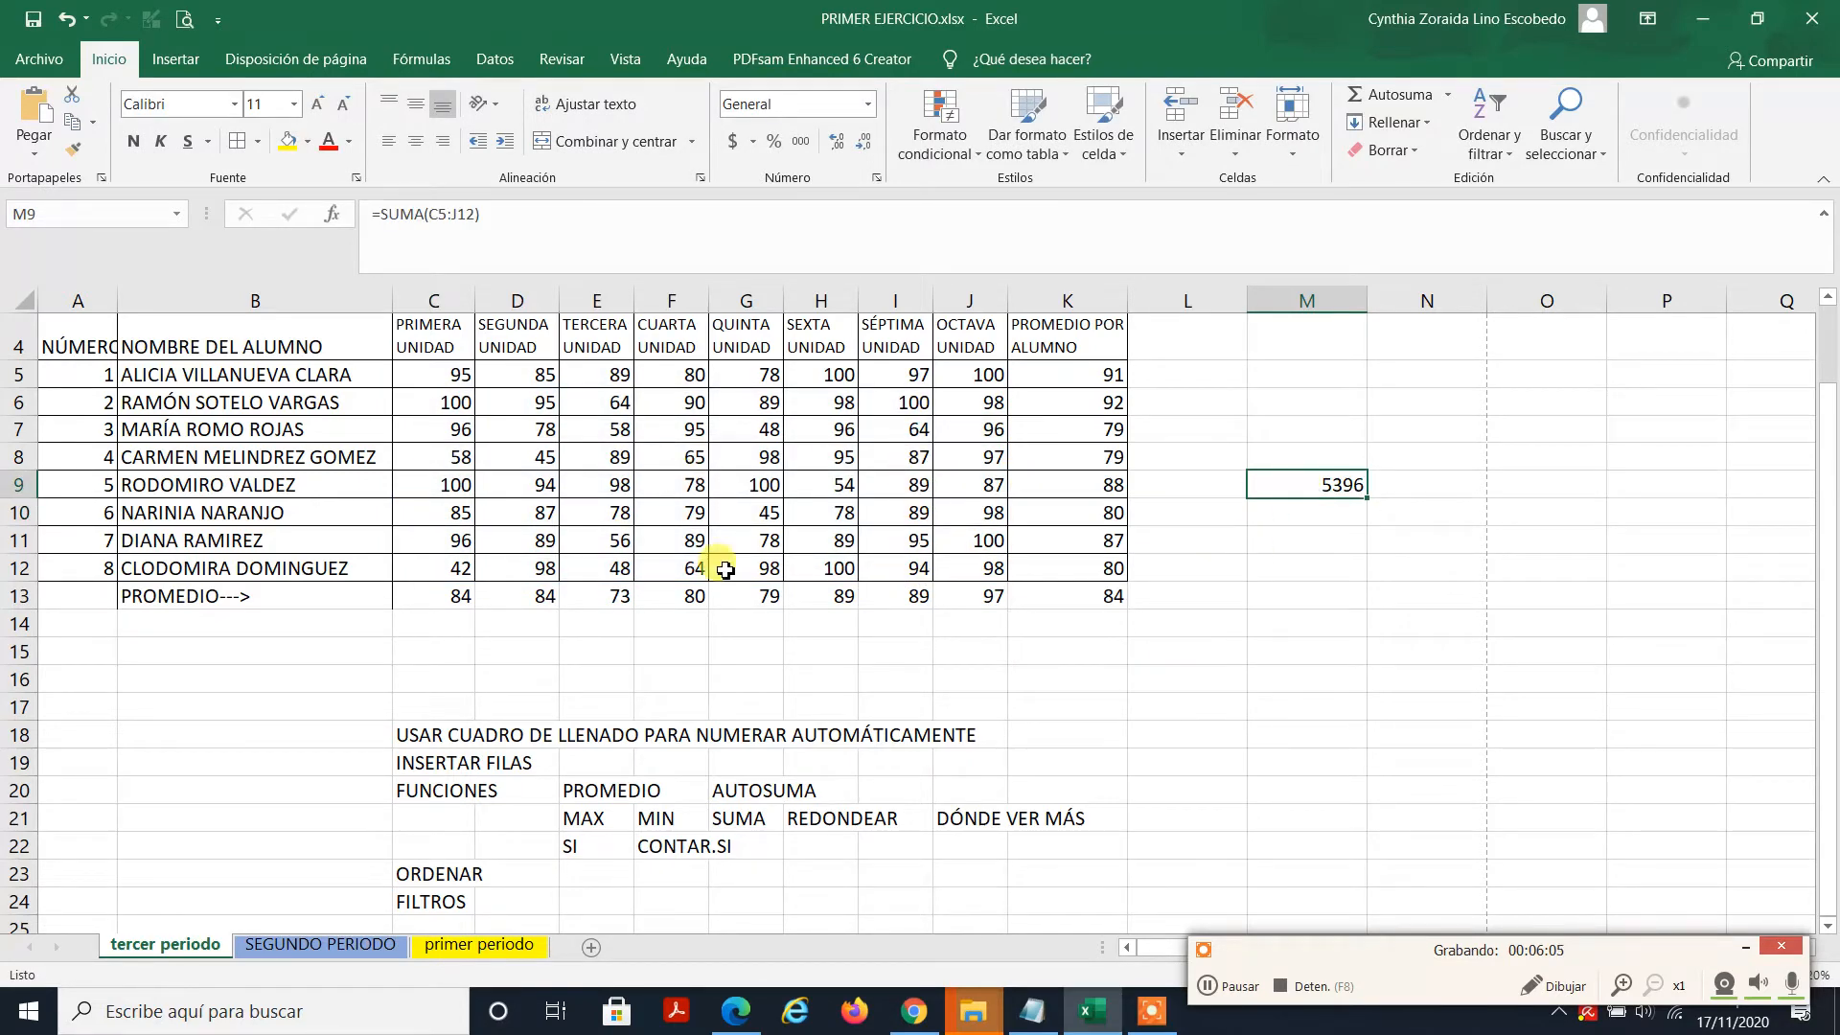
pyautogui.doubleClick(1328, 487)
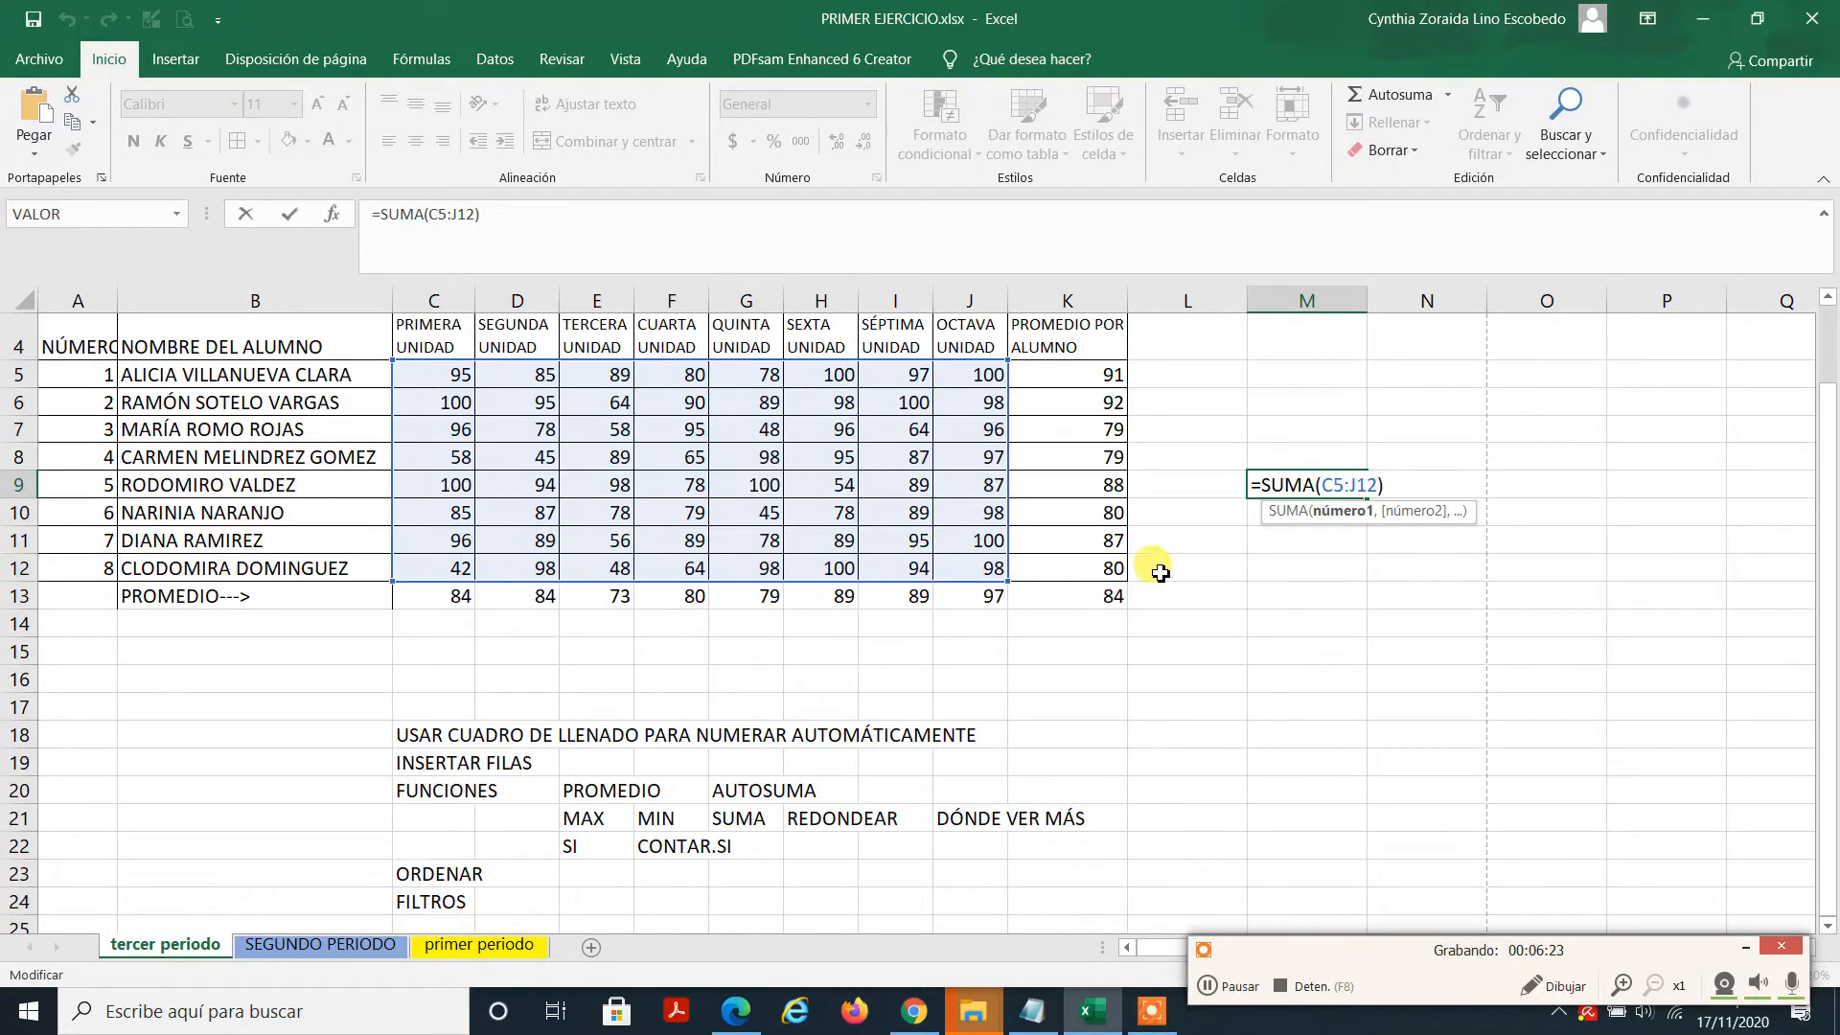
pyautogui.press('Return')
pyautogui.press('Up')
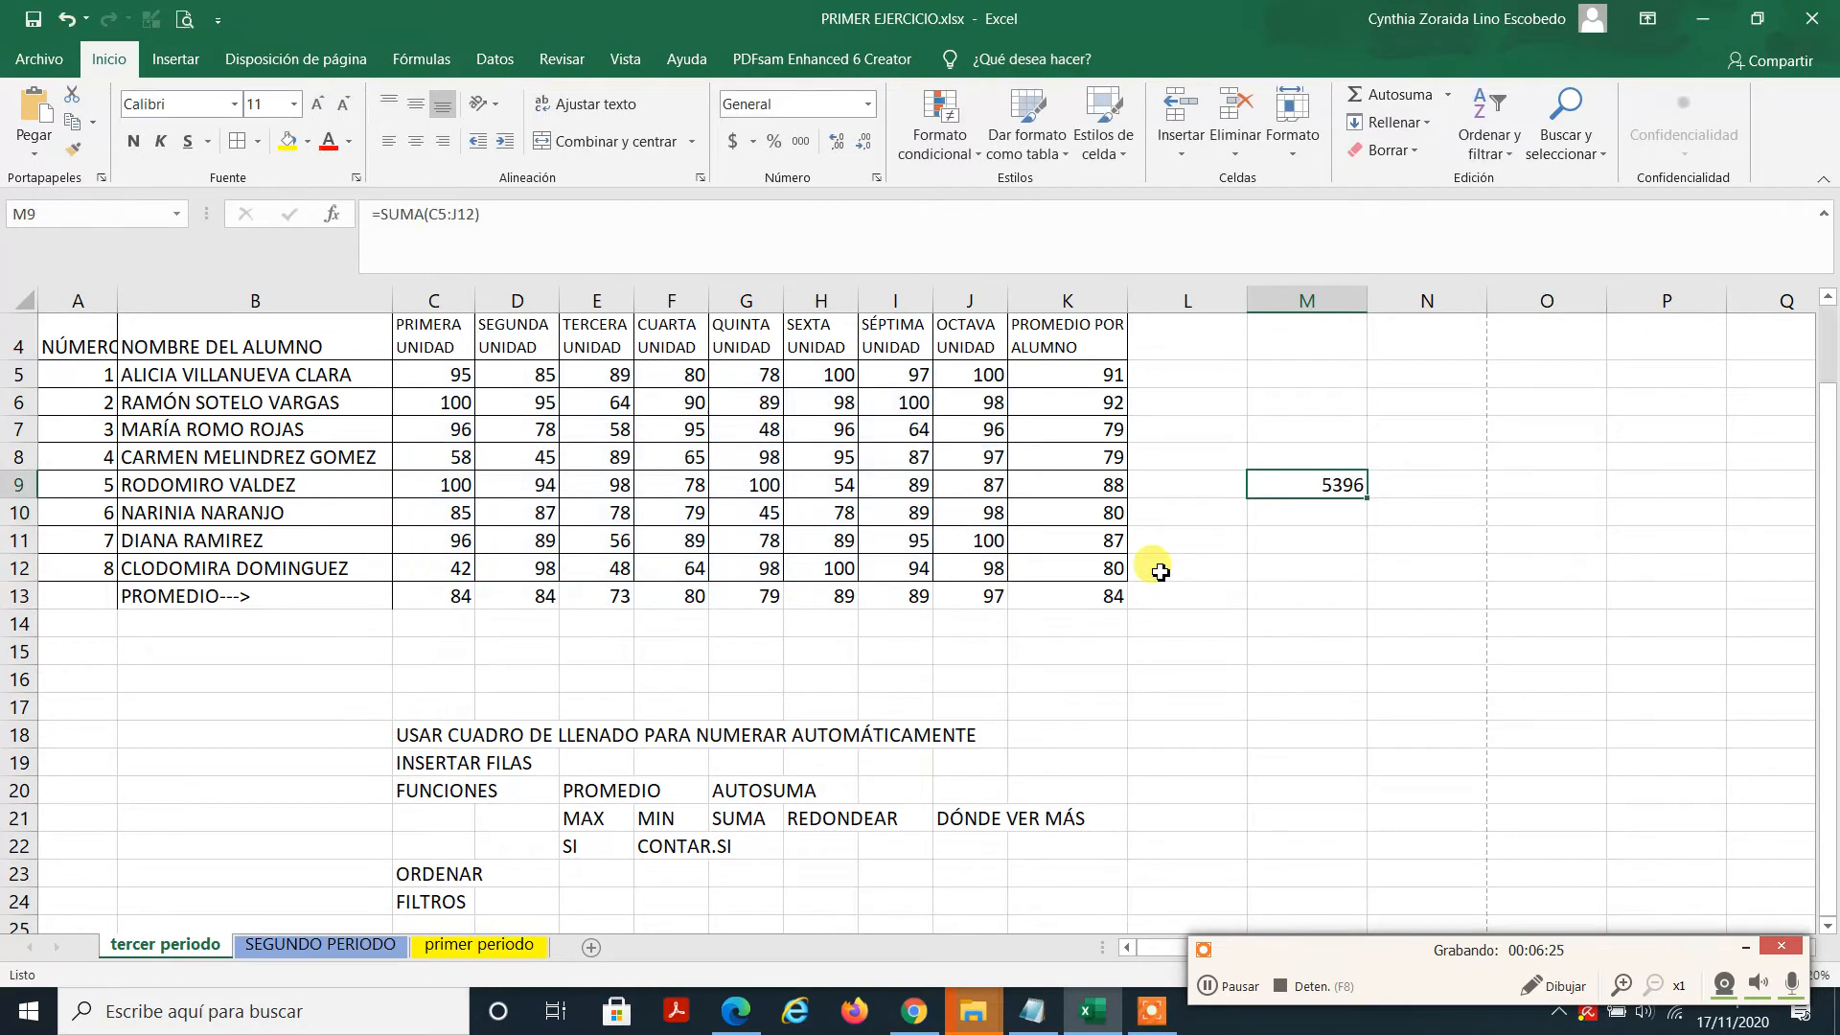
pyautogui.press('Delete')
pyautogui.click(741, 822)
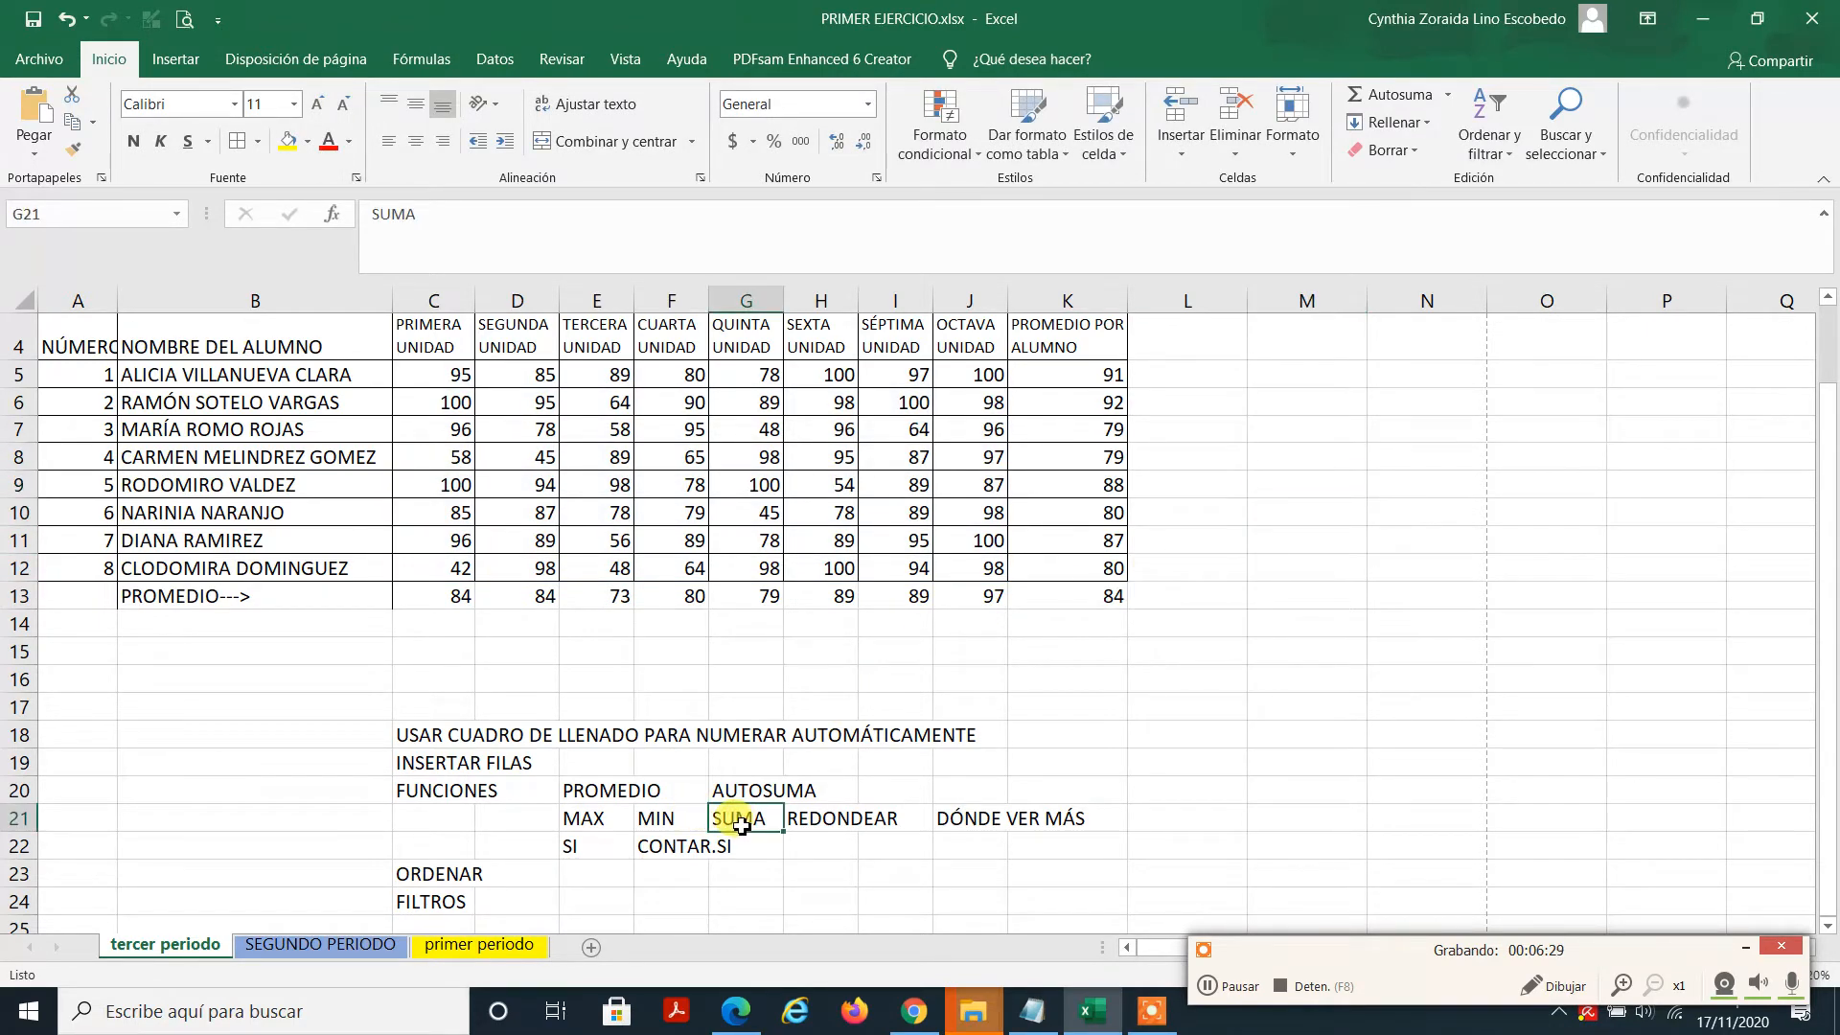
pyautogui.click(733, 793)
pyautogui.click(728, 816)
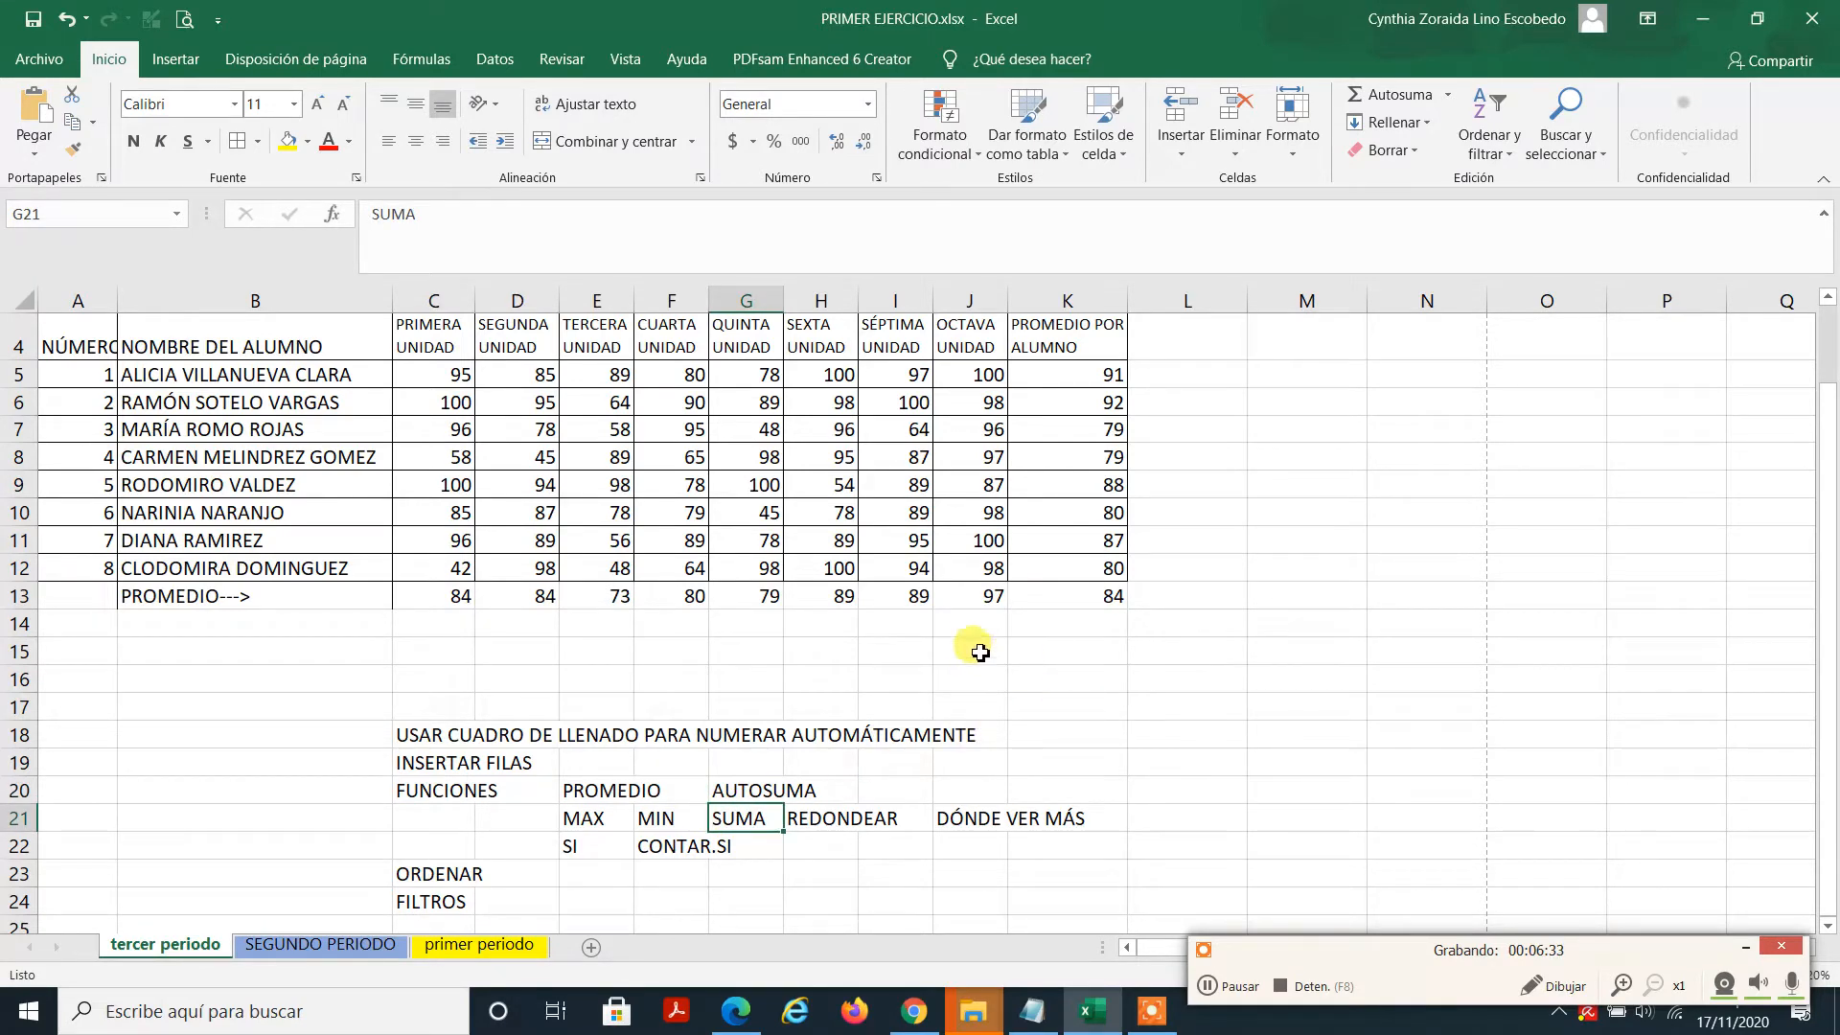
# Step: Enter the labels MÍNIMO PROM in cell I15 and MÁXIMO PROM in cell I16 below the grade table
pyautogui.click(905, 647)
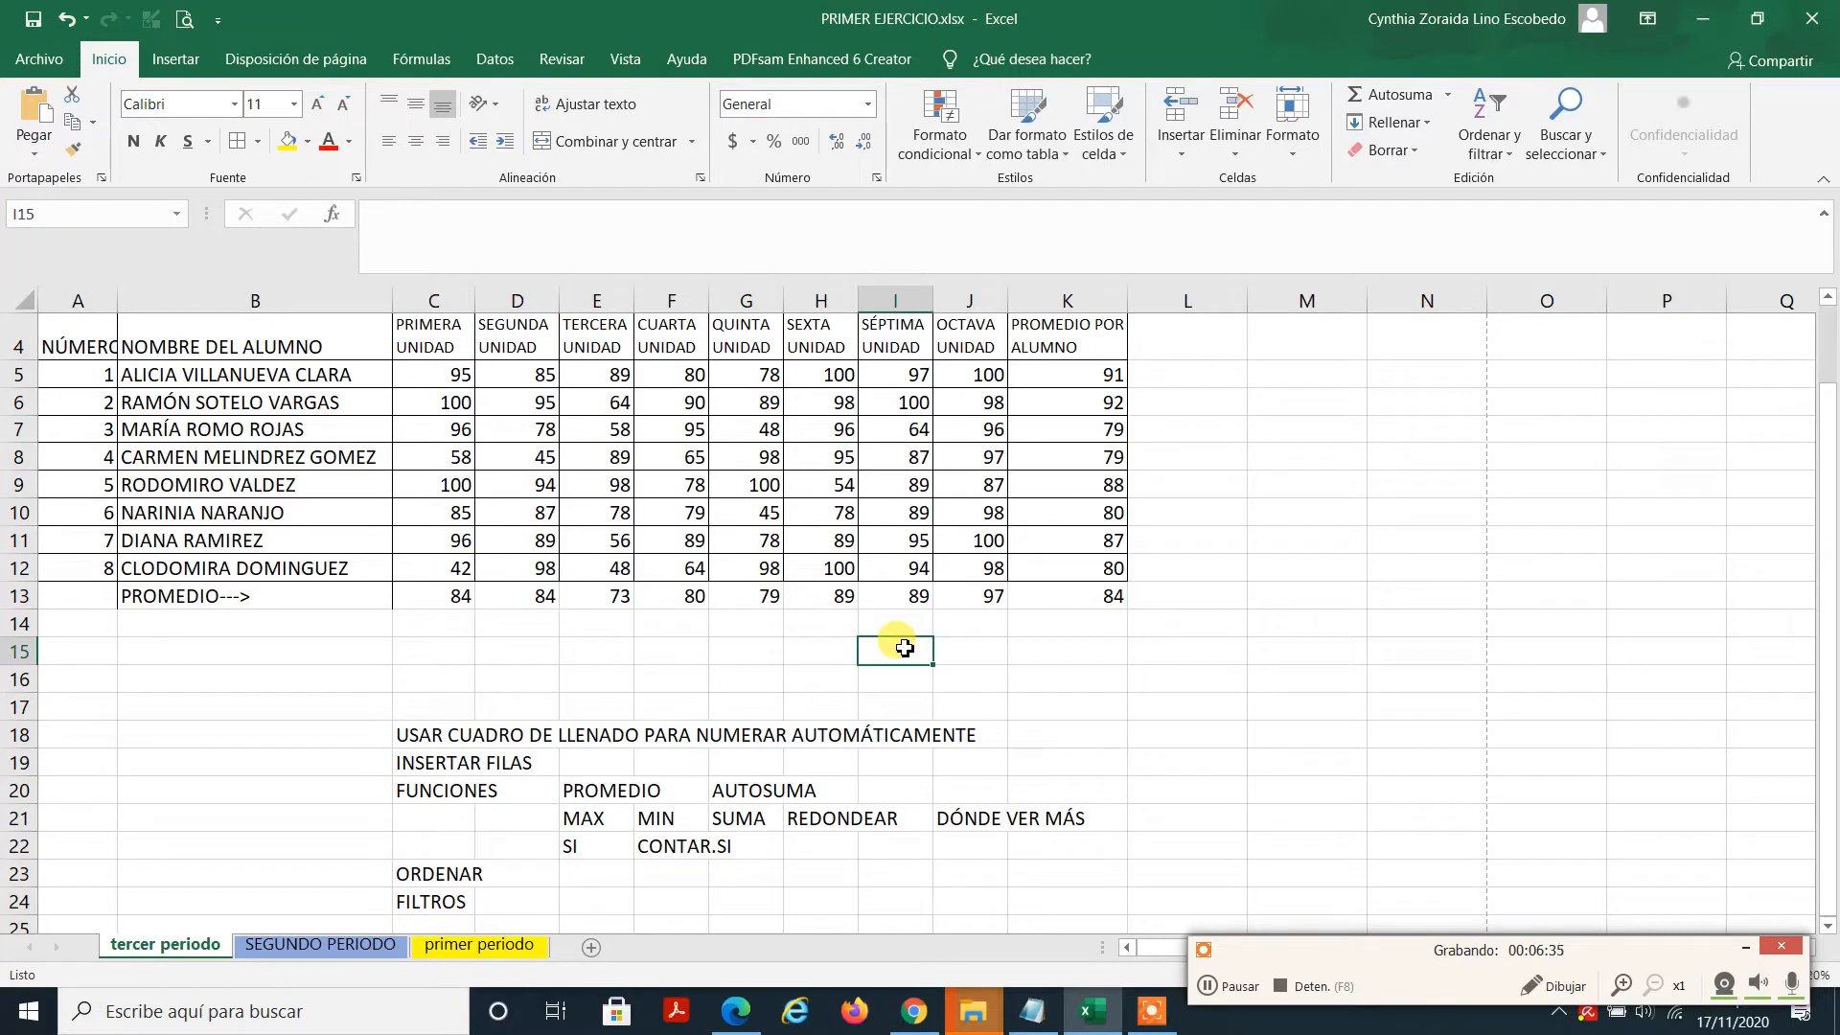
pyautogui.write('MÍNIMO')
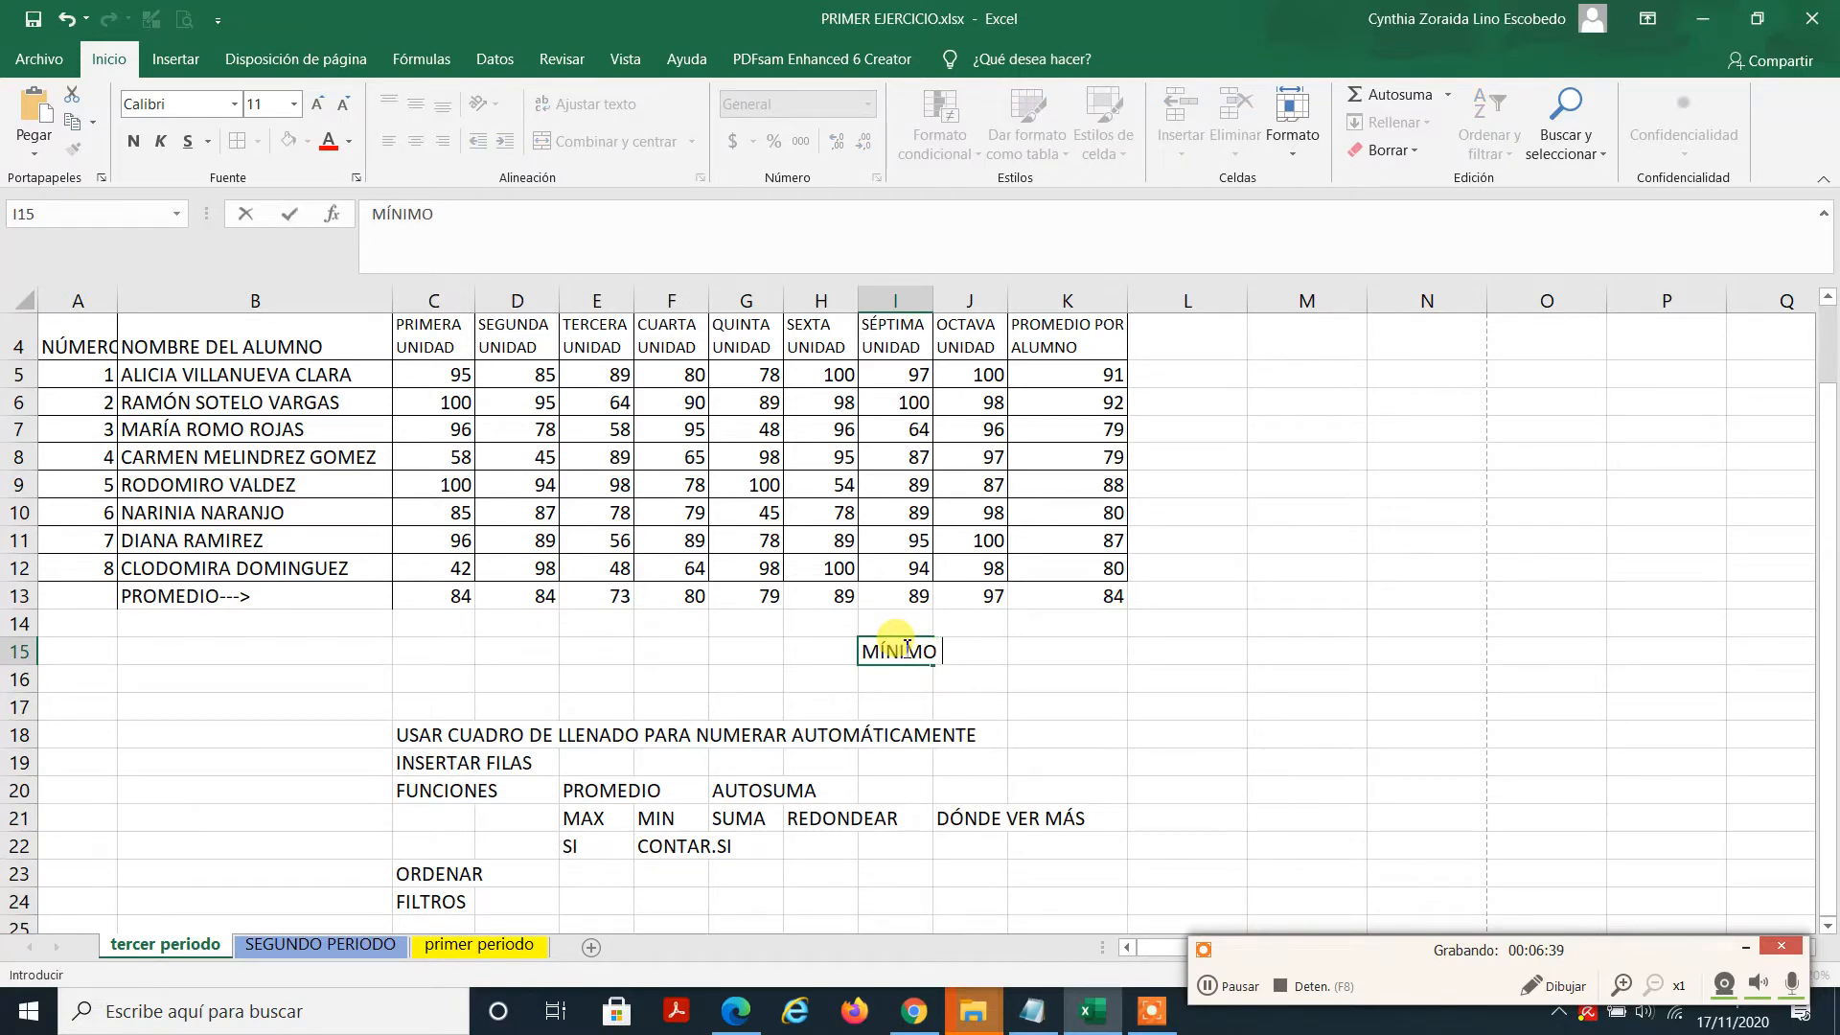
pyautogui.write(' PROM')
pyautogui.press('Return')
pyautogui.write('MÁ')
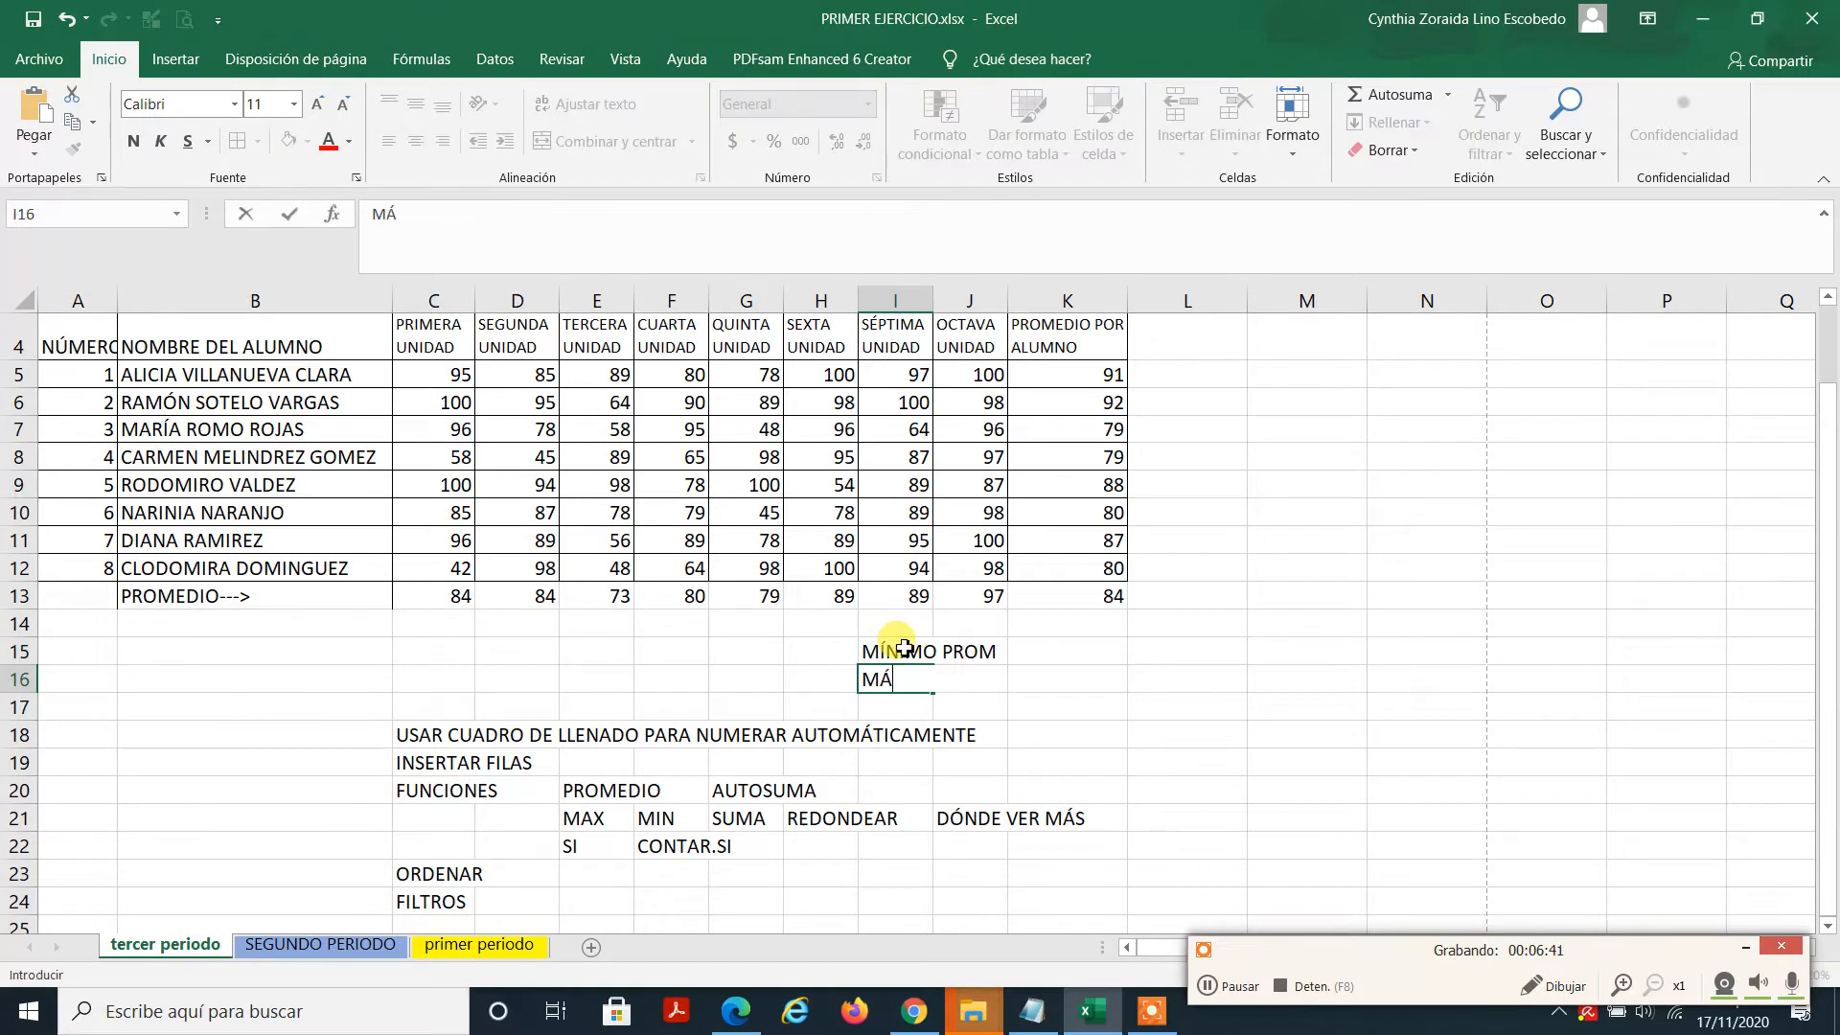
pyautogui.write('XIMO PROM')
pyautogui.press('Return')
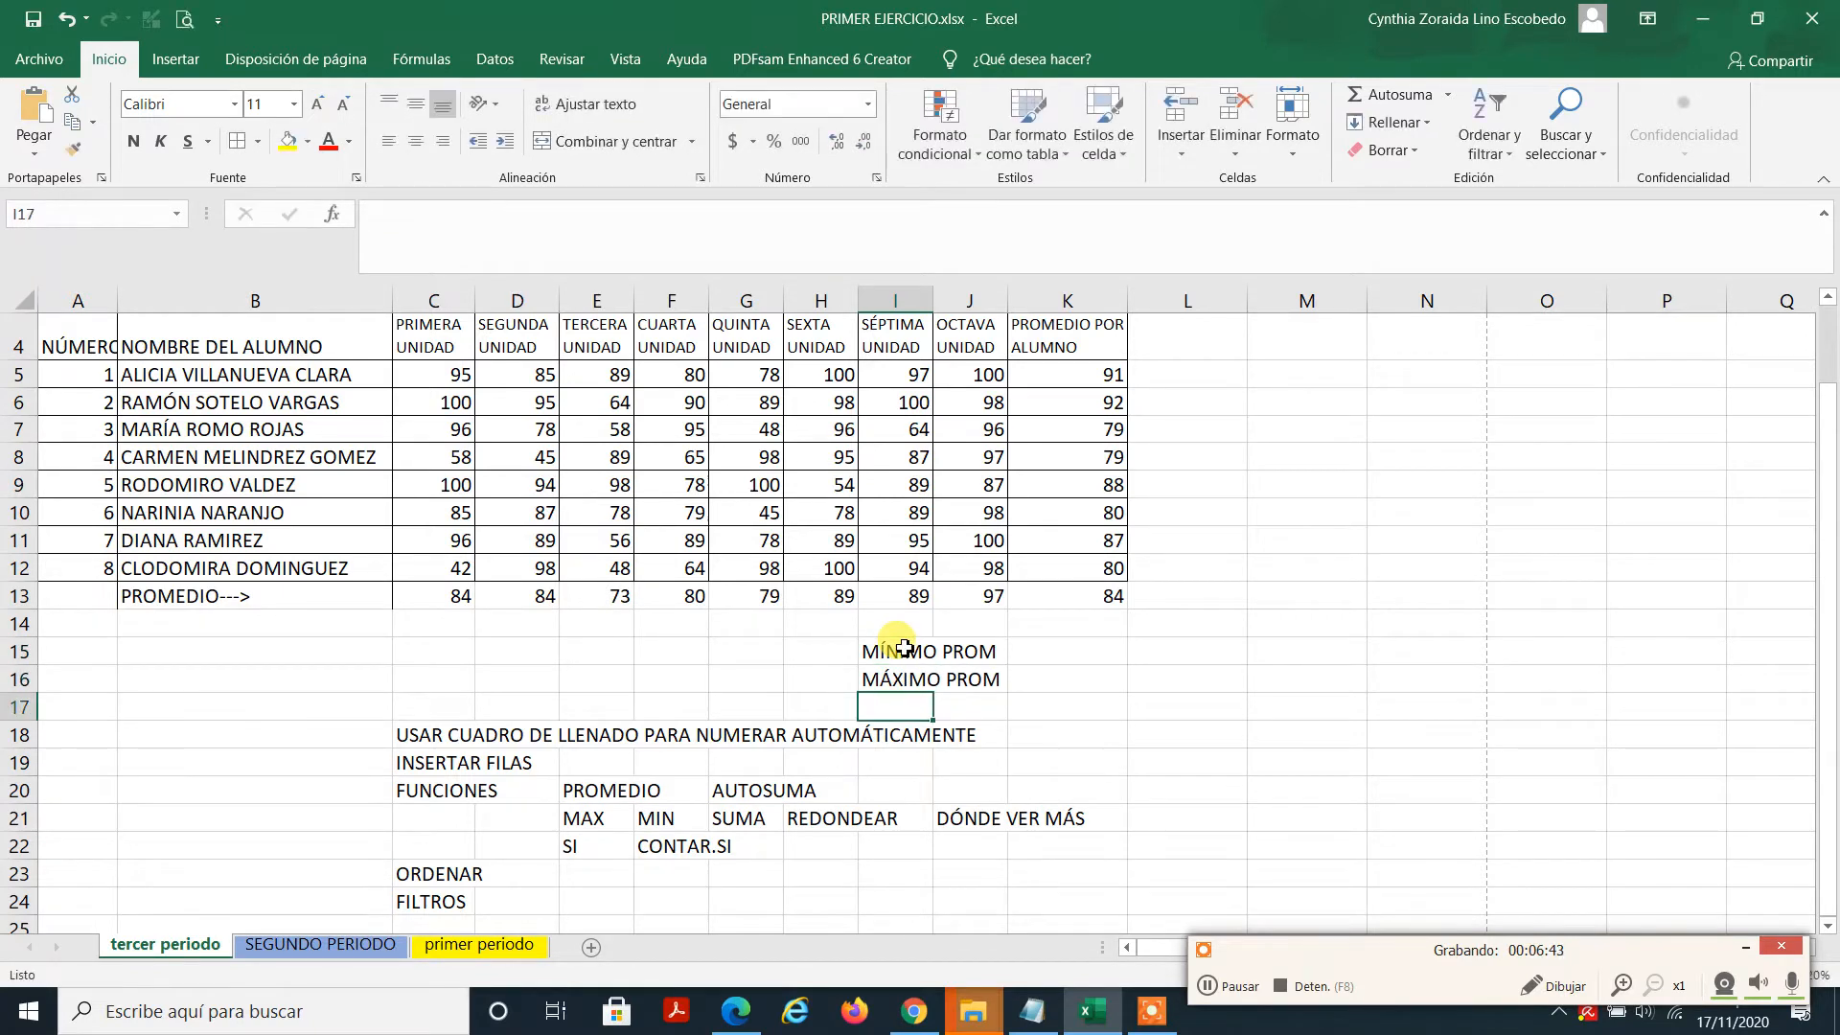
# Step: Enter the formula =MIN(K5:K12) in cell K15 to get the lowest student average
pyautogui.press('Up')
pyautogui.press('Right')
pyautogui.press('Right')
pyautogui.press('Up')
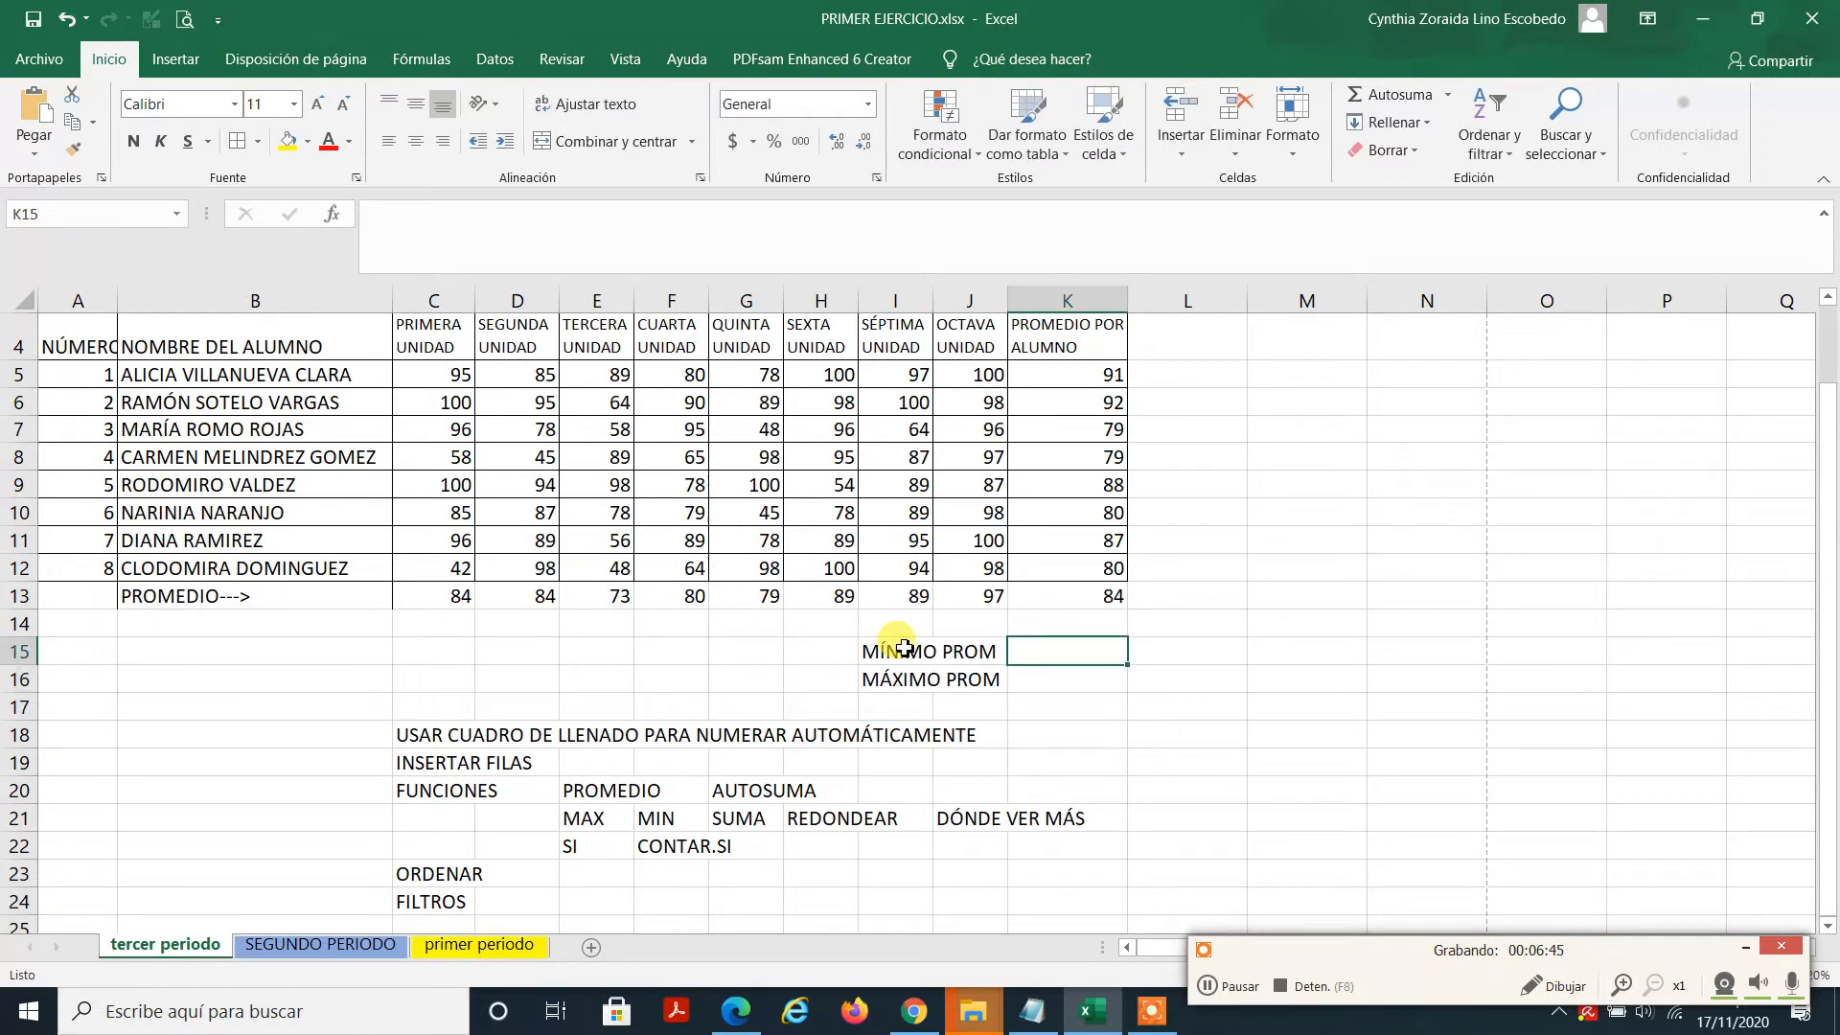
pyautogui.write('=')
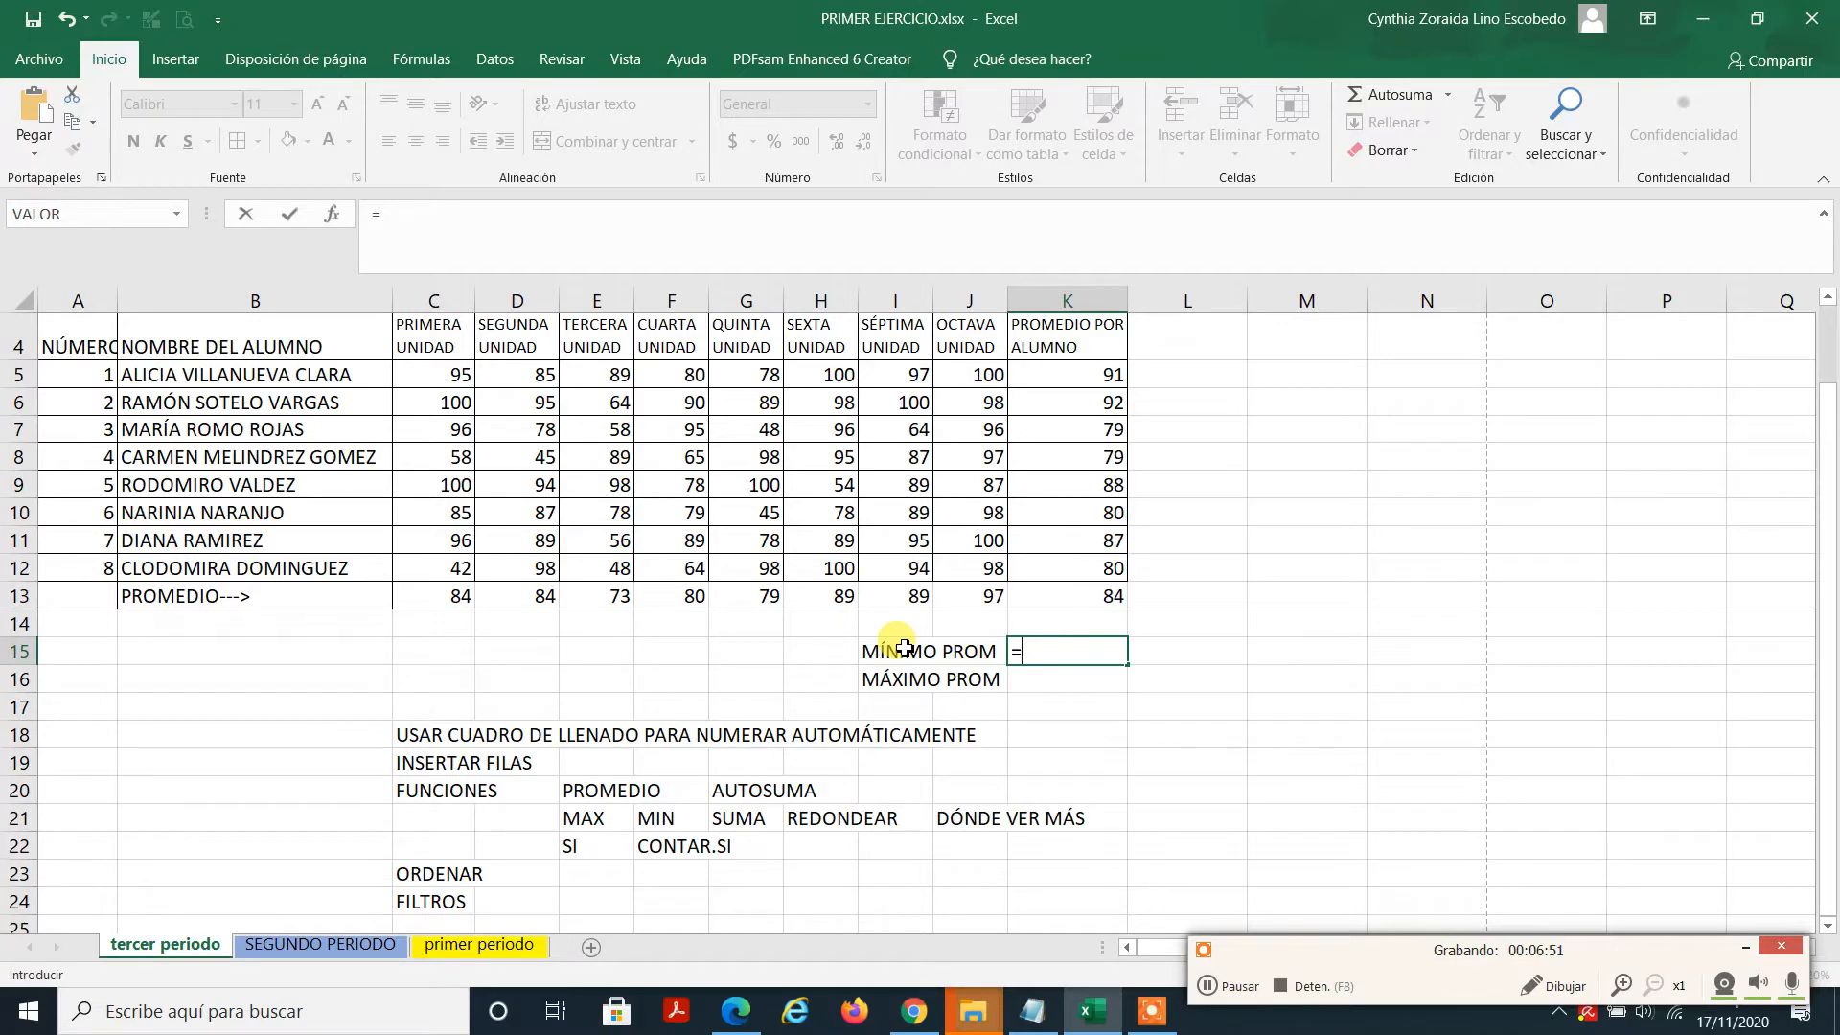
pyautogui.write('MIN')
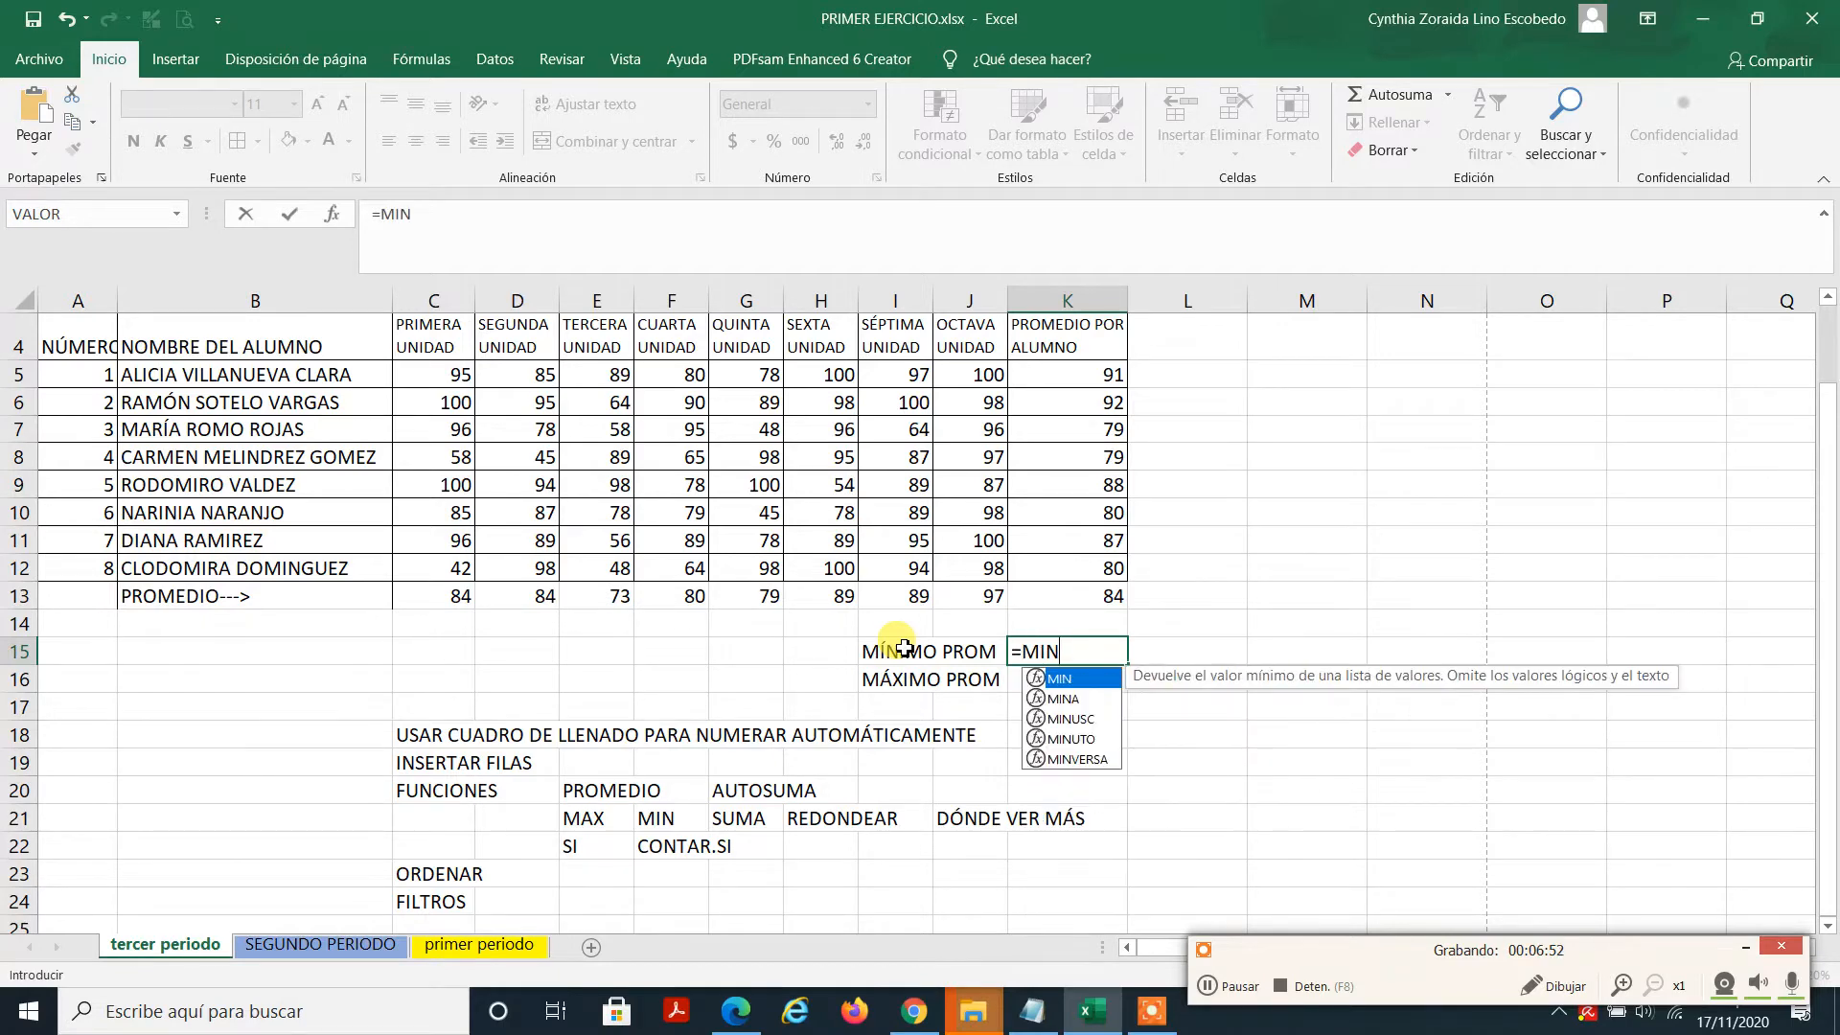
pyautogui.write('(')
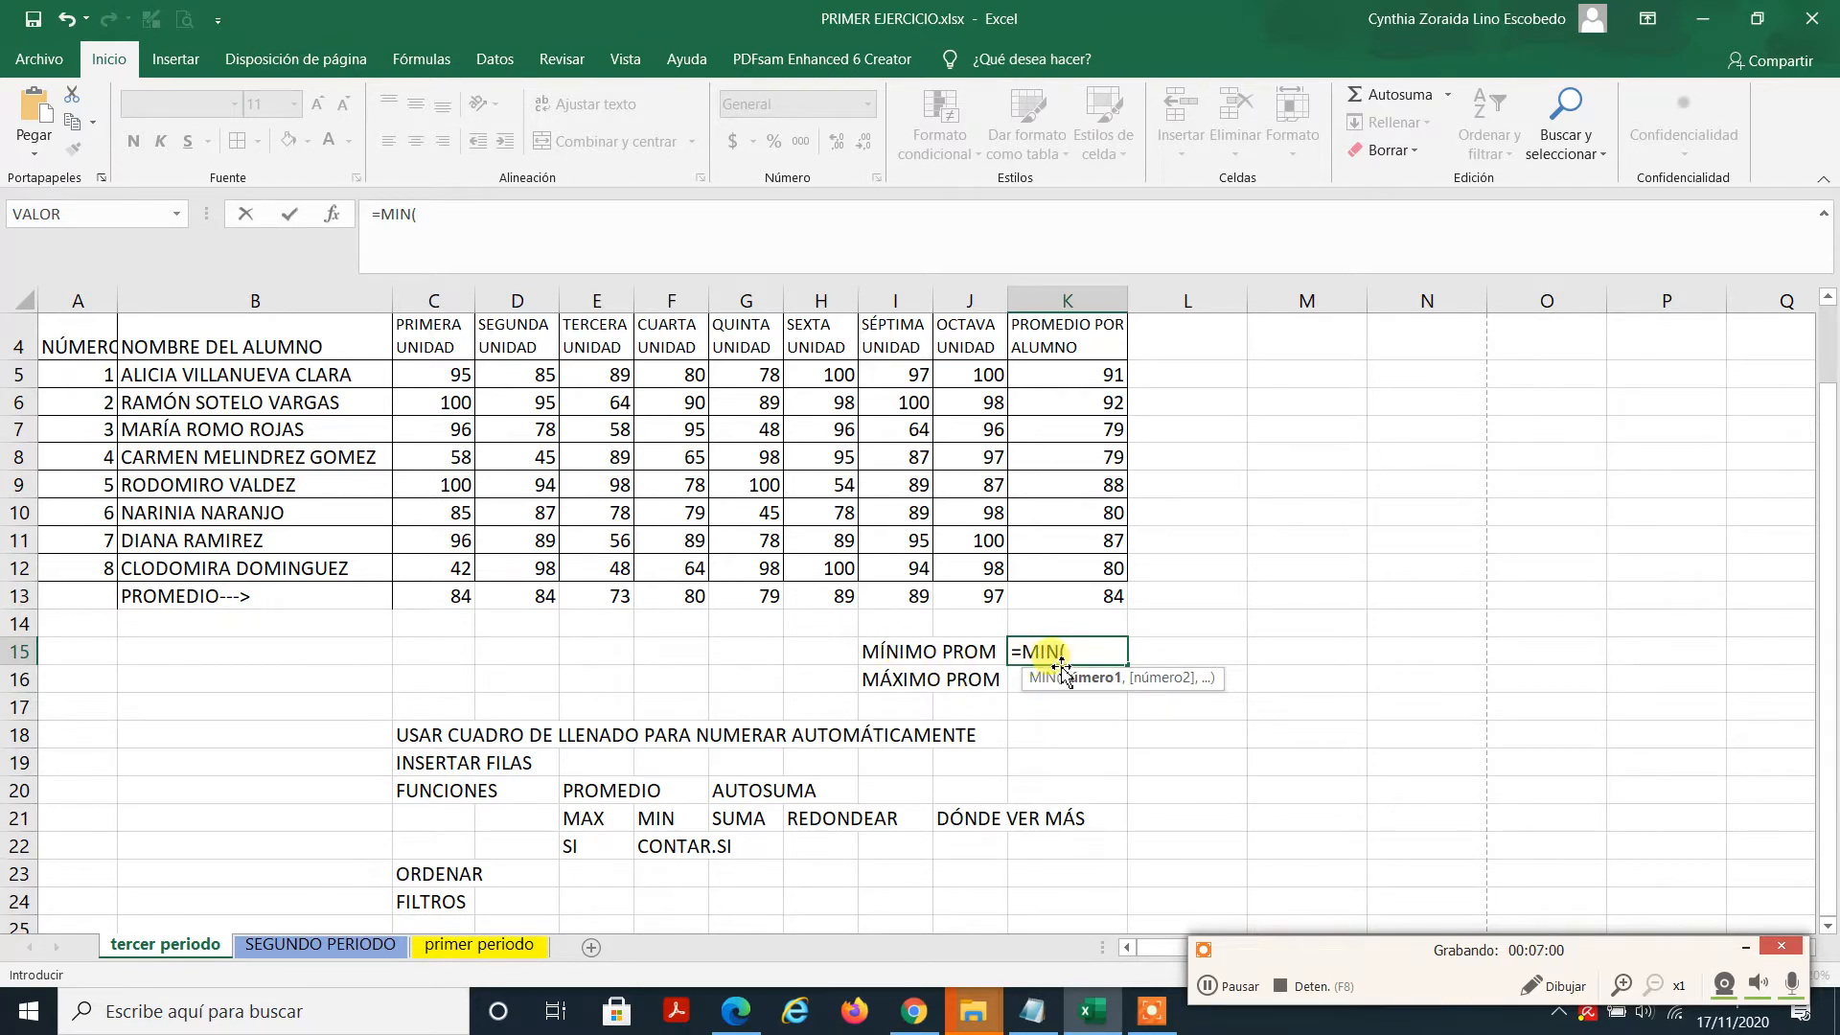
pyautogui.moveTo(1102, 374); pyautogui.dragTo(1102, 570)
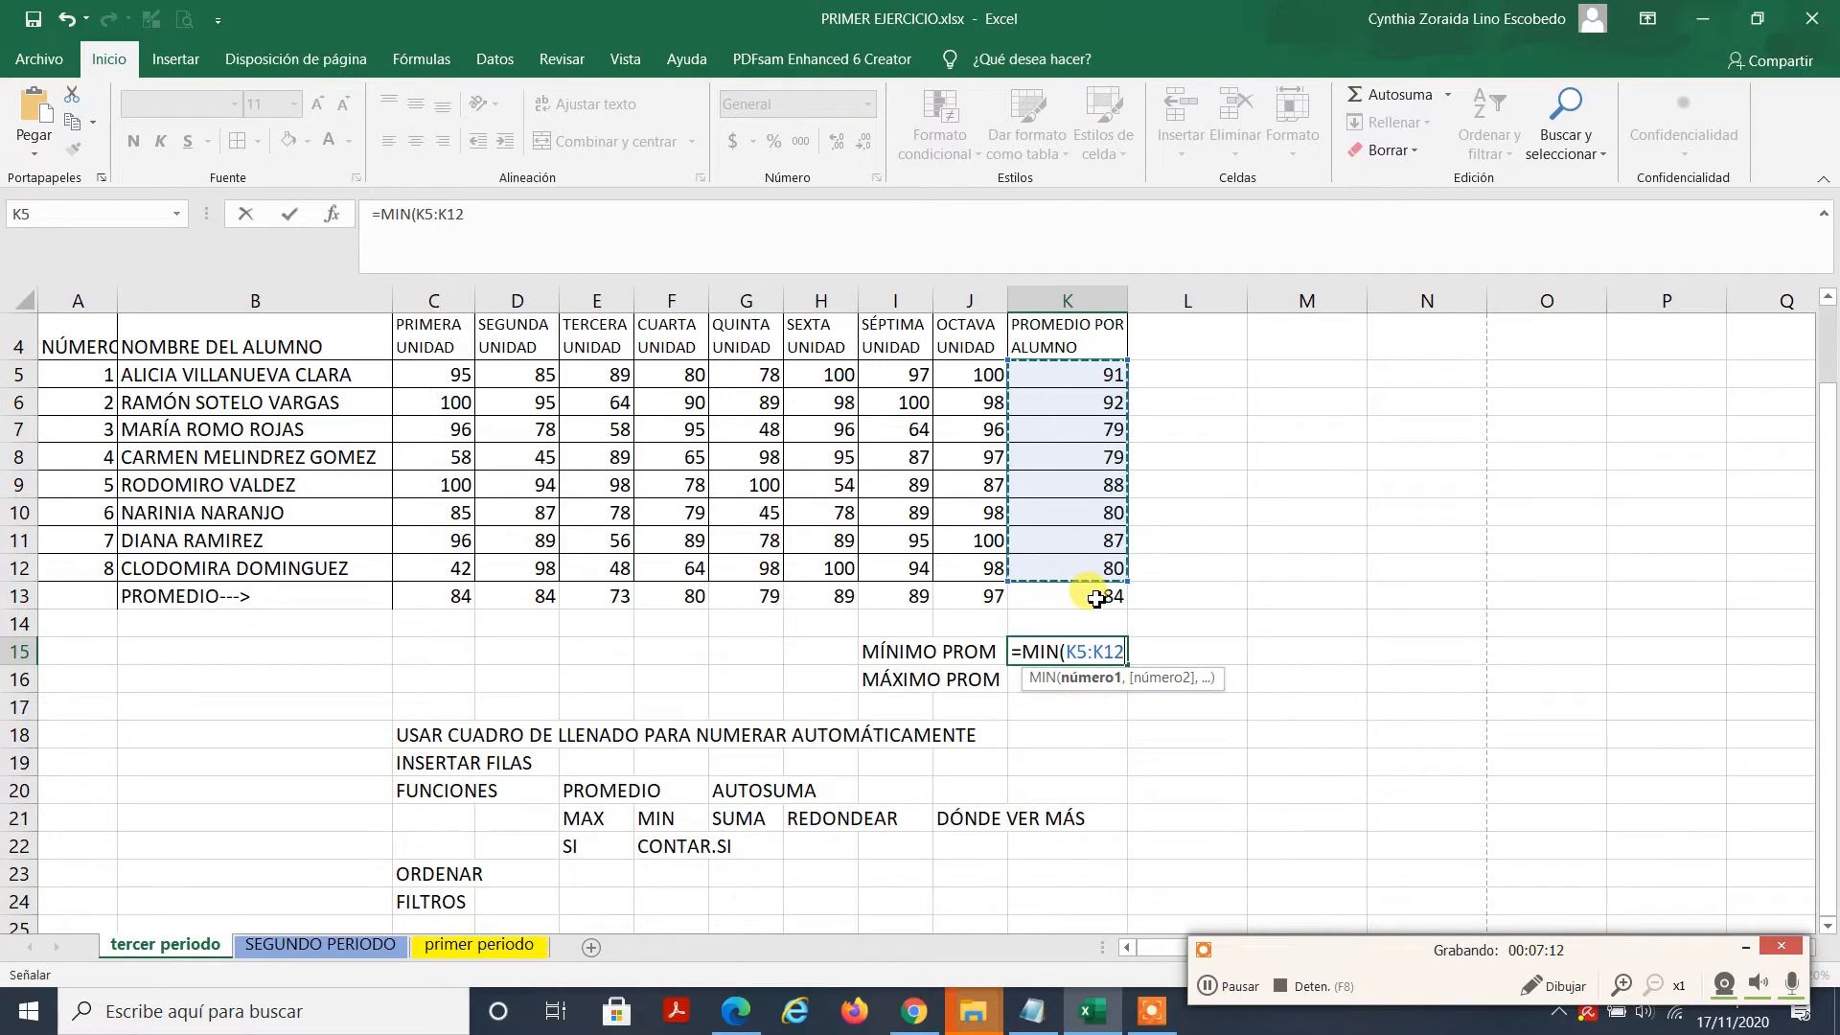
pyautogui.write(')')
pyautogui.press('Return')
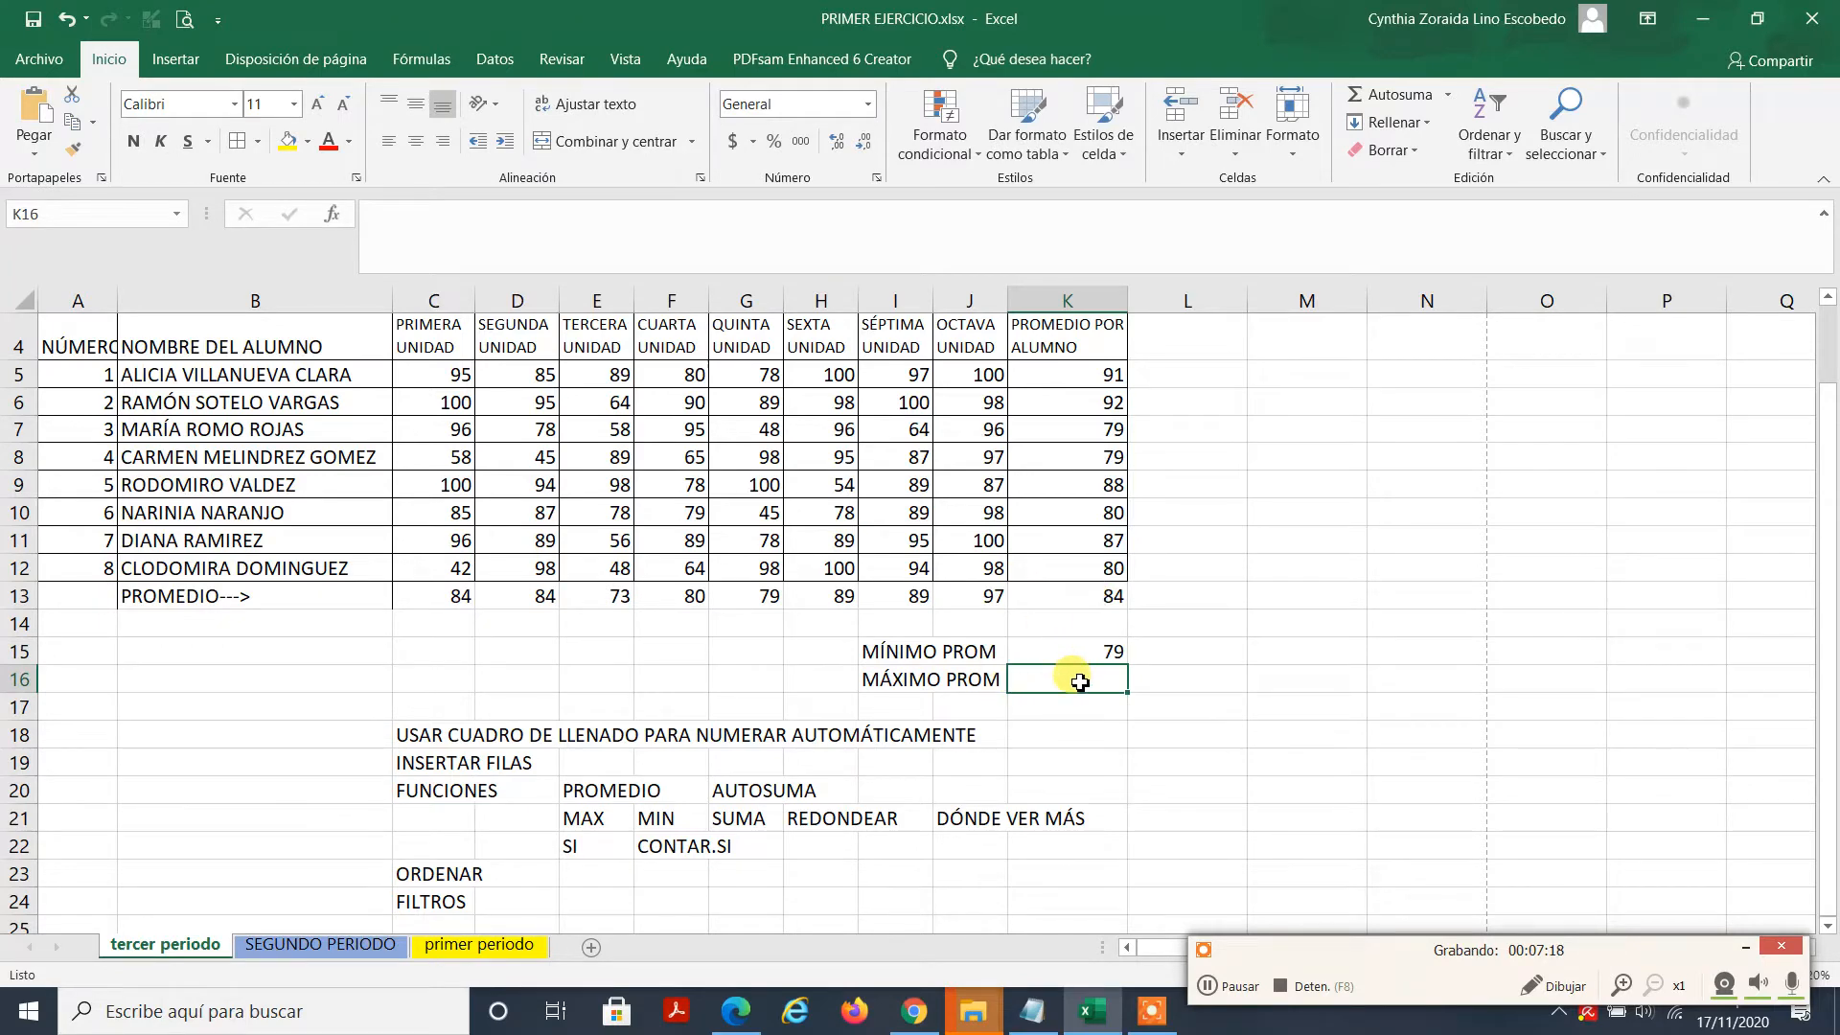
# Step: Enter the formula =MAX(K5:K12) in cell K16 to get the highest student average, and check it
pyautogui.write('=M')
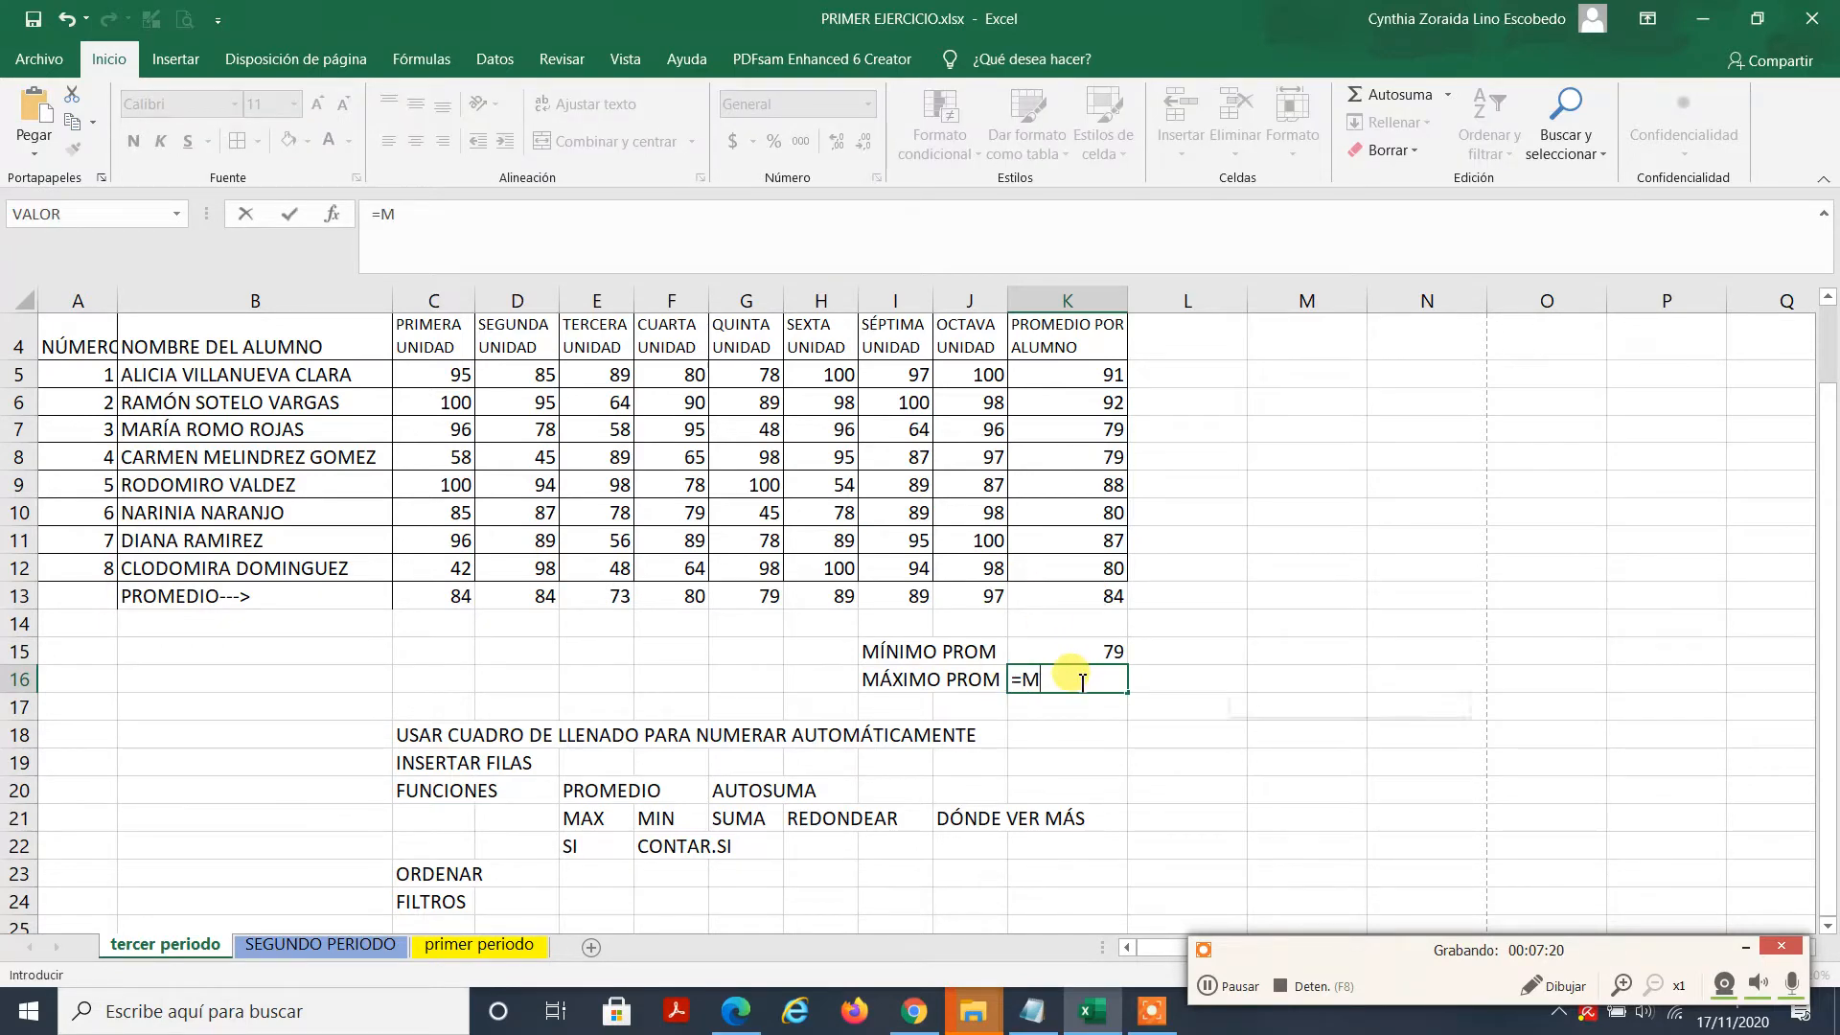
pyautogui.write('AX(')
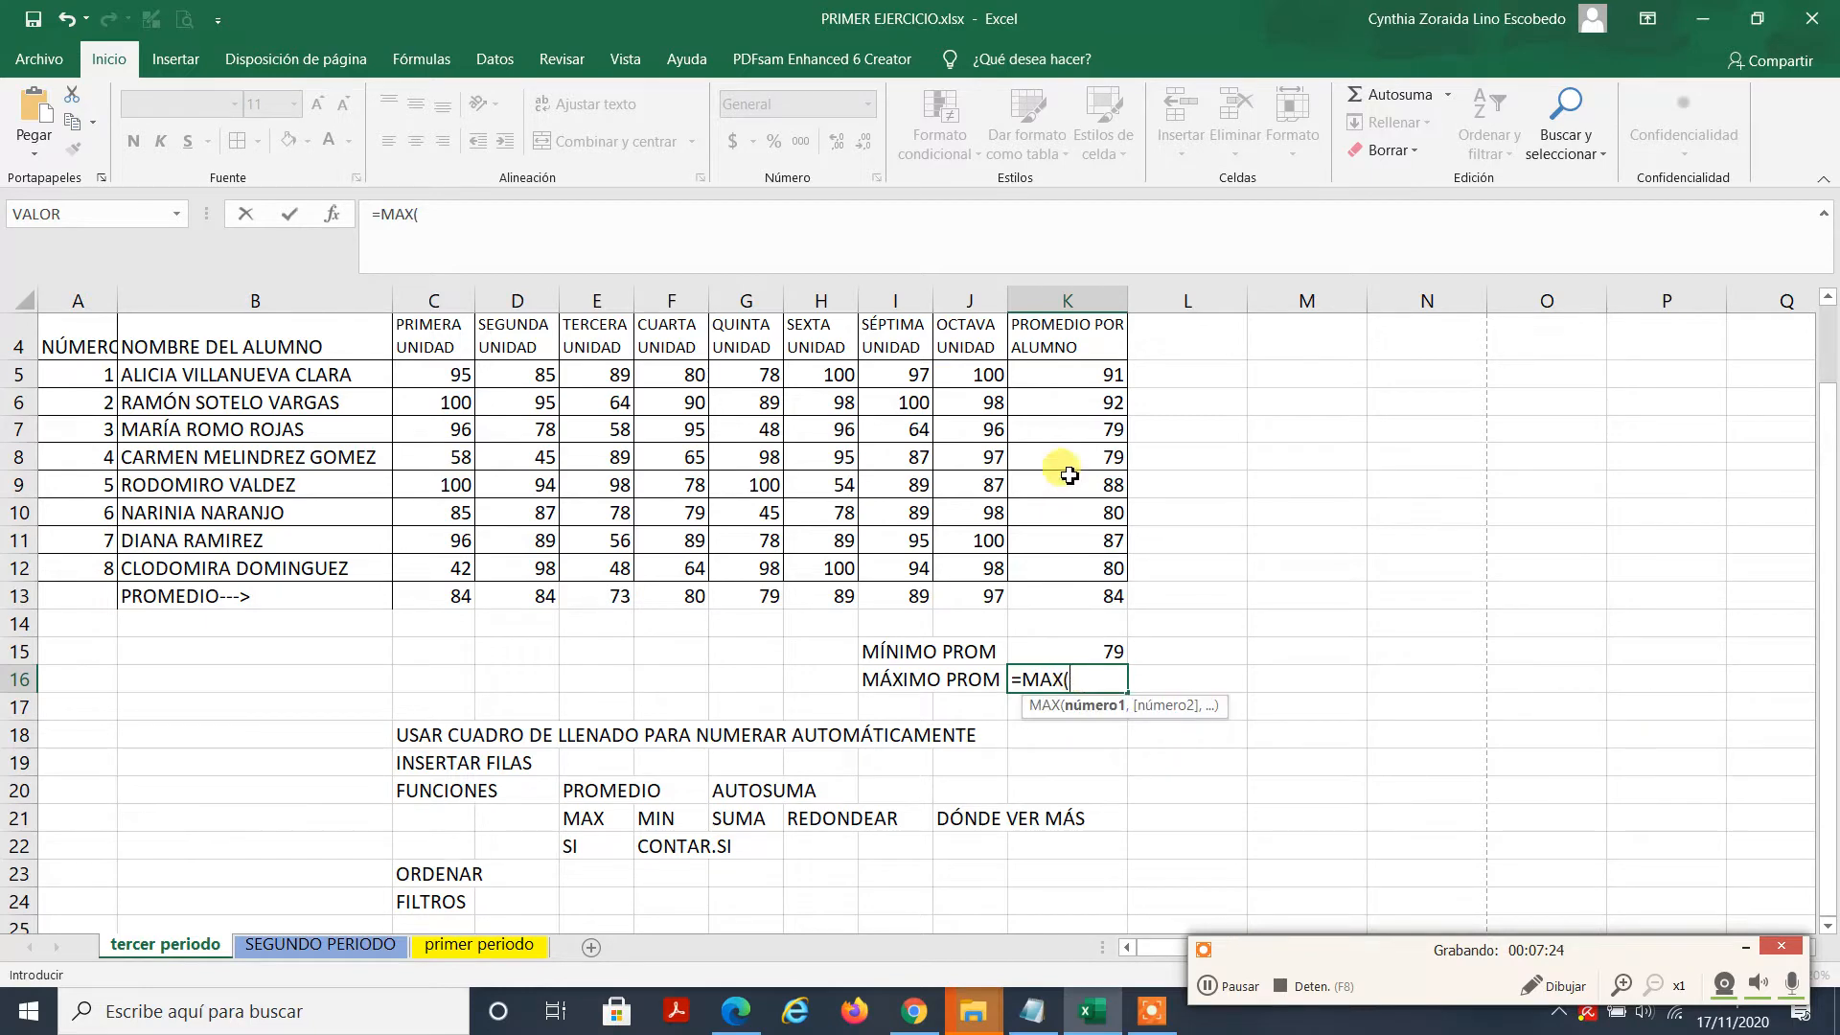
pyautogui.moveTo(1101, 376); pyautogui.dragTo(1099, 567)
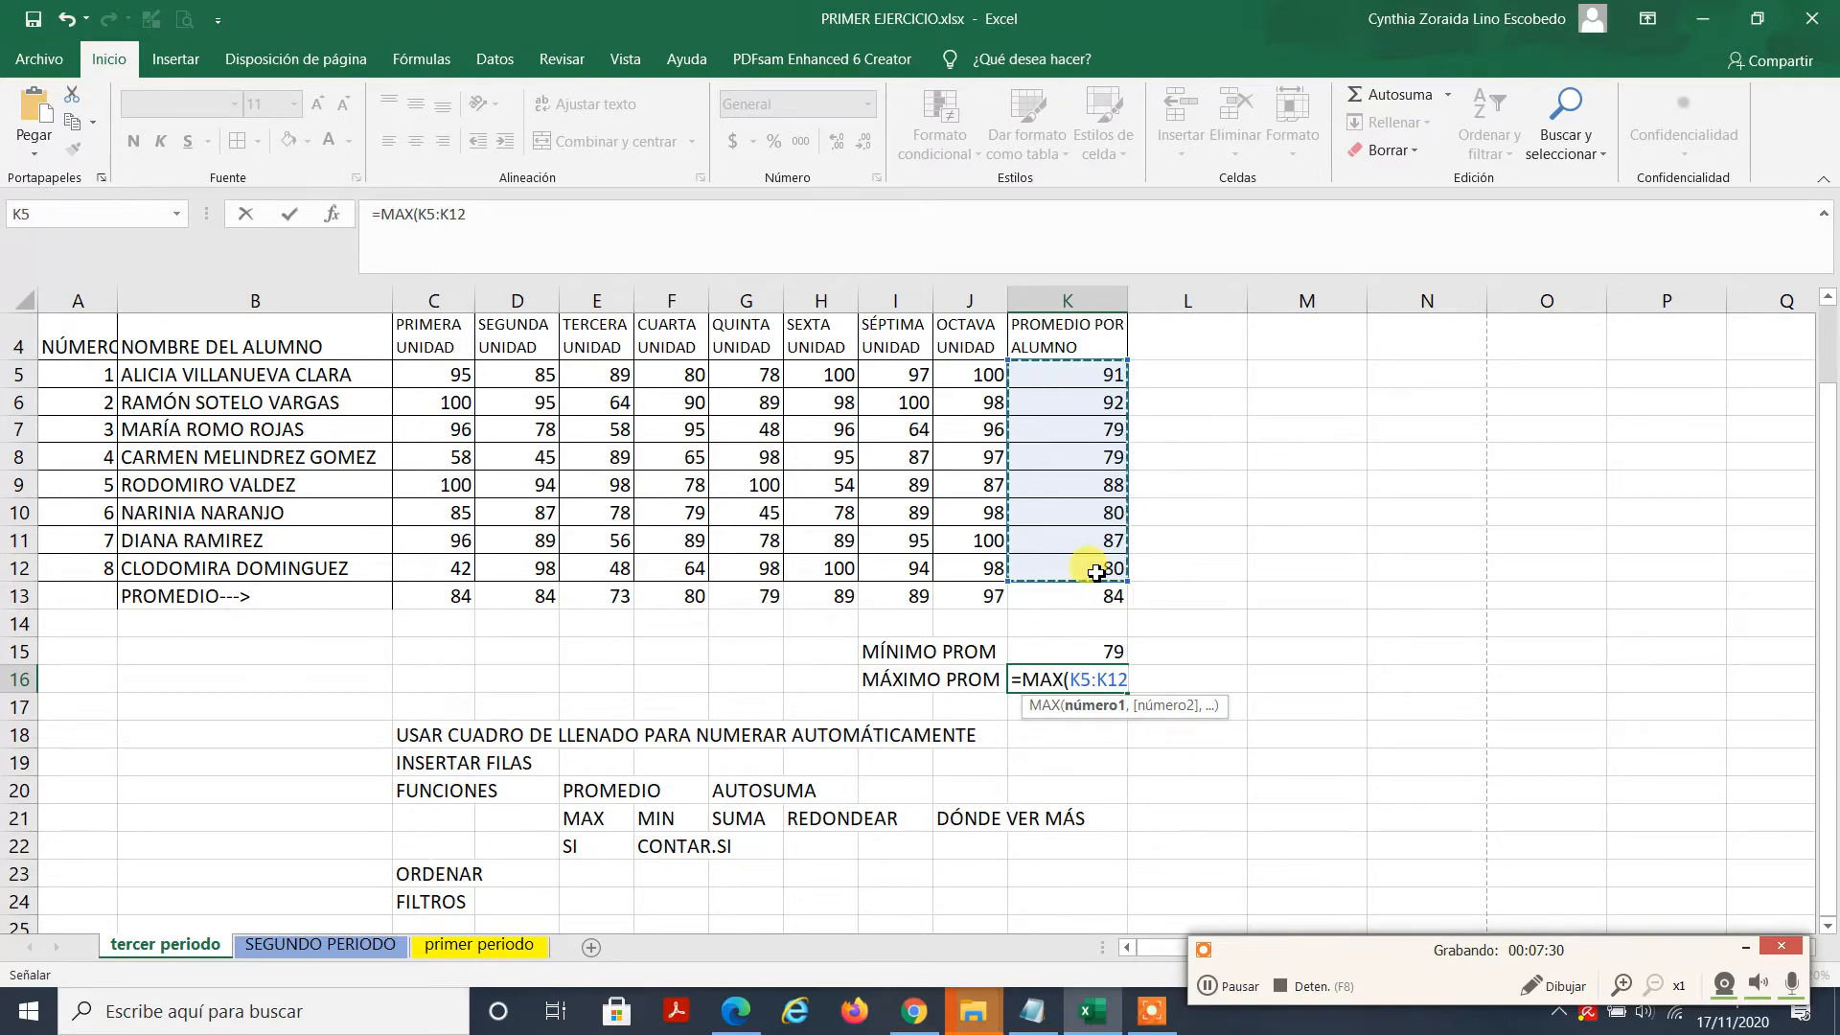
pyautogui.write(')')
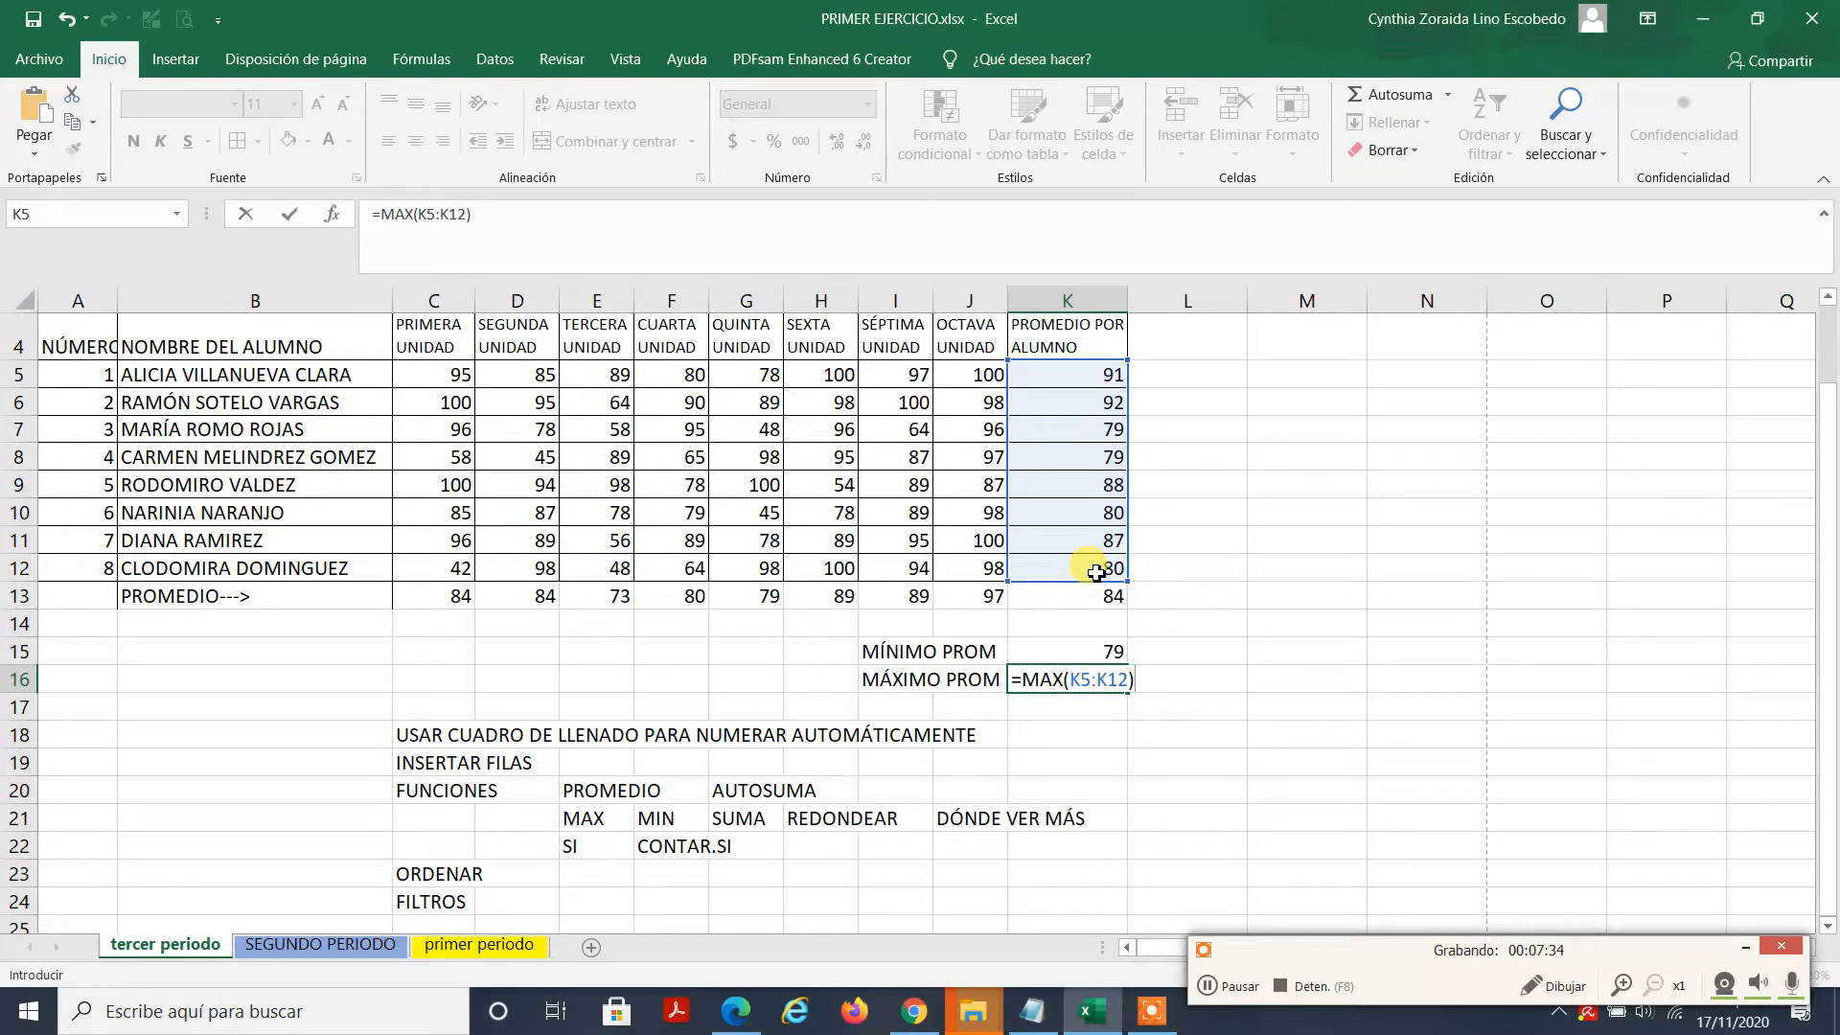
pyautogui.press('Return')
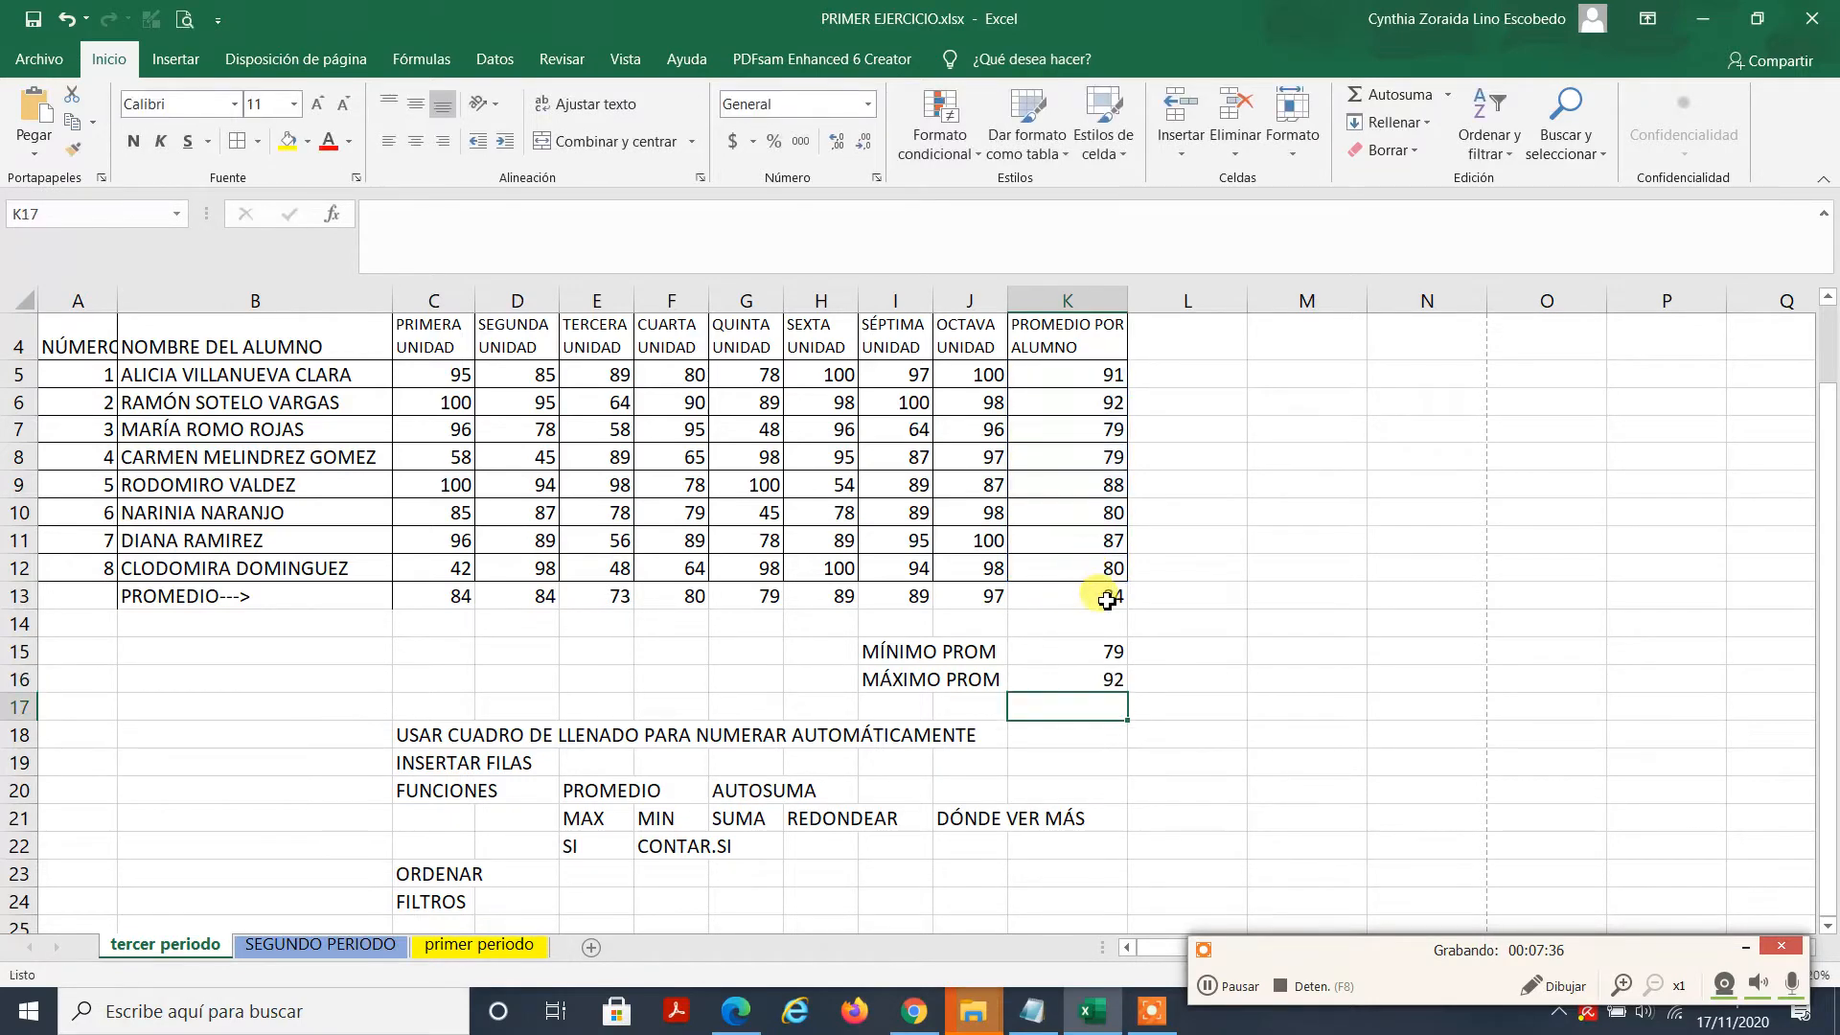
pyautogui.click(1107, 680)
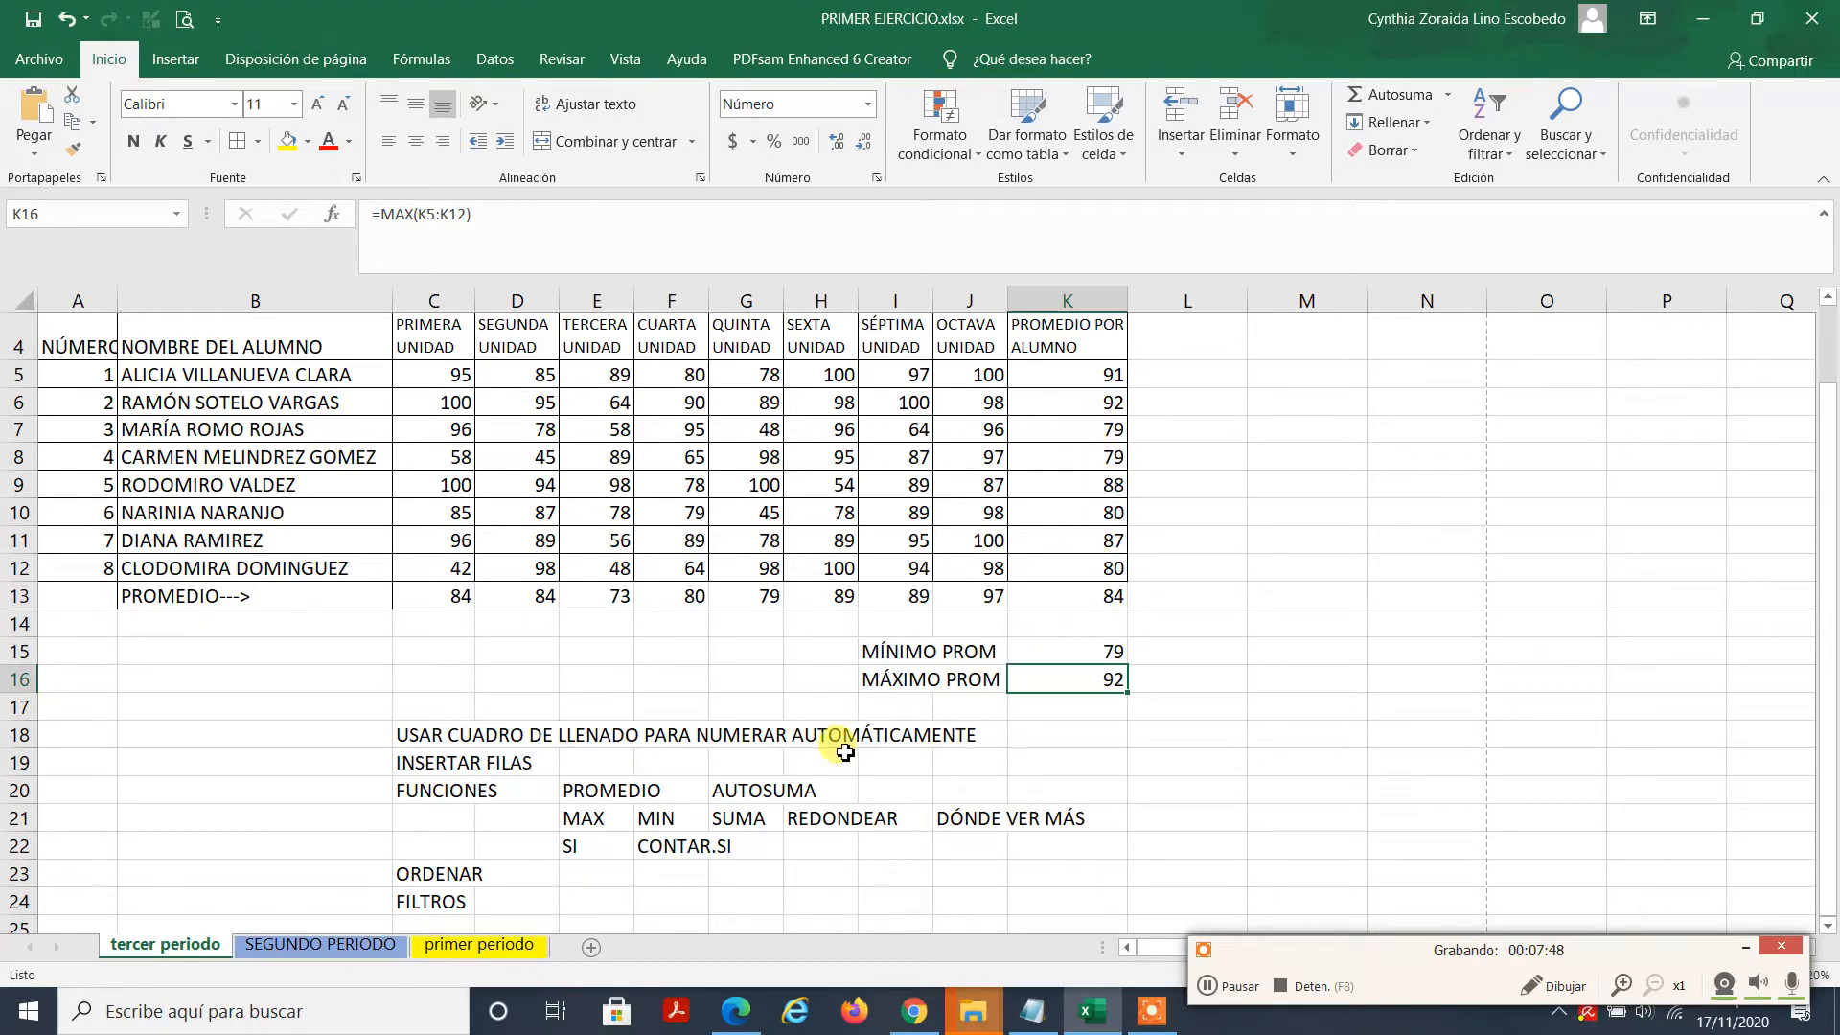
pyautogui.click(606, 822)
pyautogui.click(673, 817)
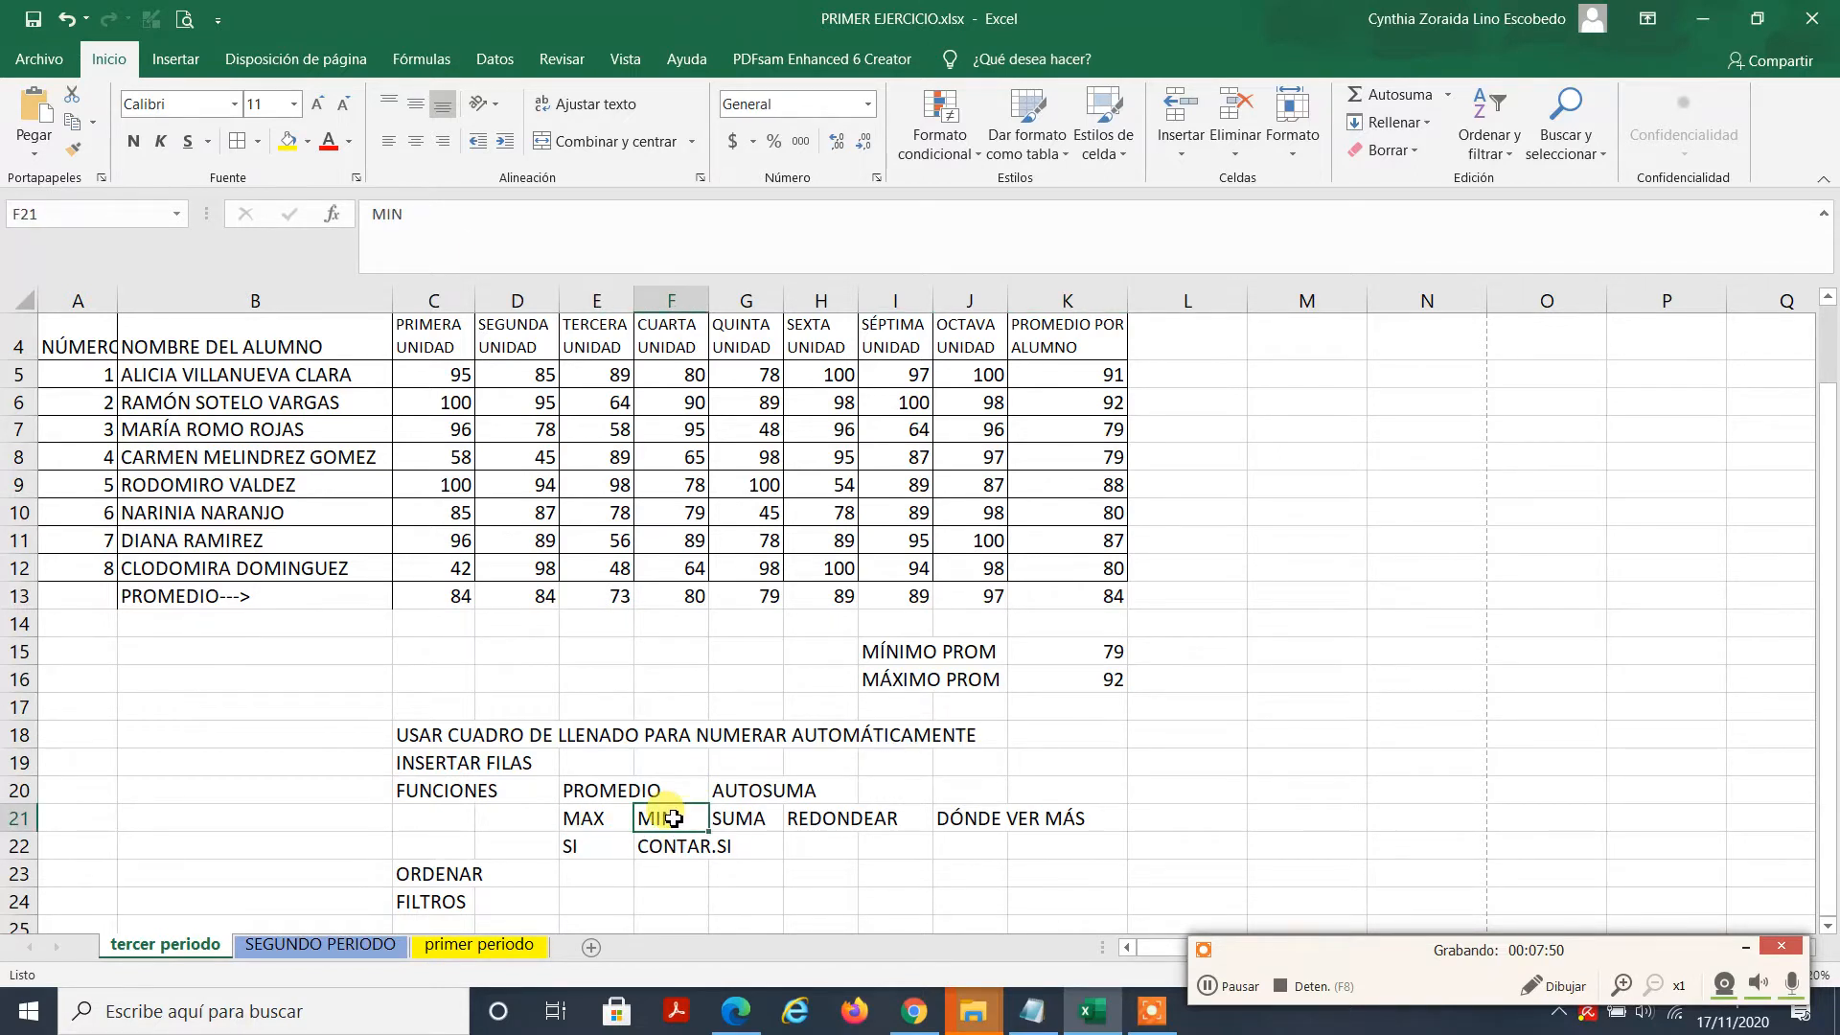
pyautogui.click(743, 822)
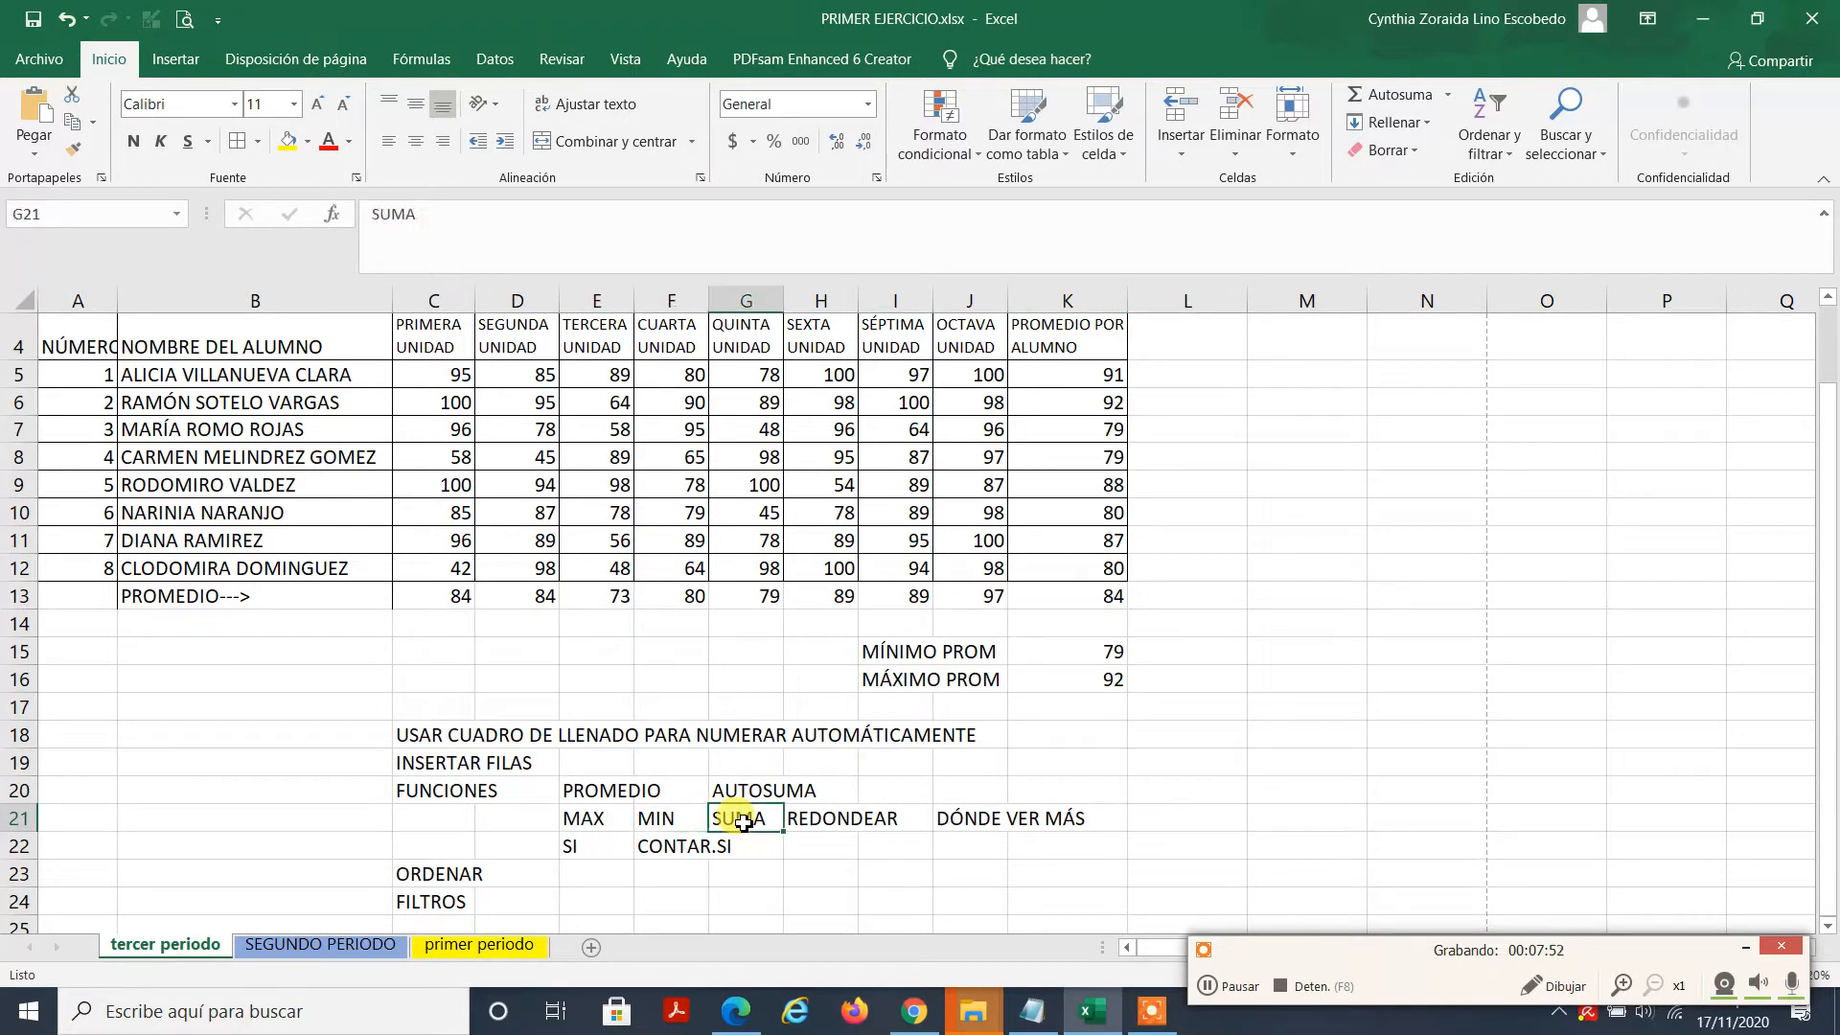
pyautogui.click(805, 819)
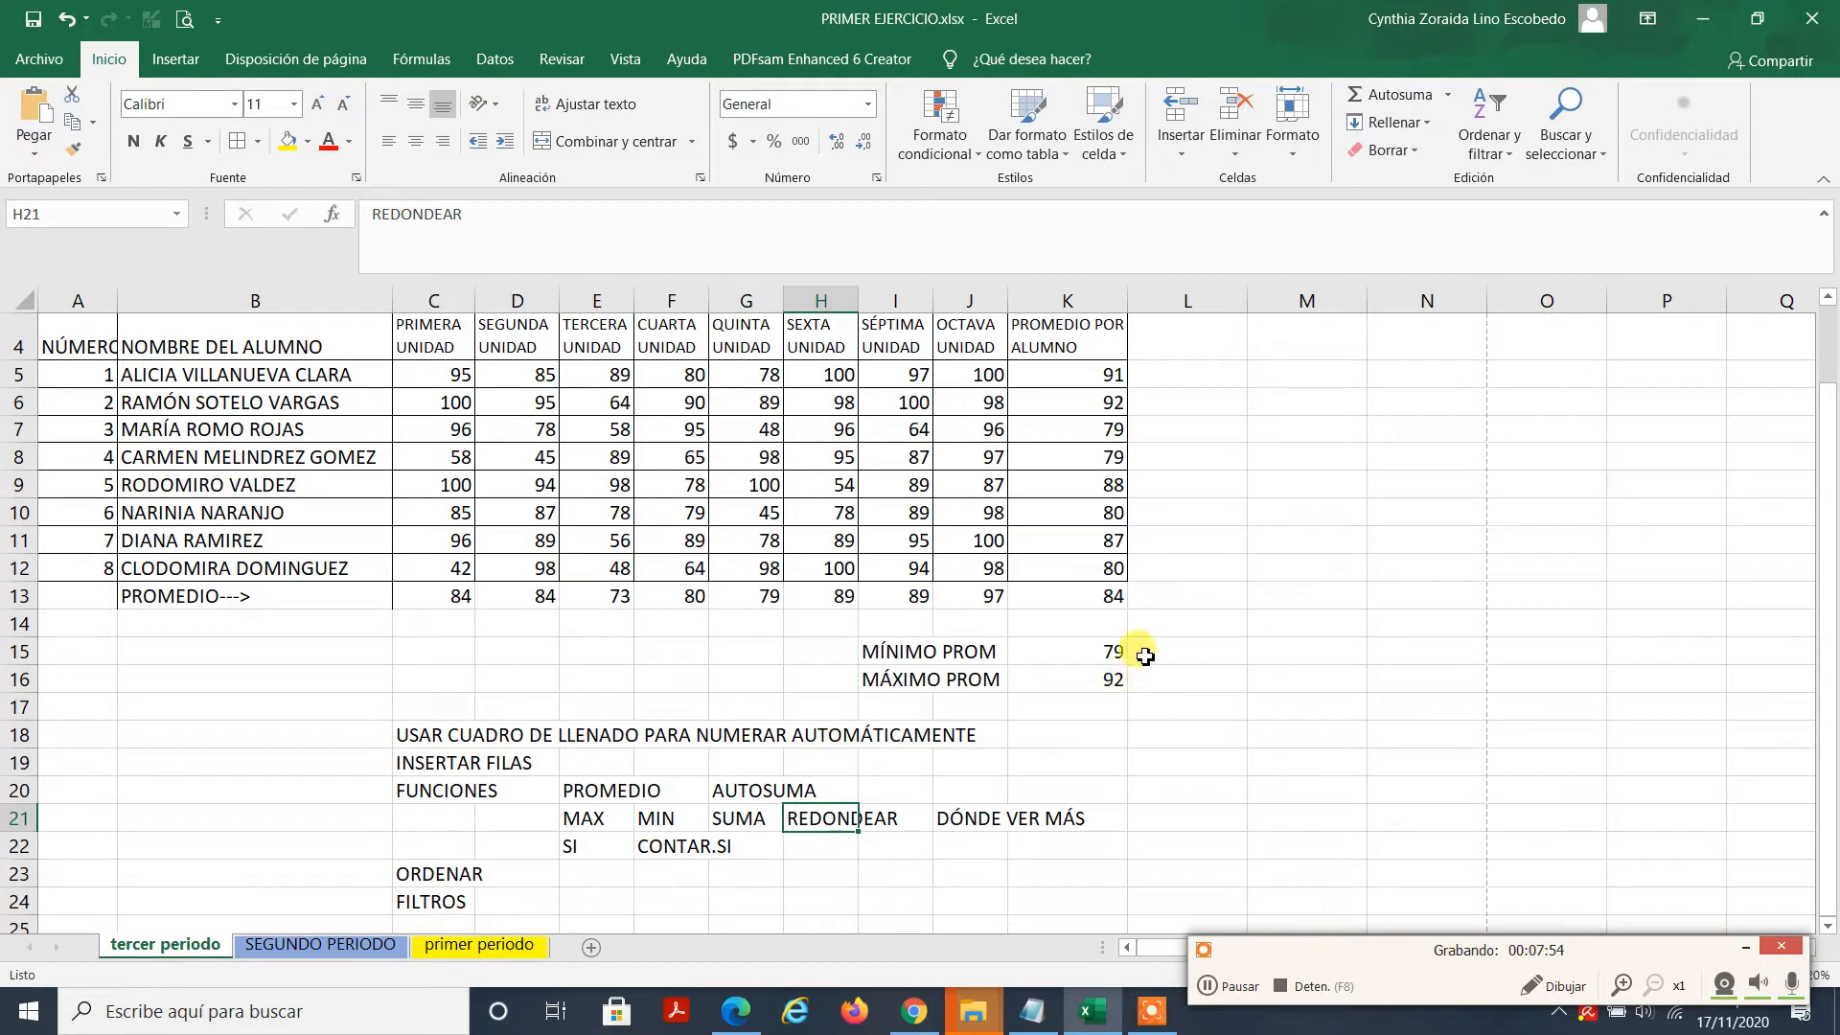
# Step: Increase the decimals of the minimum average in K15 to two places
pyautogui.click(1110, 654)
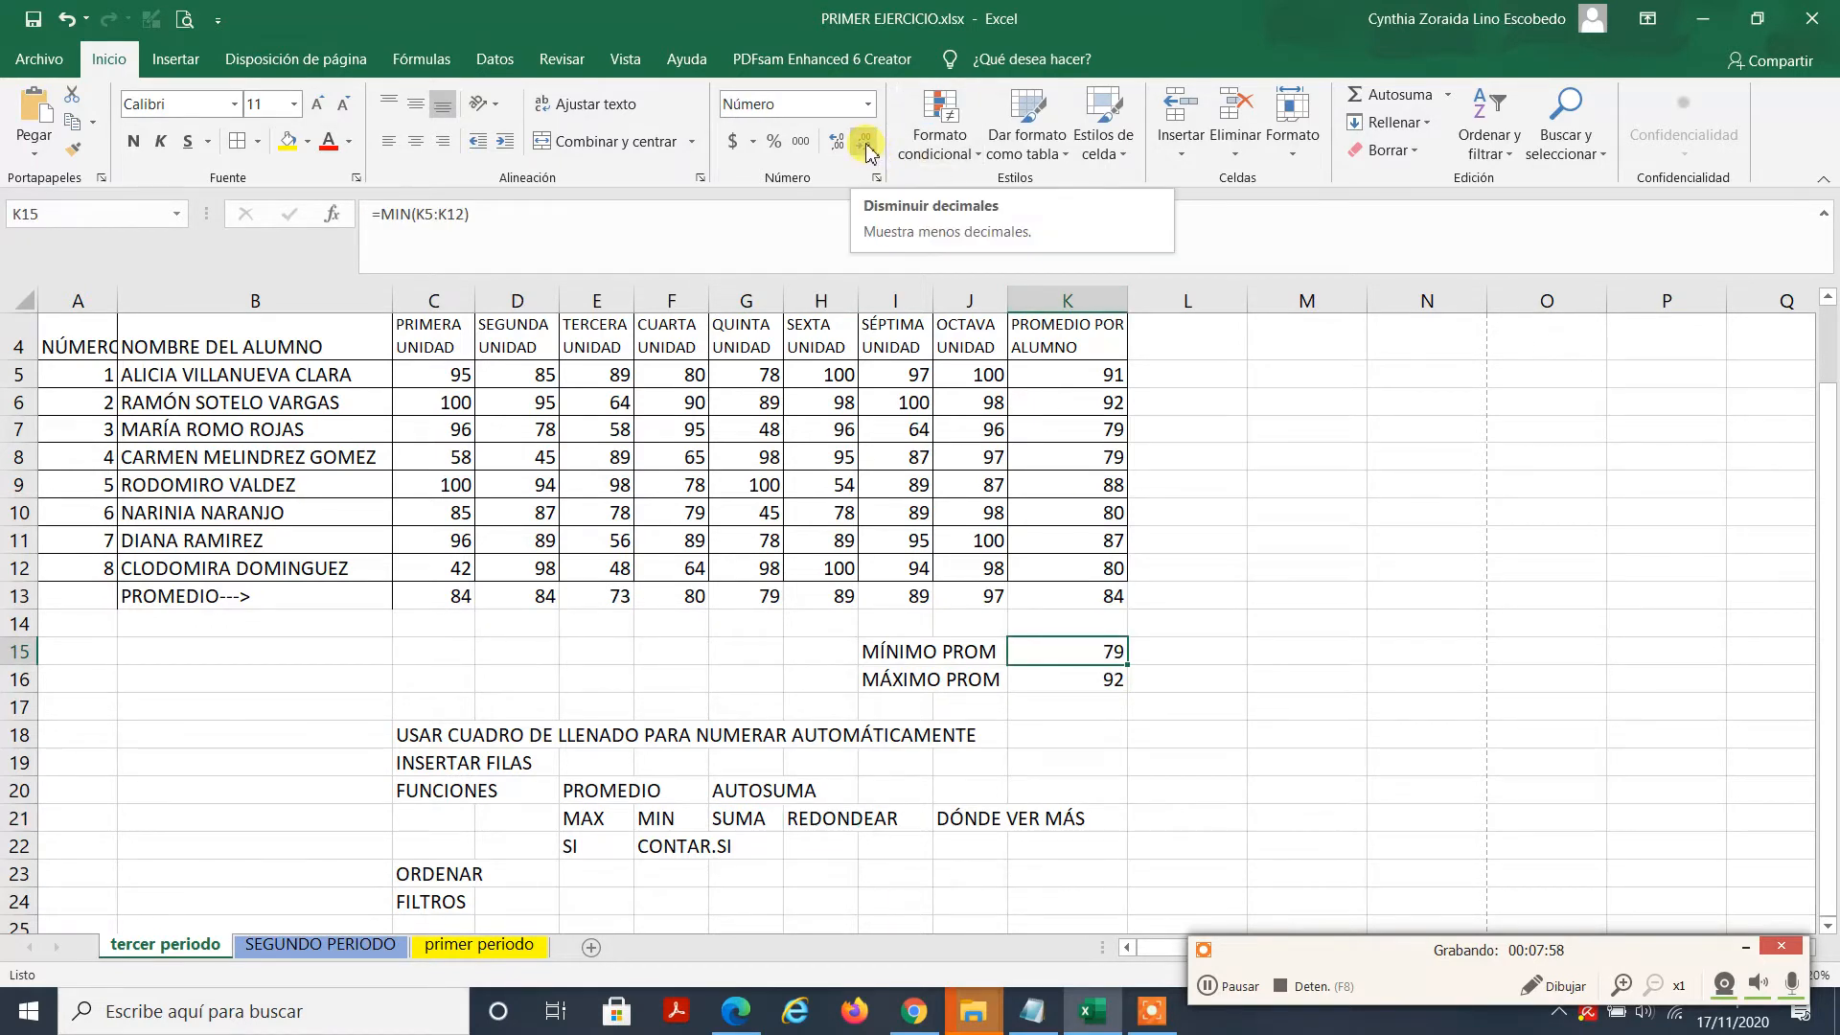
pyautogui.click(837, 146)
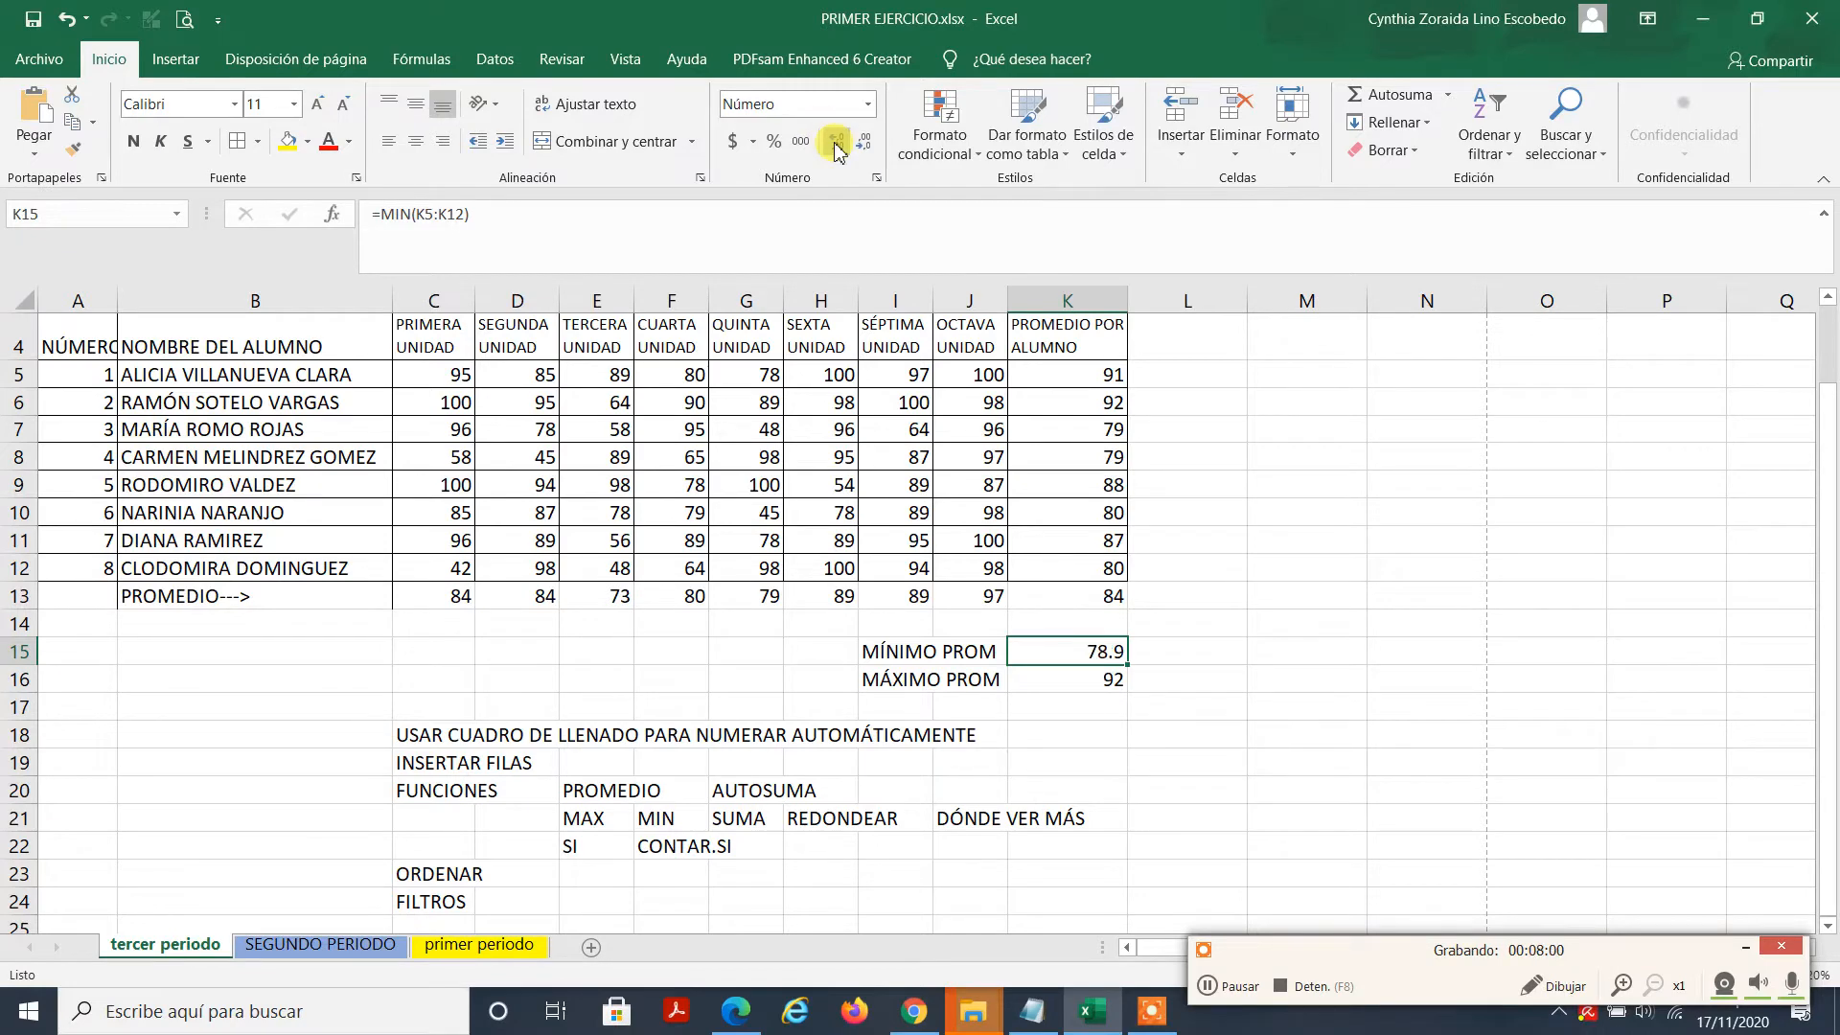
pyautogui.click(837, 148)
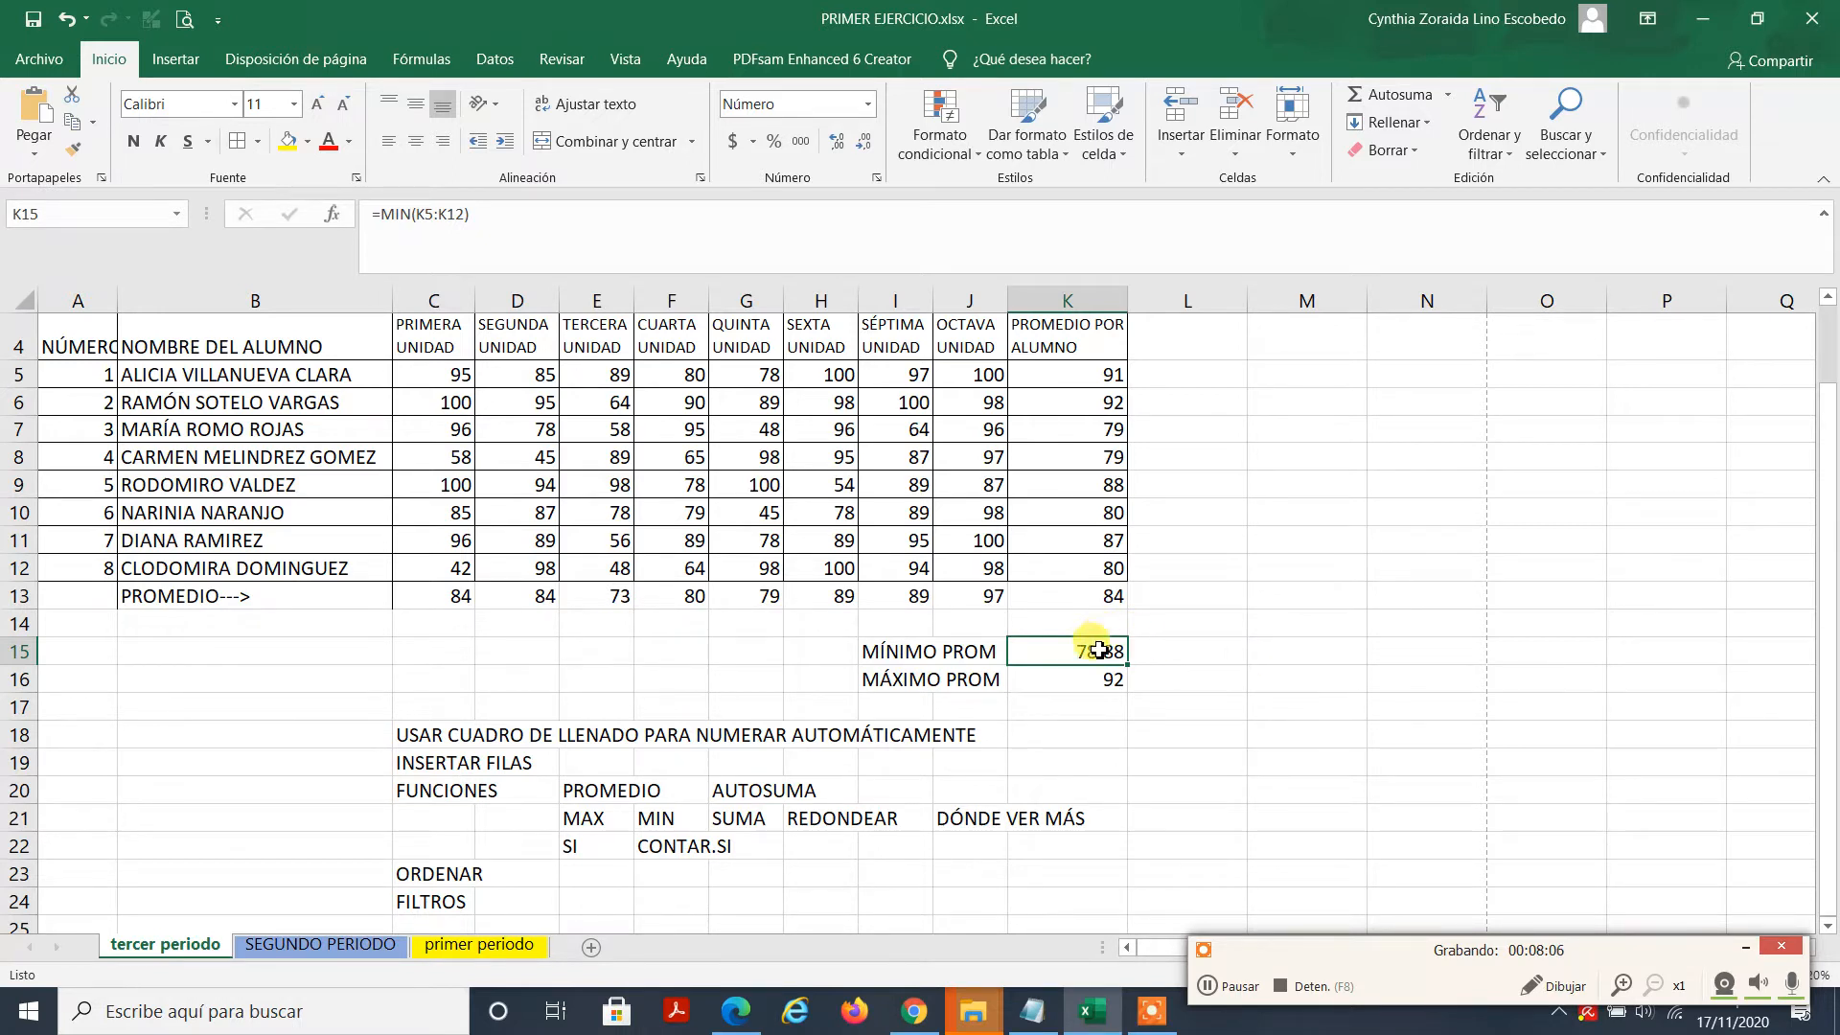
# Step: Enter the label REDONDEAR A 1 DECIMAL in cell L15, beside the minimum average
pyautogui.click(1215, 653)
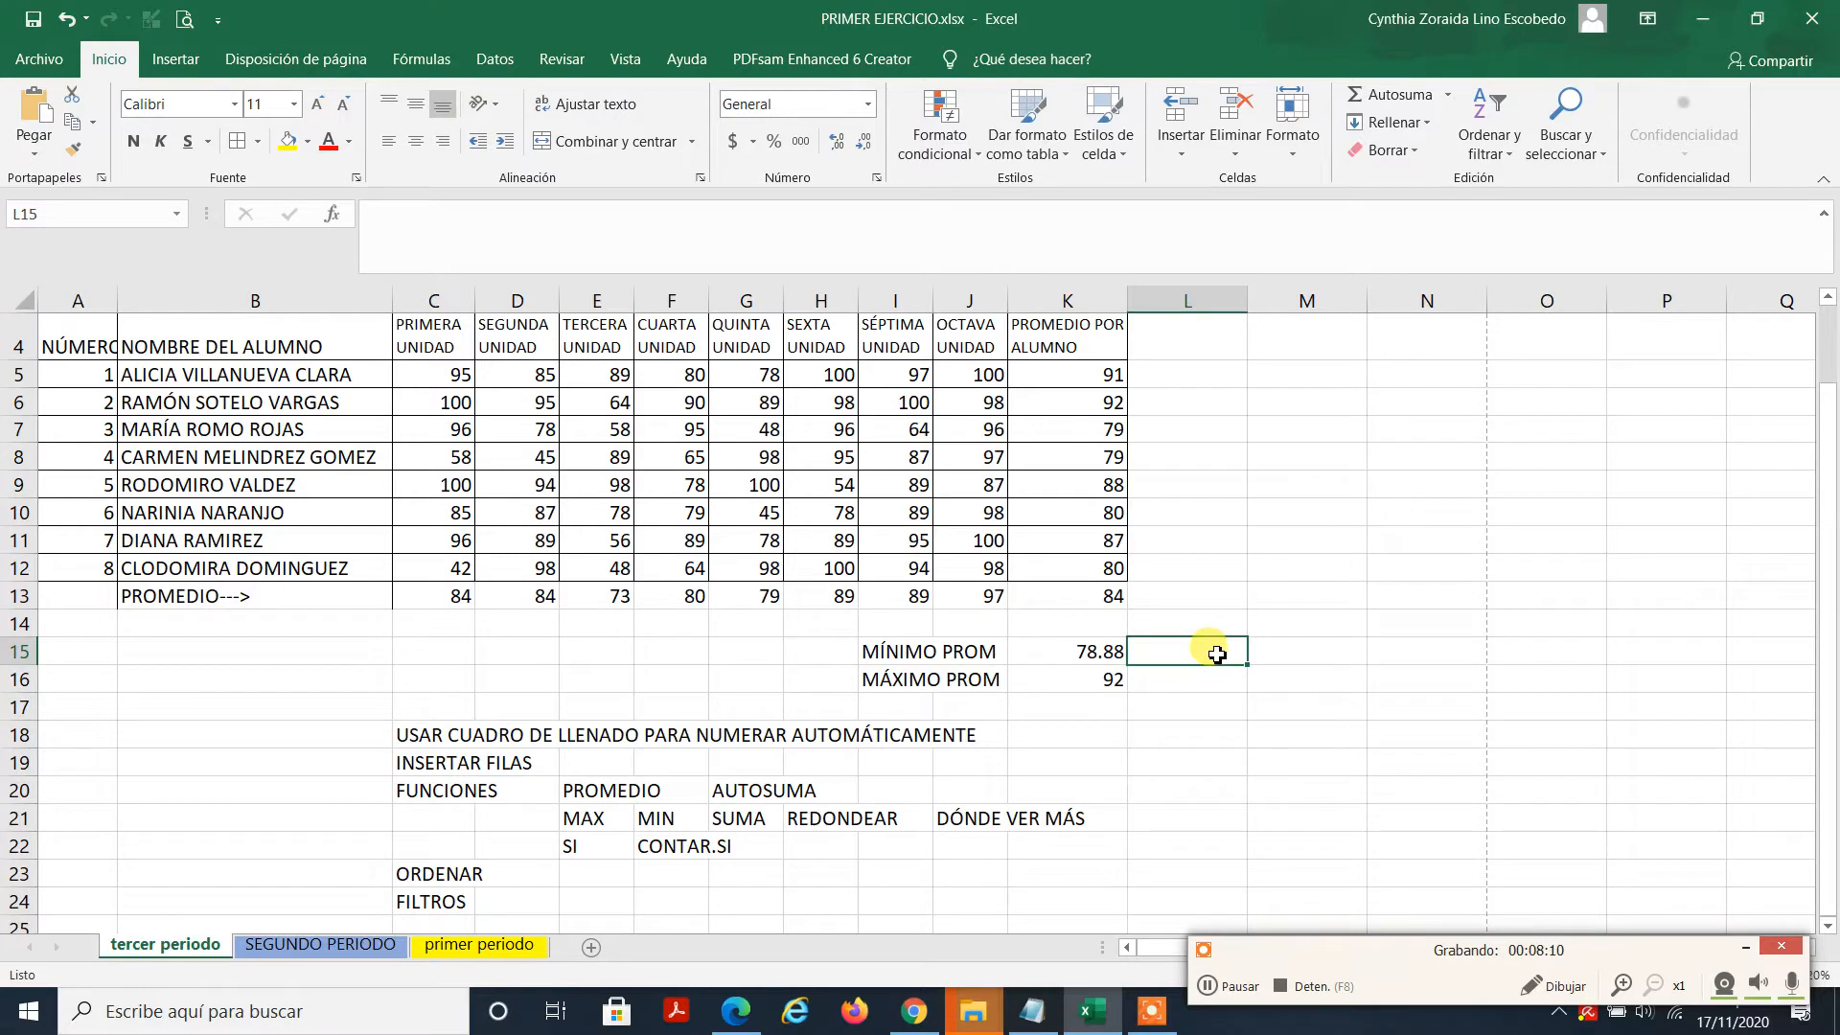
pyautogui.write('REDONDEAR A 1 DECI')
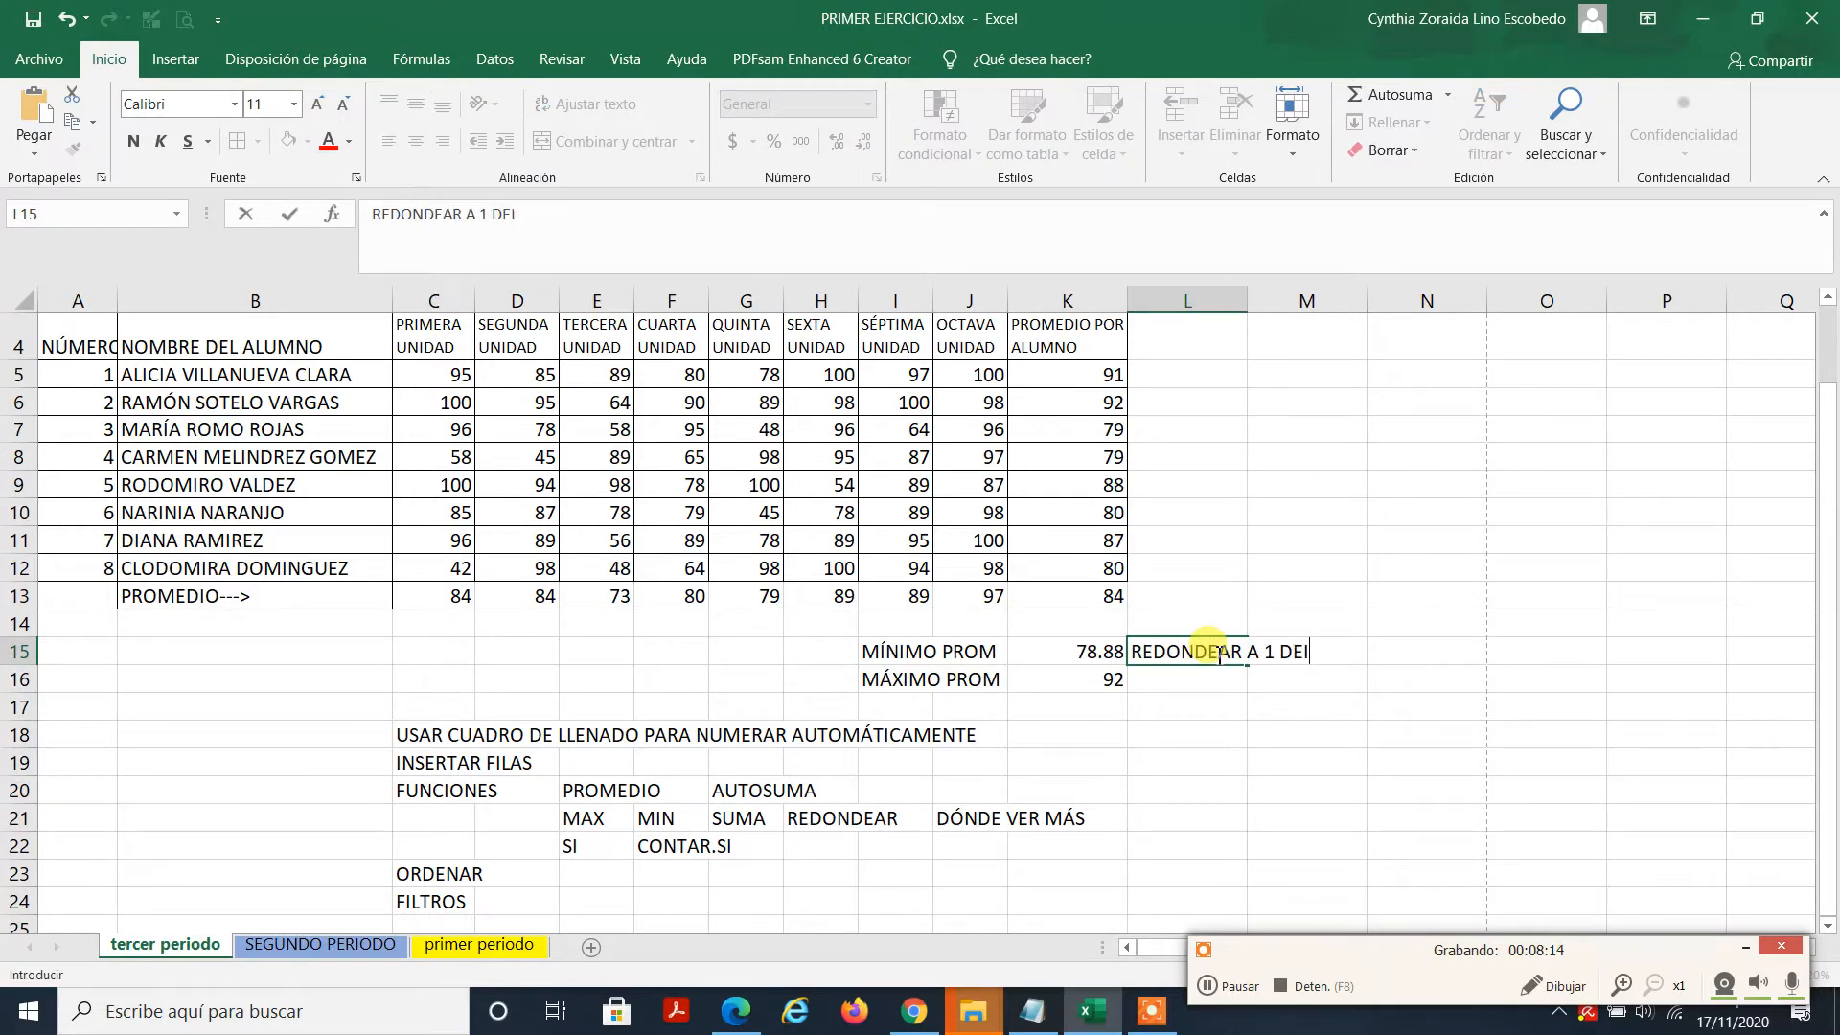
pyautogui.write('MAL')
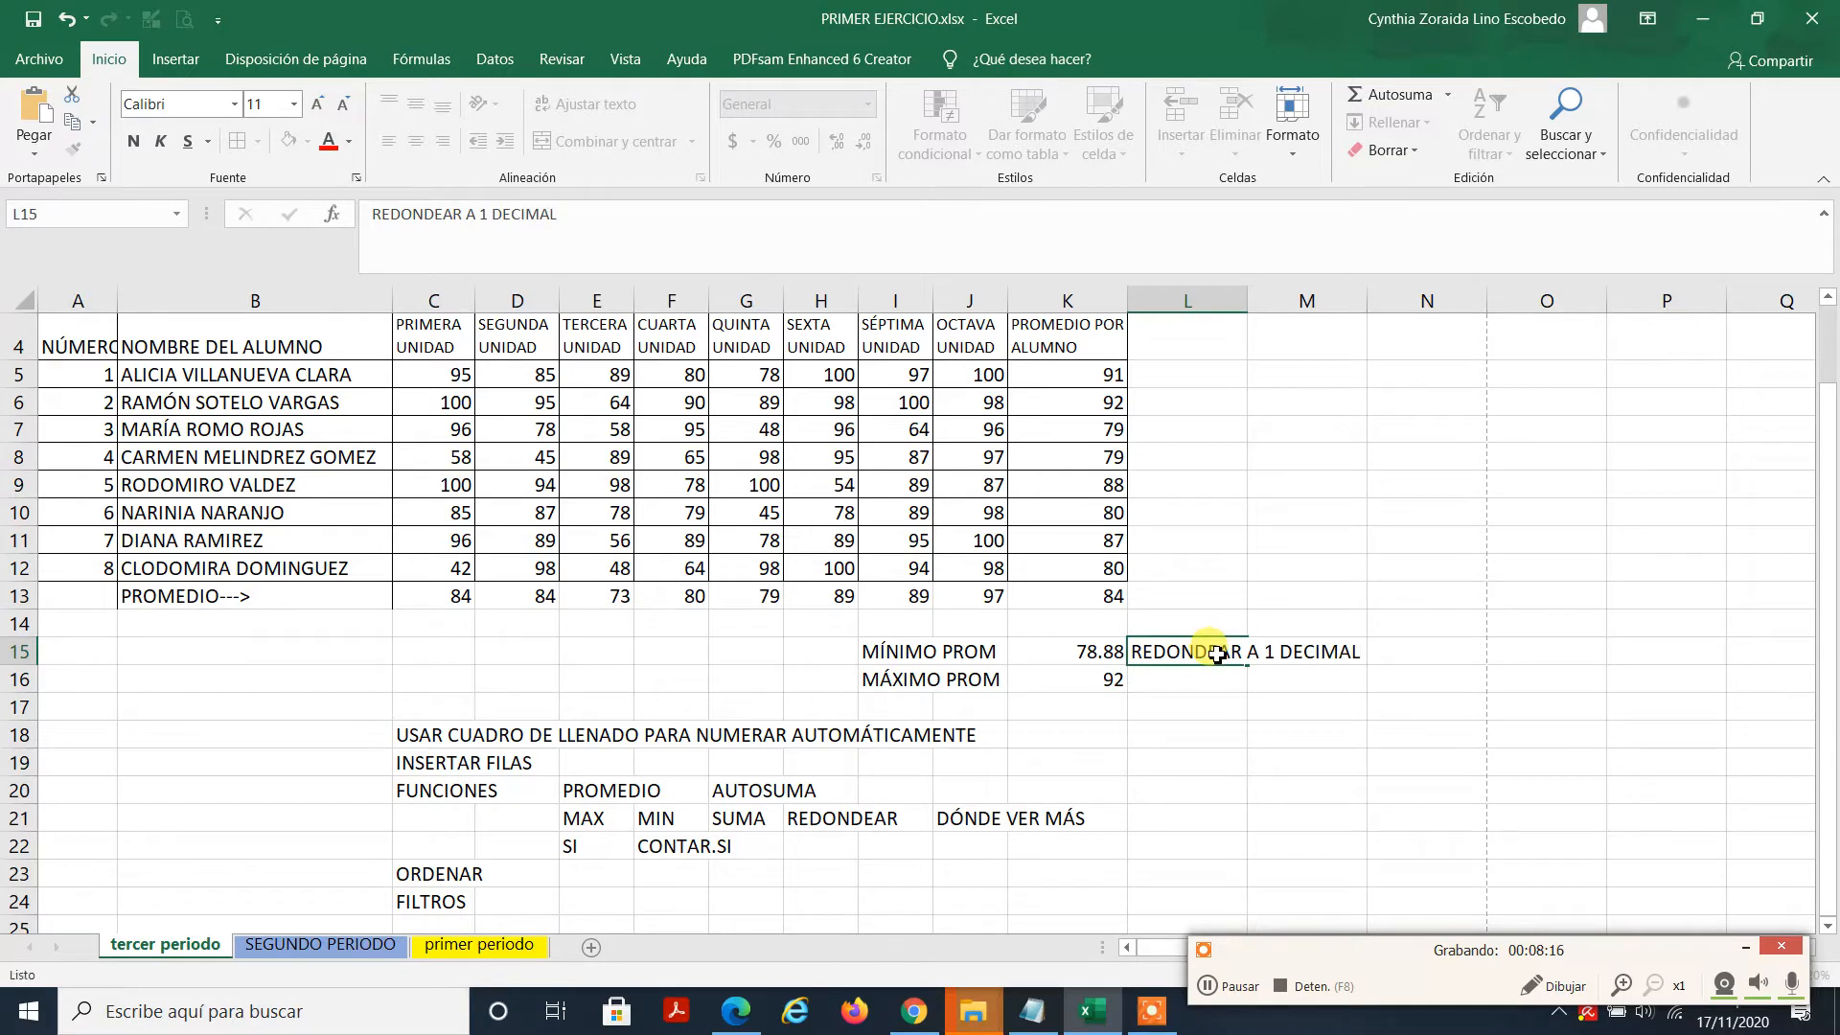
# Step: Begin a formula in cell N15, beside the REDONDEAR A 1 DECIMAL label
pyautogui.press('Tab')
pyautogui.press('Tab')
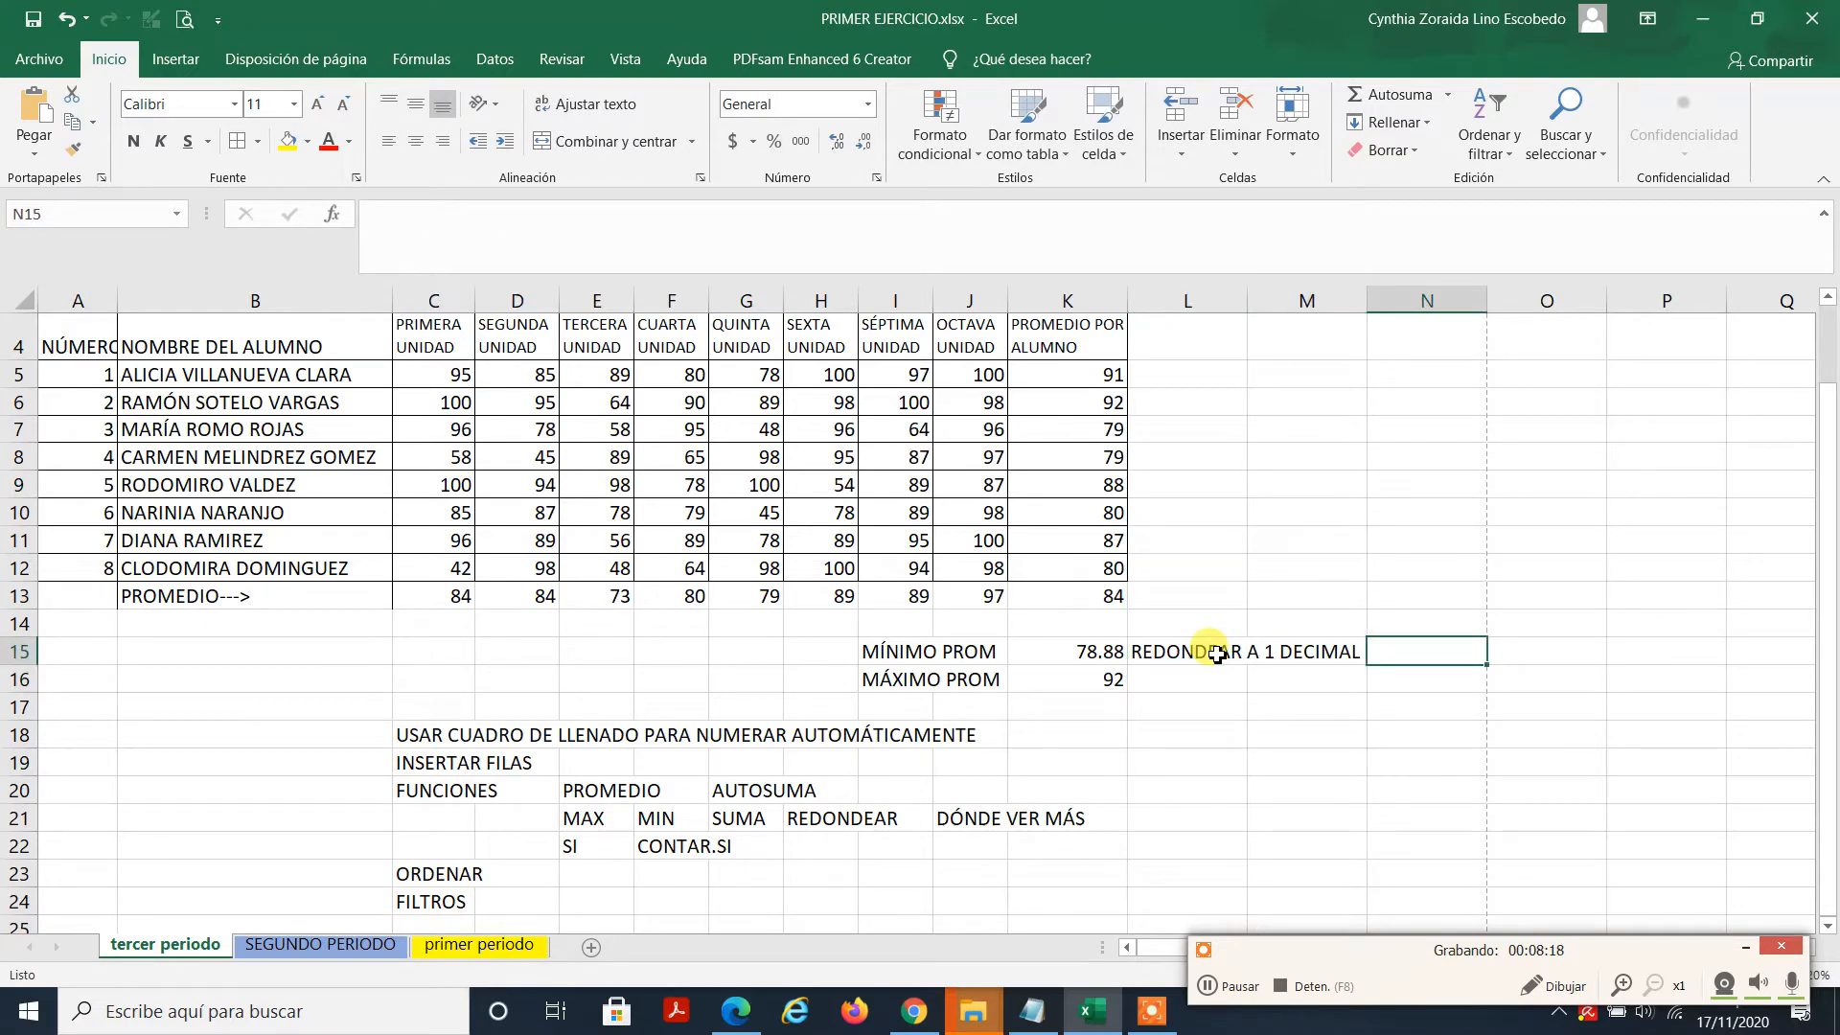
pyautogui.write('=')
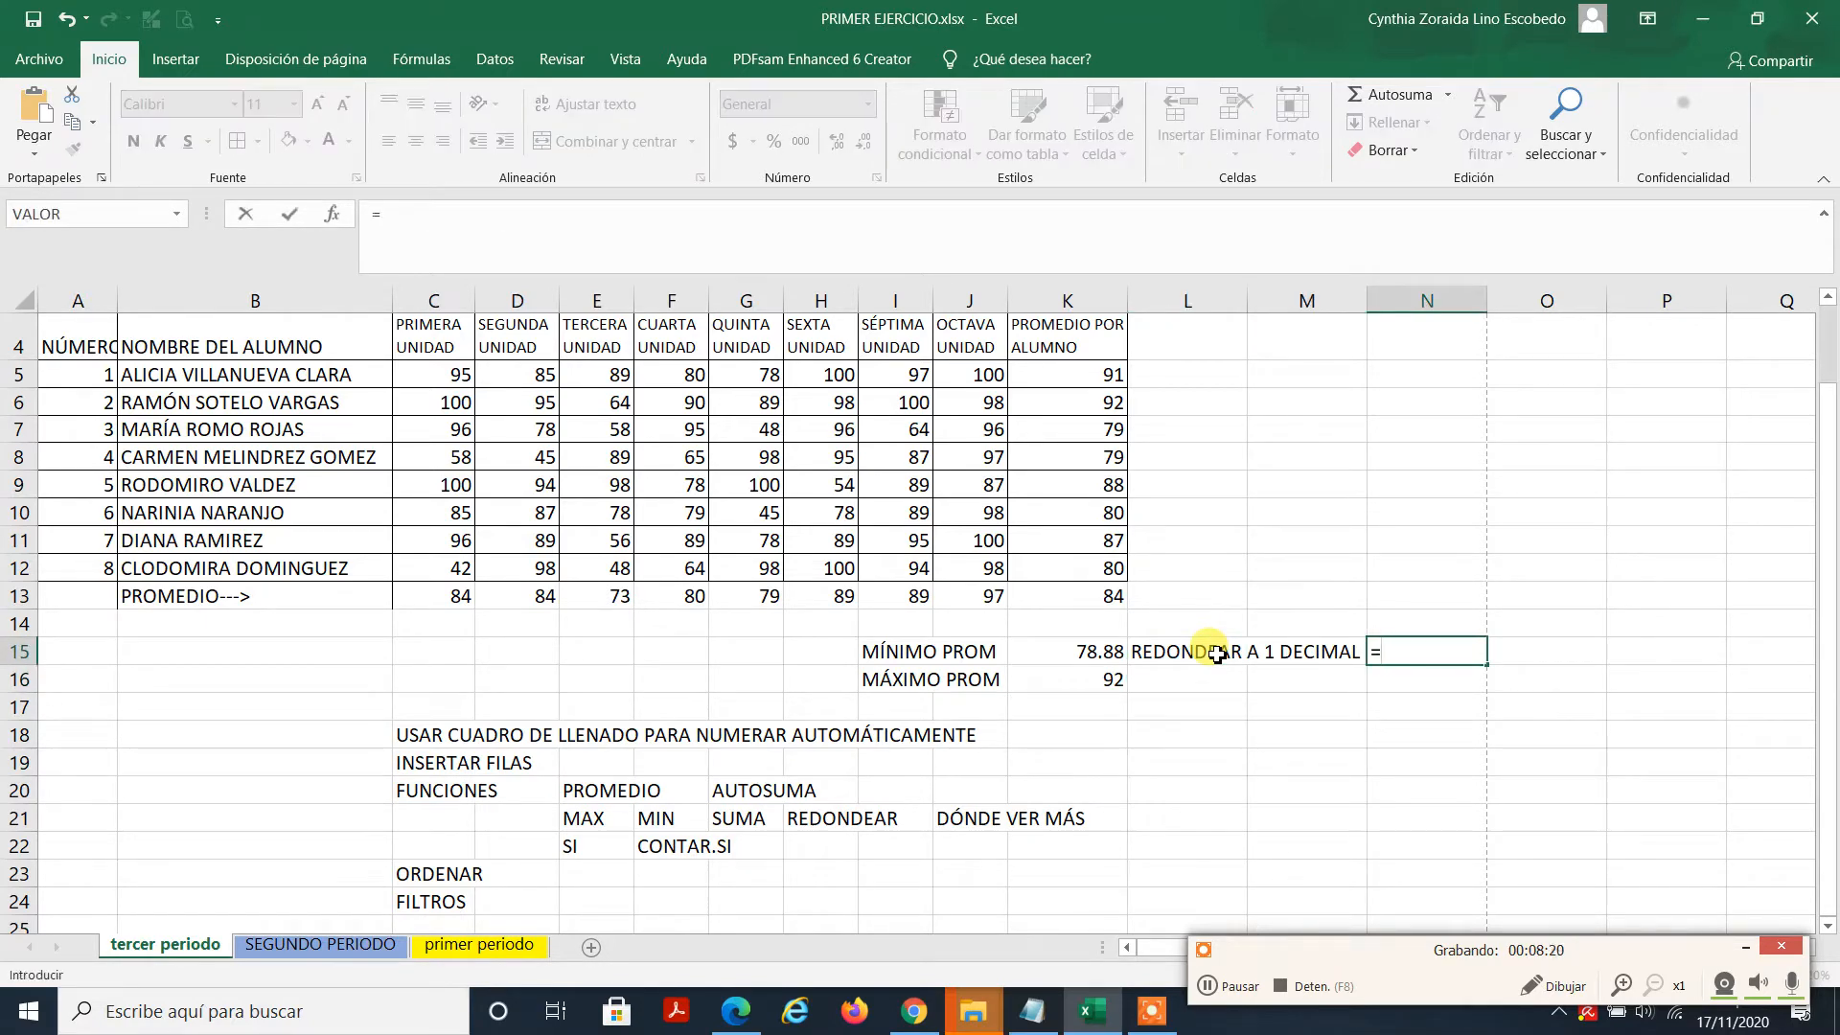
pyautogui.press('Escape')
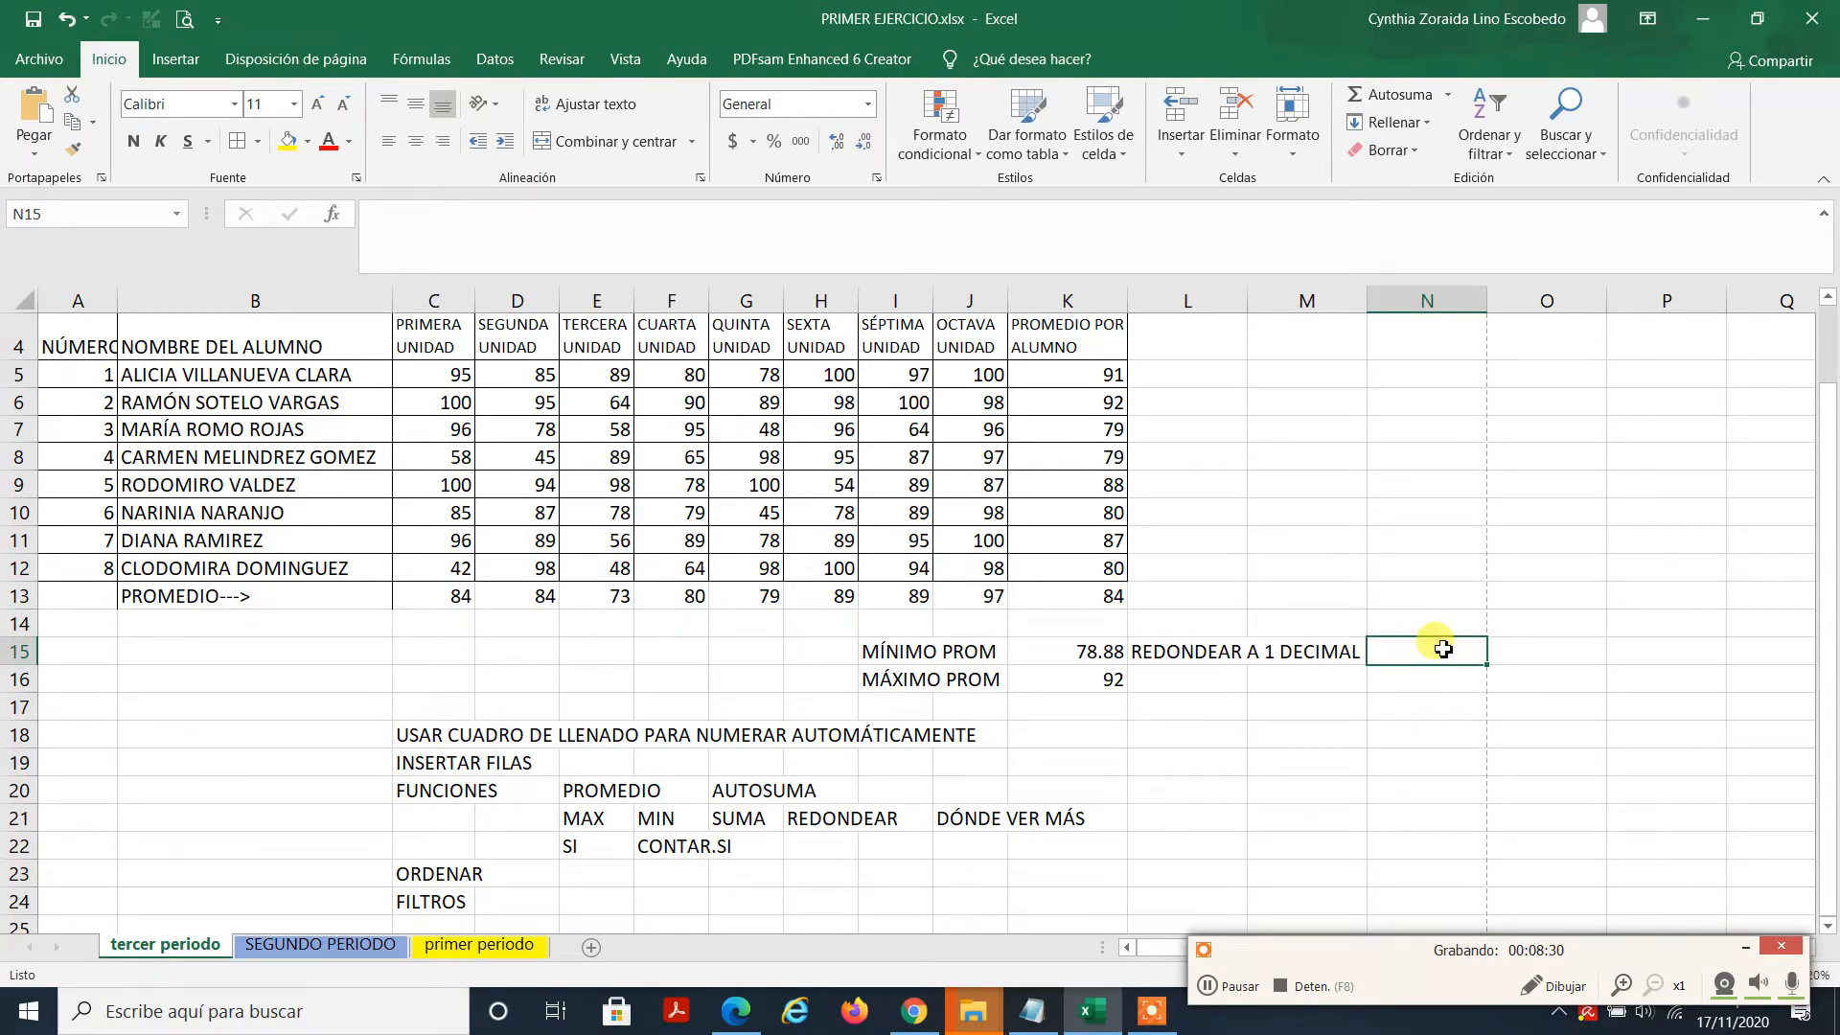
pyautogui.write('=')
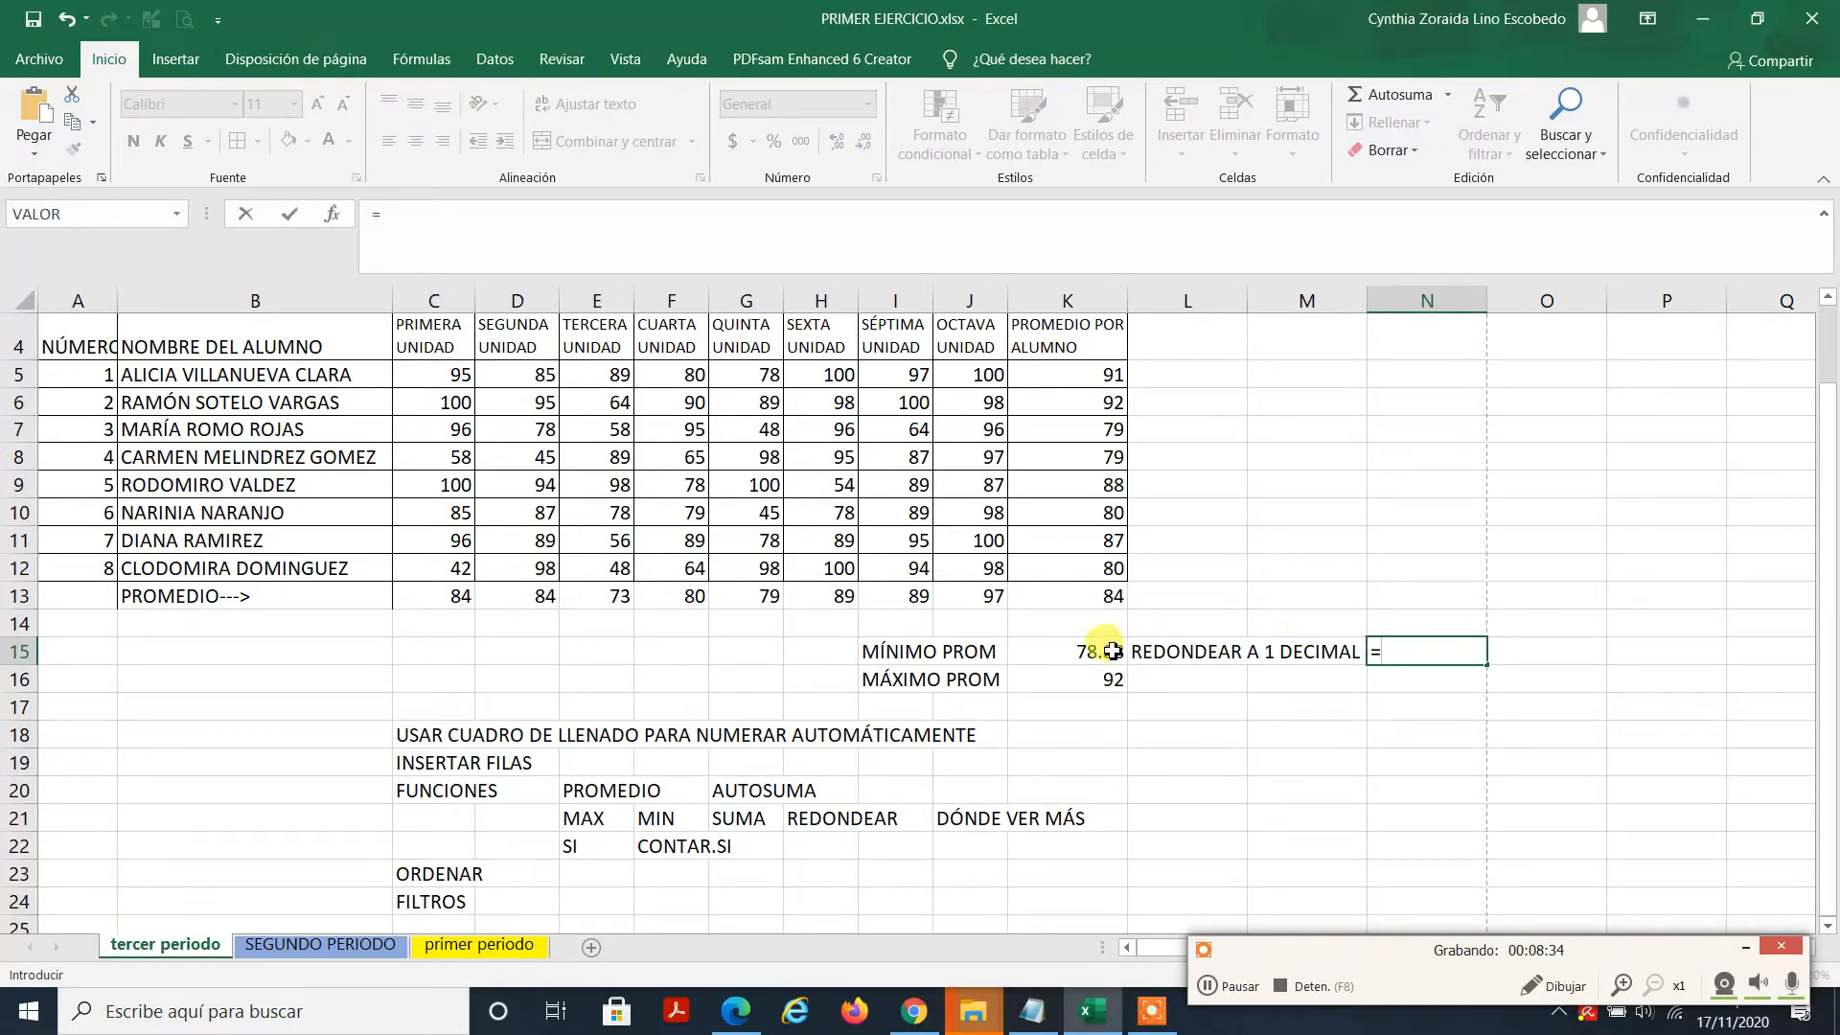
pyautogui.click(1081, 652)
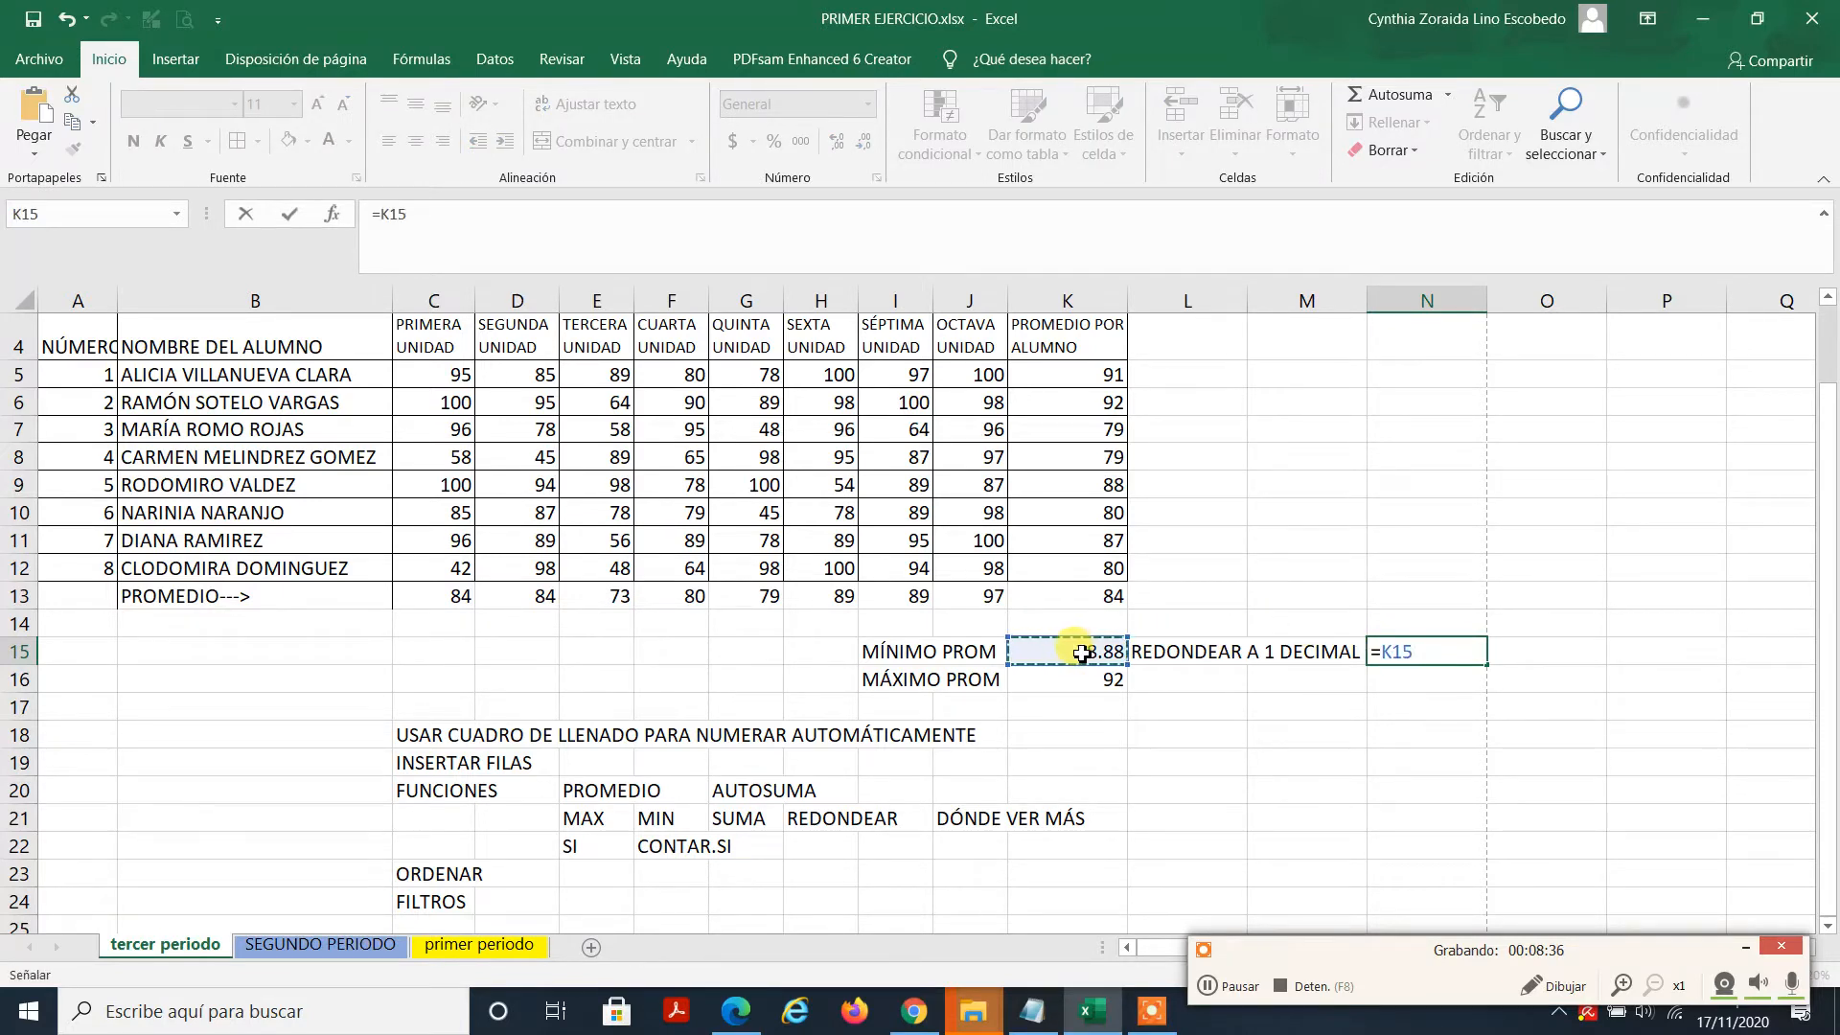
pyautogui.click(1426, 664)
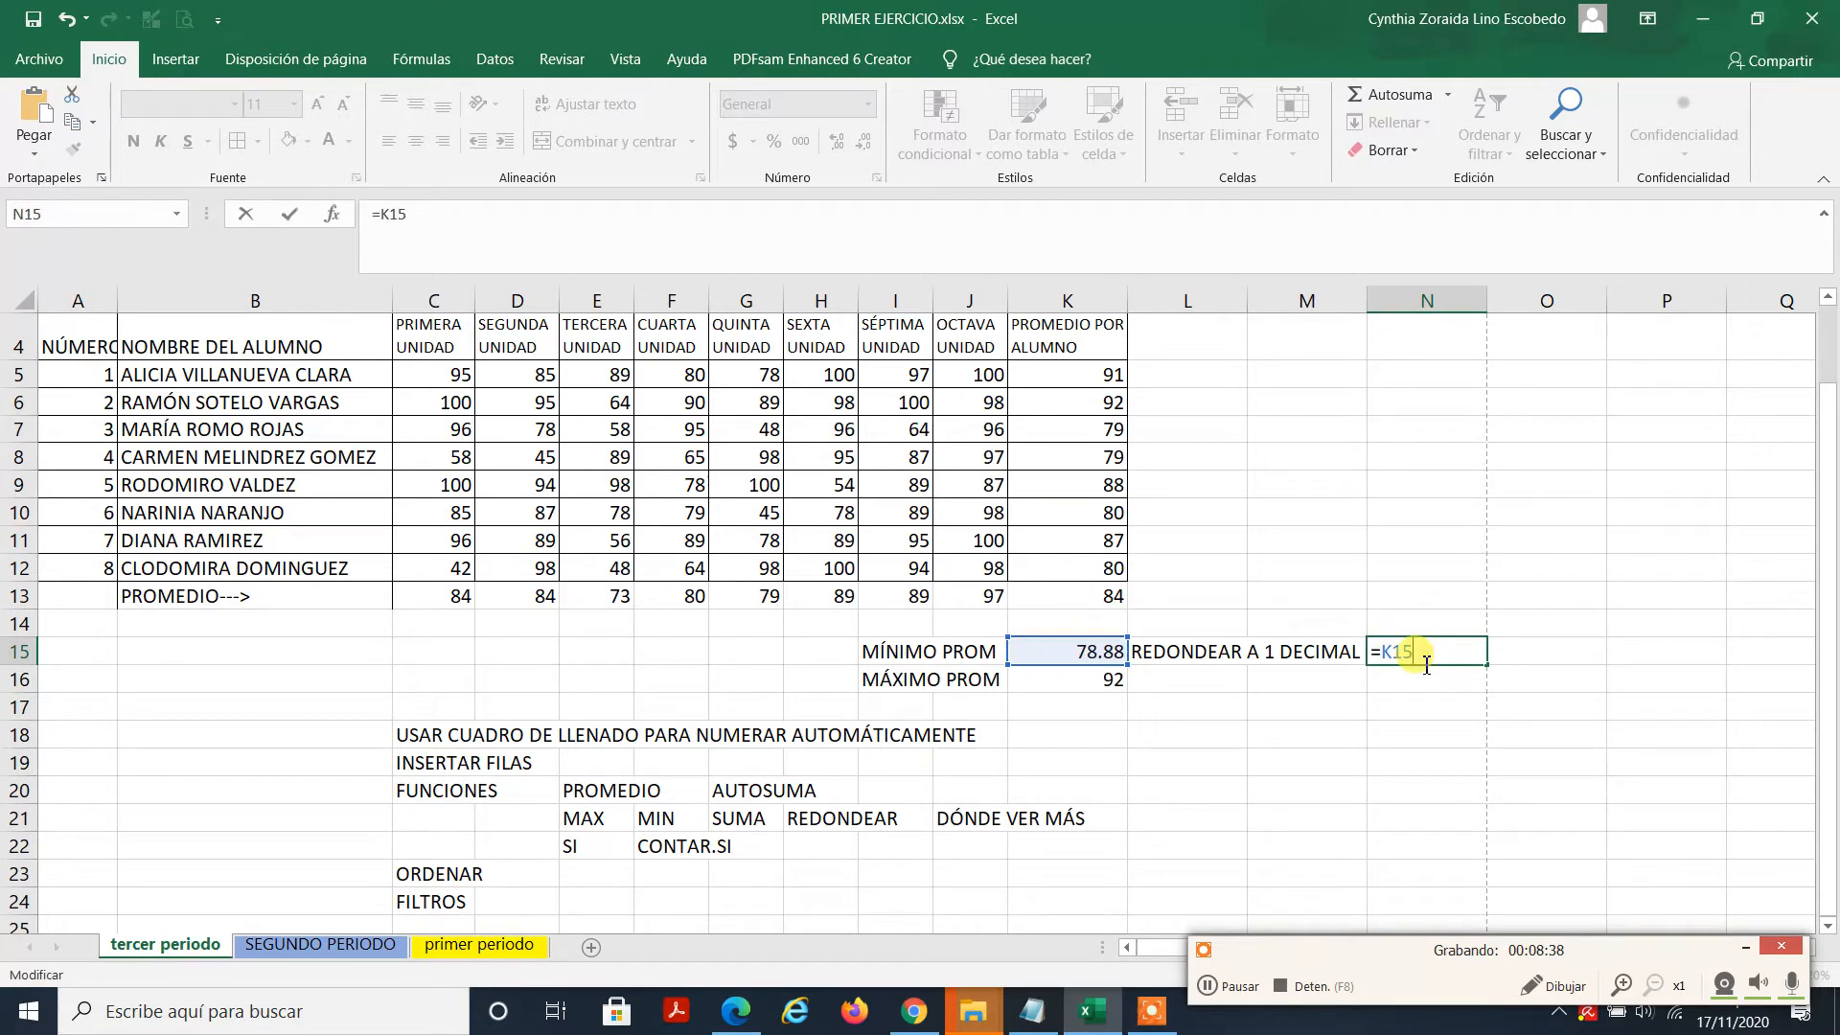
pyautogui.press('BackSpace')
pyautogui.press('BackSpace')
pyautogui.press('BackSpace')
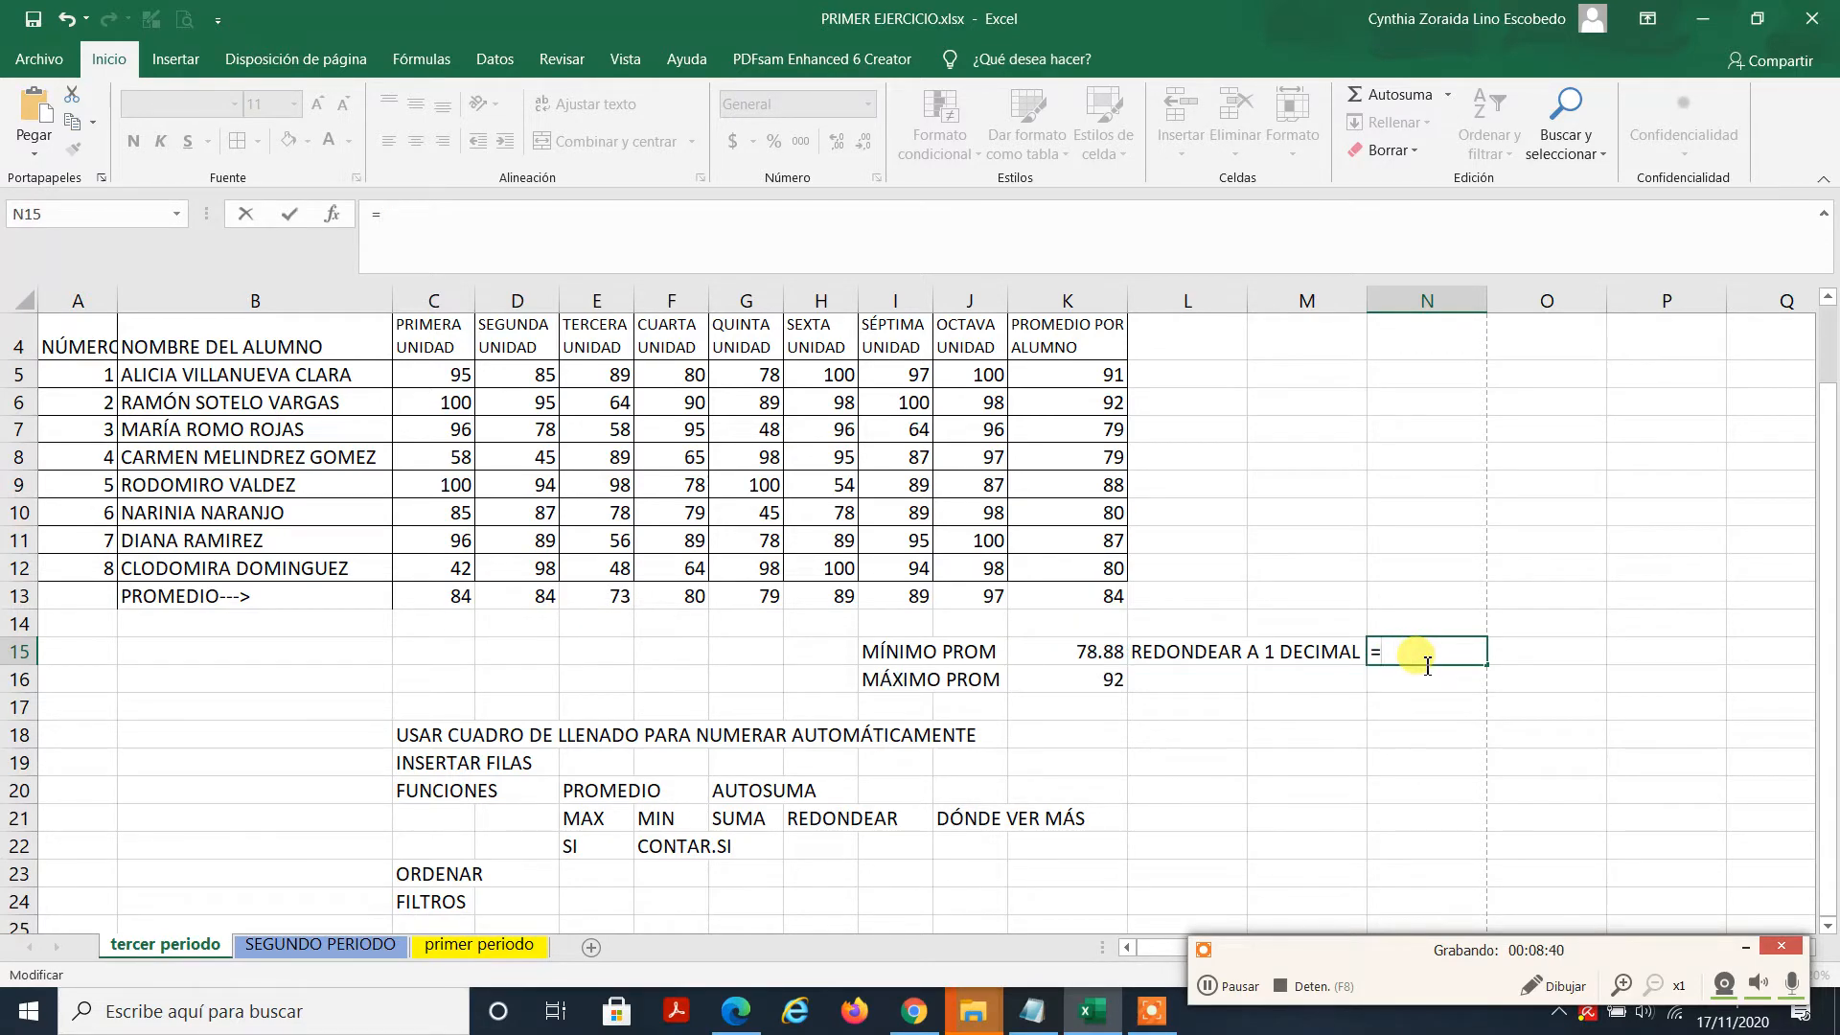
# Step: Complete the formula in N15 as =REDONDEAR(K15,1) to round the minimum average to one decimal
pyautogui.write('REDONDEAR')
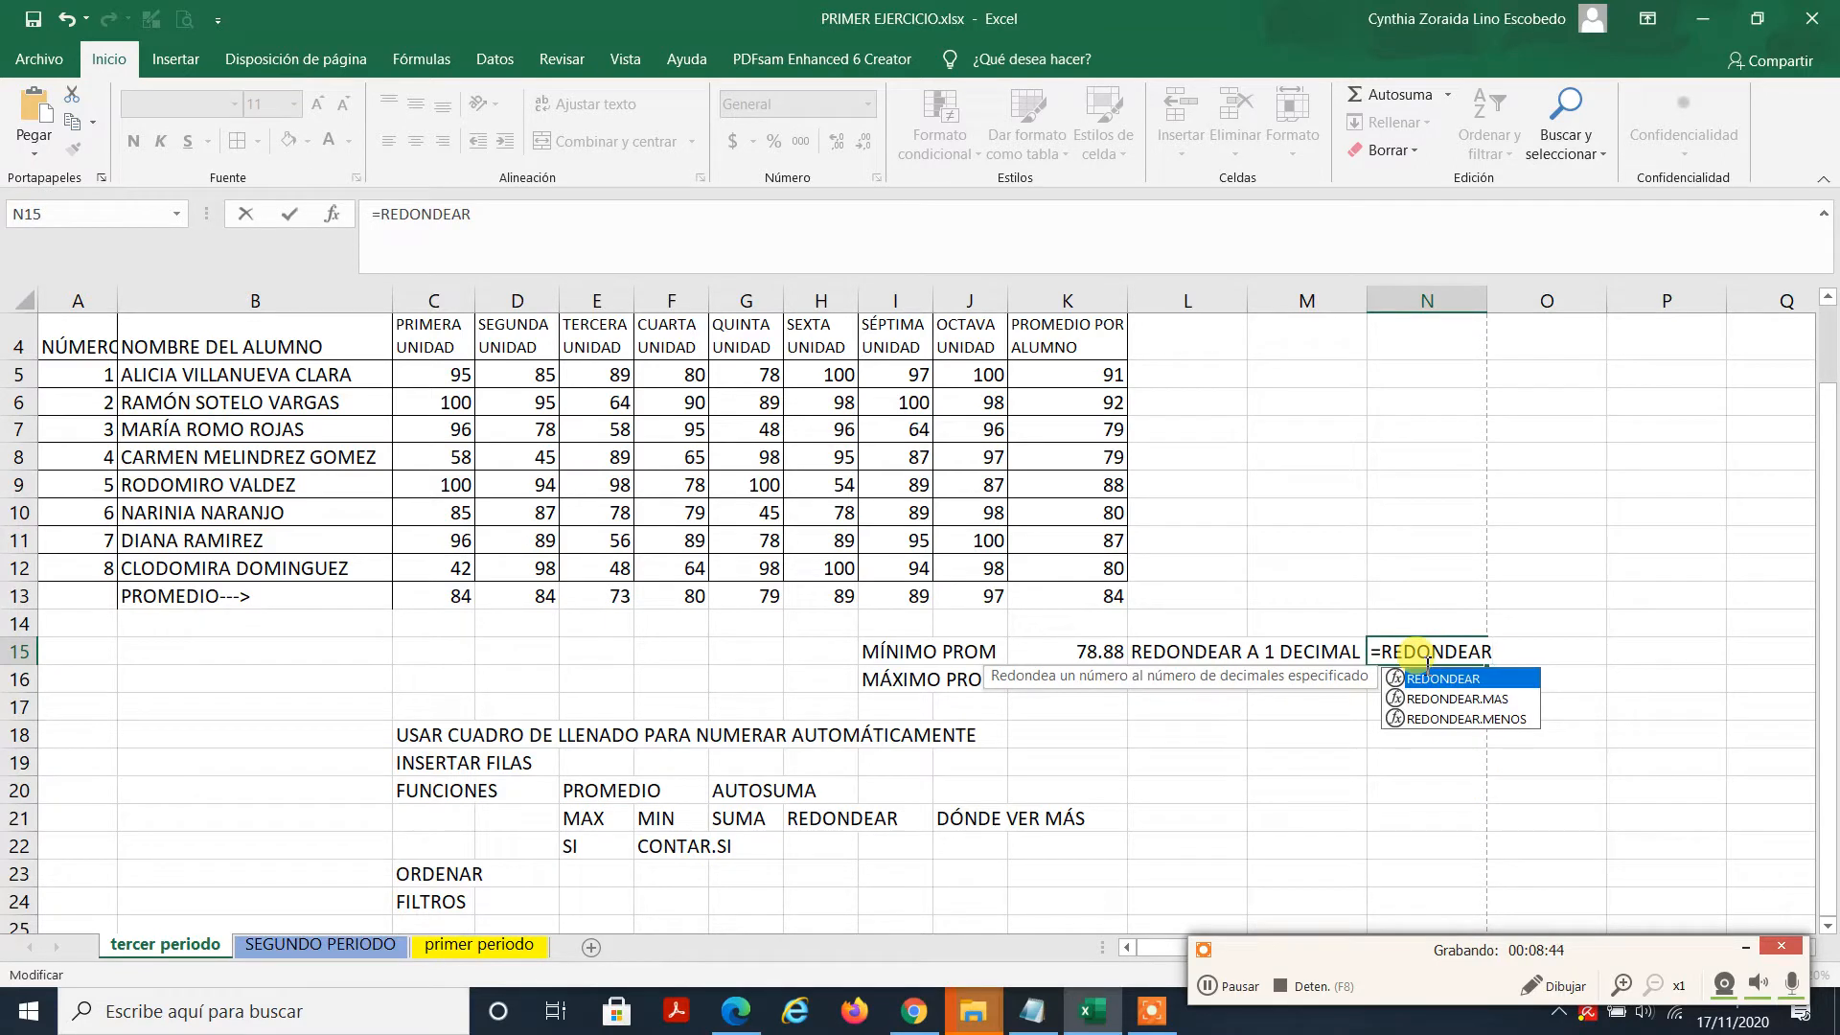
pyautogui.write('(')
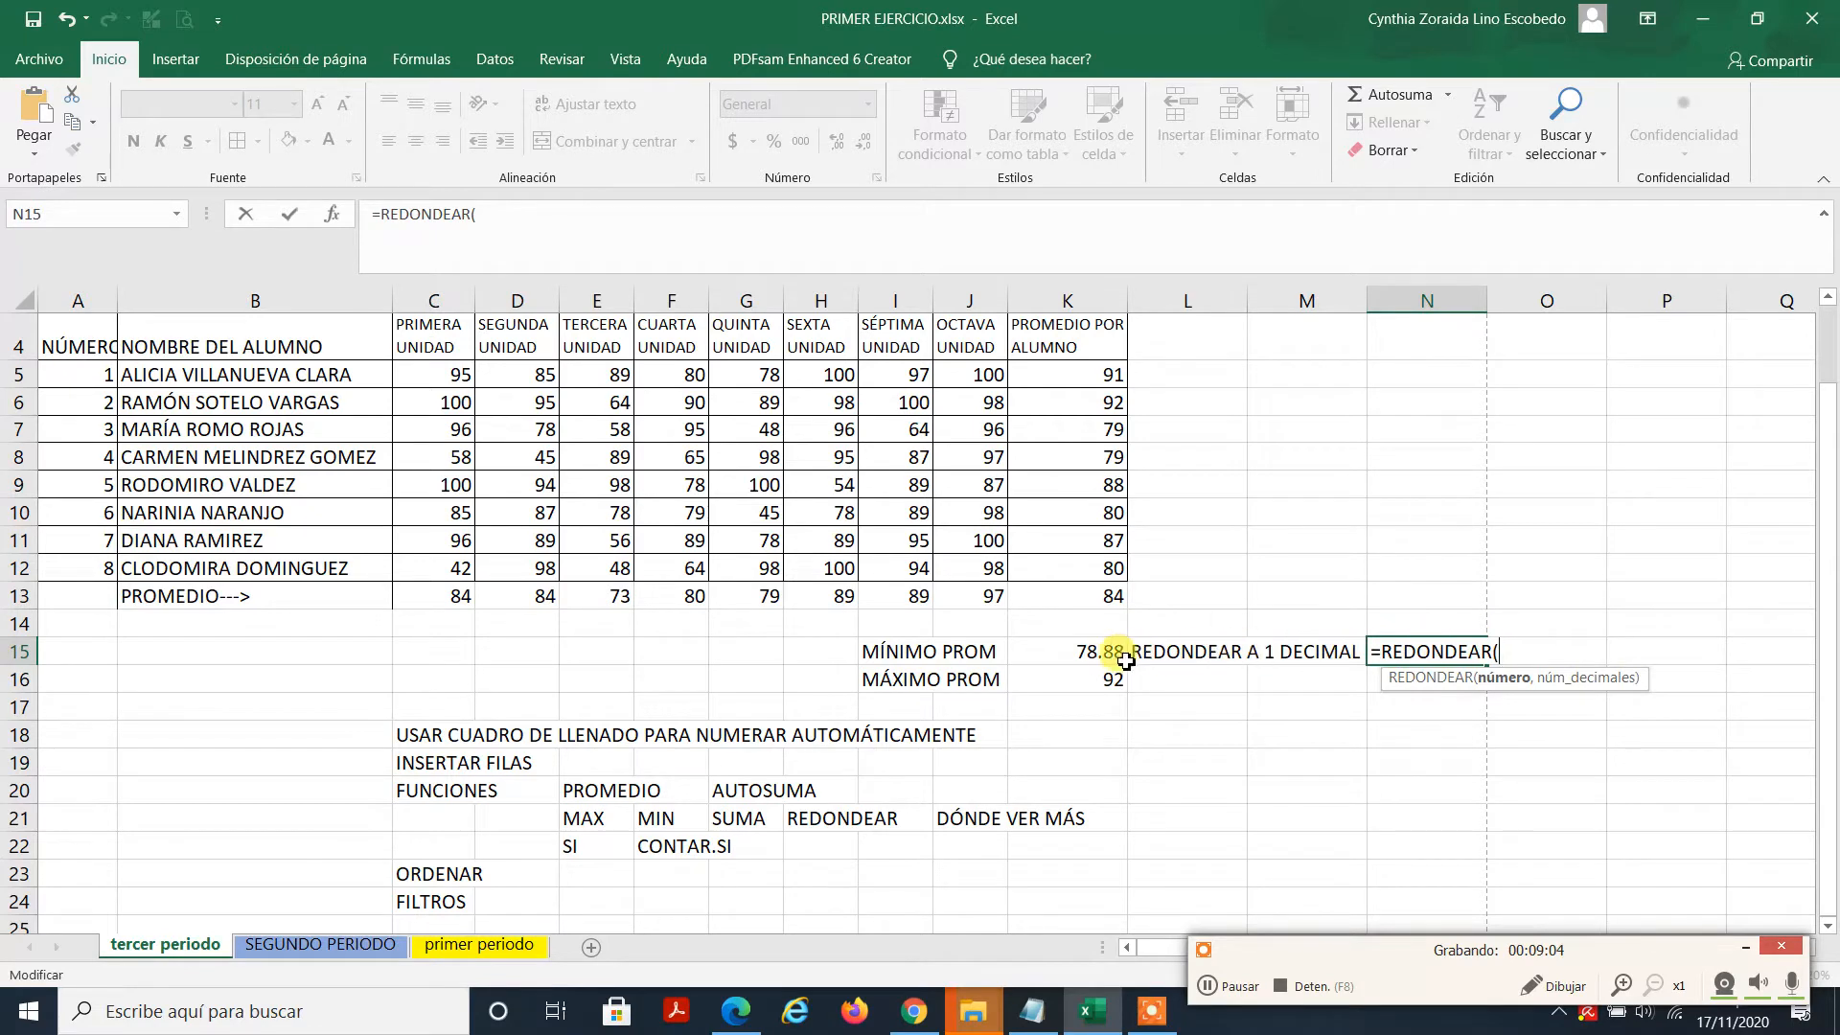
pyautogui.click(1049, 649)
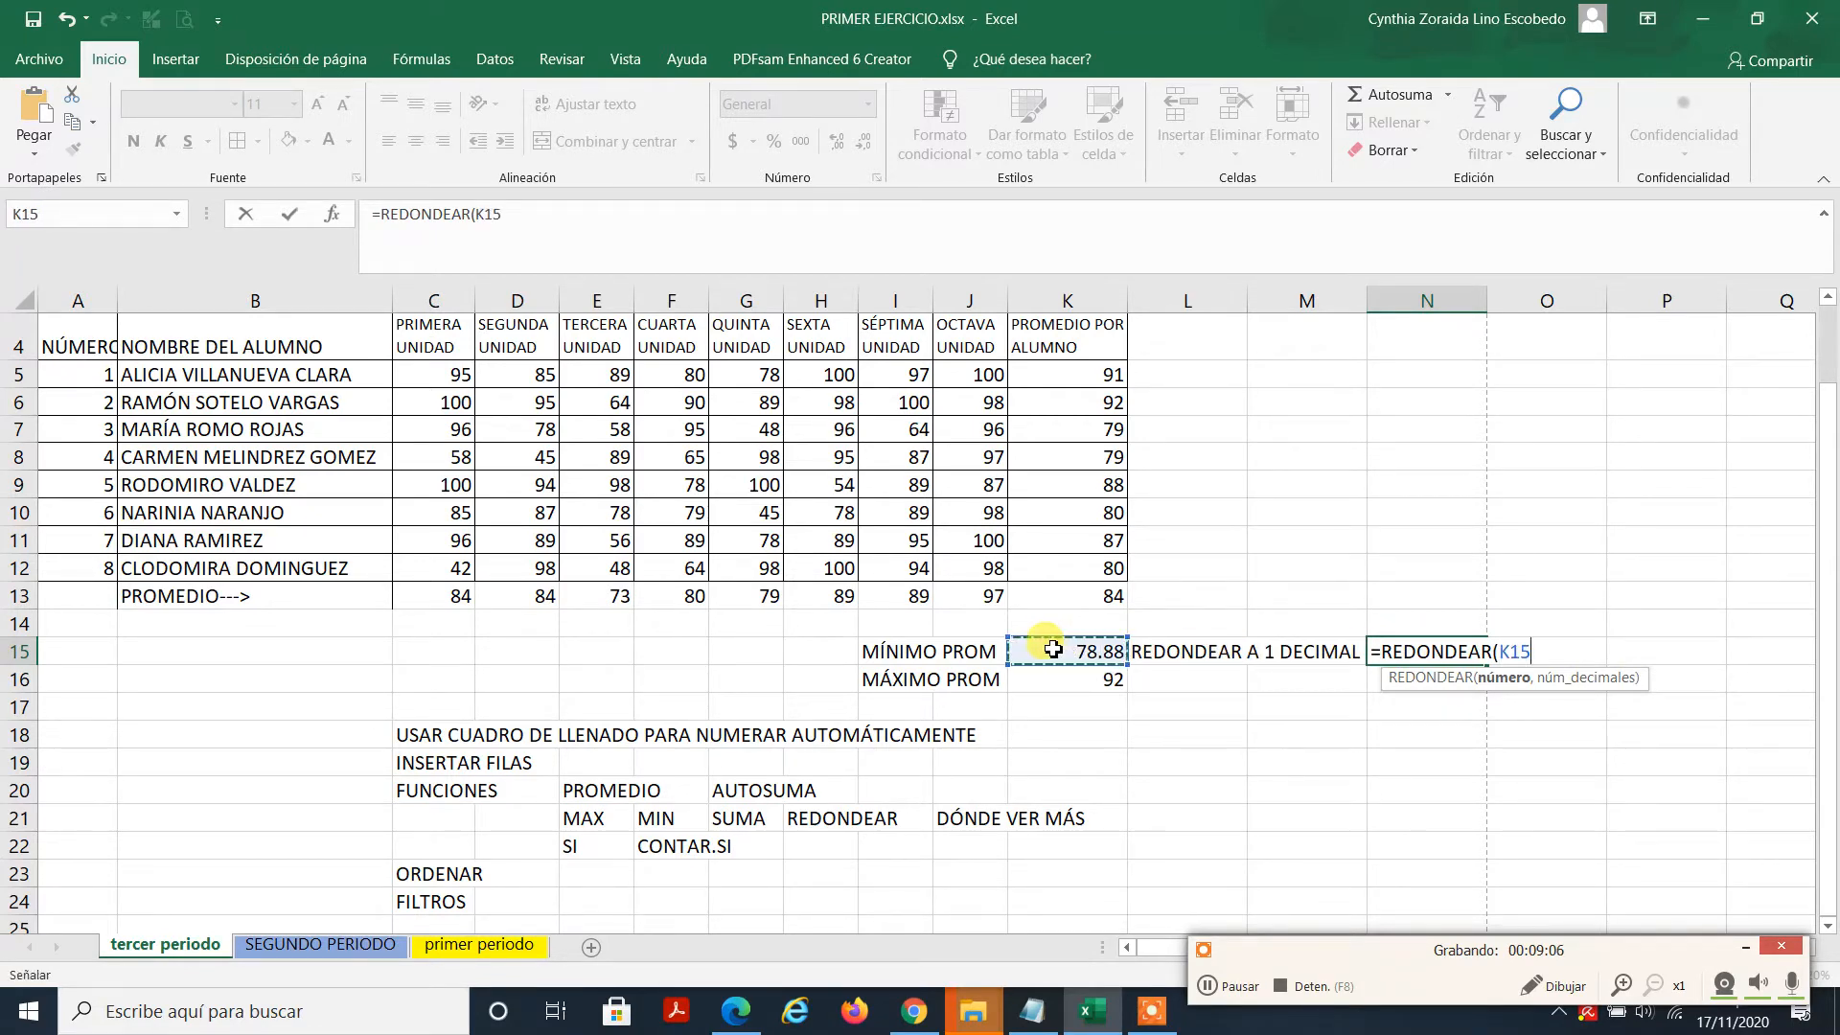
pyautogui.write(',1')
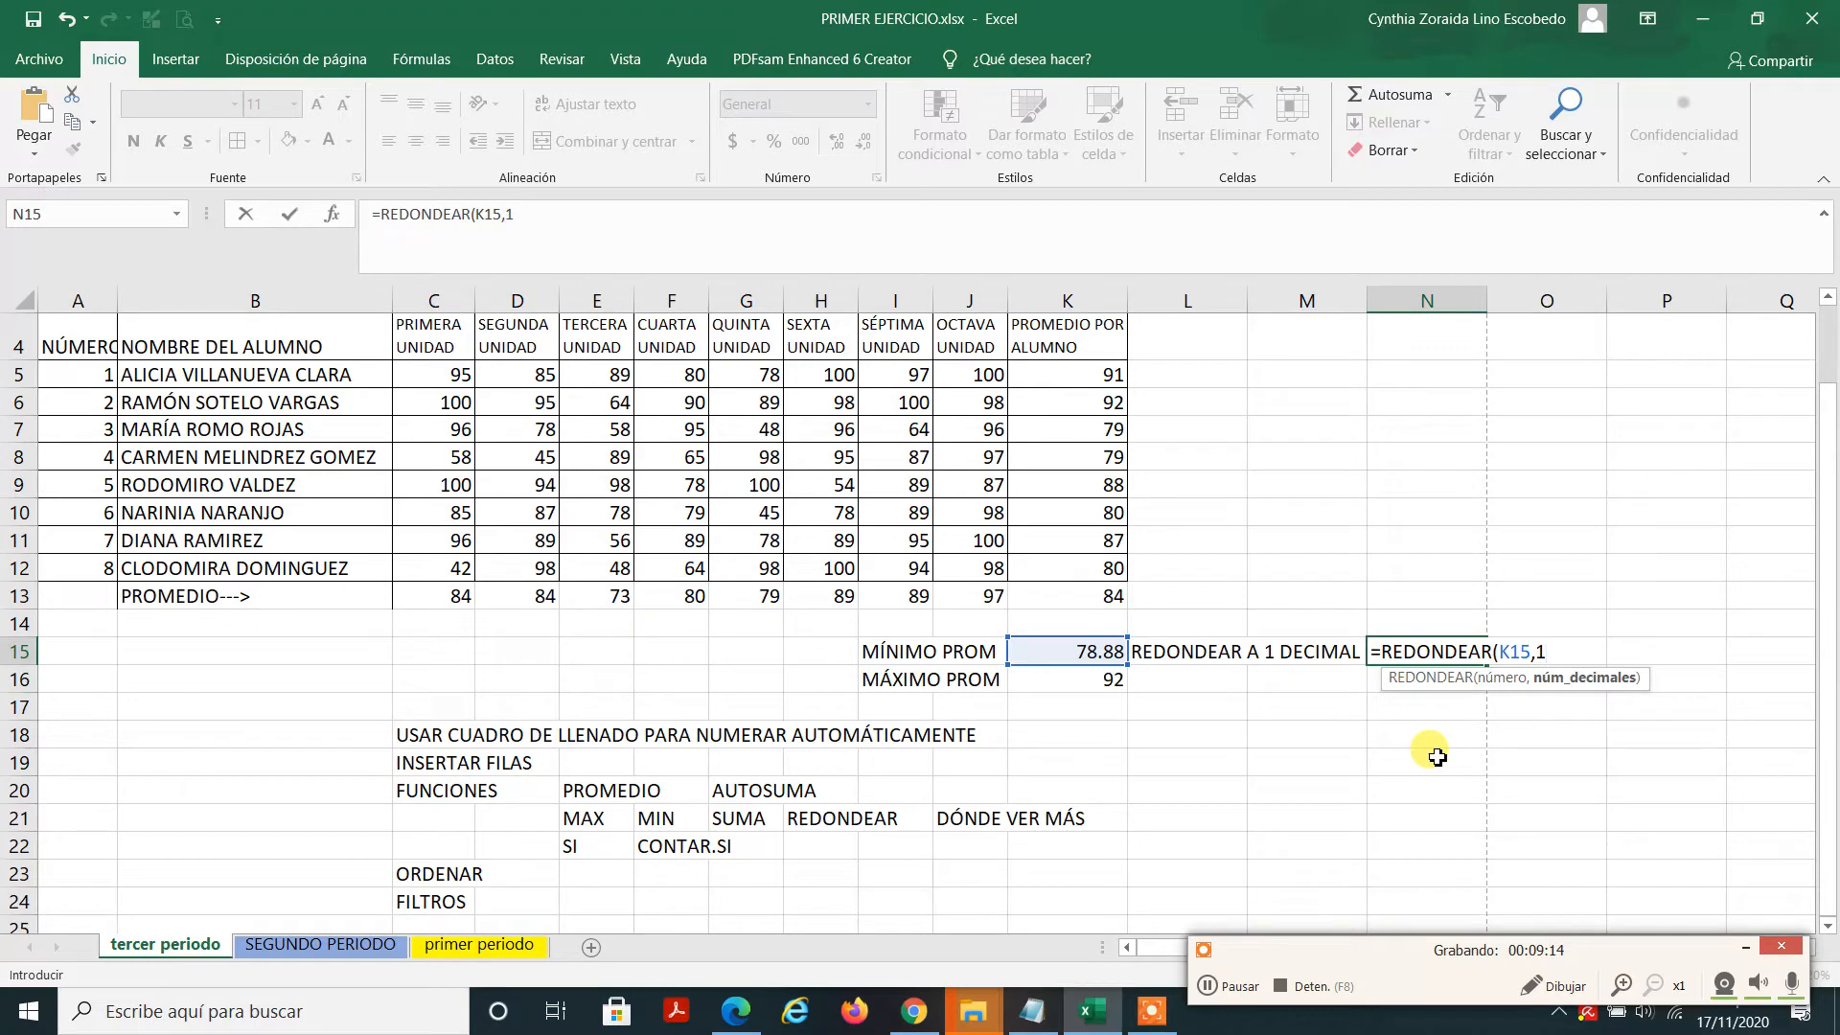
pyautogui.write(')')
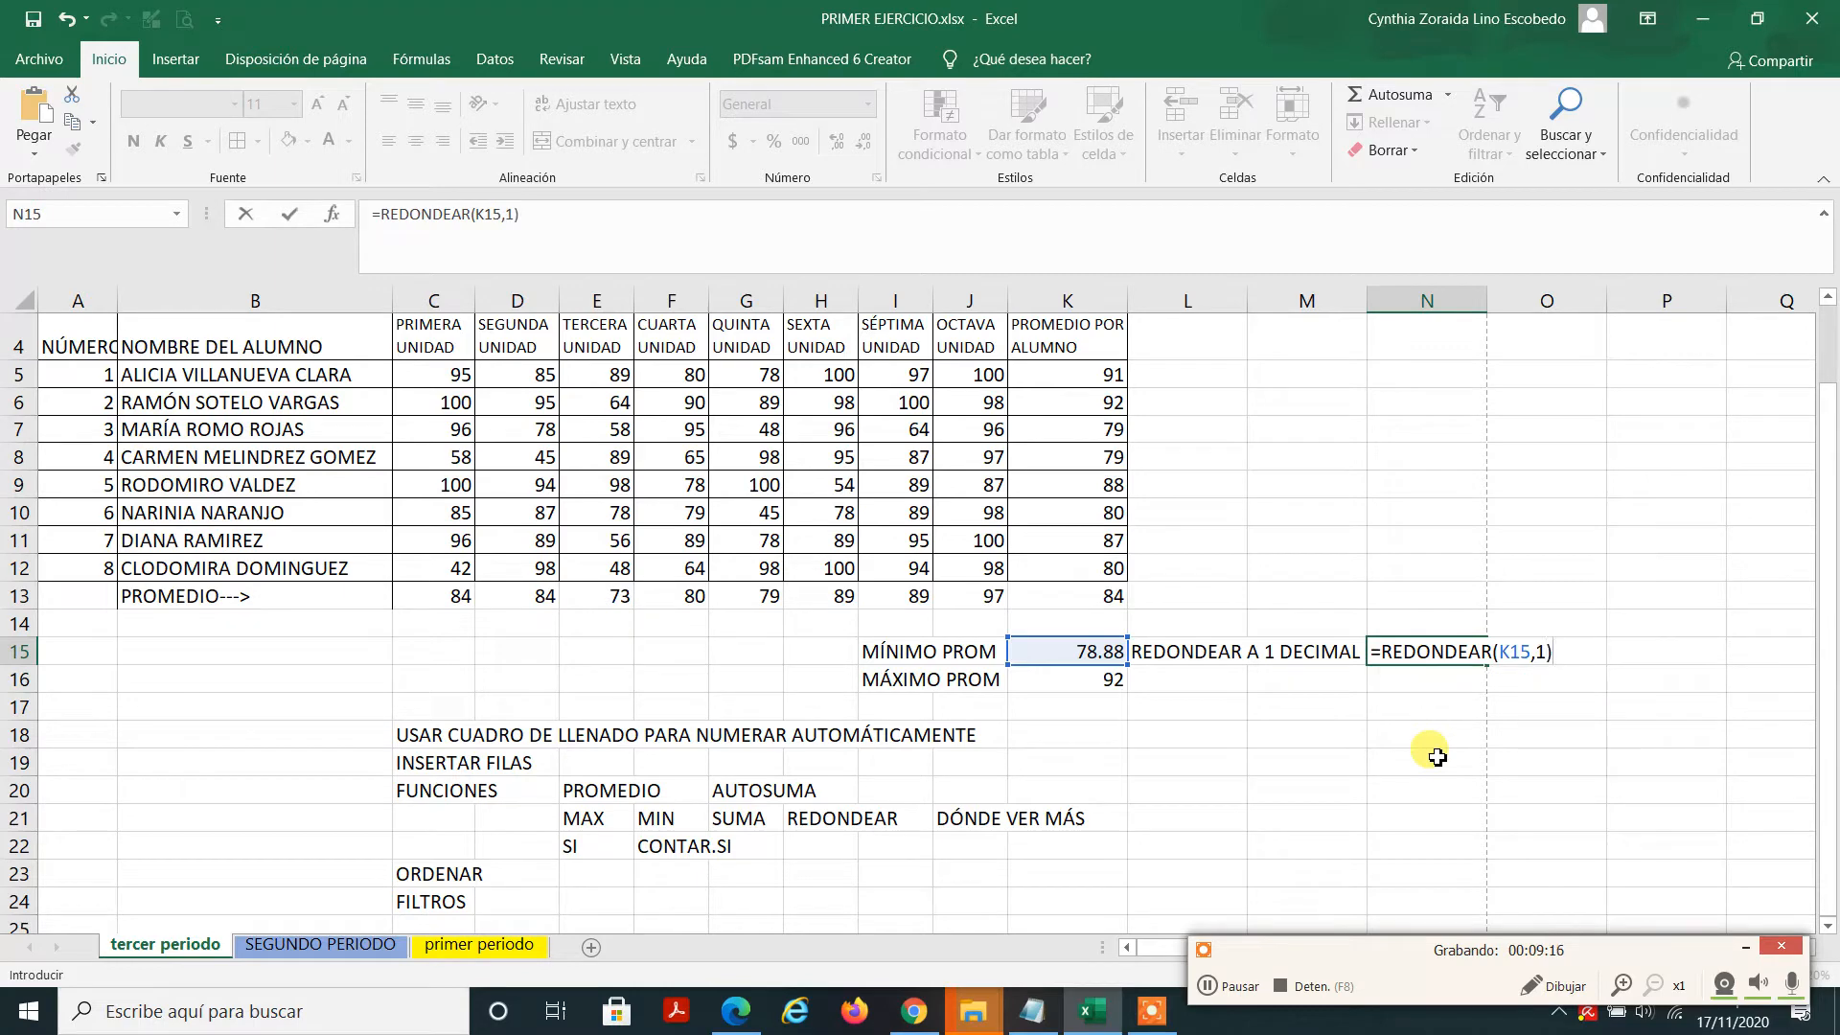
pyautogui.press('Return')
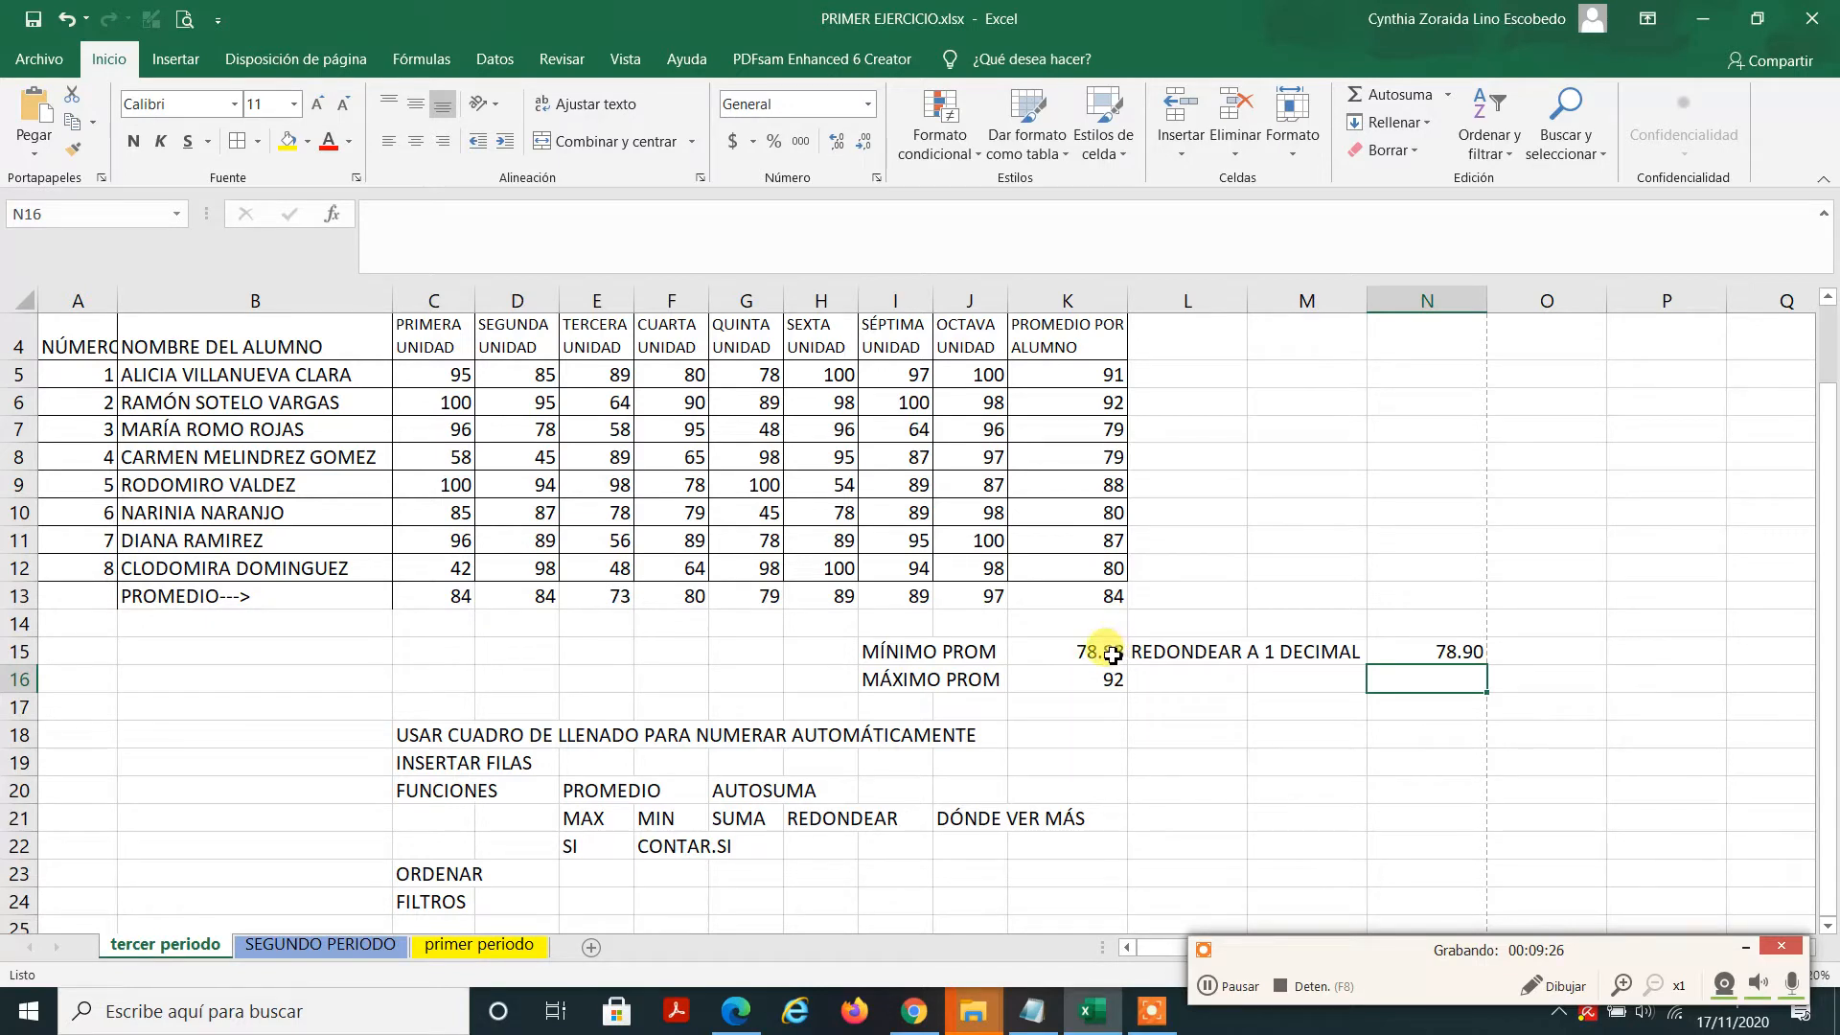
# Step: Review the REDONDEAR formula in N15 and its arguments in the cell, leaving the formula as it is
pyautogui.click(1443, 653)
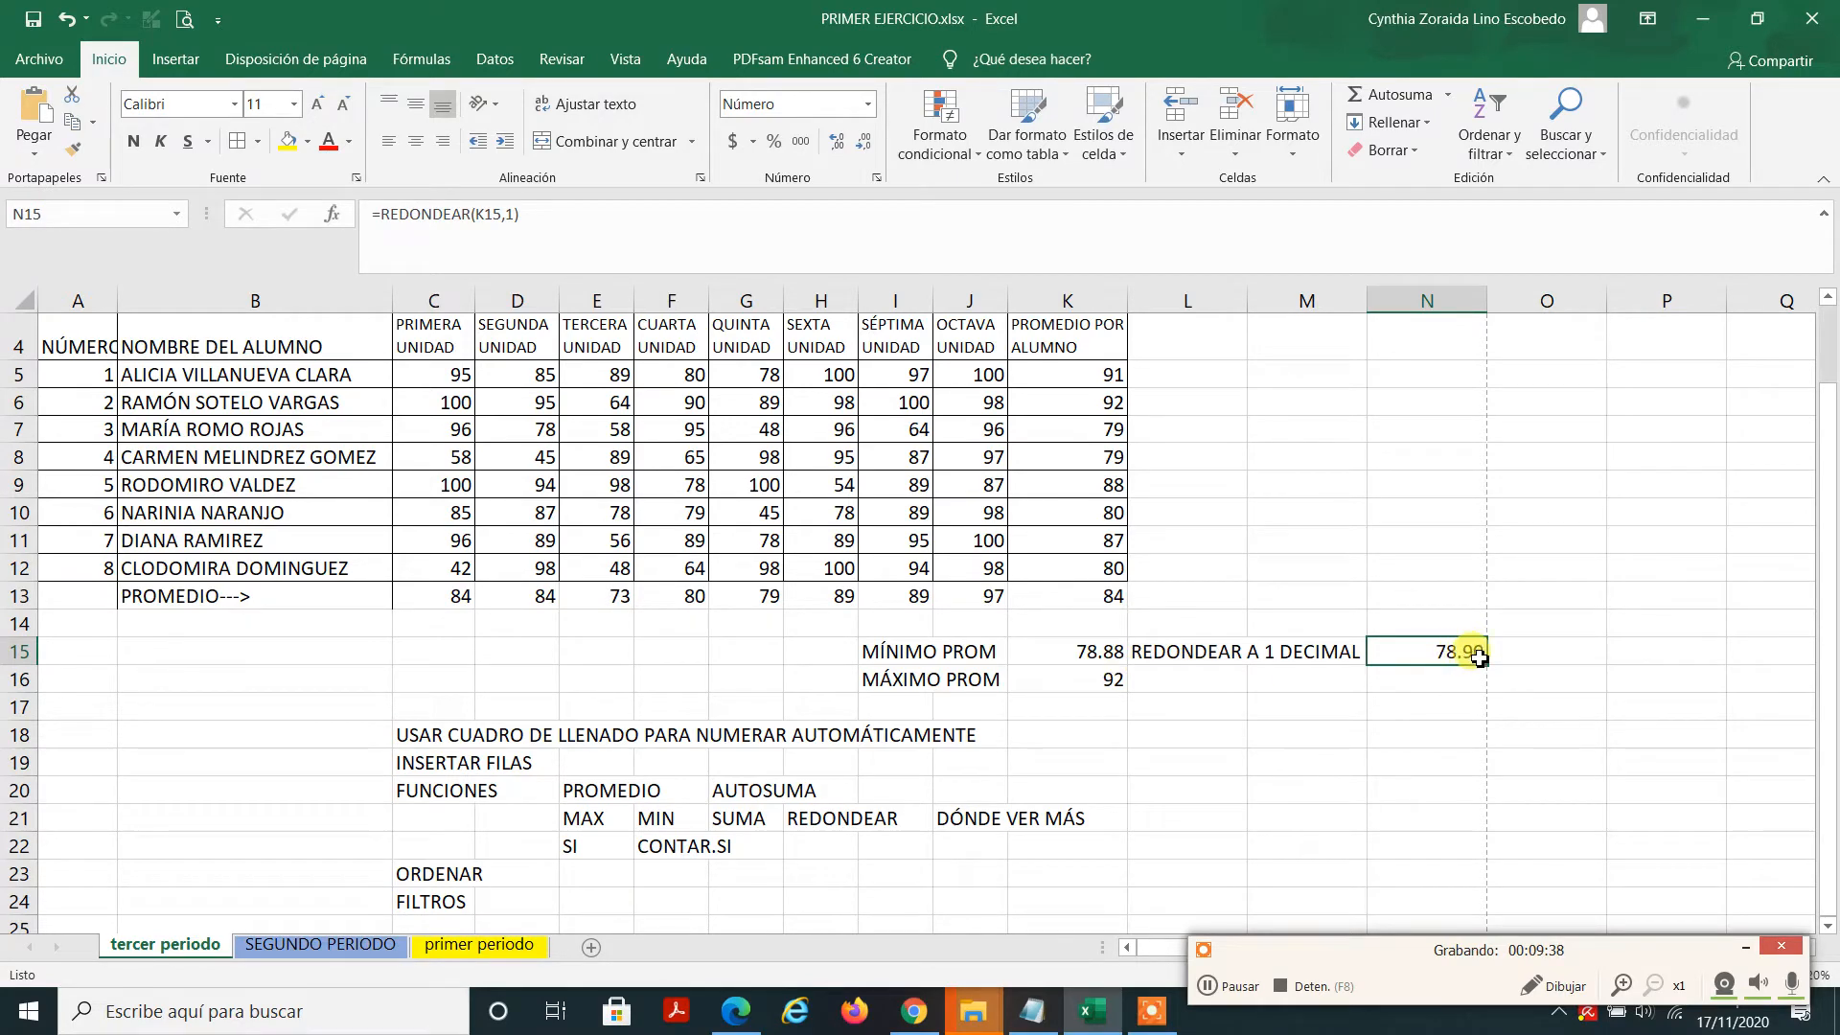
pyautogui.doubleClick(1406, 653)
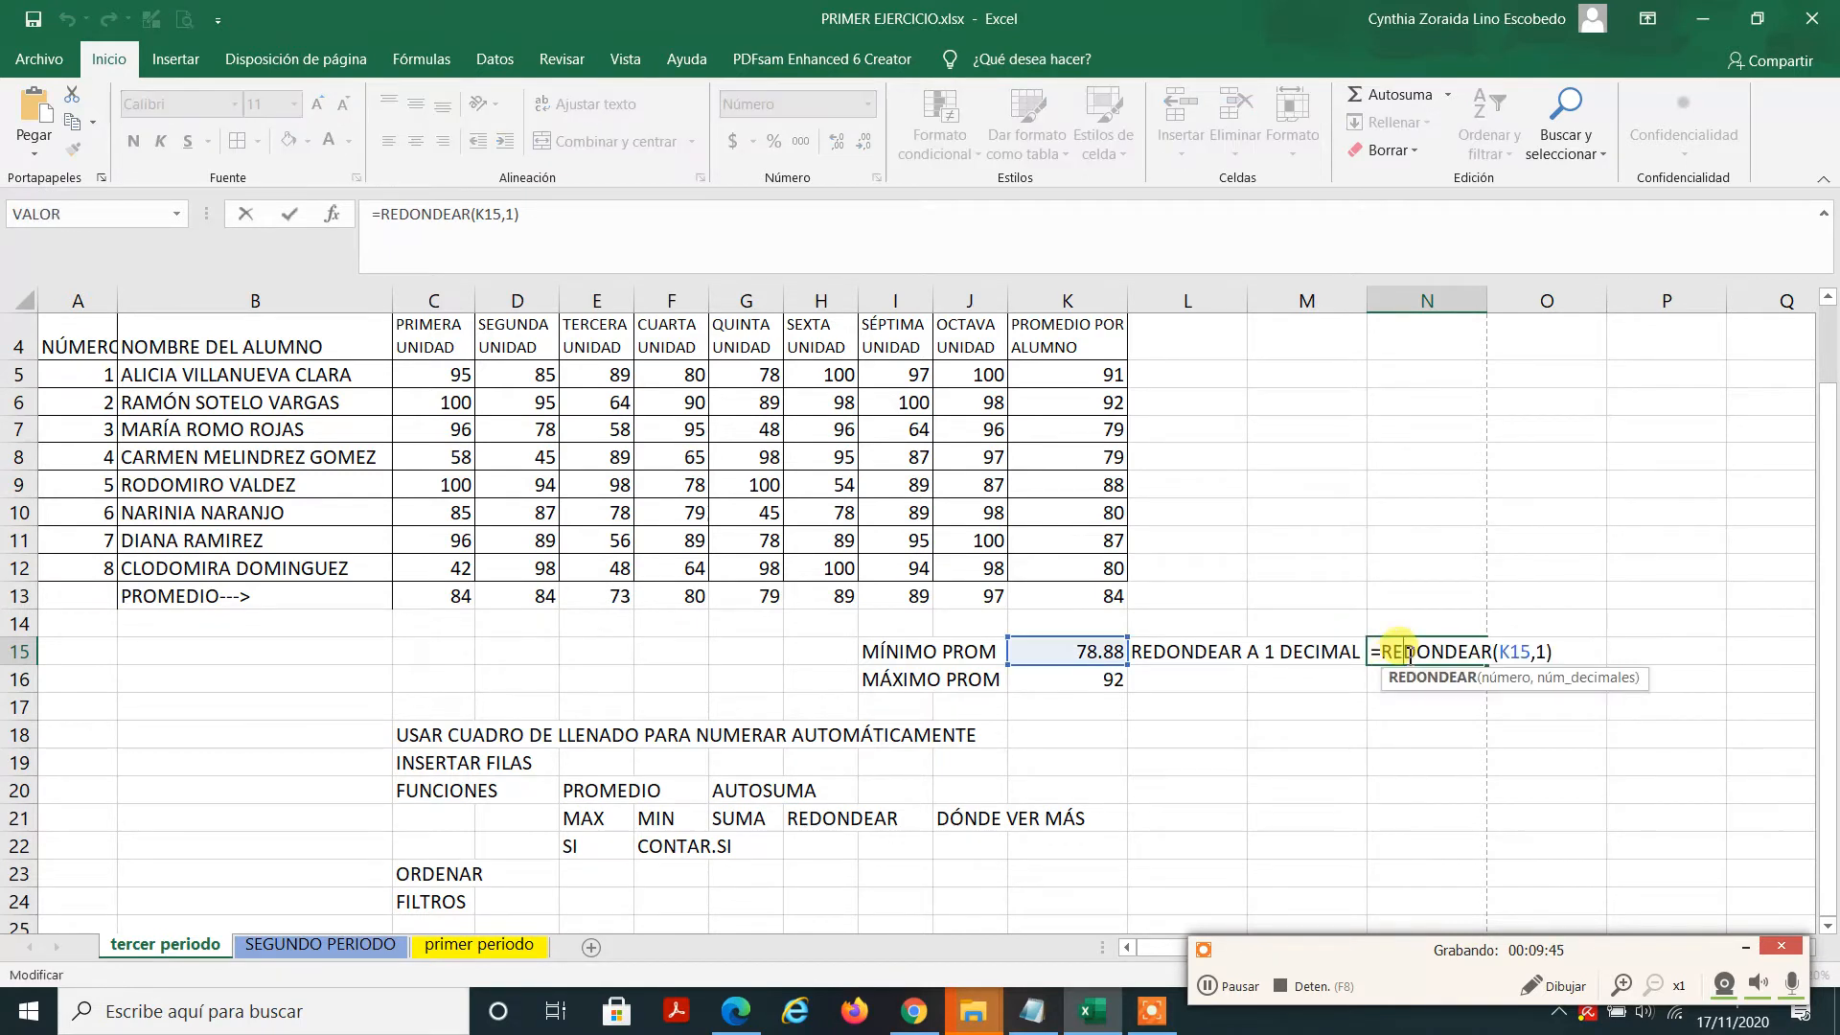
pyautogui.click(1559, 648)
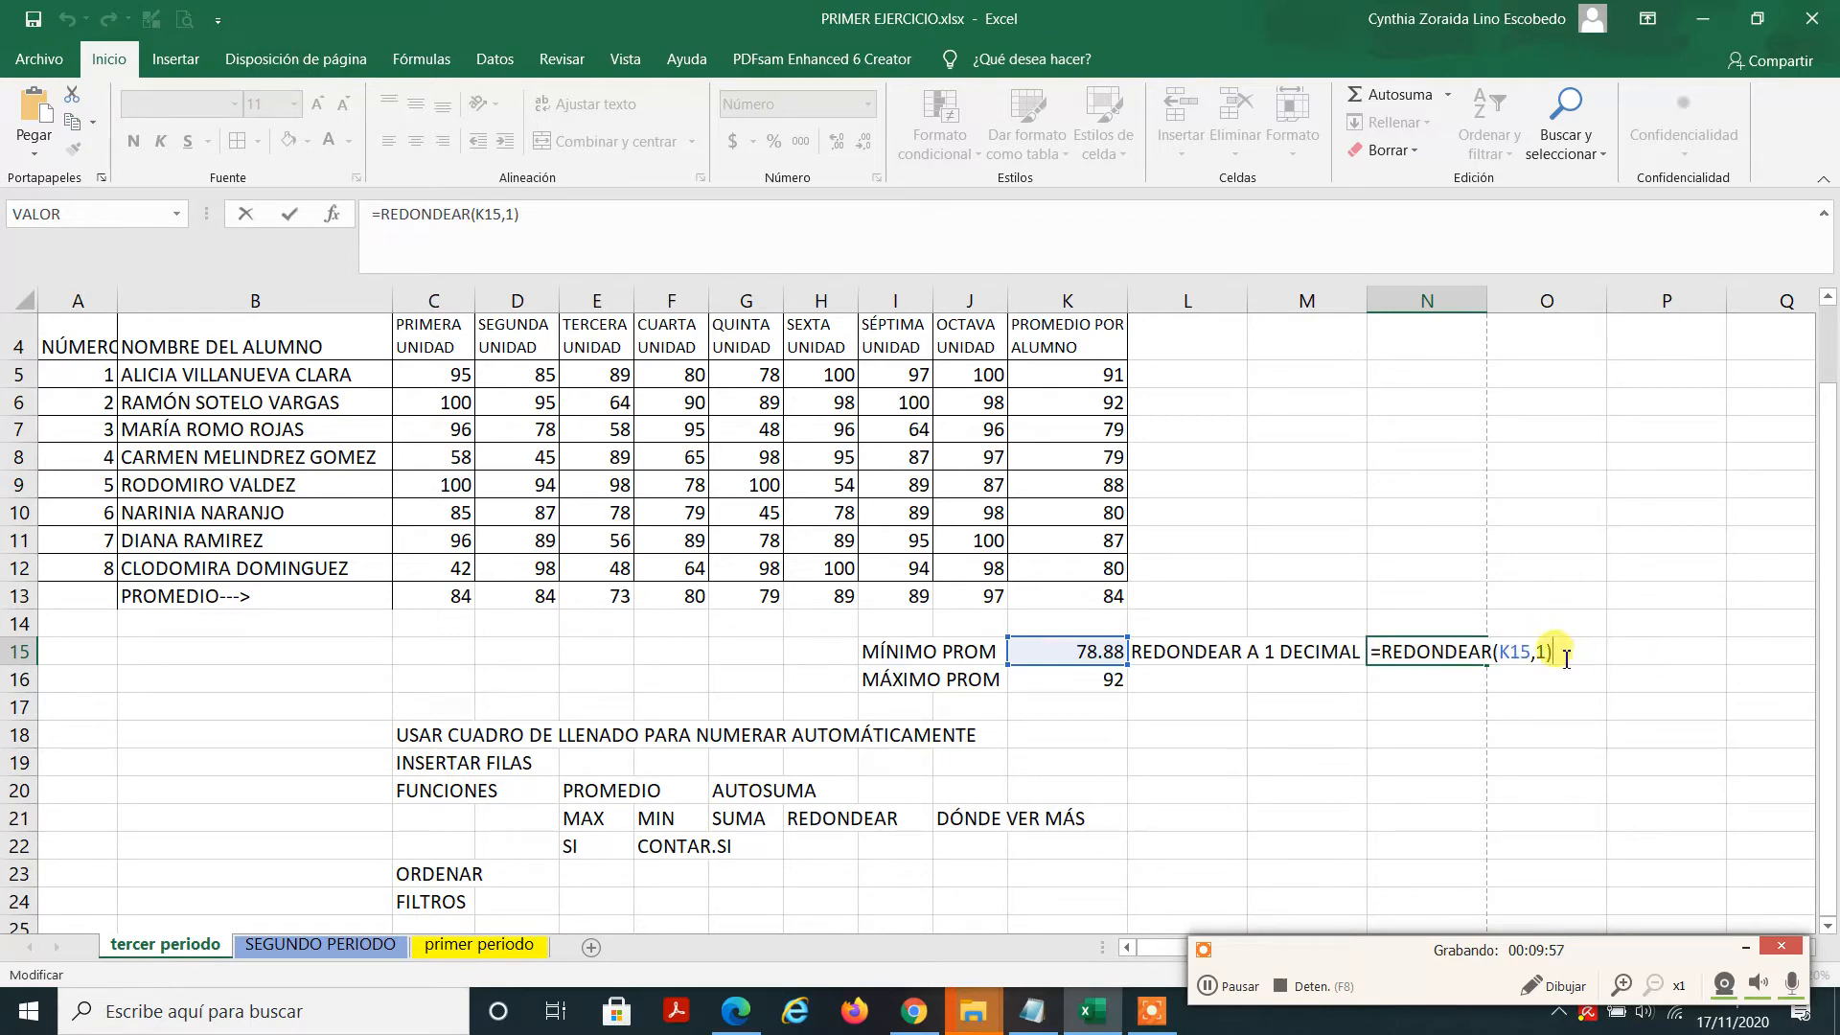
pyautogui.press('Return')
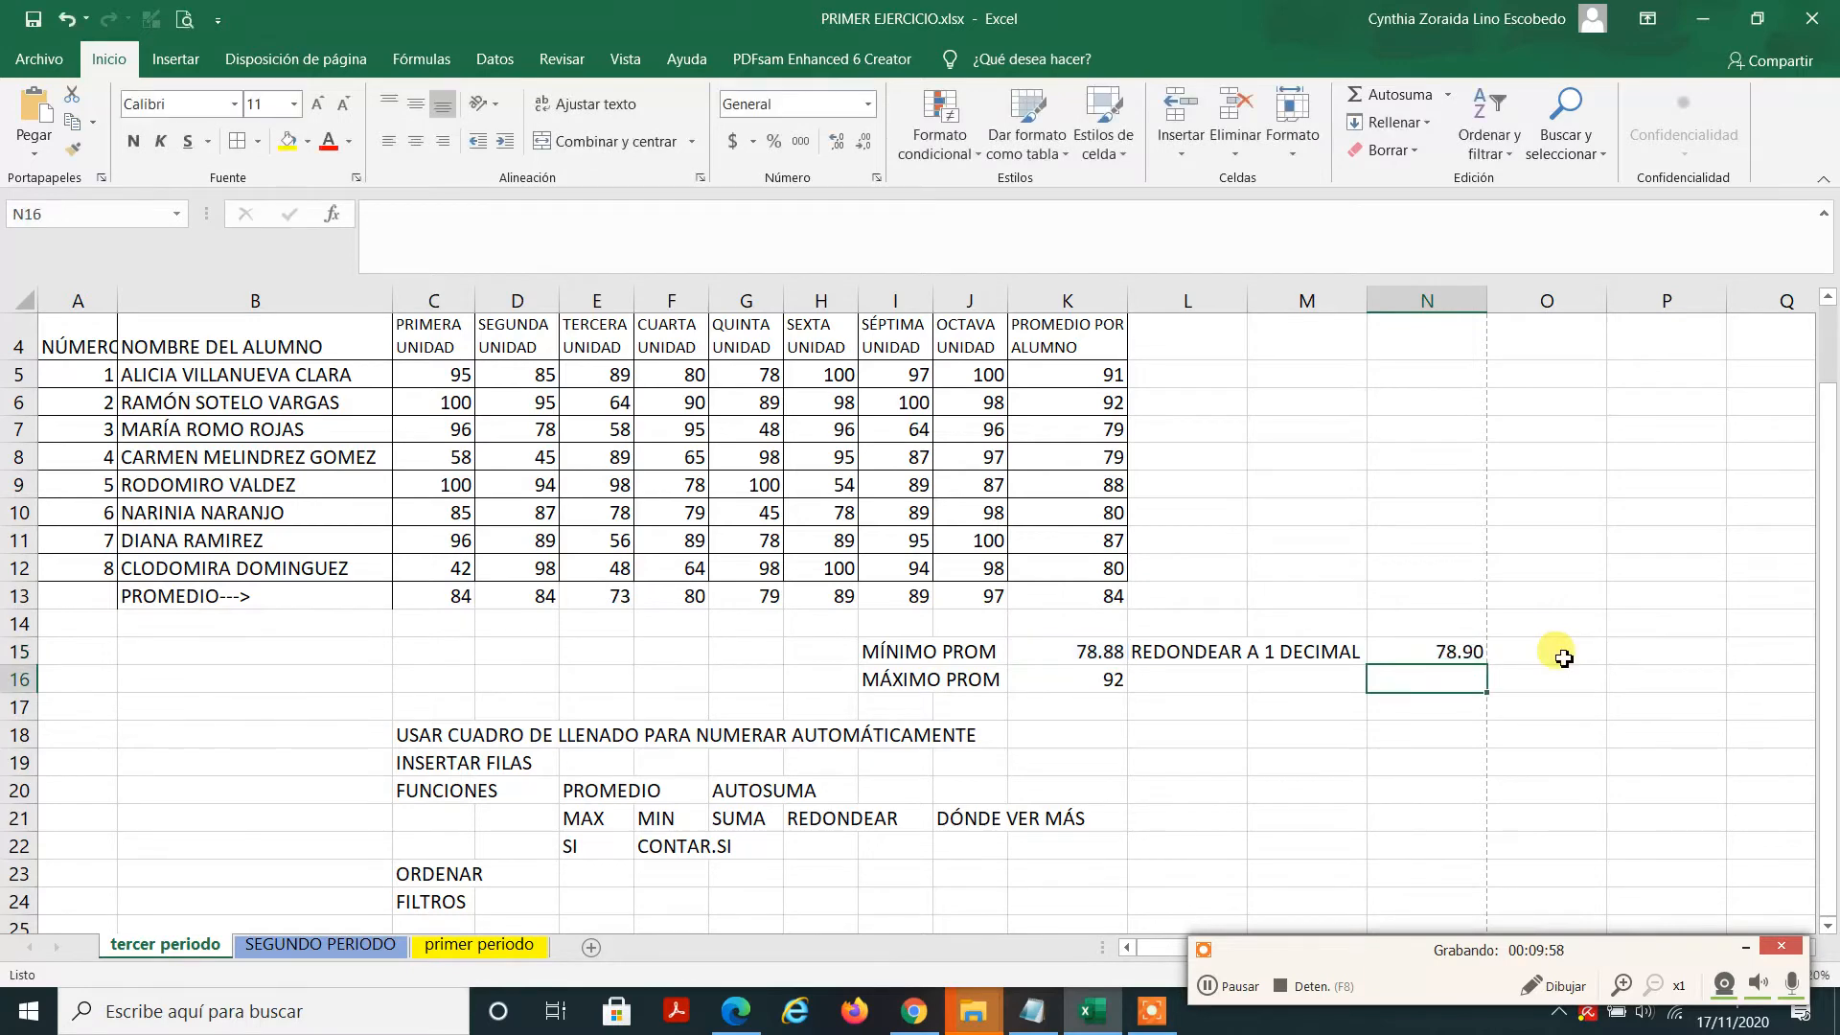
pyautogui.doubleClick(1428, 651)
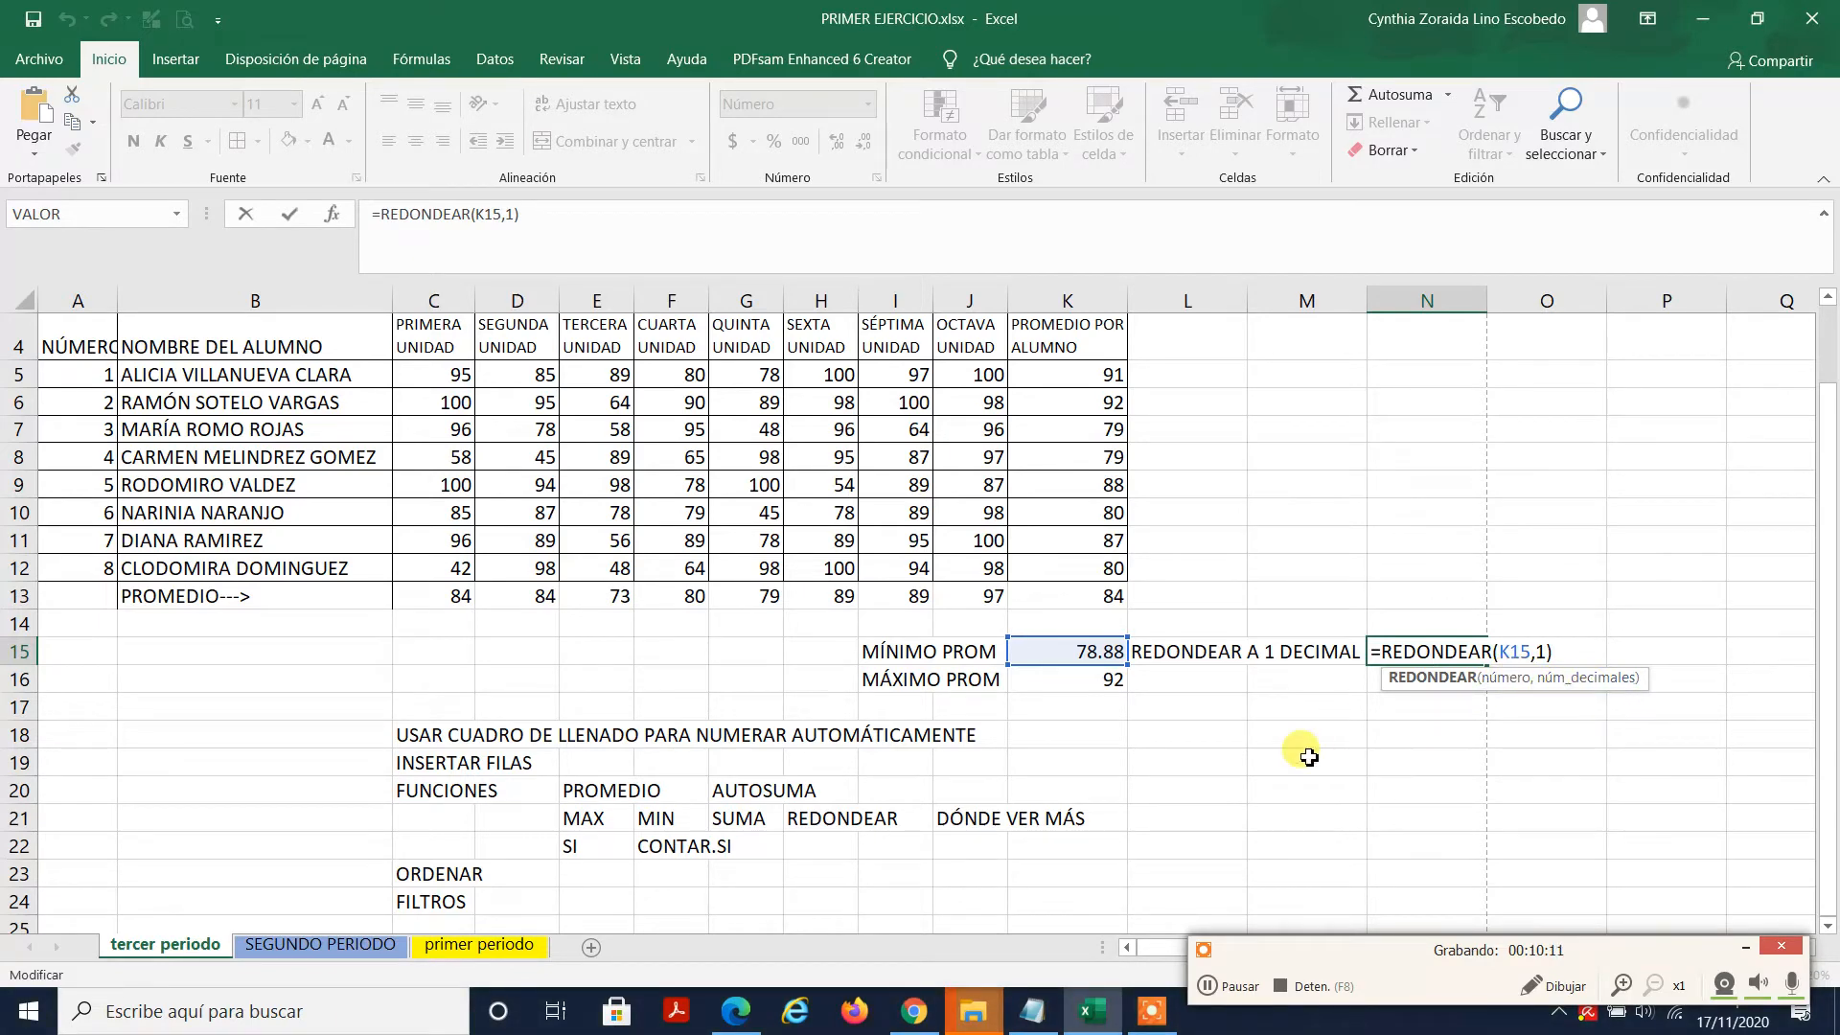
pyautogui.press('Return')
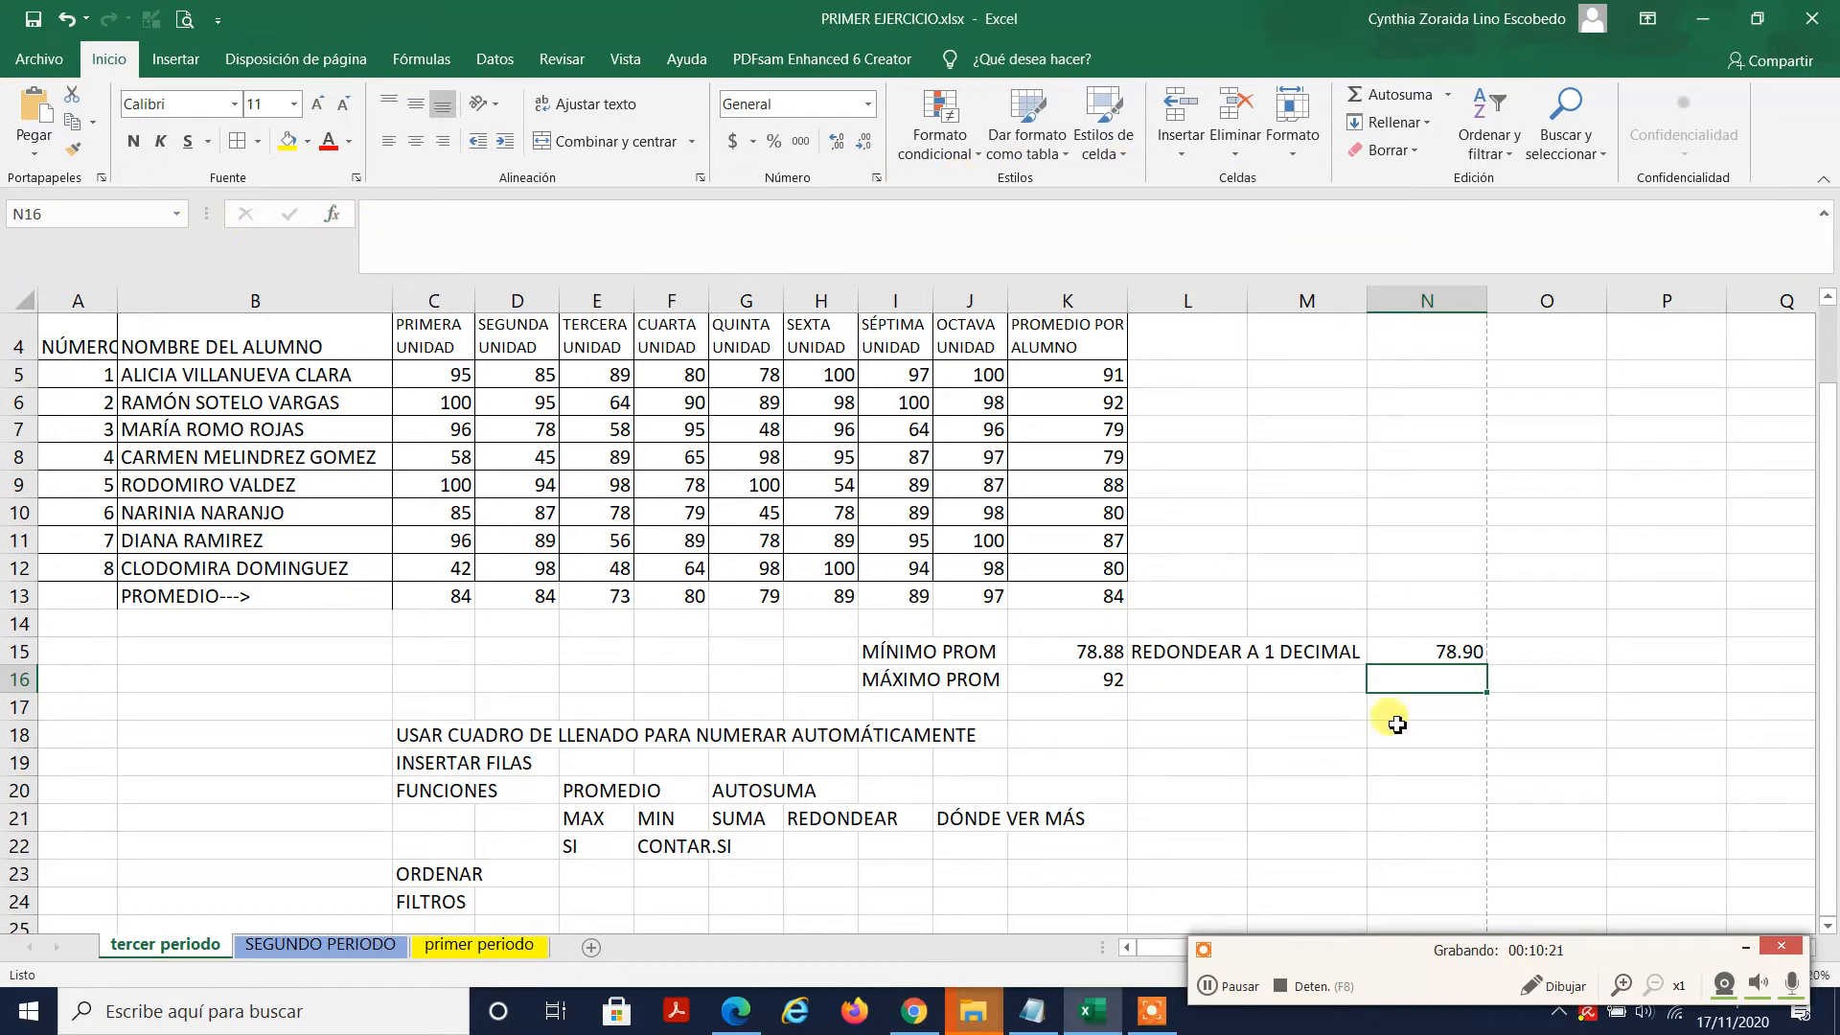
# Step: Examine the Número and Núm_decimales arguments of N15's REDONDEAR function in its function arguments dialog, and close it without changes
pyautogui.click(1440, 654)
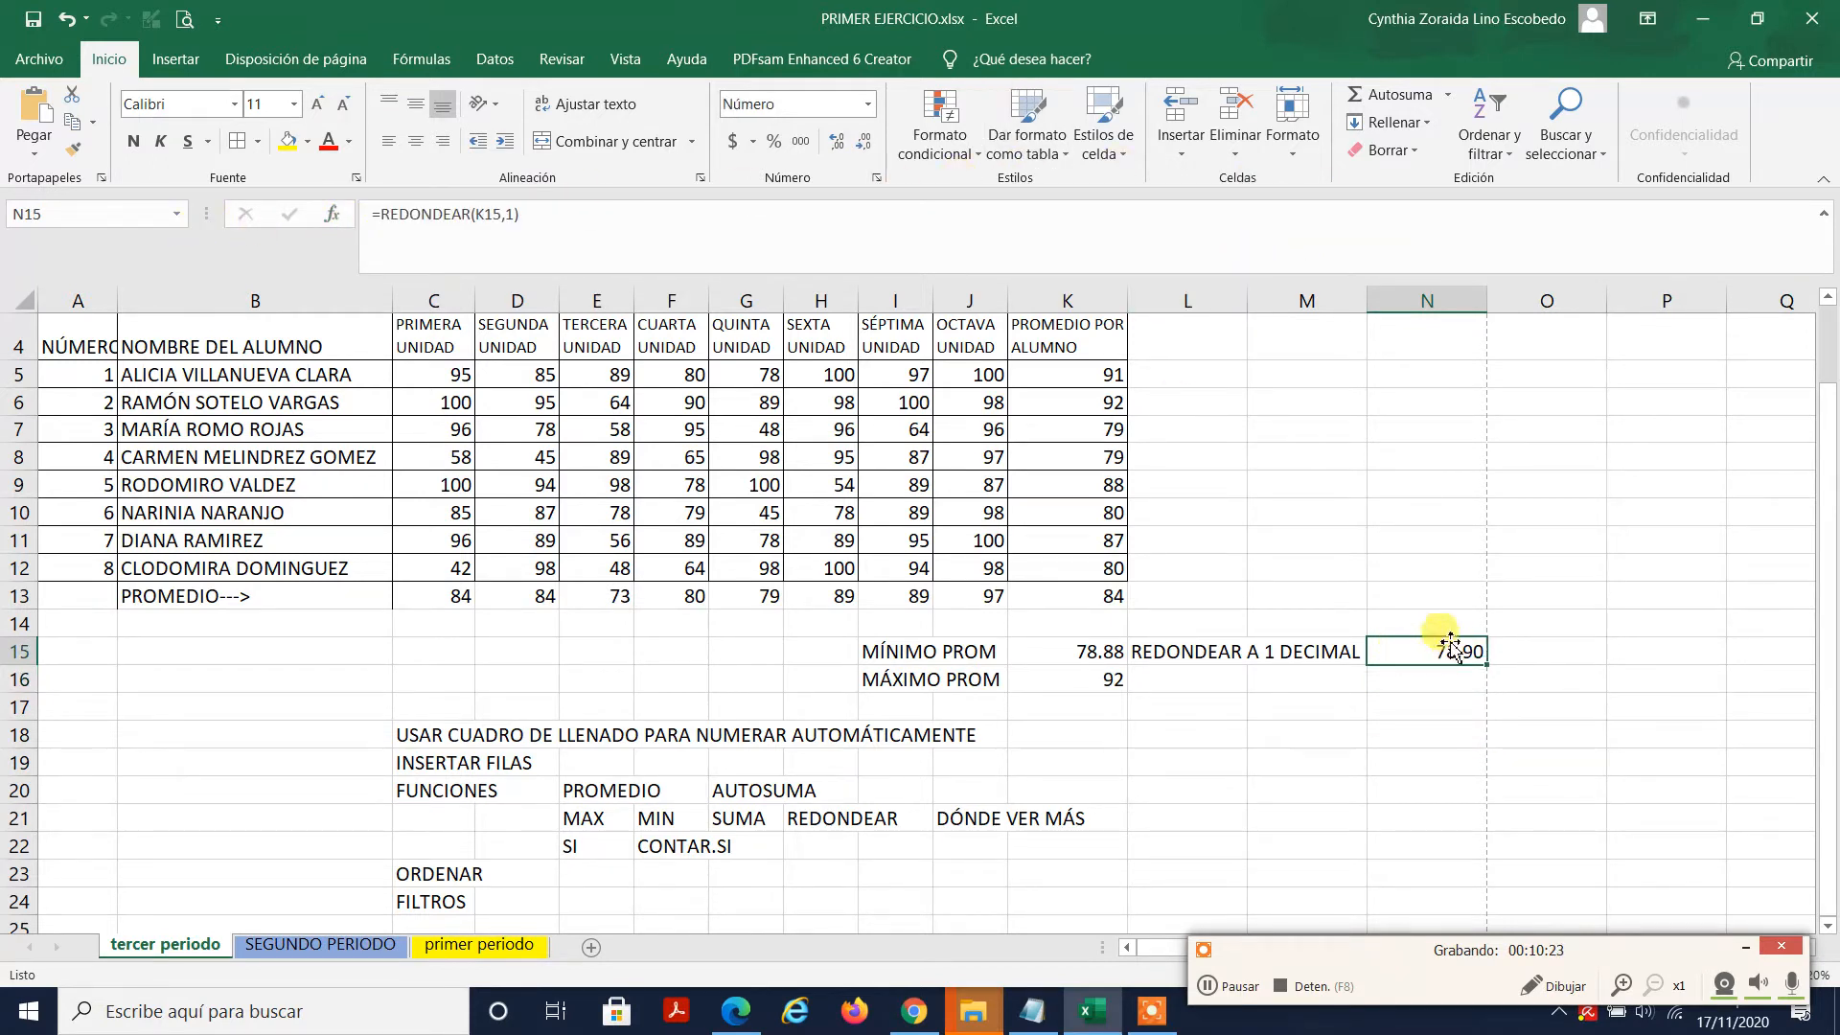
pyautogui.click(332, 217)
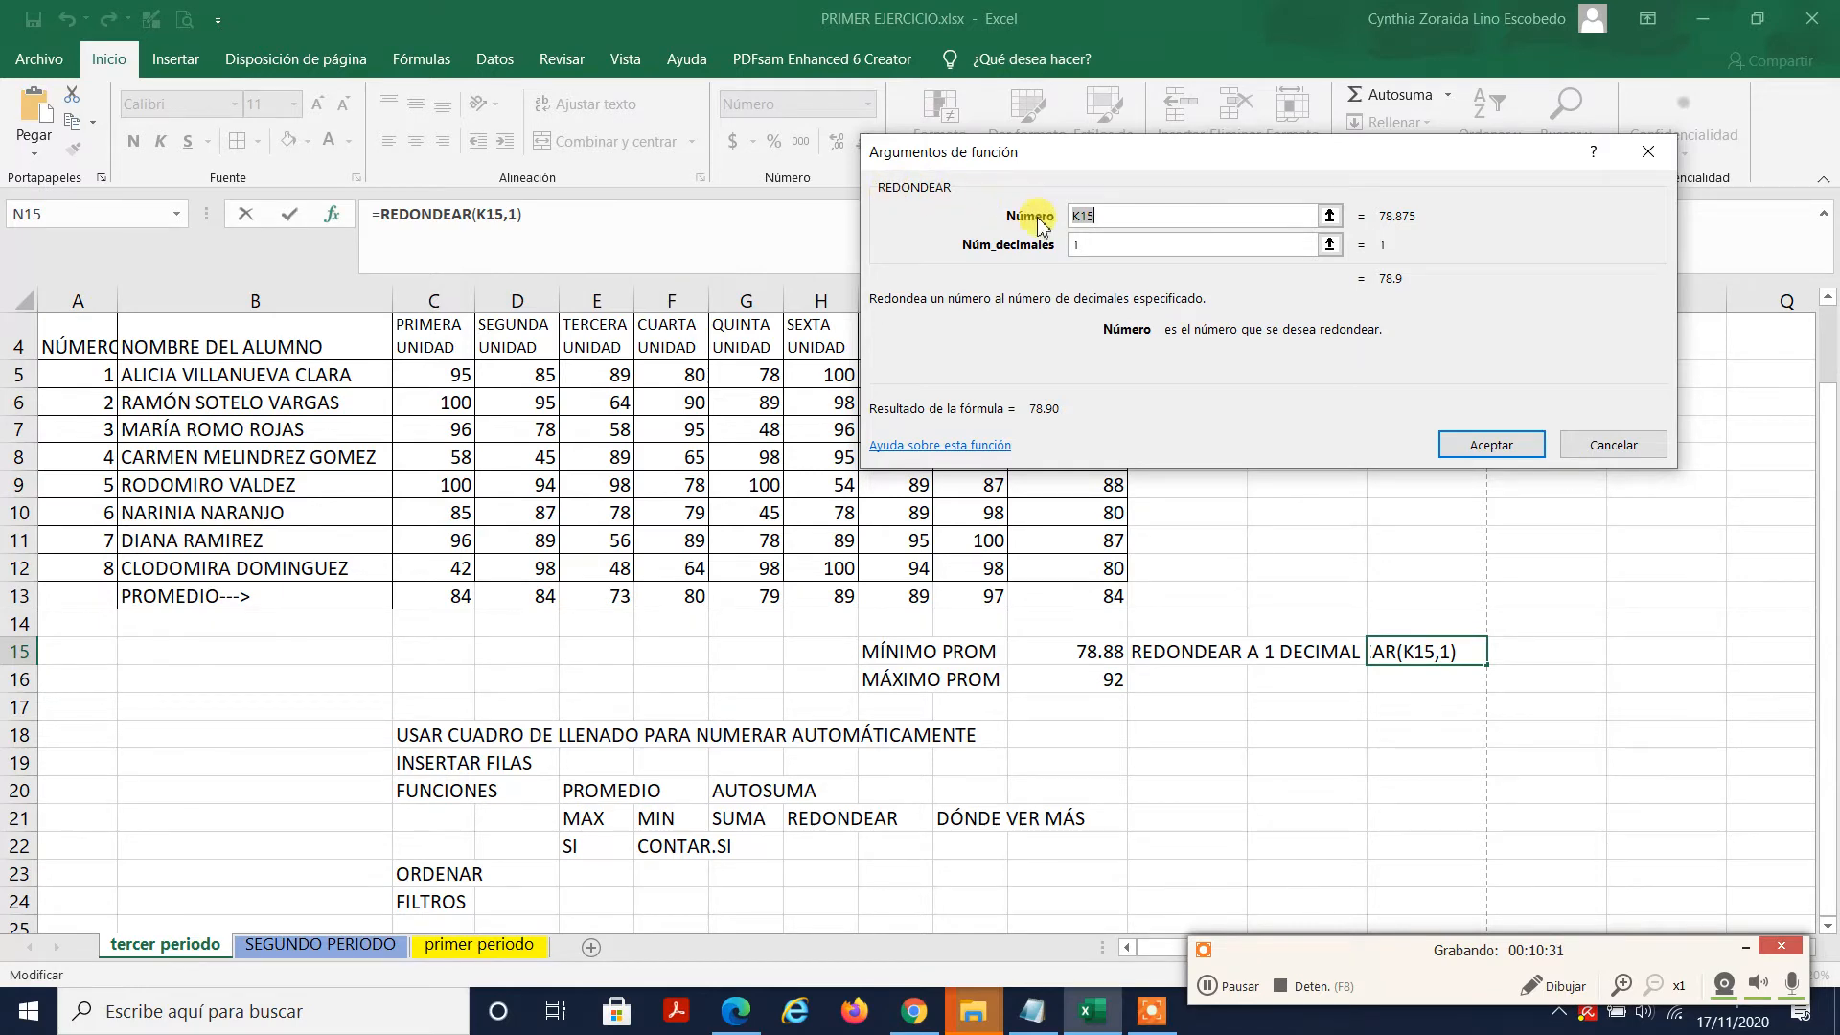
pyautogui.click(1103, 218)
pyautogui.click(1098, 247)
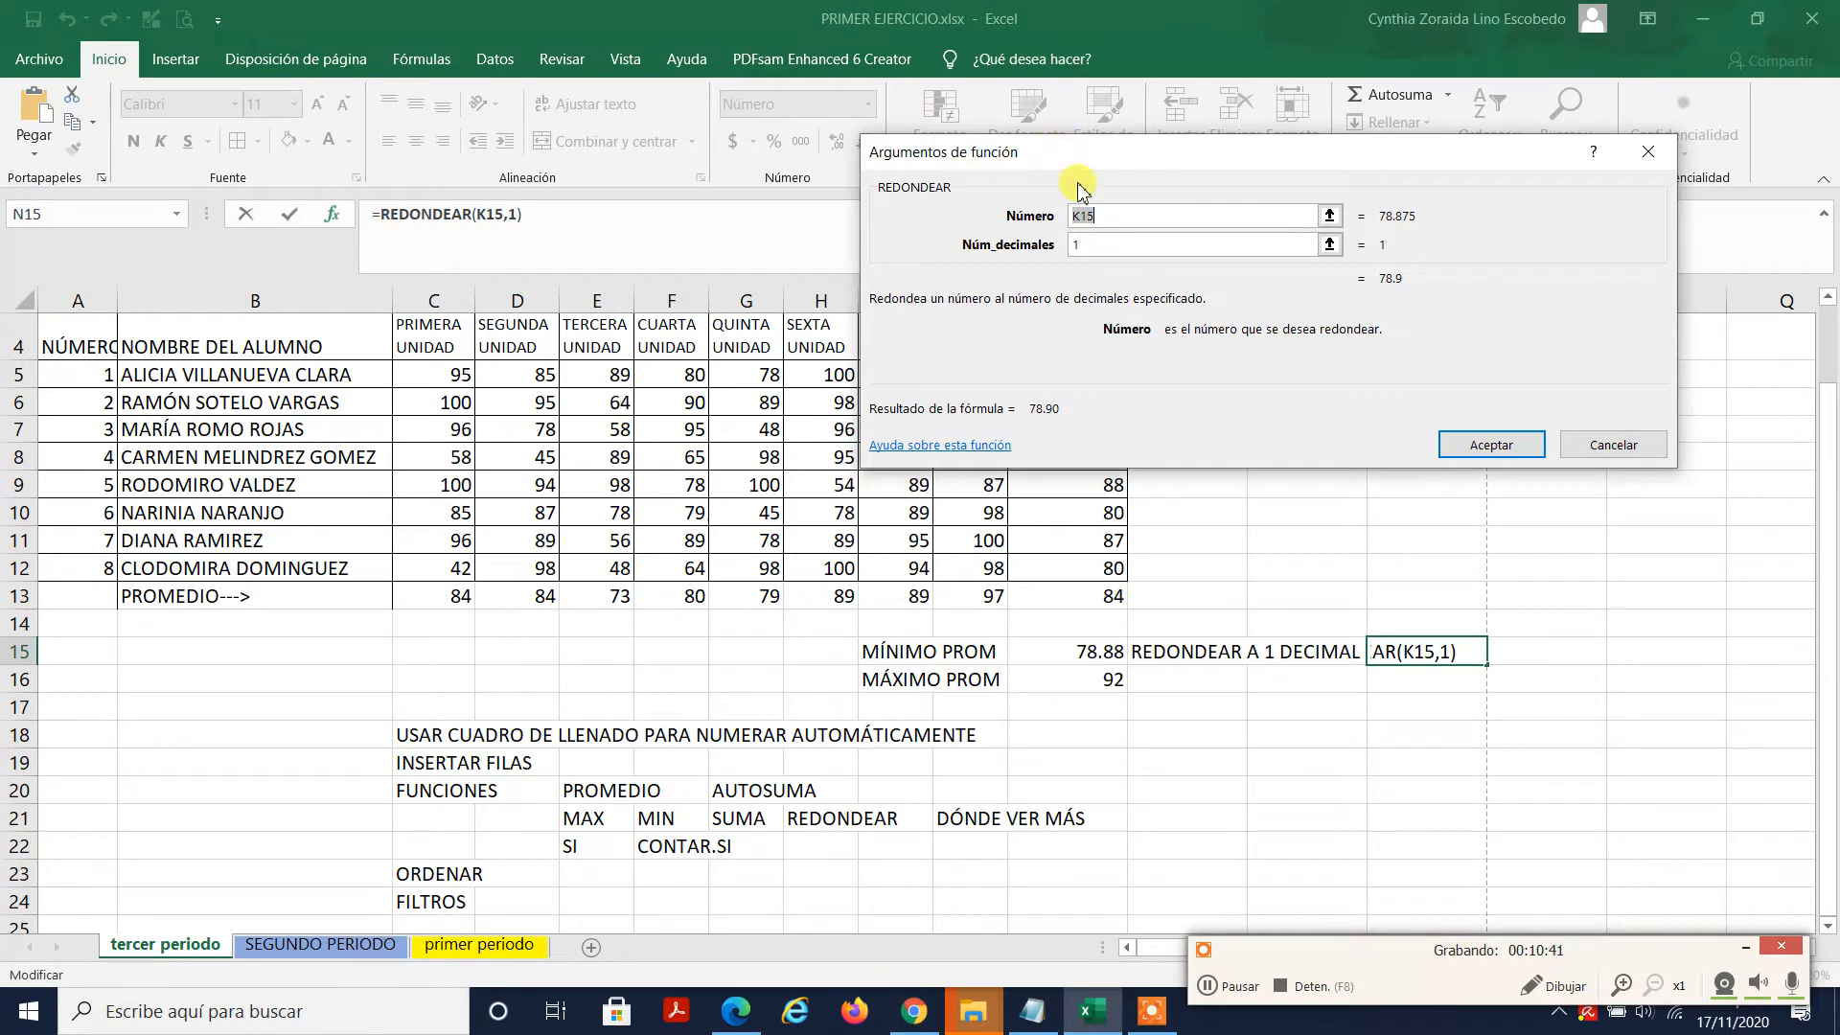
pyautogui.click(1602, 446)
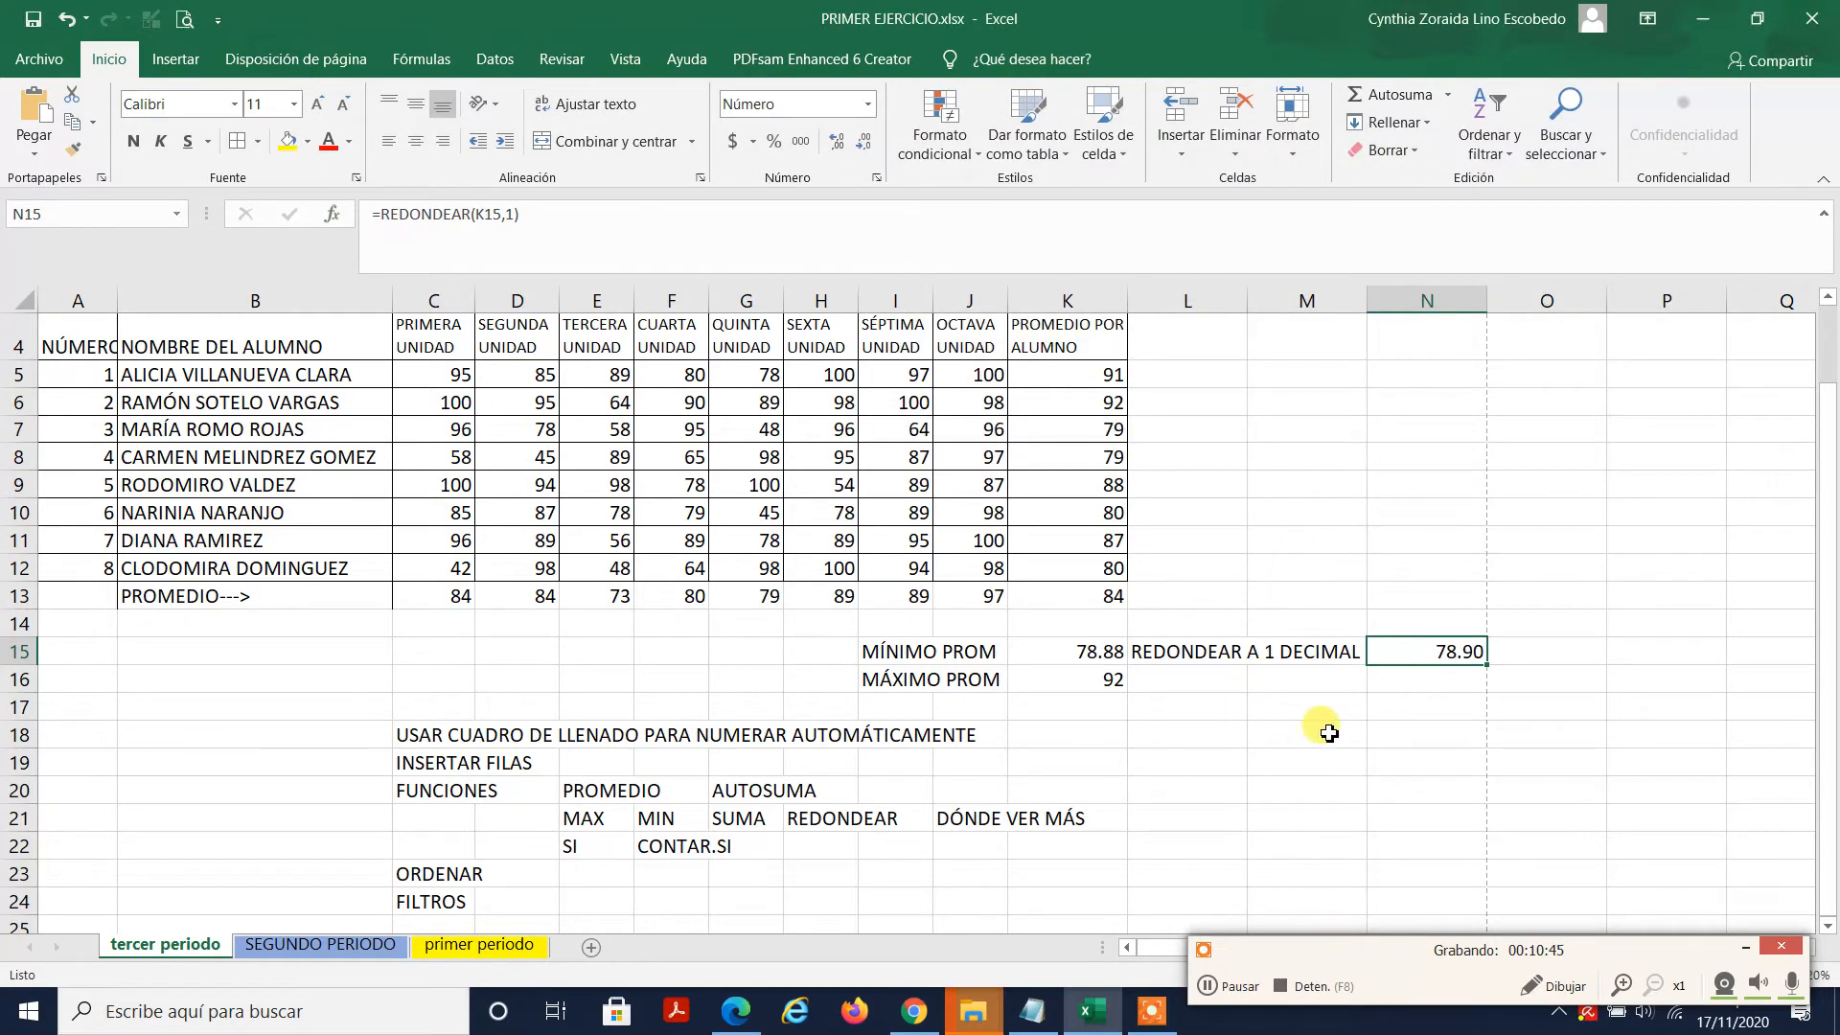
# Step: Open the Insertar función dialog for the empty cell M18 and view the functions in the Todo category
pyautogui.click(1270, 730)
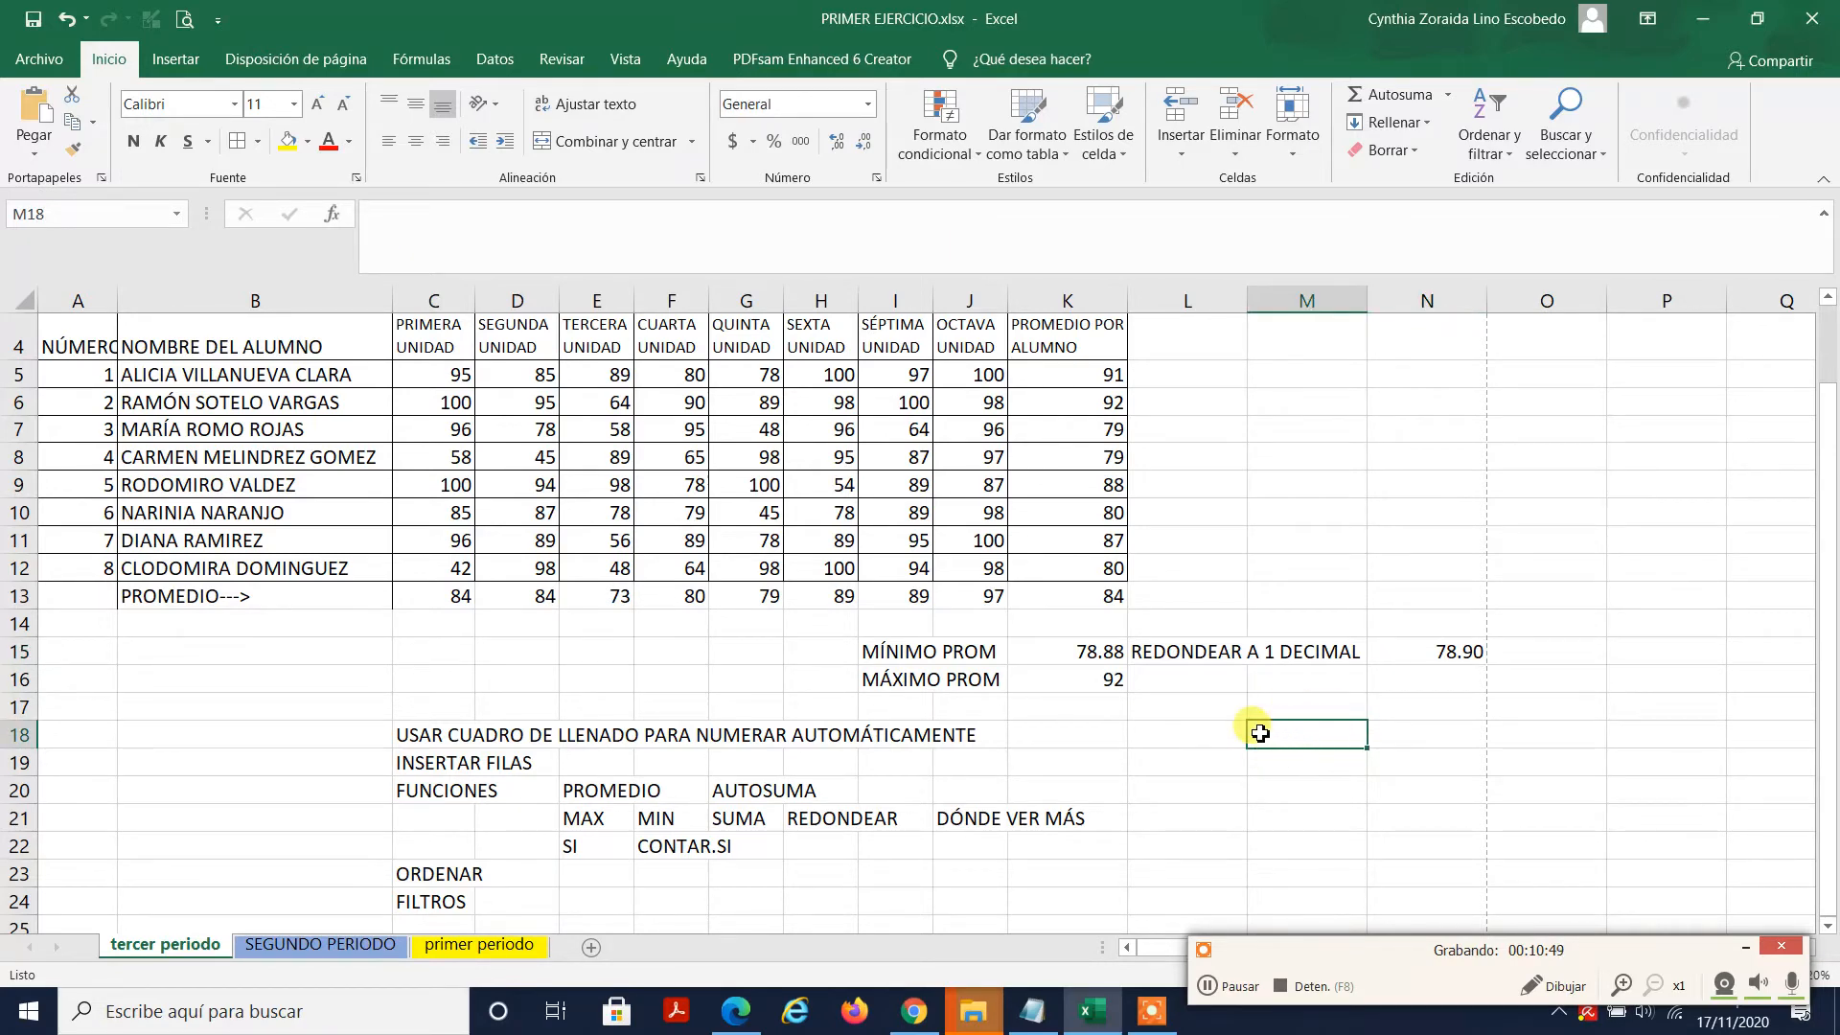
pyautogui.click(331, 217)
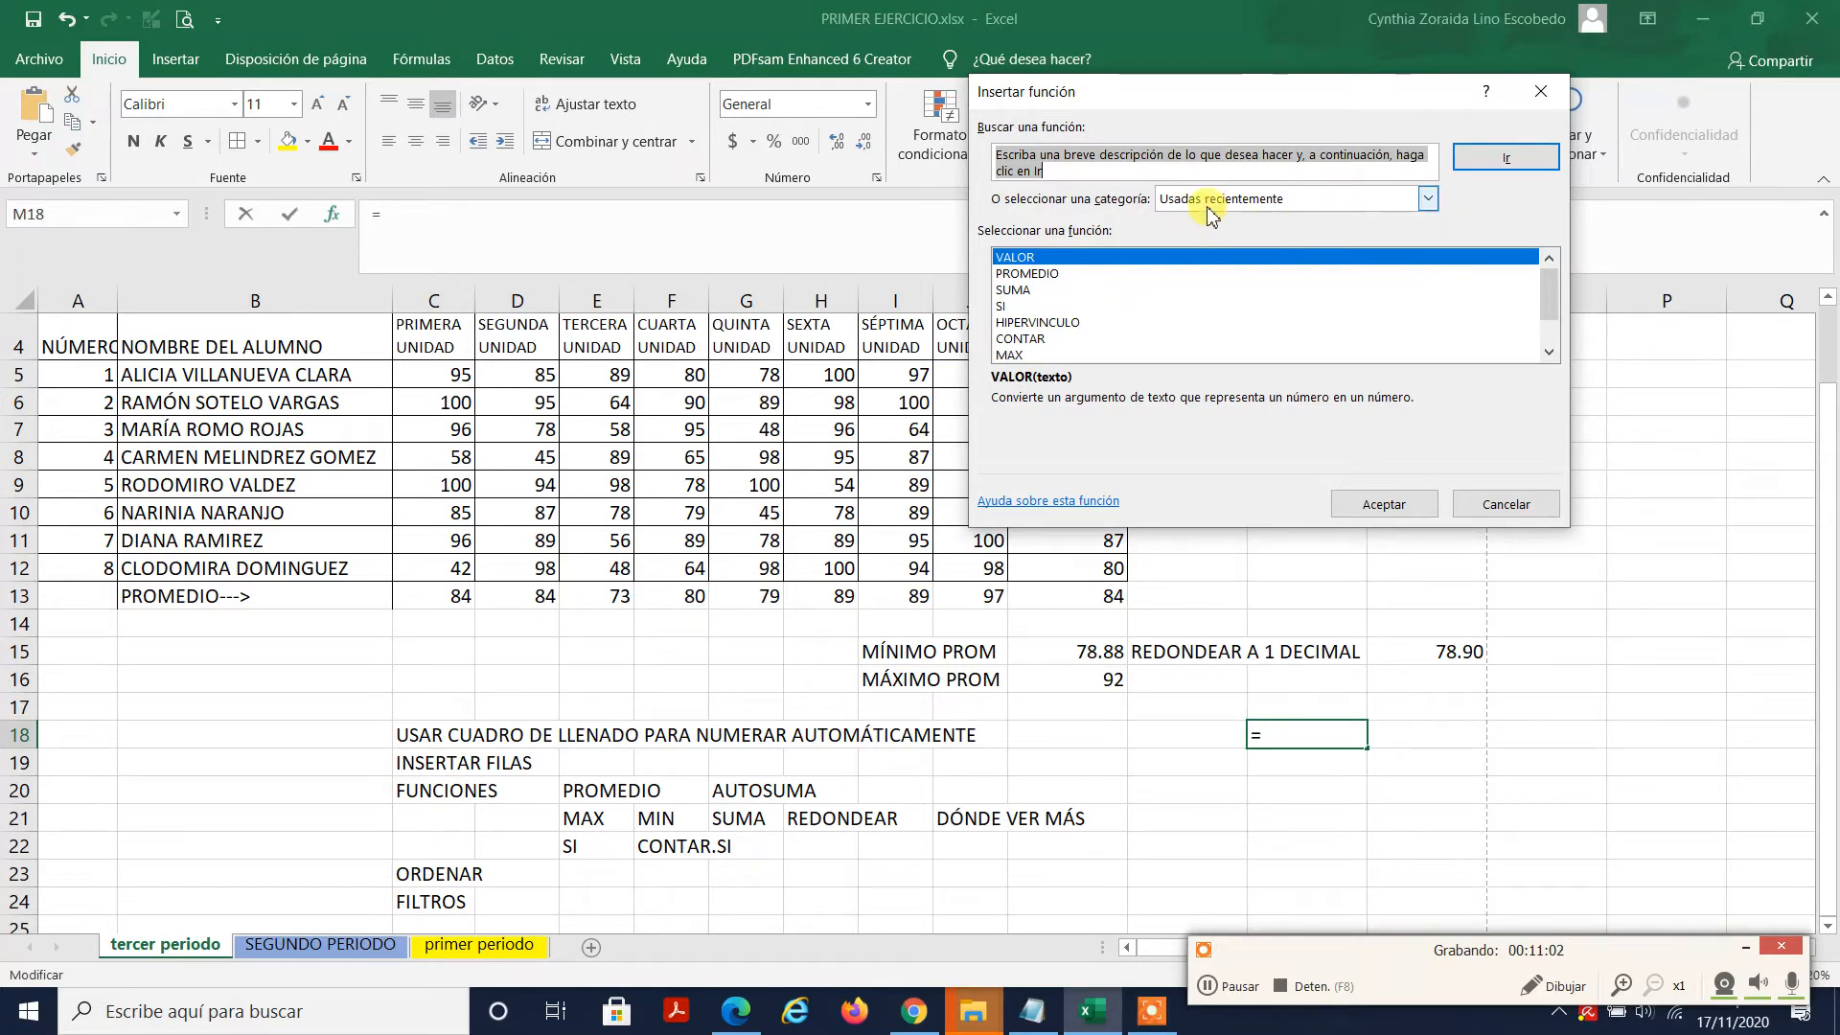
pyautogui.click(1426, 199)
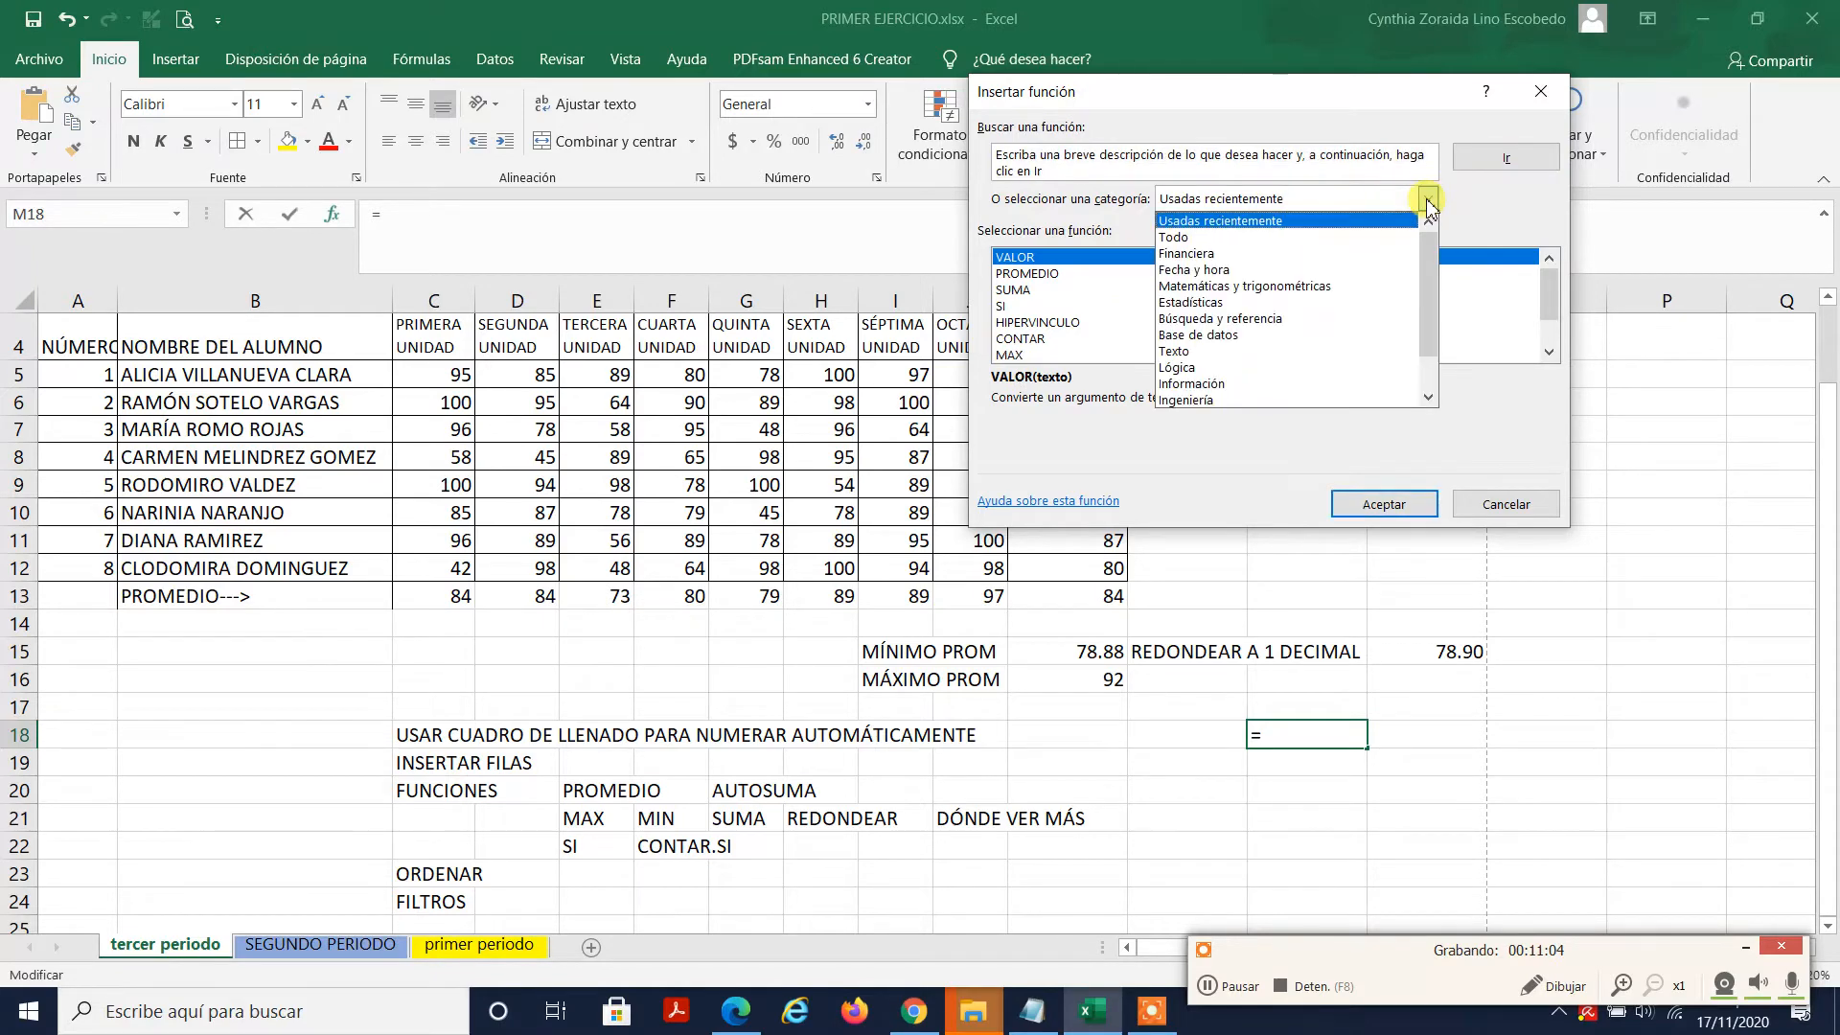
pyautogui.click(1203, 238)
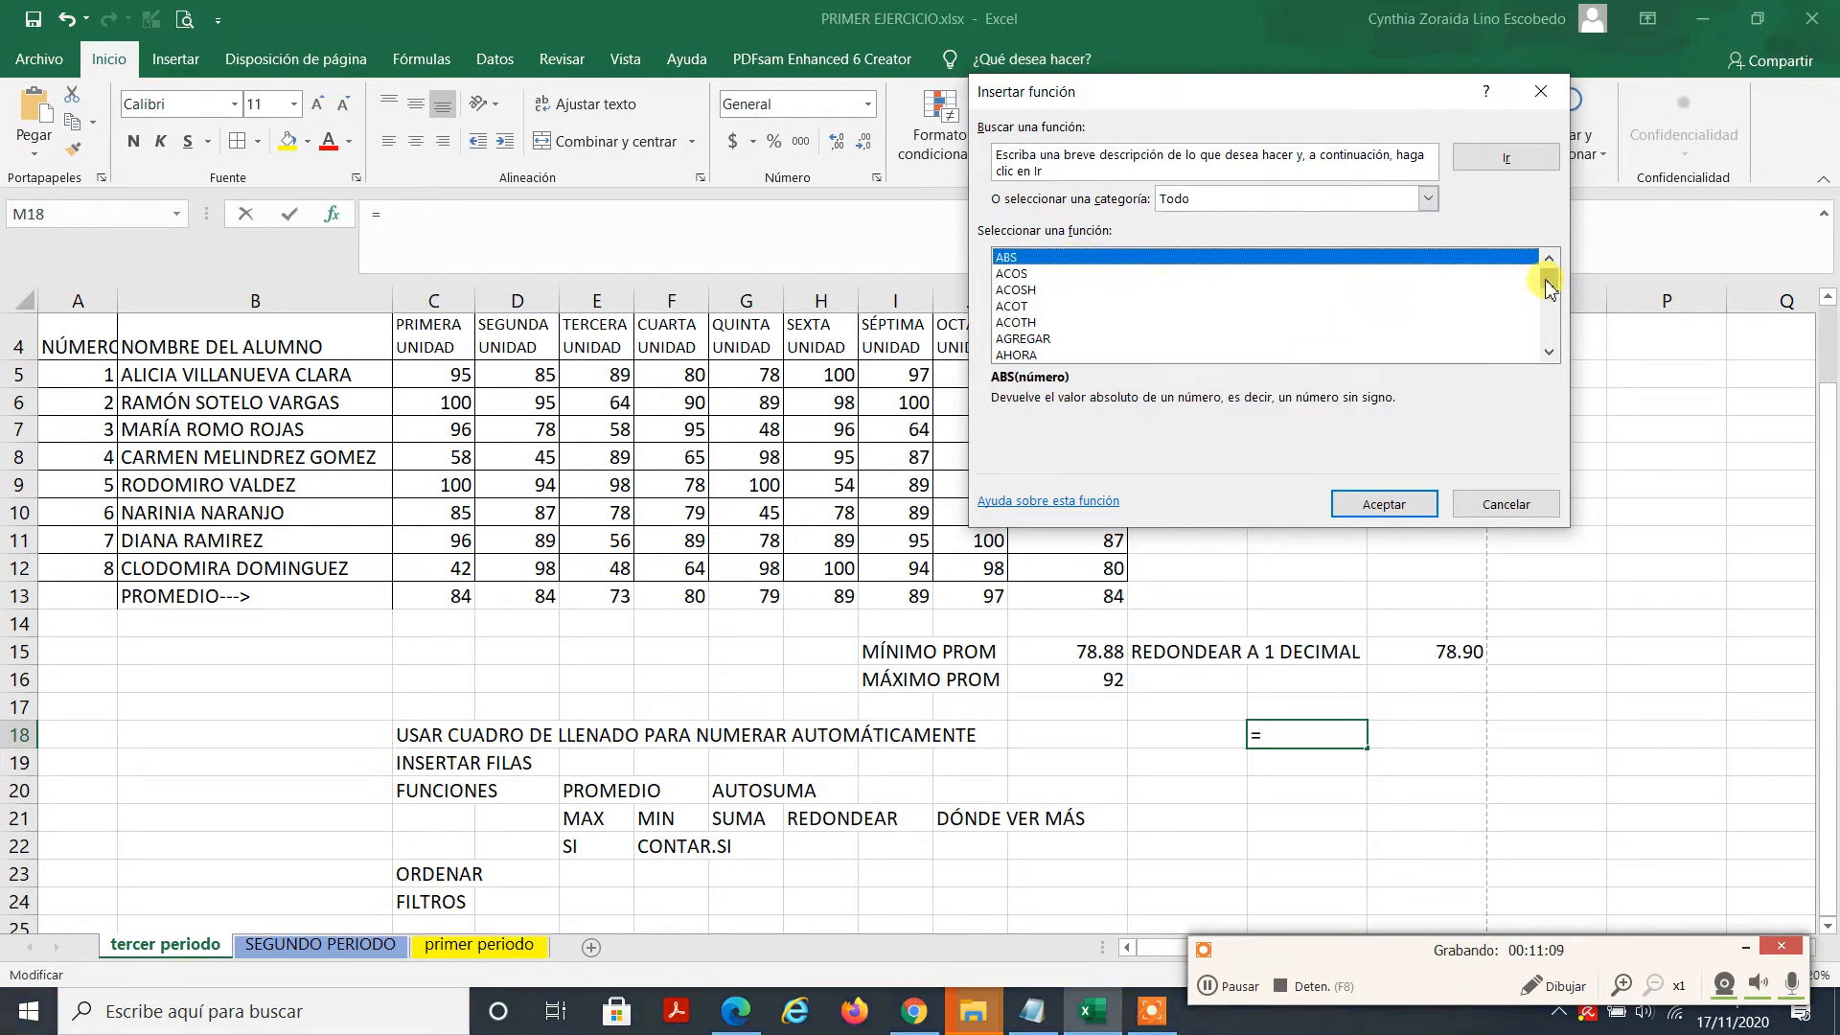
pyautogui.moveTo(1550, 286)
pyautogui.mouseDown()
pyautogui.moveTo(1554, 362)
pyautogui.moveTo(1546, 257)
pyautogui.mouseUp()
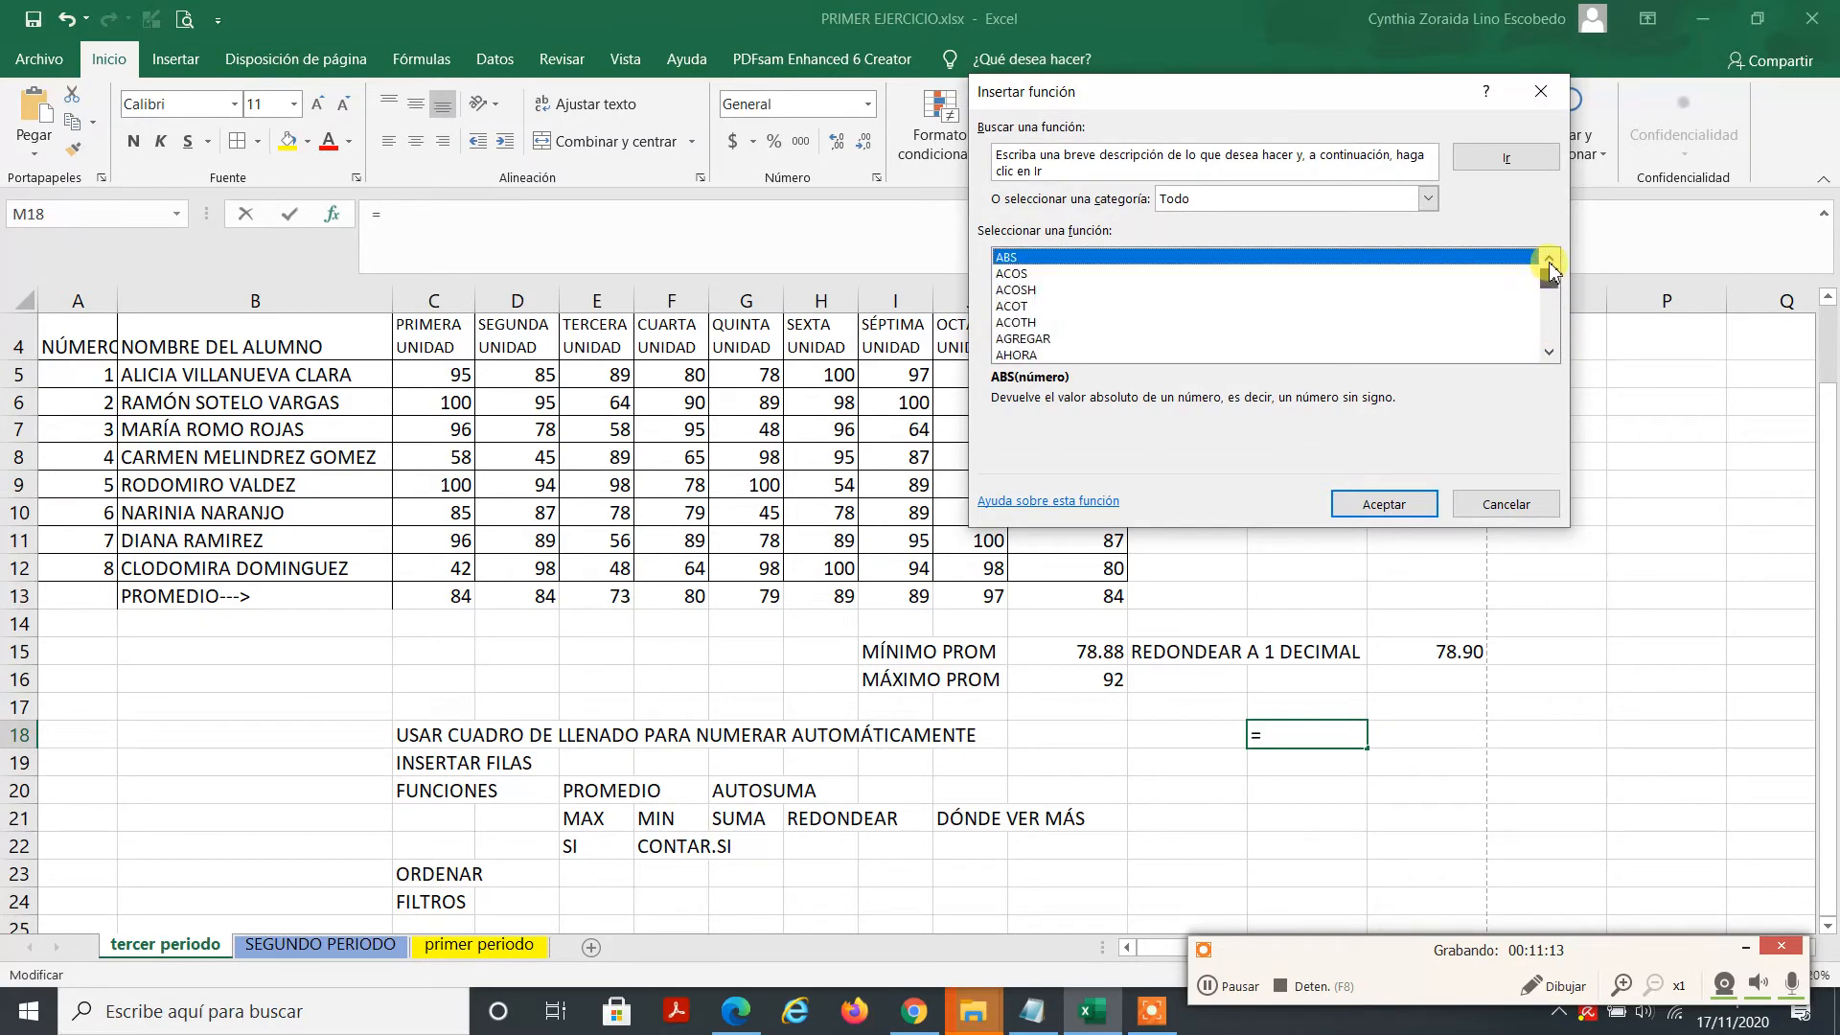
# Step: Browse the functions in the Financiera, Fecha y hora, Matemáticas y trigonométricas and Estadísticas categories of the Insertar función dialog
pyautogui.click(1427, 201)
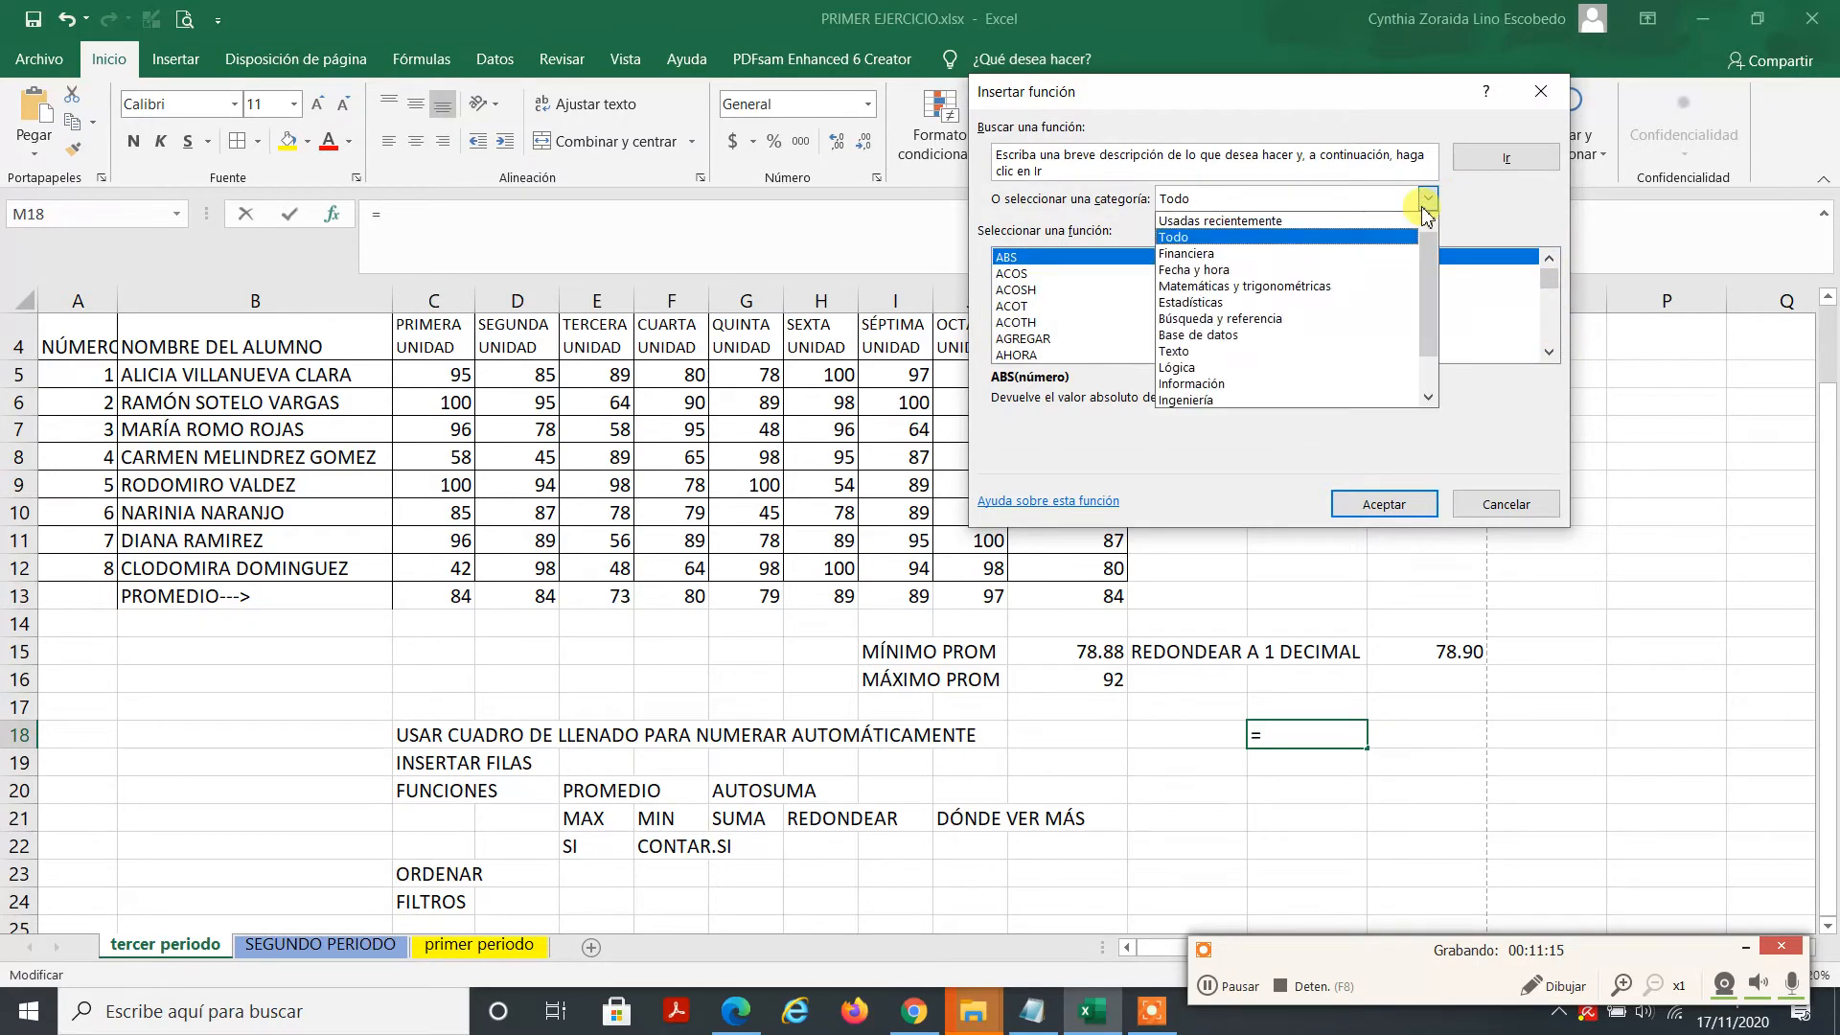
pyautogui.click(1274, 255)
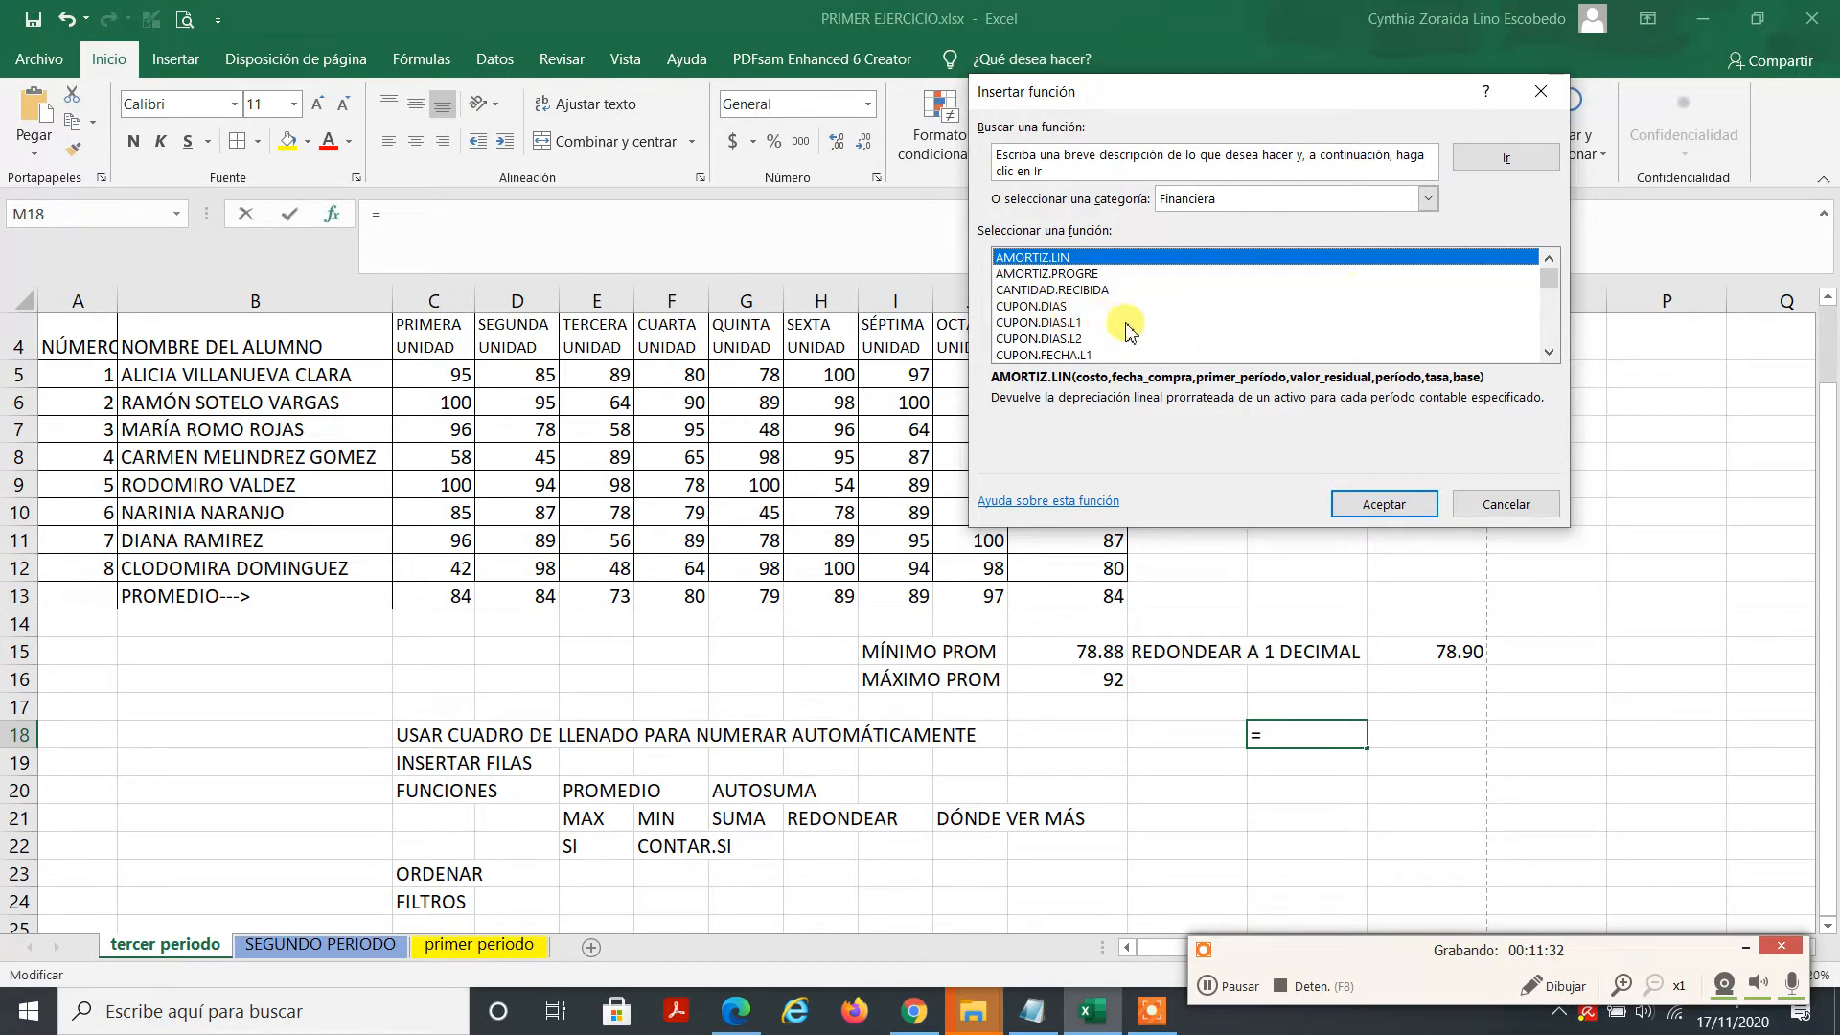
pyautogui.click(1427, 201)
pyautogui.click(1288, 292)
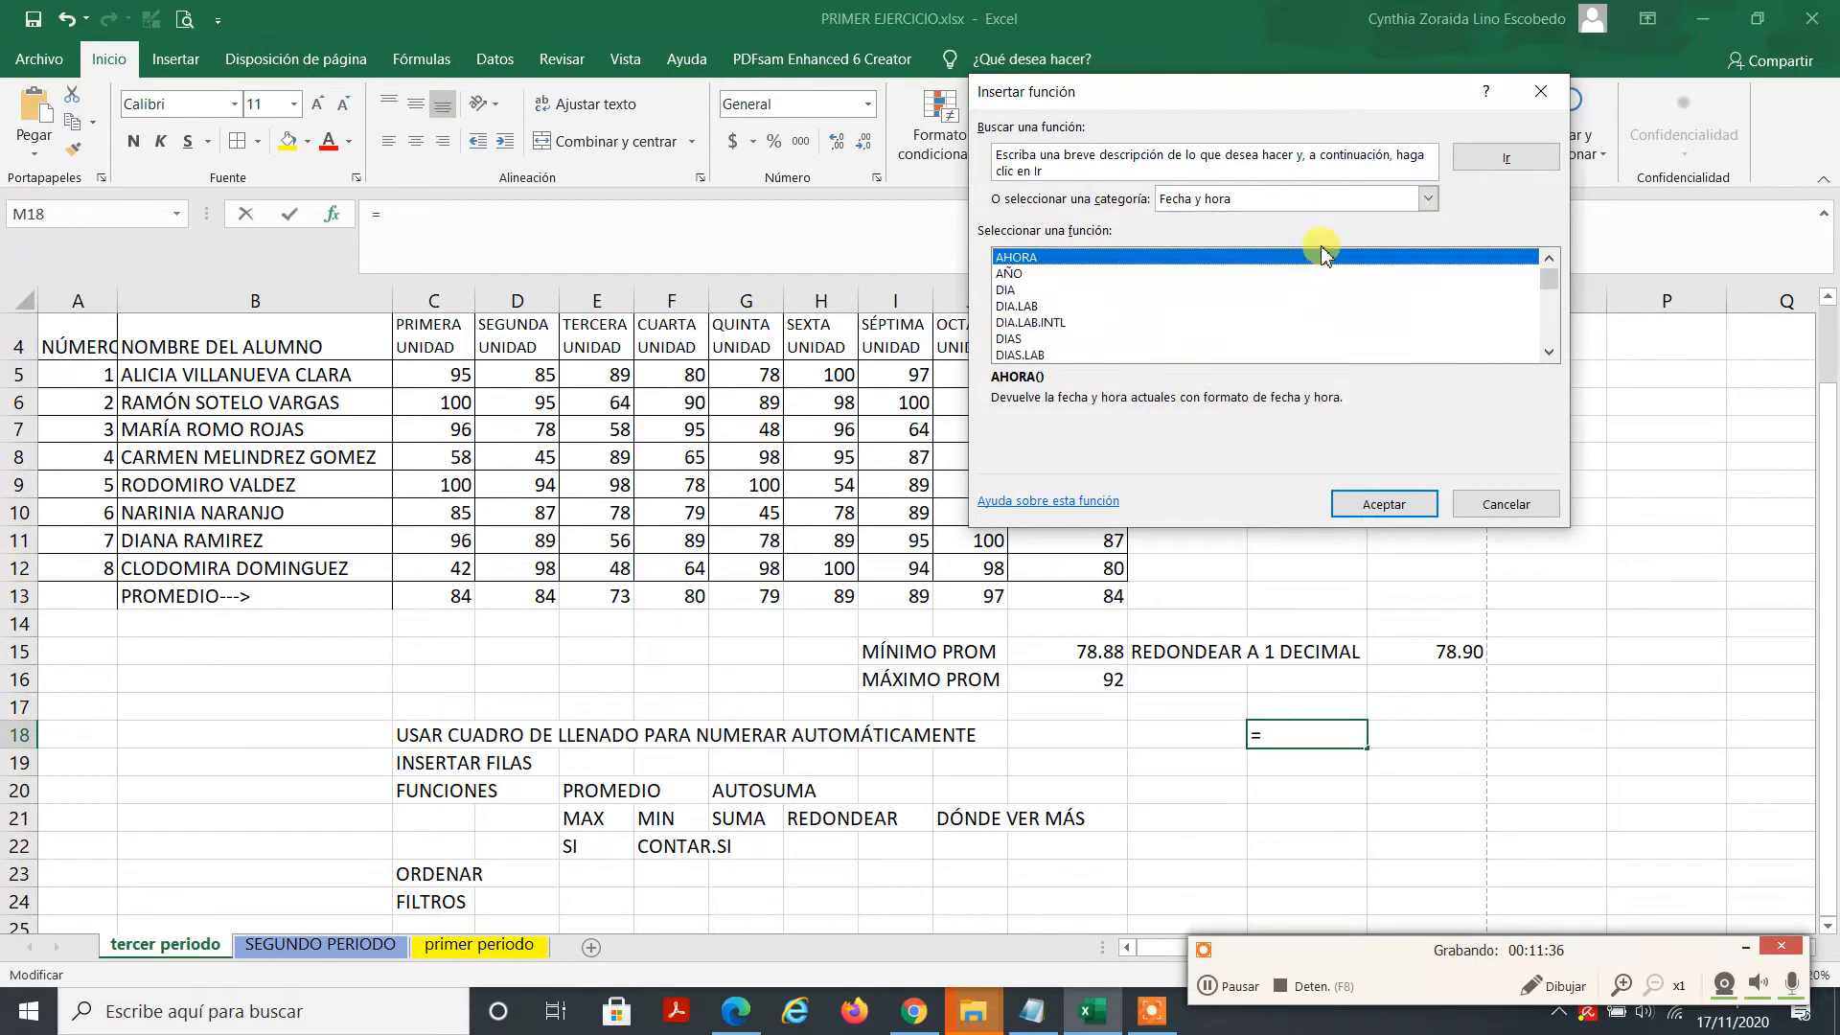
pyautogui.click(1427, 198)
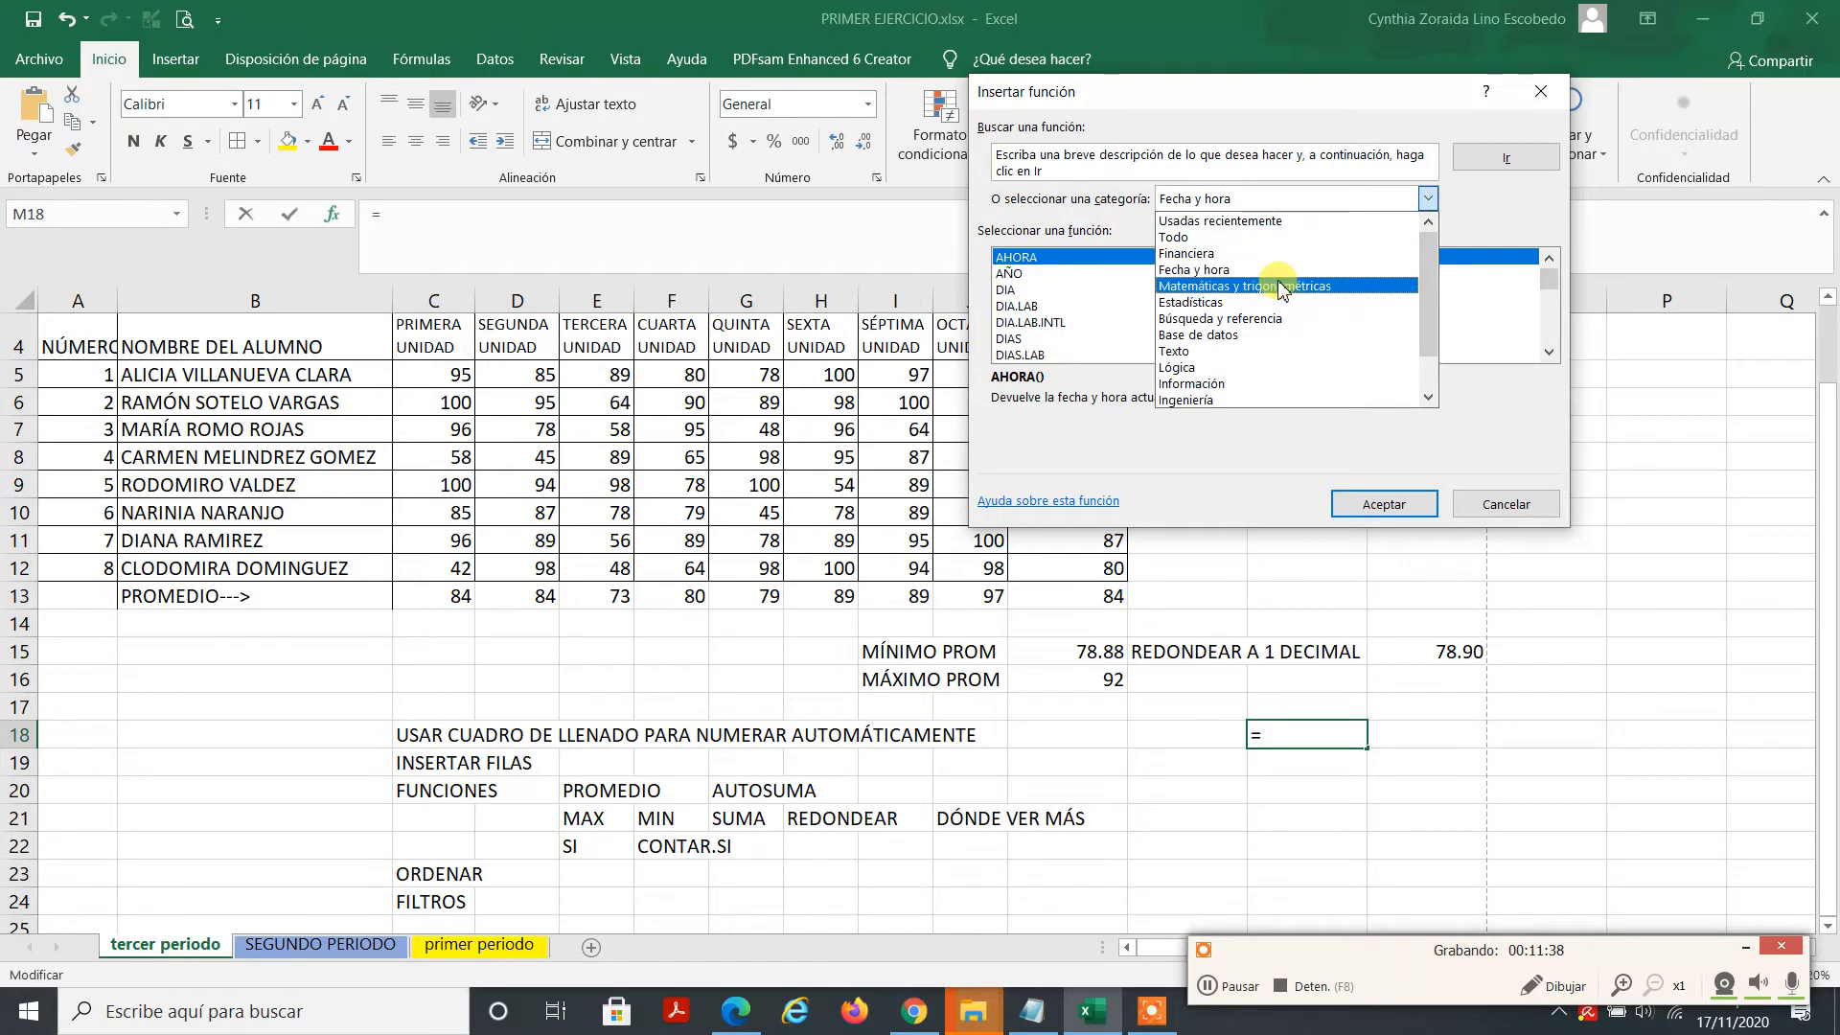
pyautogui.click(1281, 286)
pyautogui.click(1428, 201)
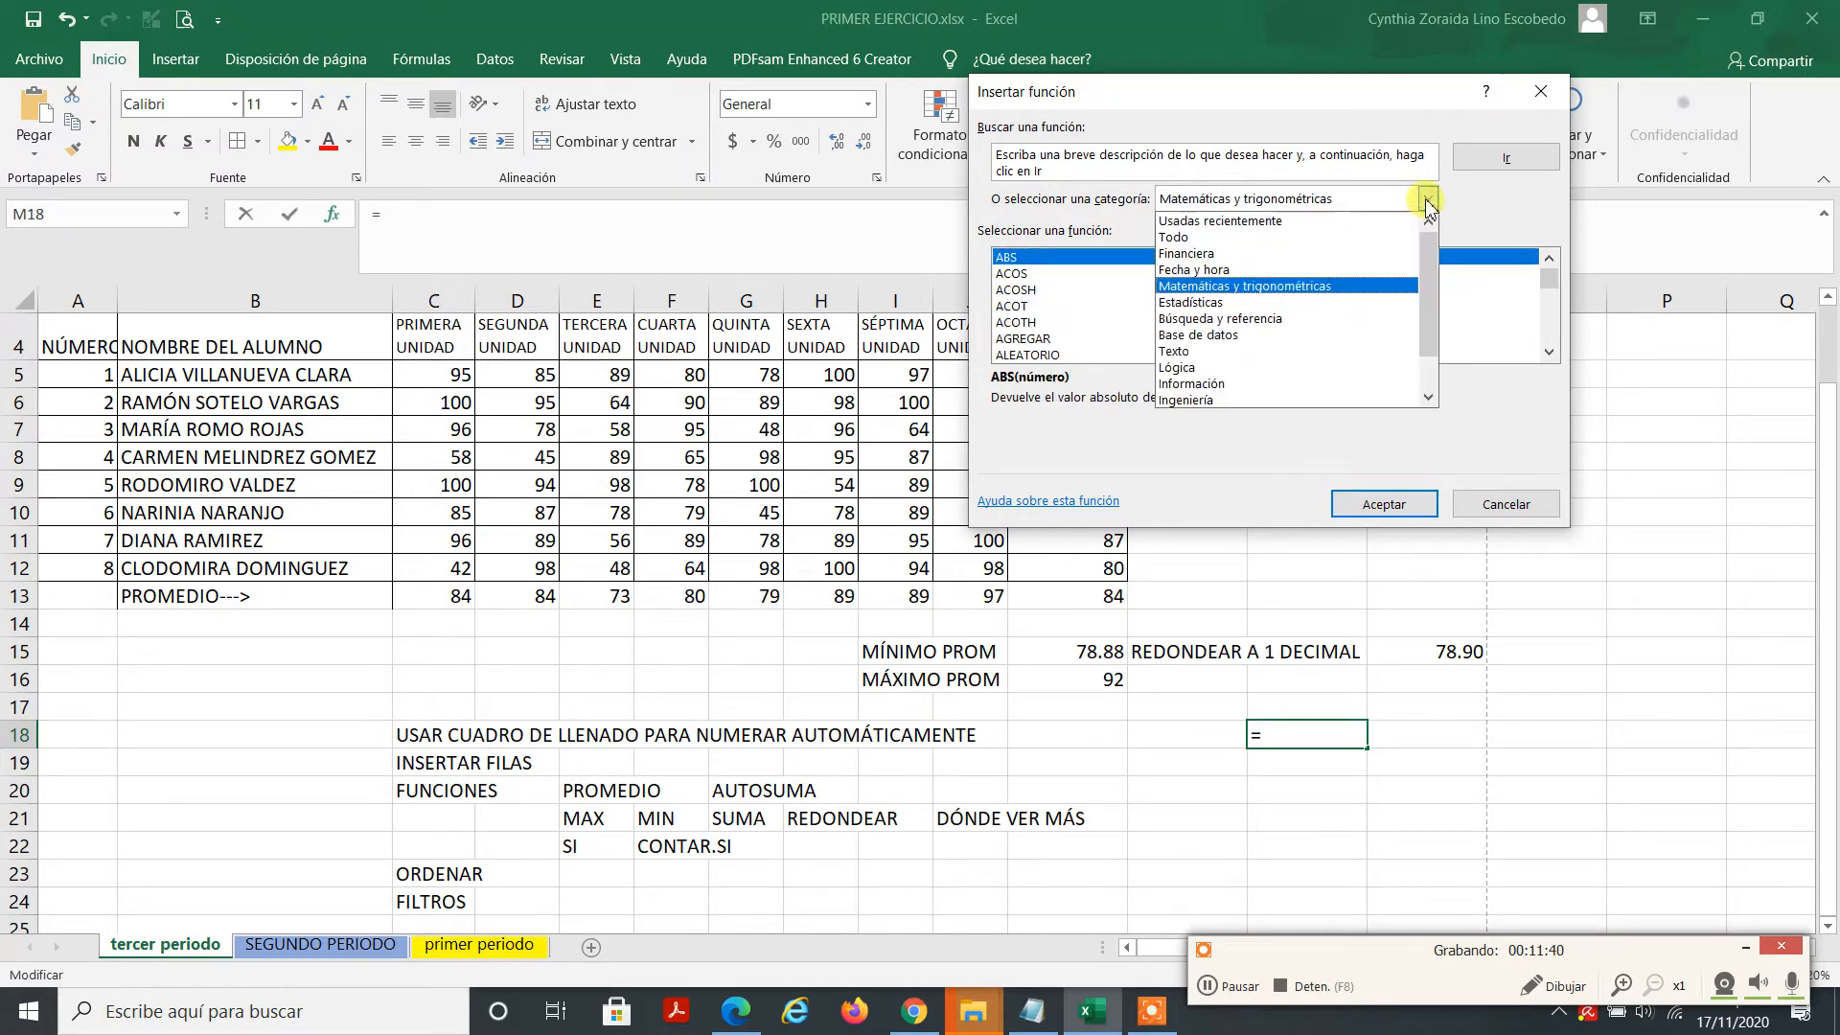
pyautogui.click(1284, 302)
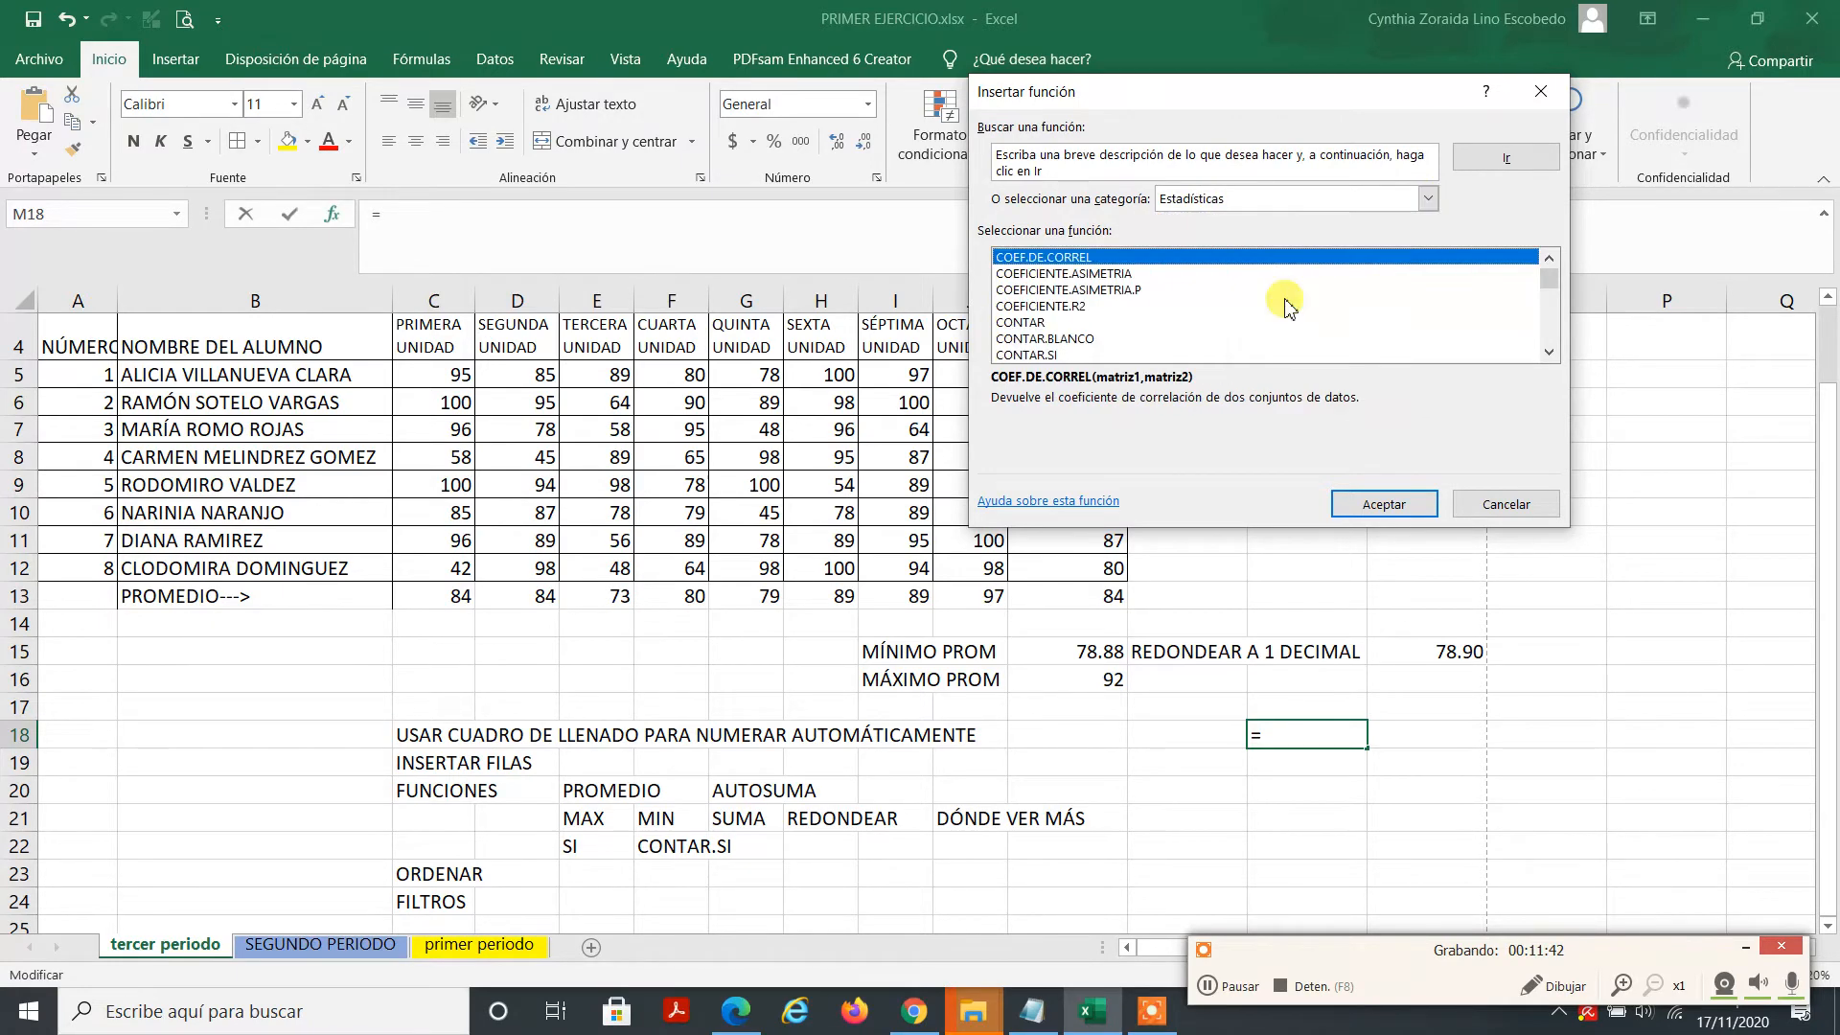
# Step: Look through the remaining function categories and the Estadísticas functions, and close the Insertar función dialog without inserting anything
pyautogui.click(1431, 201)
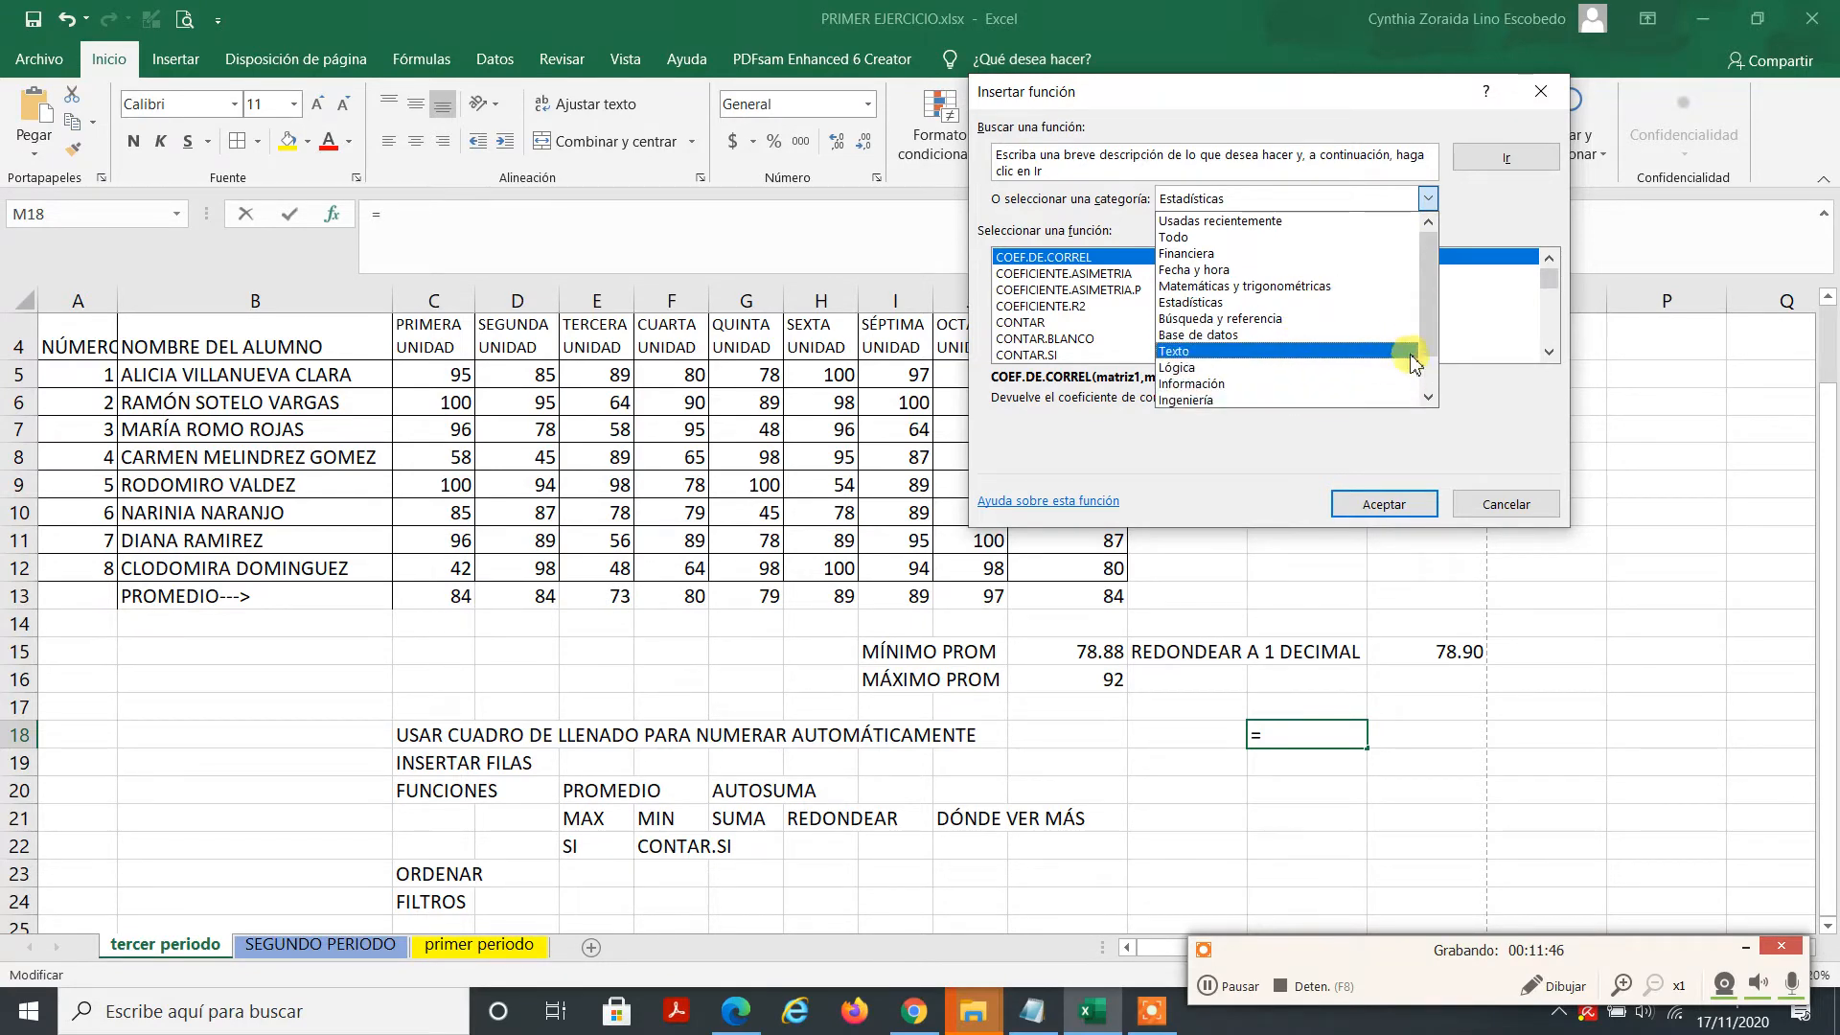
pyautogui.scroll(-1, 1411, 362)
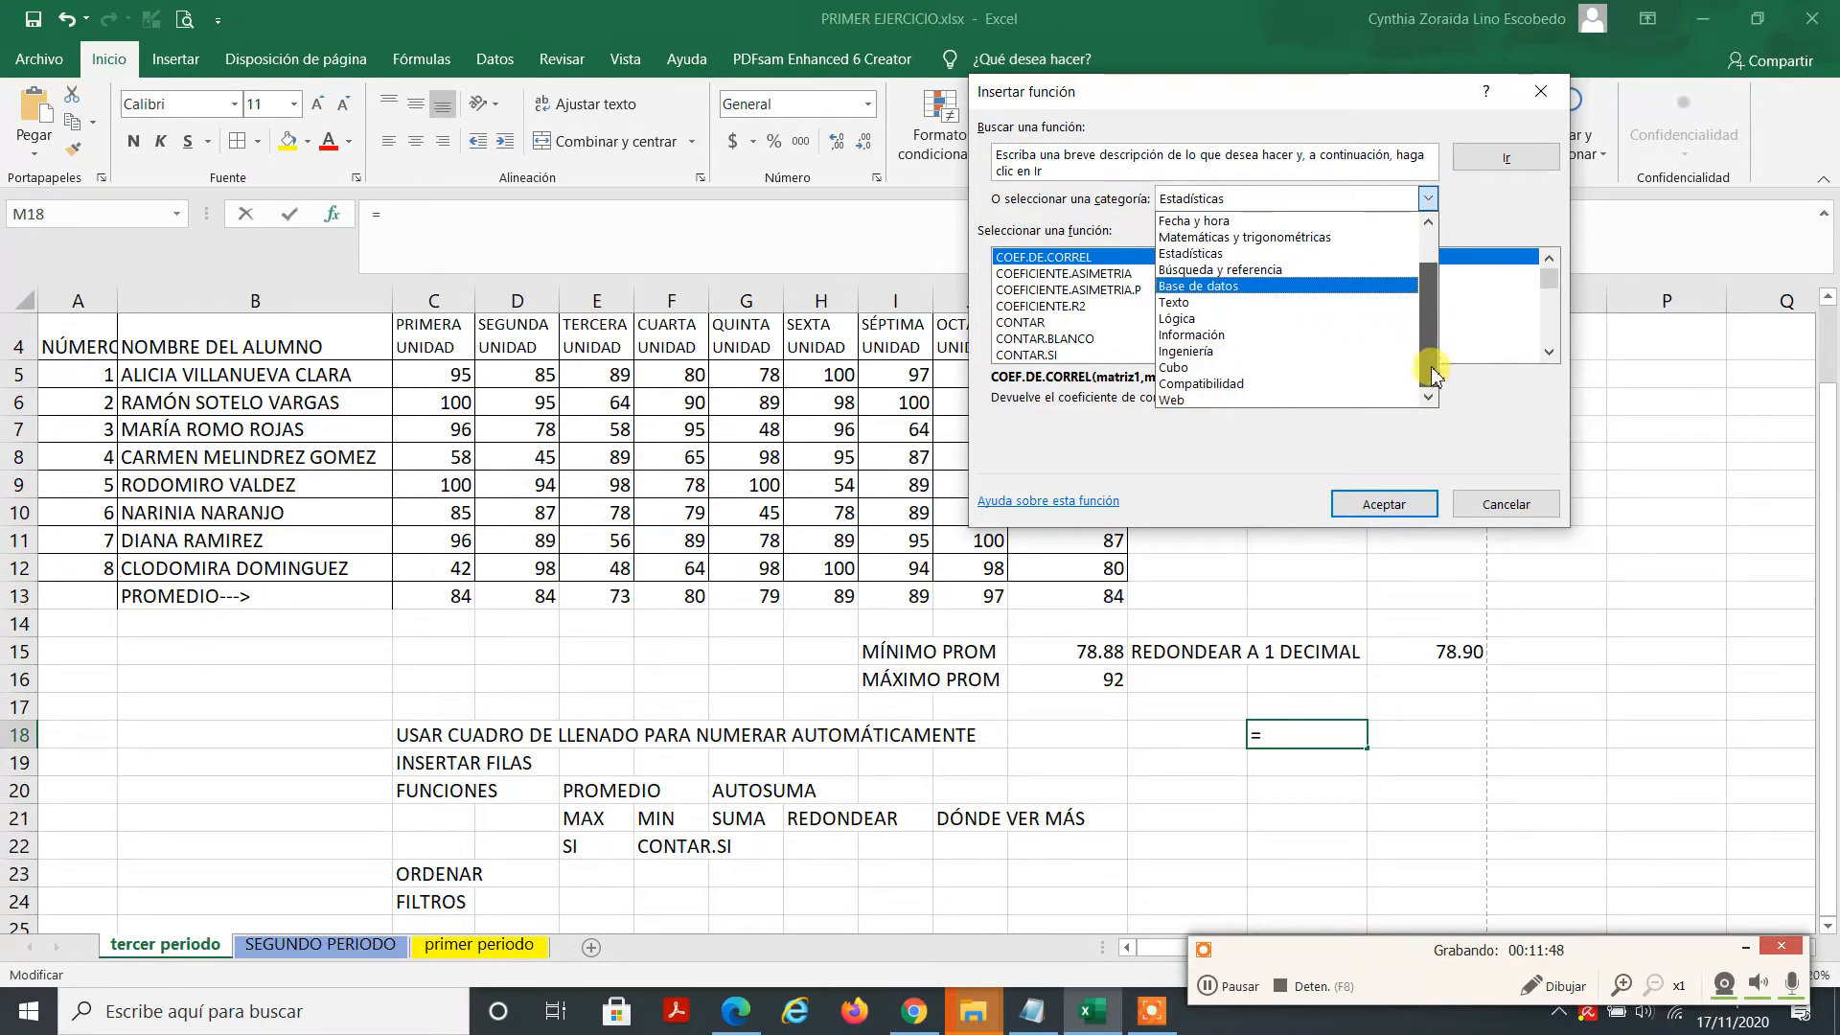
pyautogui.scroll(1, 1434, 373)
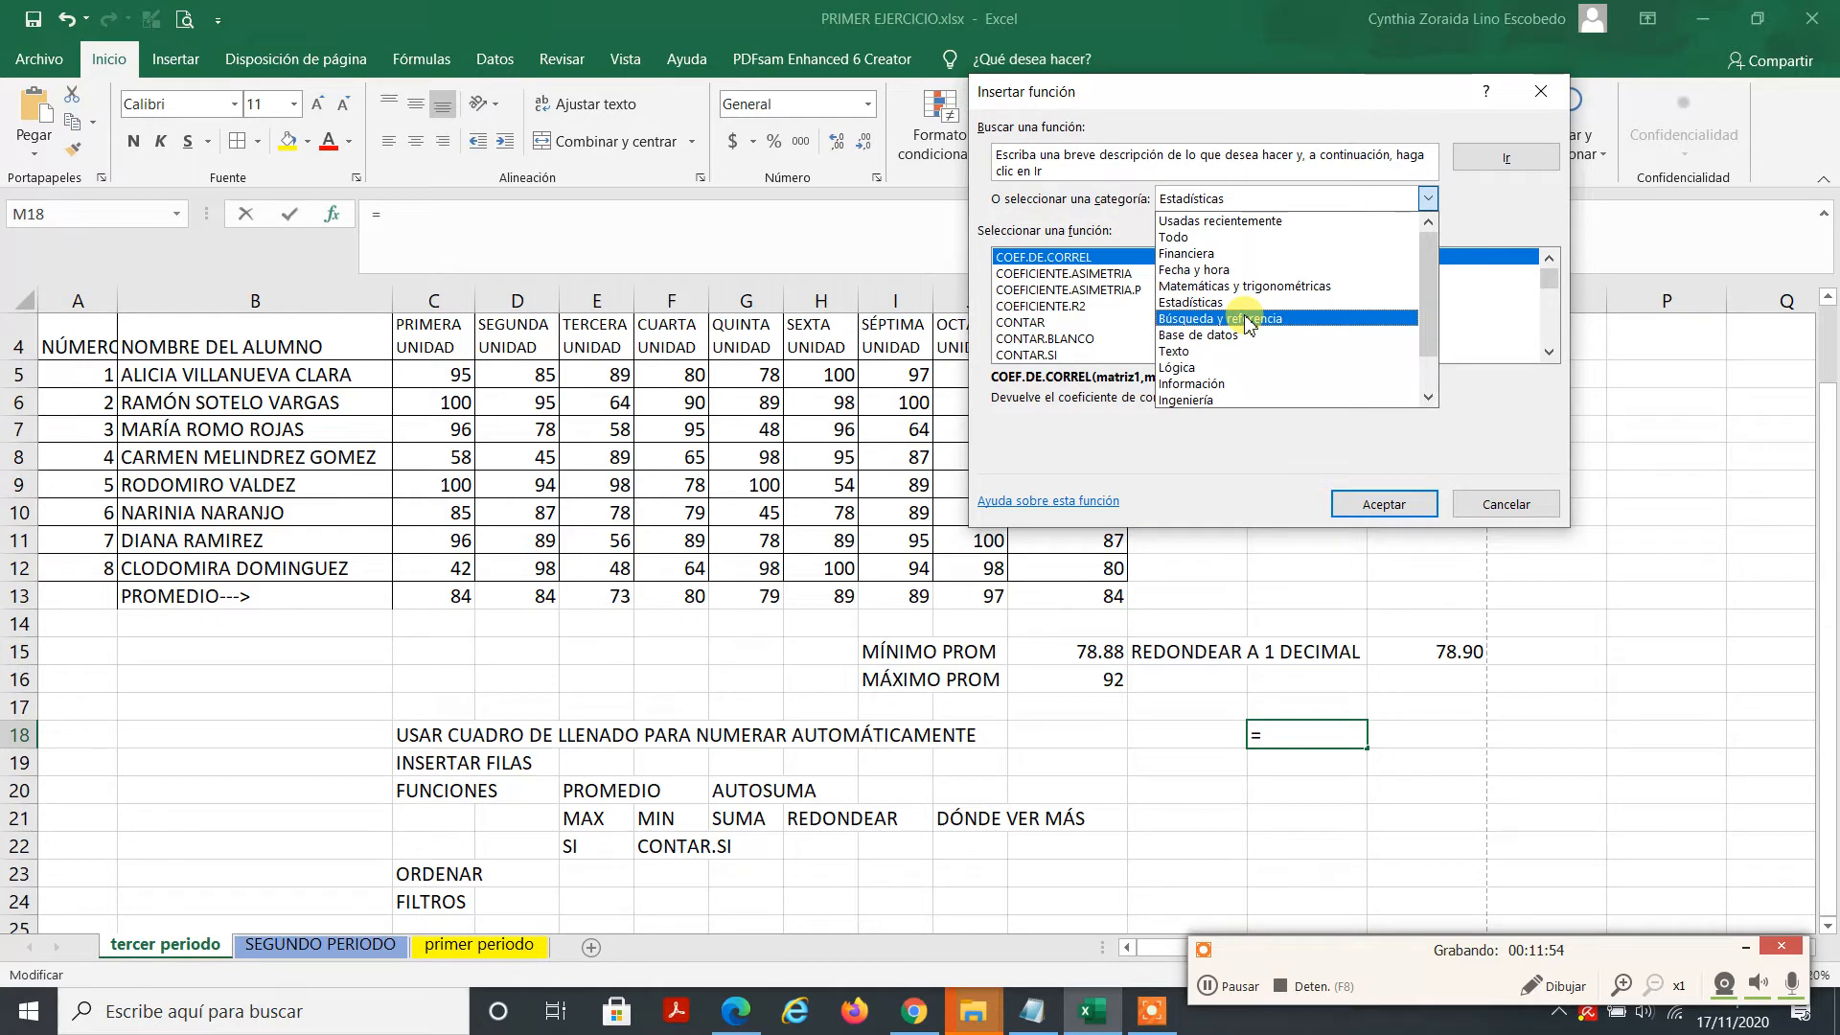
pyautogui.click(1191, 302)
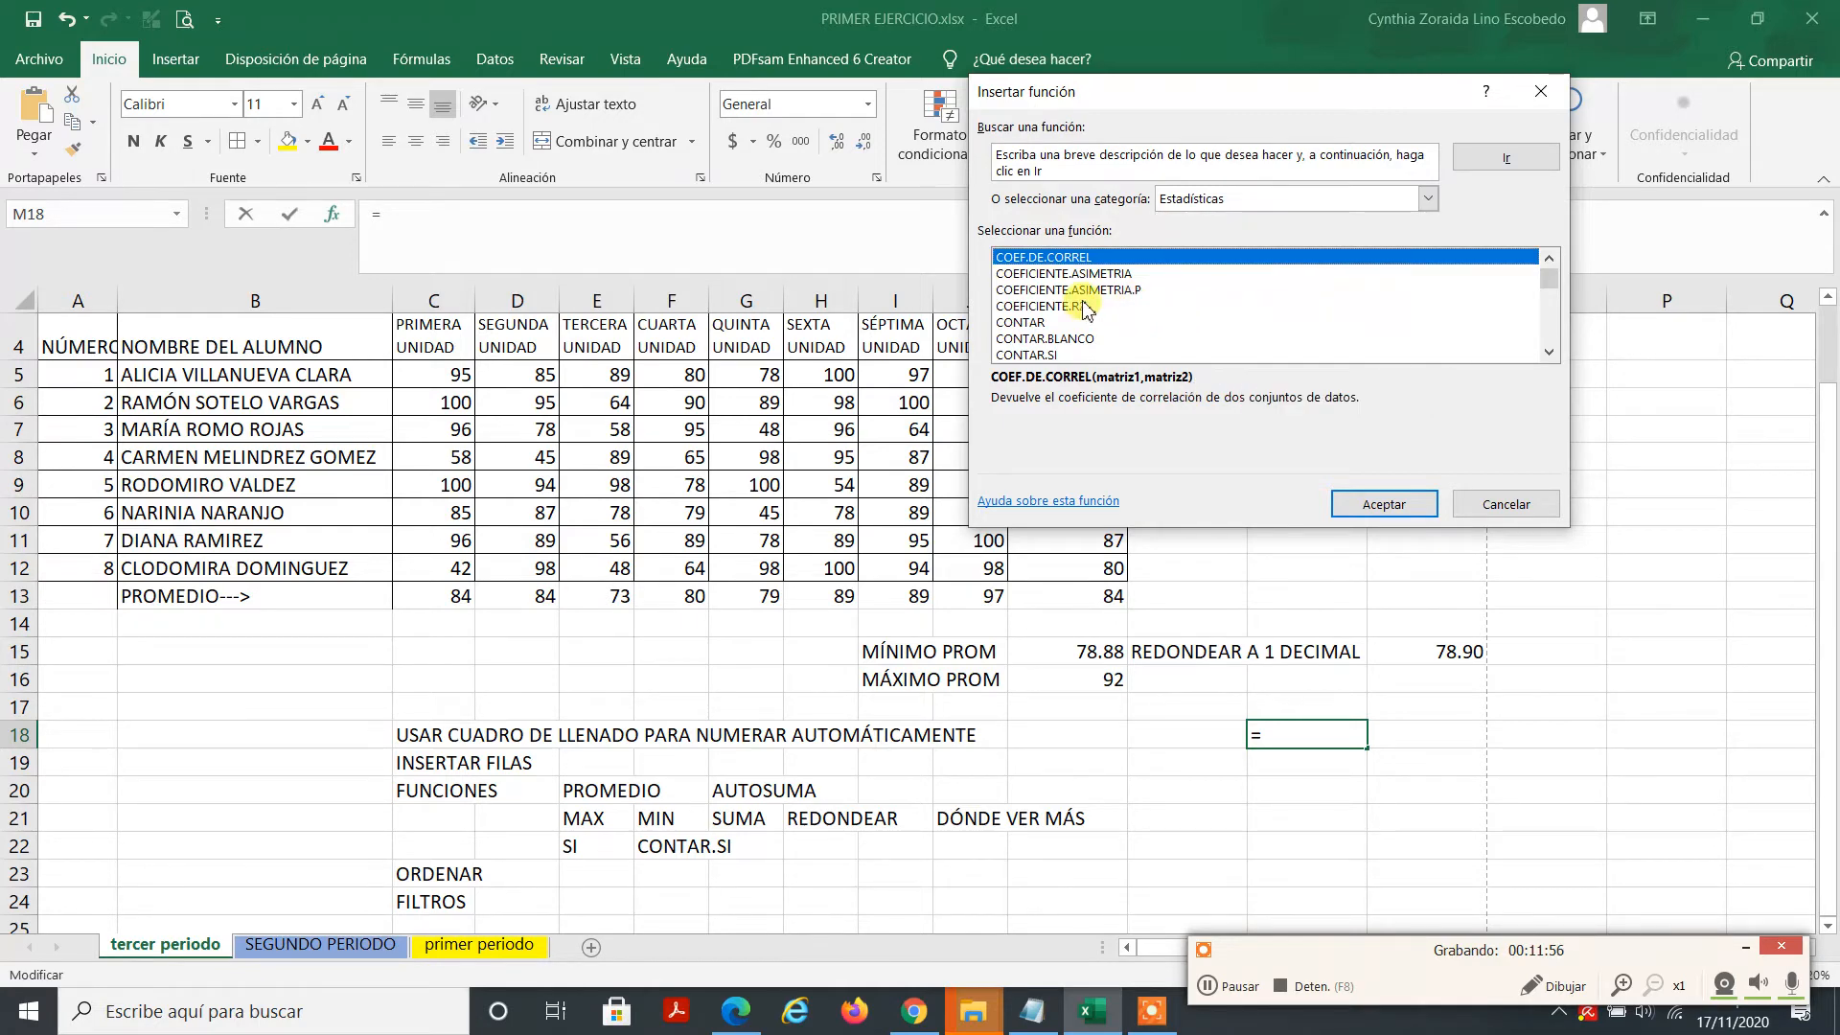
pyautogui.moveTo(1548, 275)
pyautogui.mouseDown()
pyautogui.moveTo(1548, 331)
pyautogui.moveTo(1548, 270)
pyautogui.mouseUp()
pyautogui.click(1506, 510)
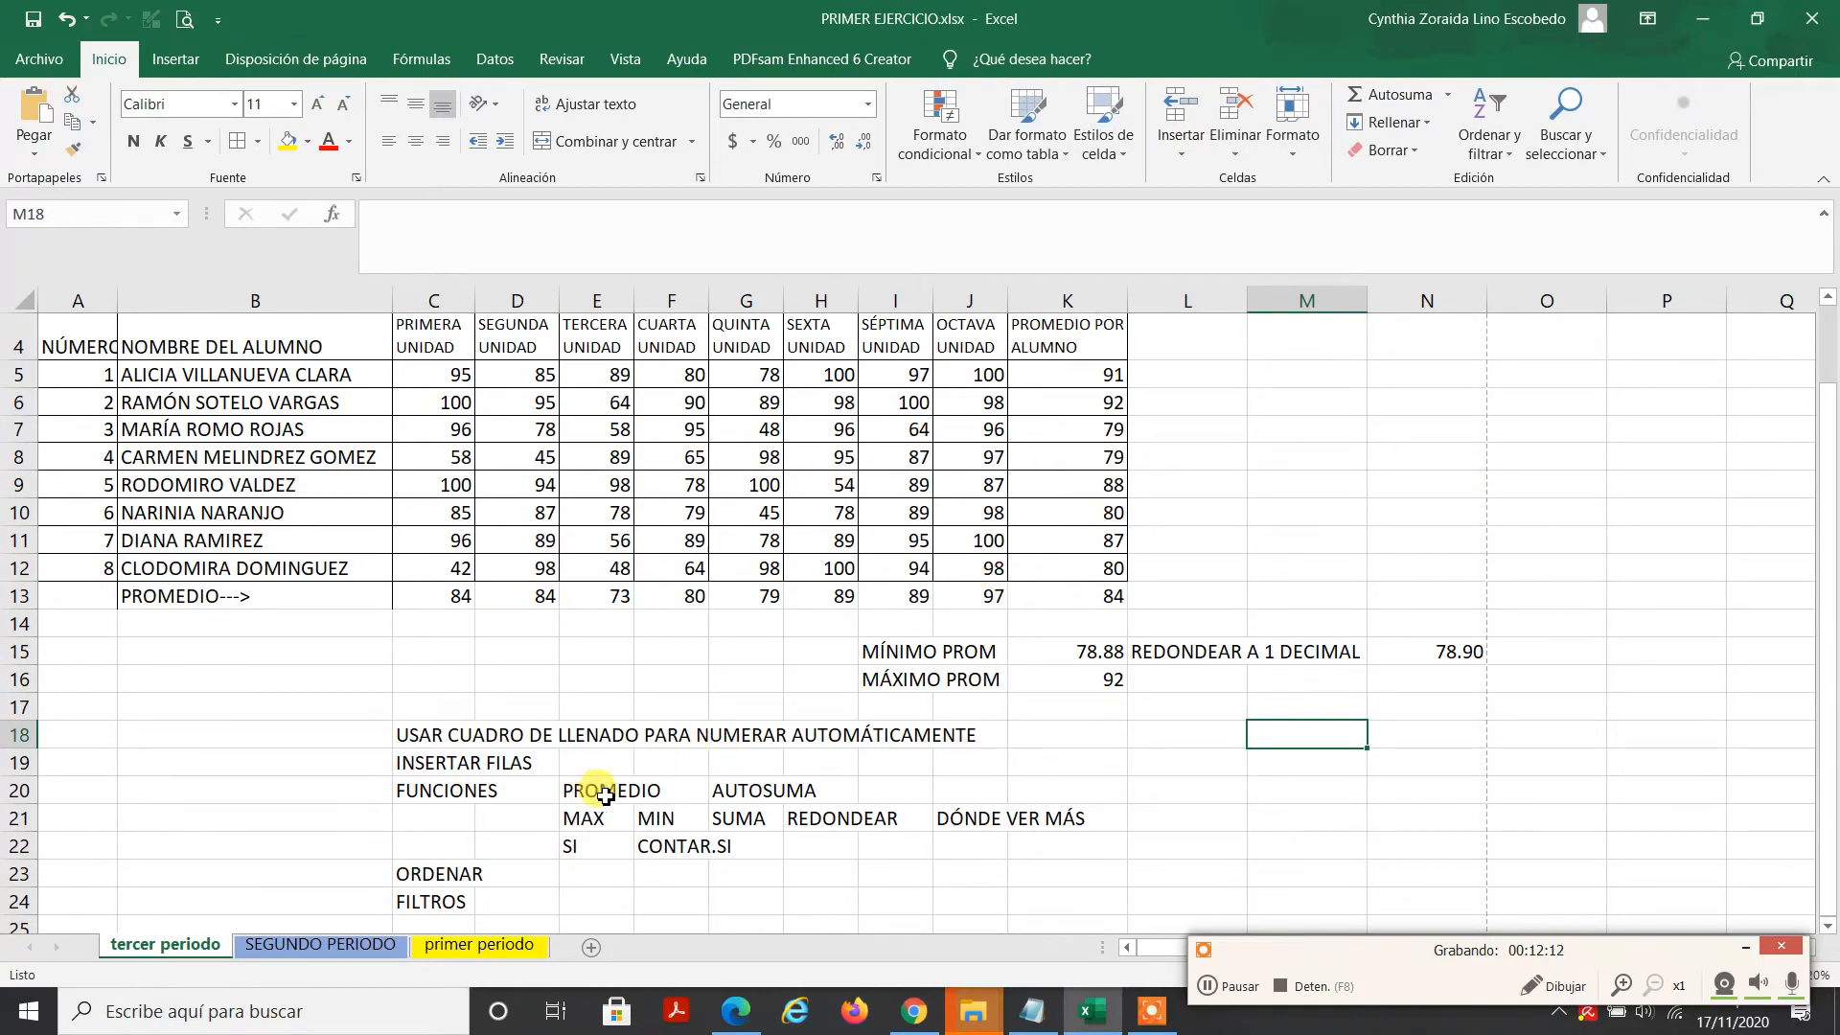
# Step: Review the SI and CONTAR.SI entries in row 22 of the topic list below the grade table
pyautogui.scroll(-1, 646, 801)
pyautogui.scroll(-1, 645, 801)
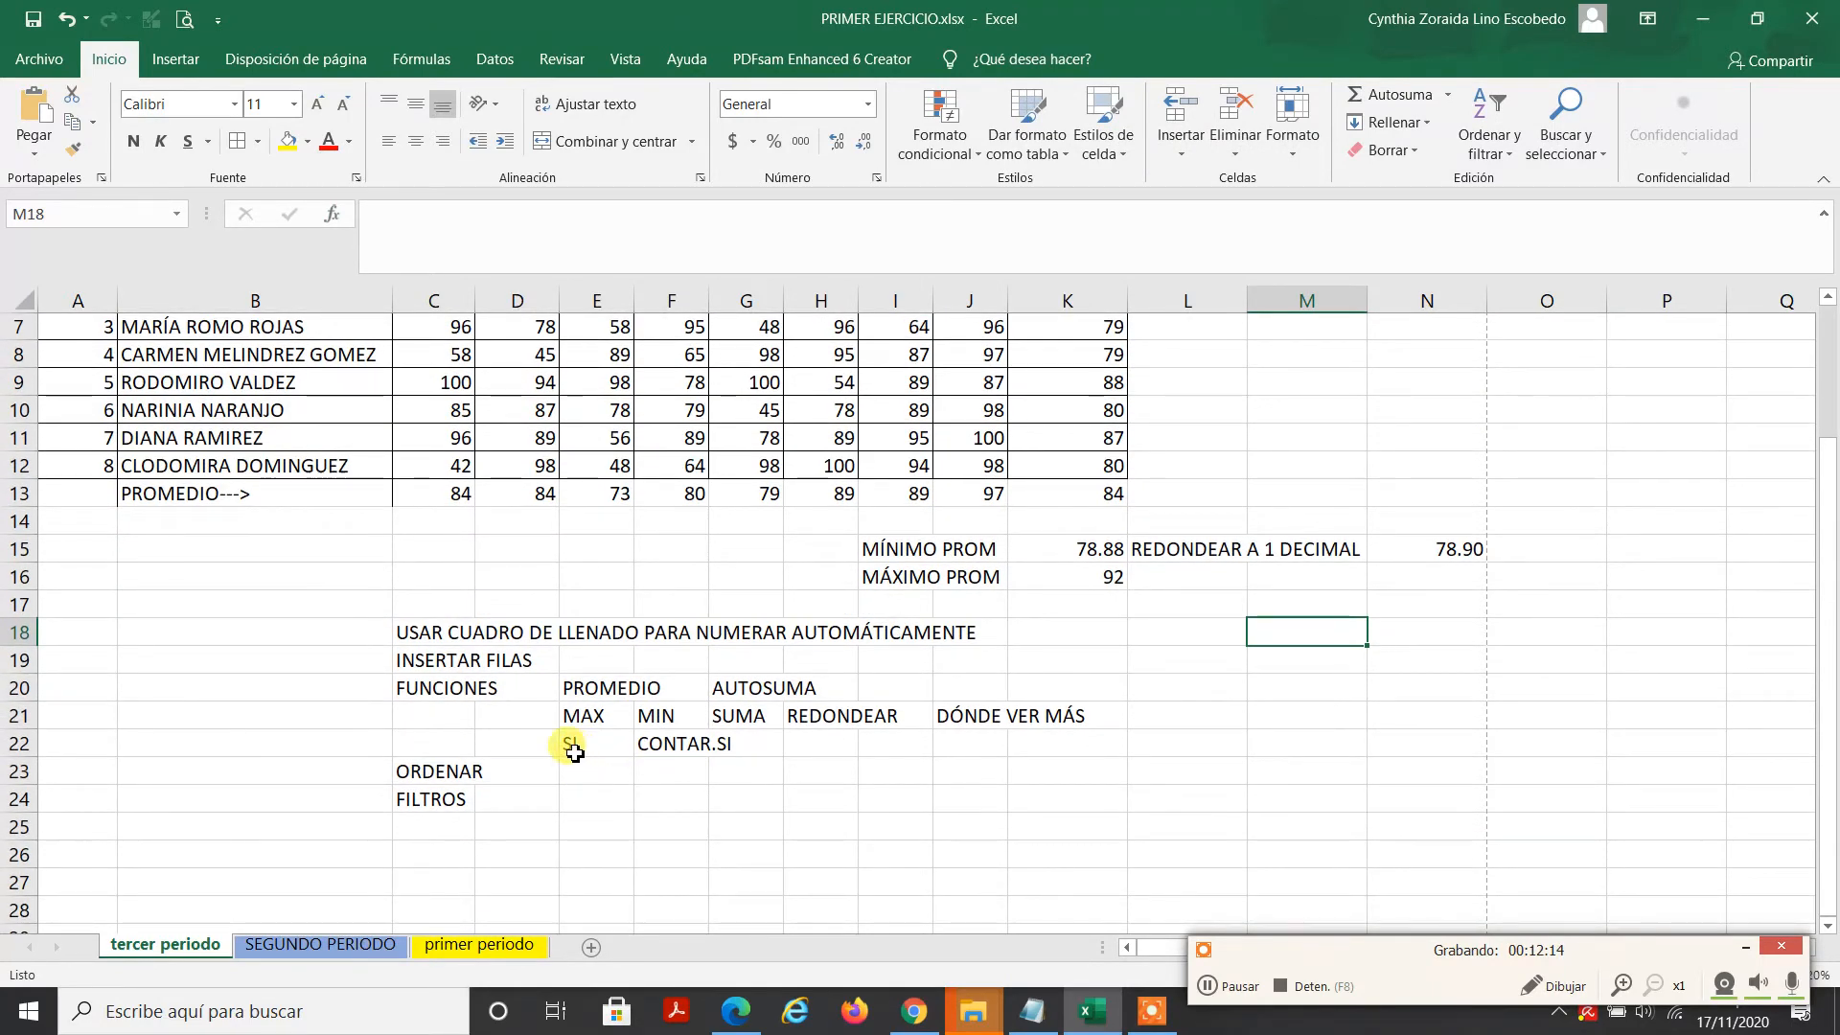
pyautogui.moveTo(575, 743)
pyautogui.mouseDown()
pyautogui.moveTo(671, 745)
pyautogui.moveTo(589, 743)
pyautogui.mouseUp()
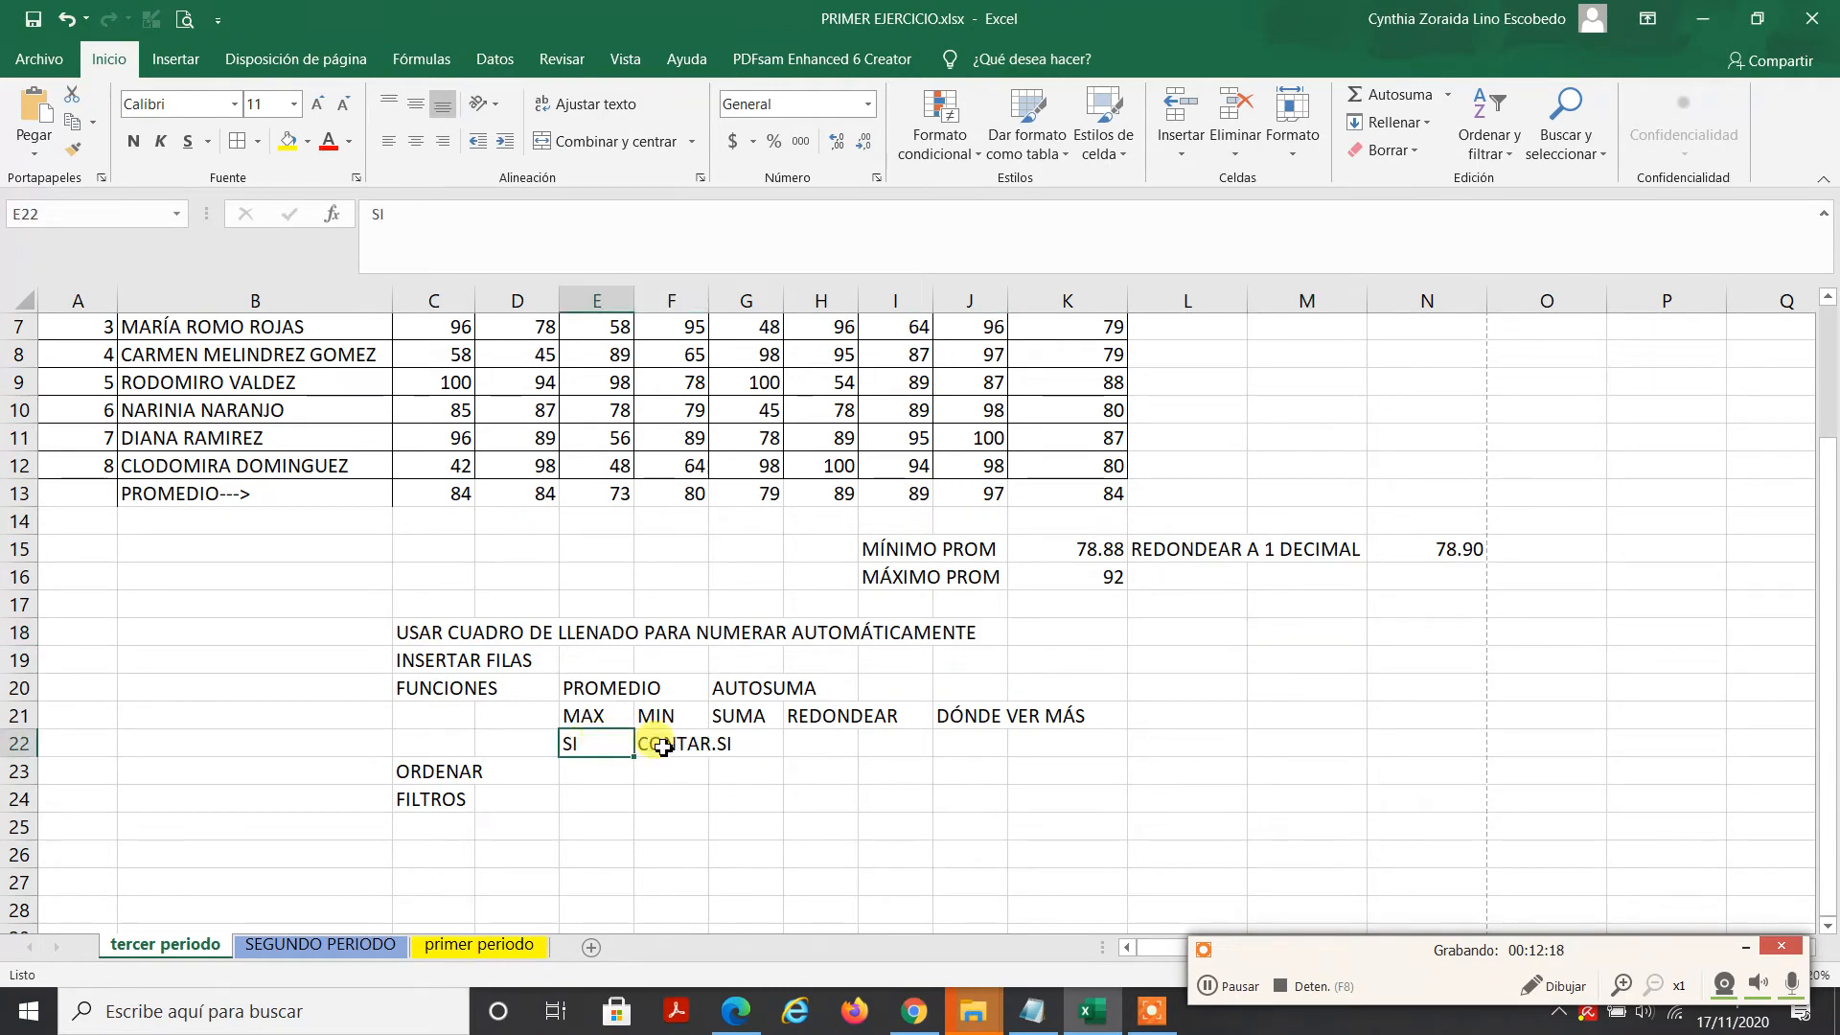
pyautogui.click(661, 748)
pyautogui.click(597, 750)
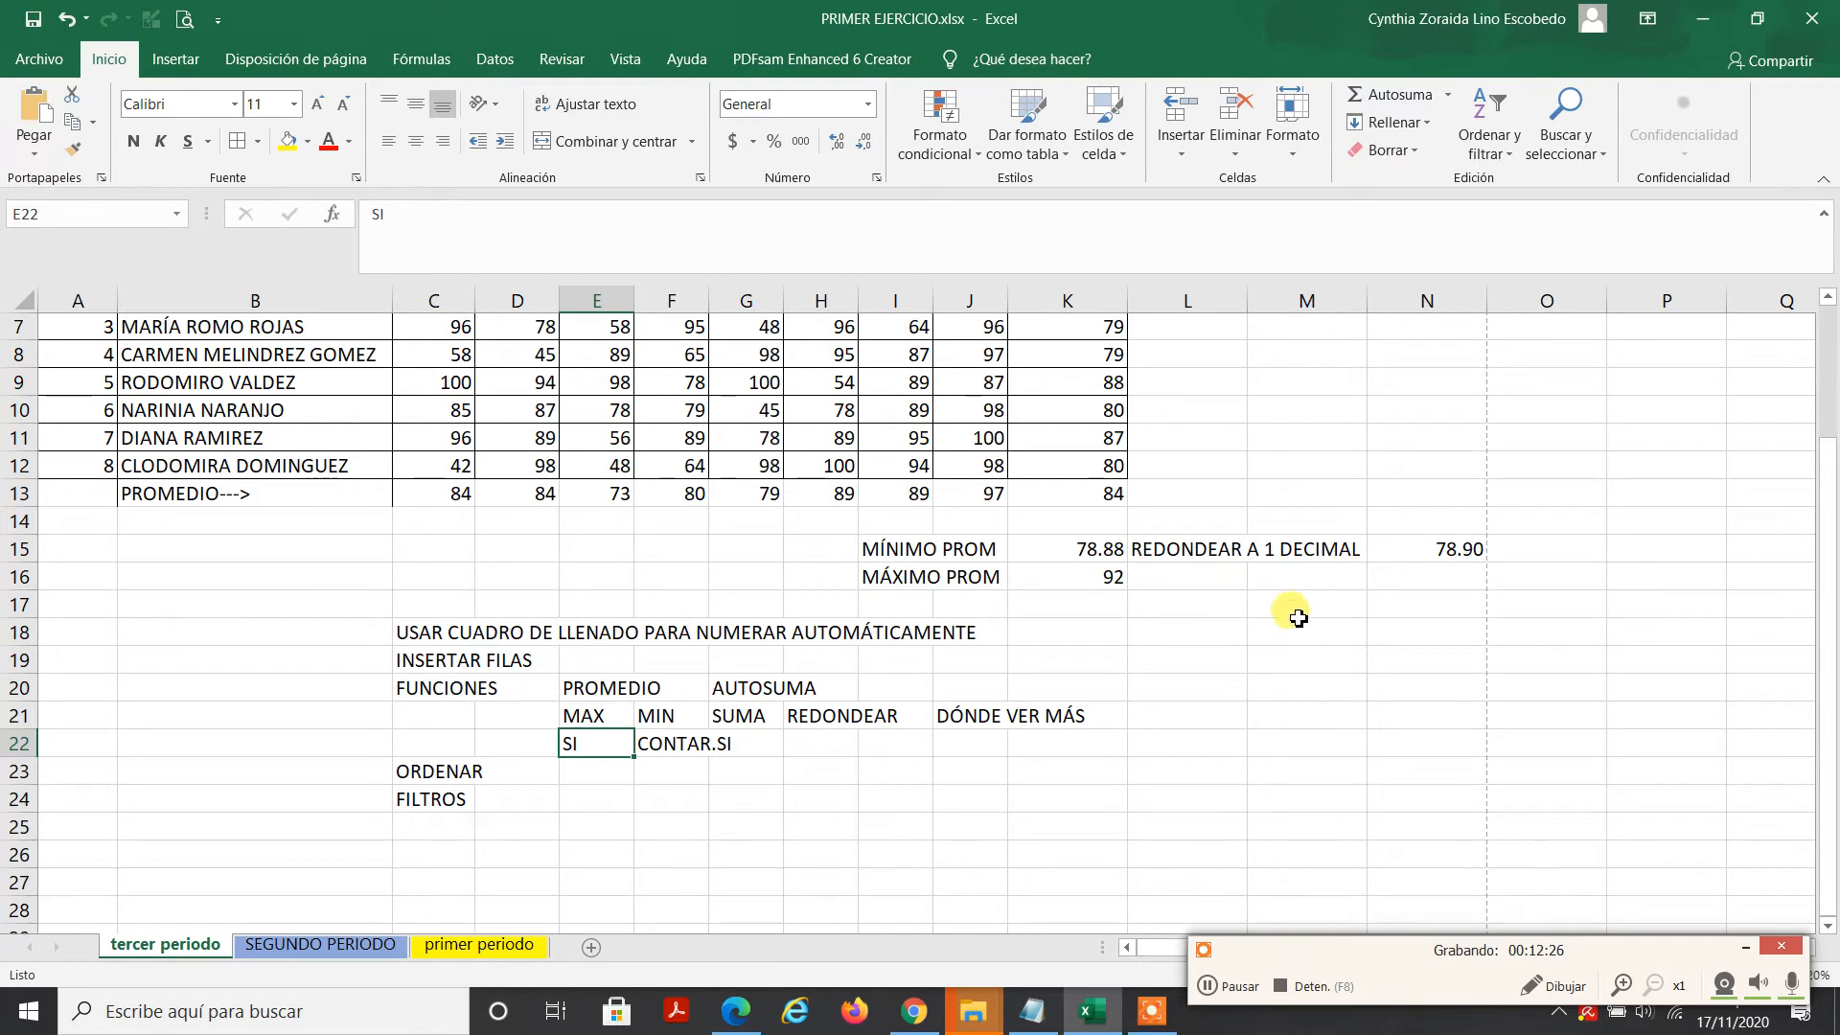
# Step: Enter the note QUIERES HACER UNA PREGUNTA in cell L17
pyautogui.click(1159, 614)
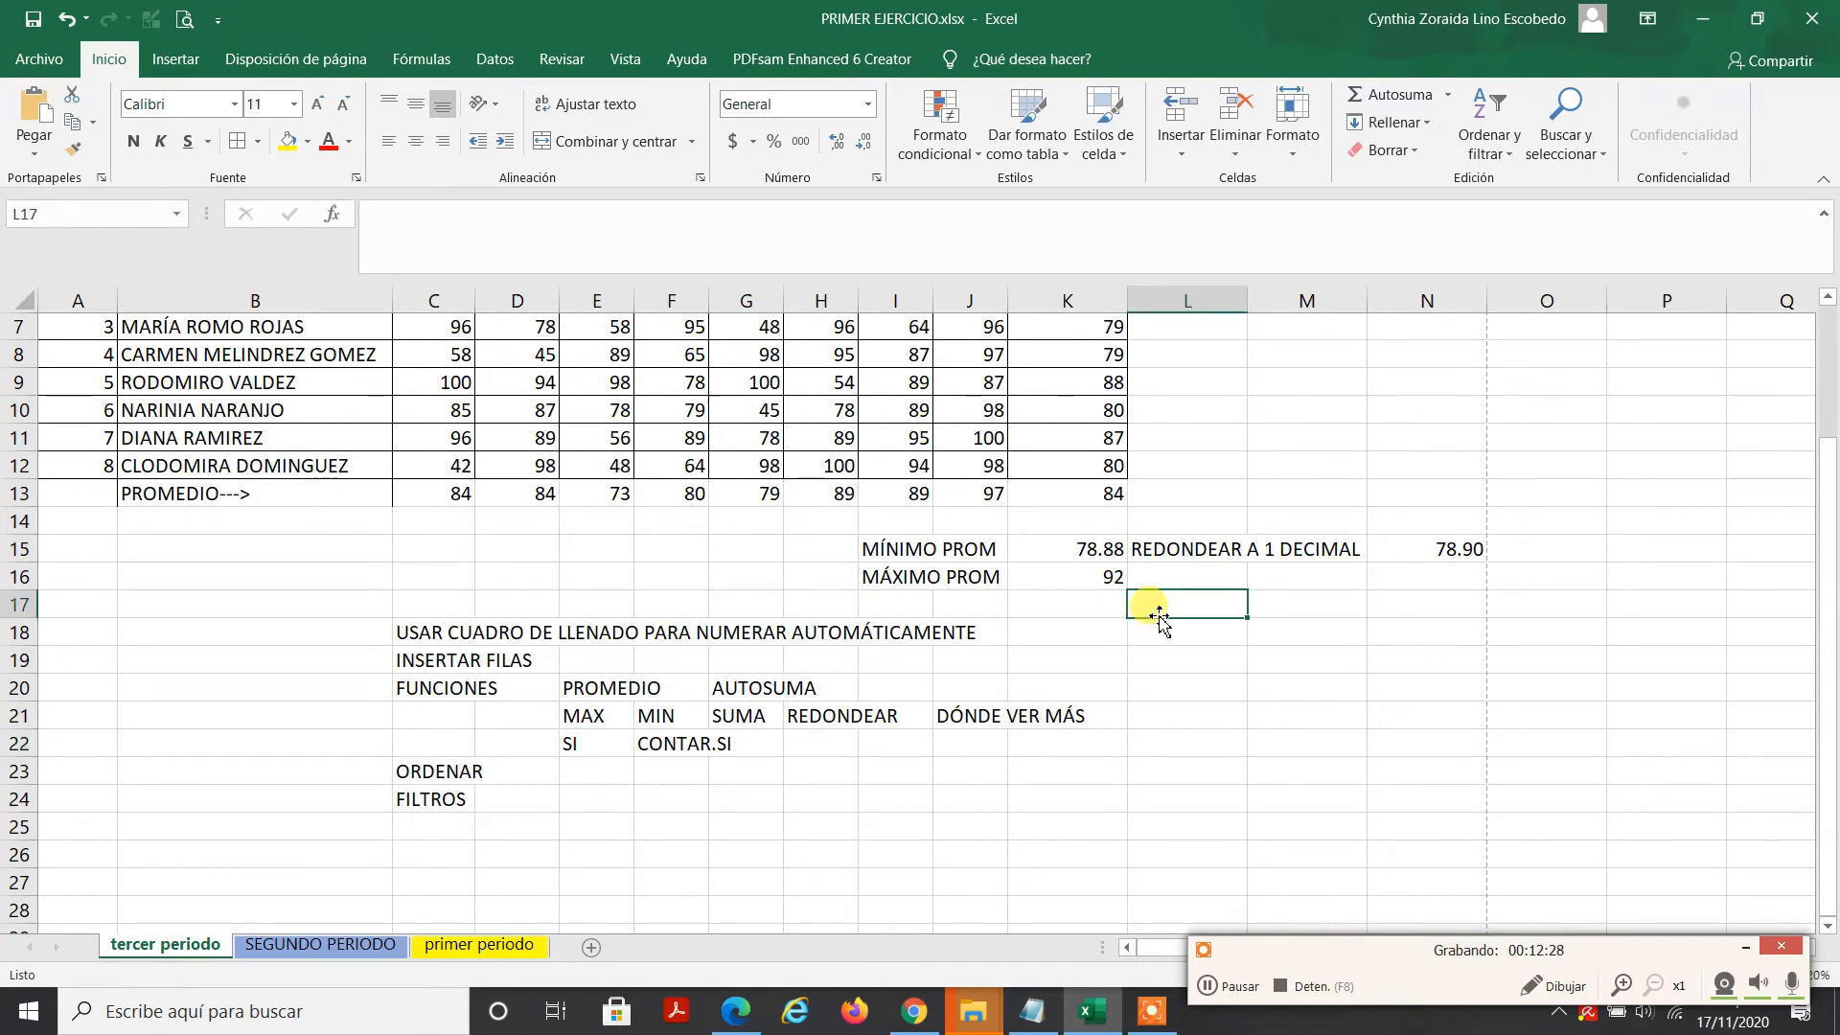
pyautogui.write('QUIERES HAC')
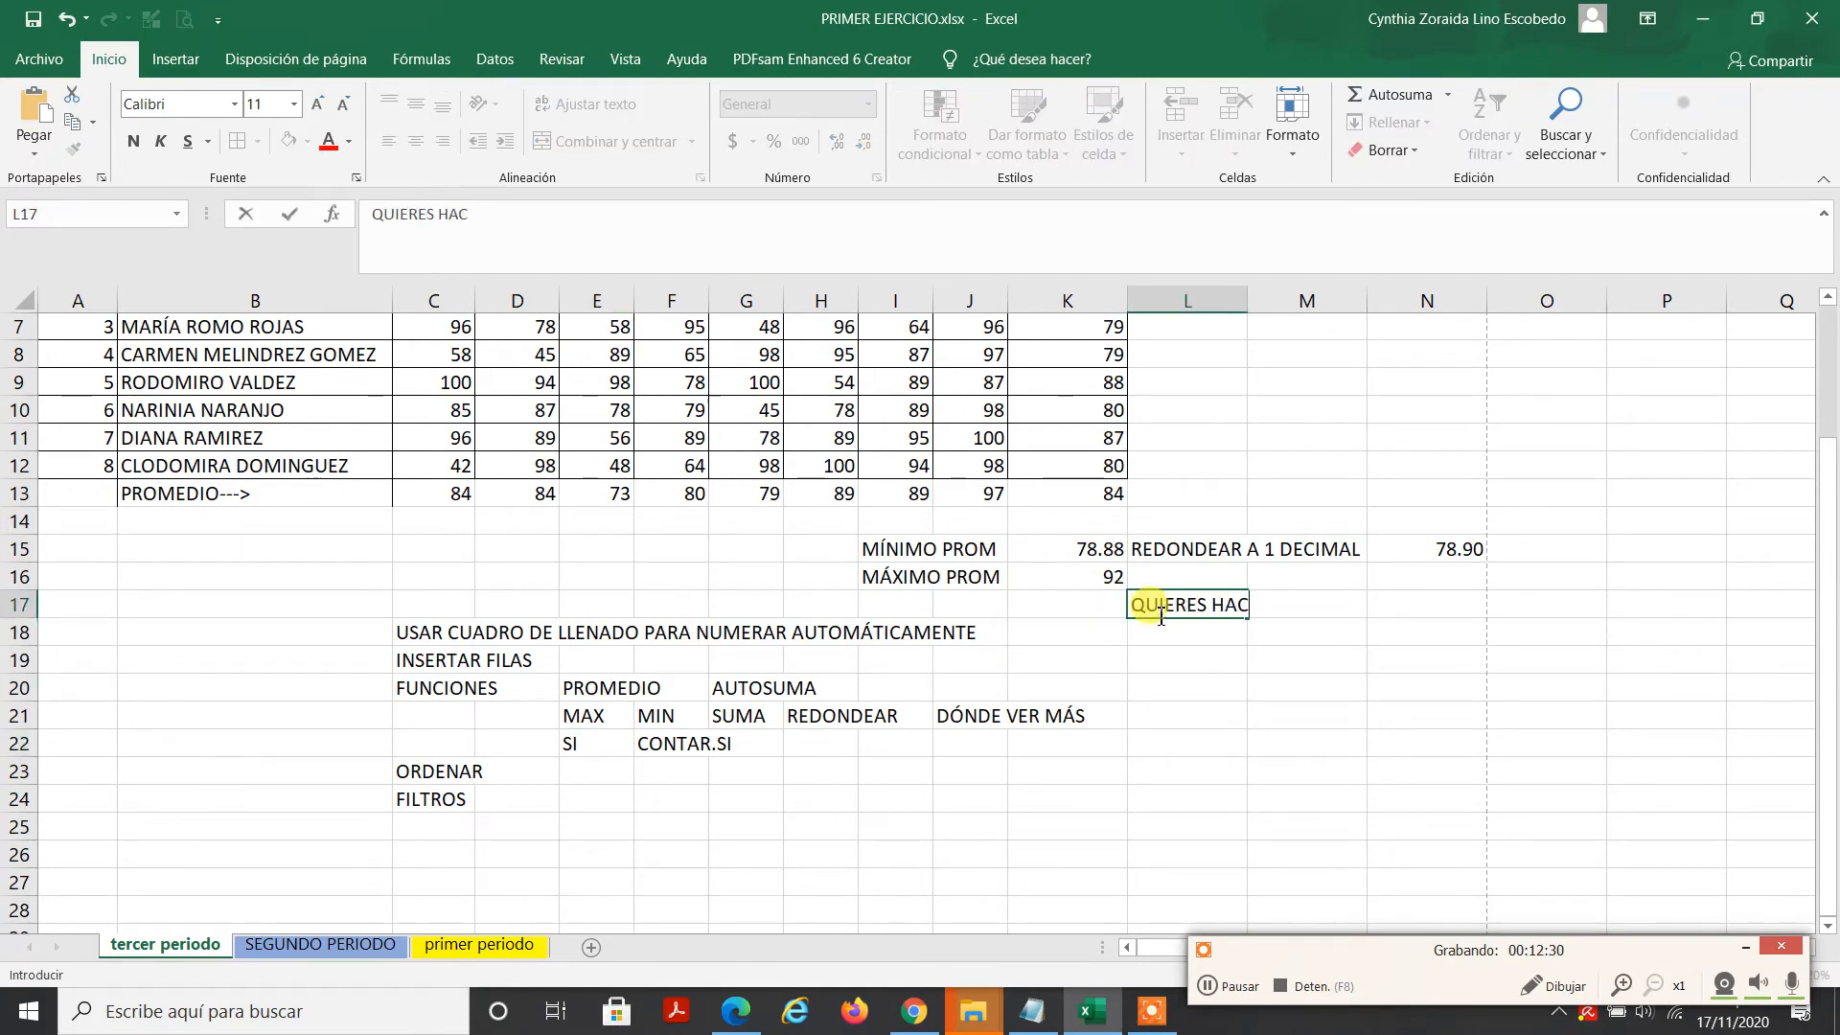
pyautogui.write('ER UNA PREGUNTA')
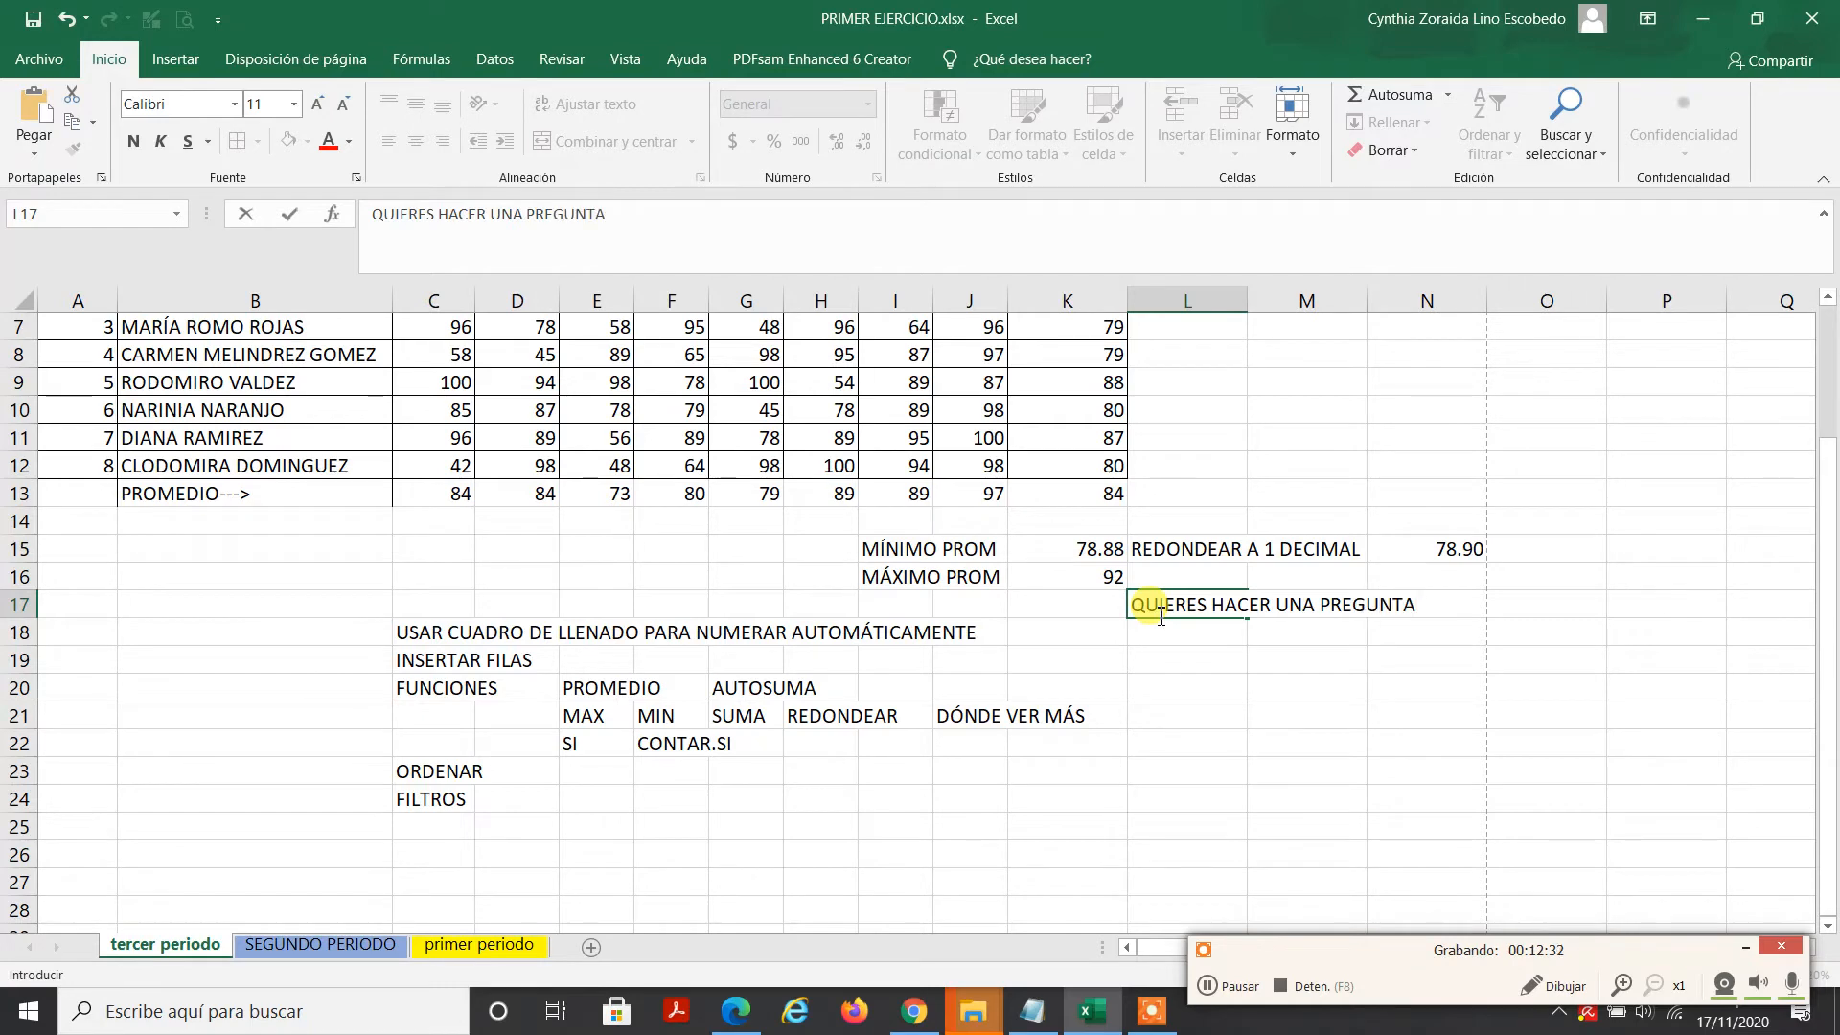
pyautogui.press('Return')
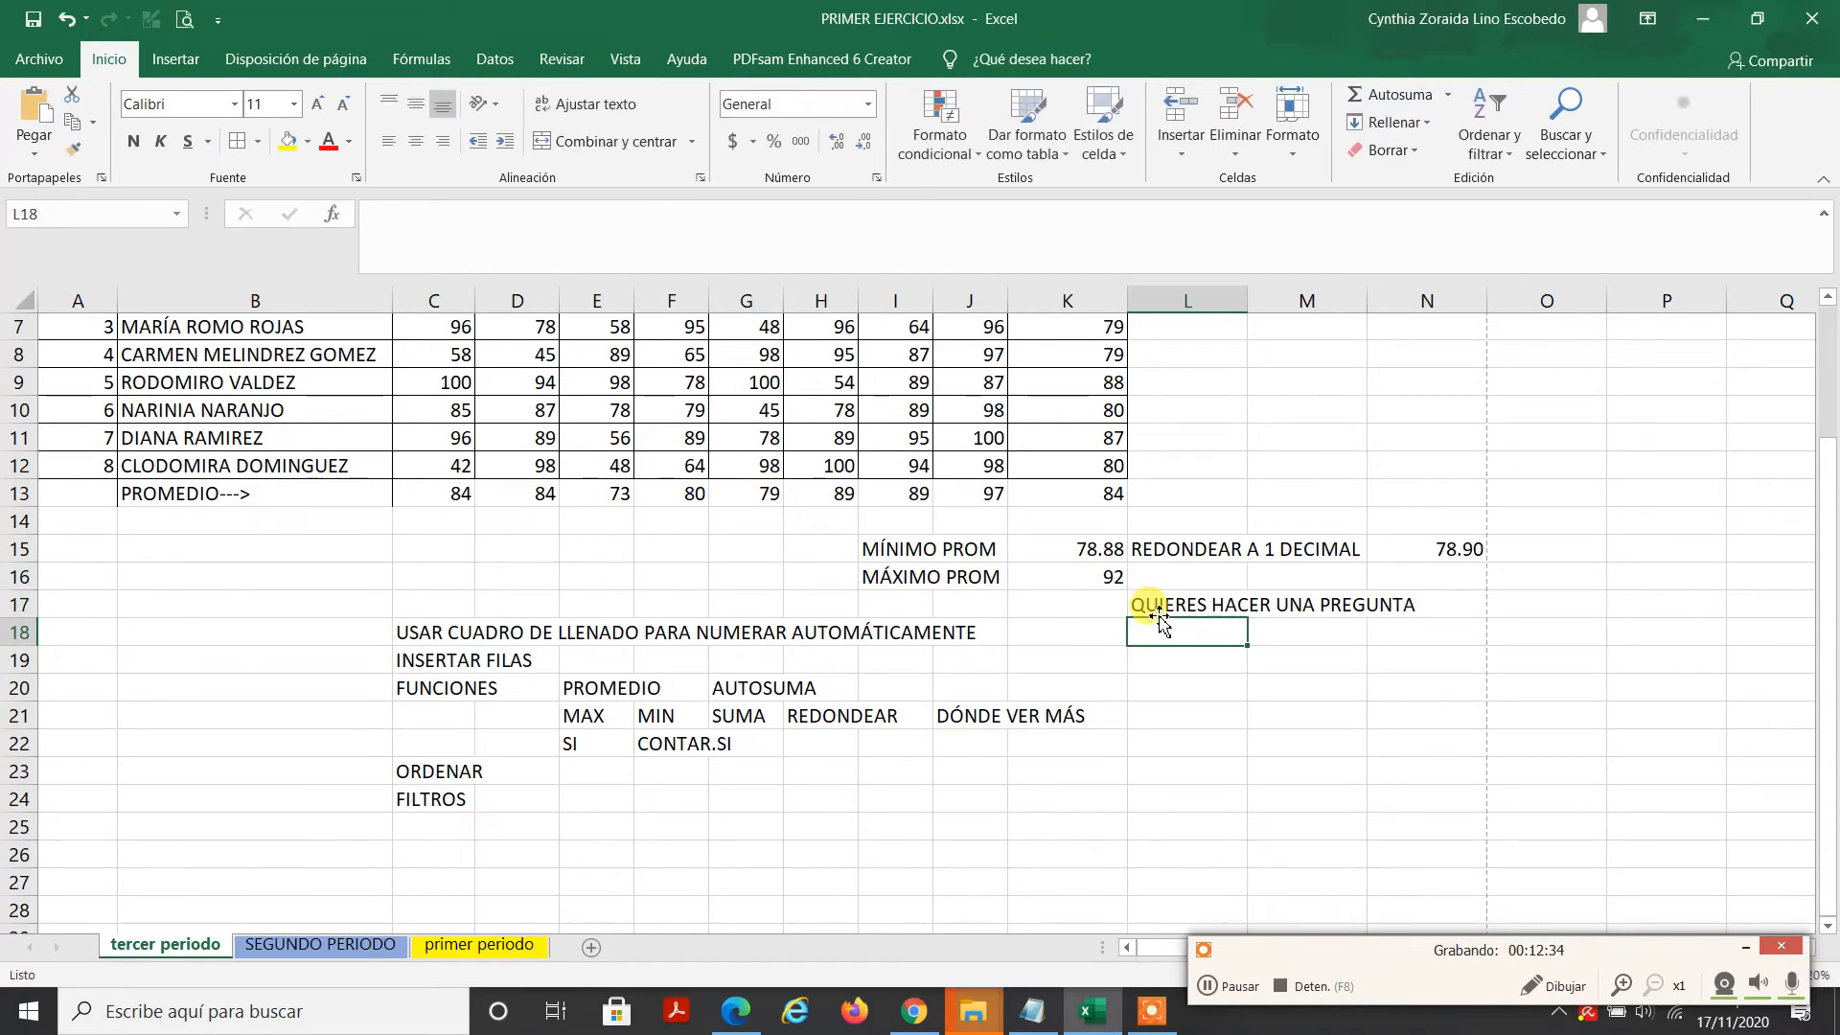
# Step: Begin an SI formula in L5 that tests whether the student average is at least 70, as =SI(K5>=70,
pyautogui.scroll(2, 1162, 625)
pyautogui.click(1065, 471)
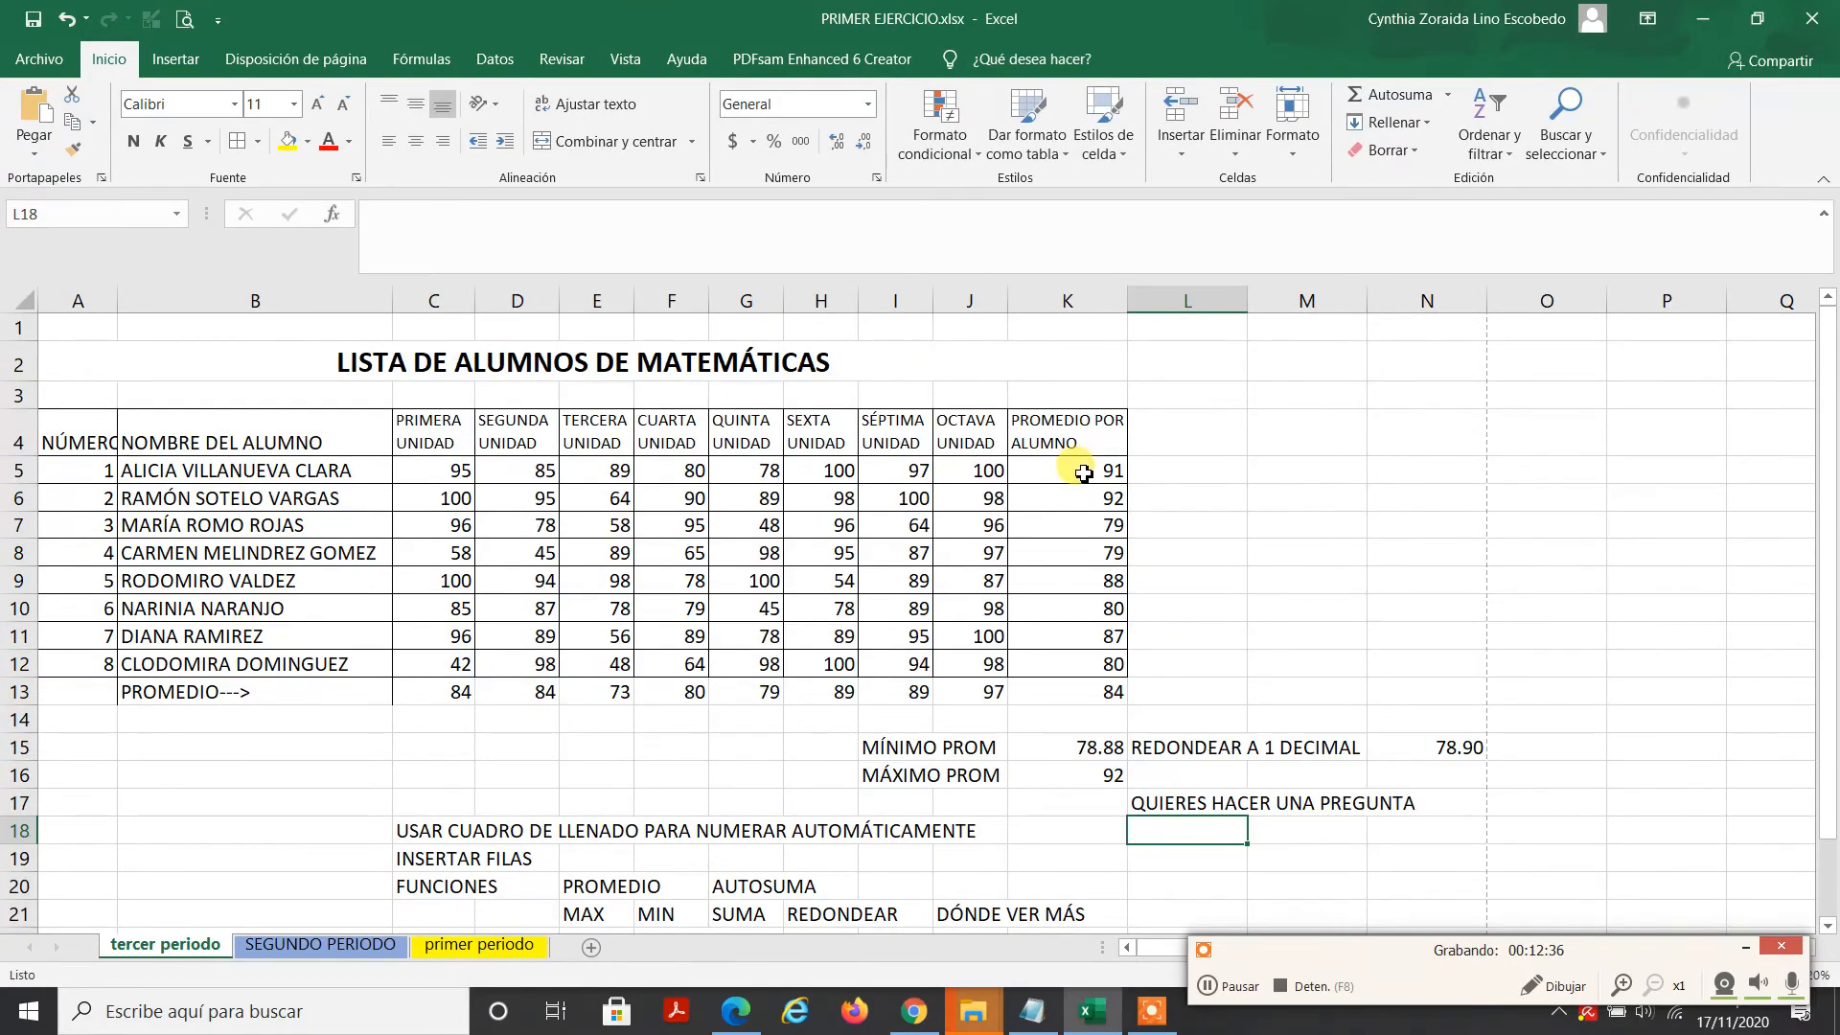
pyautogui.click(1207, 476)
pyautogui.write('=S')
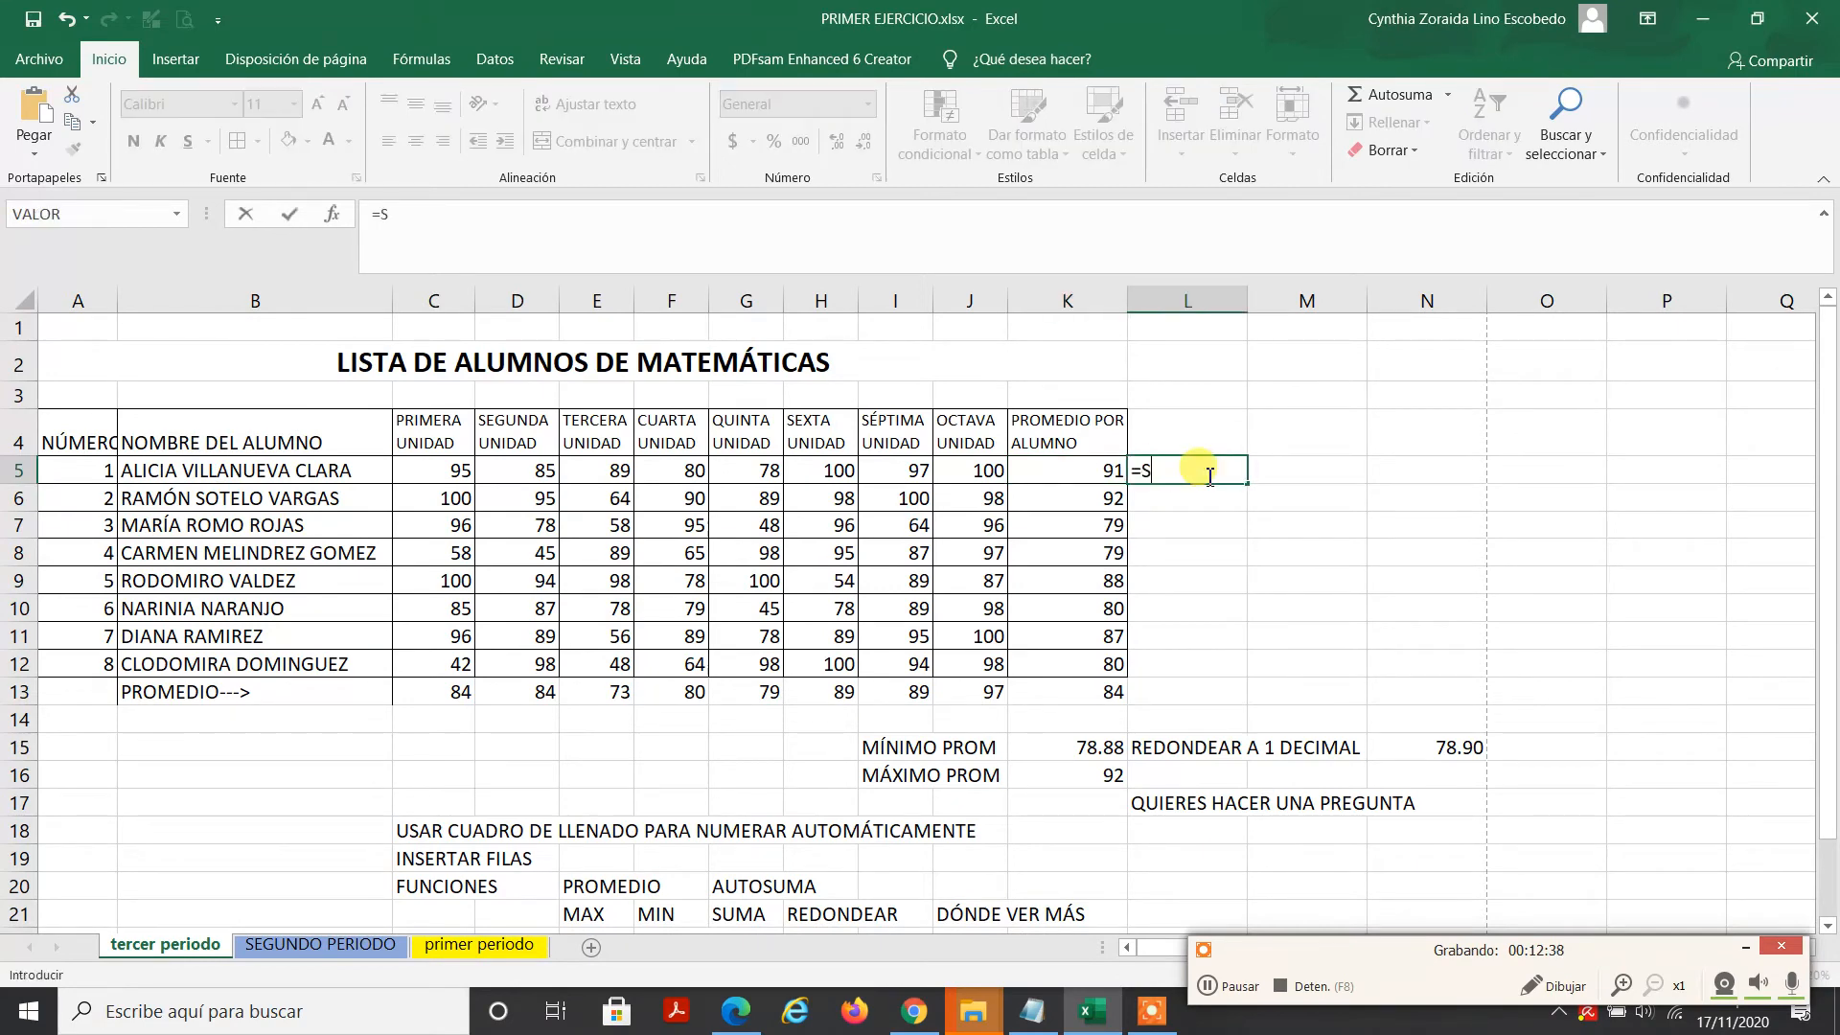
pyautogui.write('I(')
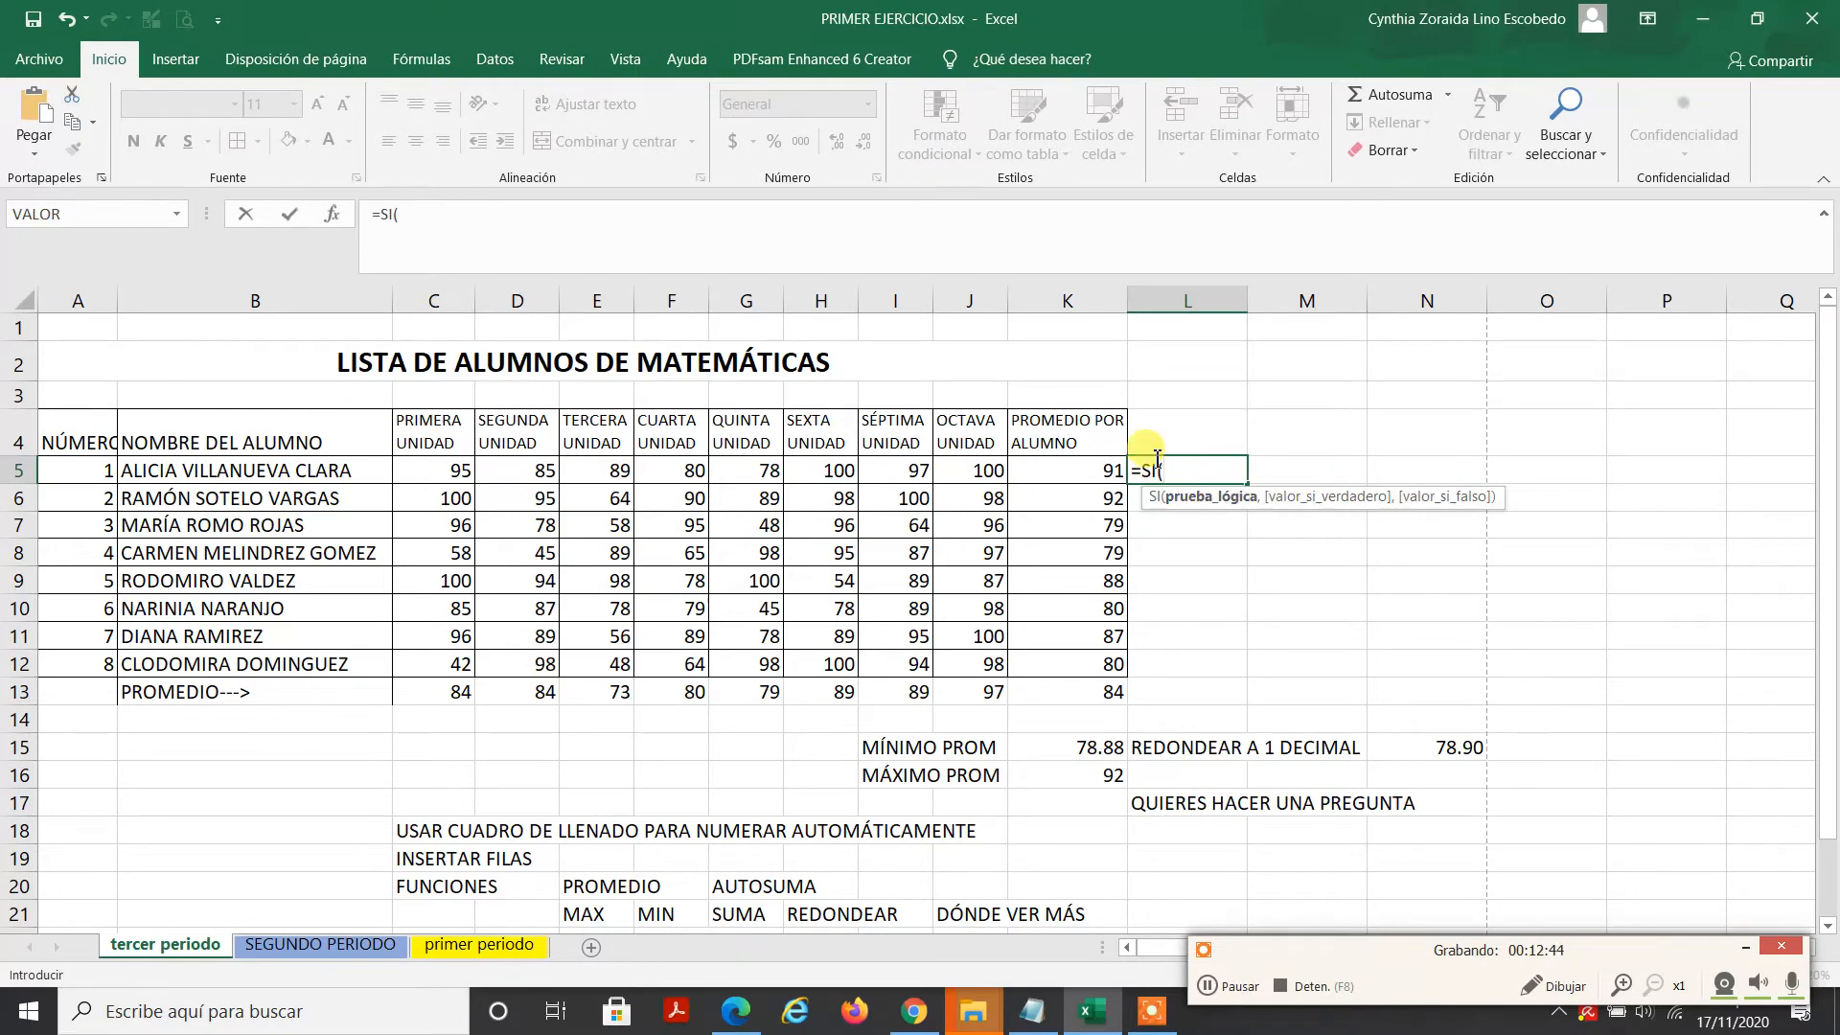
pyautogui.click(1065, 474)
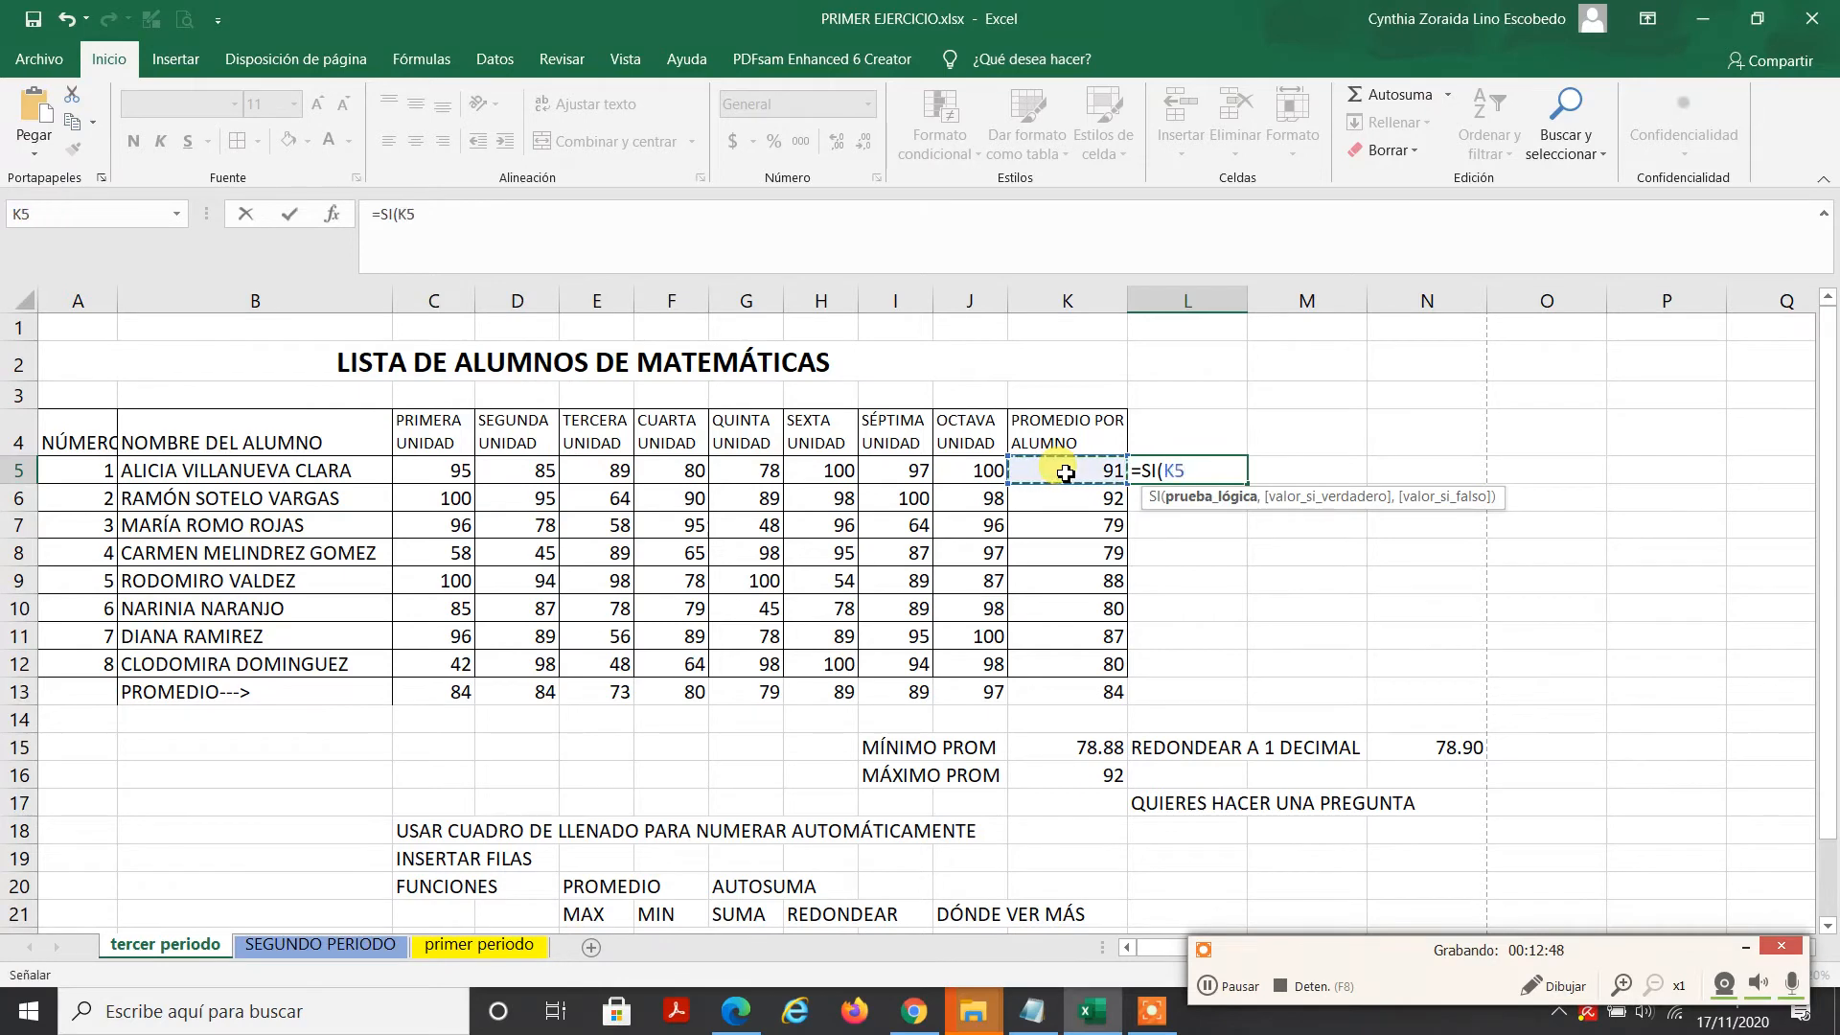
pyautogui.write('>')
pyautogui.write(',')
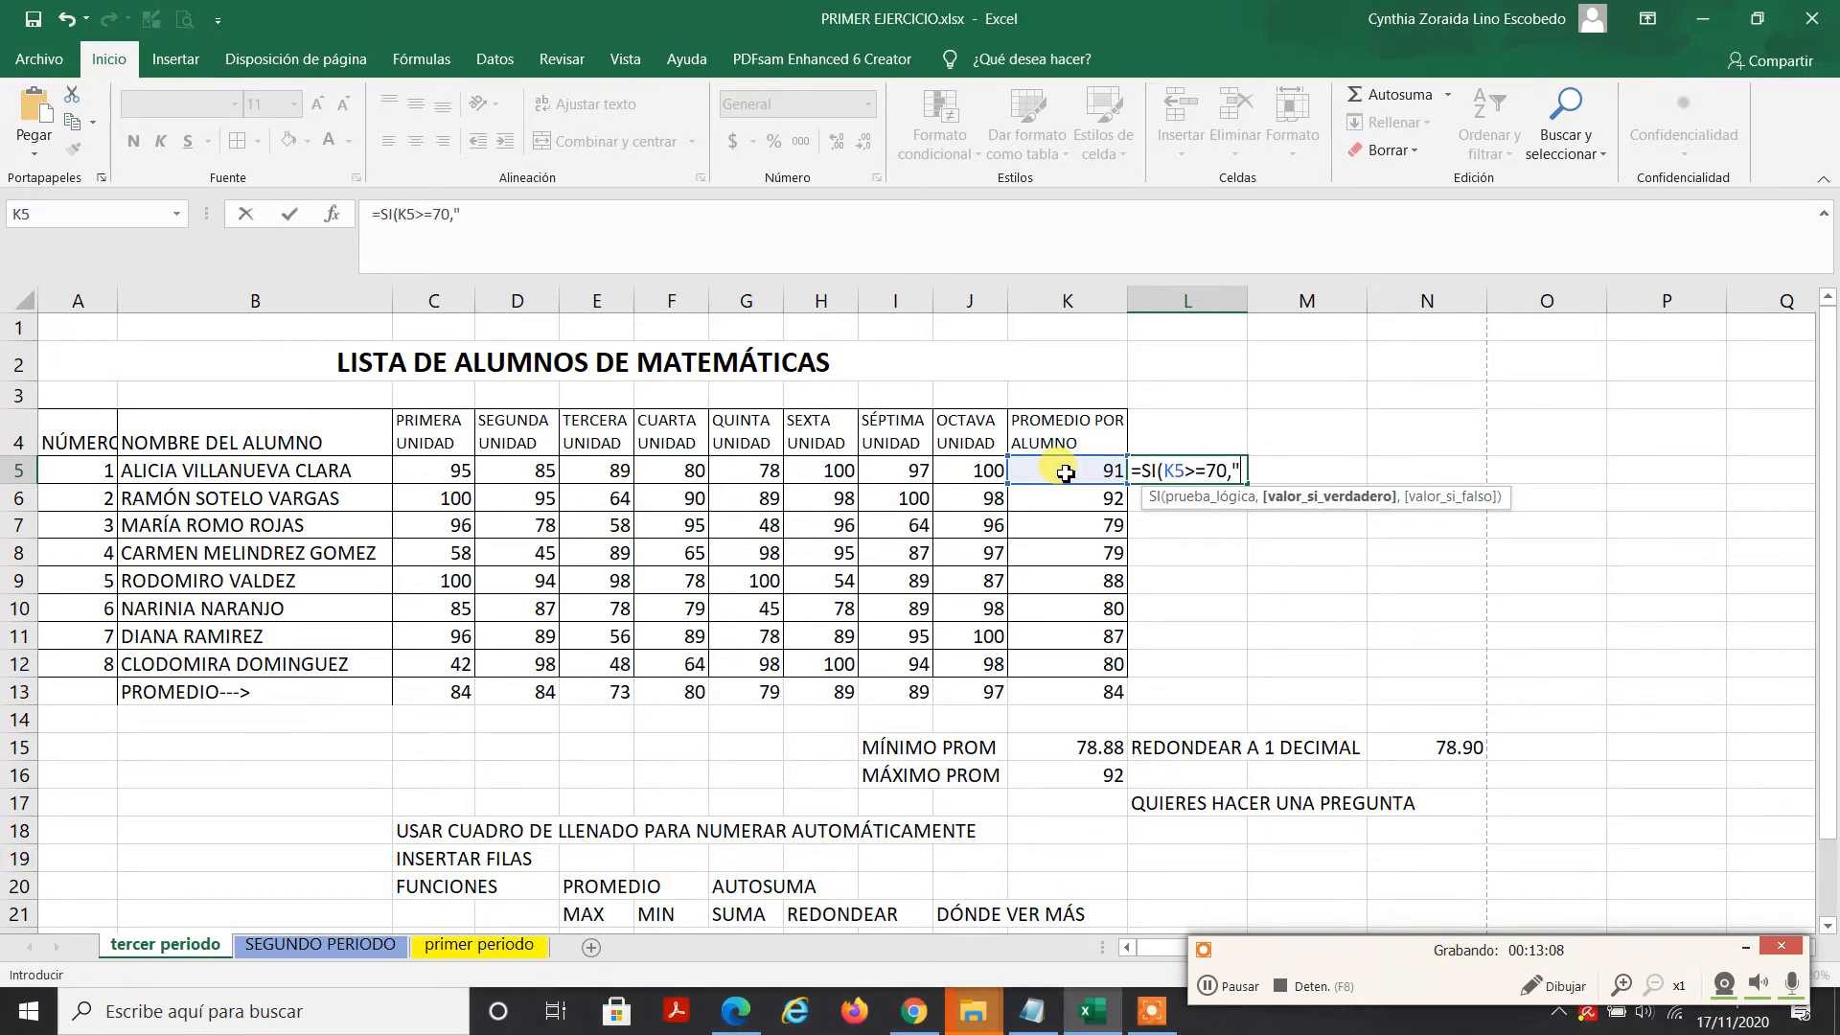
# Step: Complete L5's SI formula with "APROBADO" if true and "REPROBADO" if false, and fill it down to L12
pyautogui.write('APROBADO')
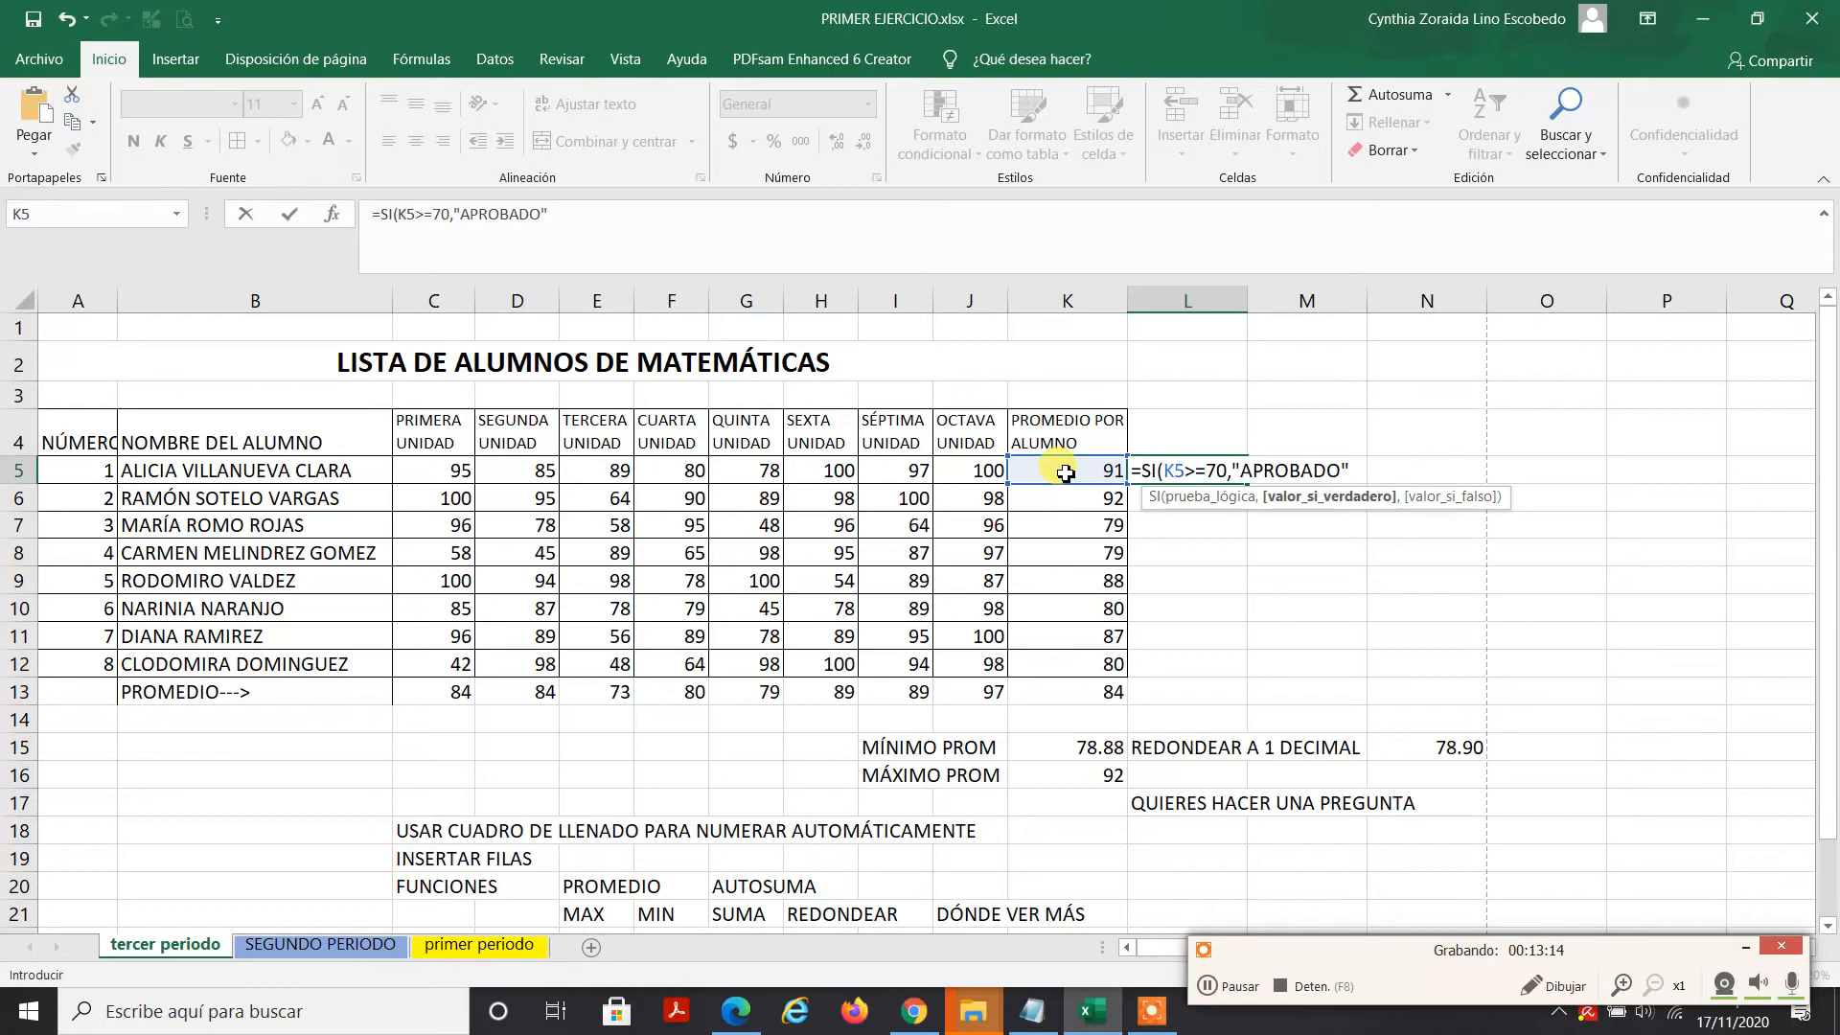
pyautogui.write('",')
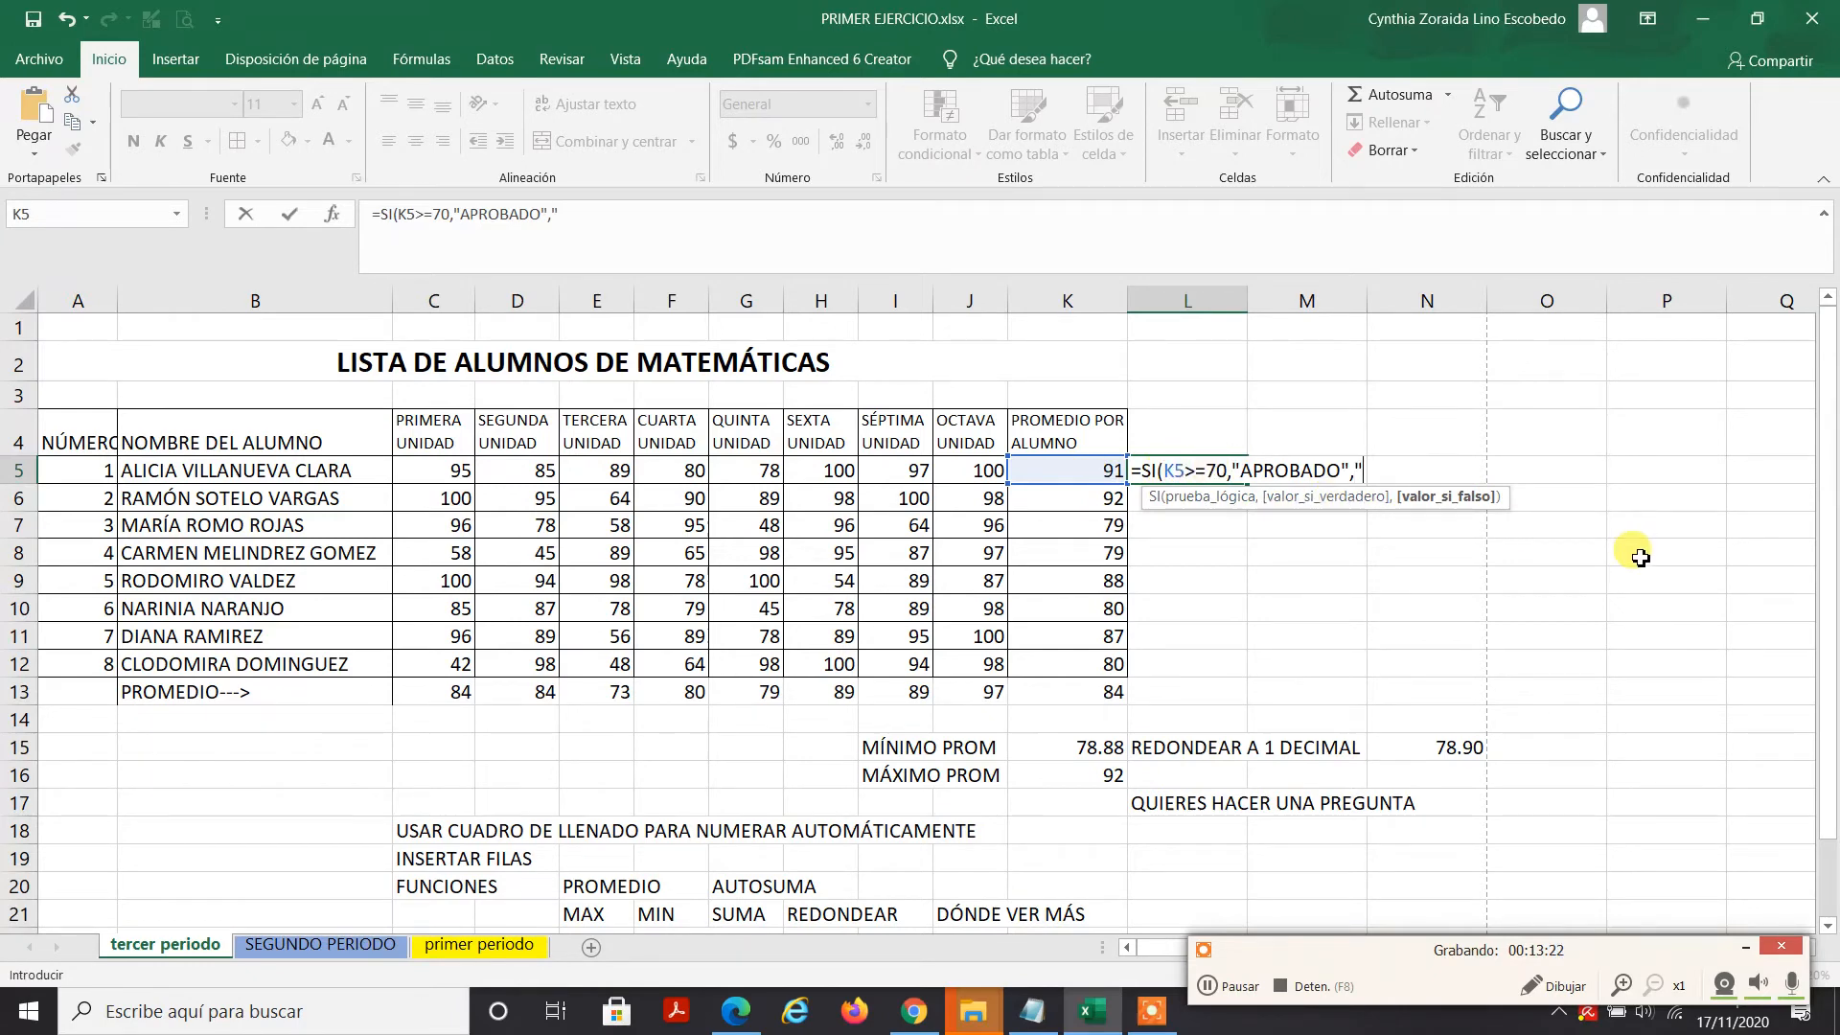
pyautogui.write('PROBADO')
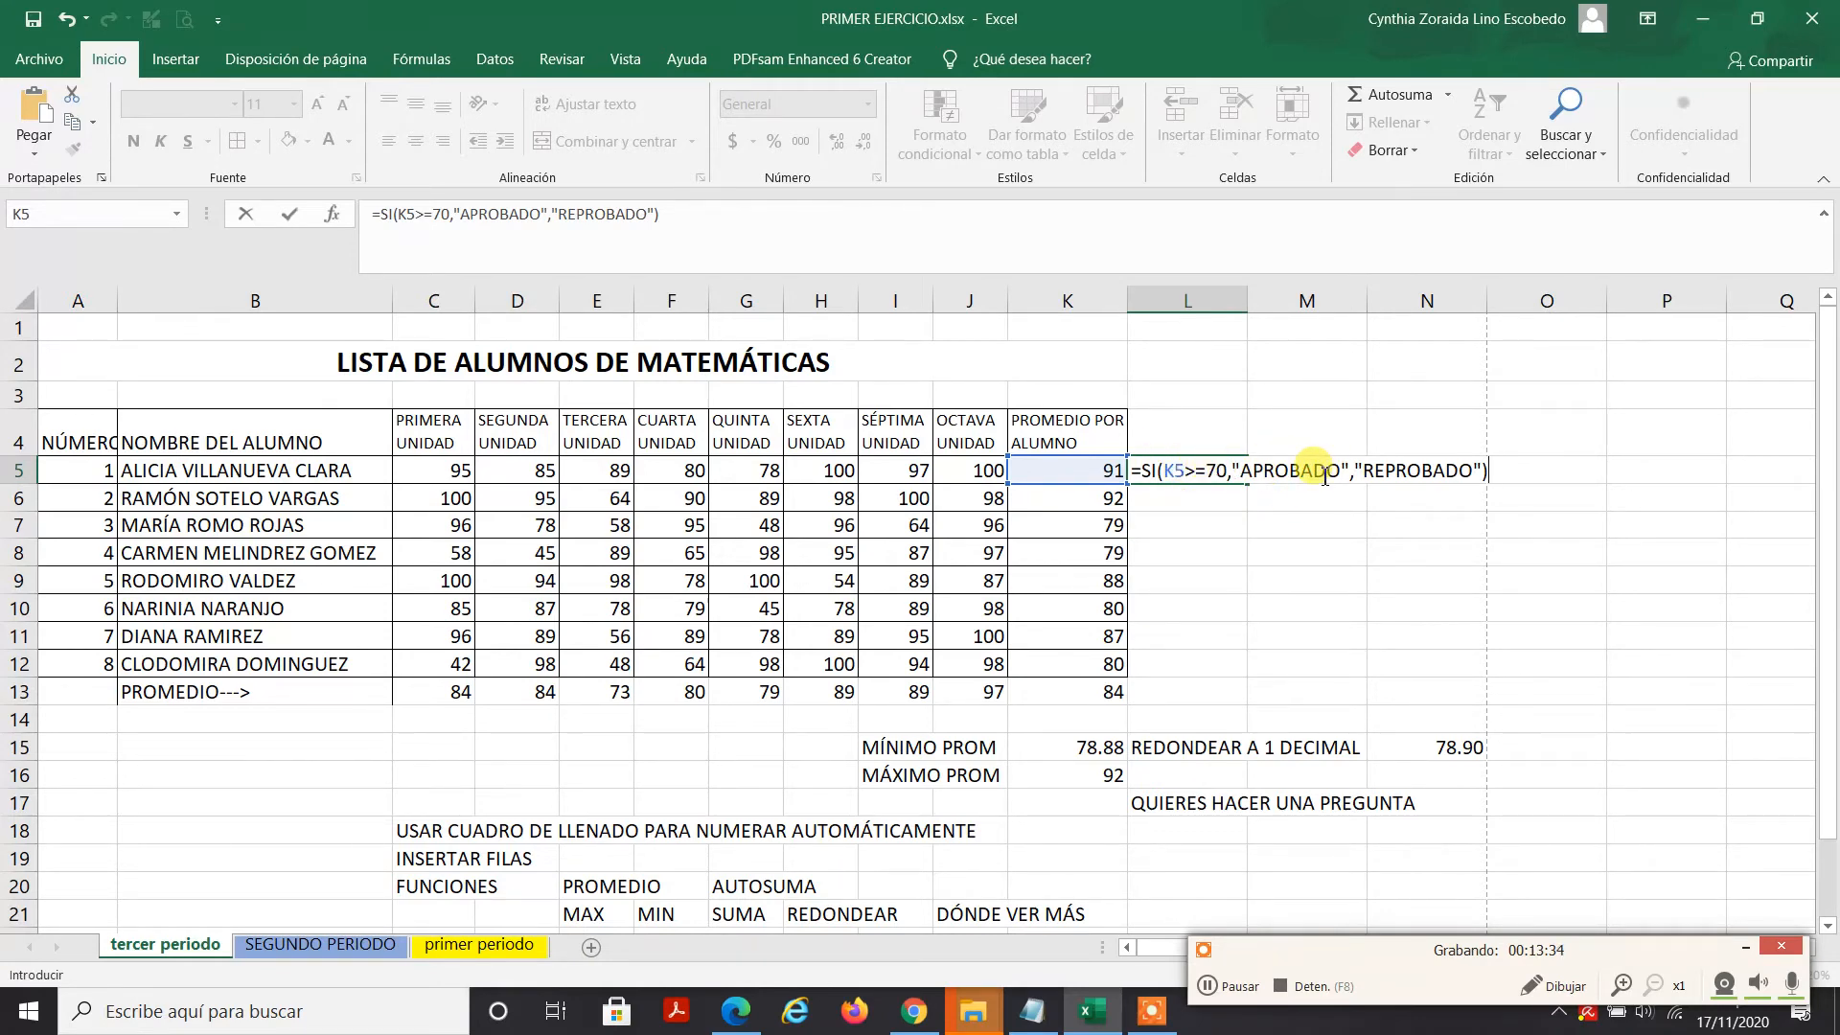
pyautogui.press('Return')
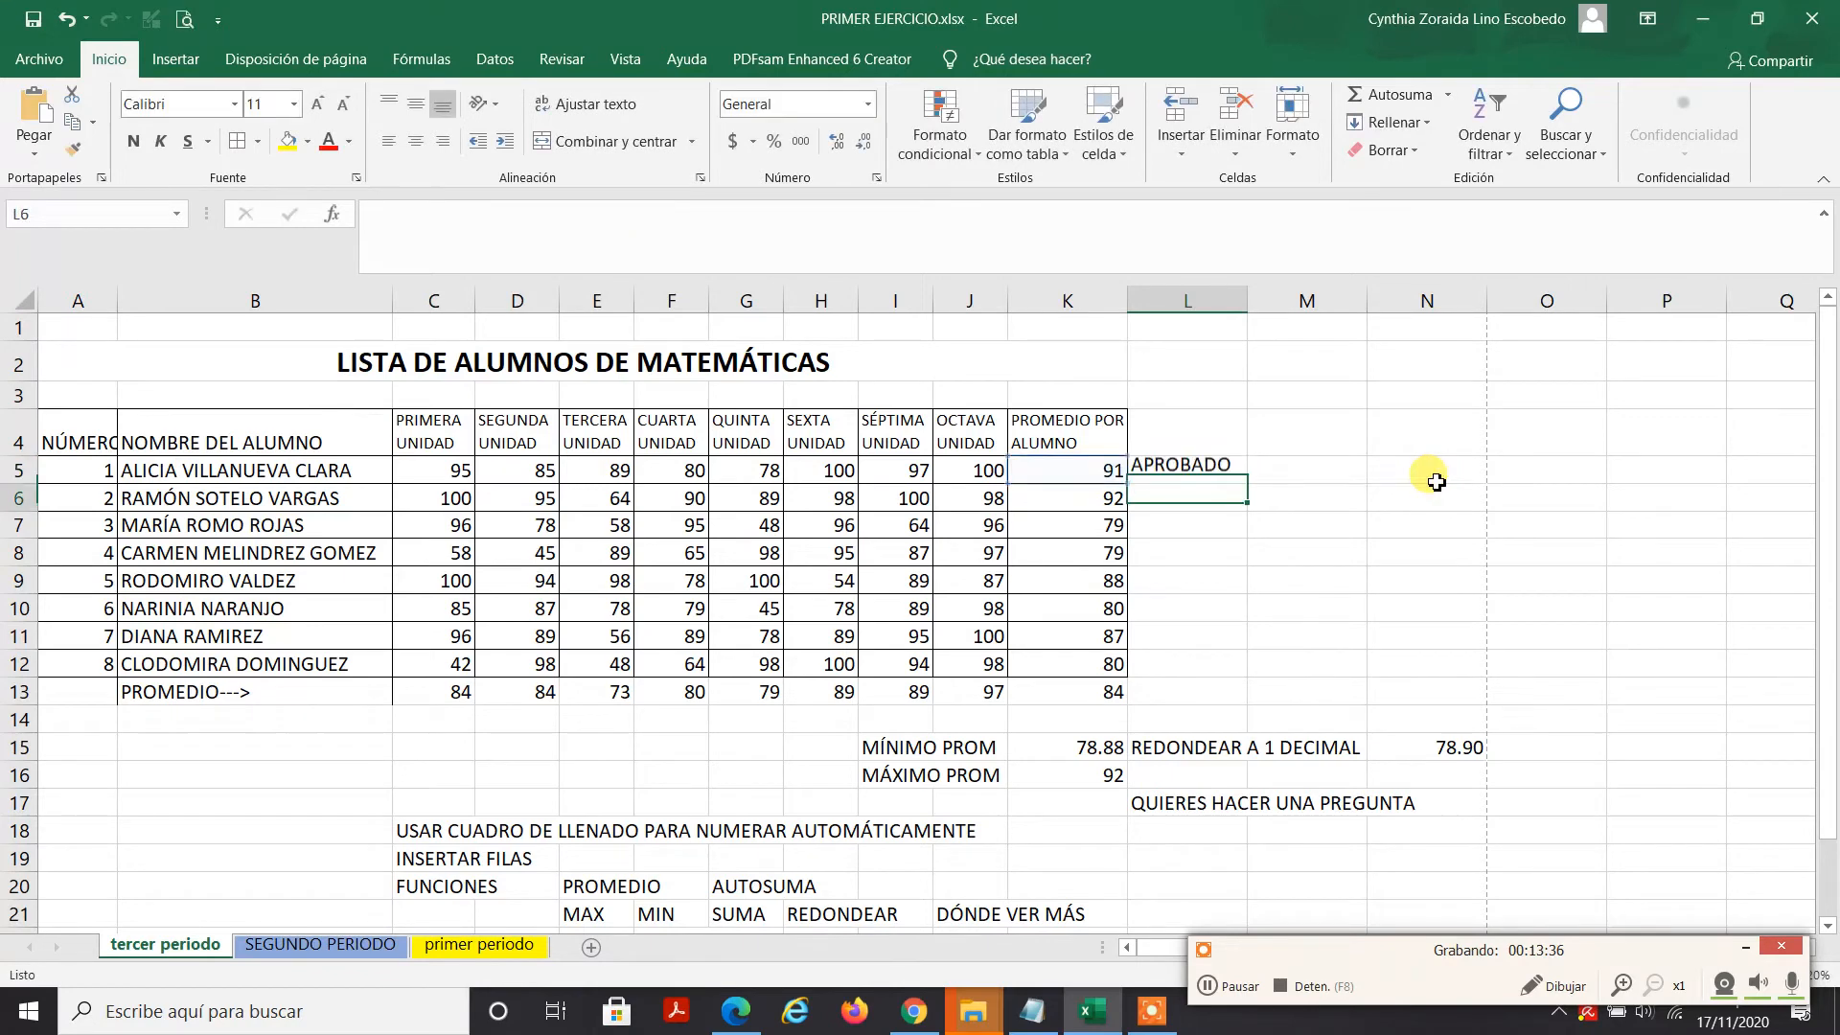
pyautogui.click(1179, 473)
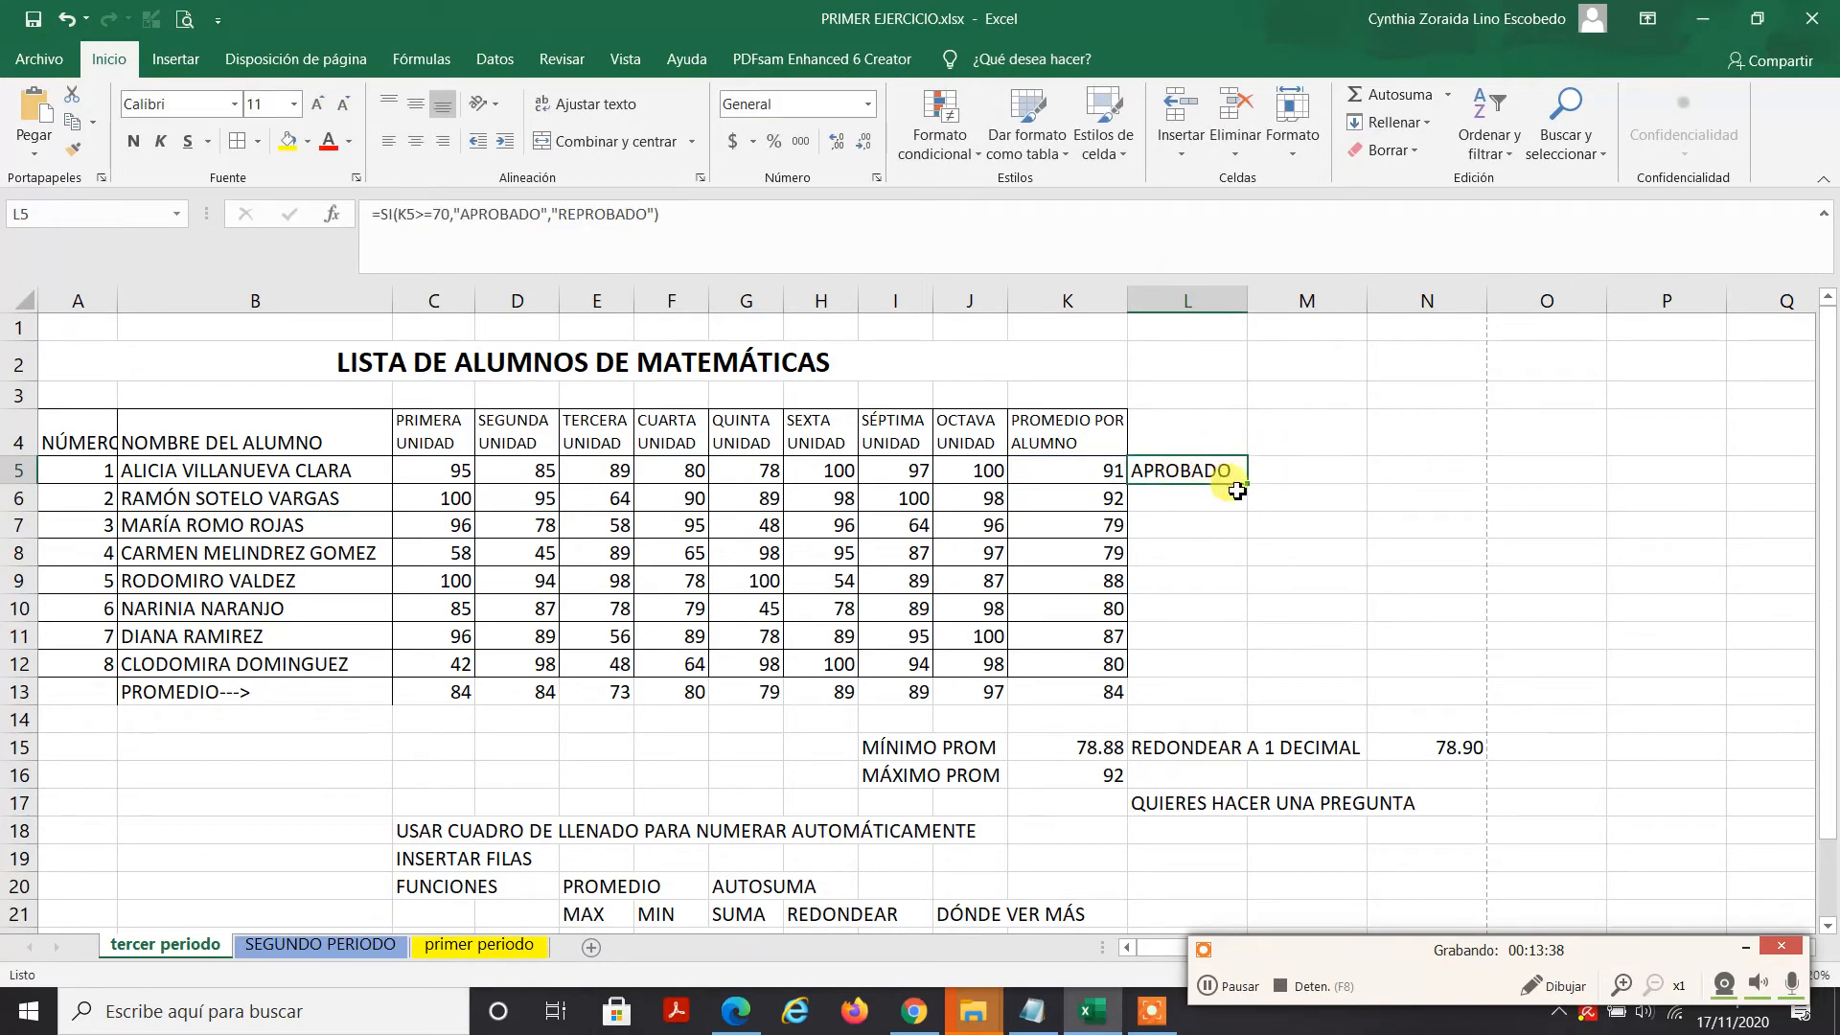
pyautogui.moveTo(1245, 487); pyautogui.dragTo(1202, 671)
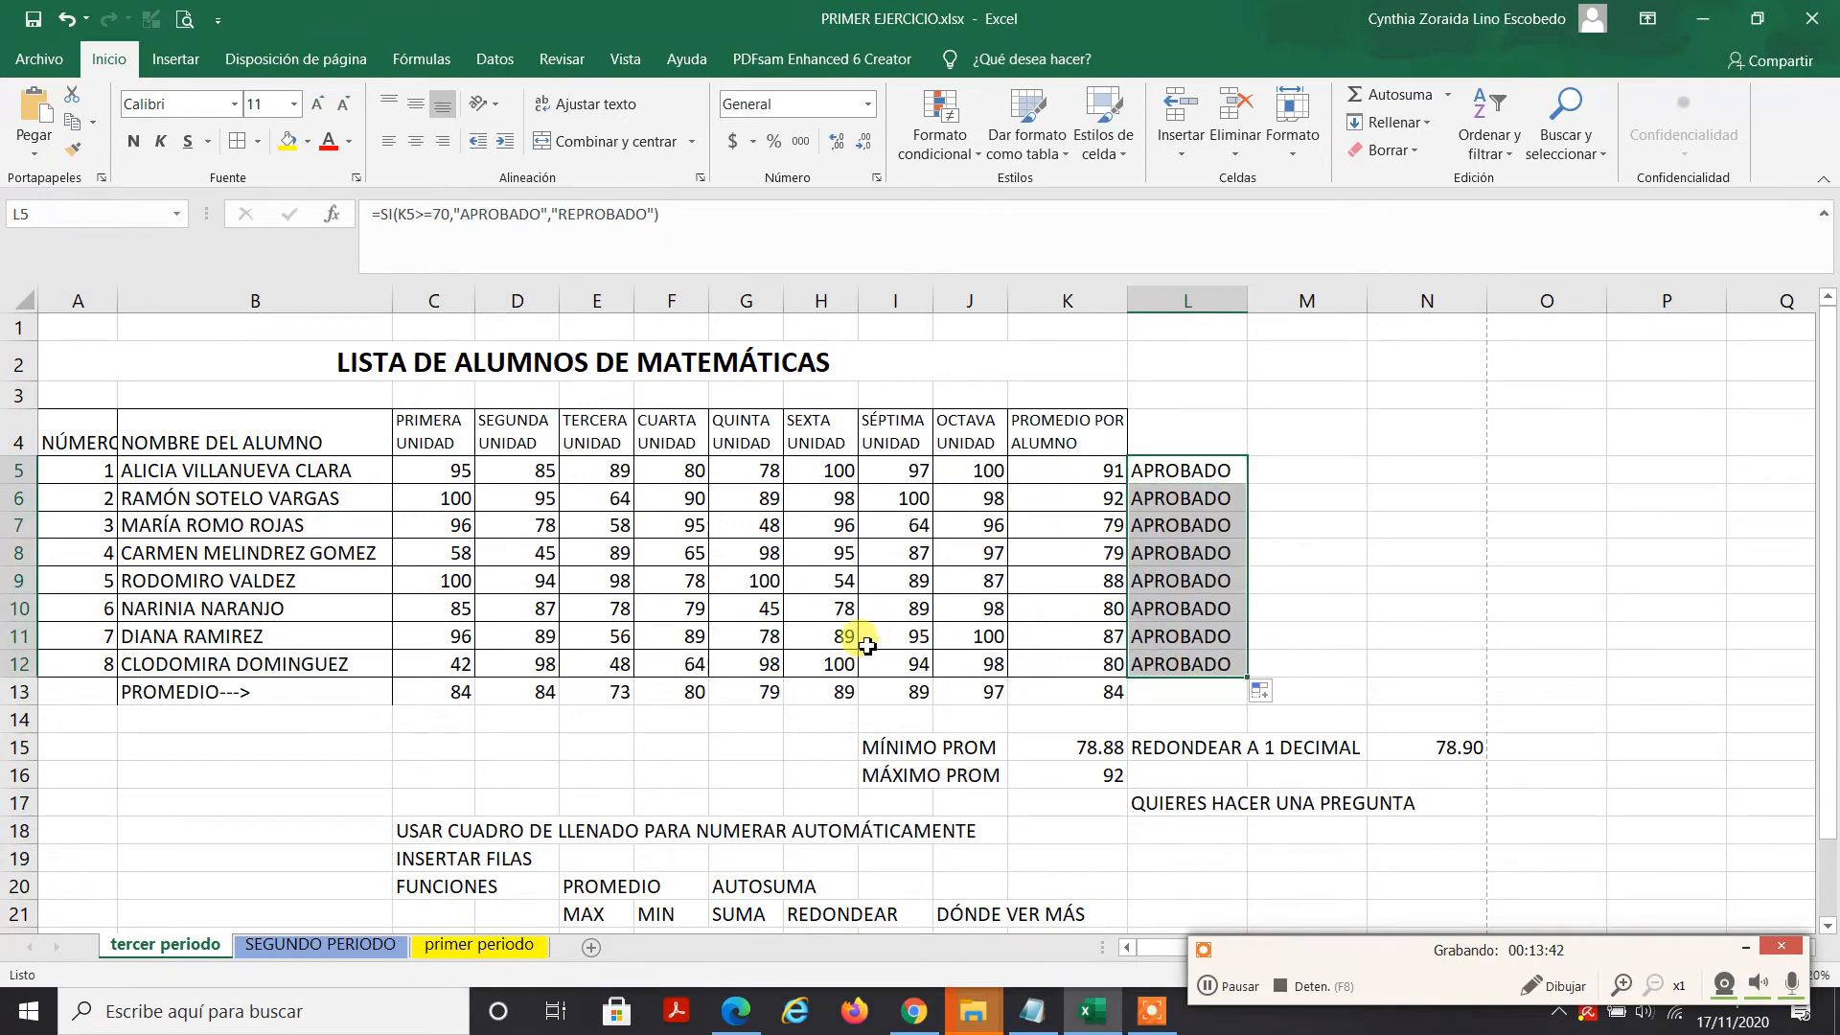
# Step: Change the seventh student's grades in F11 through J11 to 55, 54, 50, 50 and 50
pyautogui.click(679, 637)
pyautogui.write('55')
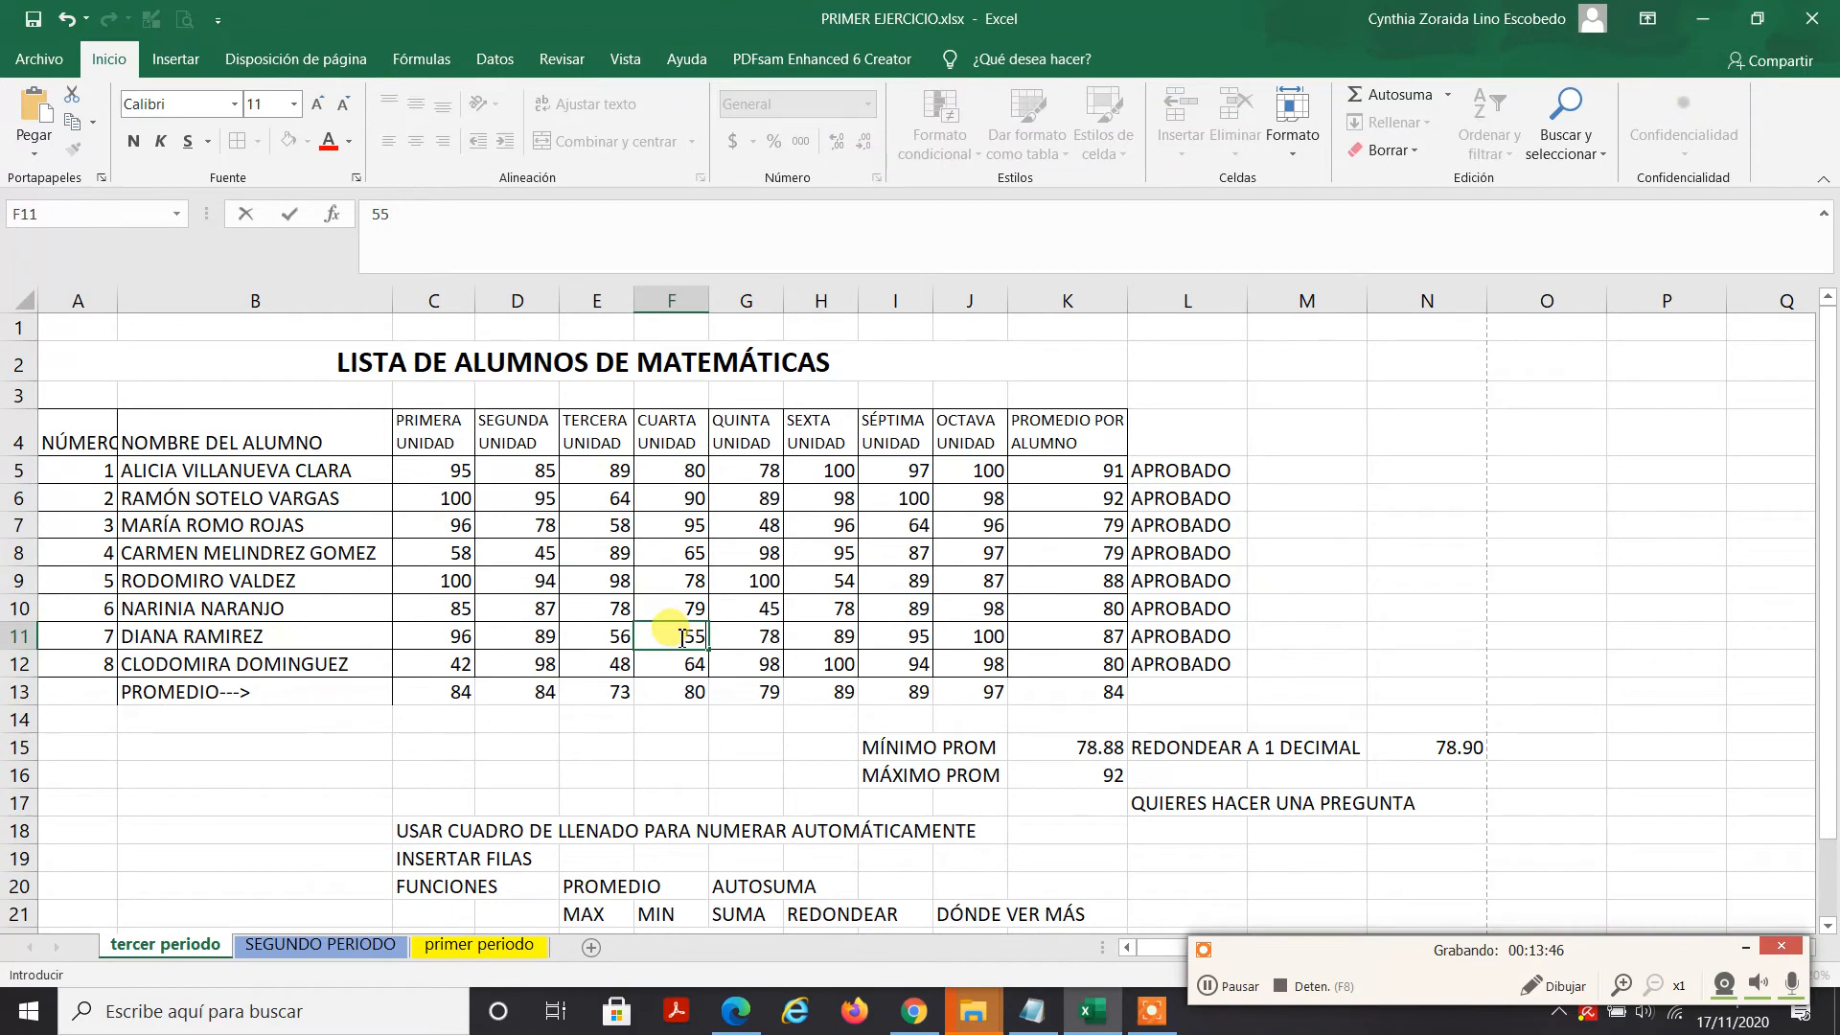
pyautogui.press('Tab')
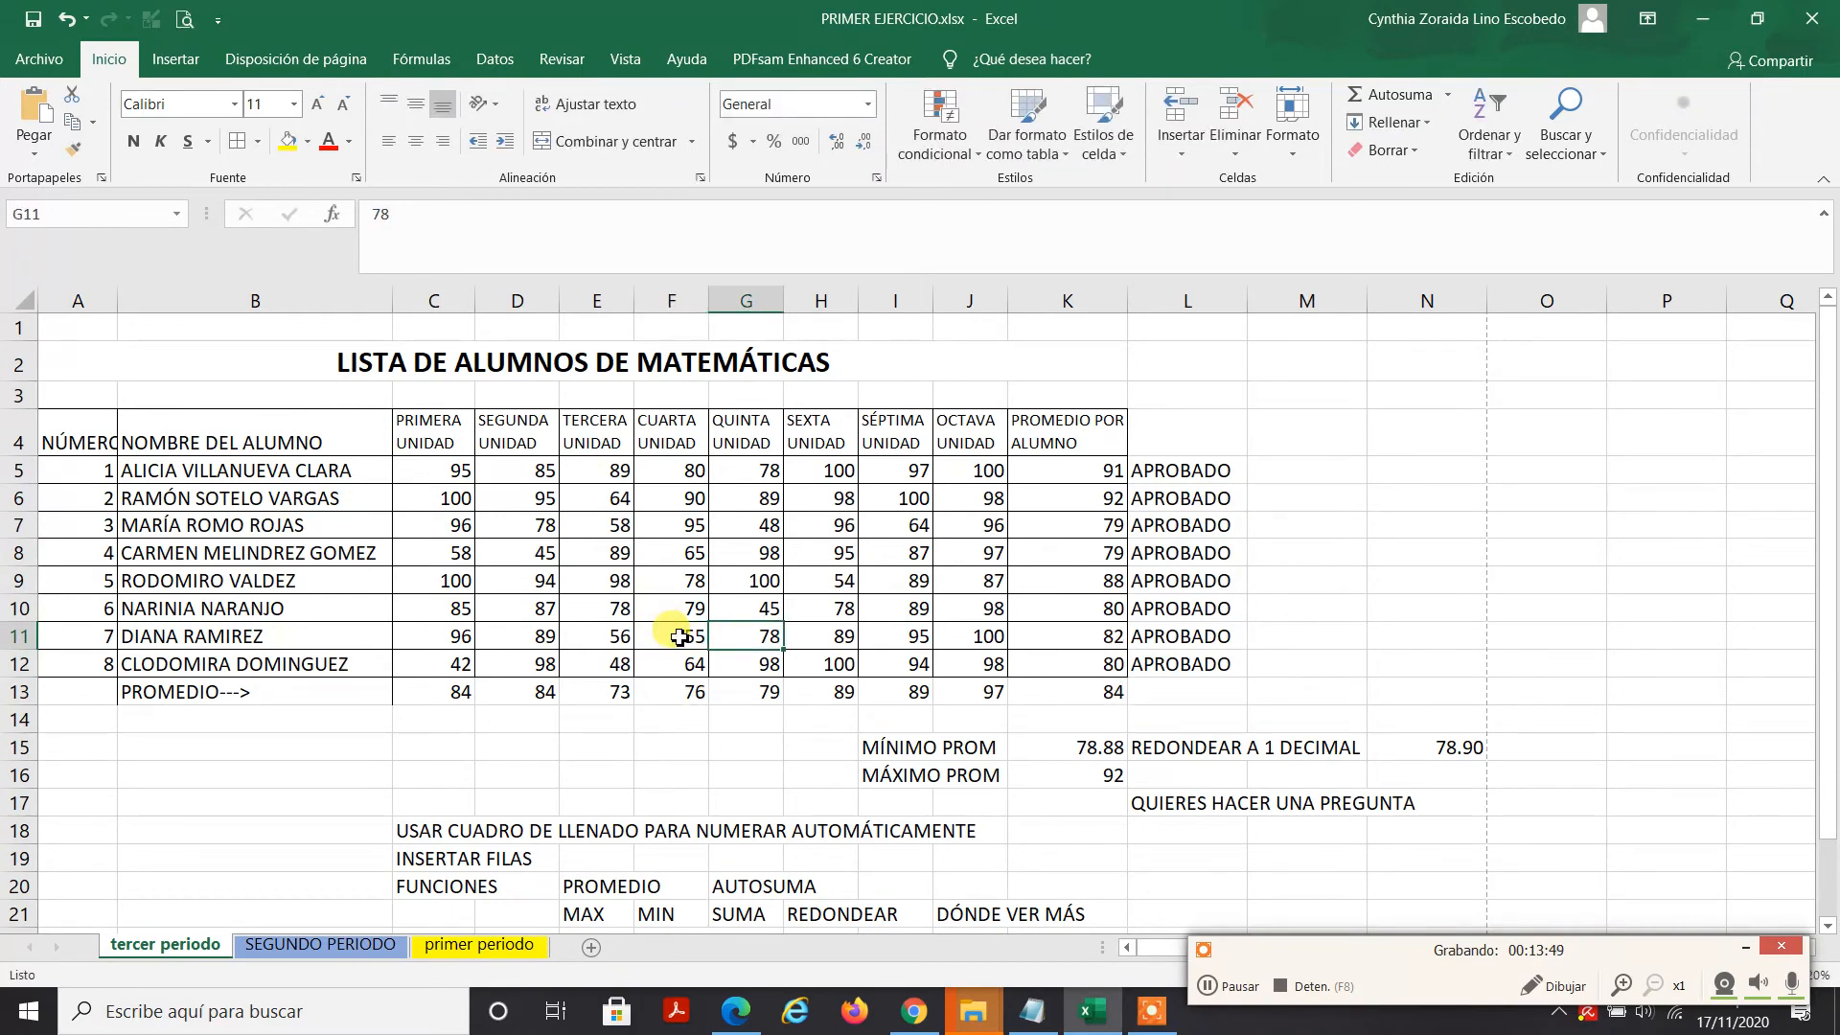
pyautogui.write('54')
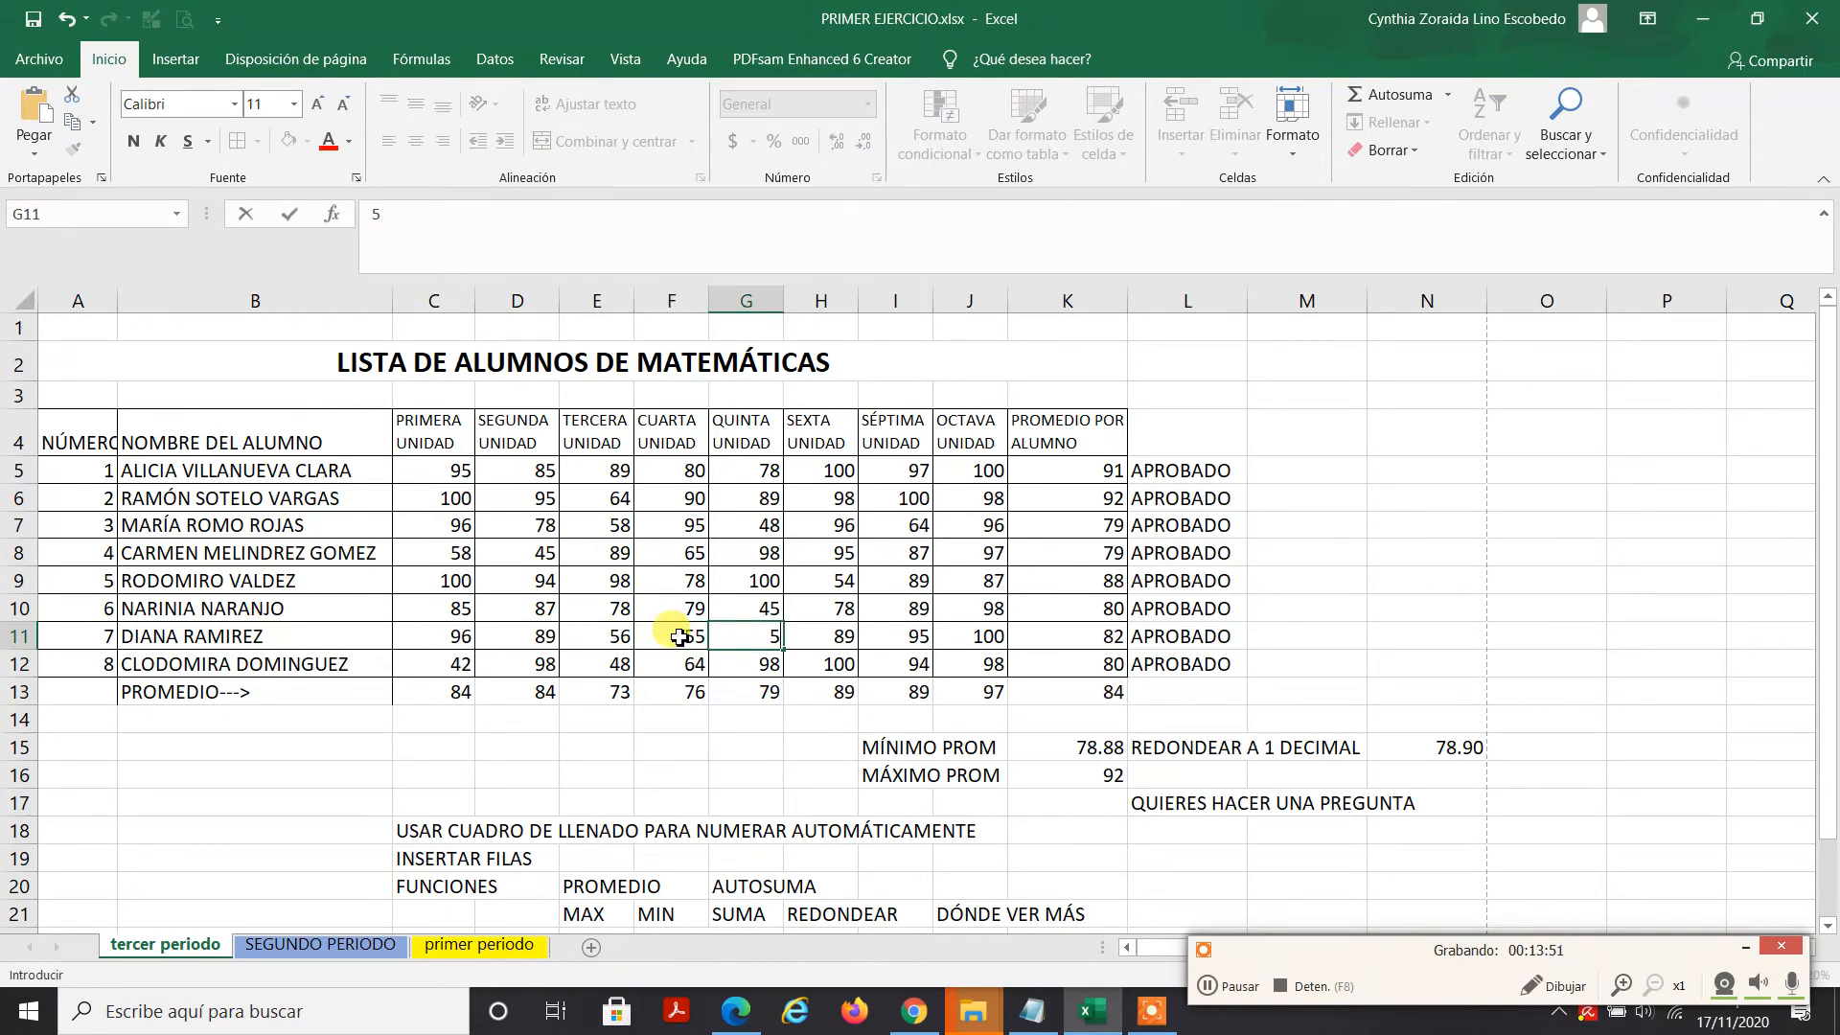
pyautogui.press('Tab')
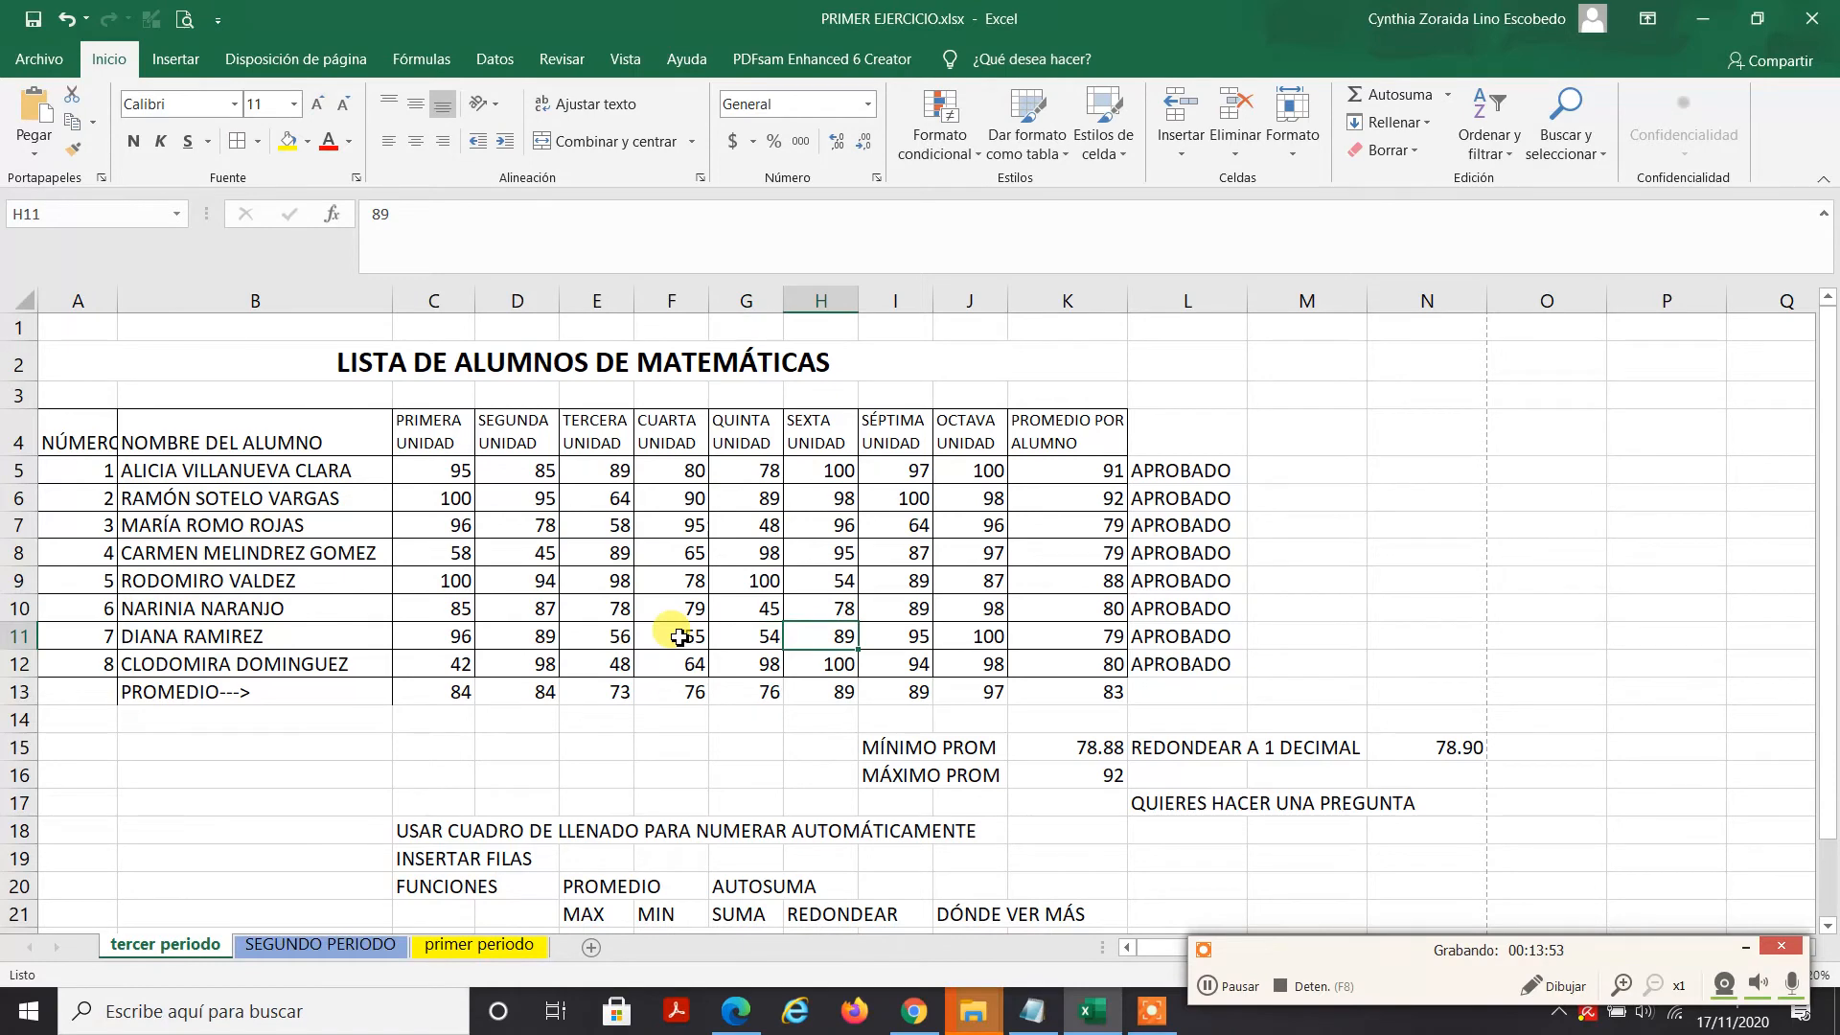
pyautogui.write('50')
pyautogui.press('Tab')
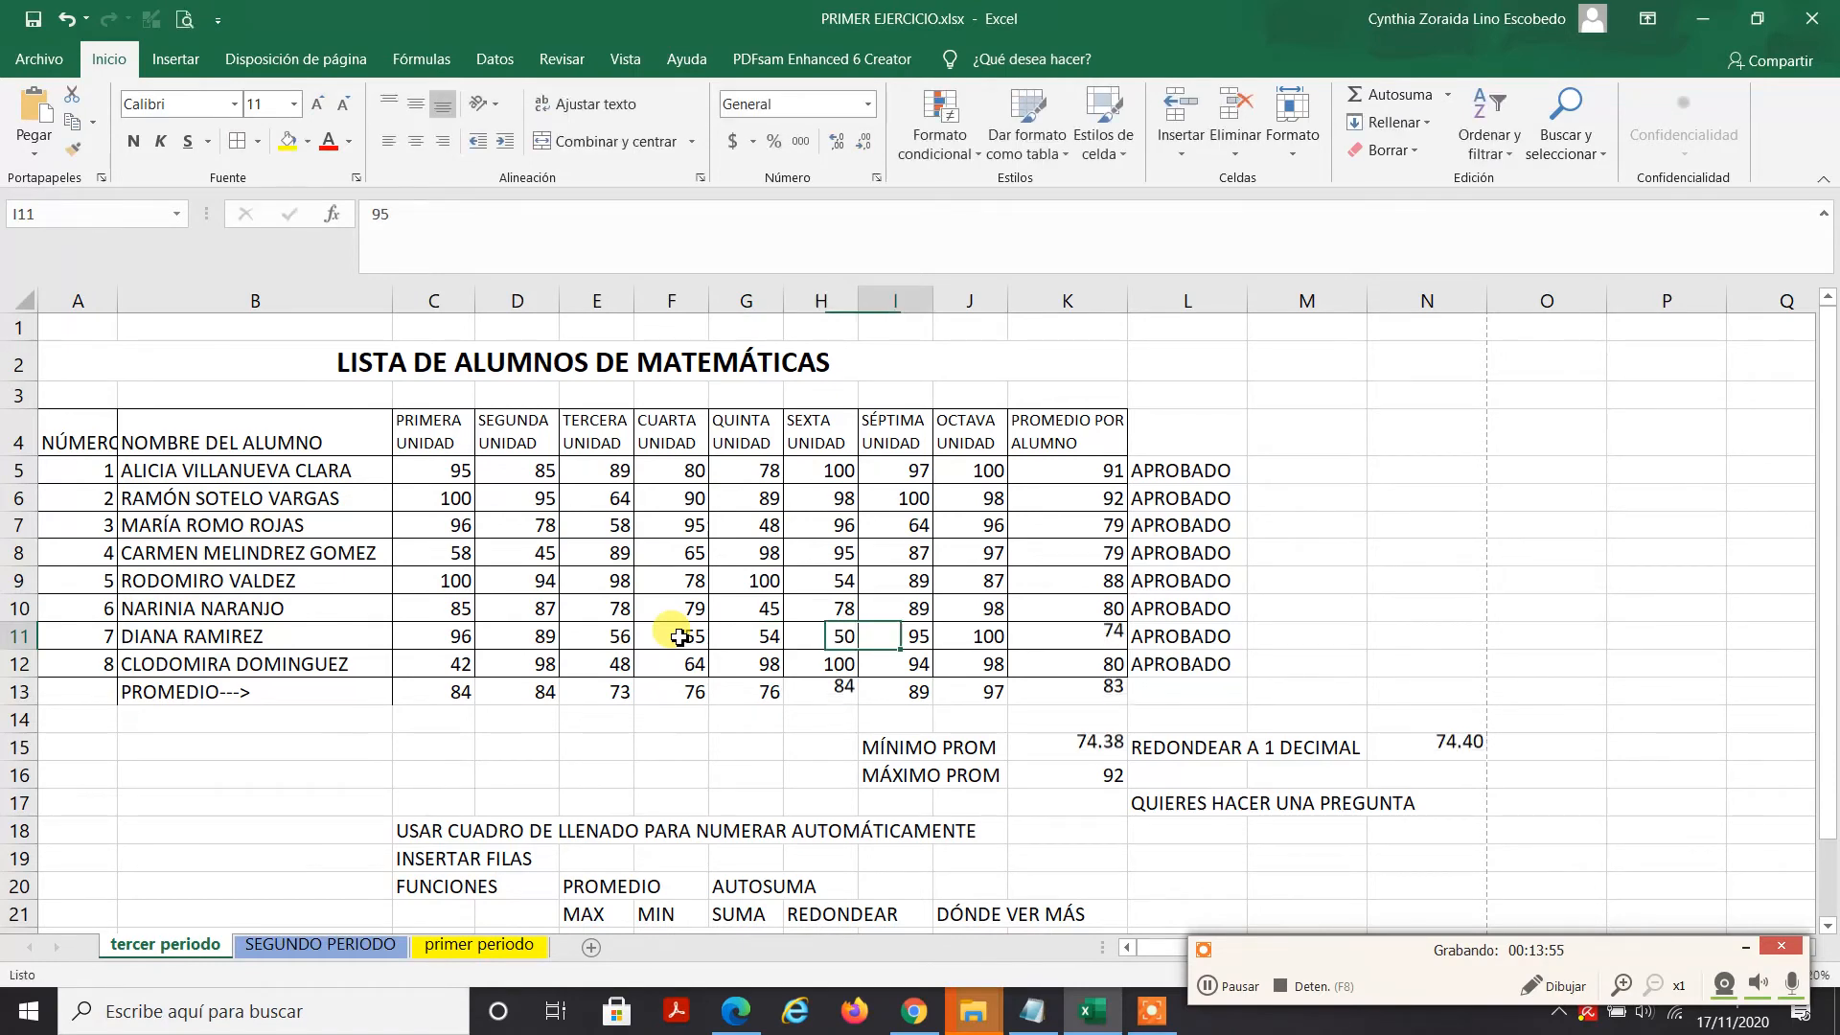
pyautogui.write('5')
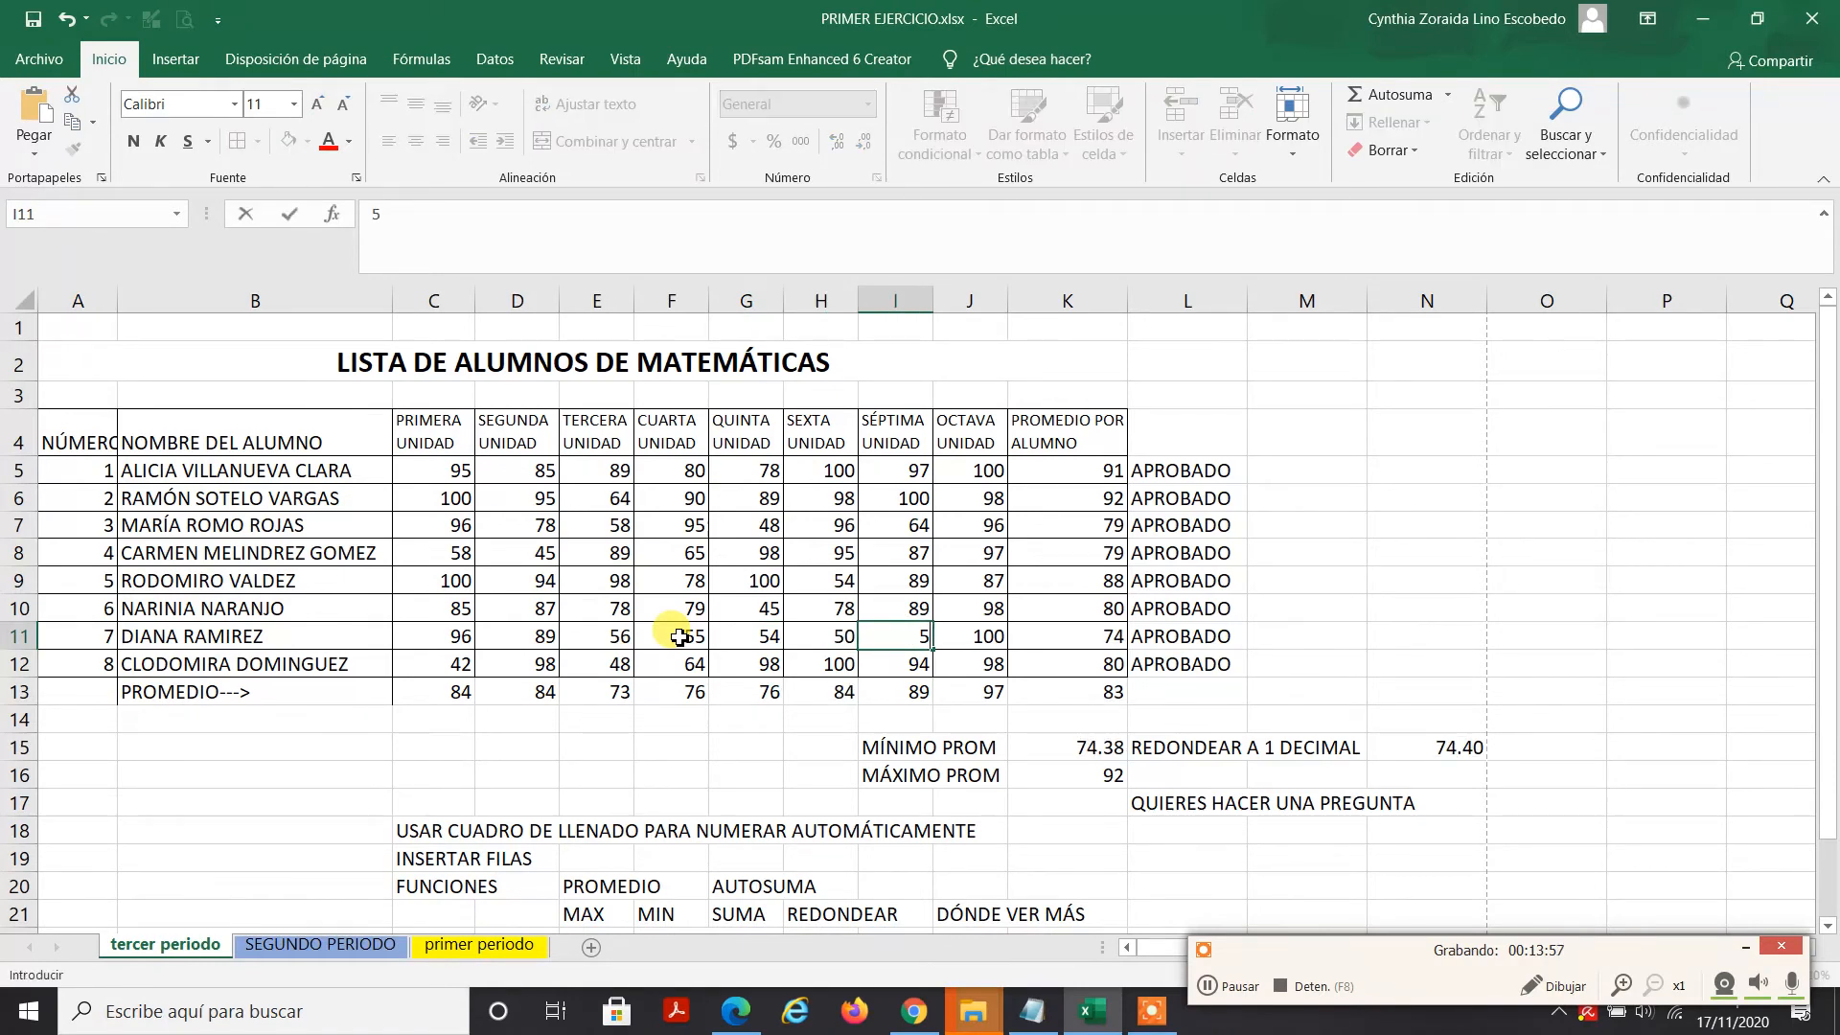
pyautogui.press('Tab')
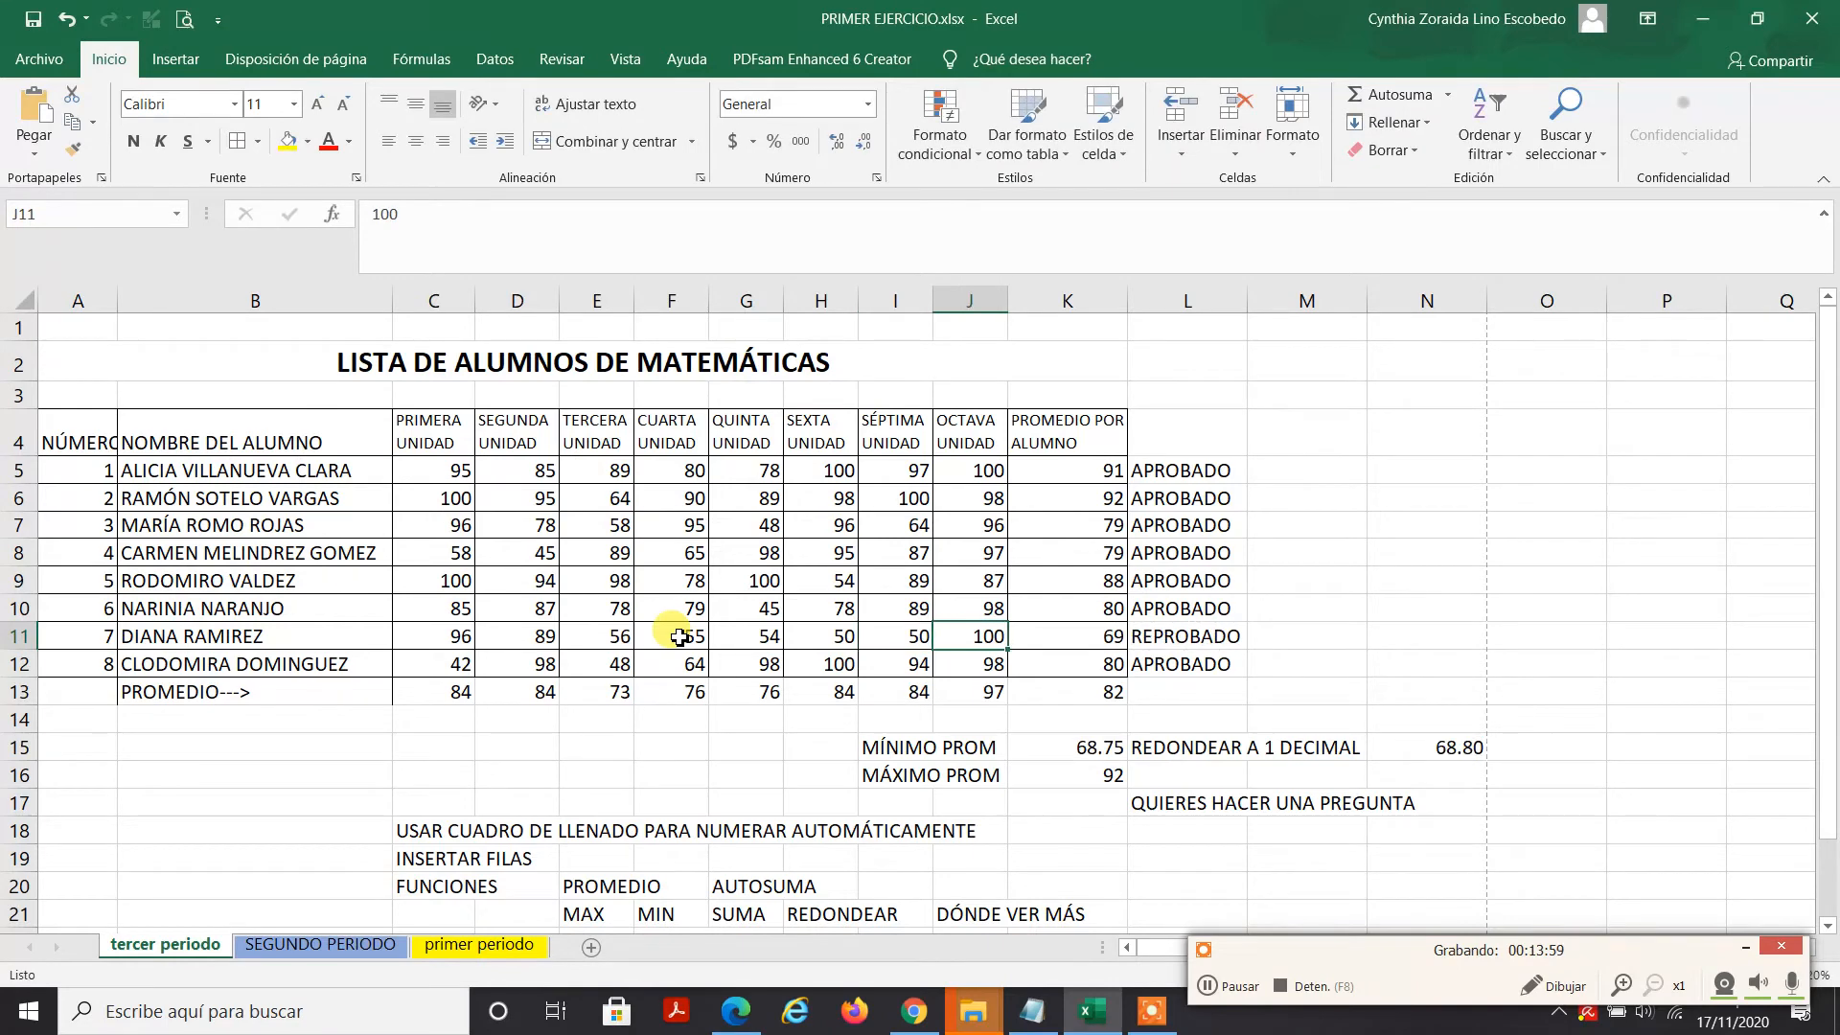
pyautogui.write('5')
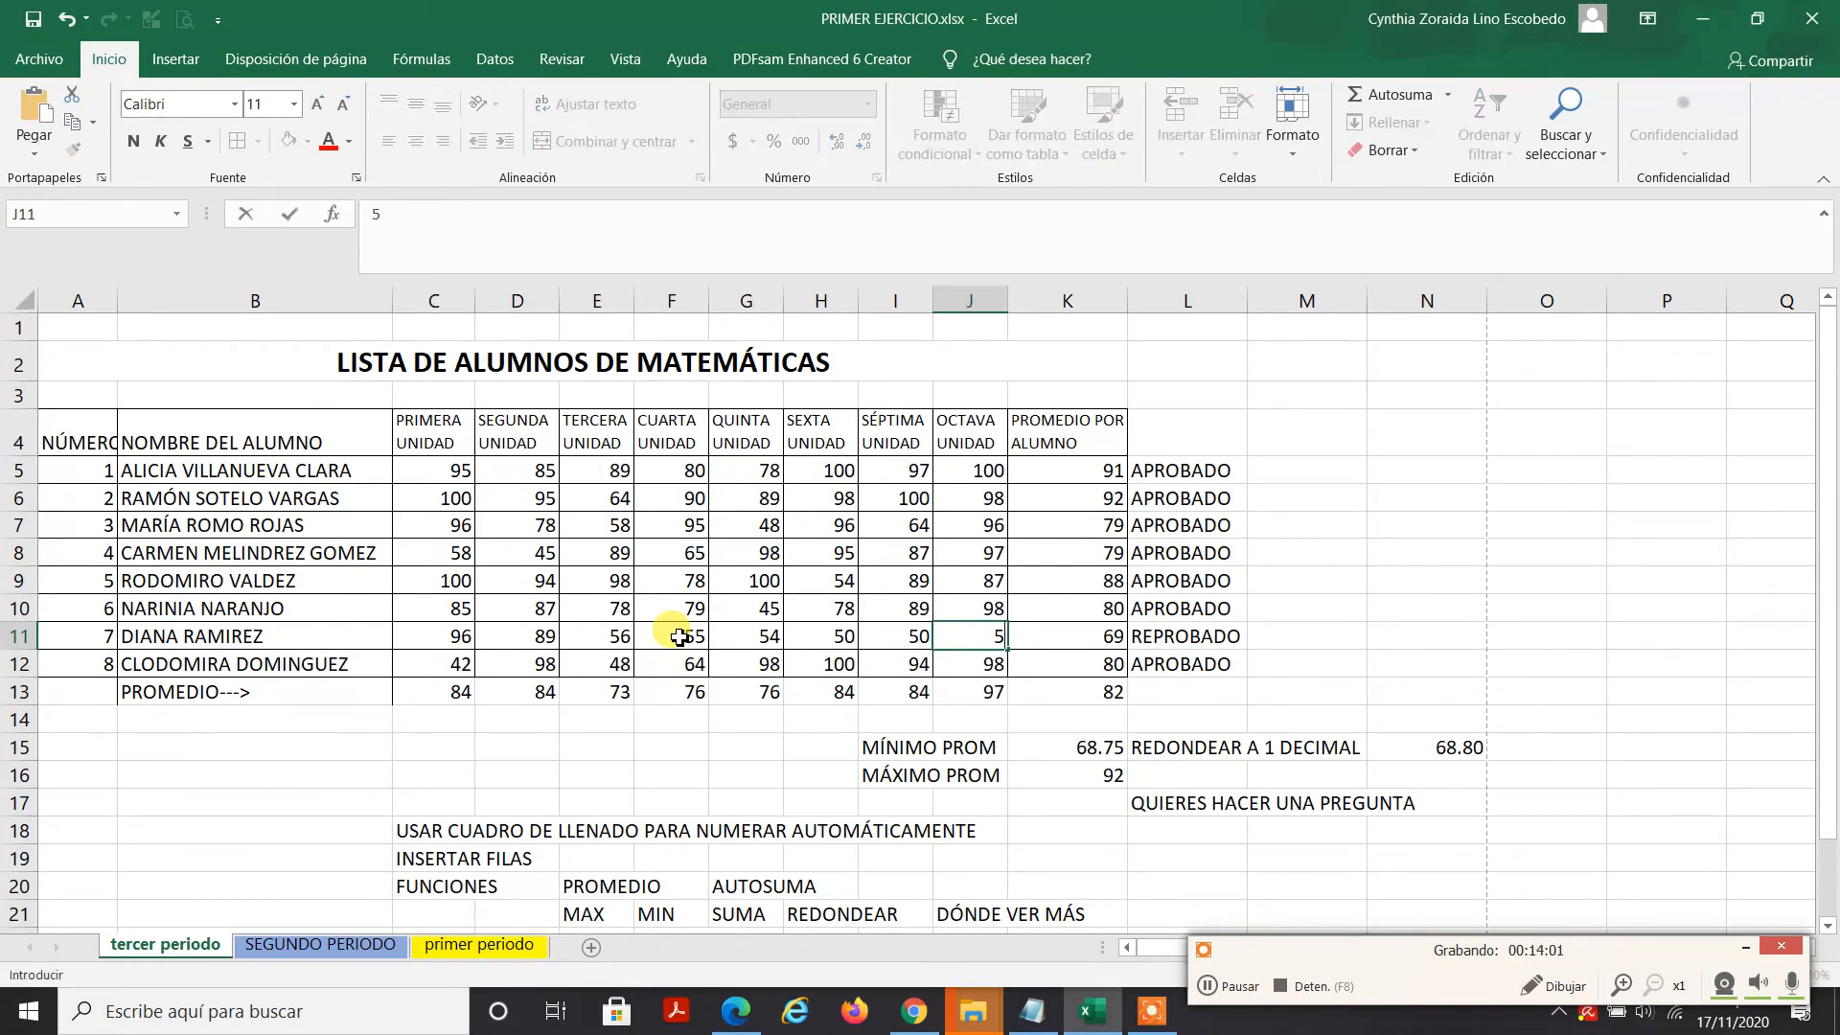
pyautogui.write('0')
pyautogui.press('Tab')
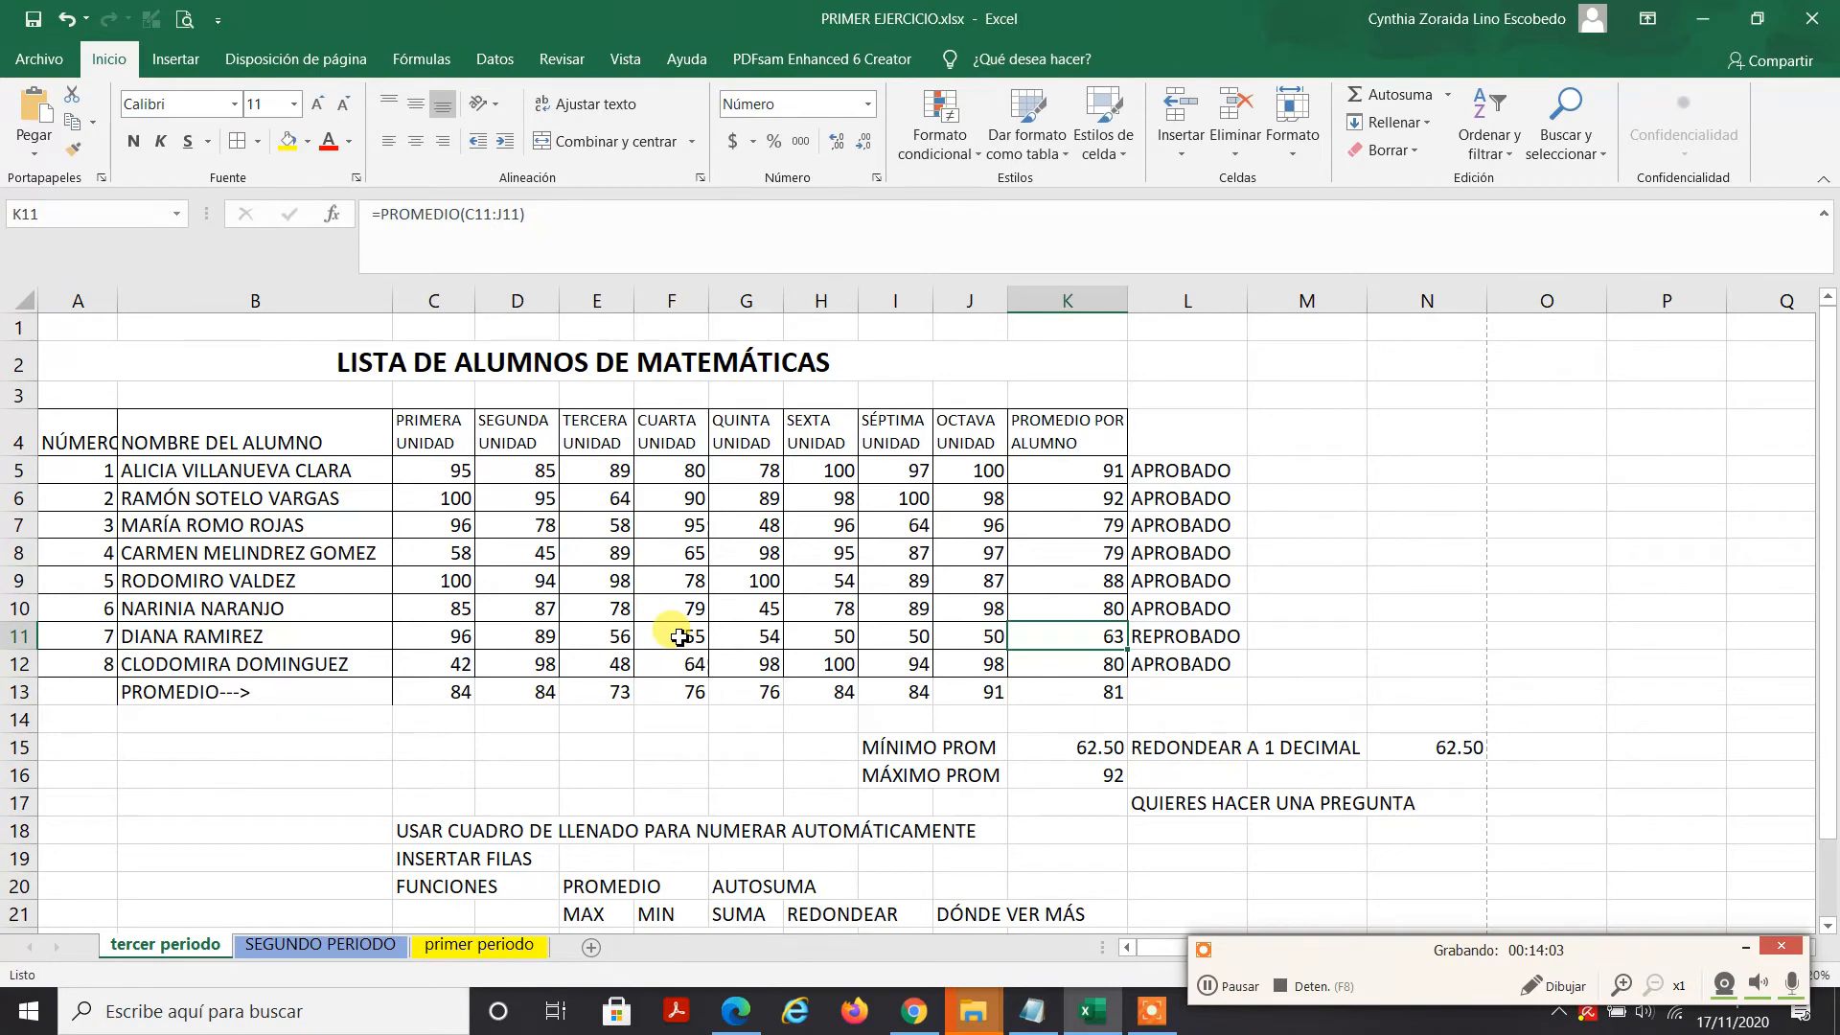
pyautogui.press('Tab')
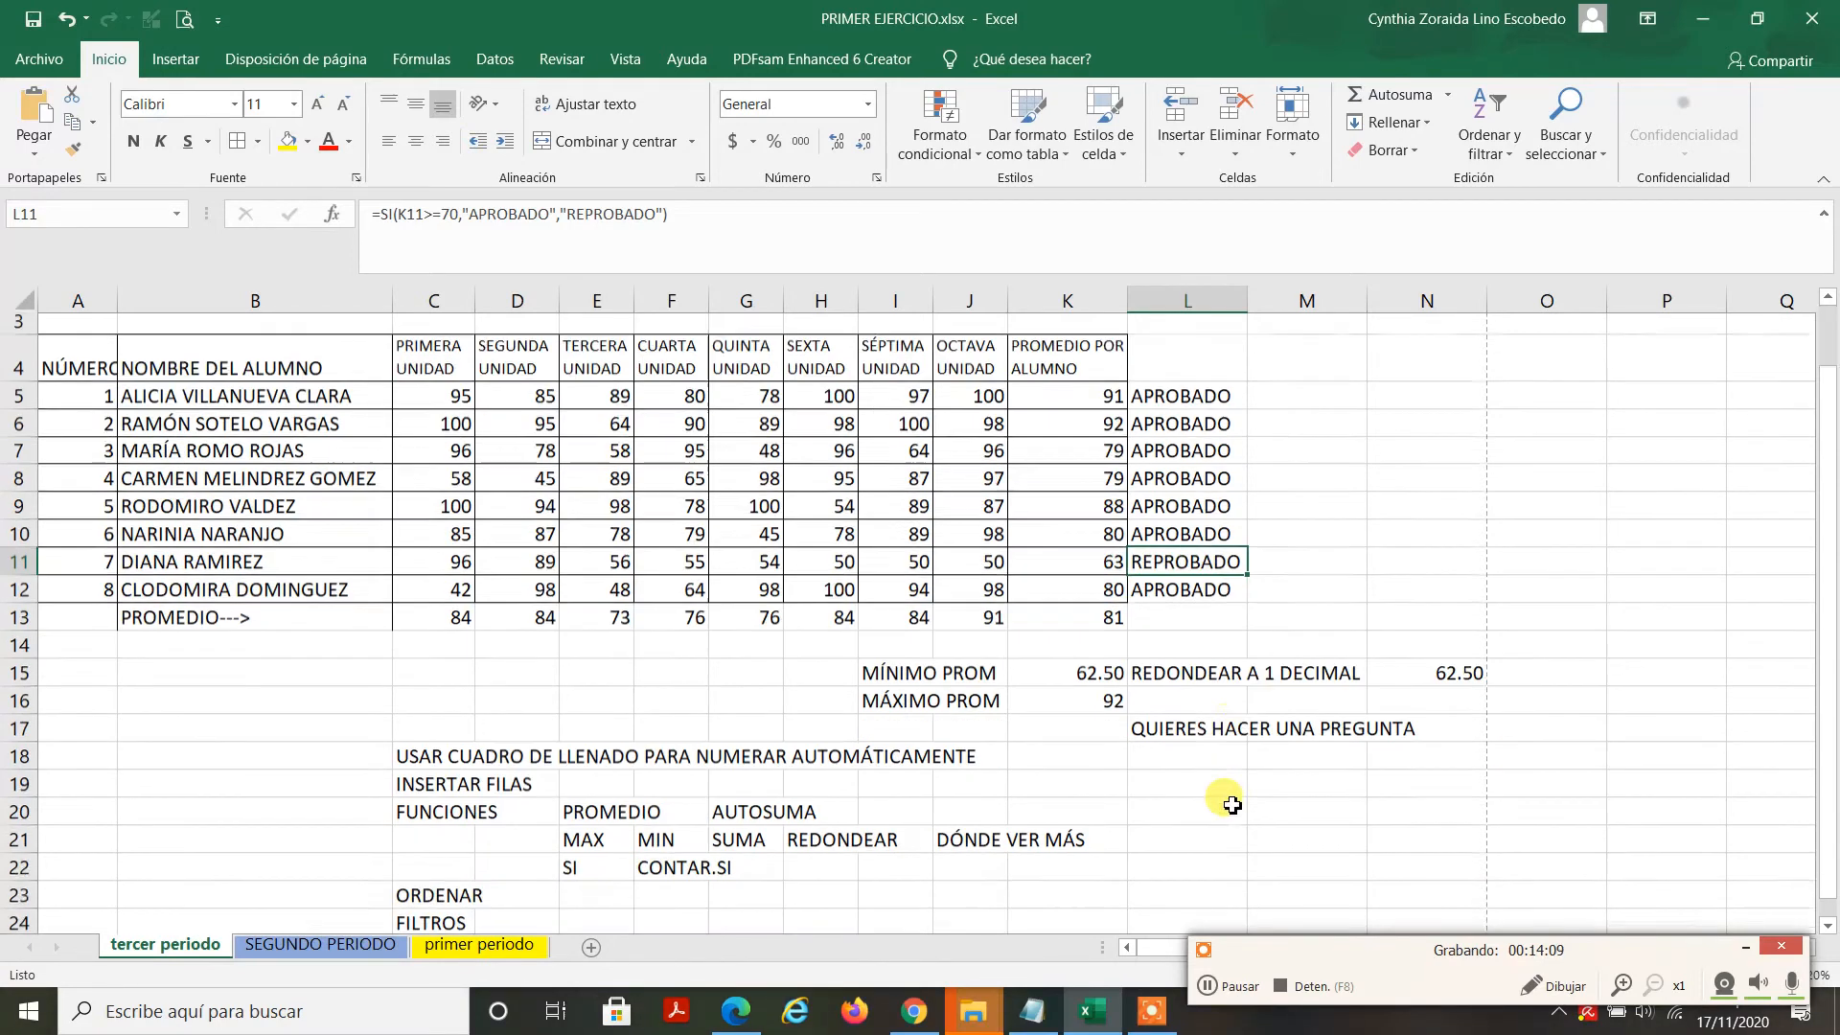
# Step: Delete the CONTAR.SI entry from cell F22 of the topic list
pyautogui.scroll(-1, 1223, 805)
pyautogui.click(691, 851)
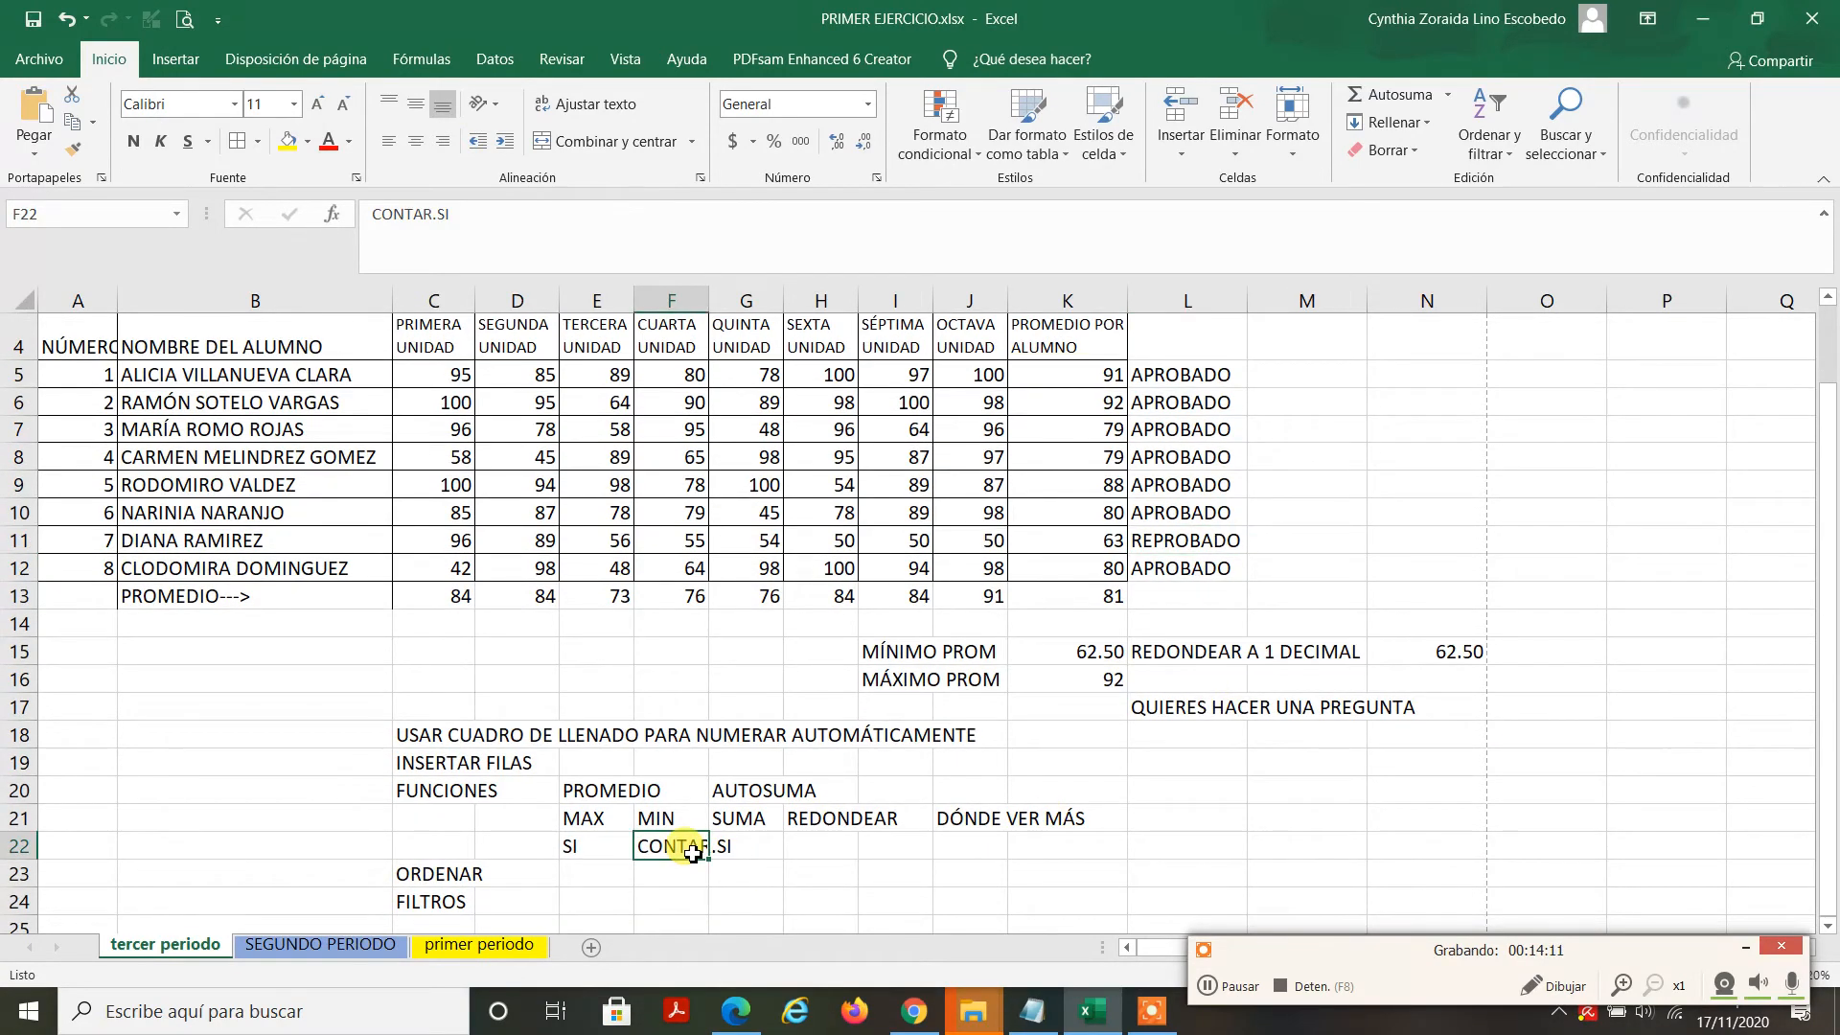
pyautogui.press('Delete')
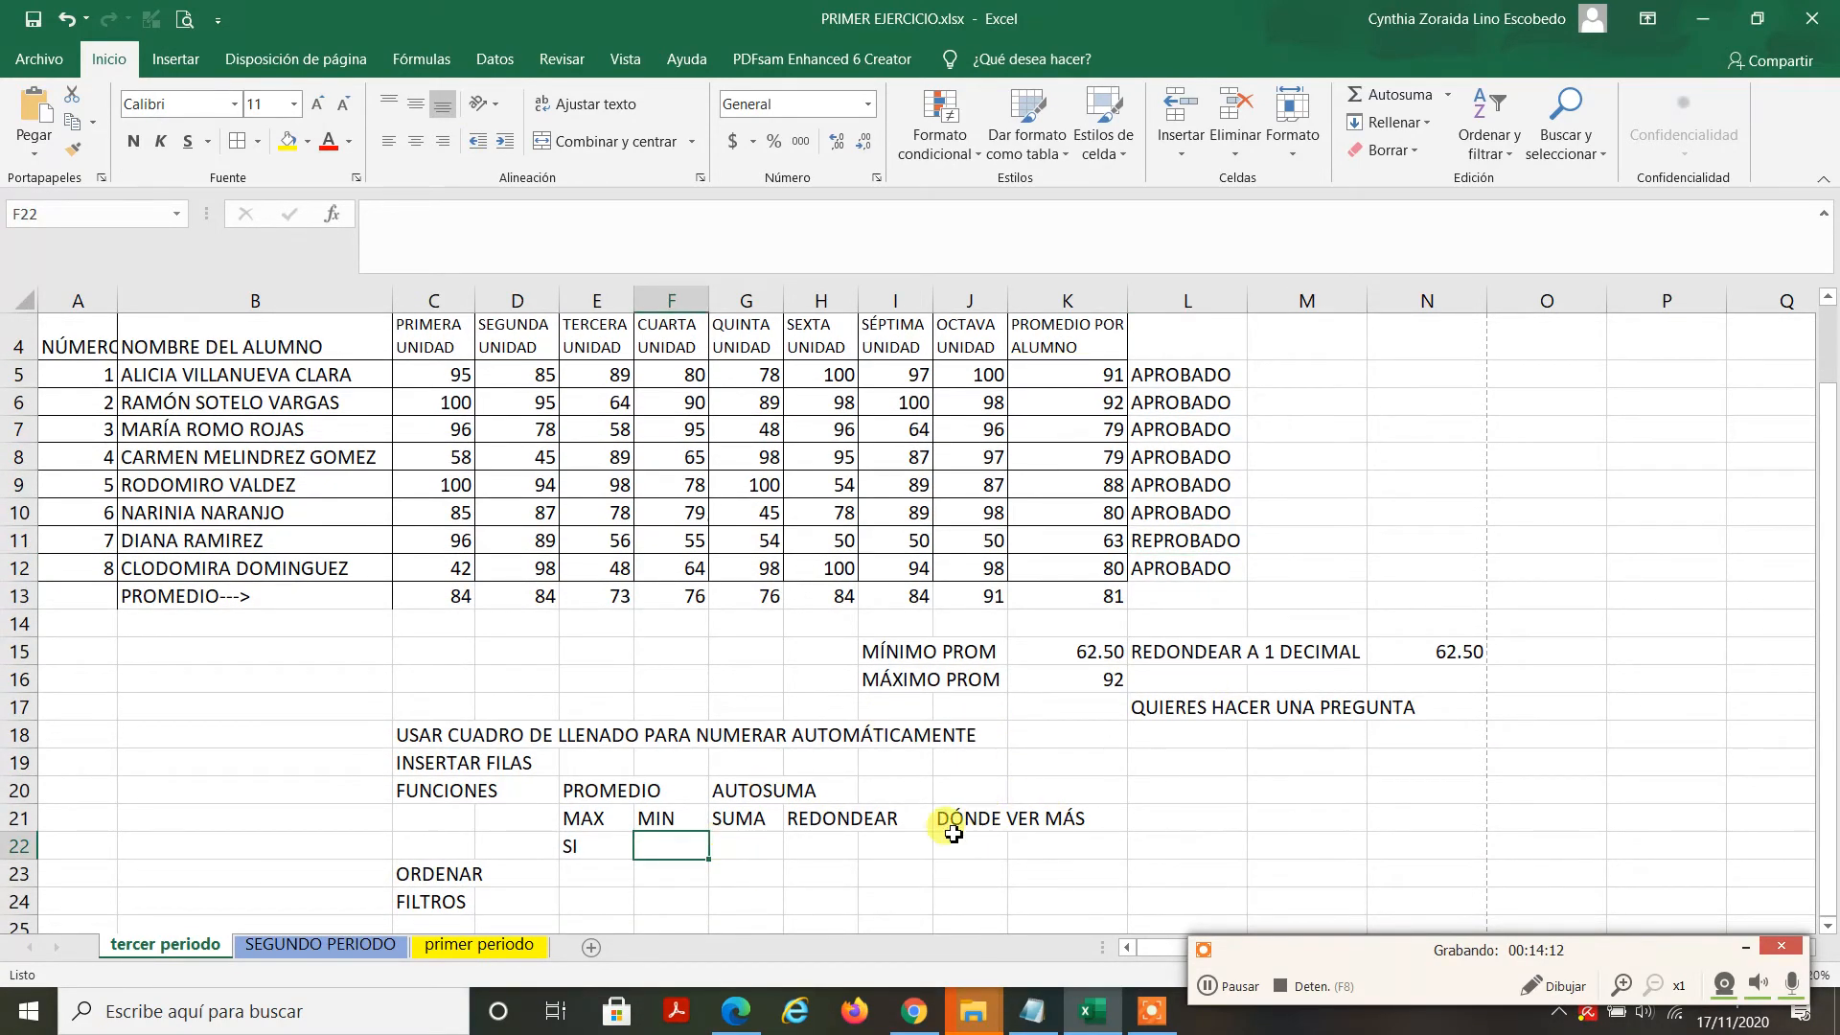
# Step: Review the PROMEDIO formula in K12, the SI formula in L12 and the FILTROS topic in C24
pyautogui.doubleClick(1099, 558)
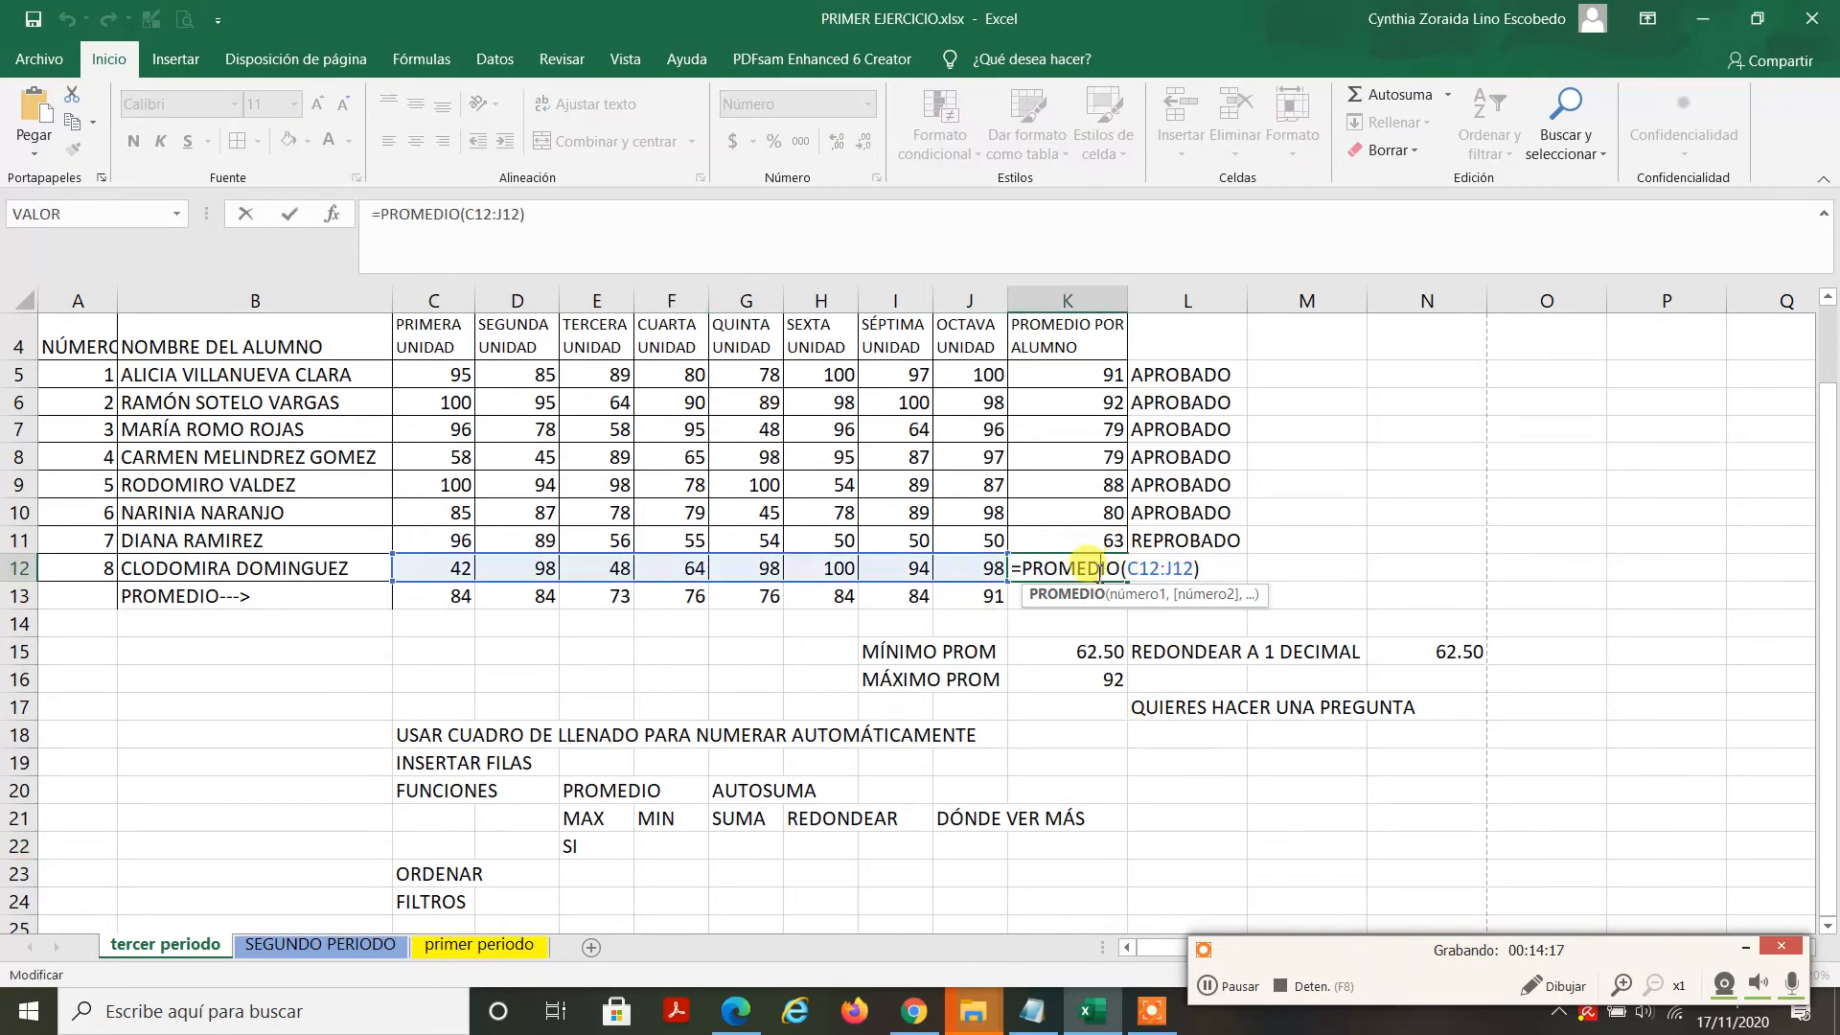
pyautogui.press('Return')
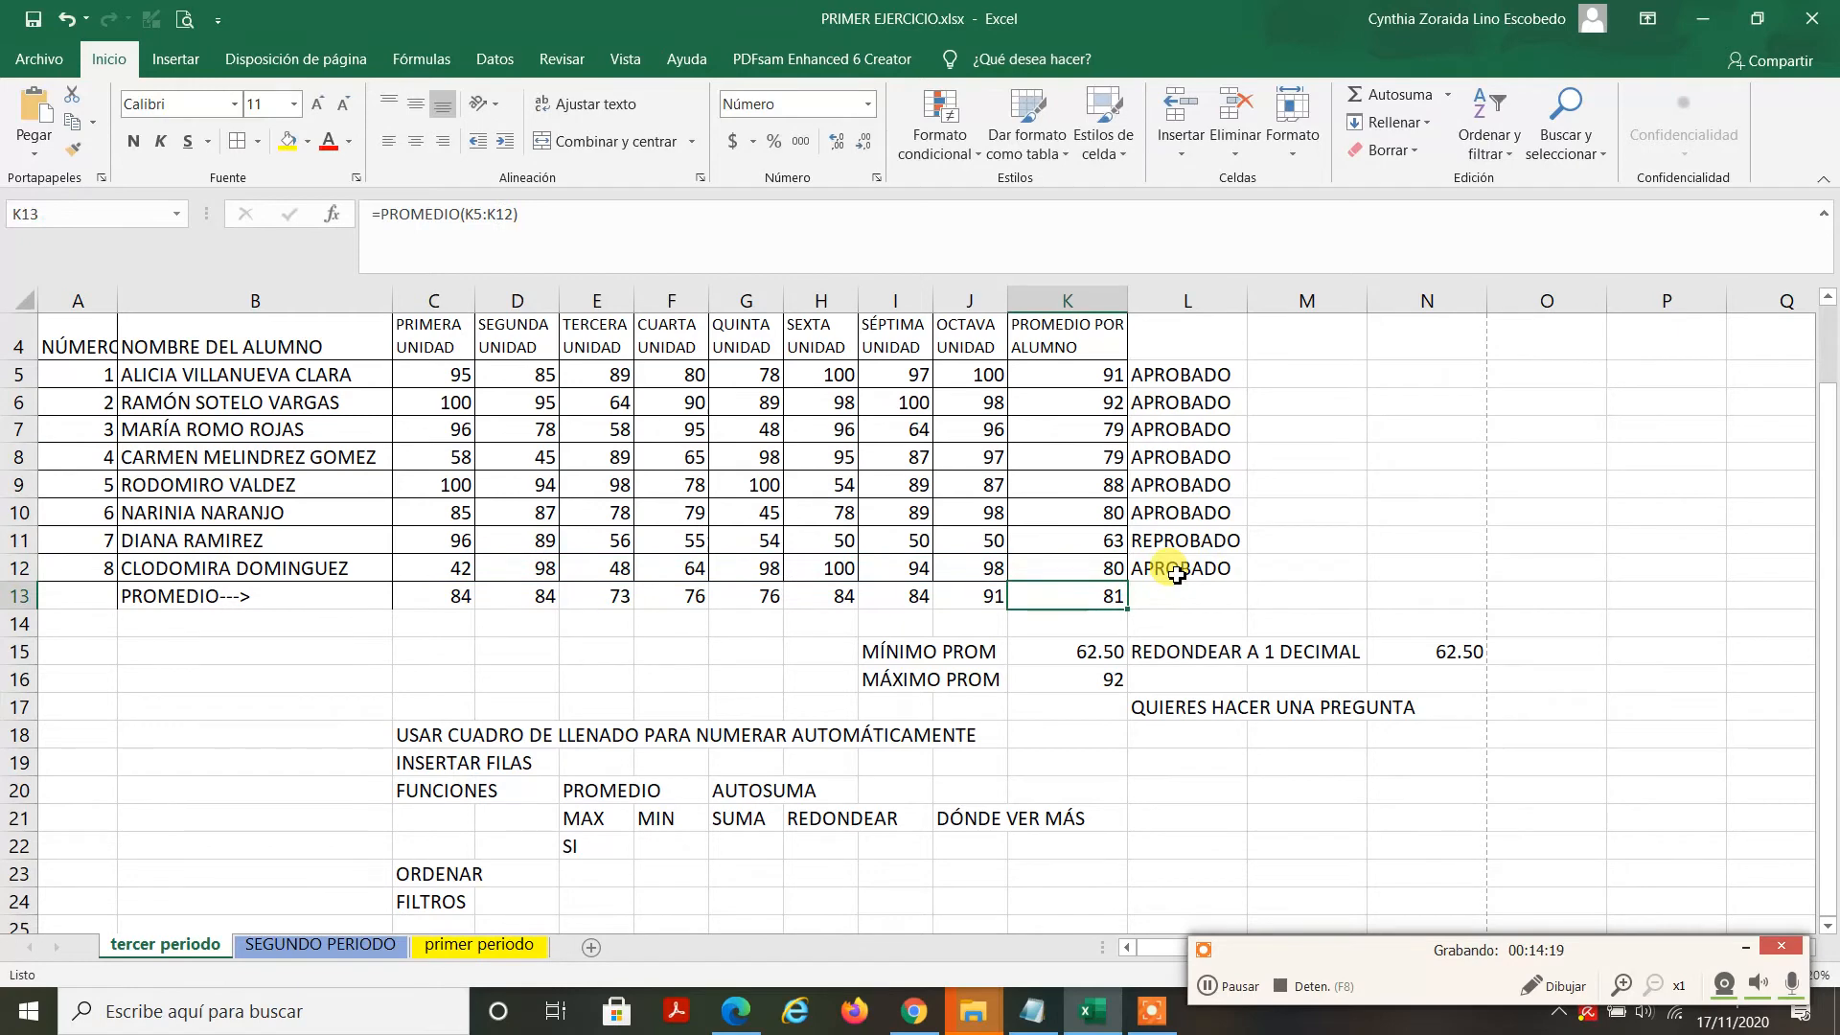
pyautogui.click(1177, 573)
pyautogui.doubleClick(1176, 573)
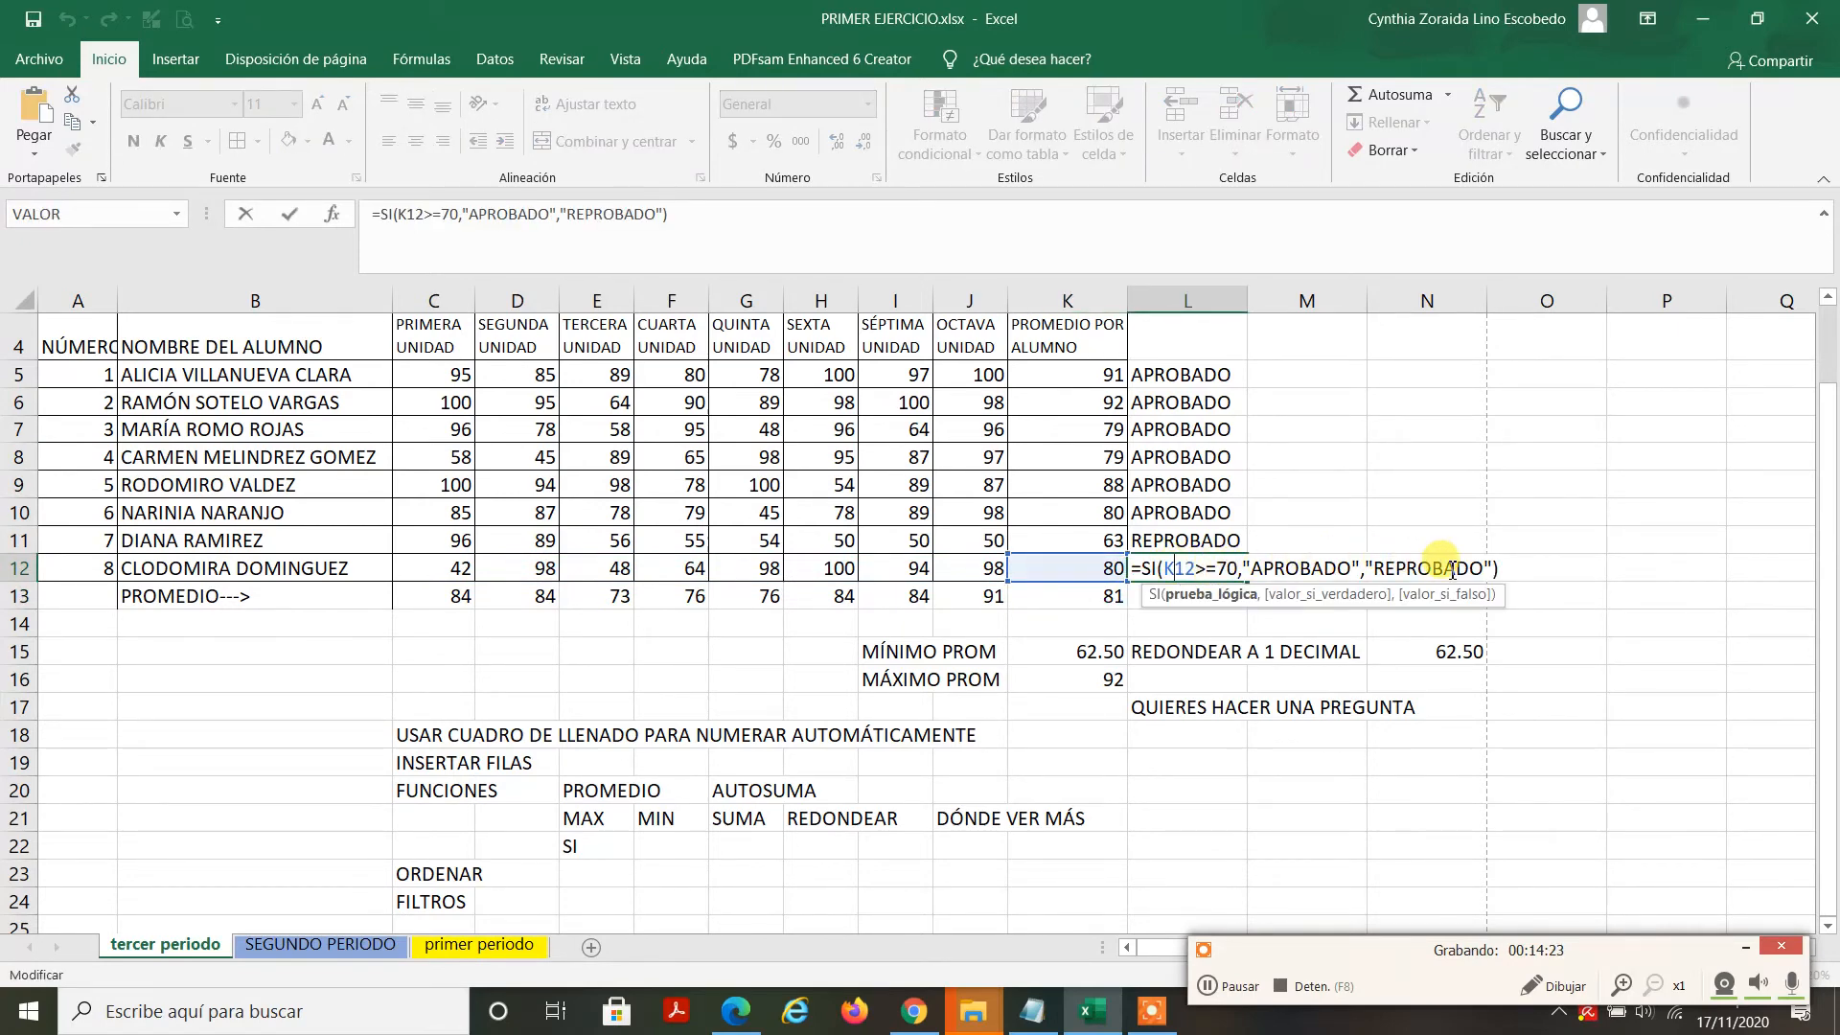
pyautogui.press('Return')
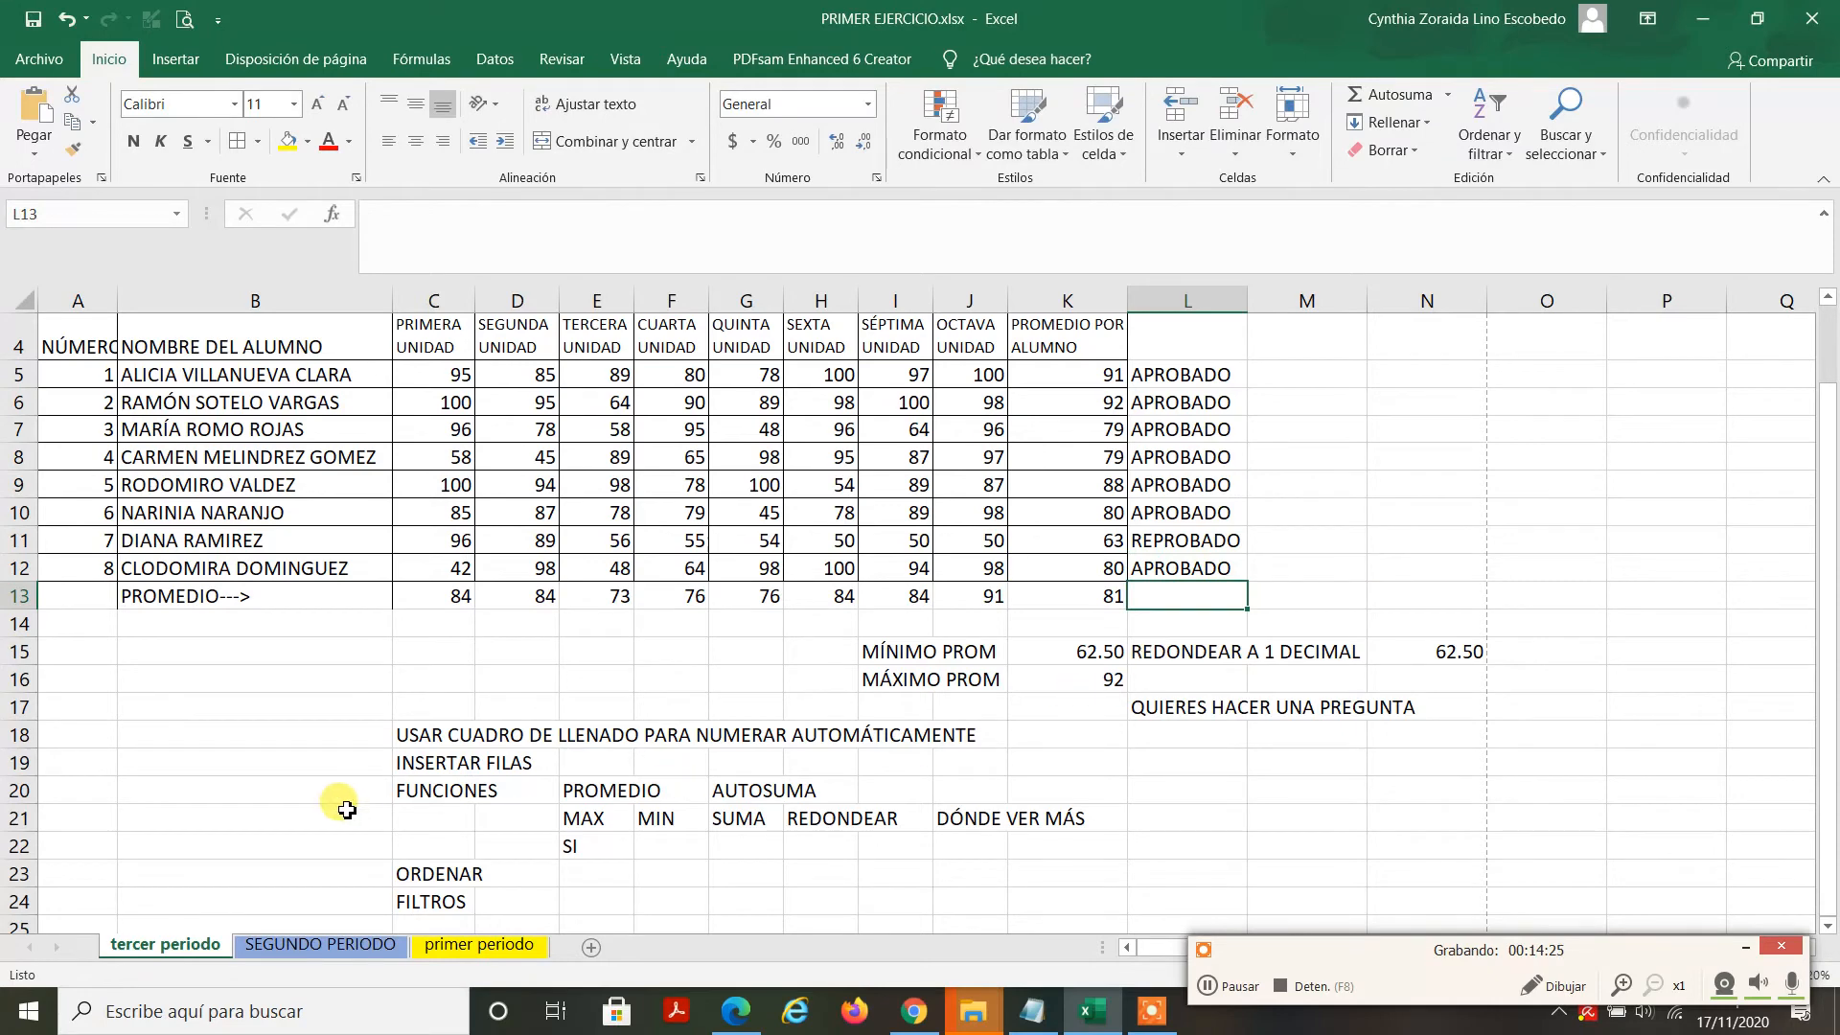
pyautogui.click(429, 900)
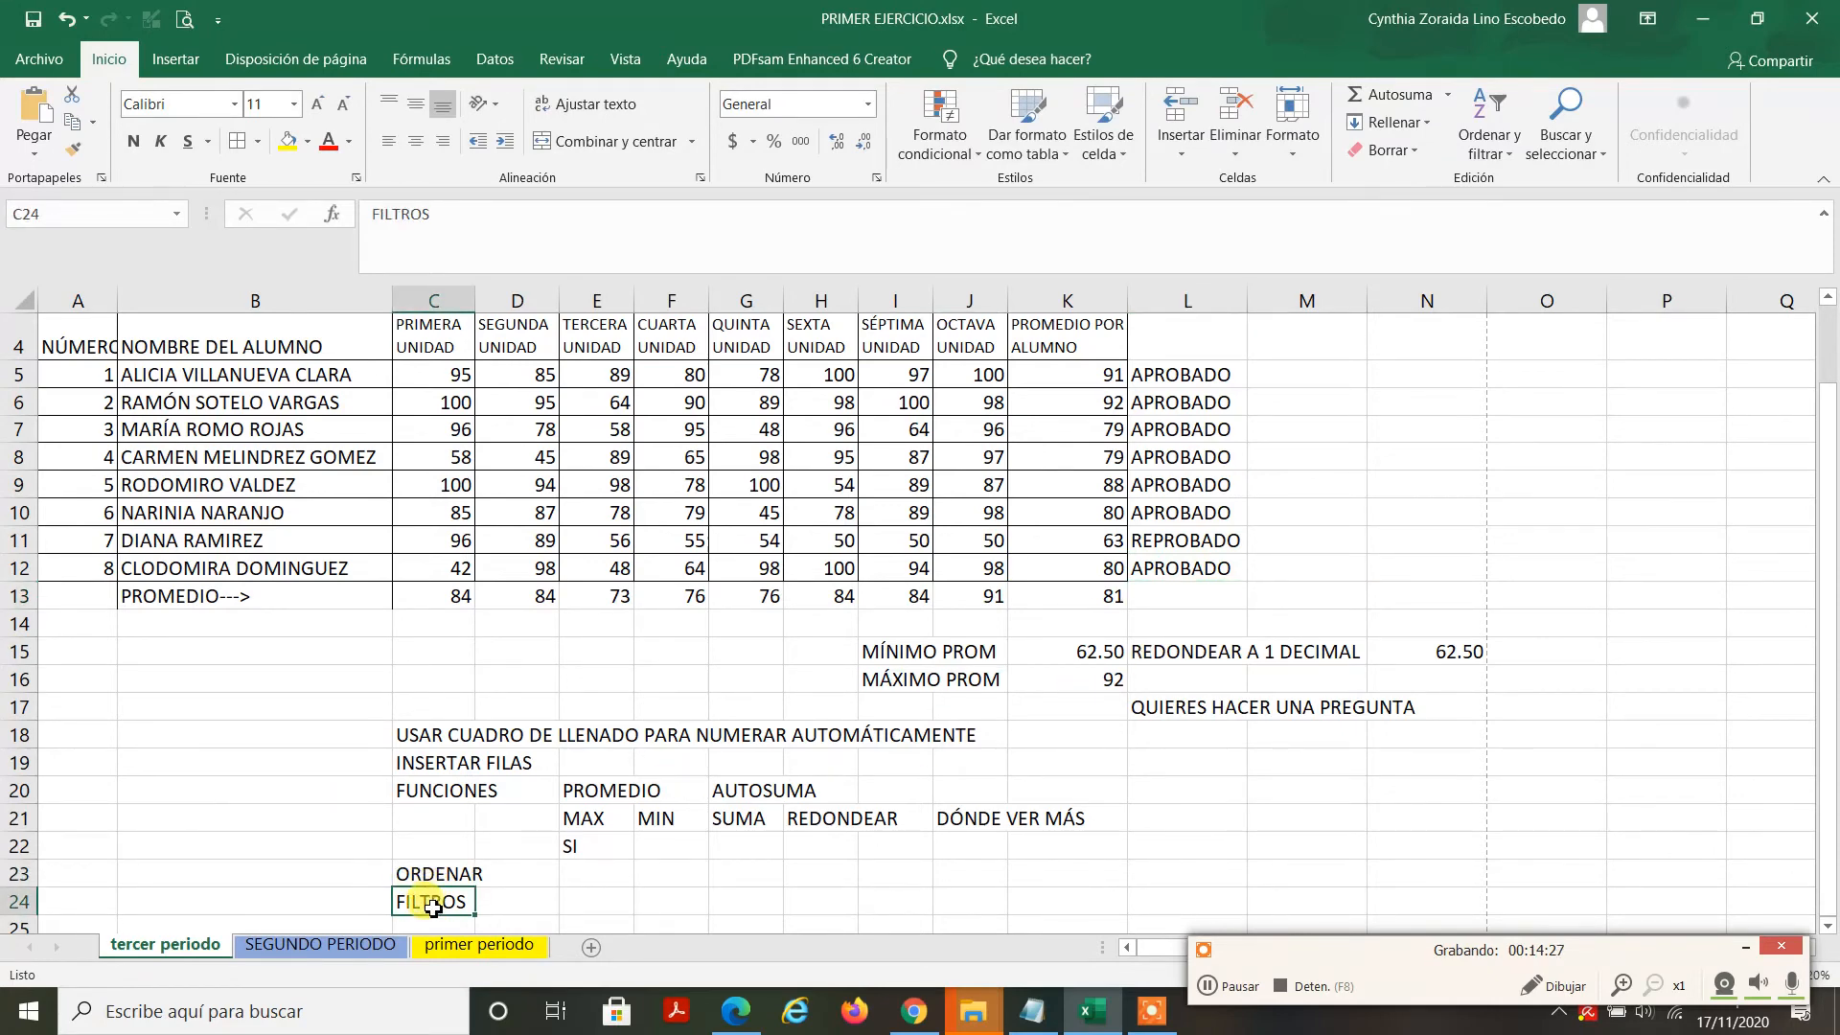
# Step: Sort the table range B4:L12 by NOMBRE DEL ALUMNO from A to Z with a custom sort that treats the first row as headers
pyautogui.scroll(1, 412, 862)
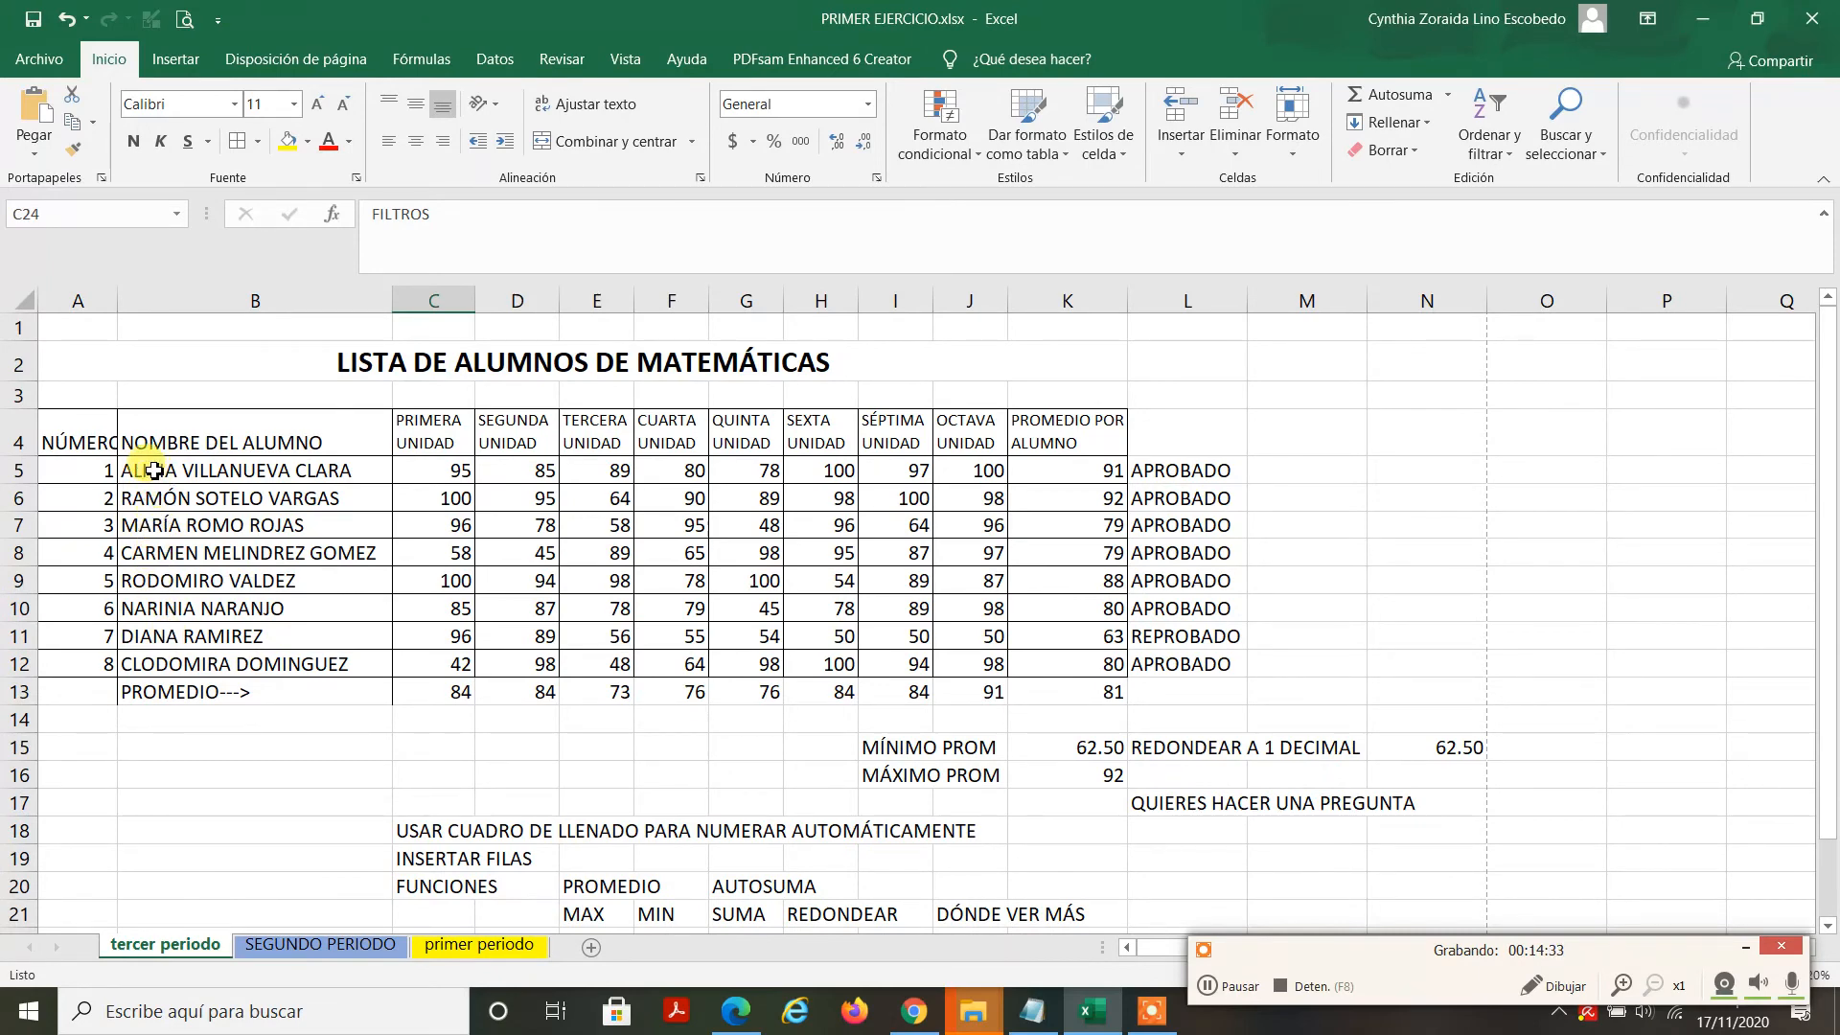
pyautogui.moveTo(147, 434)
pyautogui.mouseDown()
pyautogui.moveTo(144, 579)
pyautogui.moveTo(253, 670)
pyautogui.moveTo(616, 636)
pyautogui.moveTo(1184, 663)
pyautogui.mouseUp()
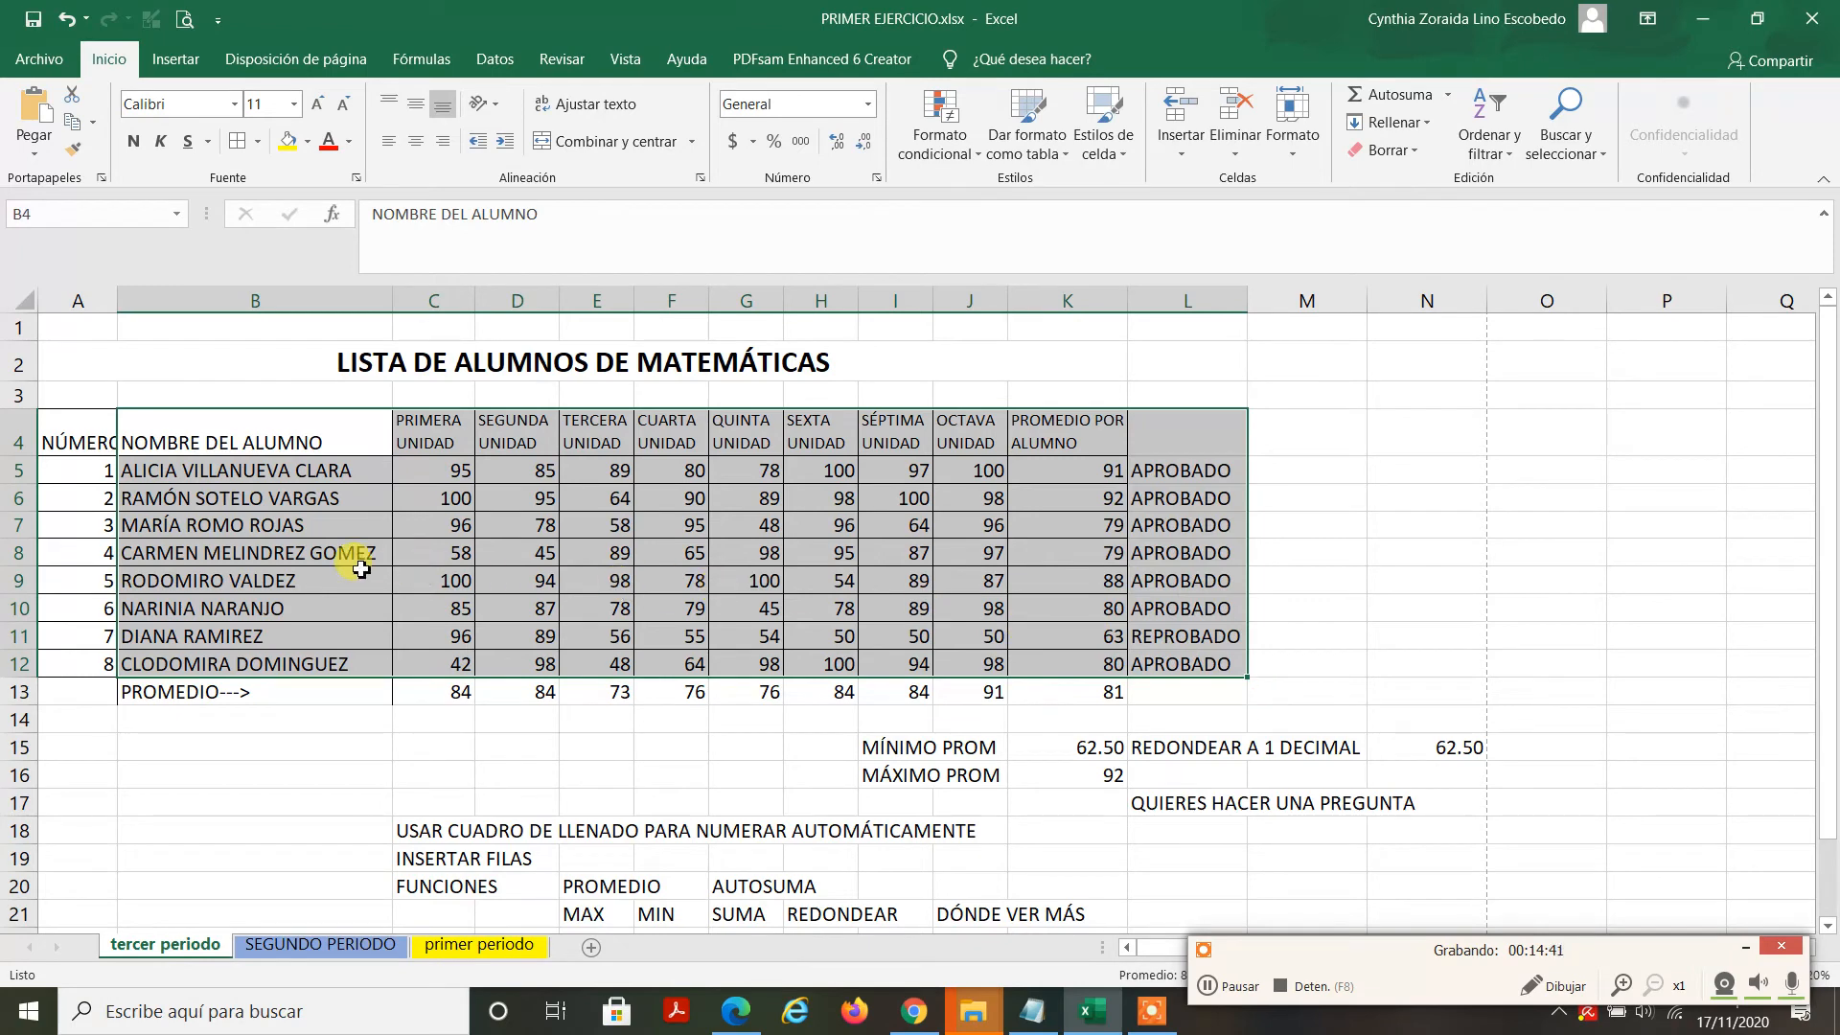
pyautogui.click(1504, 153)
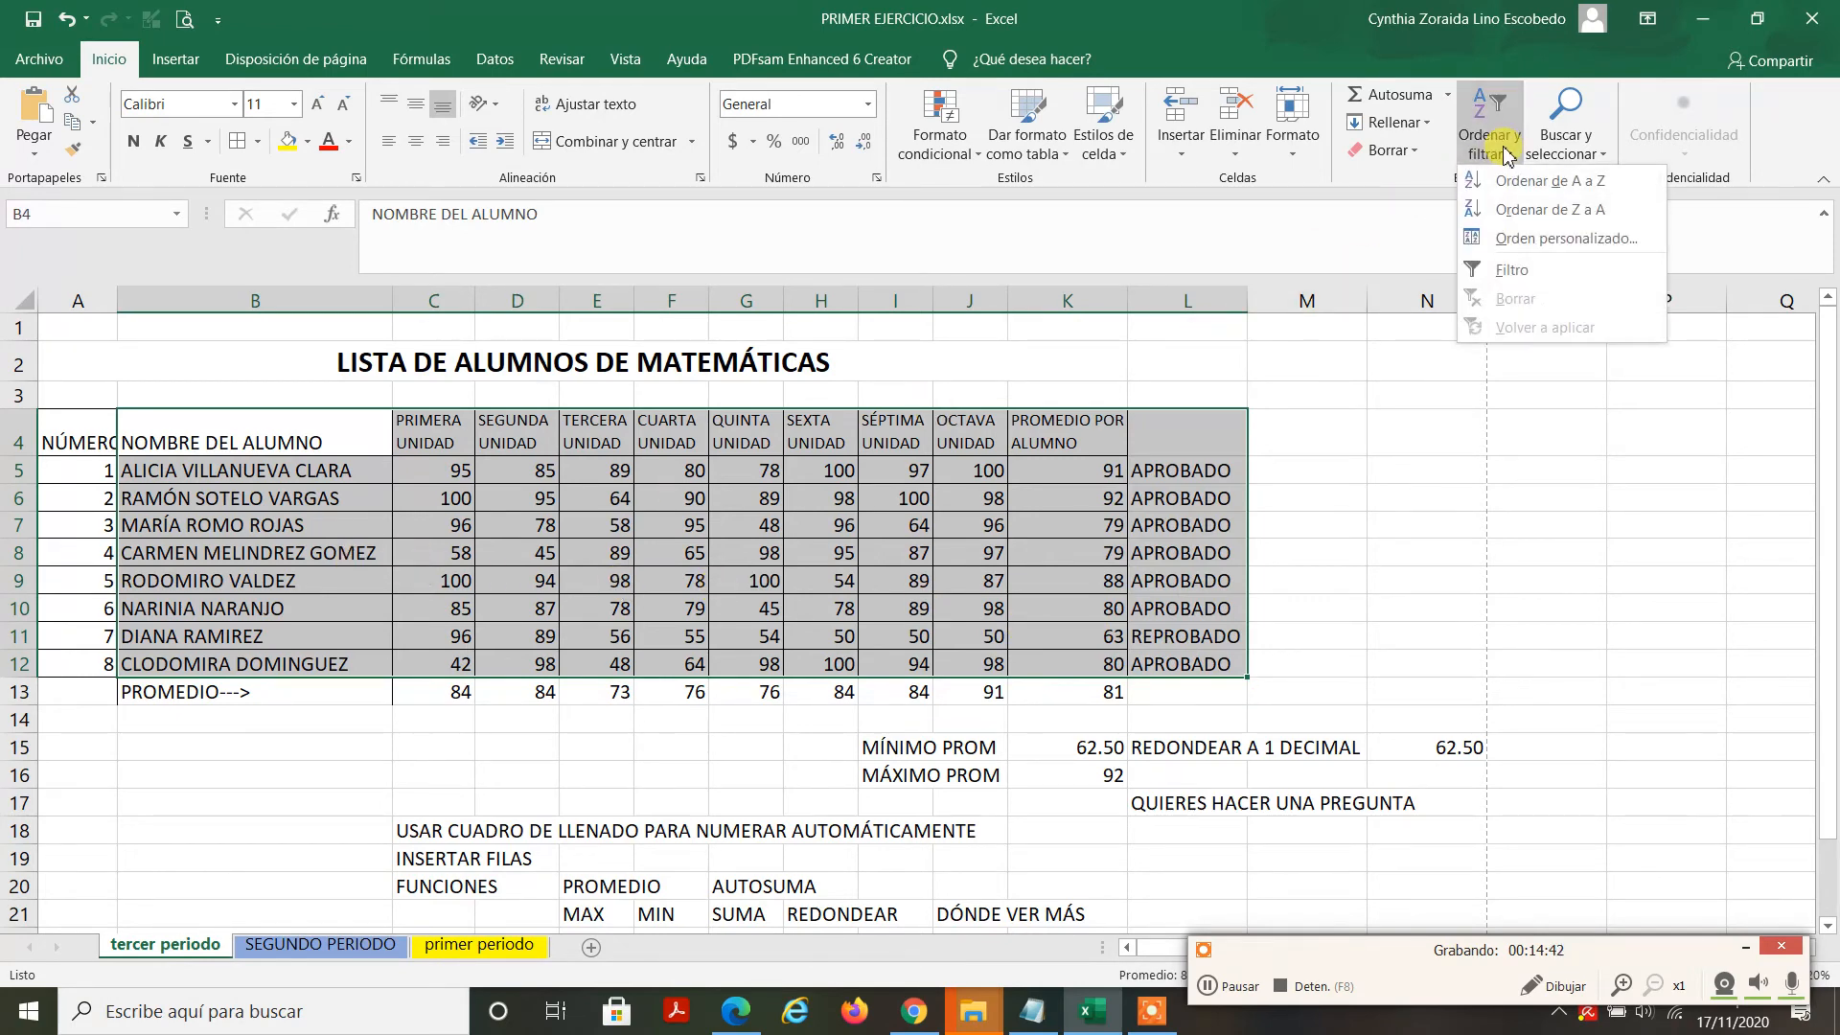
pyautogui.click(1544, 246)
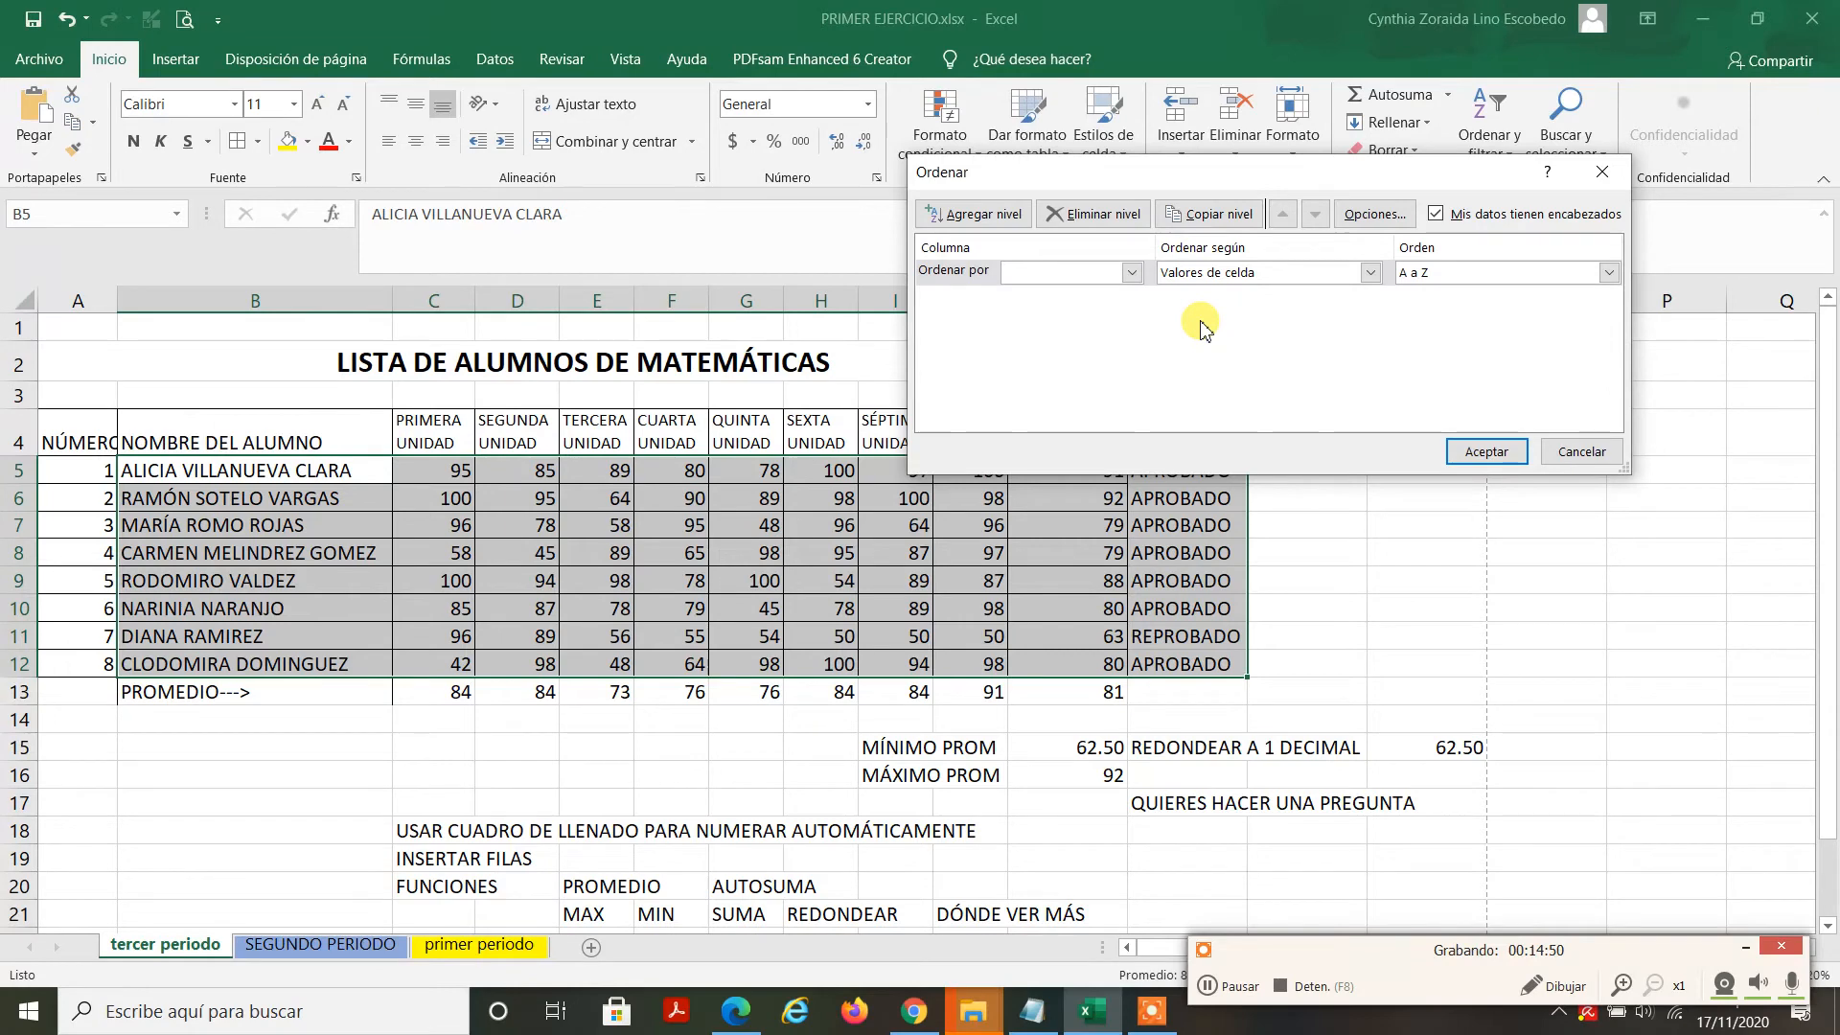
pyautogui.click(1132, 273)
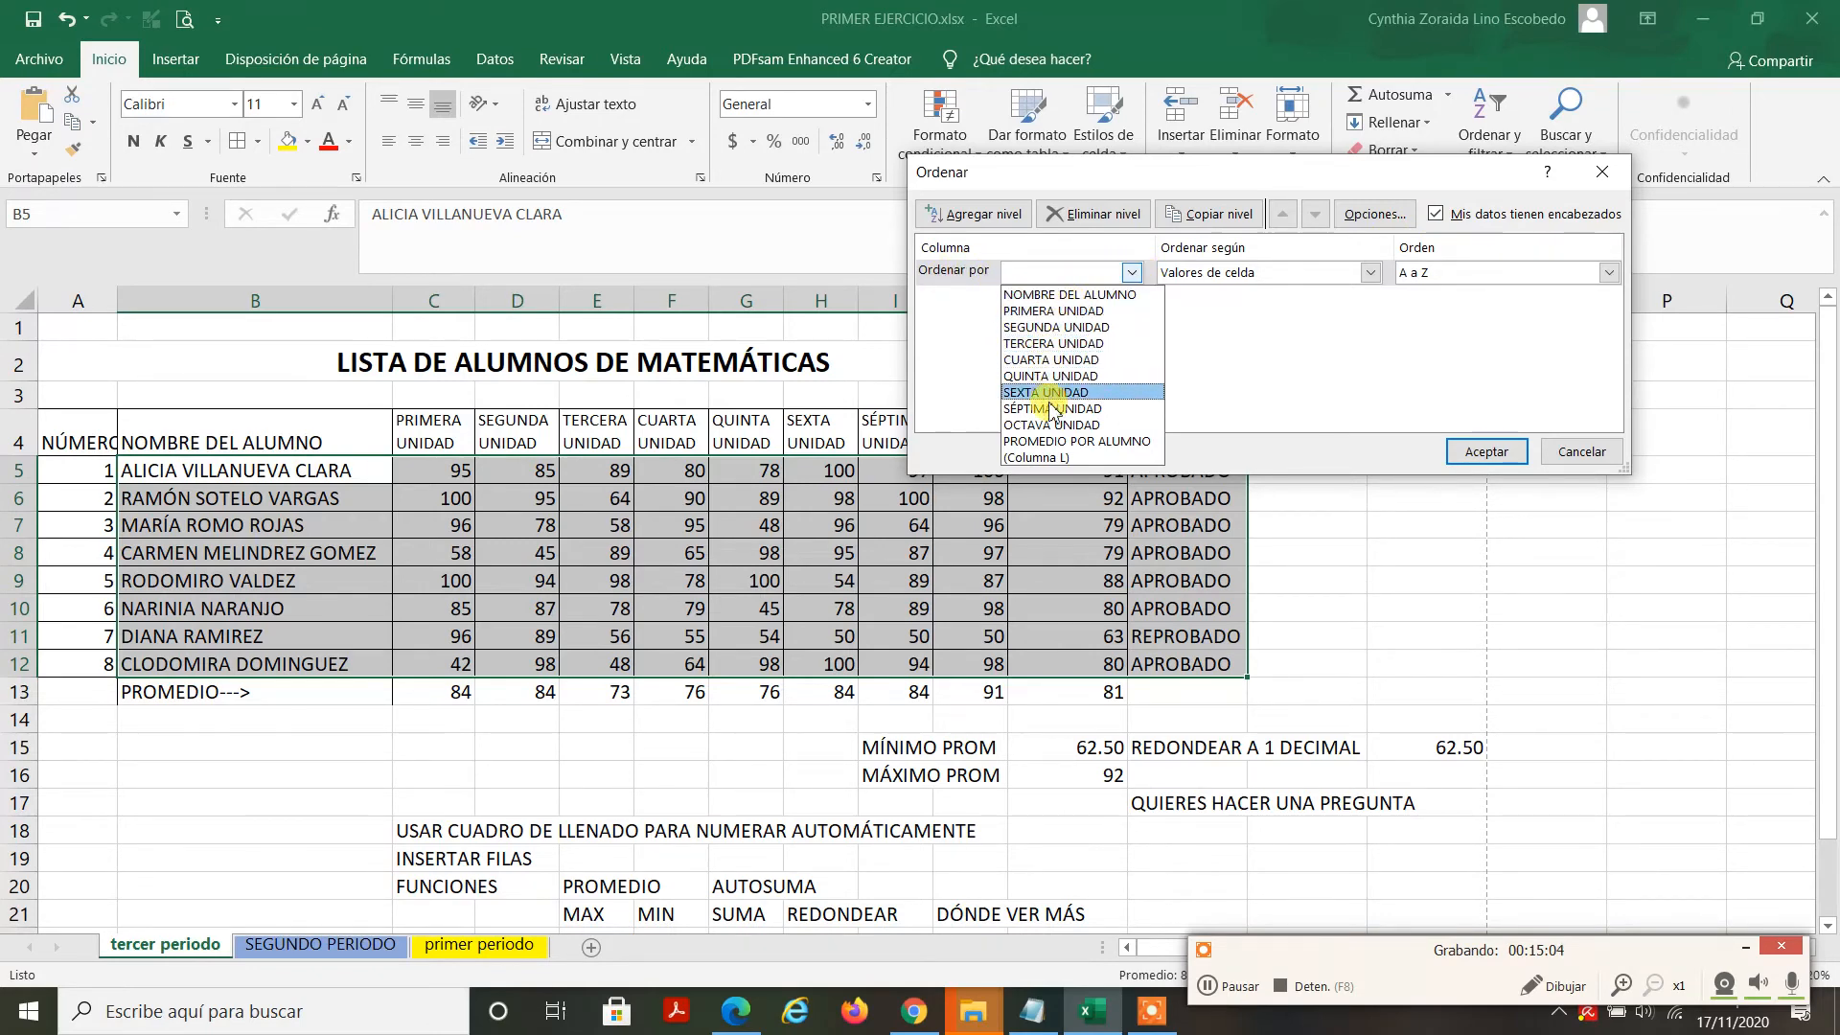
pyautogui.click(1054, 294)
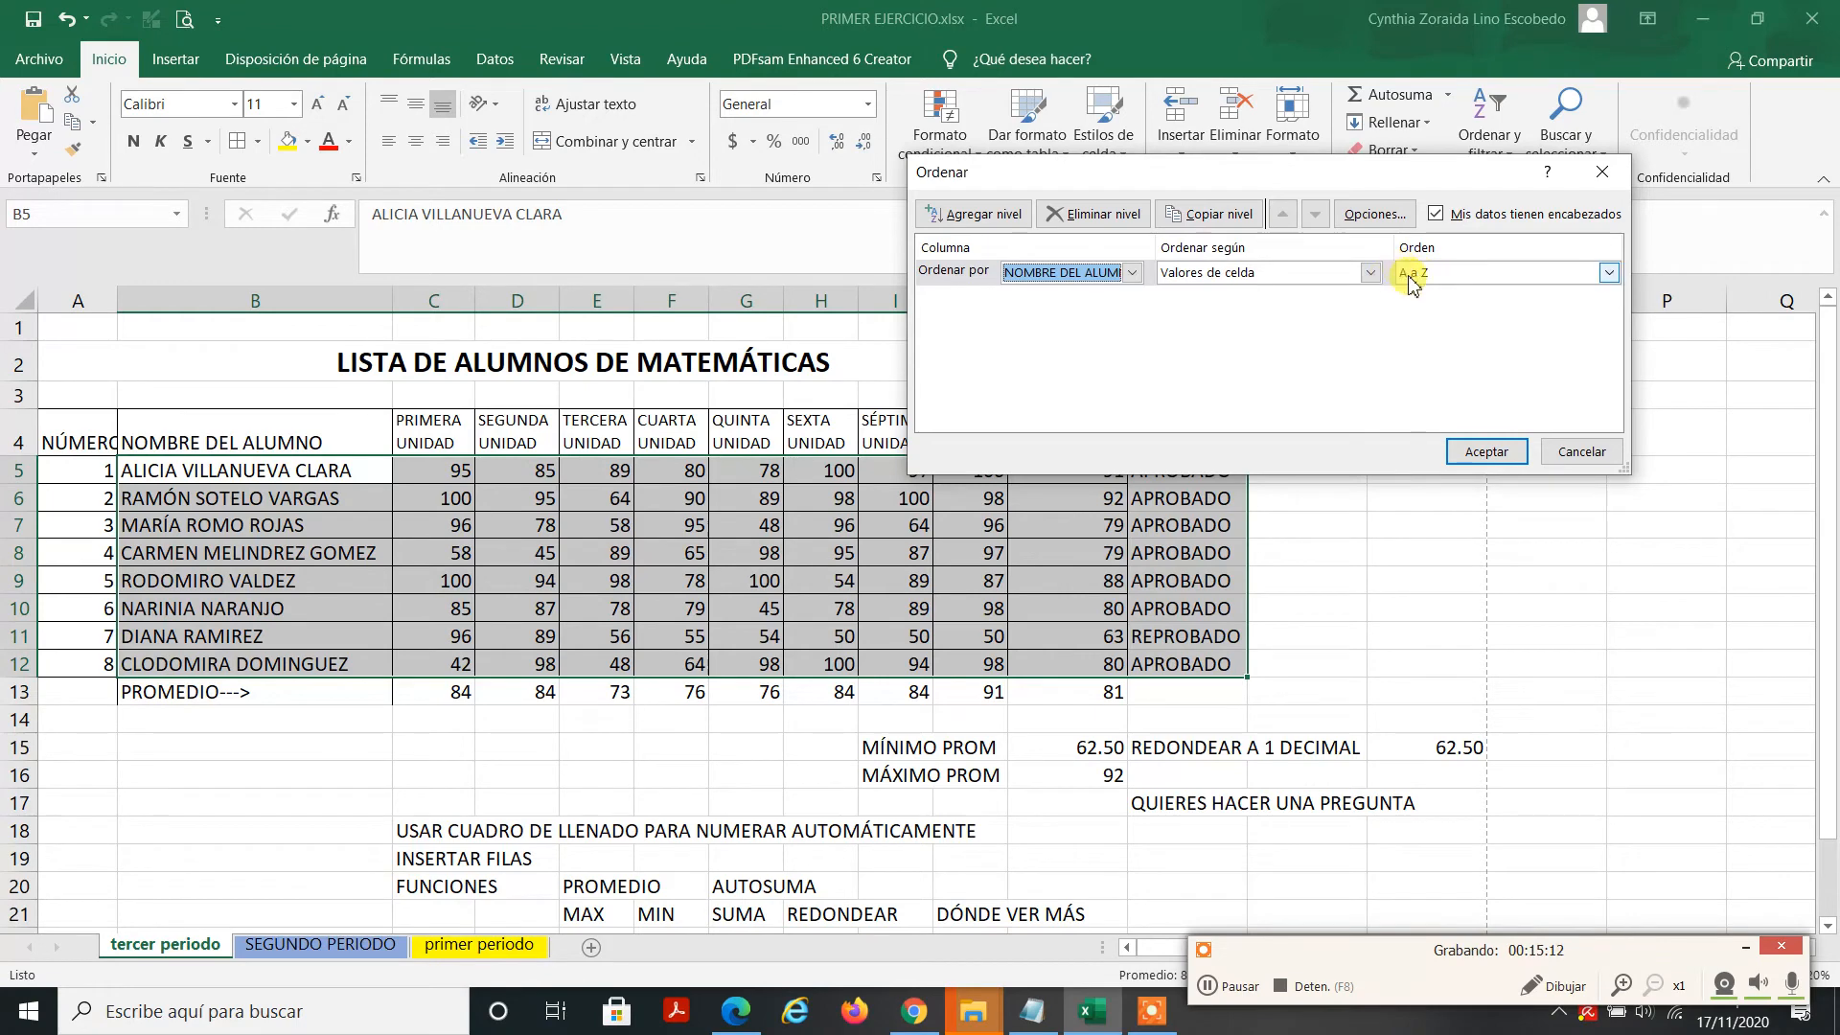
pyautogui.click(1486, 451)
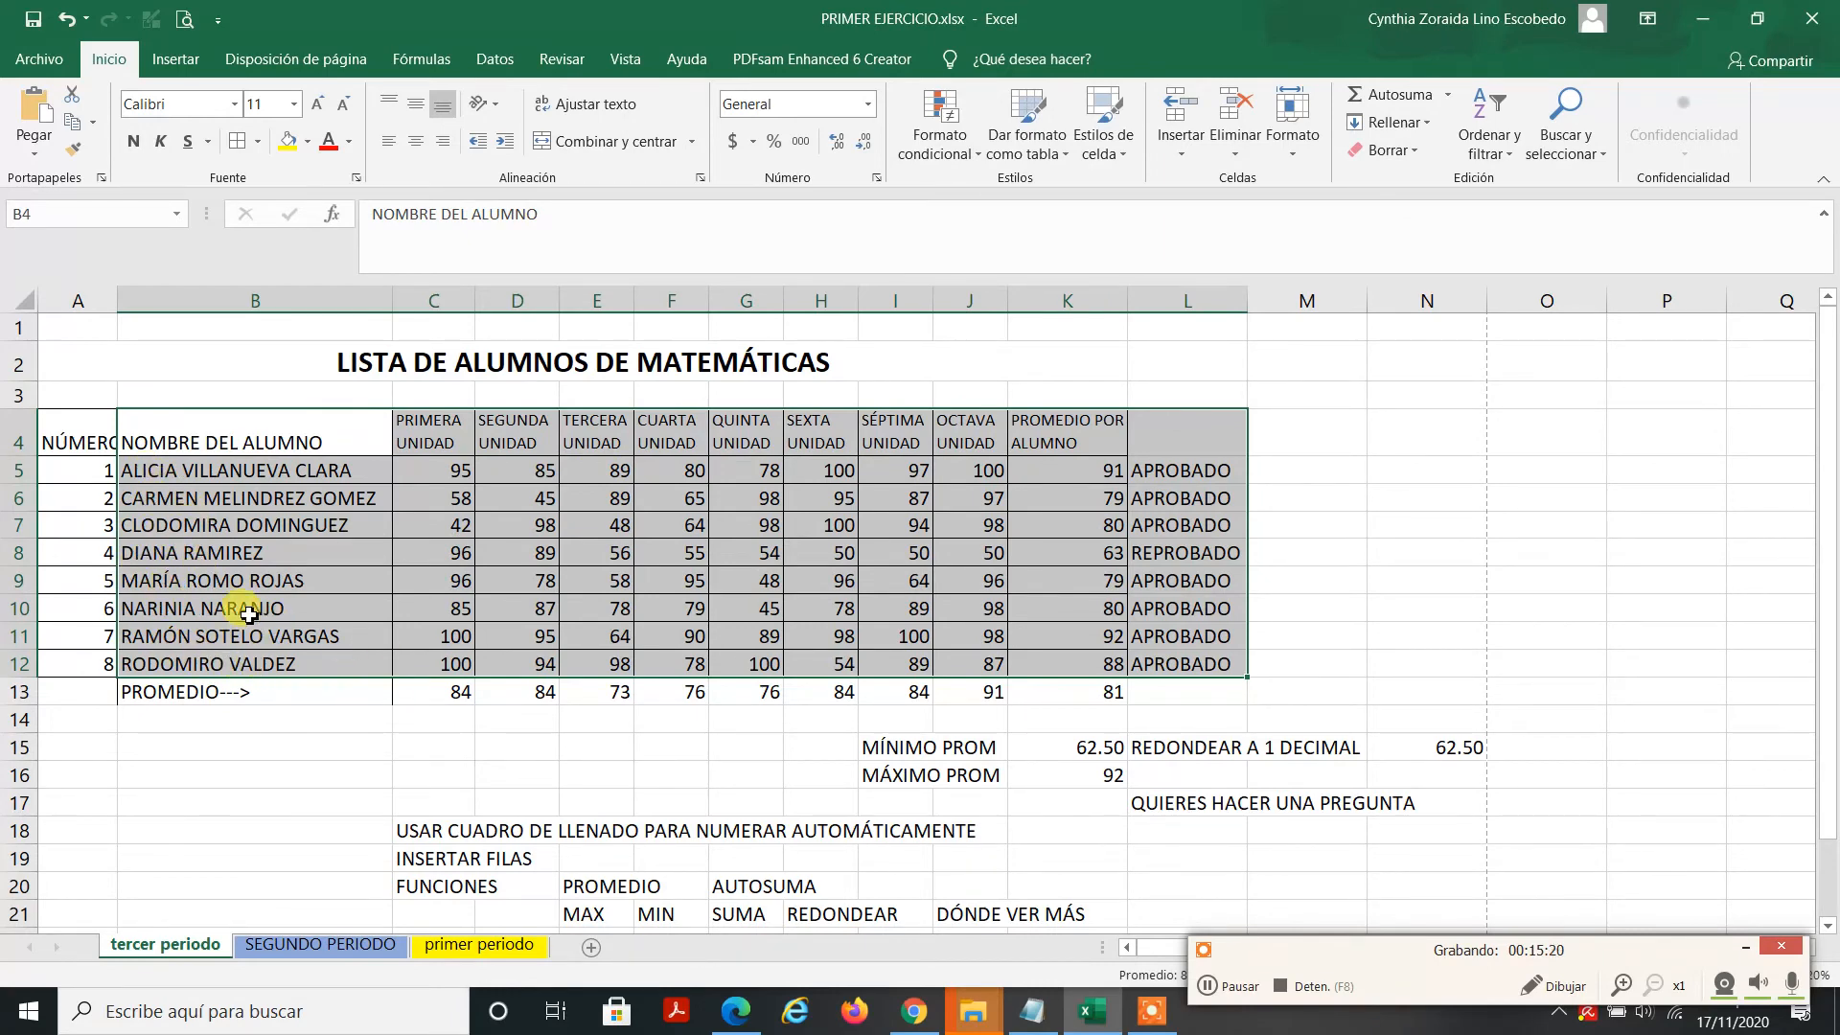
# Step: Check the student name, average and SI formula in row 8 of the sorted table
pyautogui.click(264, 552)
pyautogui.click(1064, 551)
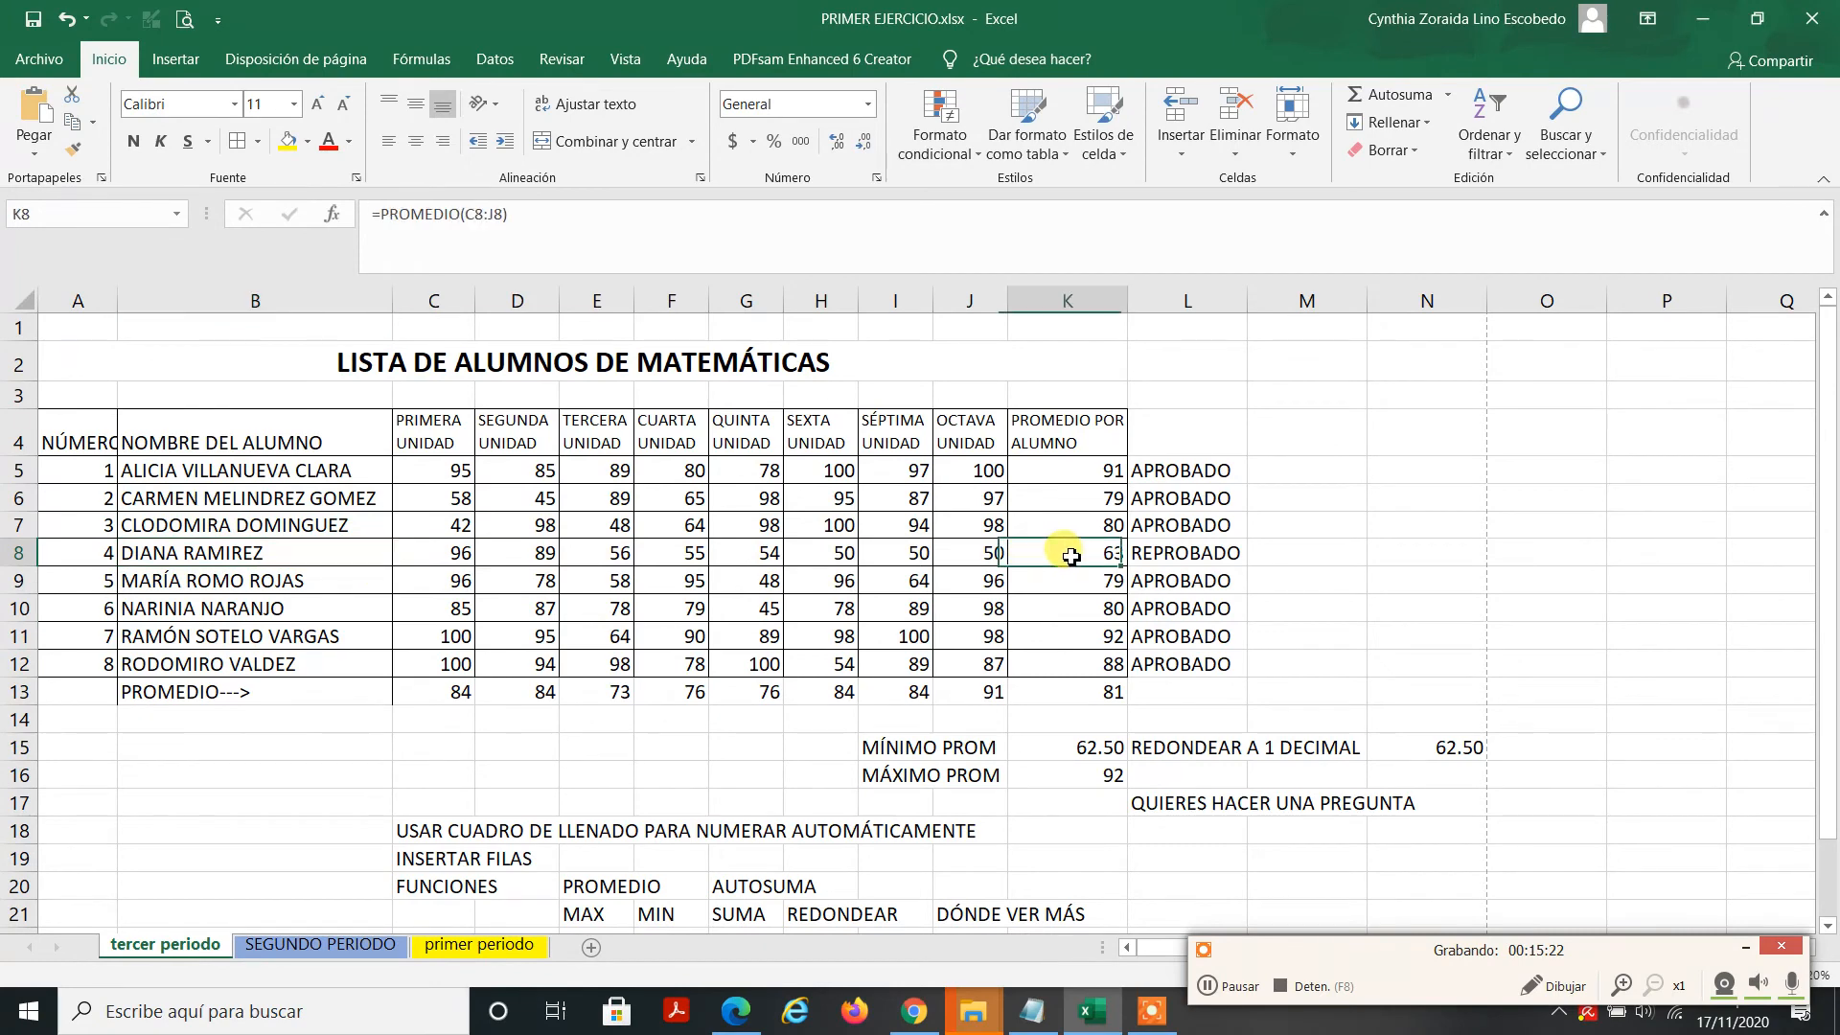
pyautogui.click(1181, 561)
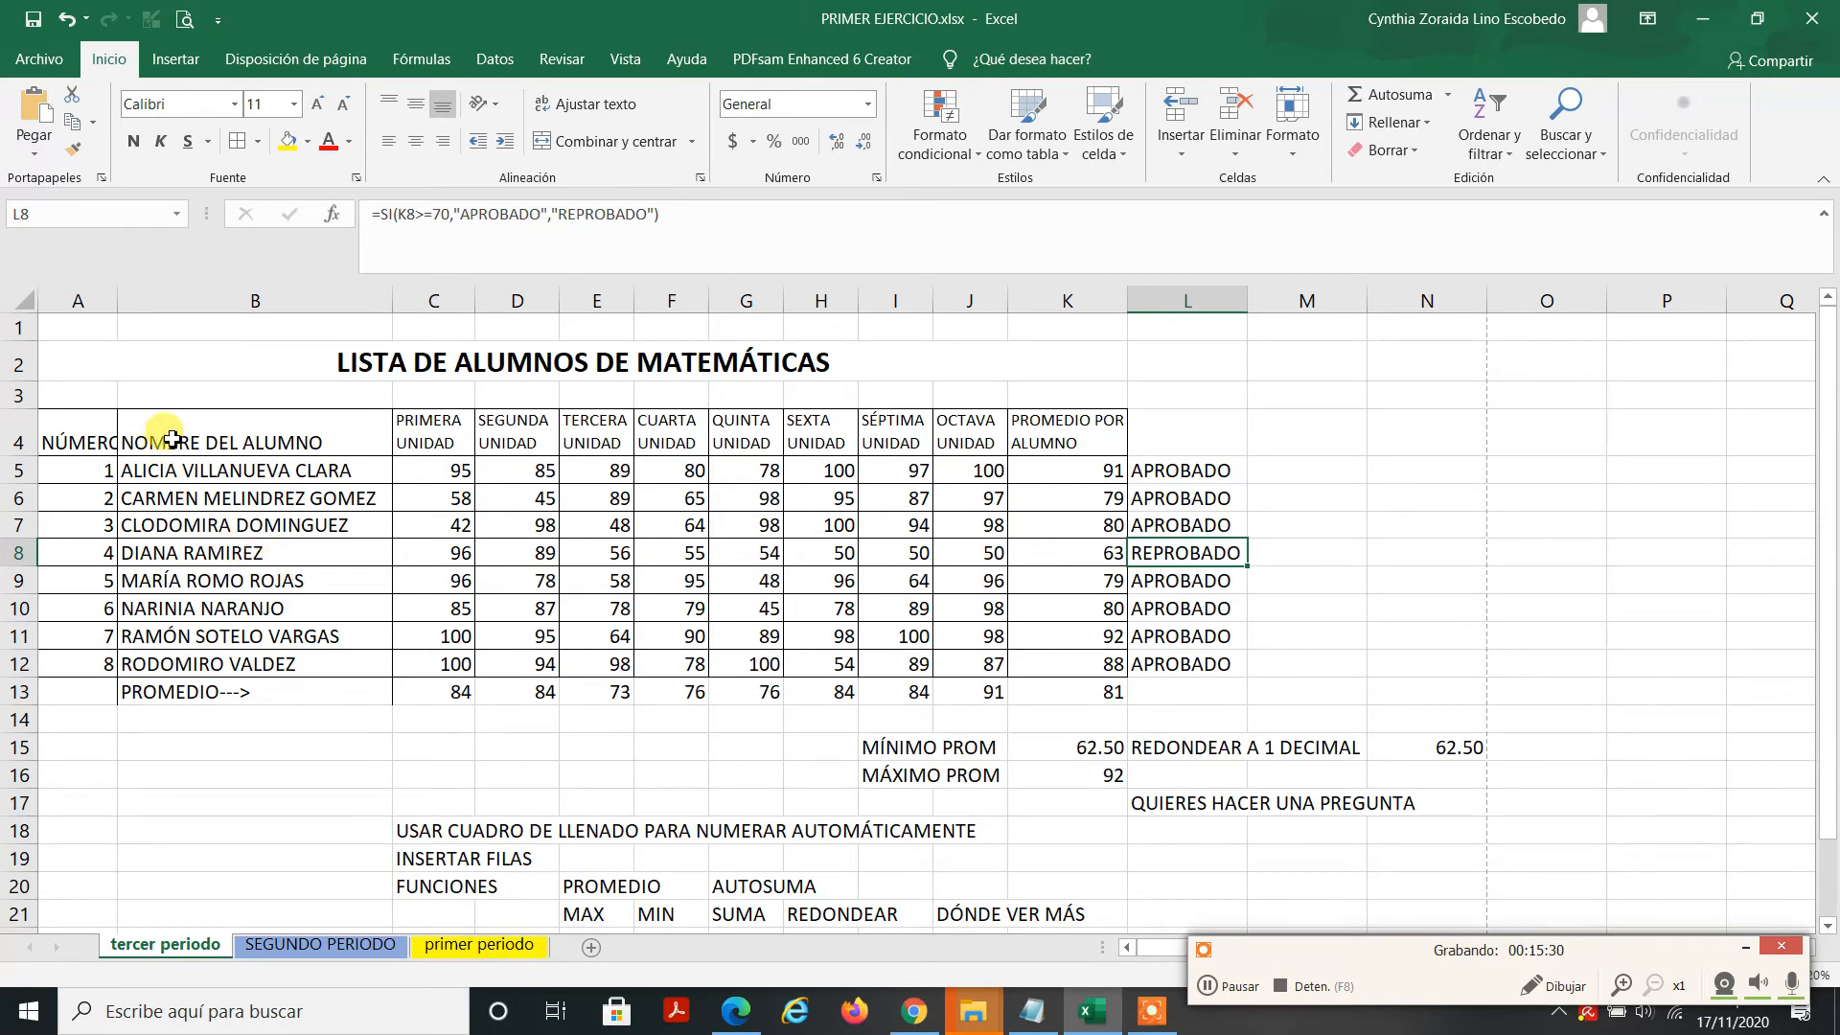
# Step: Enter the header CONDICIÓN in L4 and add cell borders to L4:L12
pyautogui.moveTo(59, 439); pyautogui.dragTo(1116, 422)
pyautogui.click(1168, 432)
pyautogui.write('CON')
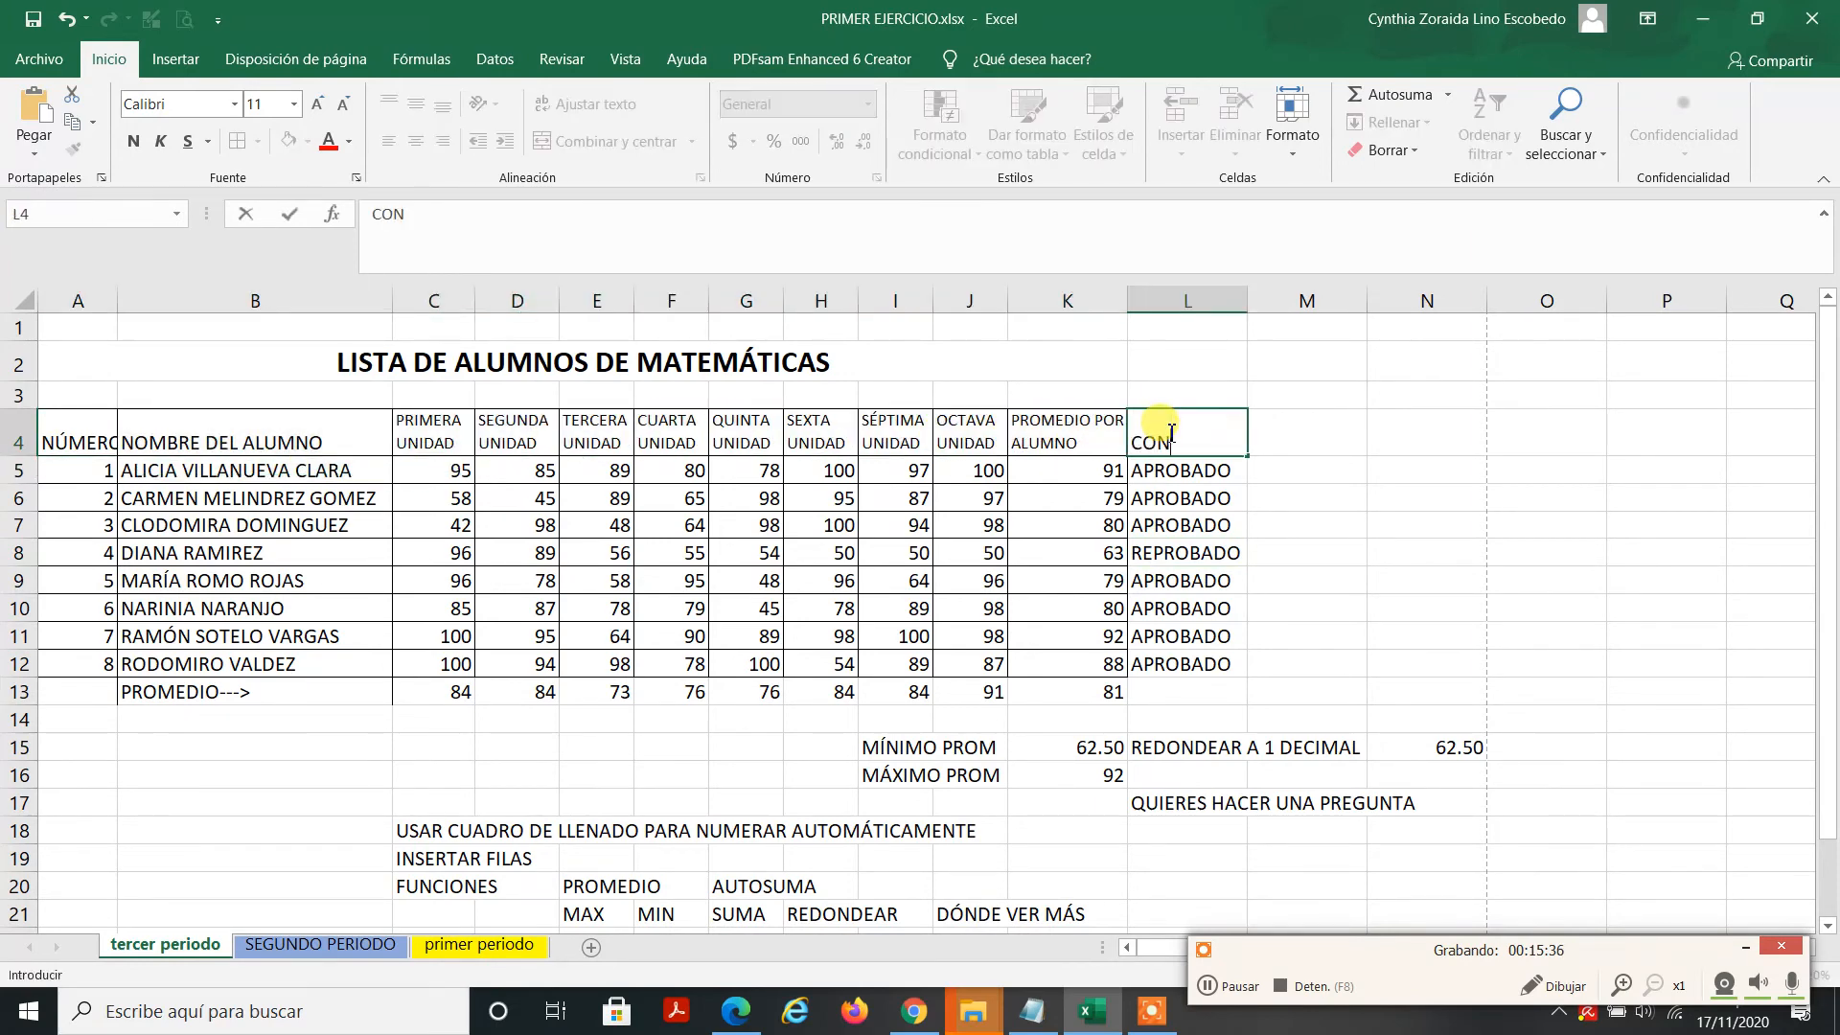
pyautogui.write('DICIÓN')
pyautogui.press('Return')
pyautogui.moveTo(1169, 432); pyautogui.dragTo(1168, 665)
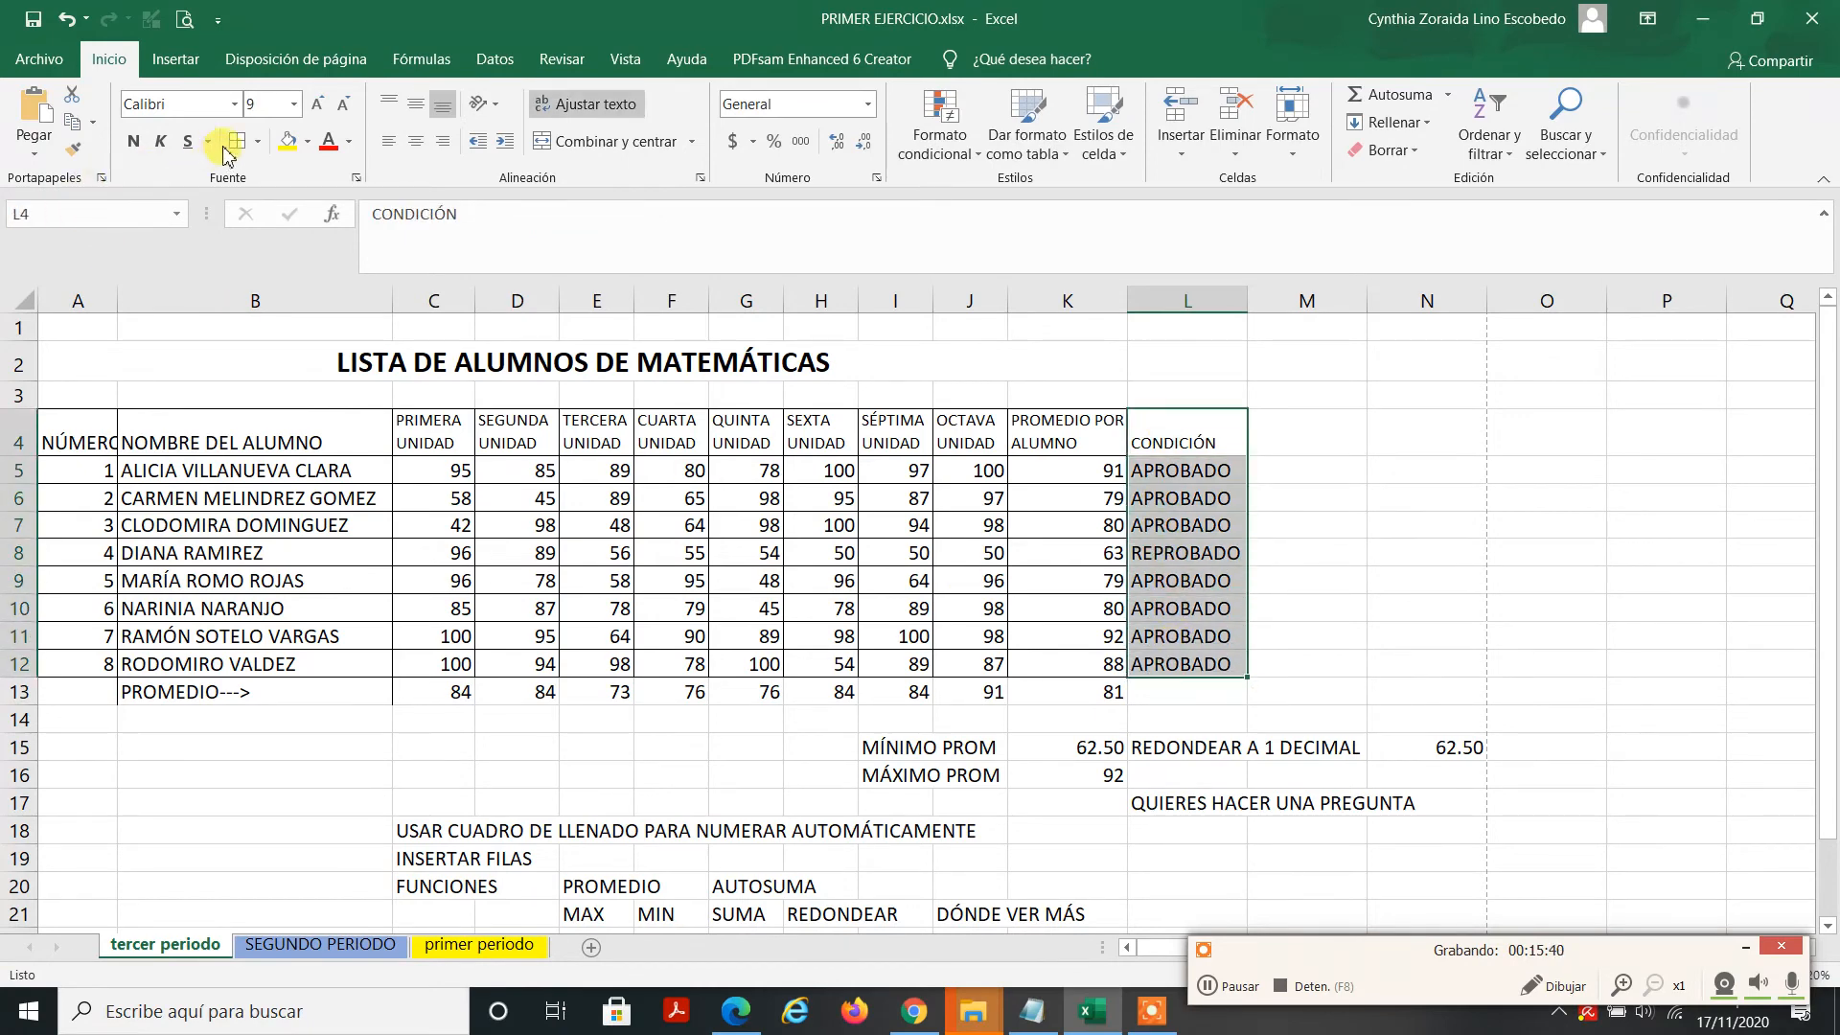
pyautogui.click(1180, 439)
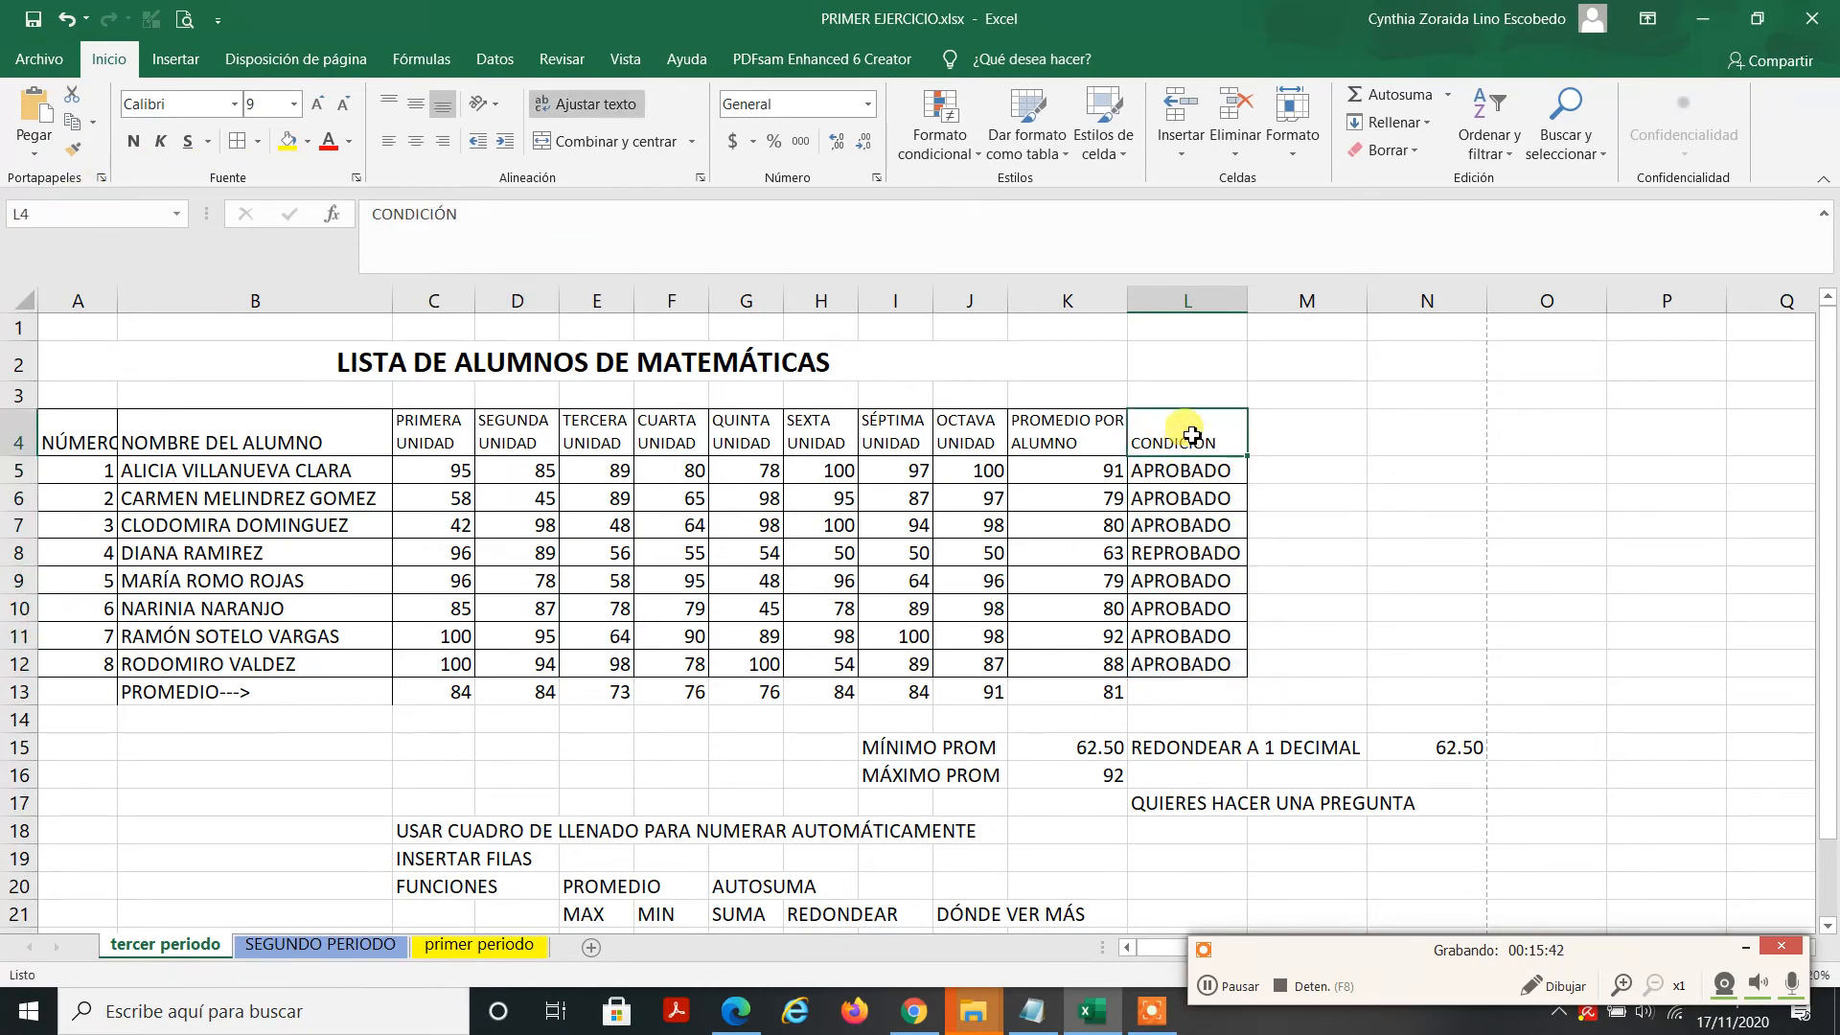
# Step: Apply filters to the table's header row, from NÚMERO in A4 through CONDICIÓN in L4
pyautogui.moveTo(1111, 441); pyautogui.dragTo(92, 431)
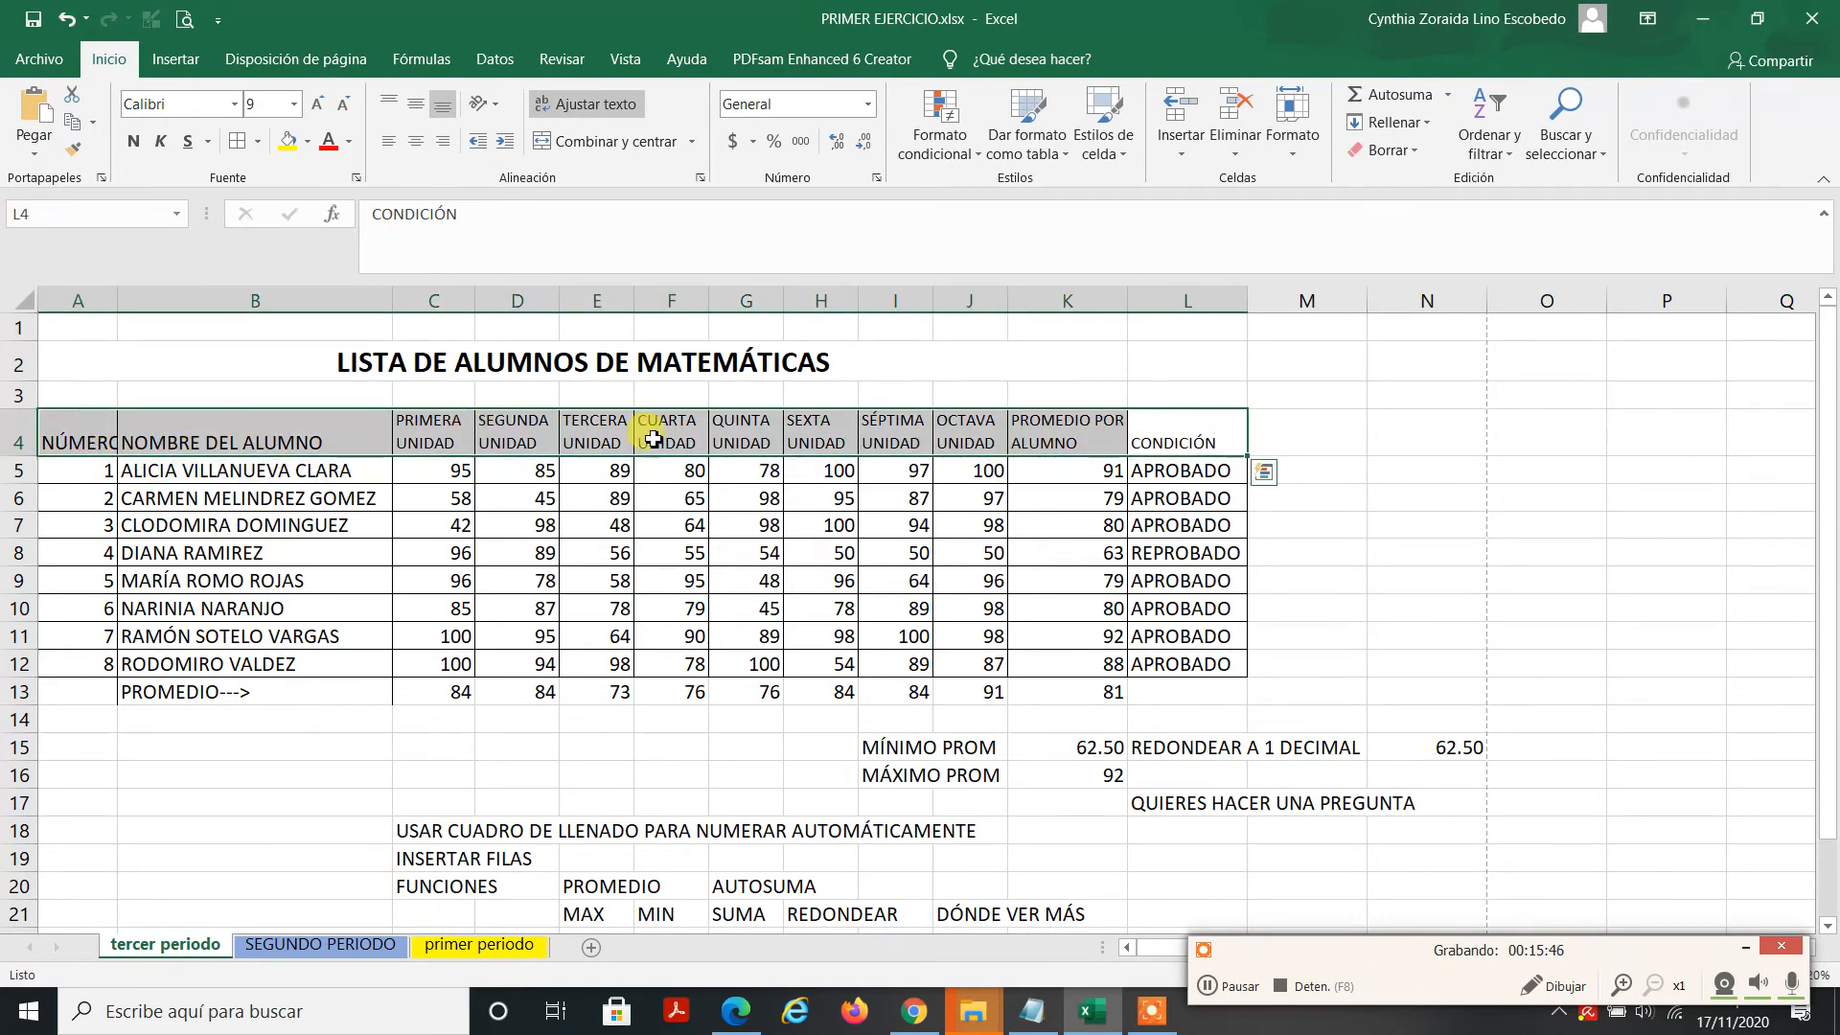
pyautogui.click(1503, 156)
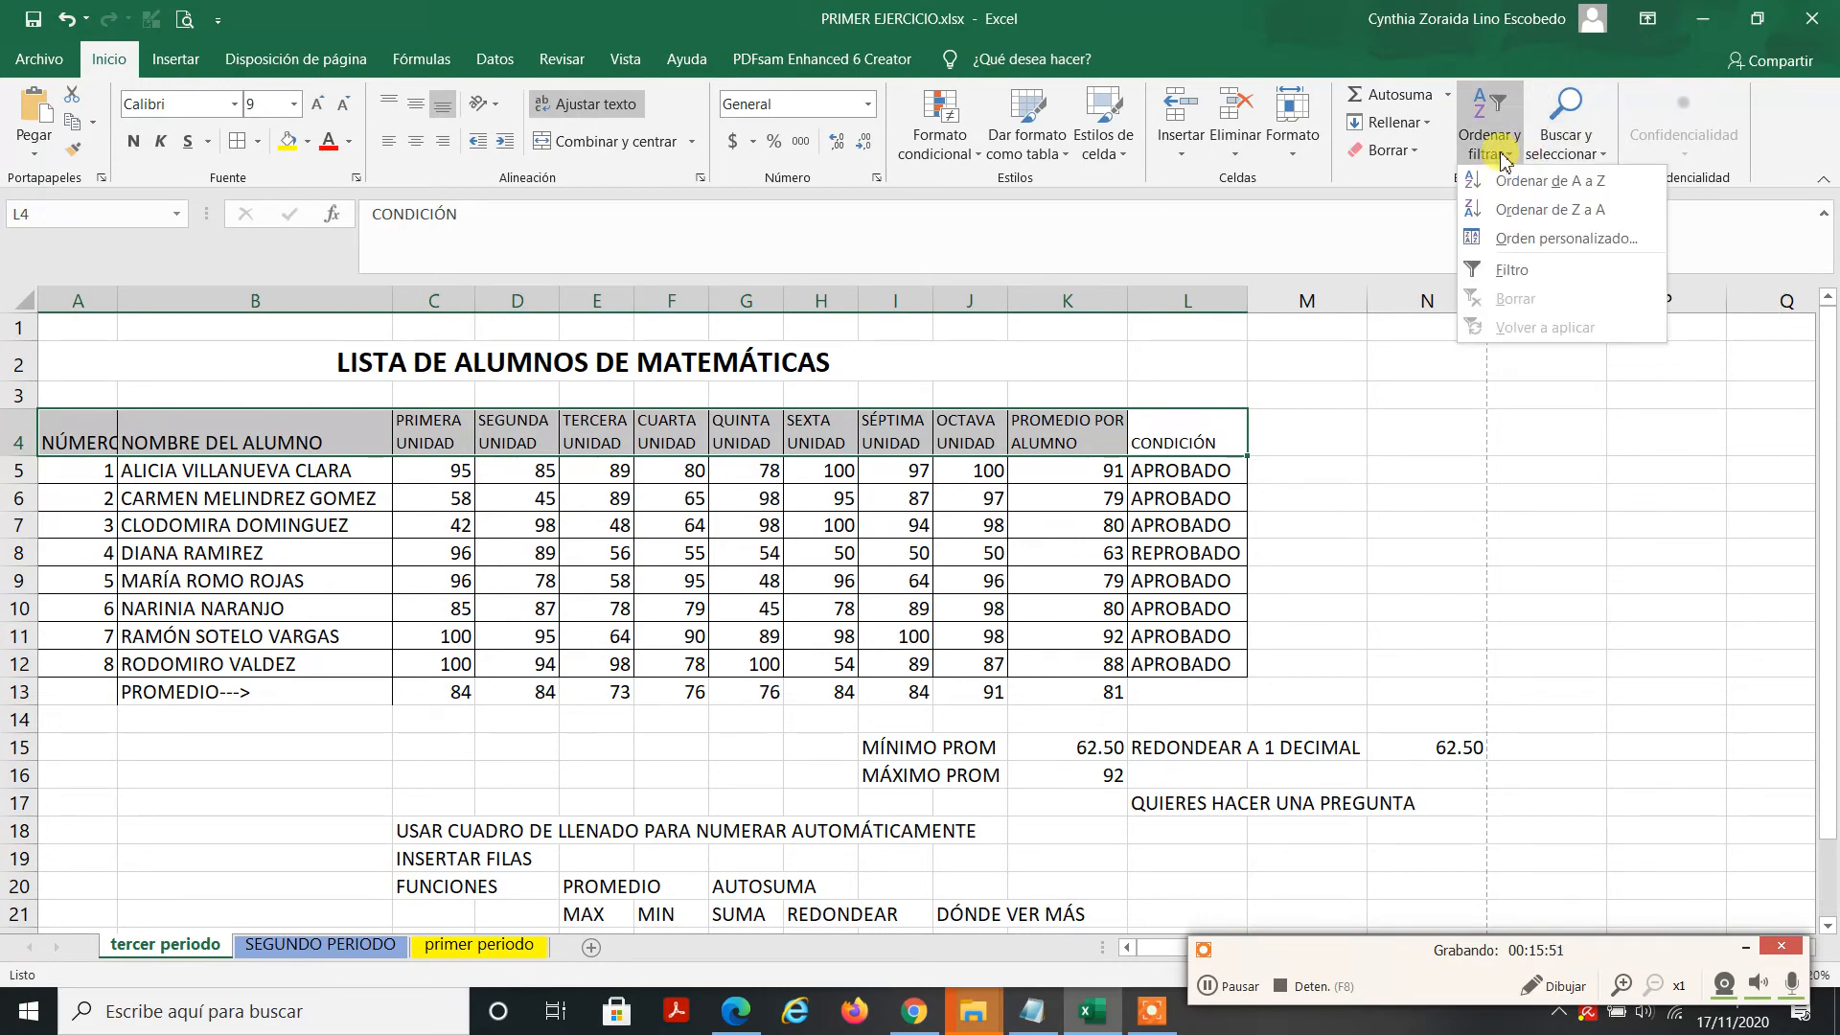
pyautogui.click(1510, 275)
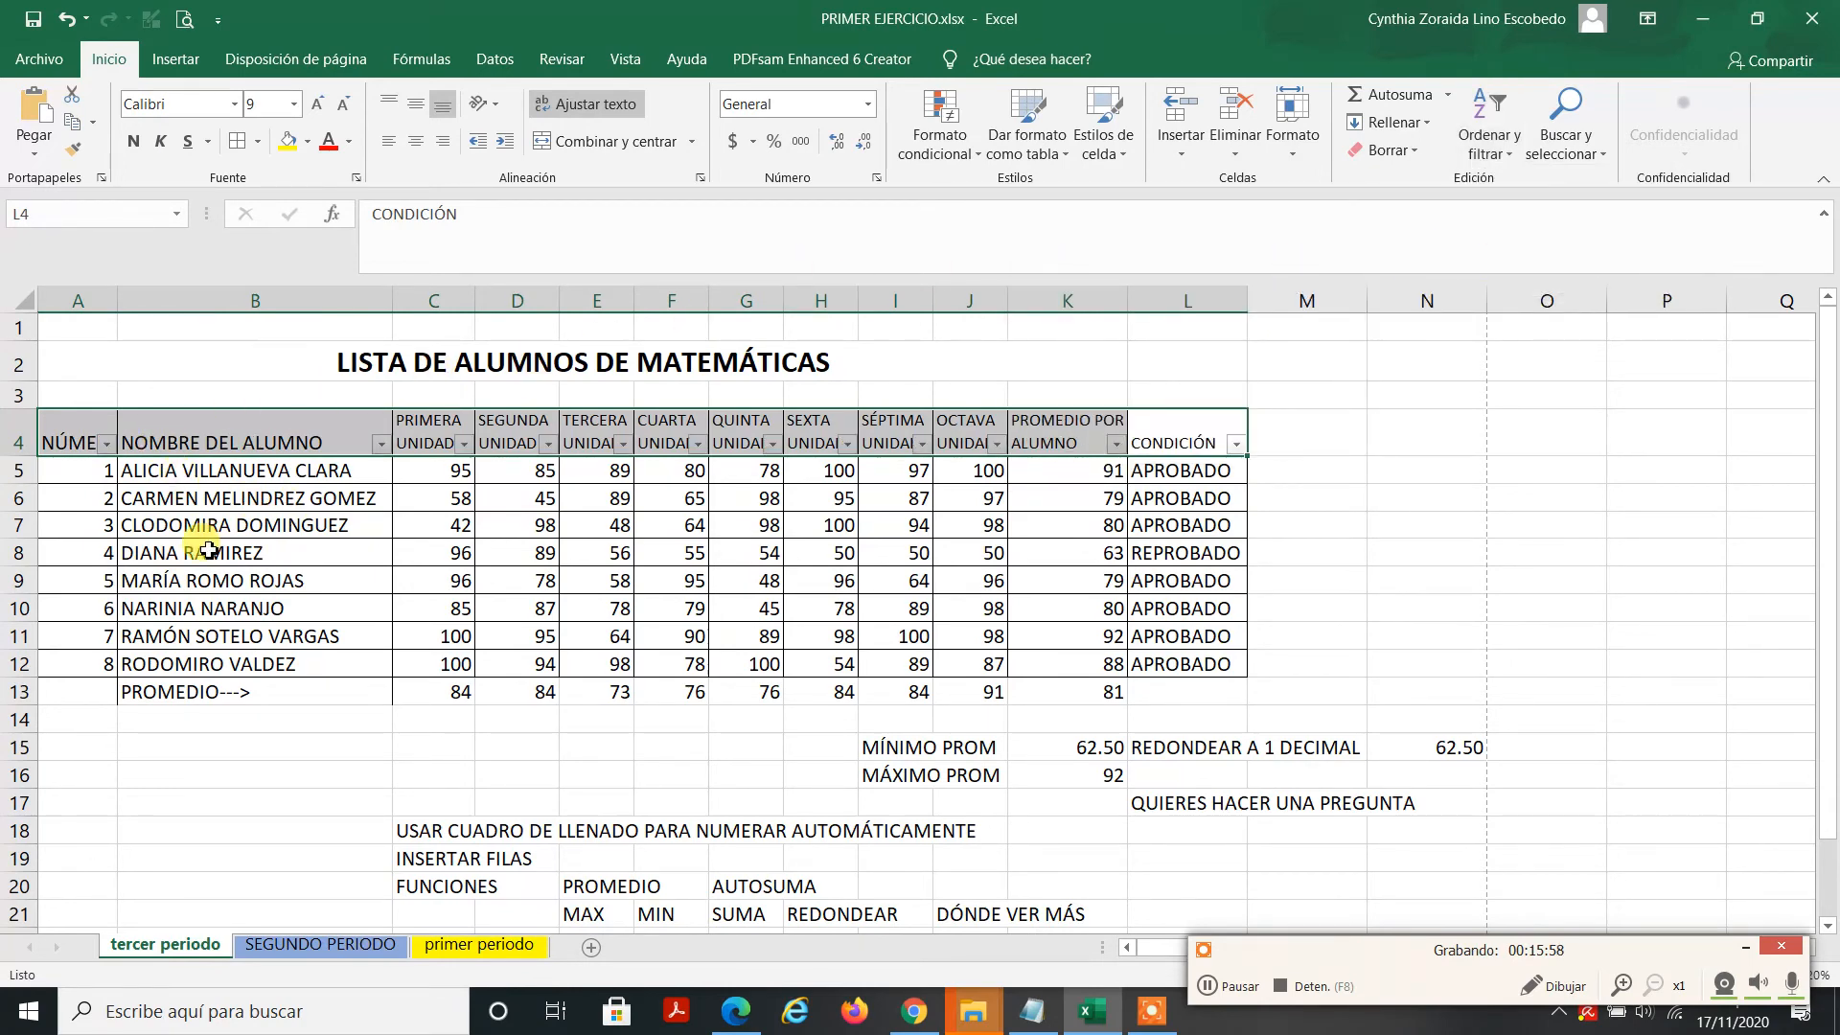
pyautogui.click(354, 518)
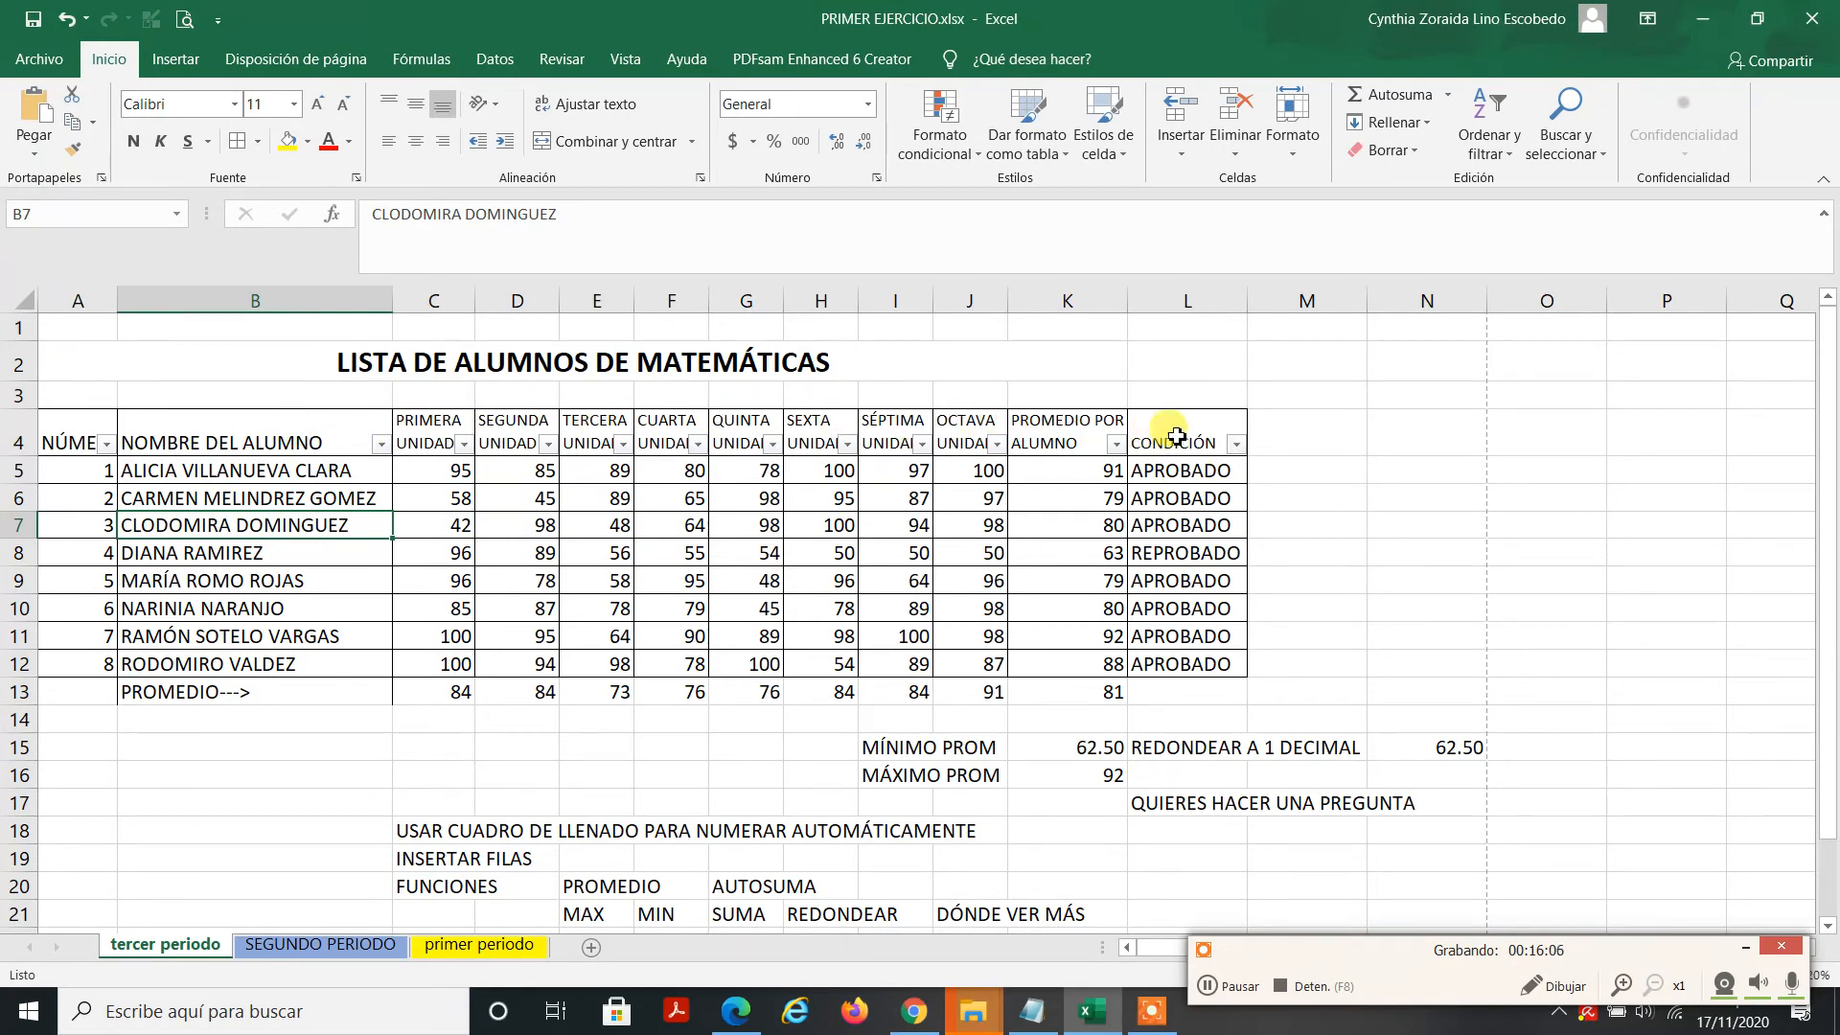
pyautogui.moveTo(1173, 430); pyautogui.dragTo(680, 445)
pyautogui.click(423, 521)
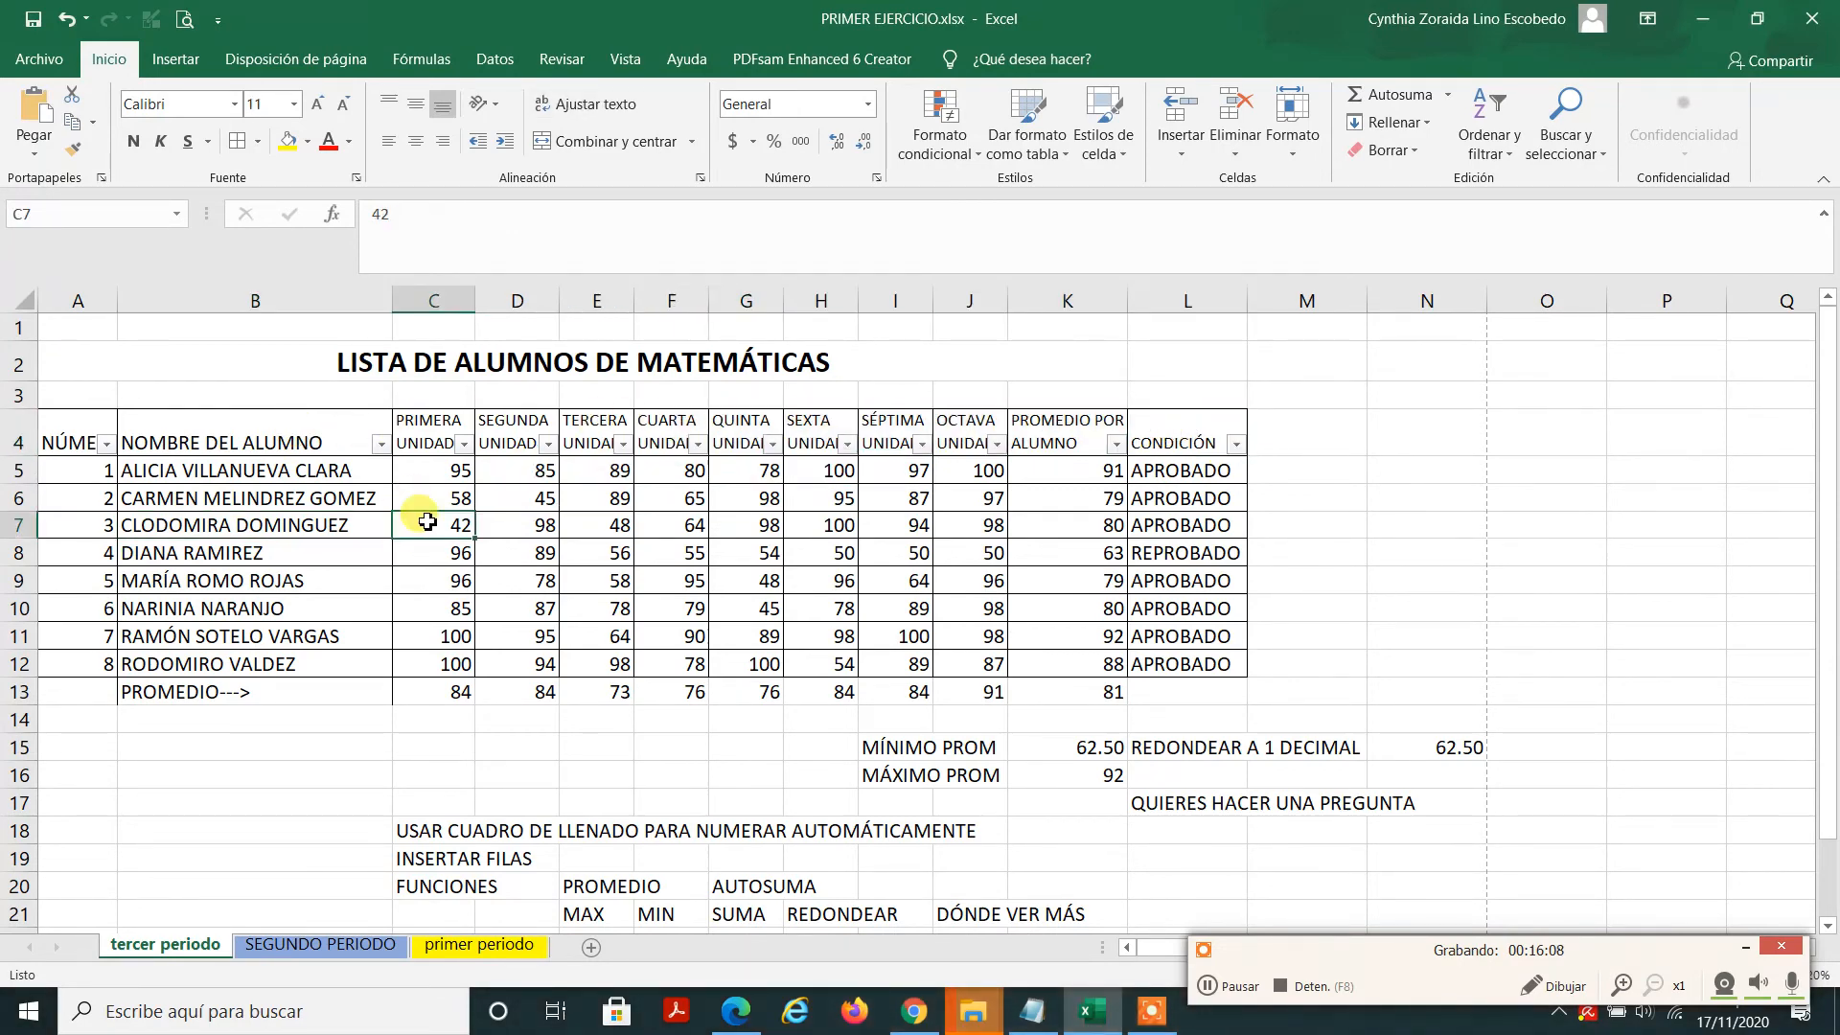
# Step: Filter the NOMBRE DEL ALUMNO column to show only the student in row 8, and clear that filter
pyautogui.click(381, 445)
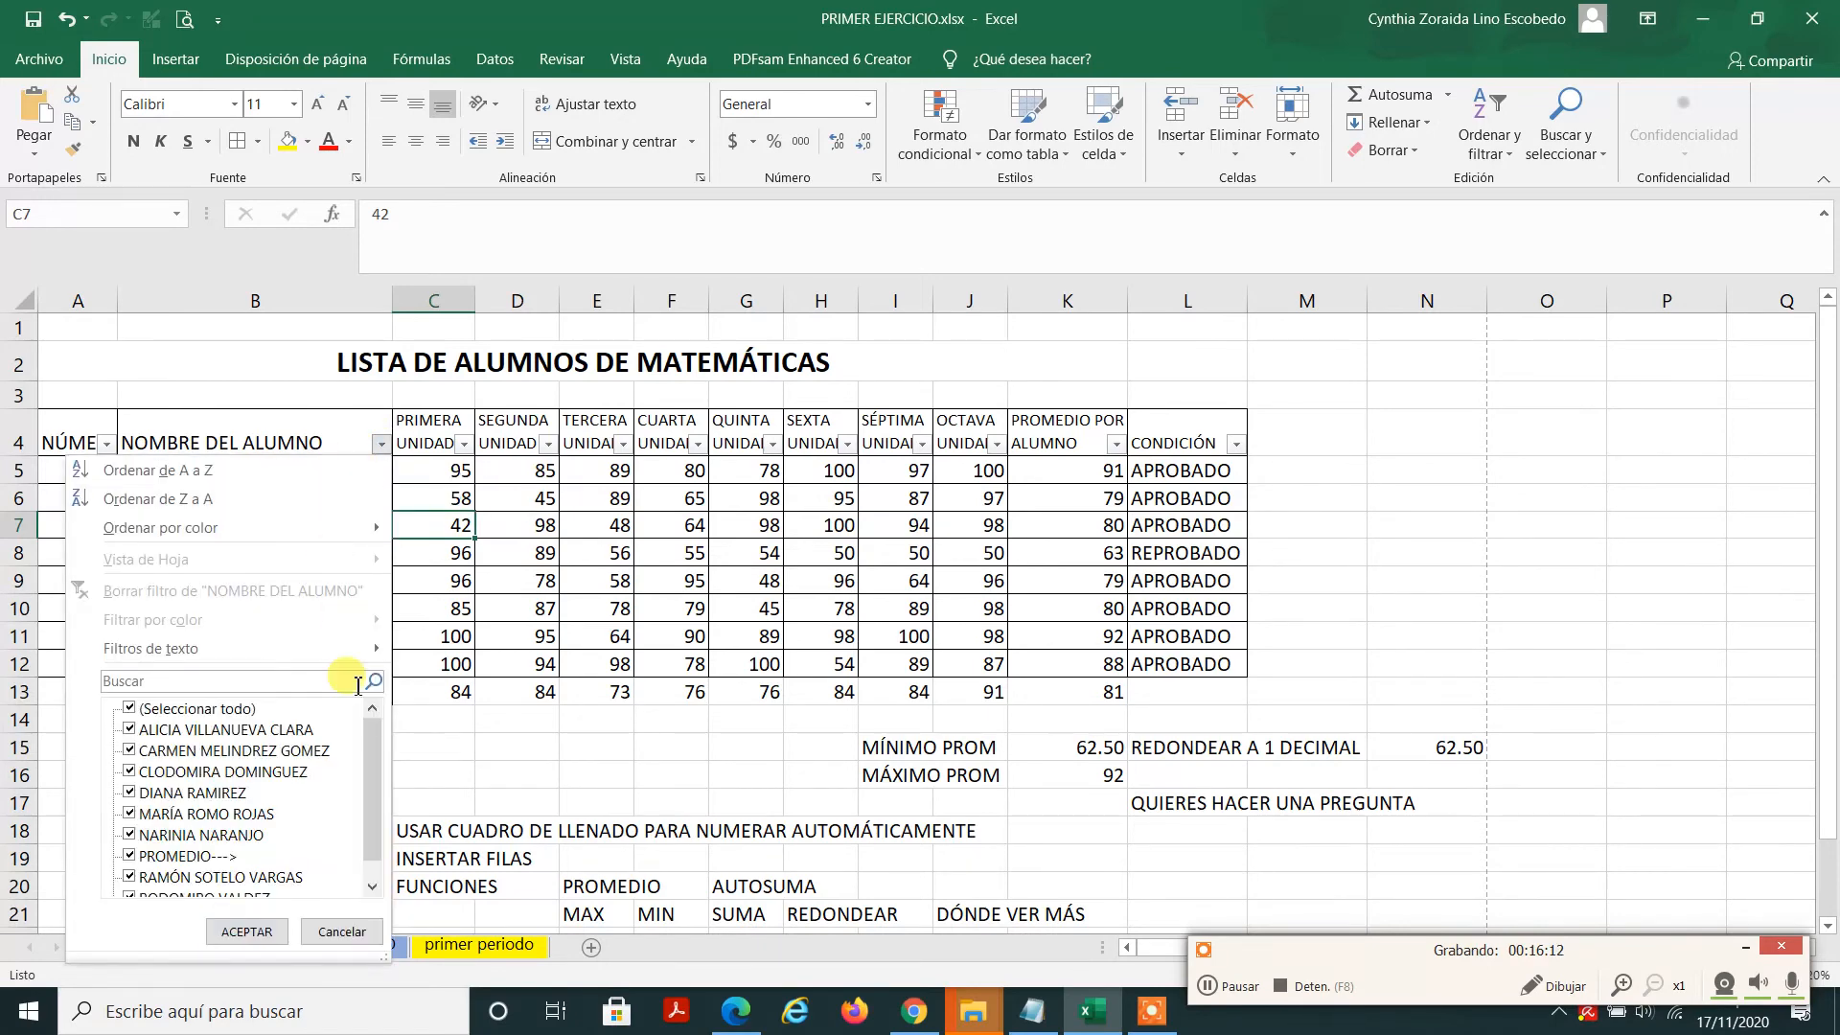
pyautogui.scroll(-1, 370, 729)
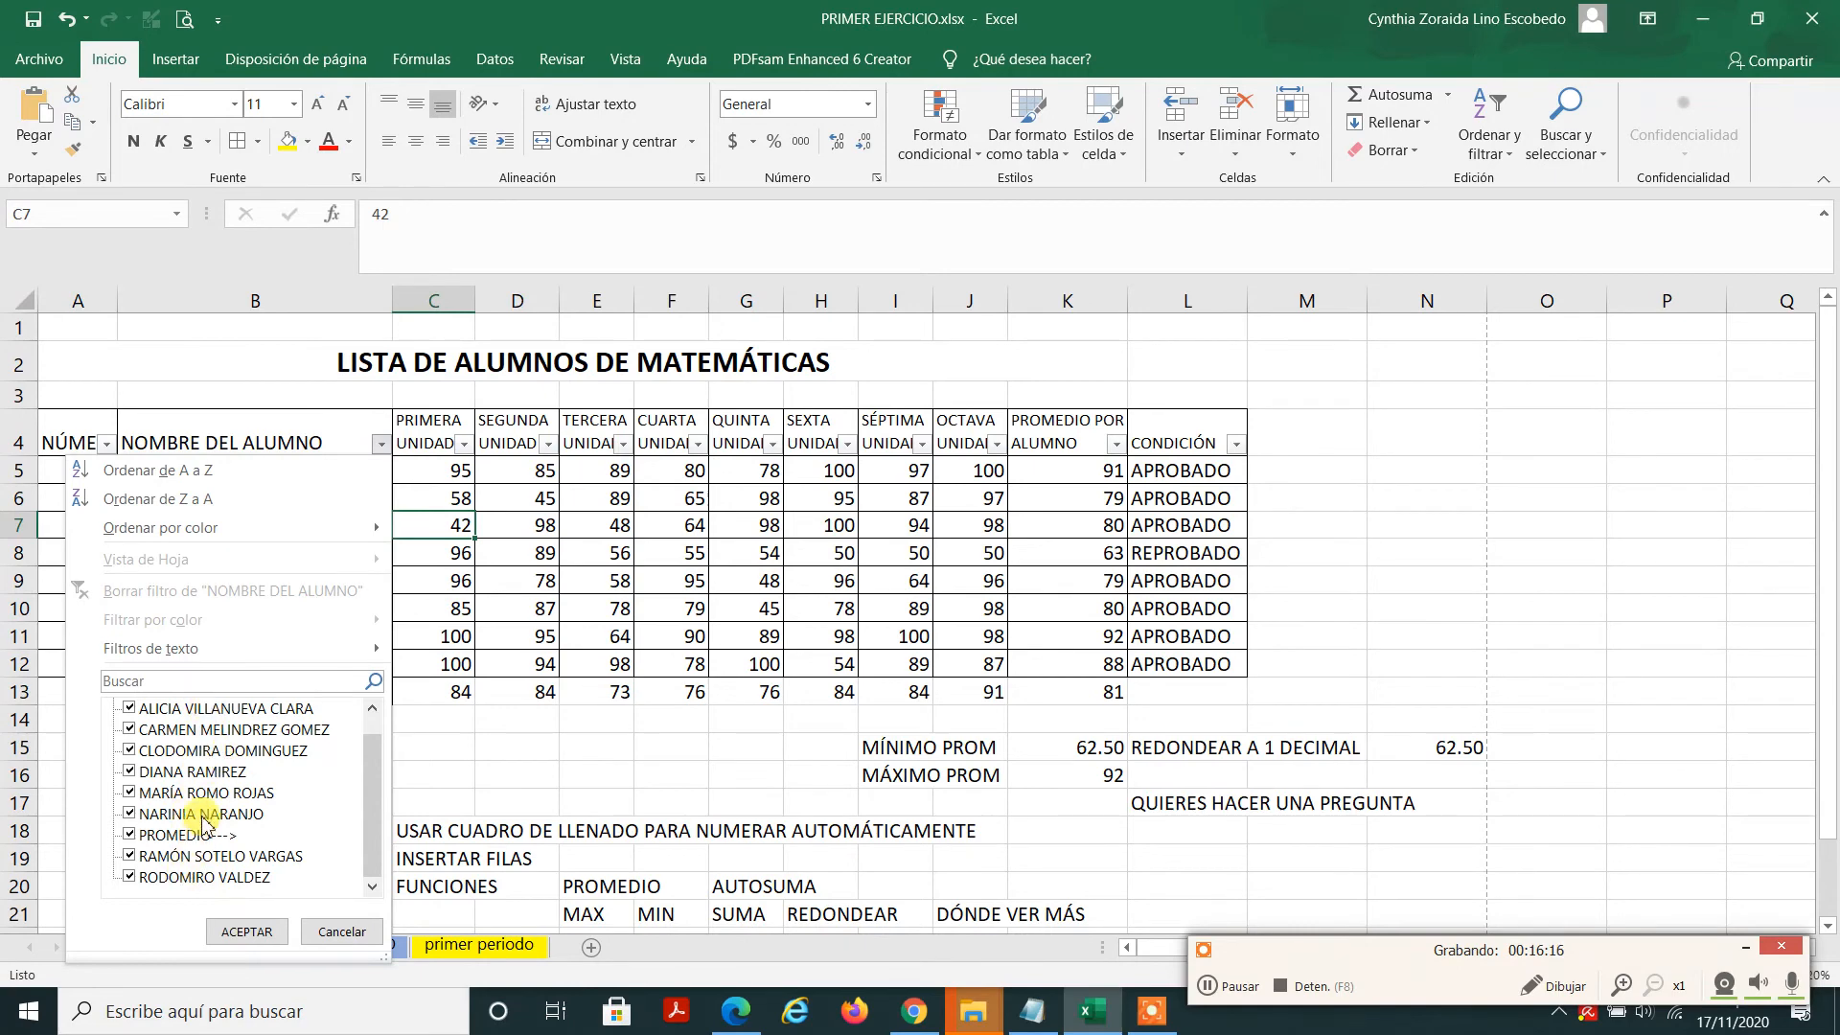
pyautogui.scroll(1, 202, 822)
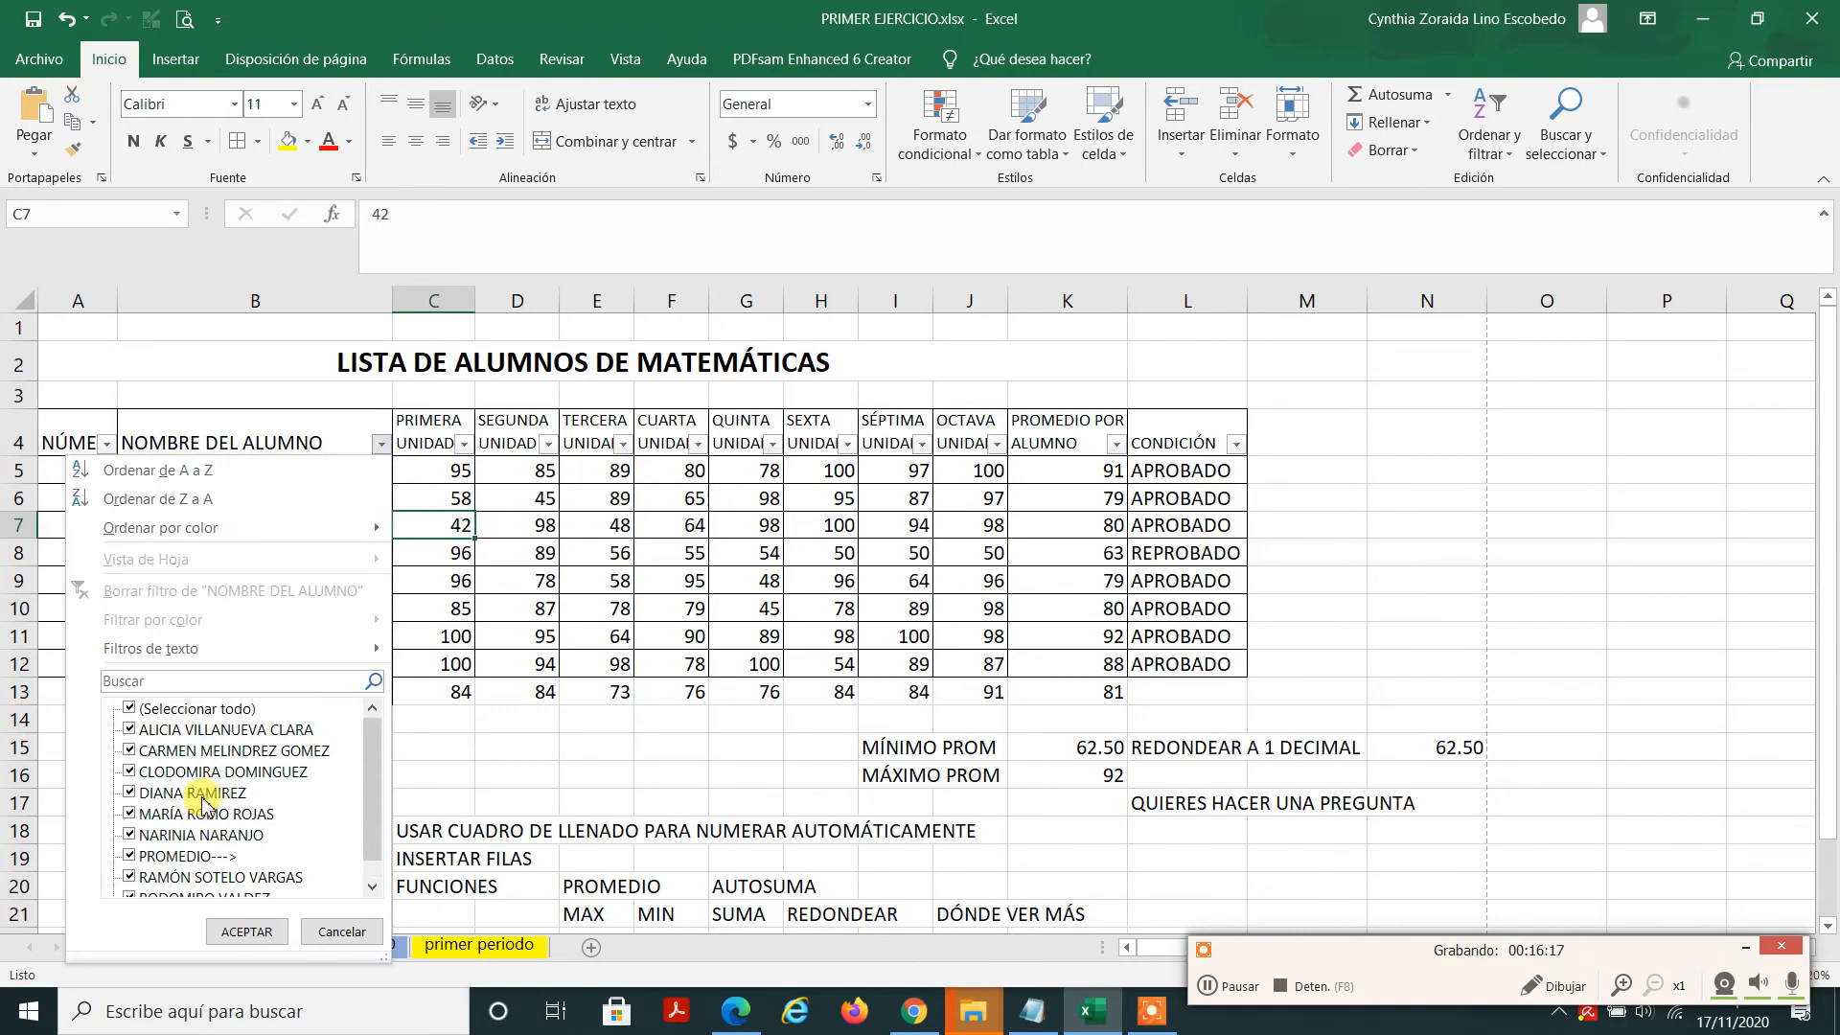
pyautogui.click(174, 715)
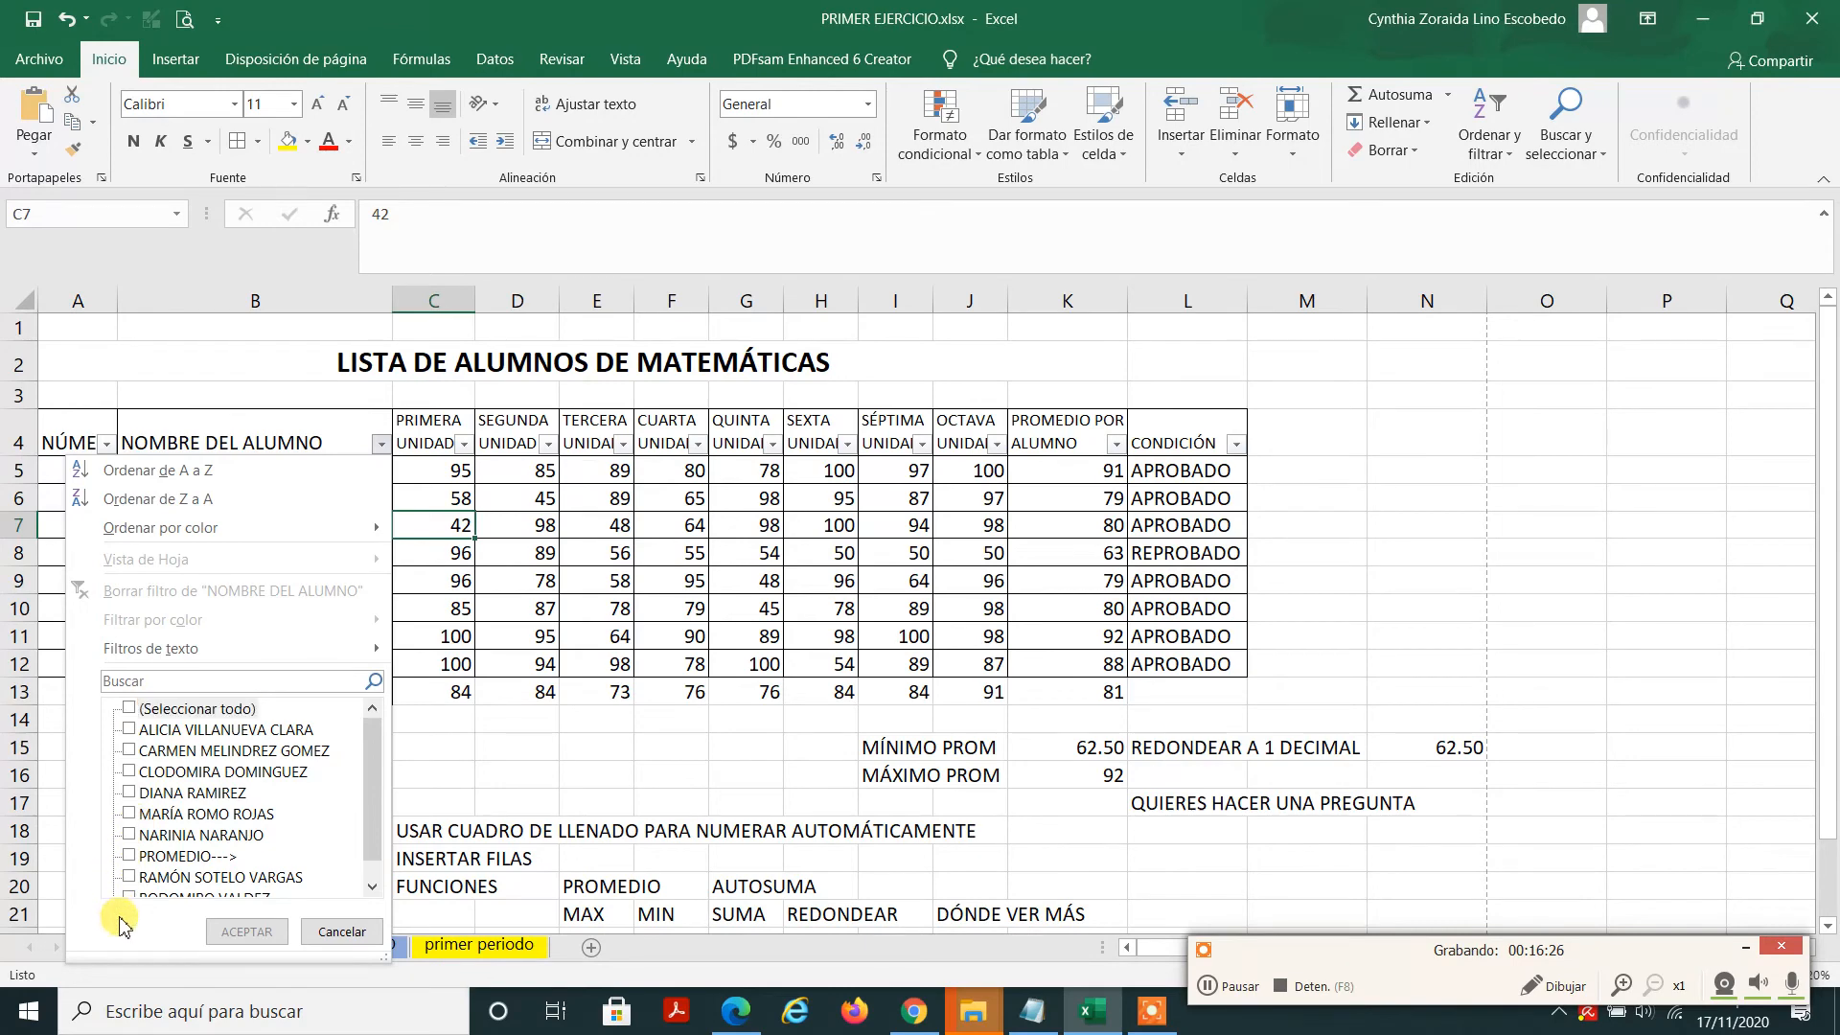
pyautogui.click(130, 793)
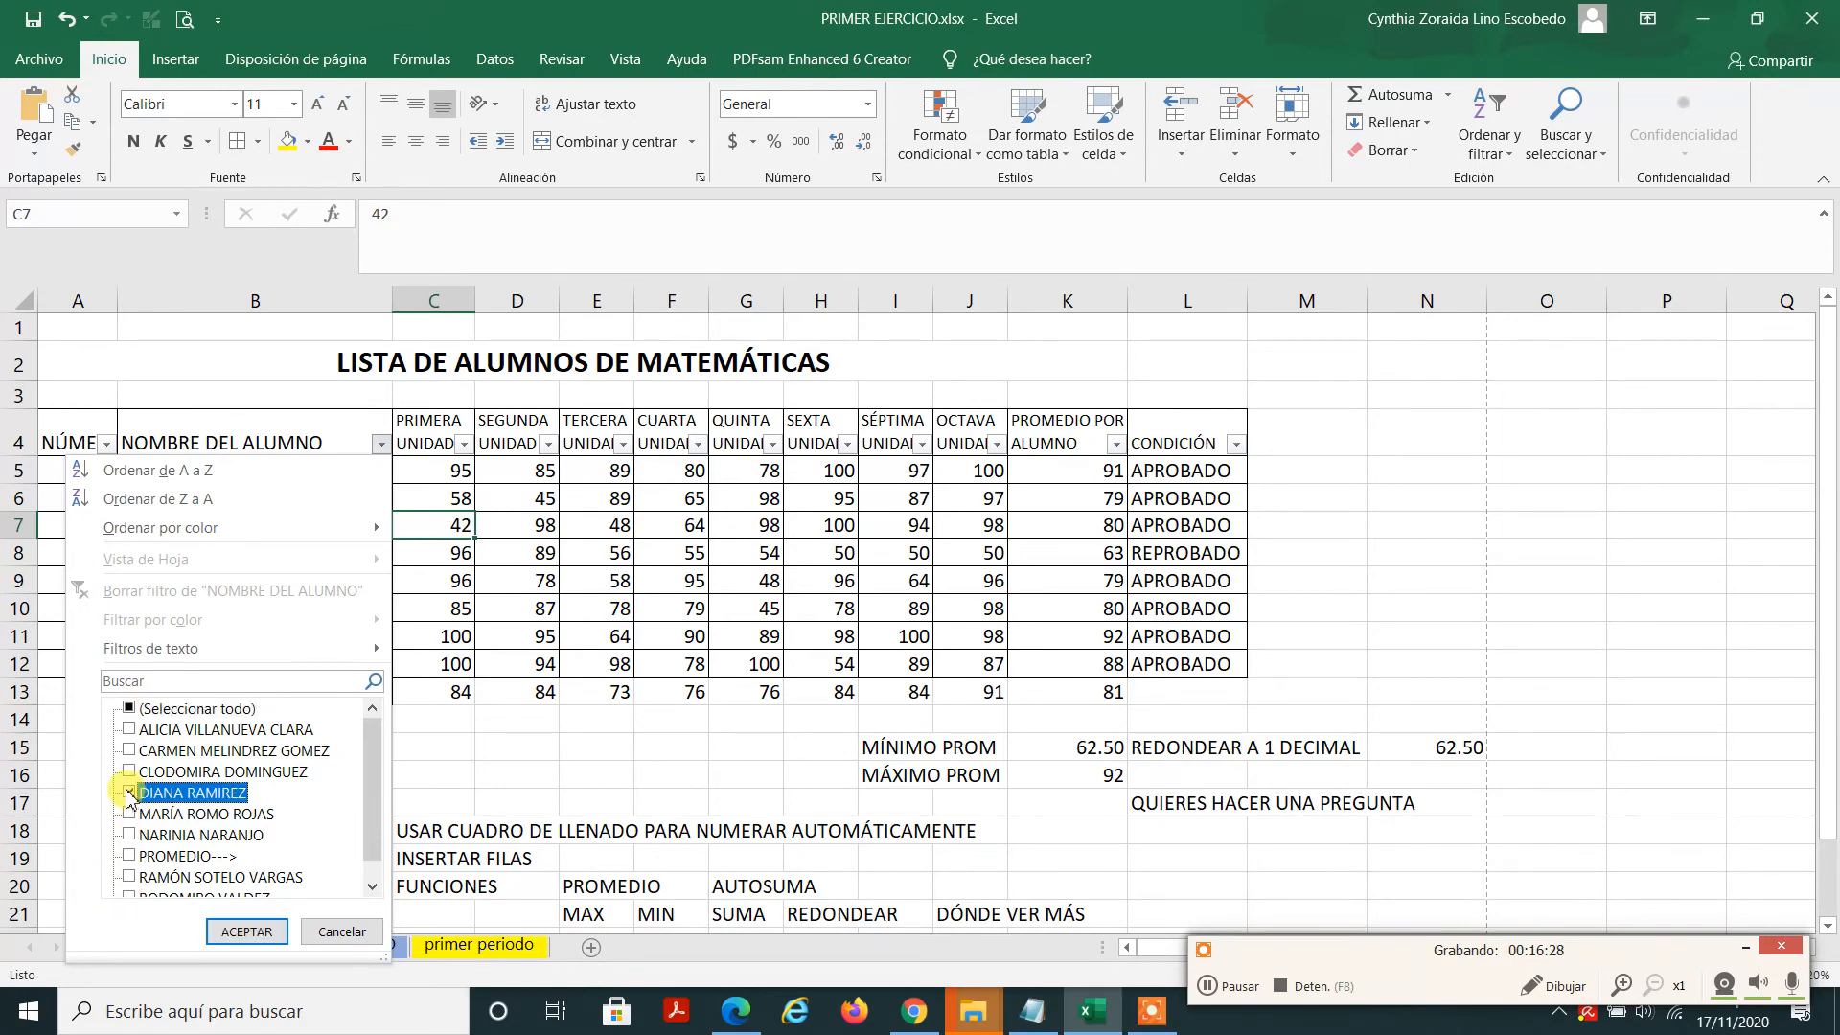
pyautogui.click(246, 931)
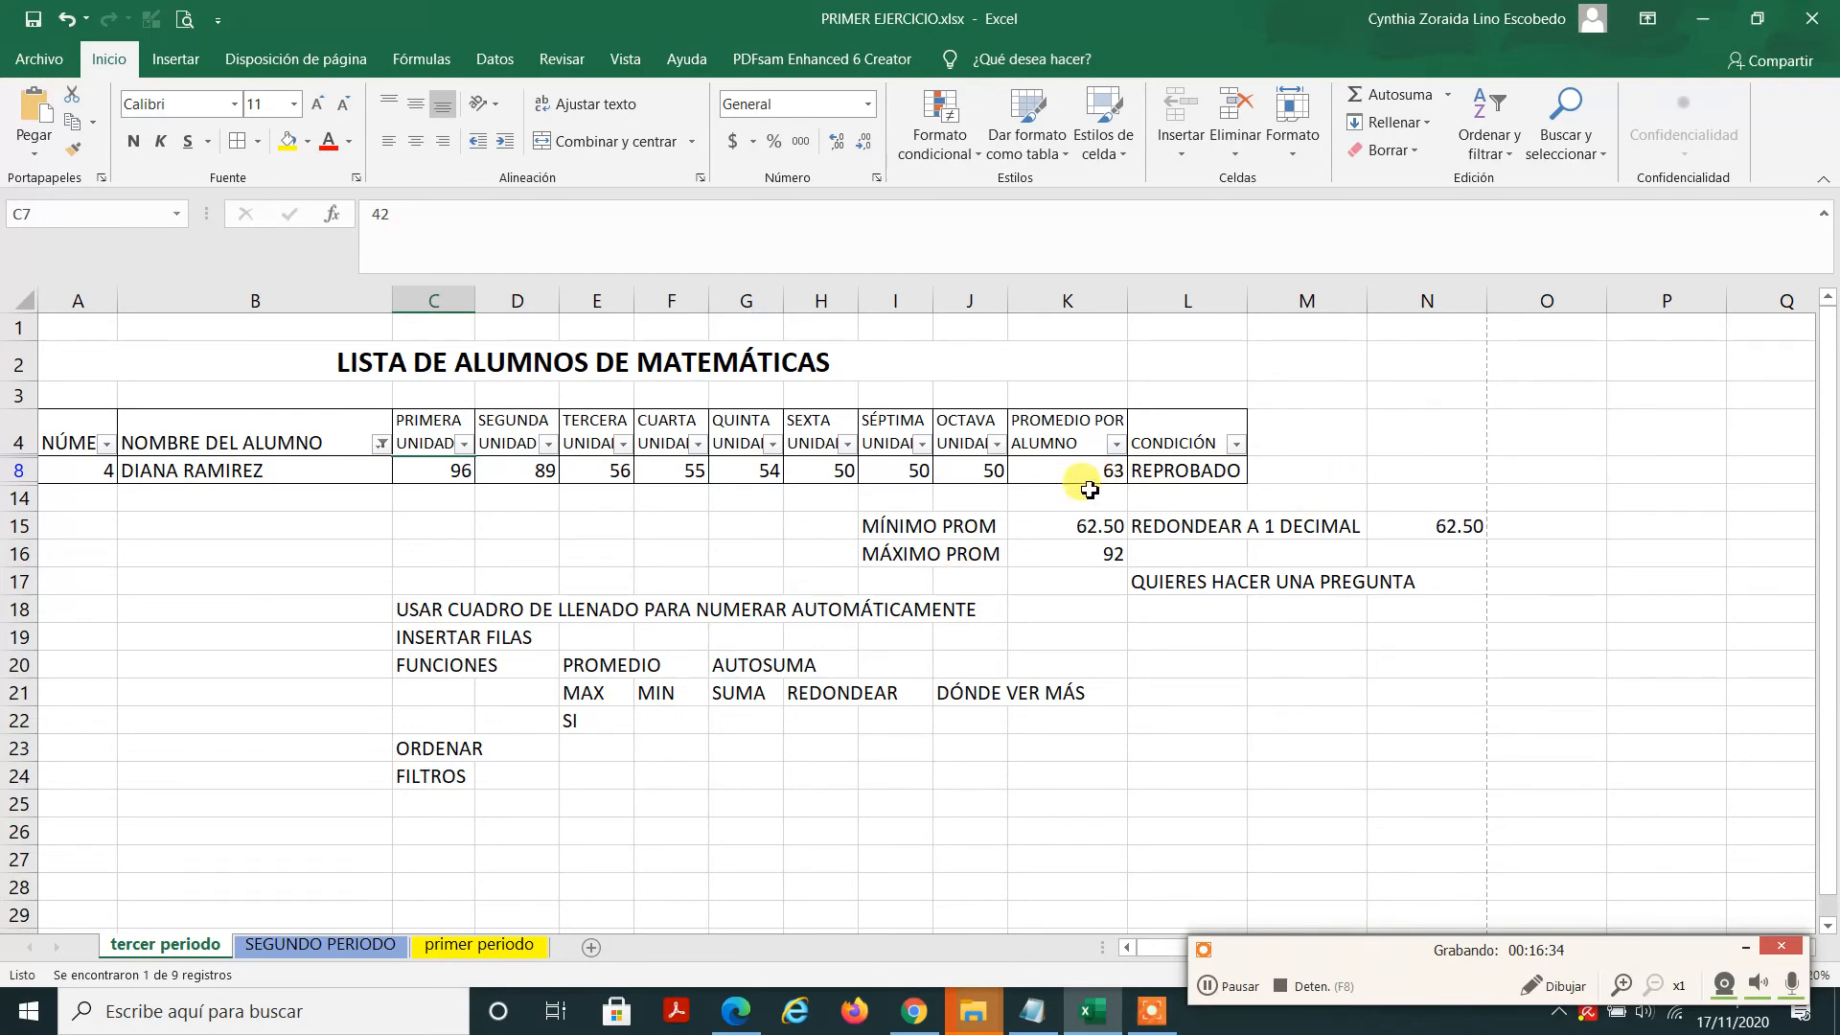
pyautogui.click(381, 444)
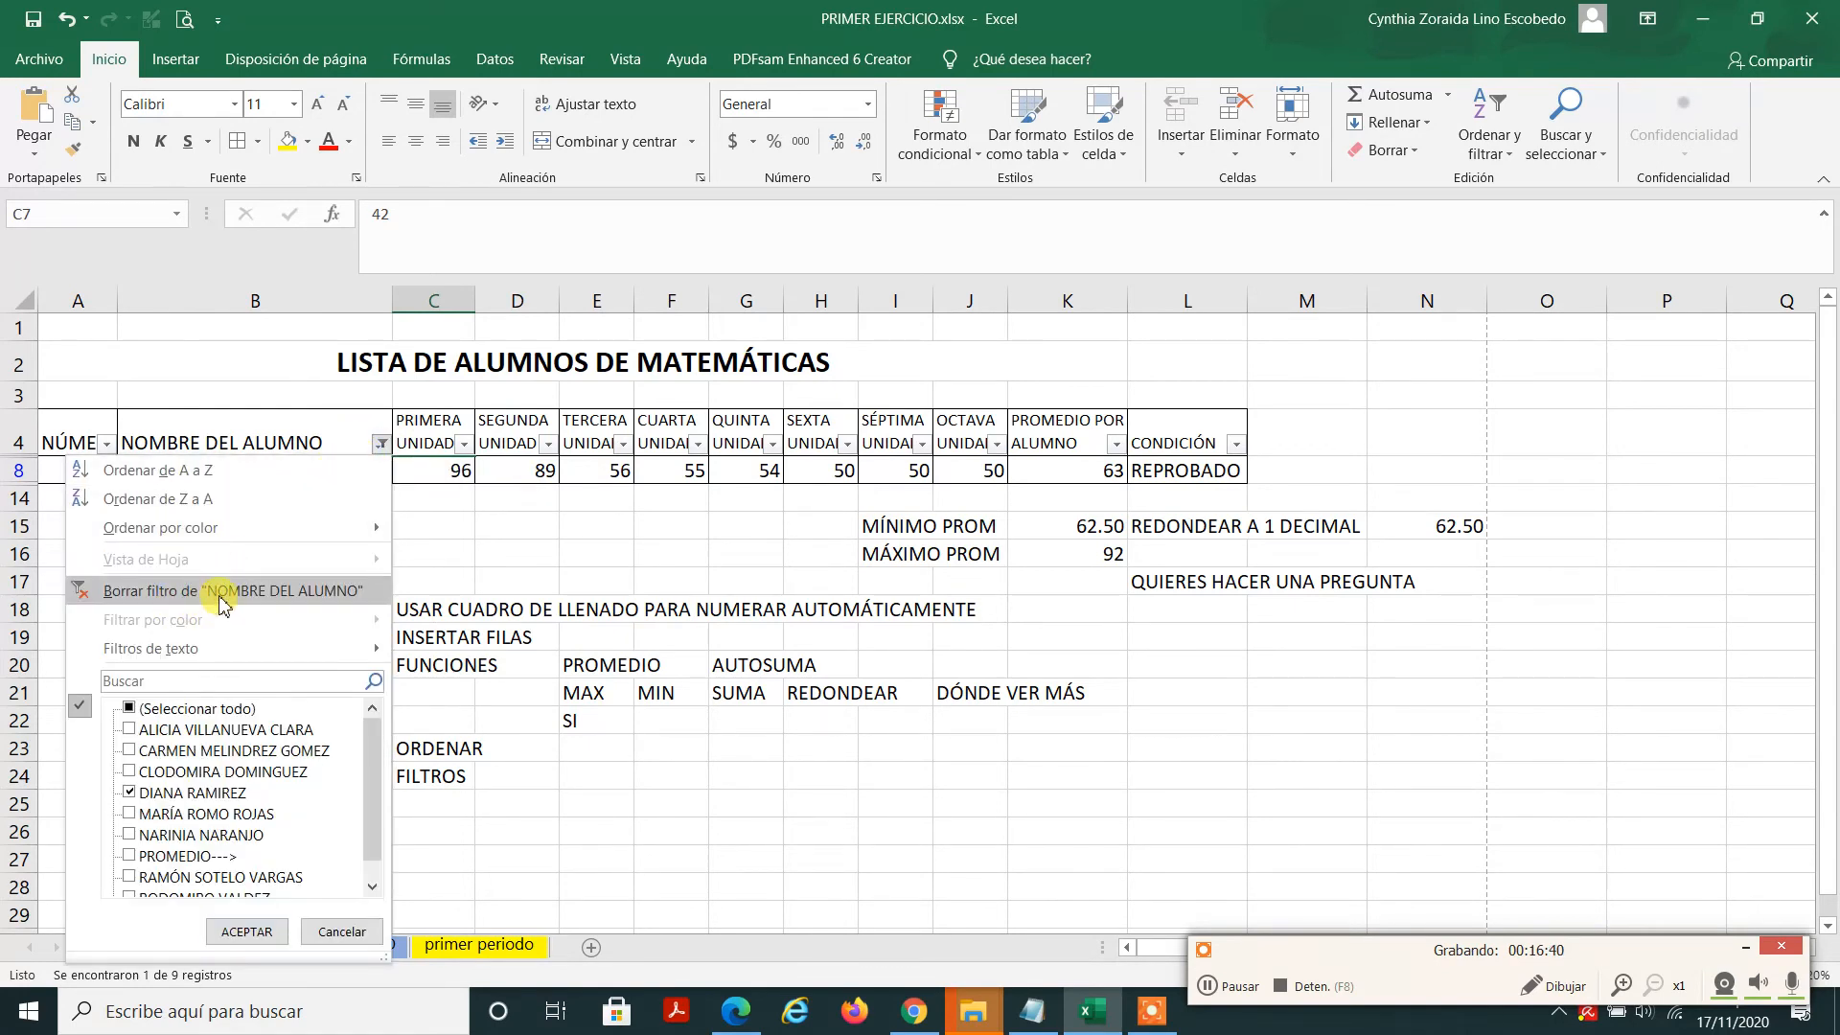
pyautogui.click(295, 593)
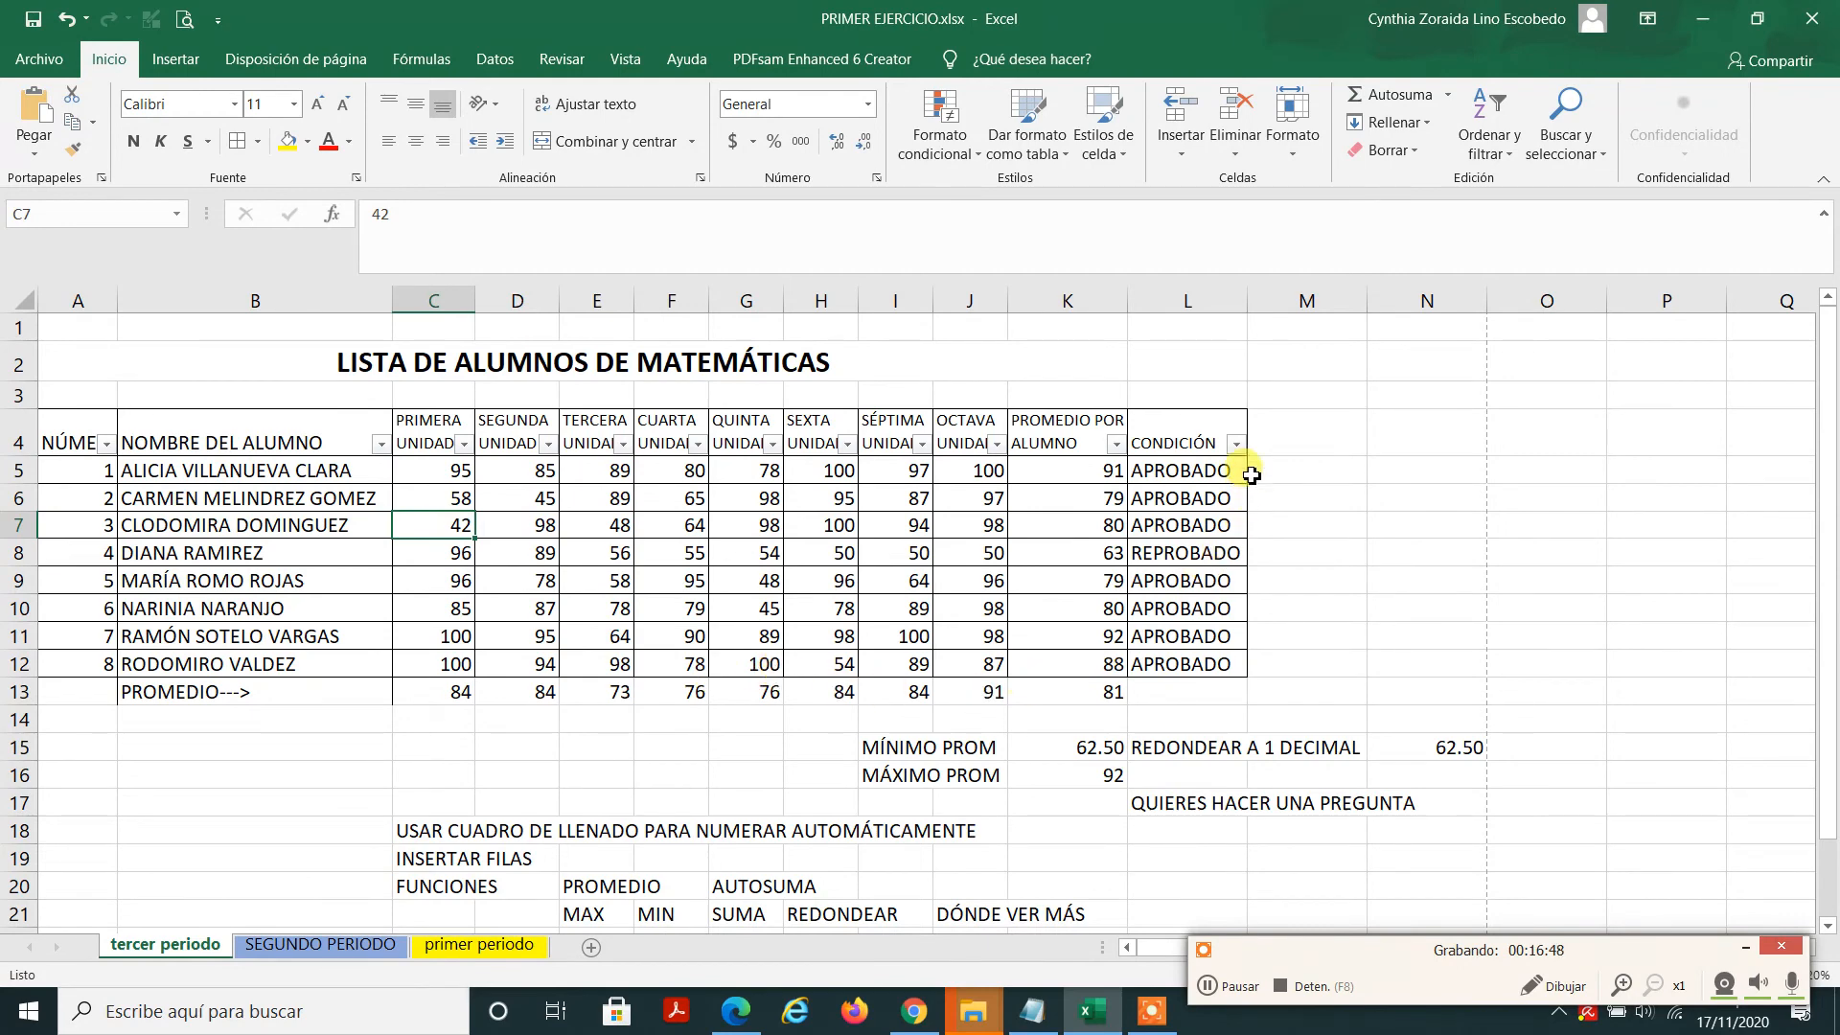
# Step: Filter the PROMEDIO POR ALUMNO column to the averages 91 and 92, and clear that filter
pyautogui.click(1117, 444)
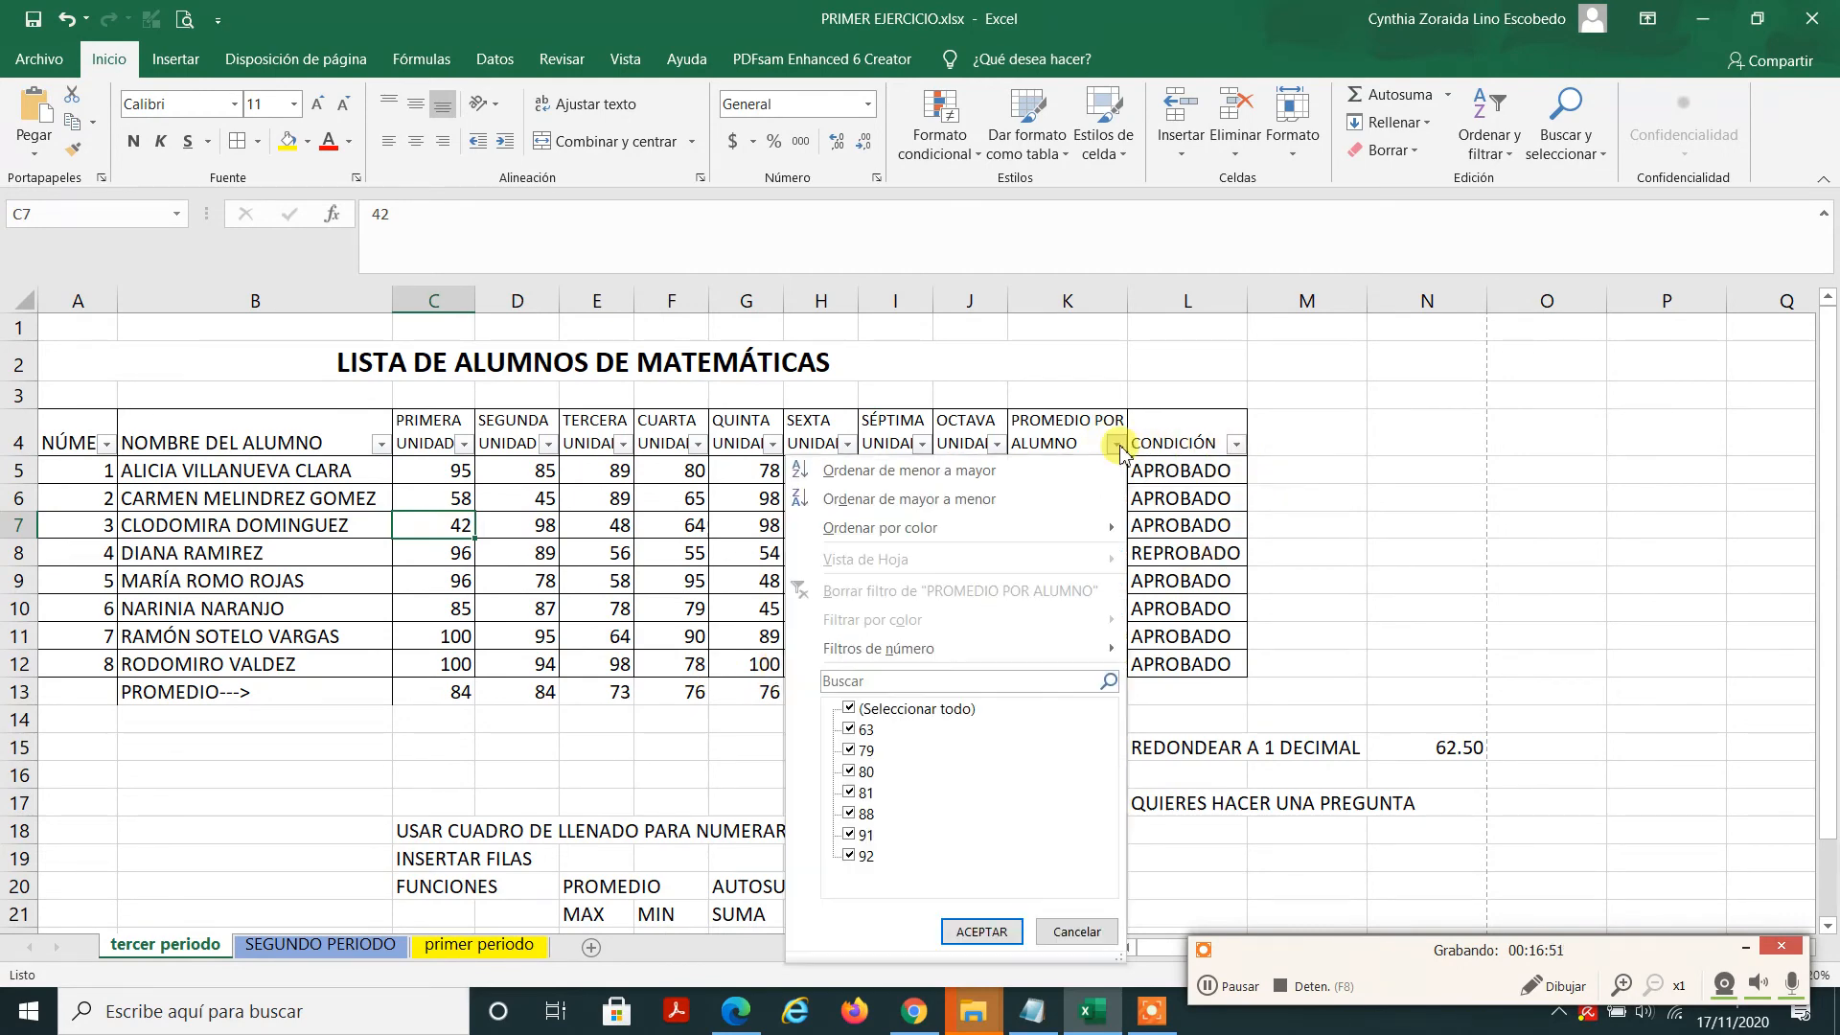
pyautogui.click(900, 711)
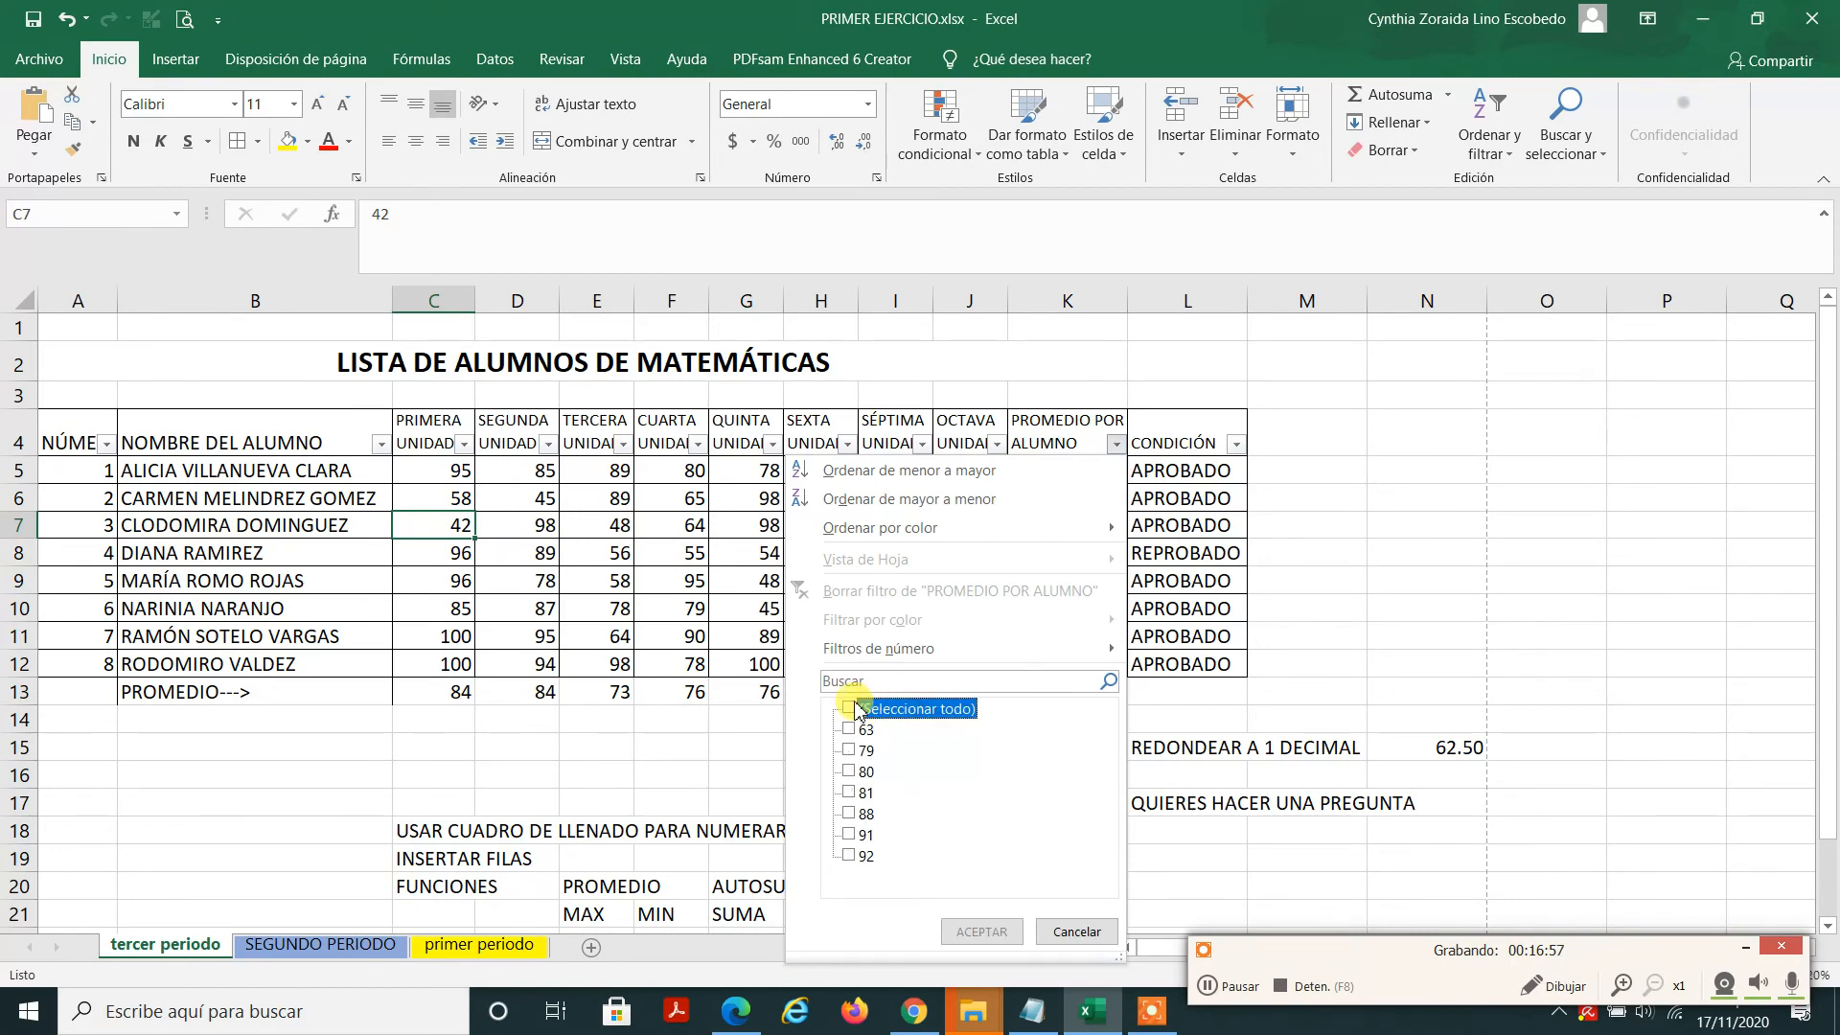
pyautogui.click(847, 835)
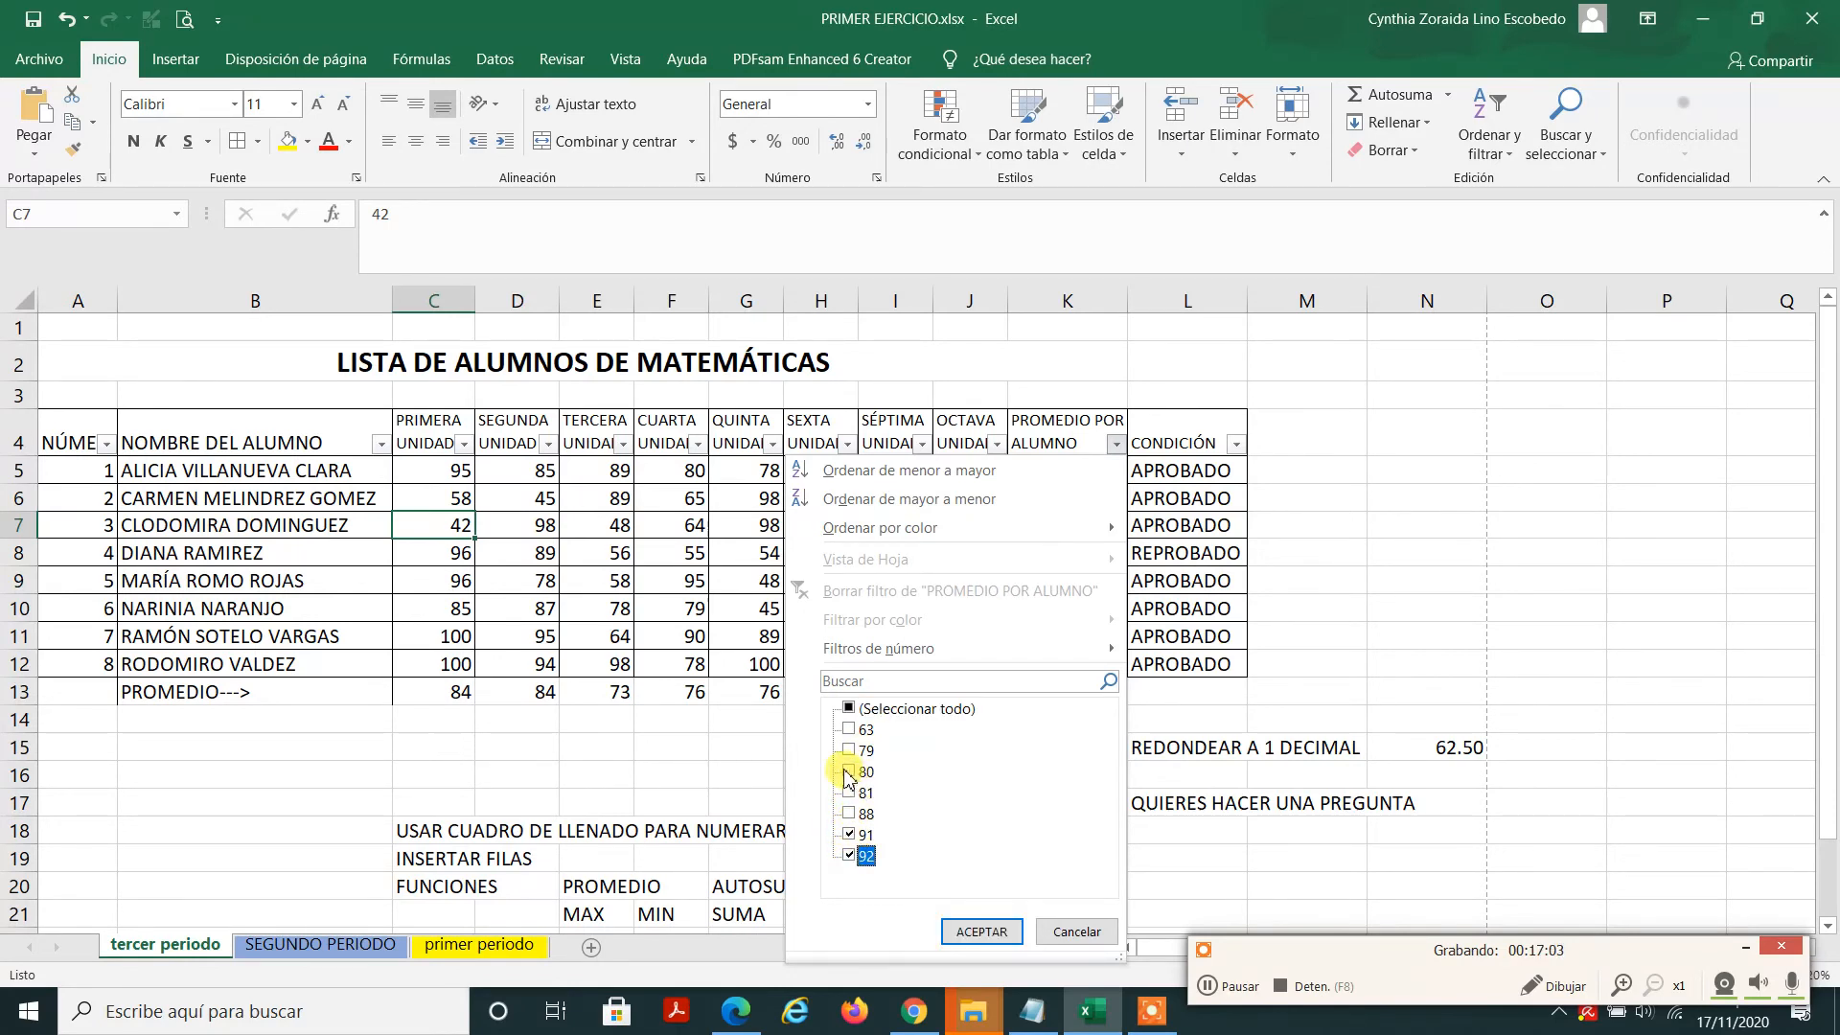
pyautogui.click(980, 932)
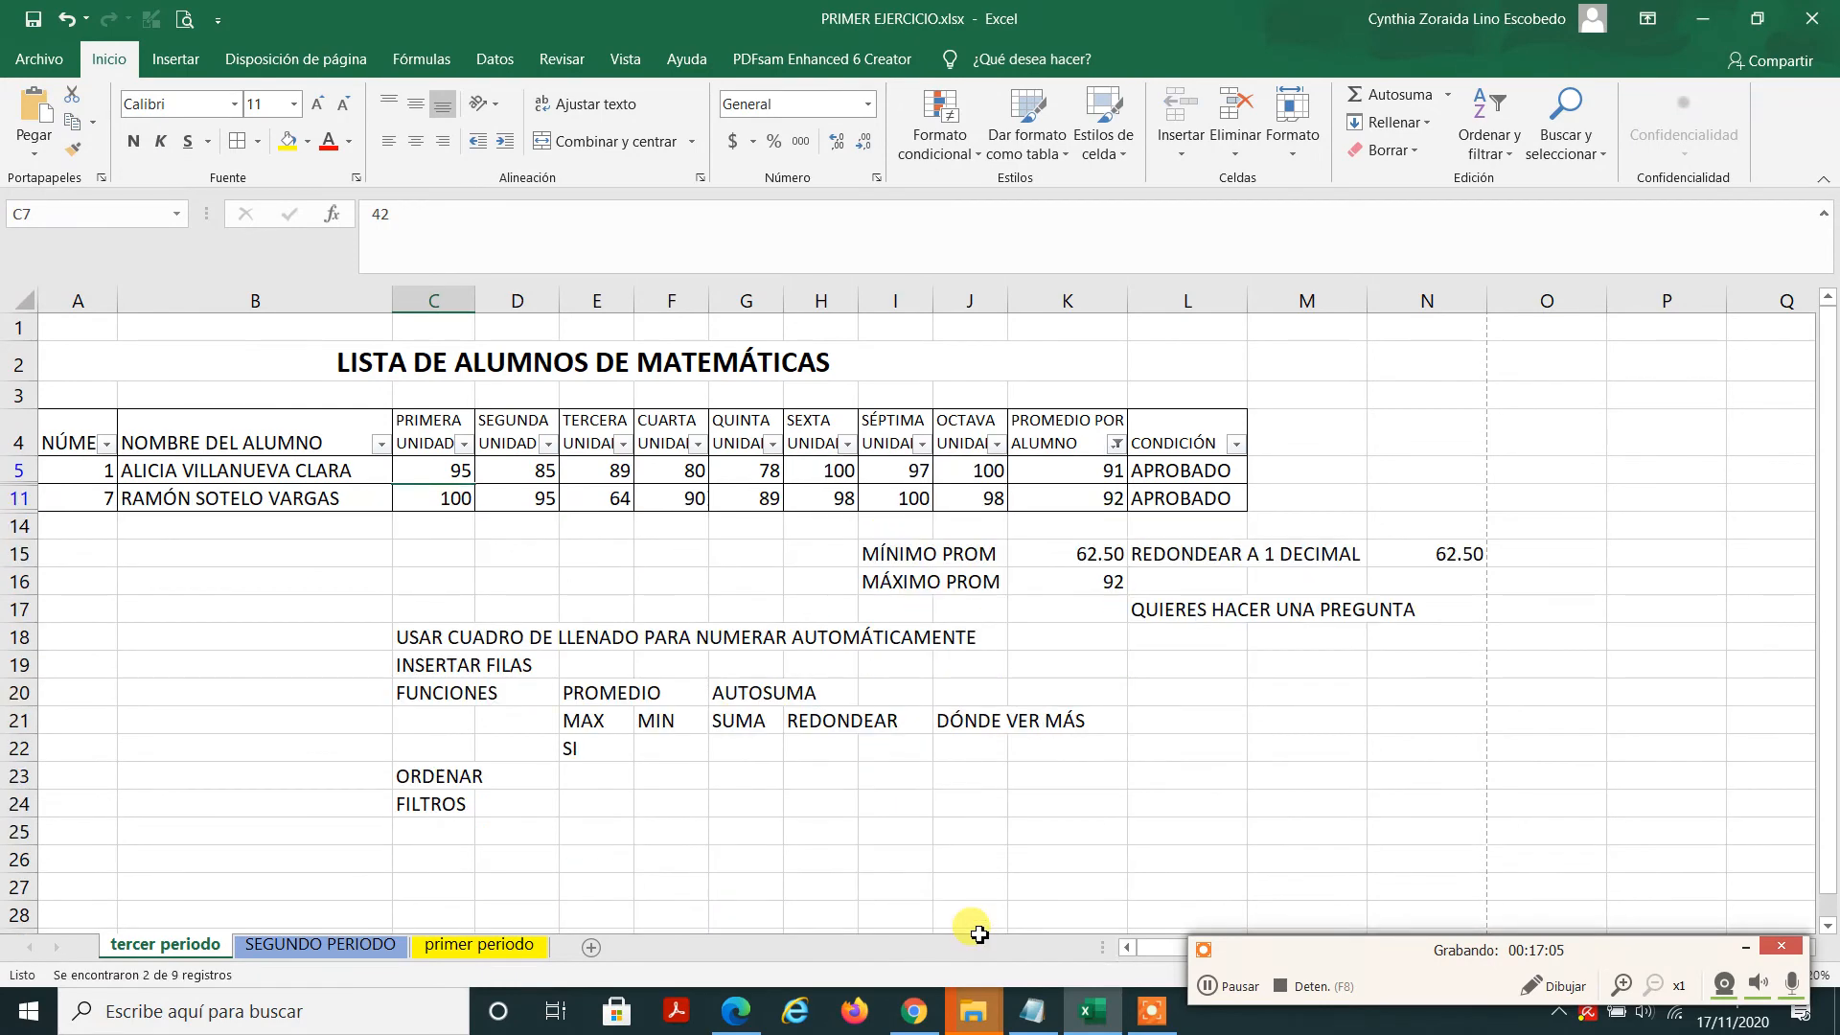
pyautogui.click(1116, 443)
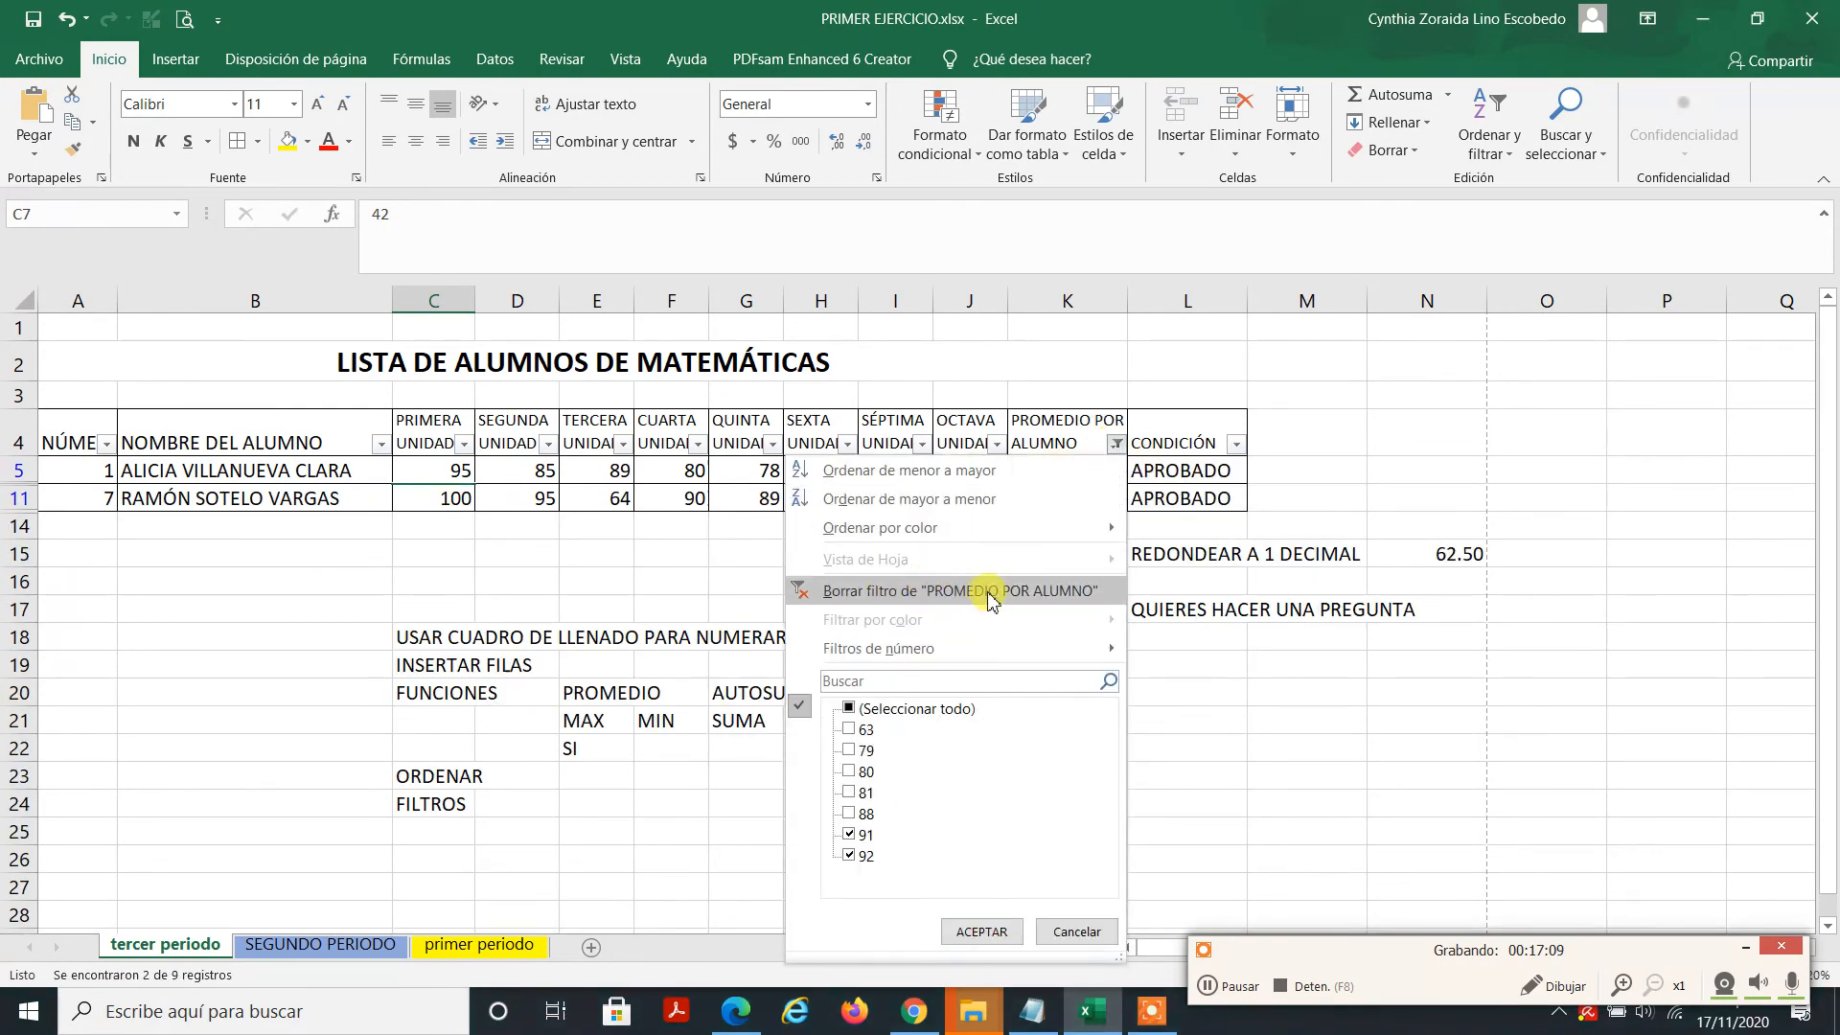
pyautogui.click(910, 592)
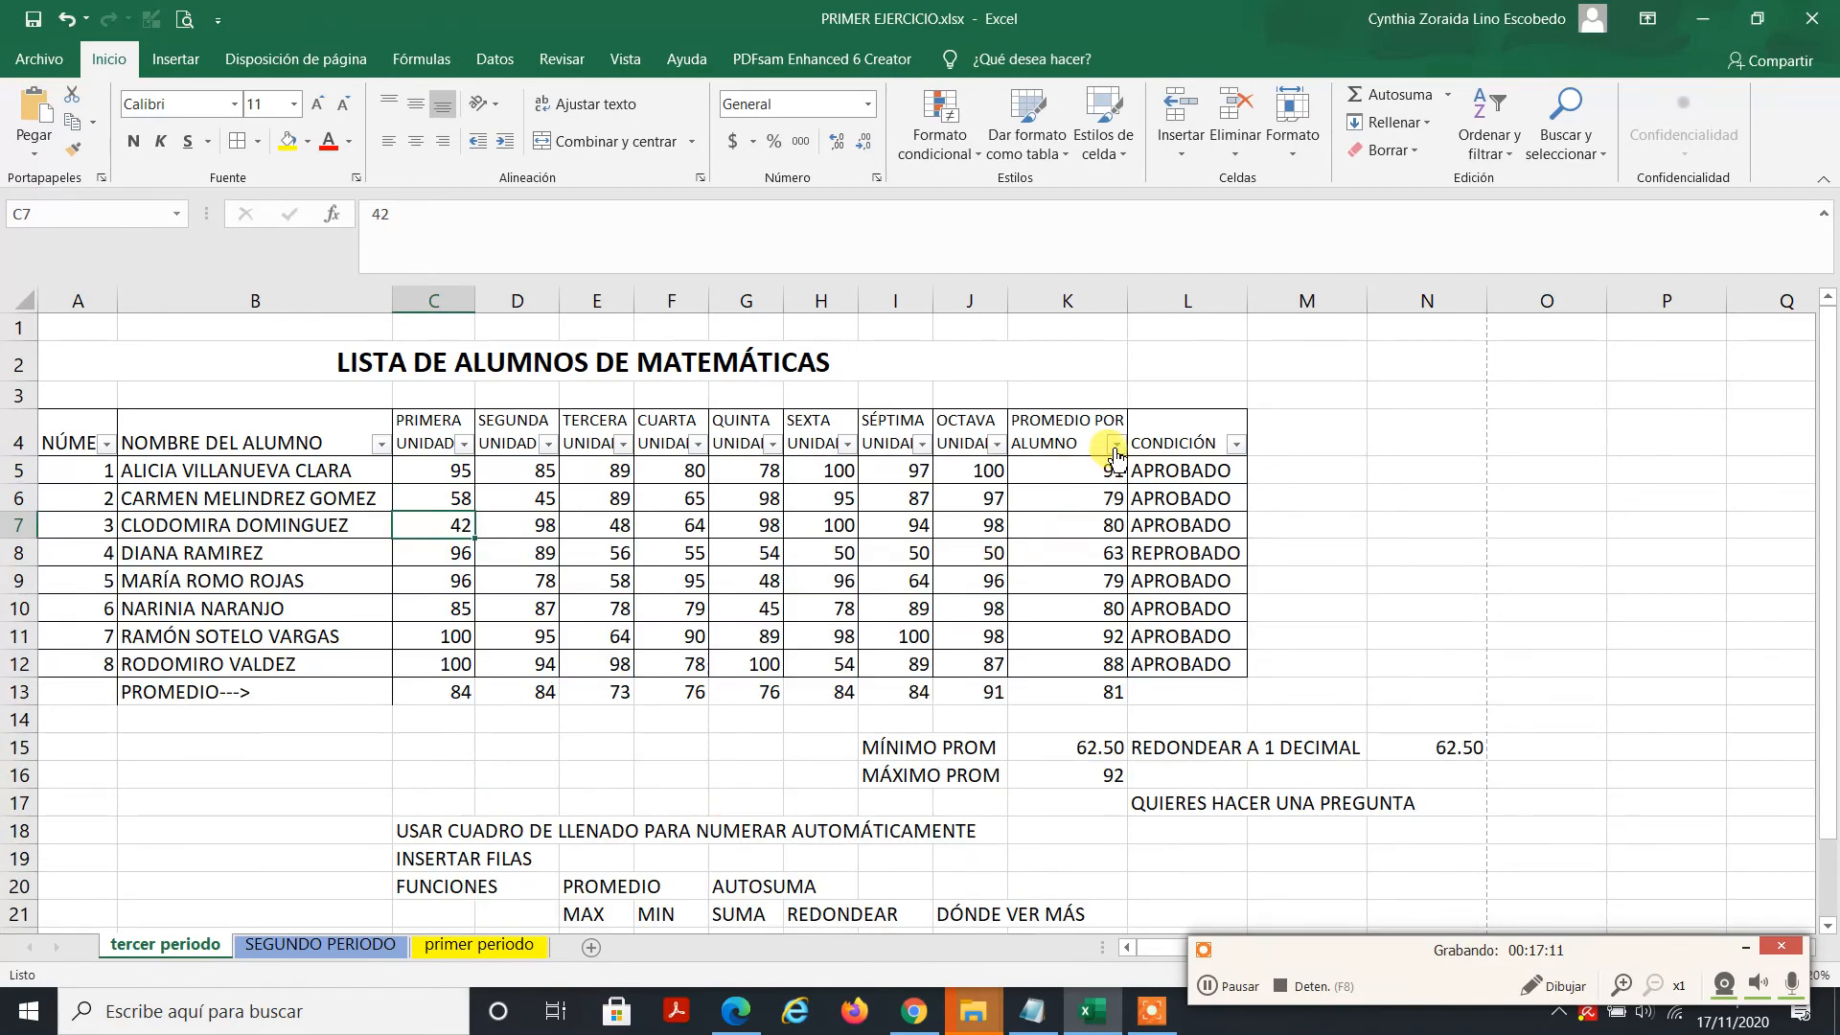
# Step: Apply a number filter on PROMEDIO POR ALUMNO for averages greater than or equal to 70, and clear it
pyautogui.click(1116, 444)
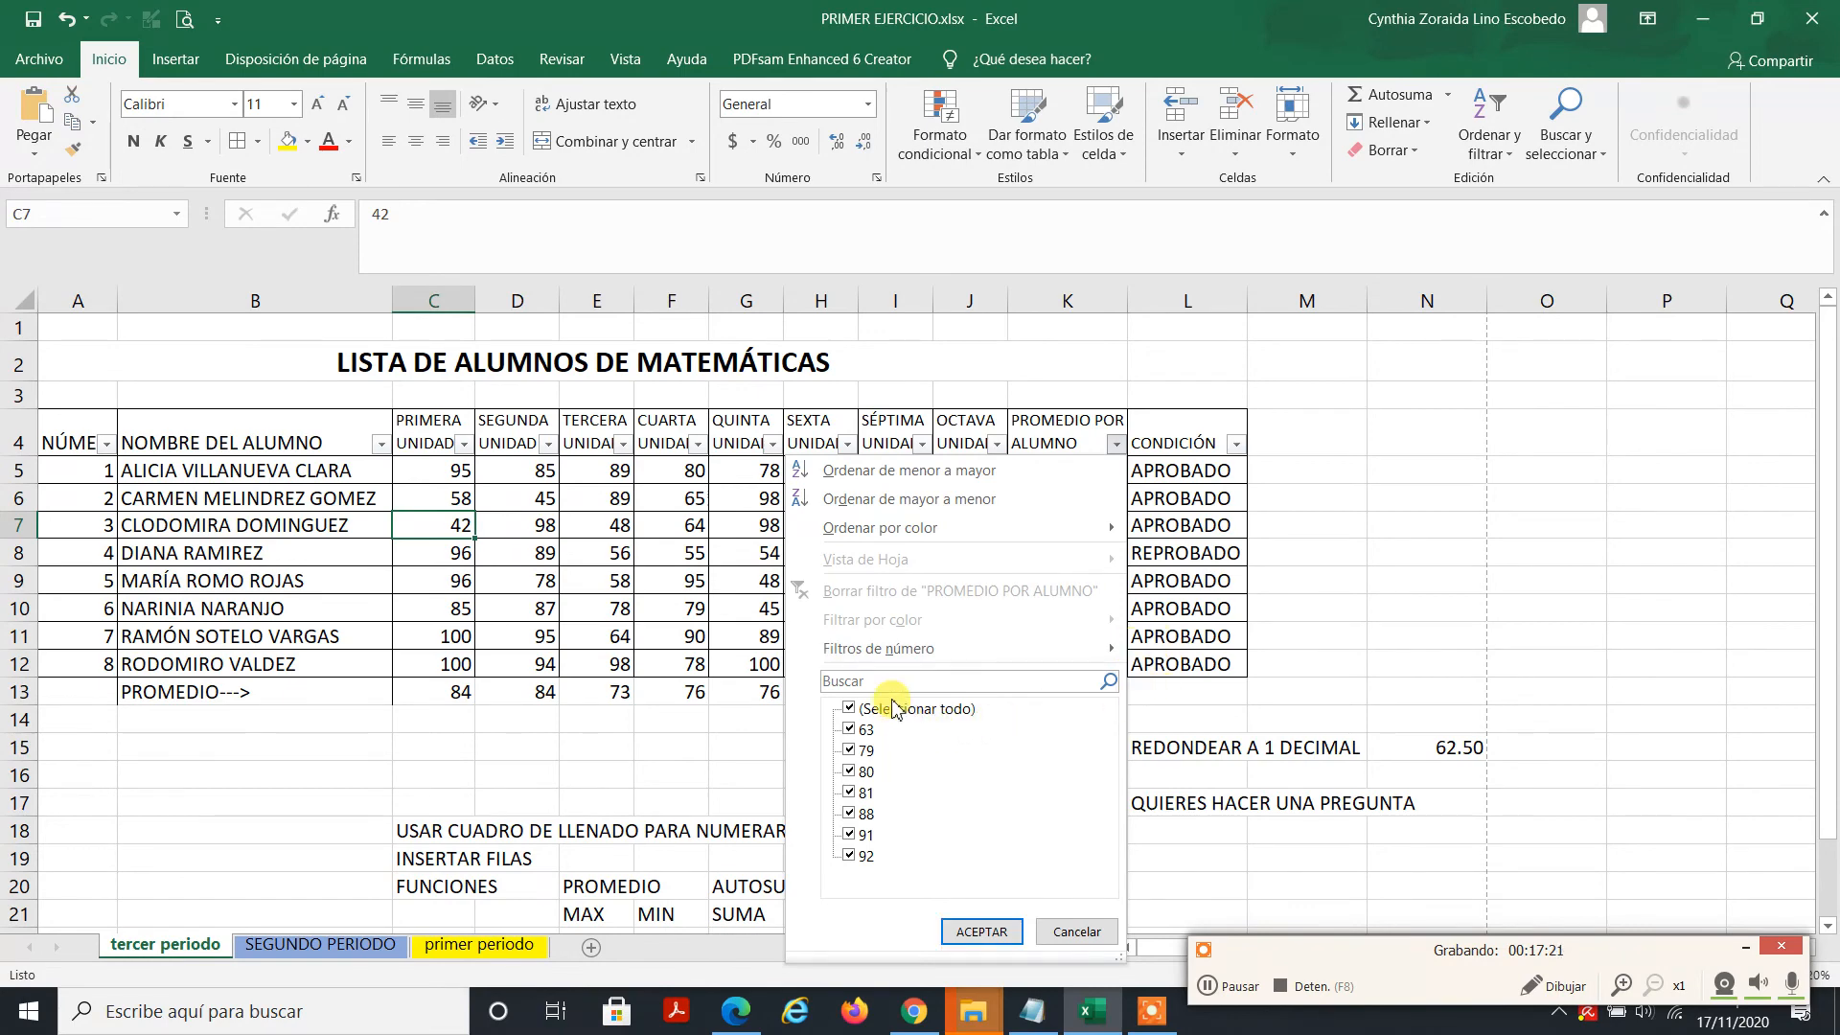
pyautogui.click(1185, 564)
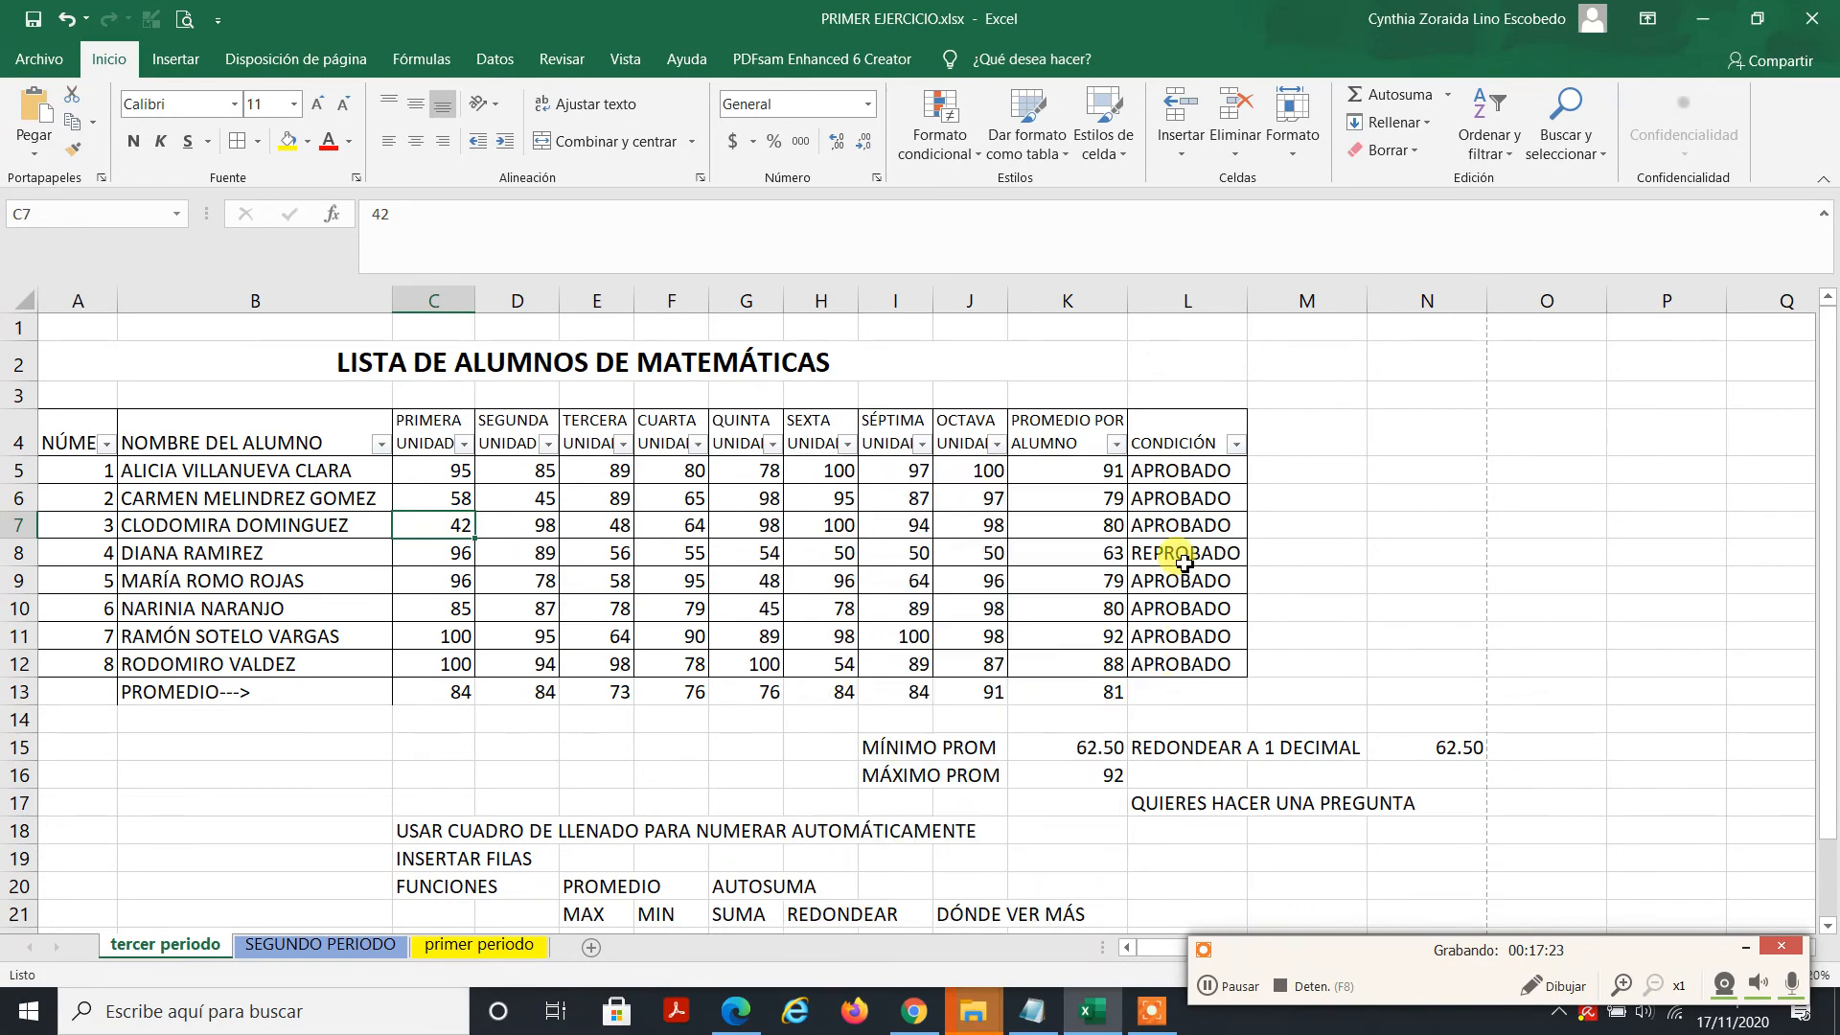
pyautogui.click(1186, 469)
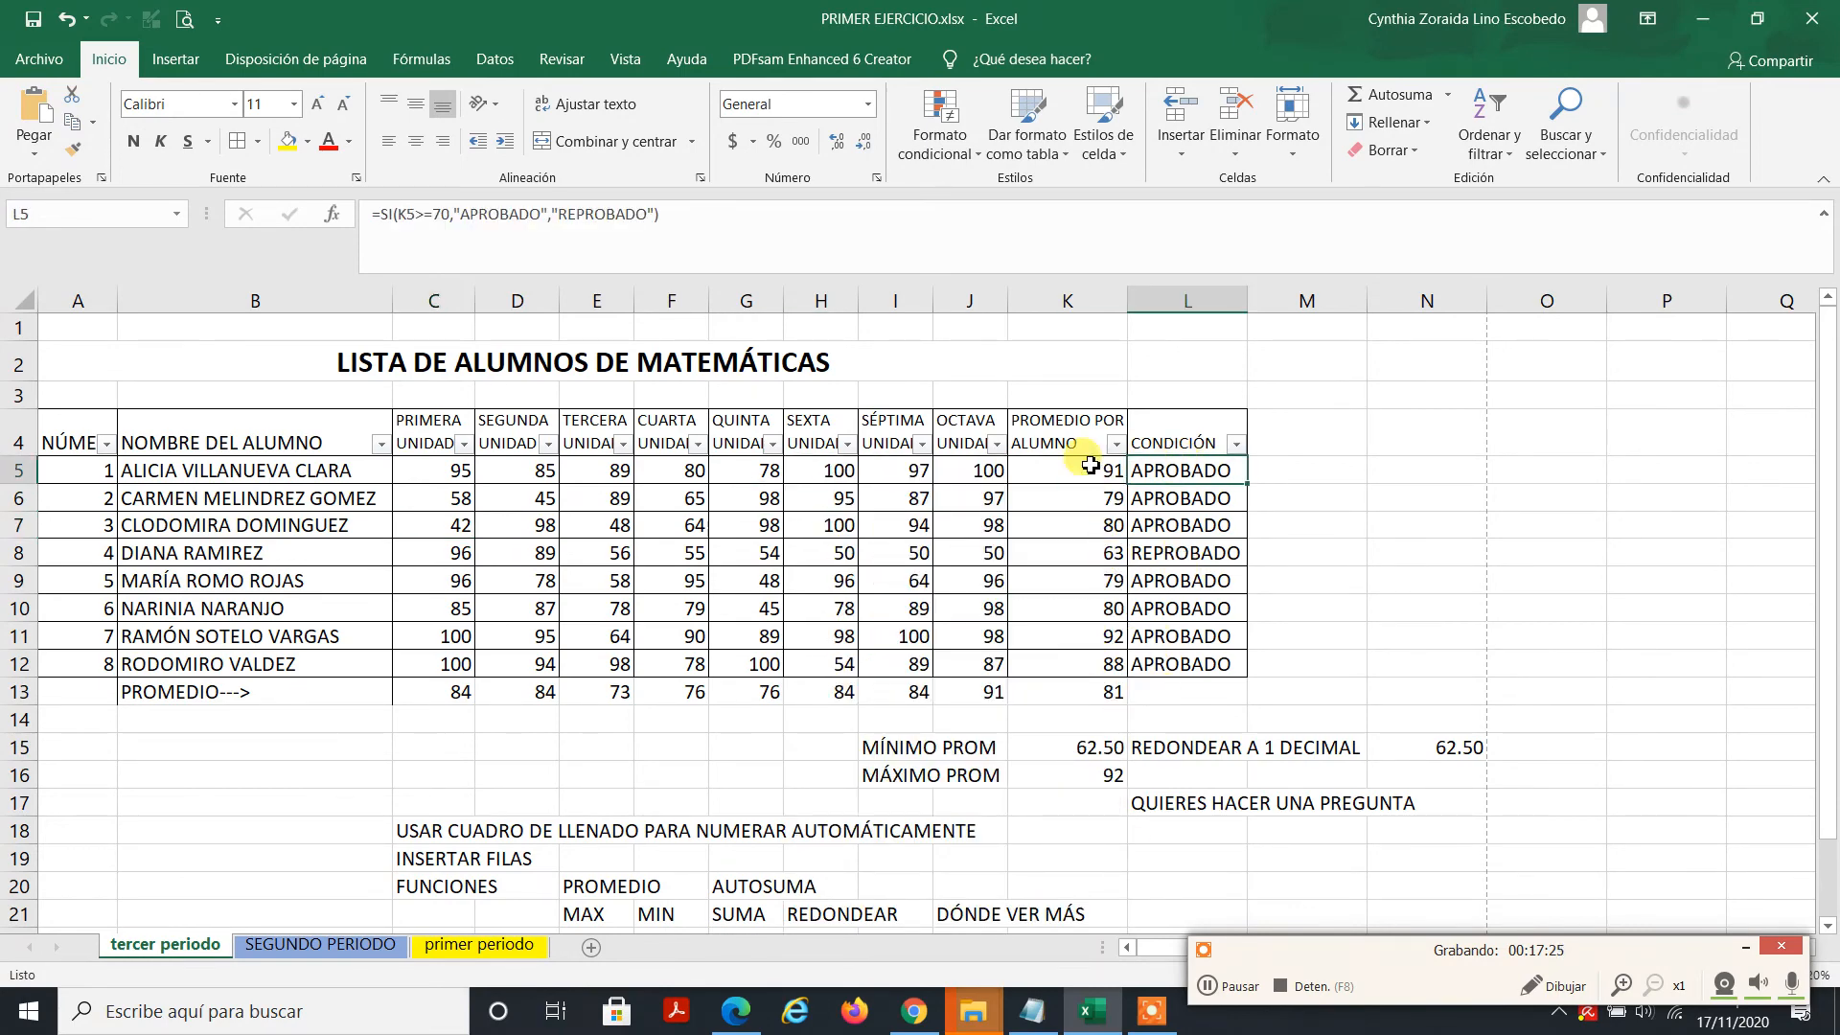
pyautogui.click(1090, 466)
pyautogui.click(1115, 444)
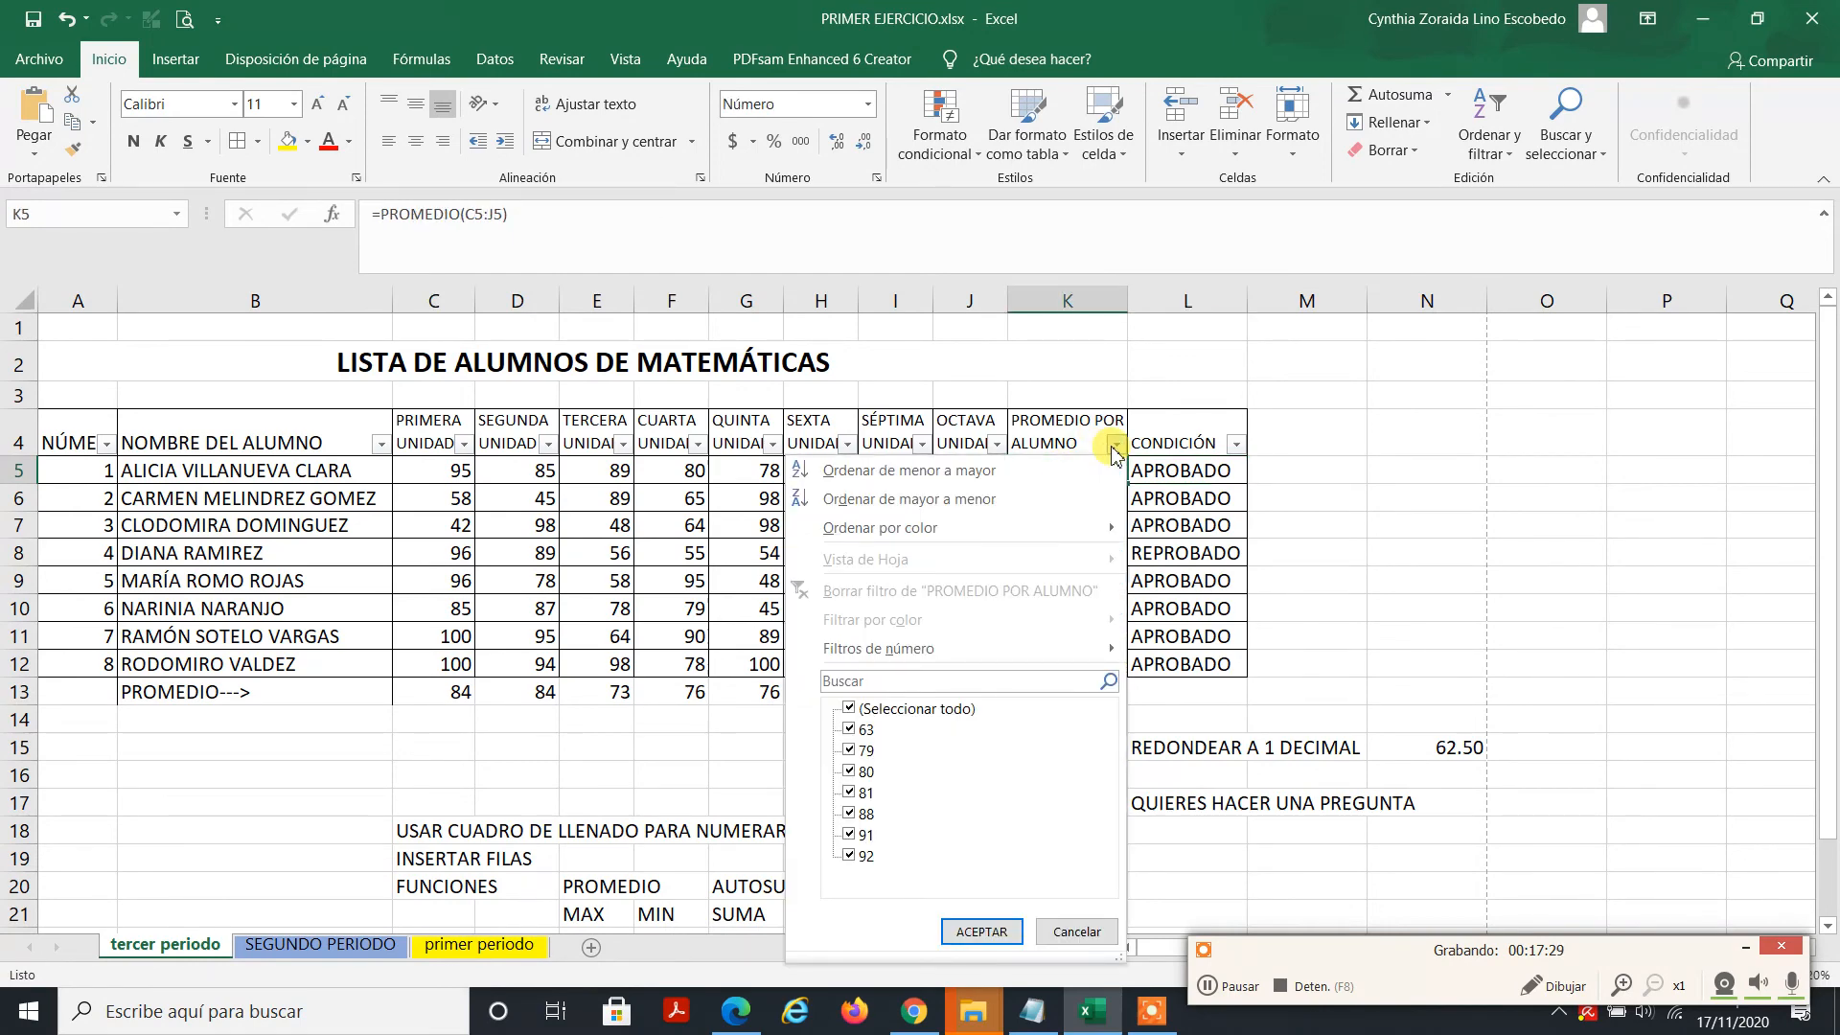
pyautogui.moveTo(1104, 649)
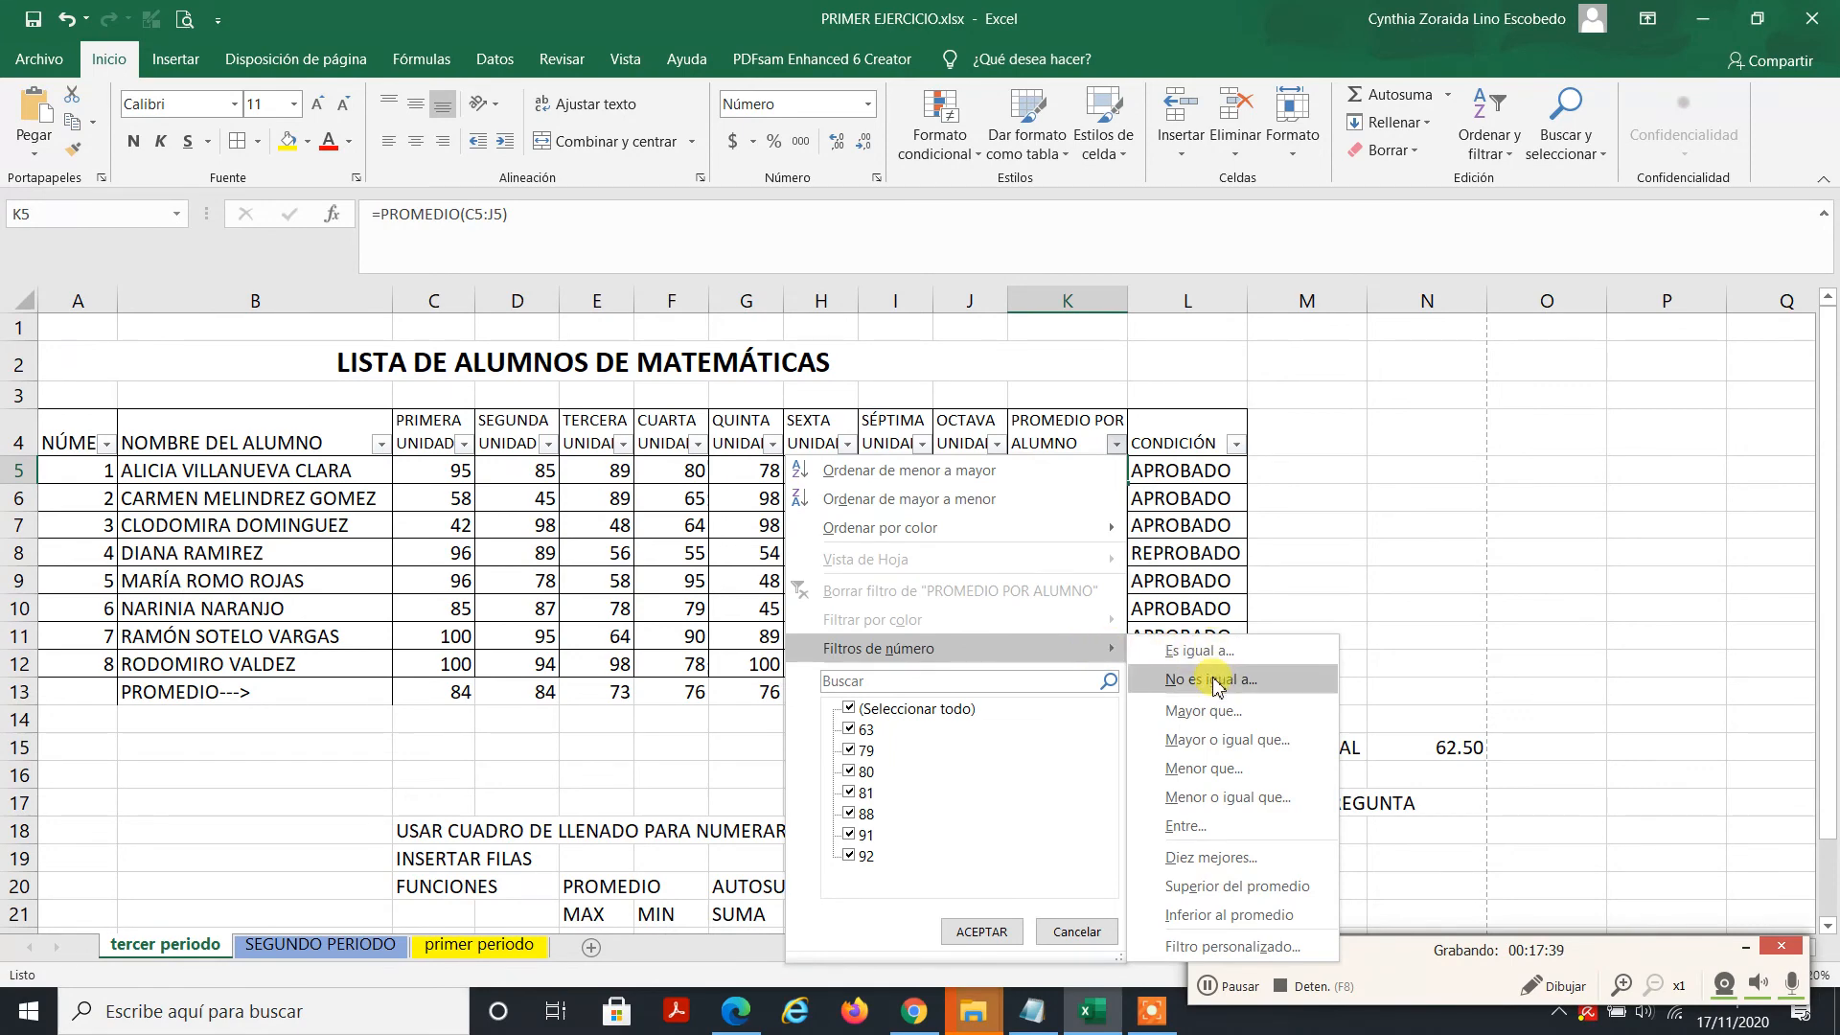
pyautogui.click(1205, 743)
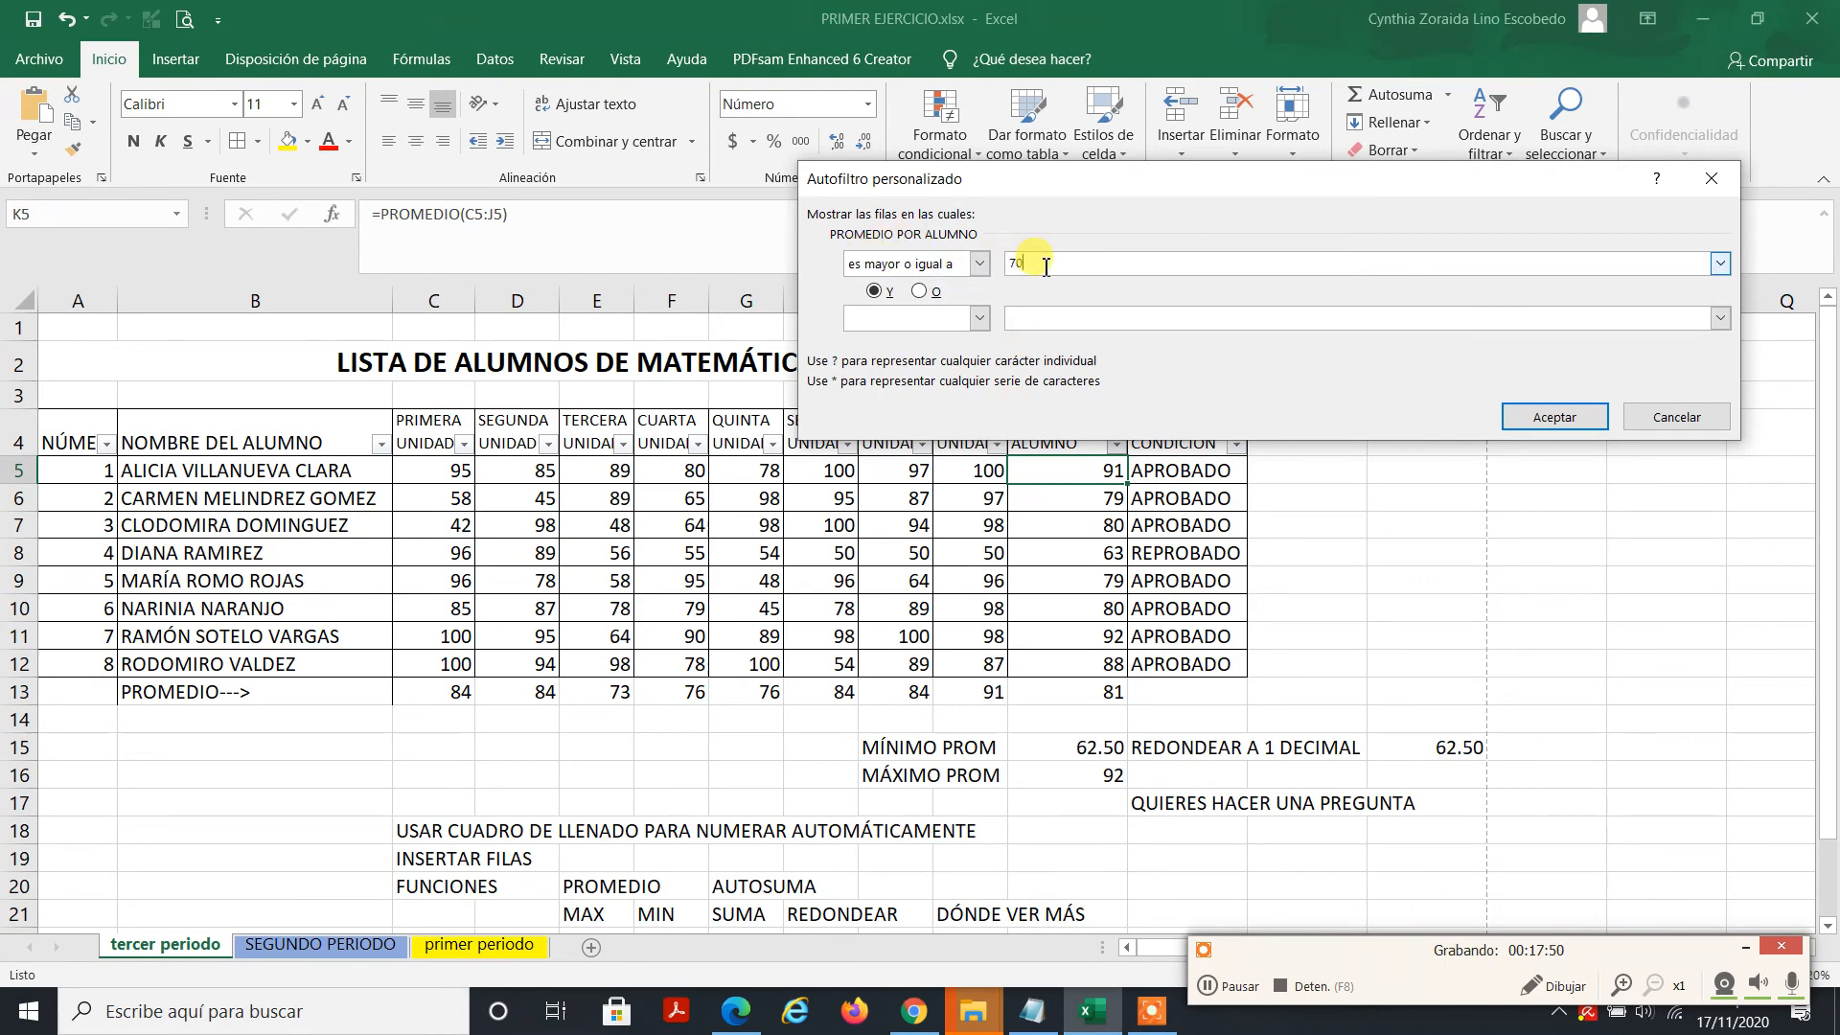
pyautogui.click(1534, 426)
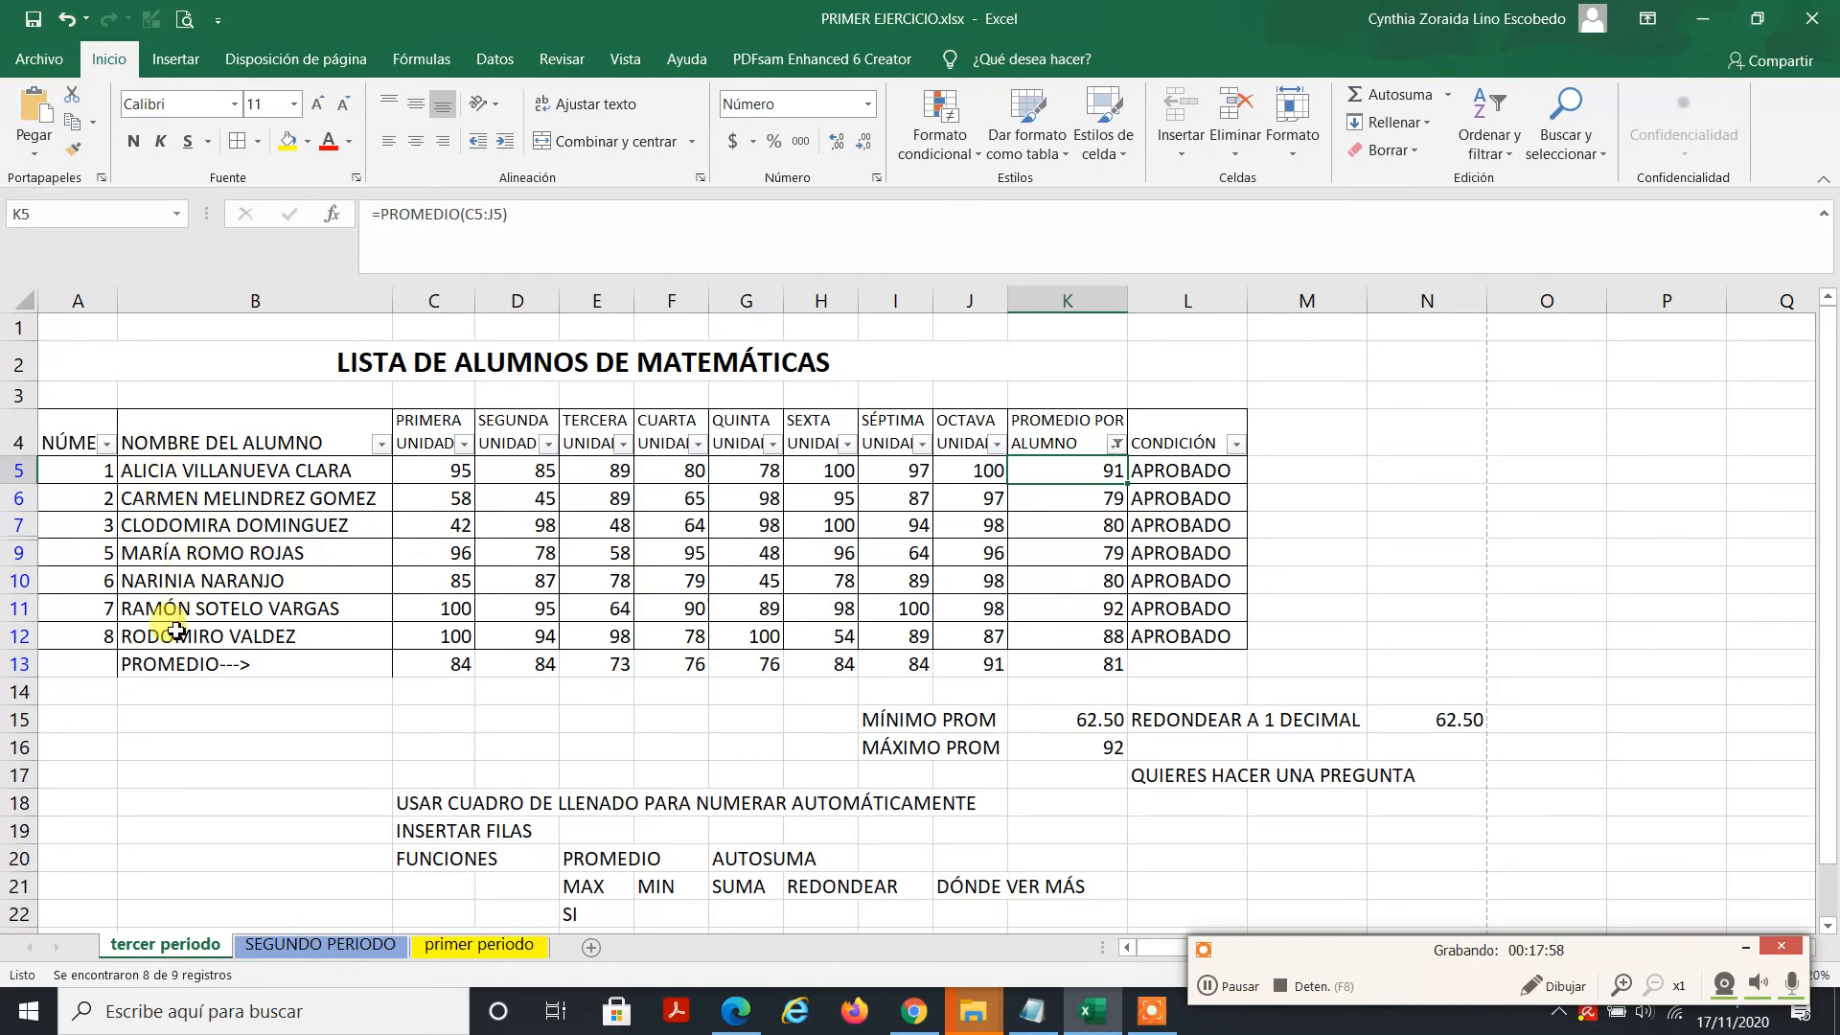
pyautogui.click(1116, 443)
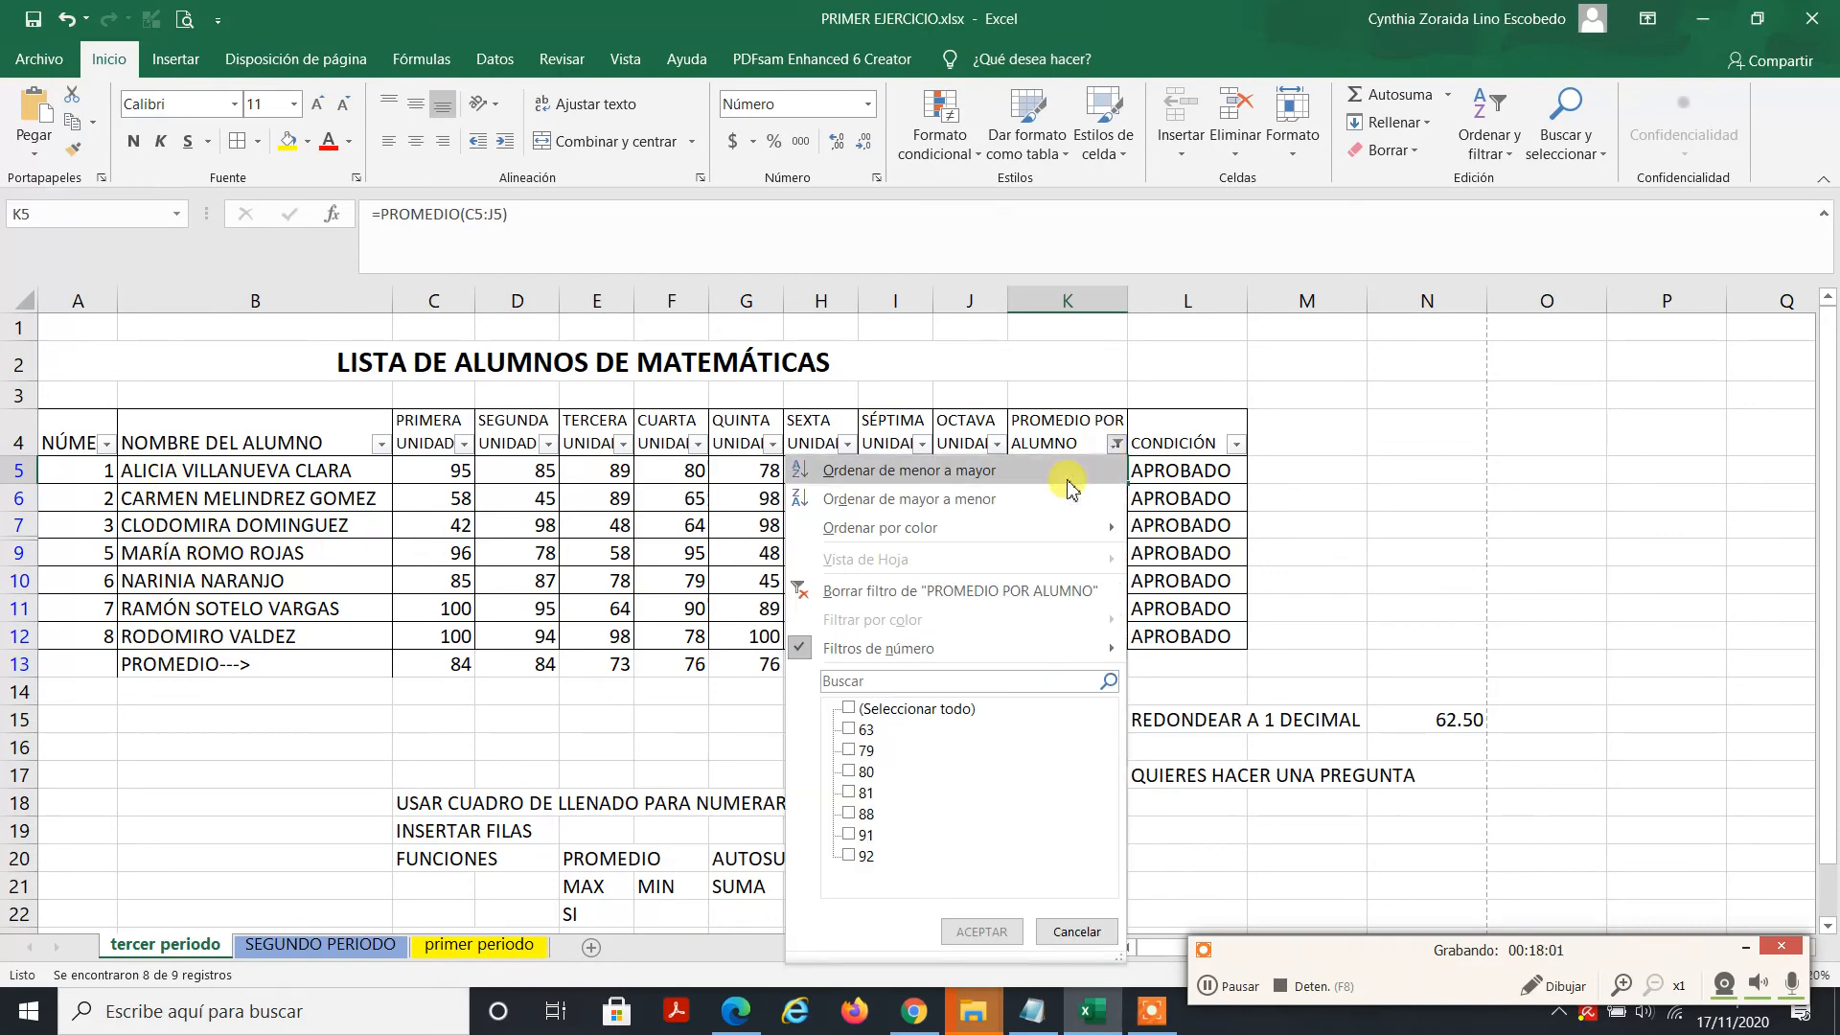
pyautogui.click(922, 591)
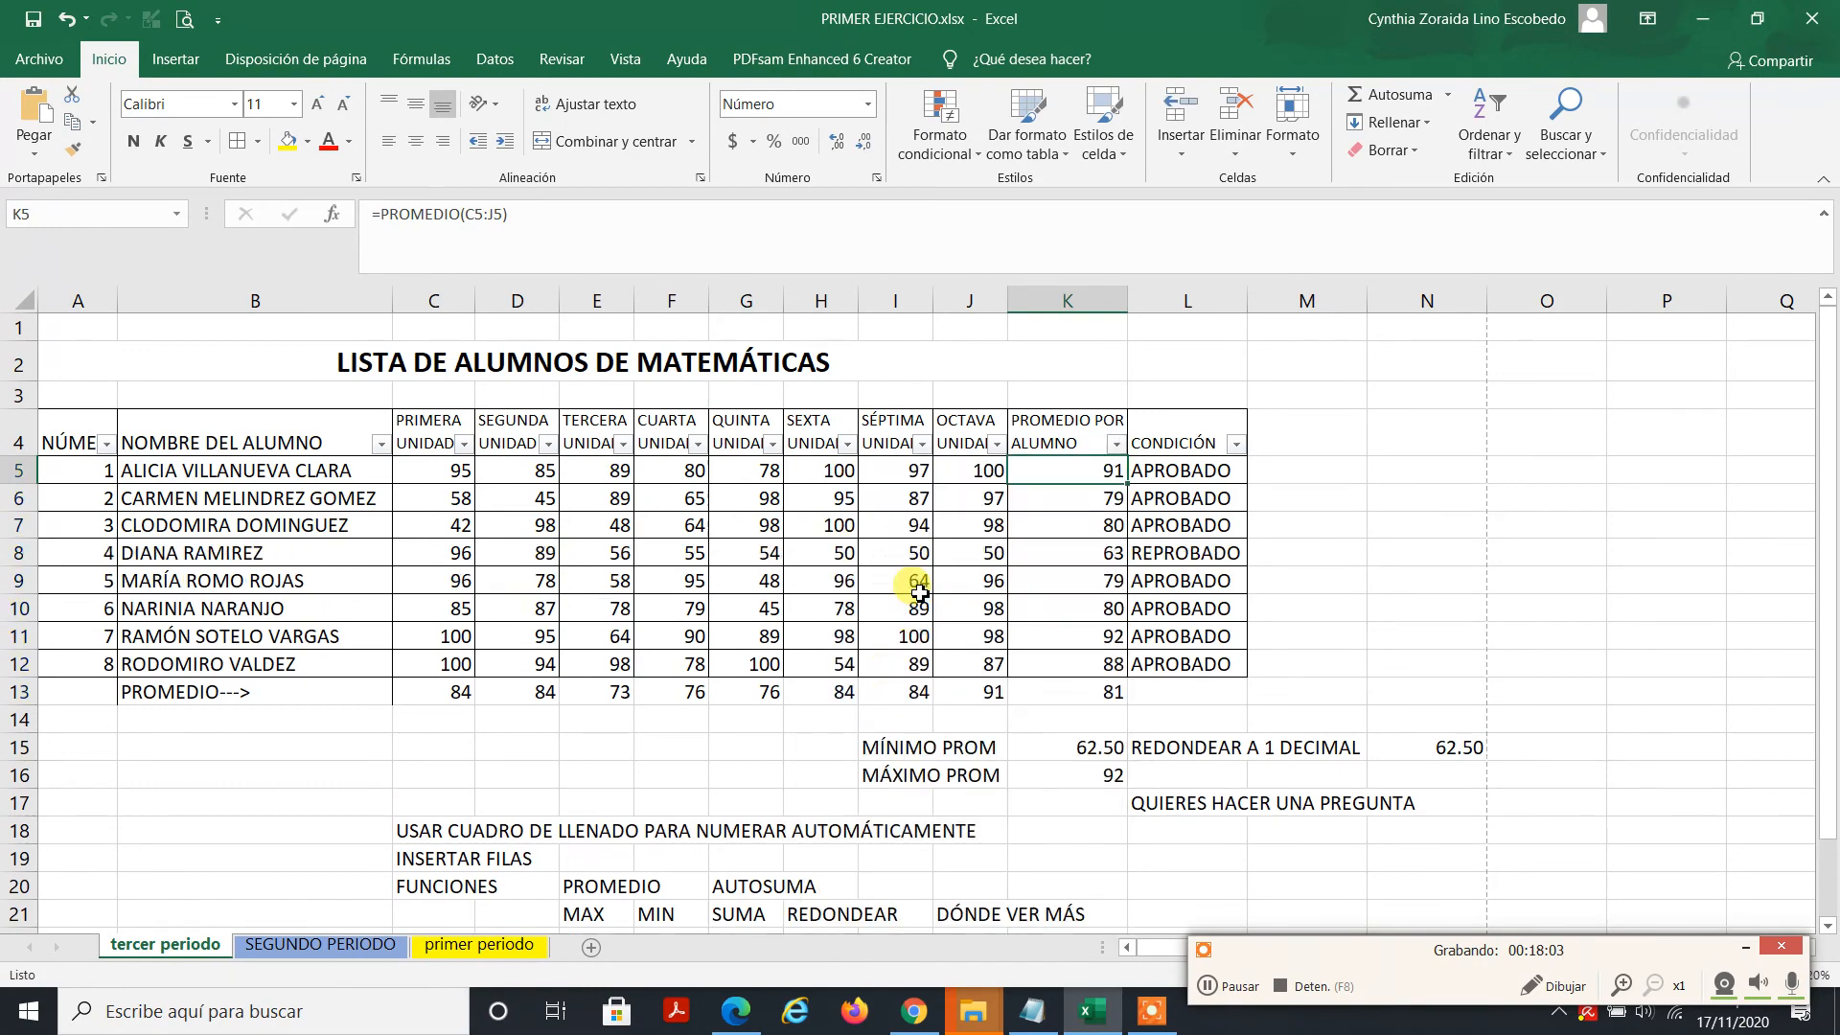
# Step: Apply a number filter on PROMEDIO POR ALUMNO for averages less than 70, and clear it
pyautogui.click(1117, 447)
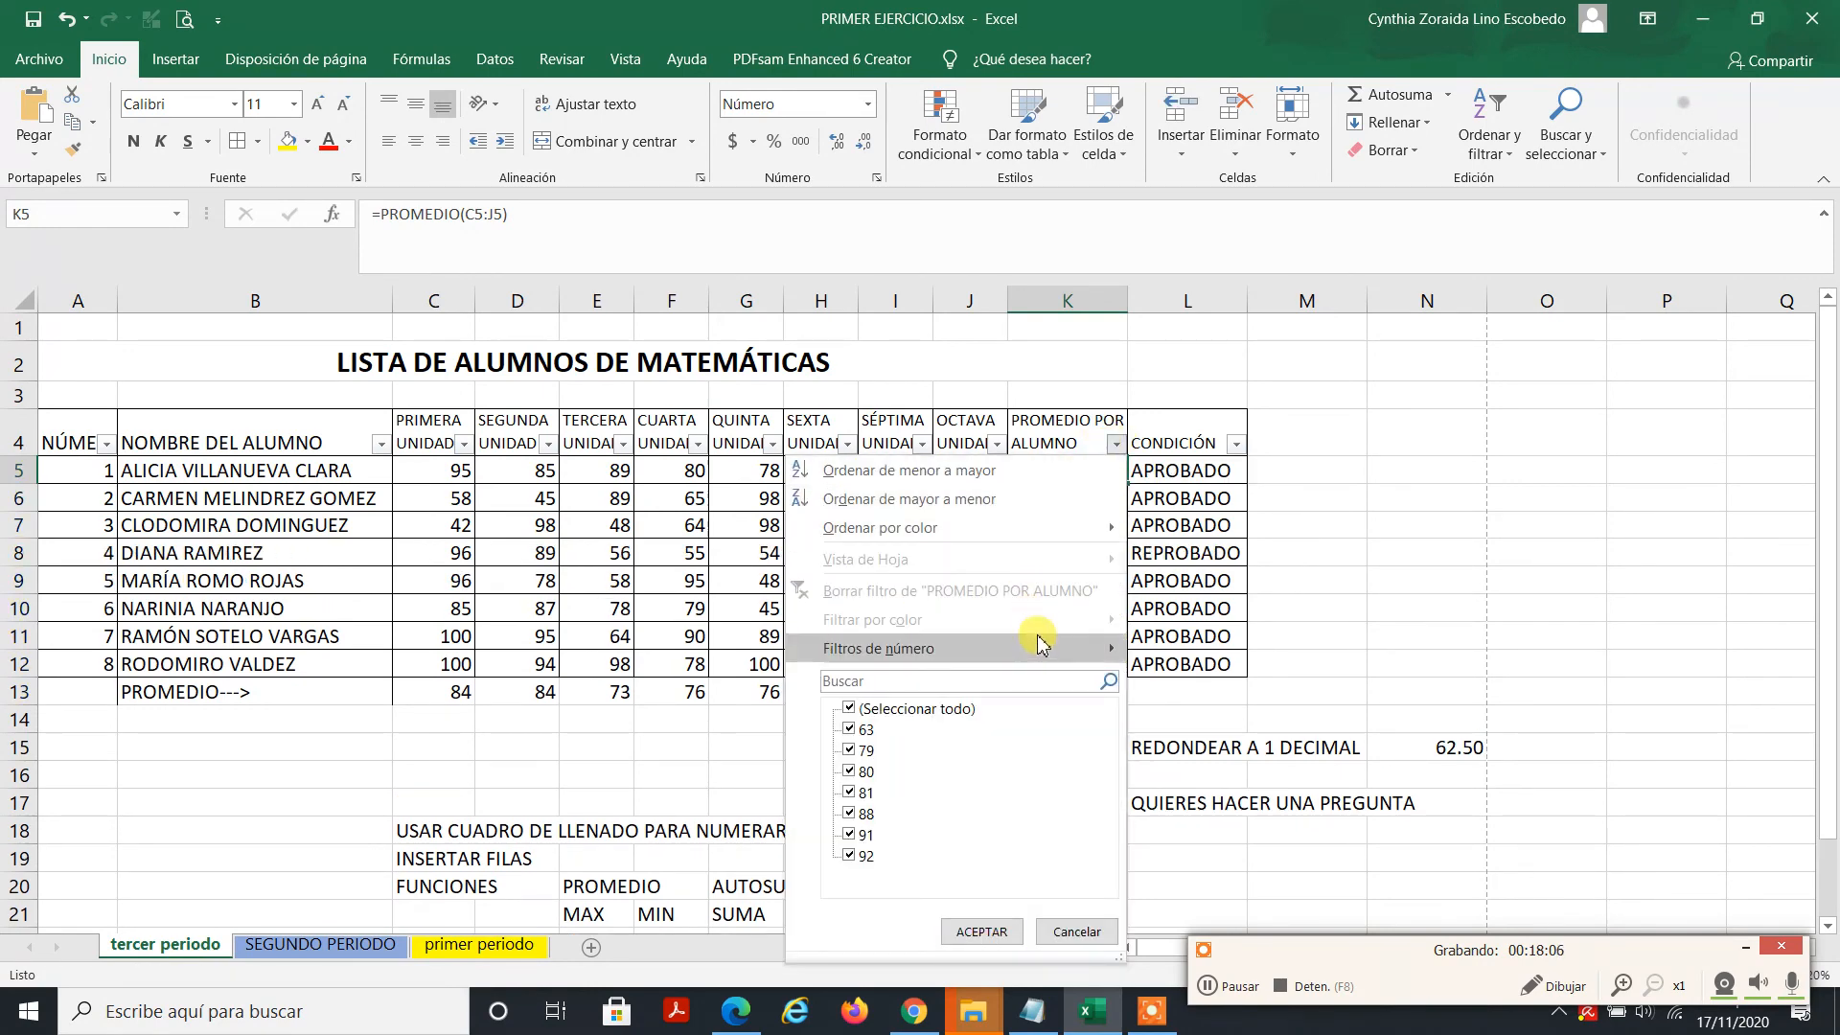
pyautogui.moveTo(1040, 645)
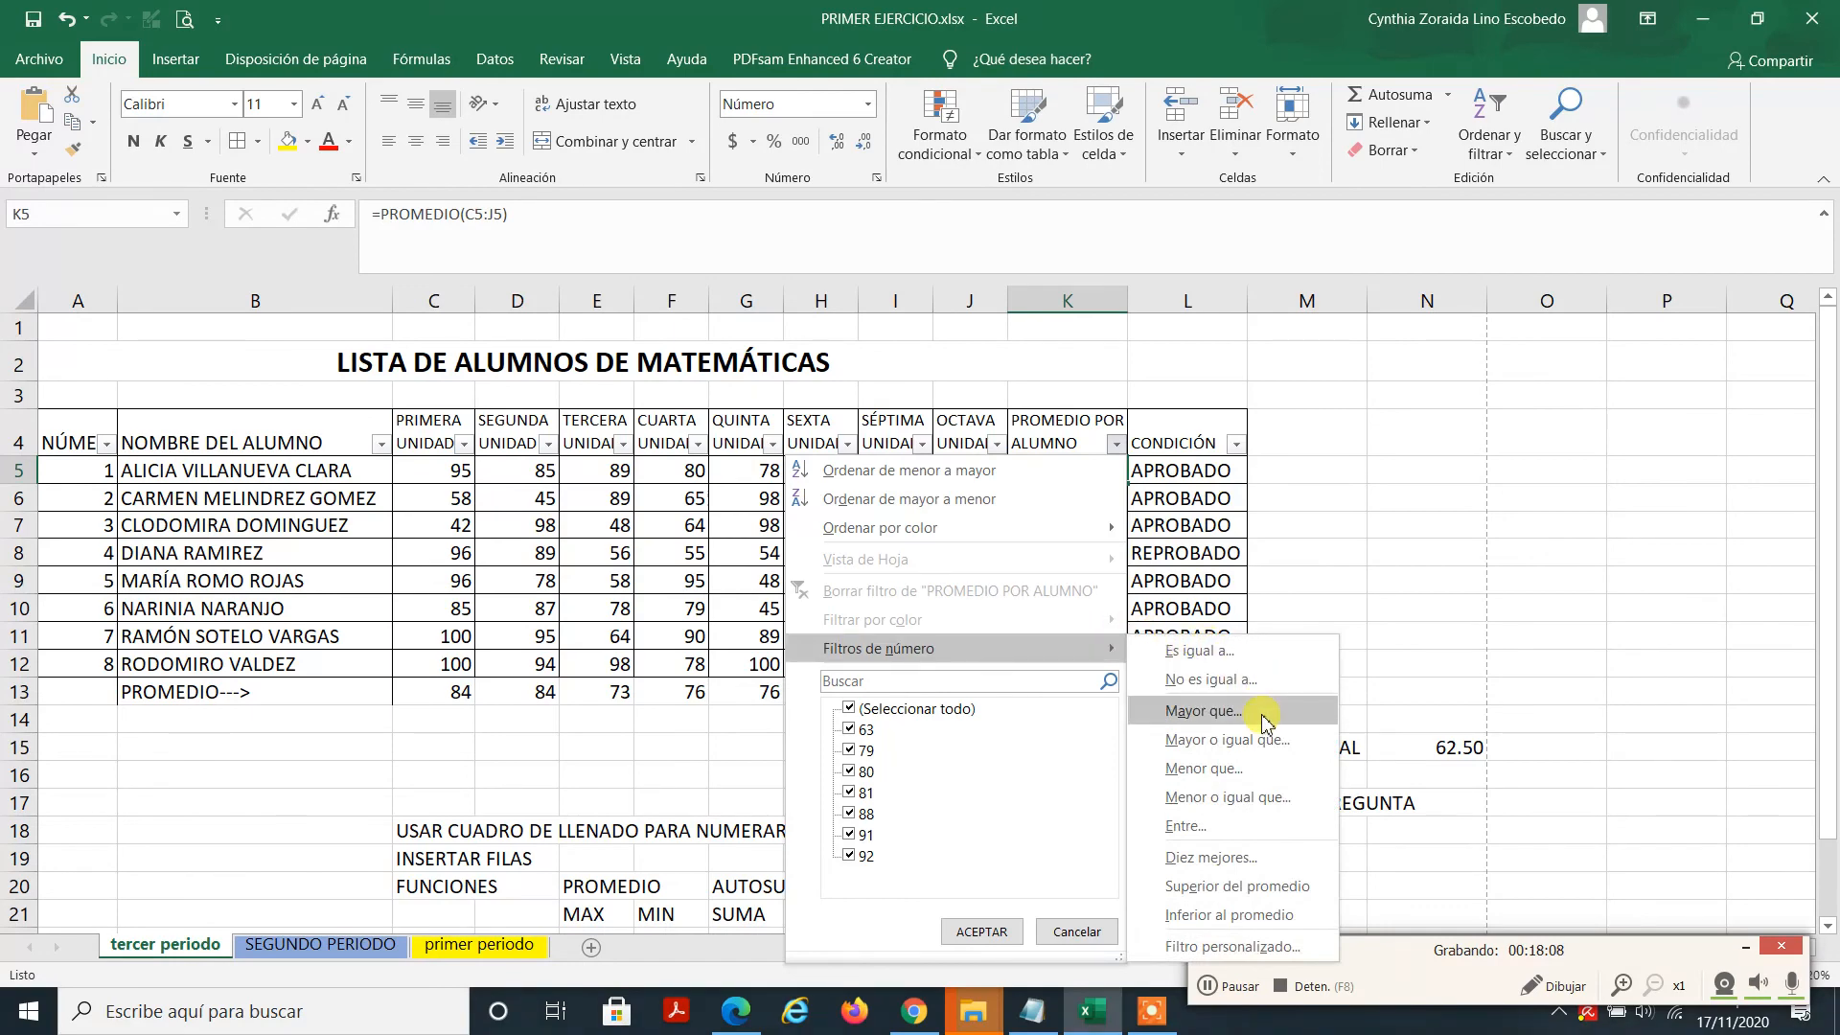
pyautogui.click(1205, 769)
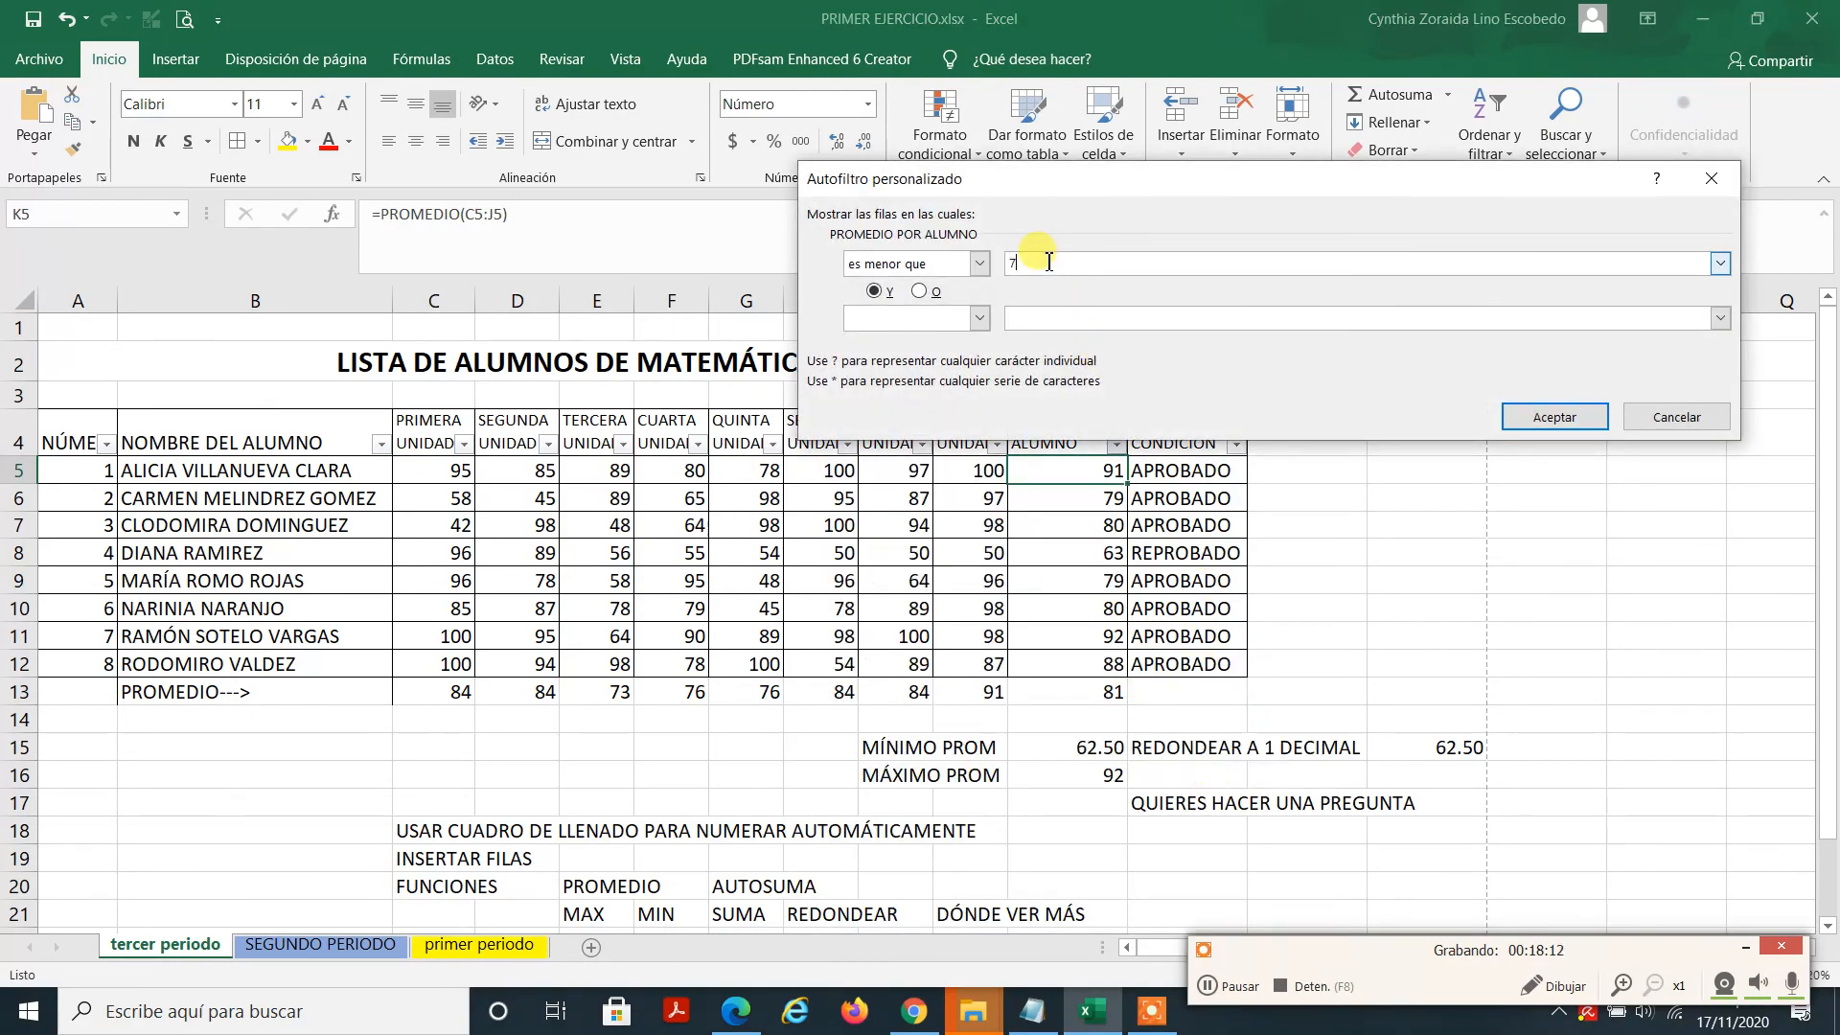
pyautogui.click(1539, 419)
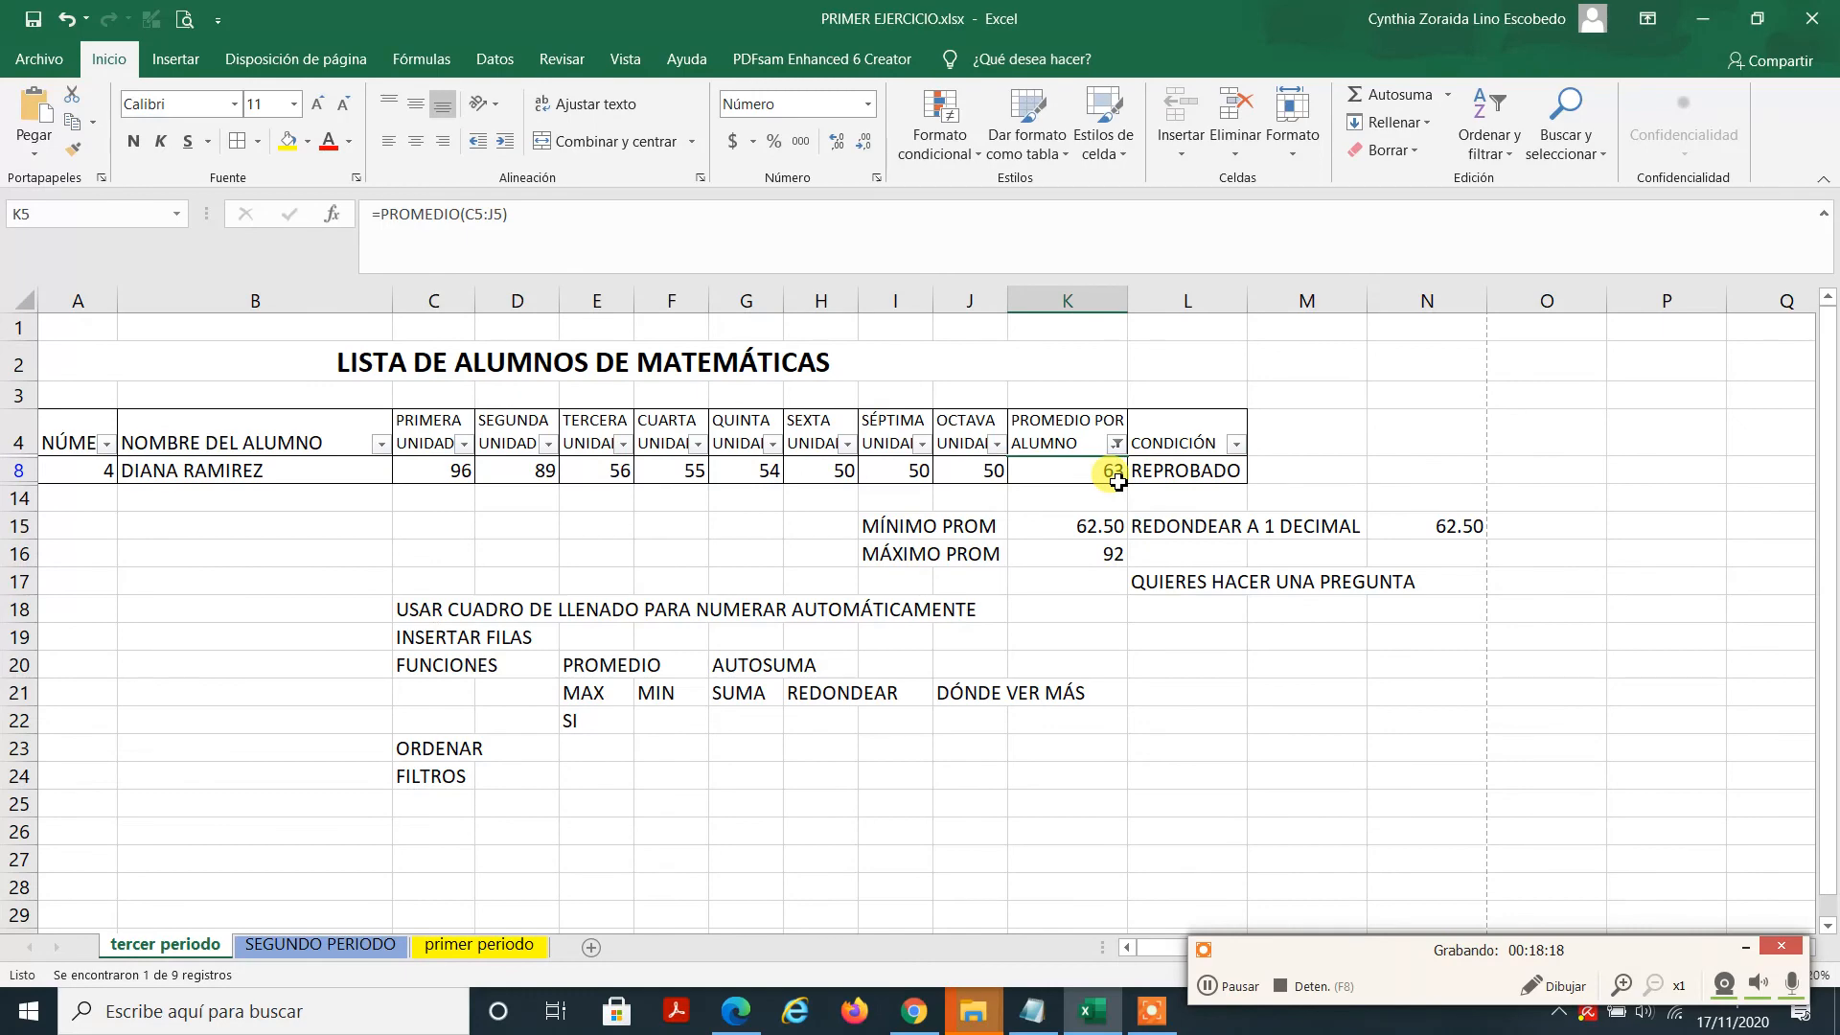
pyautogui.click(1117, 444)
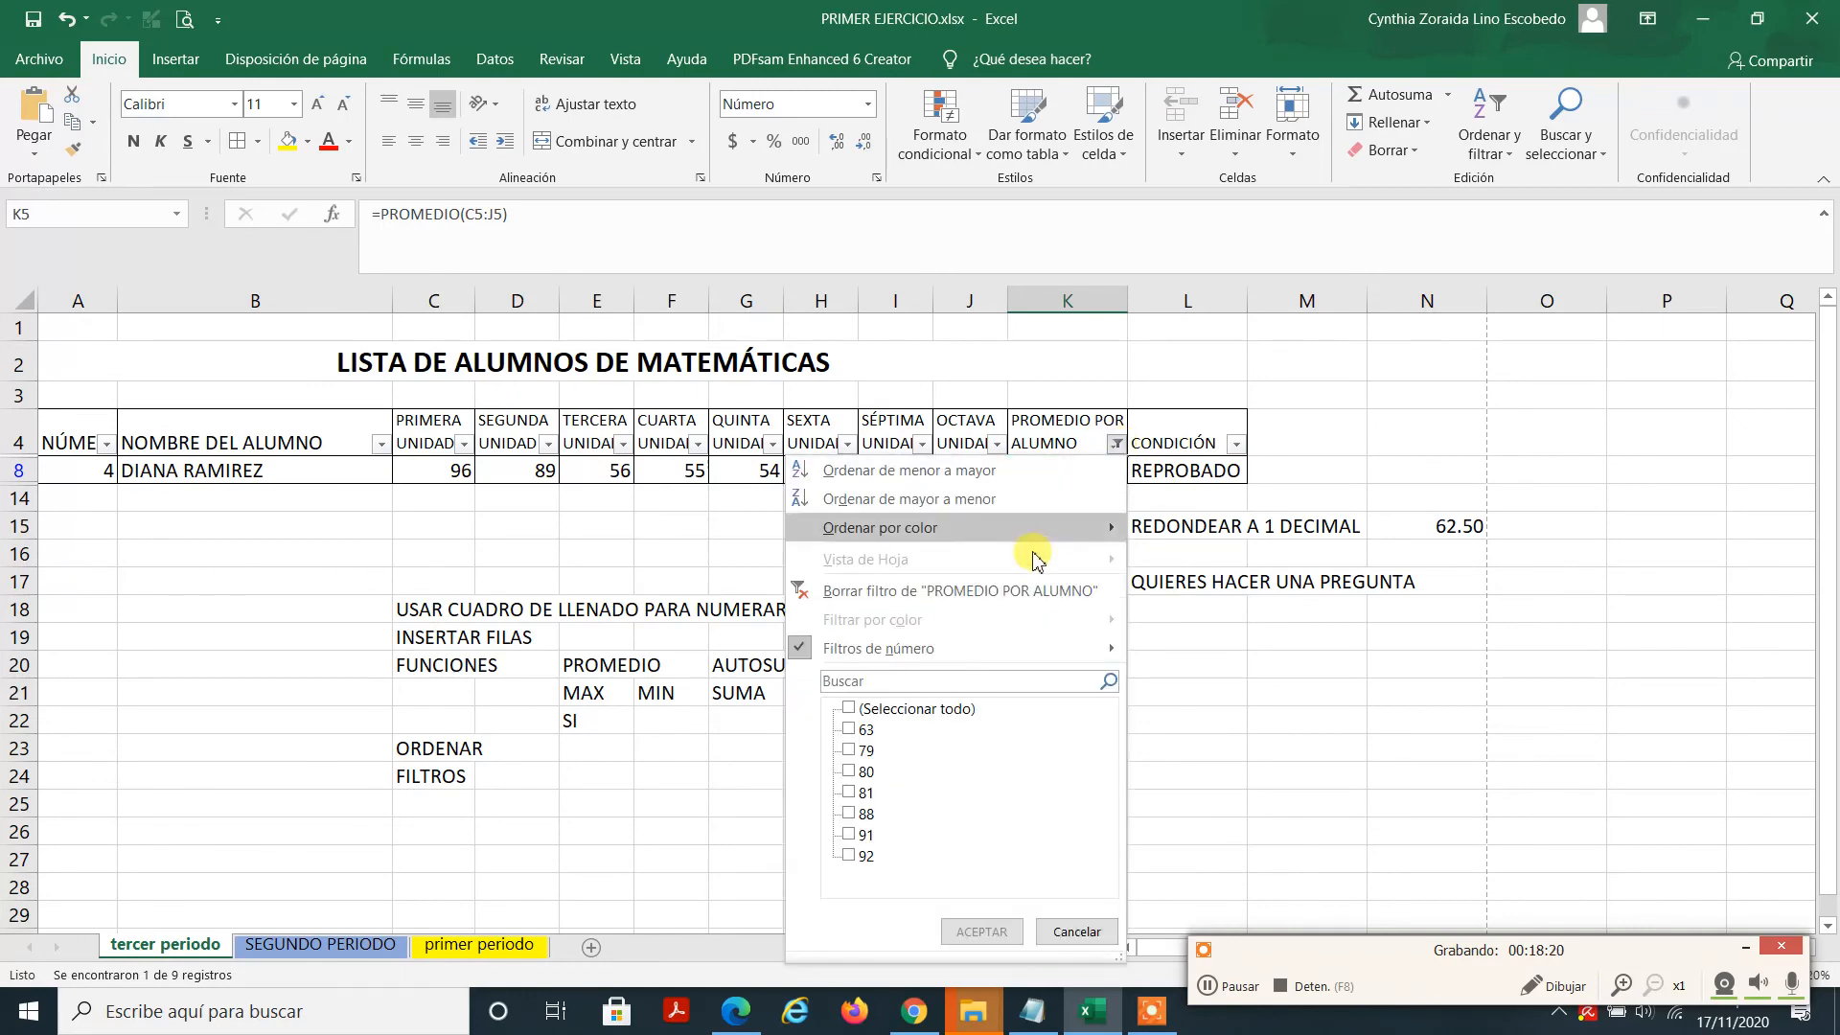
pyautogui.click(996, 593)
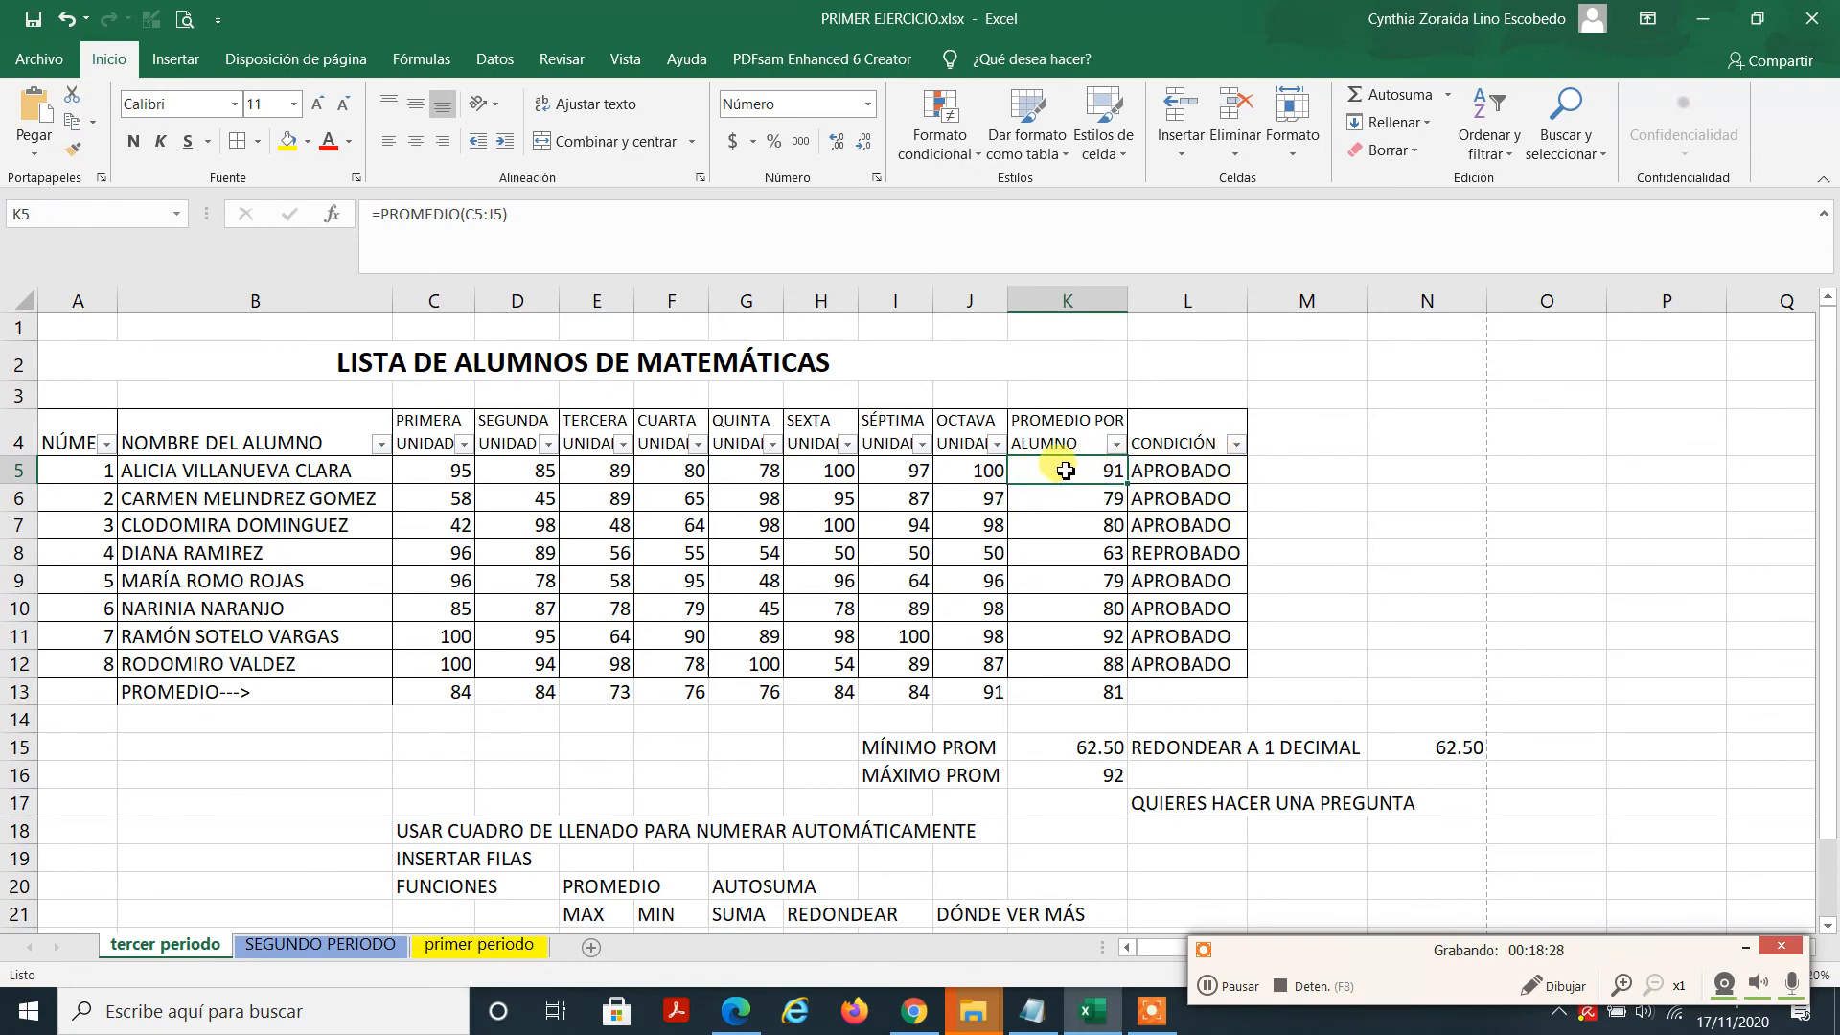
# Step: Filter the CONDICIÓN column to show only the APROBADO rows
pyautogui.click(1237, 445)
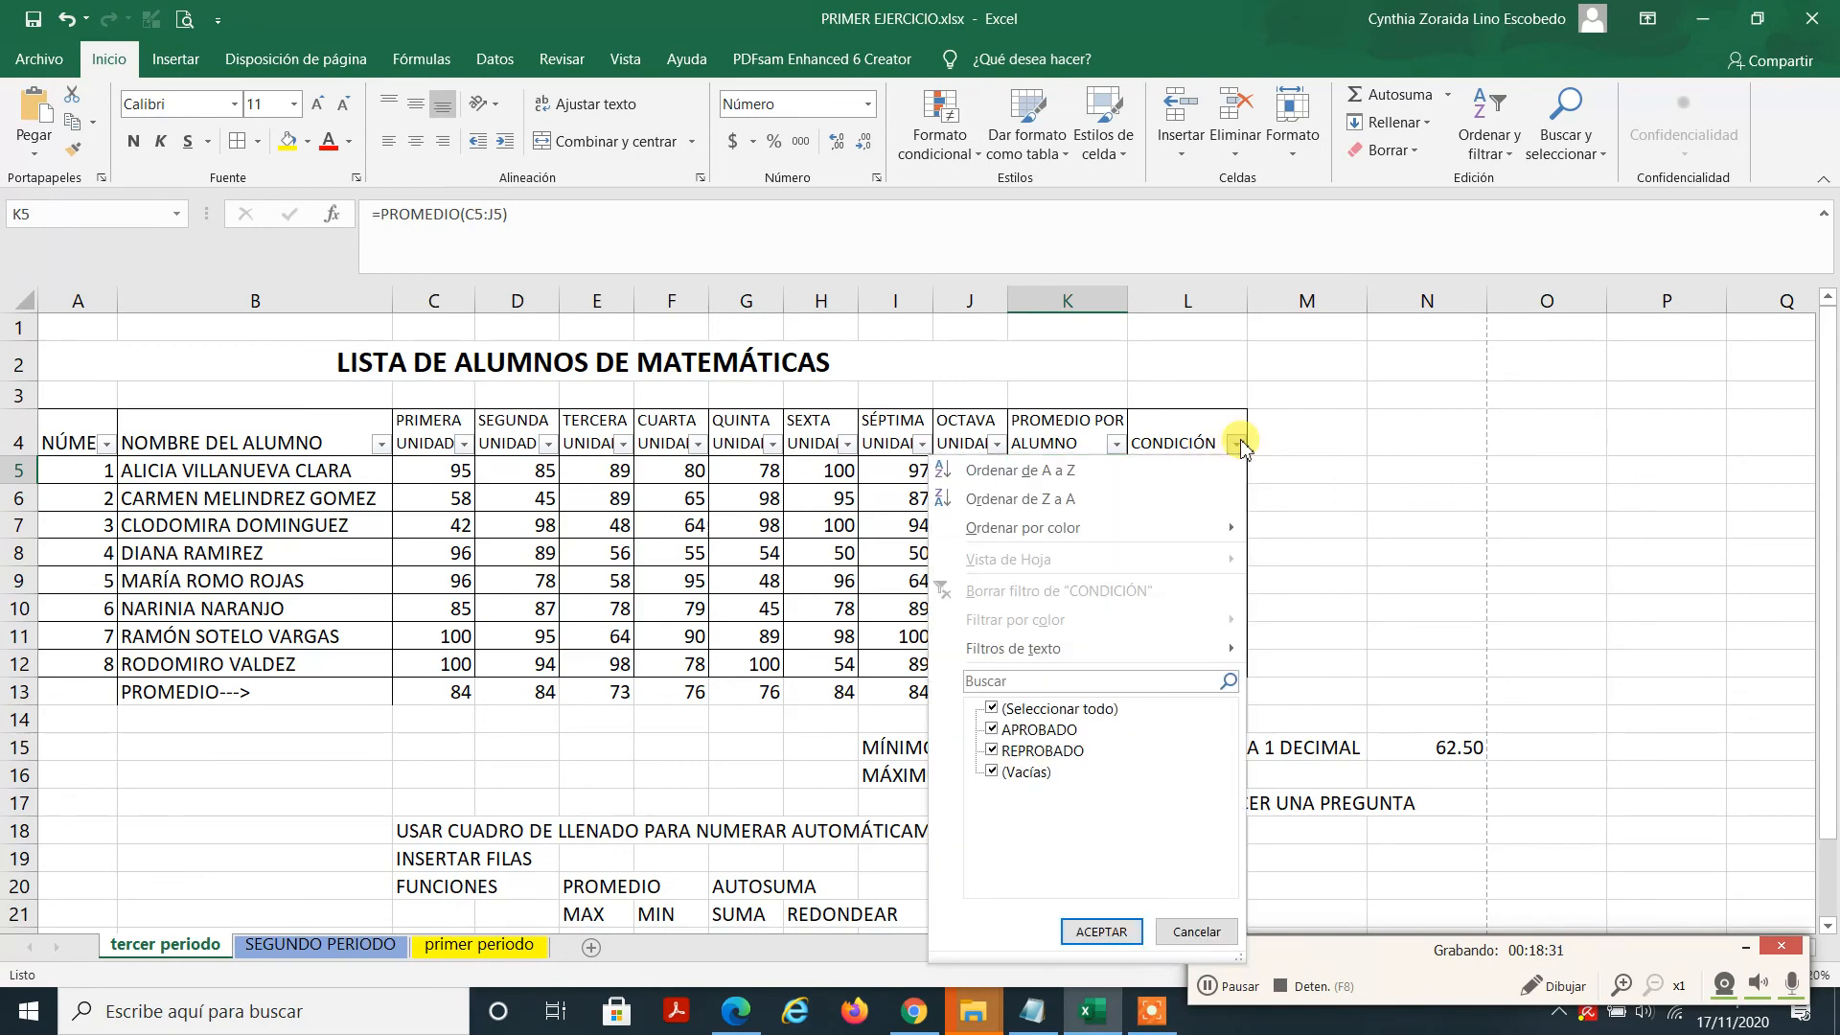
pyautogui.click(1023, 714)
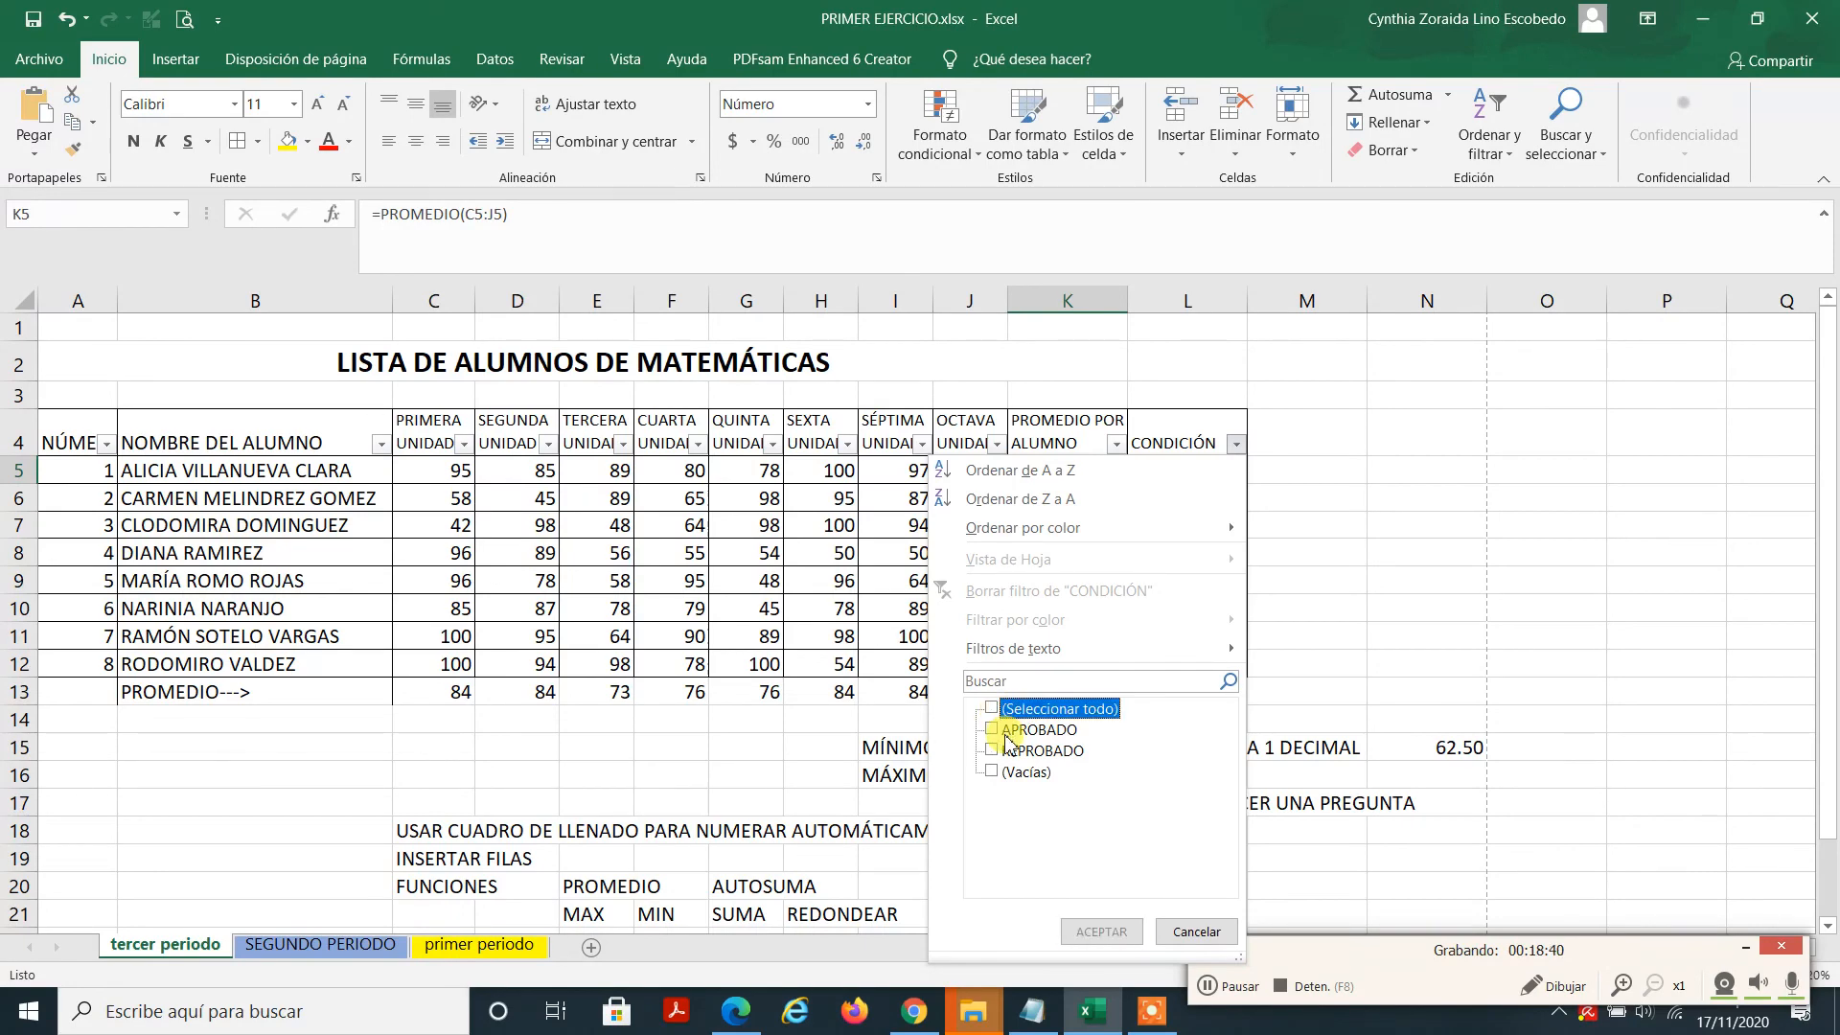
pyautogui.click(993, 731)
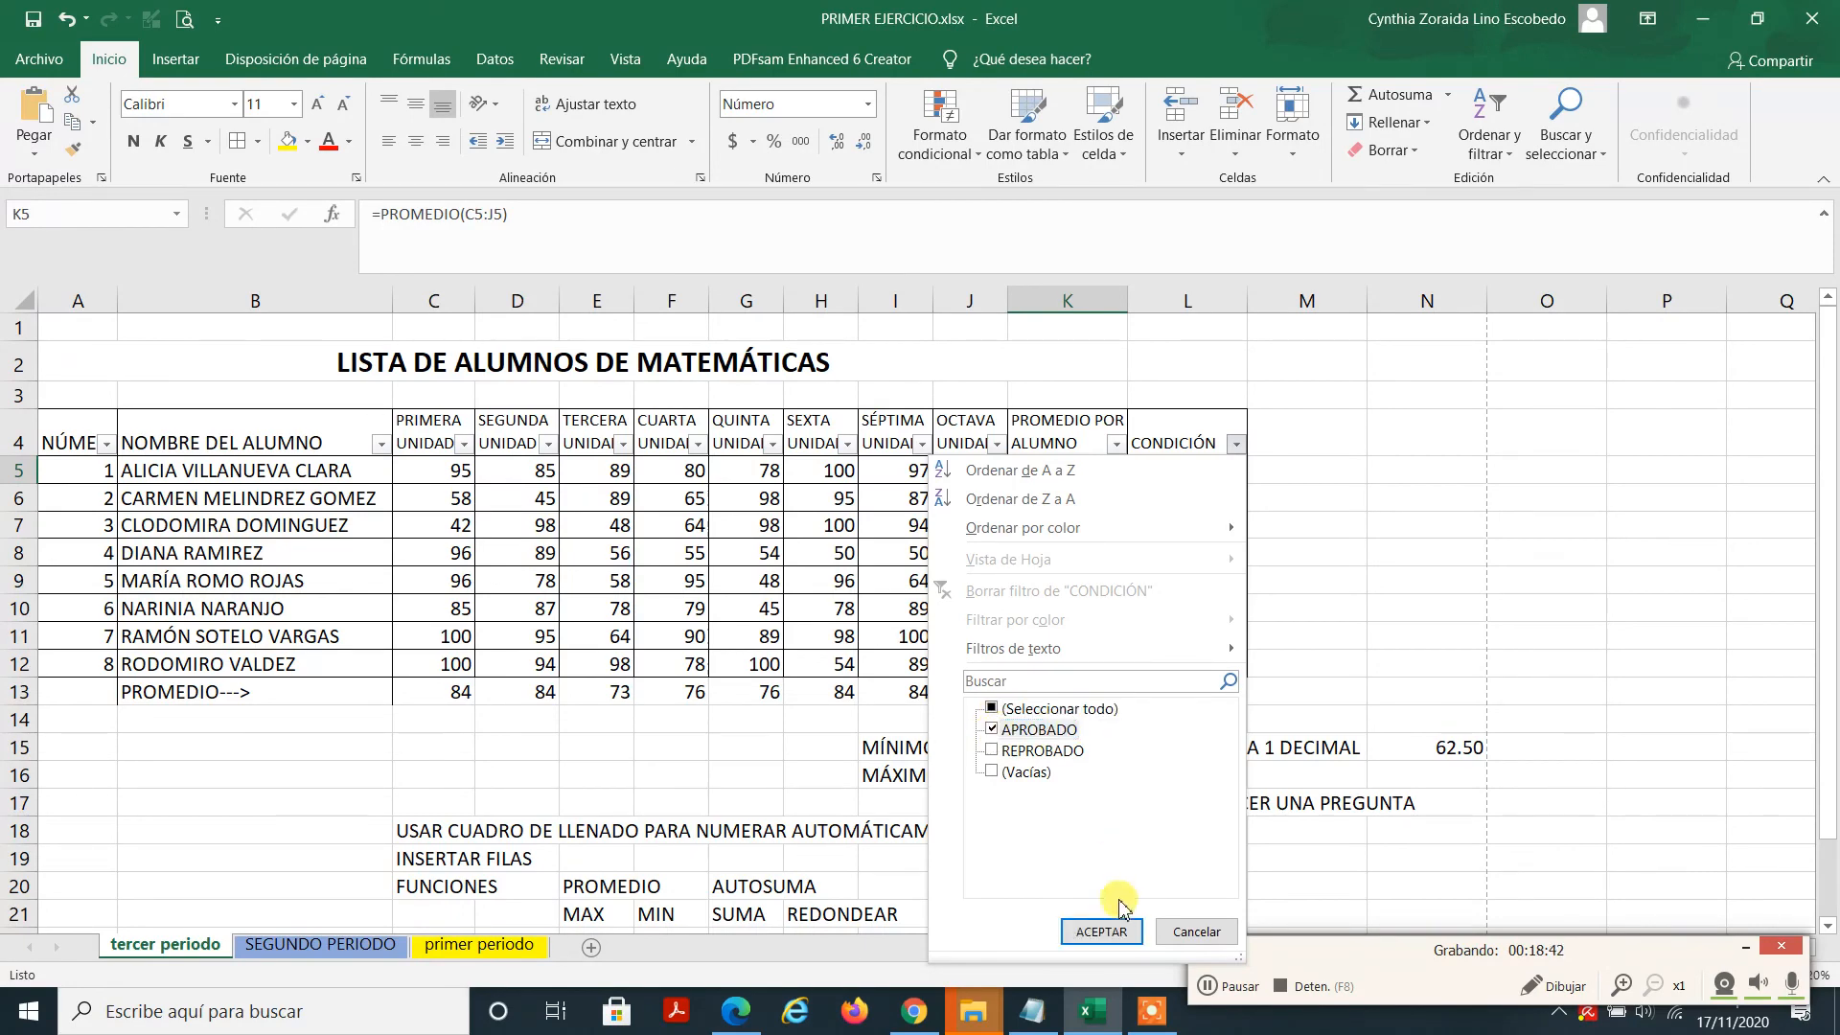
pyautogui.click(1100, 934)
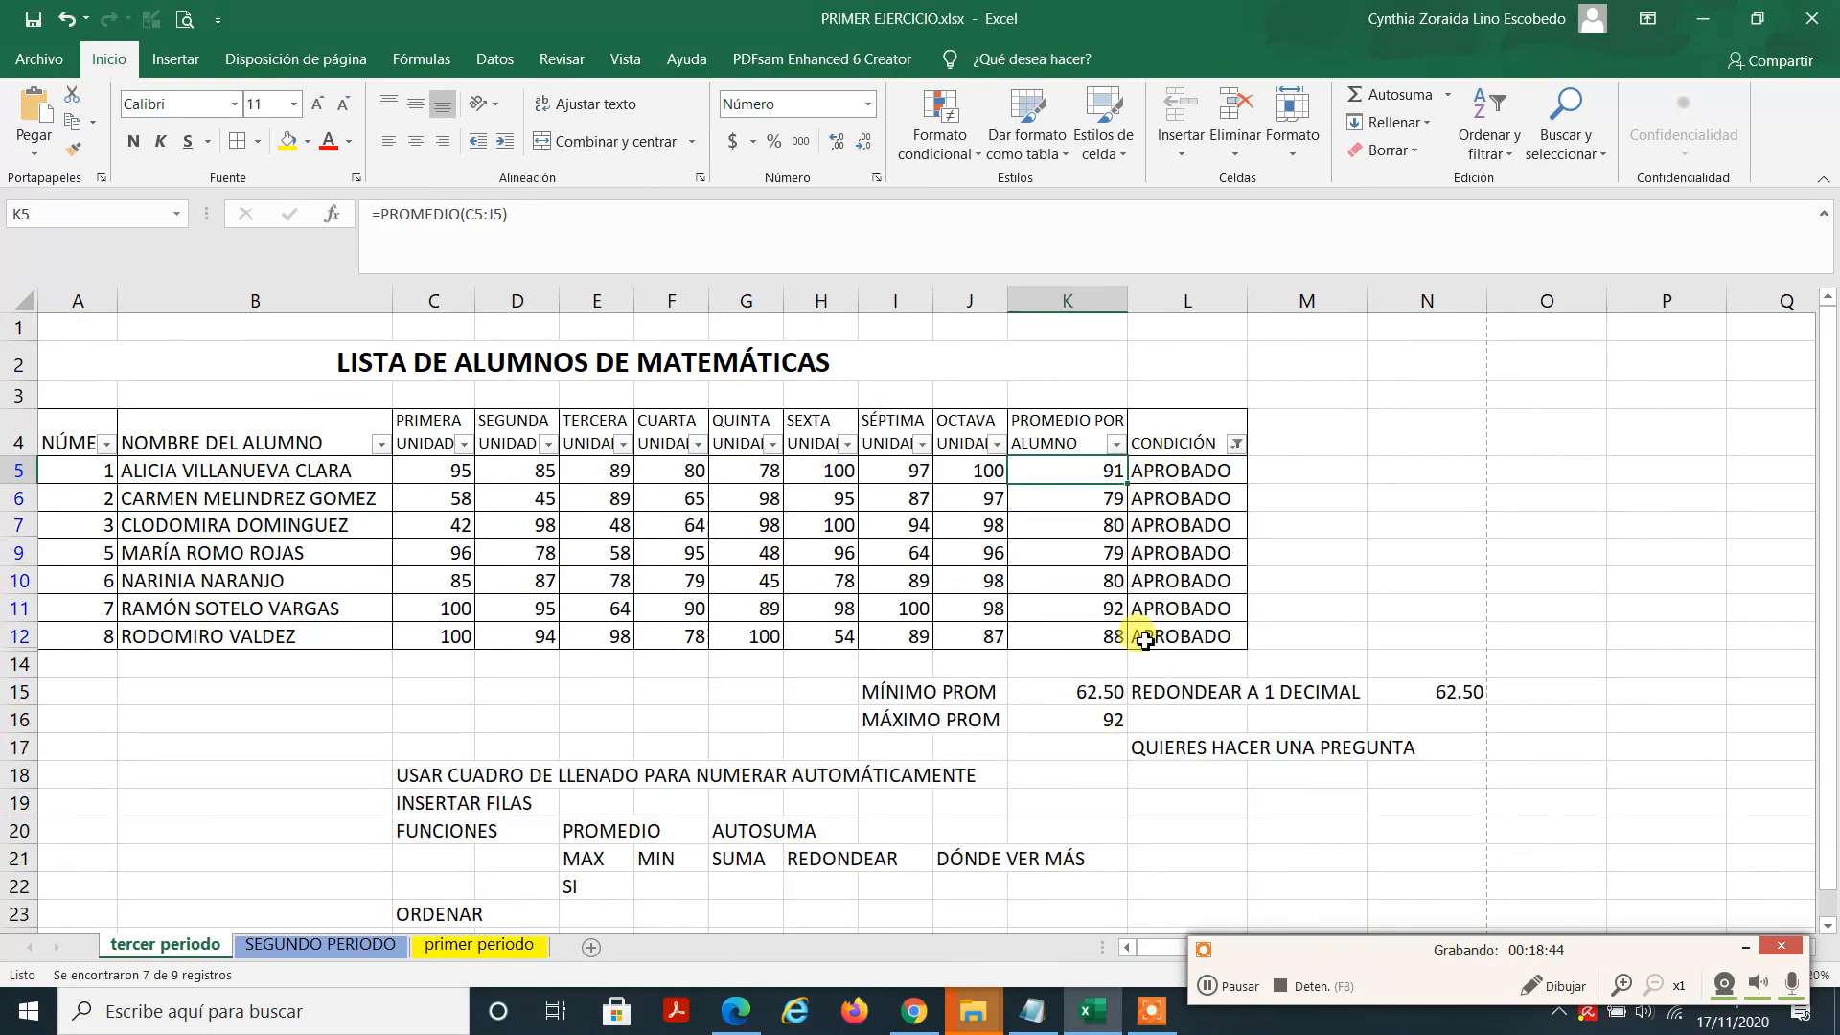
# Step: Reselect all values in the CONDICIÓN column filter so every student row is shown
pyautogui.click(1242, 449)
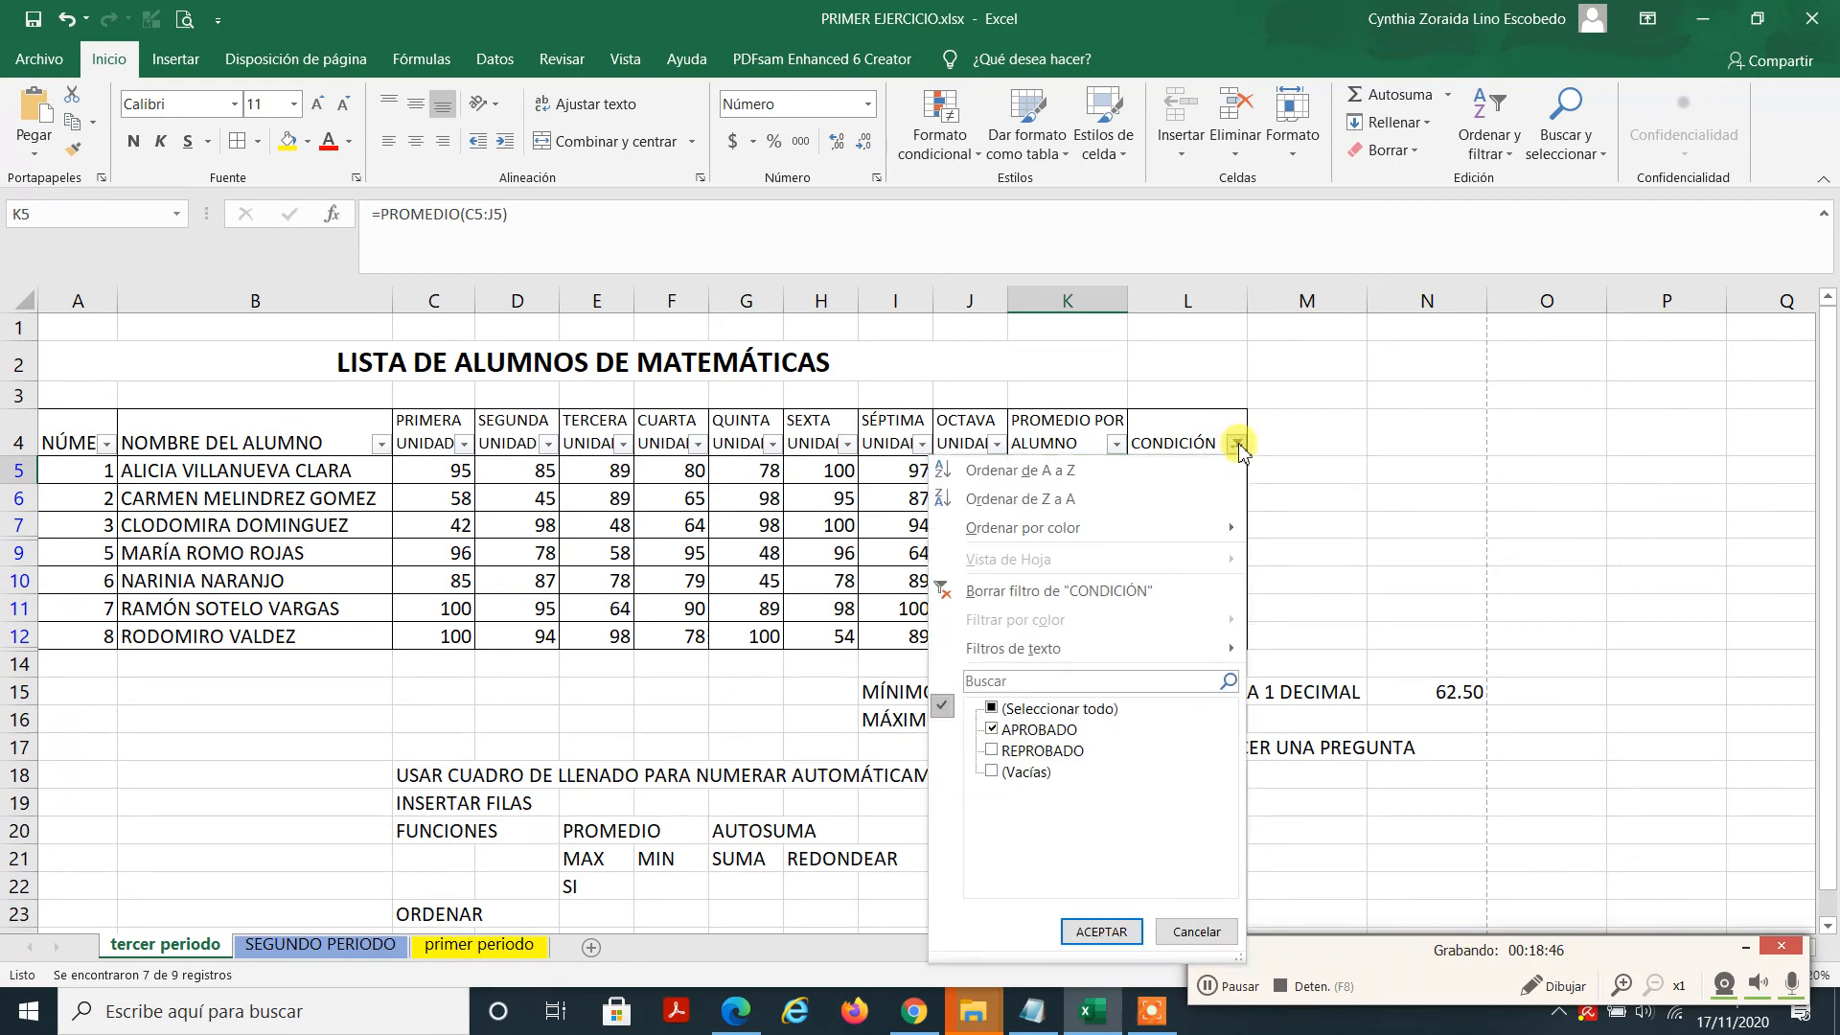
pyautogui.click(1058, 714)
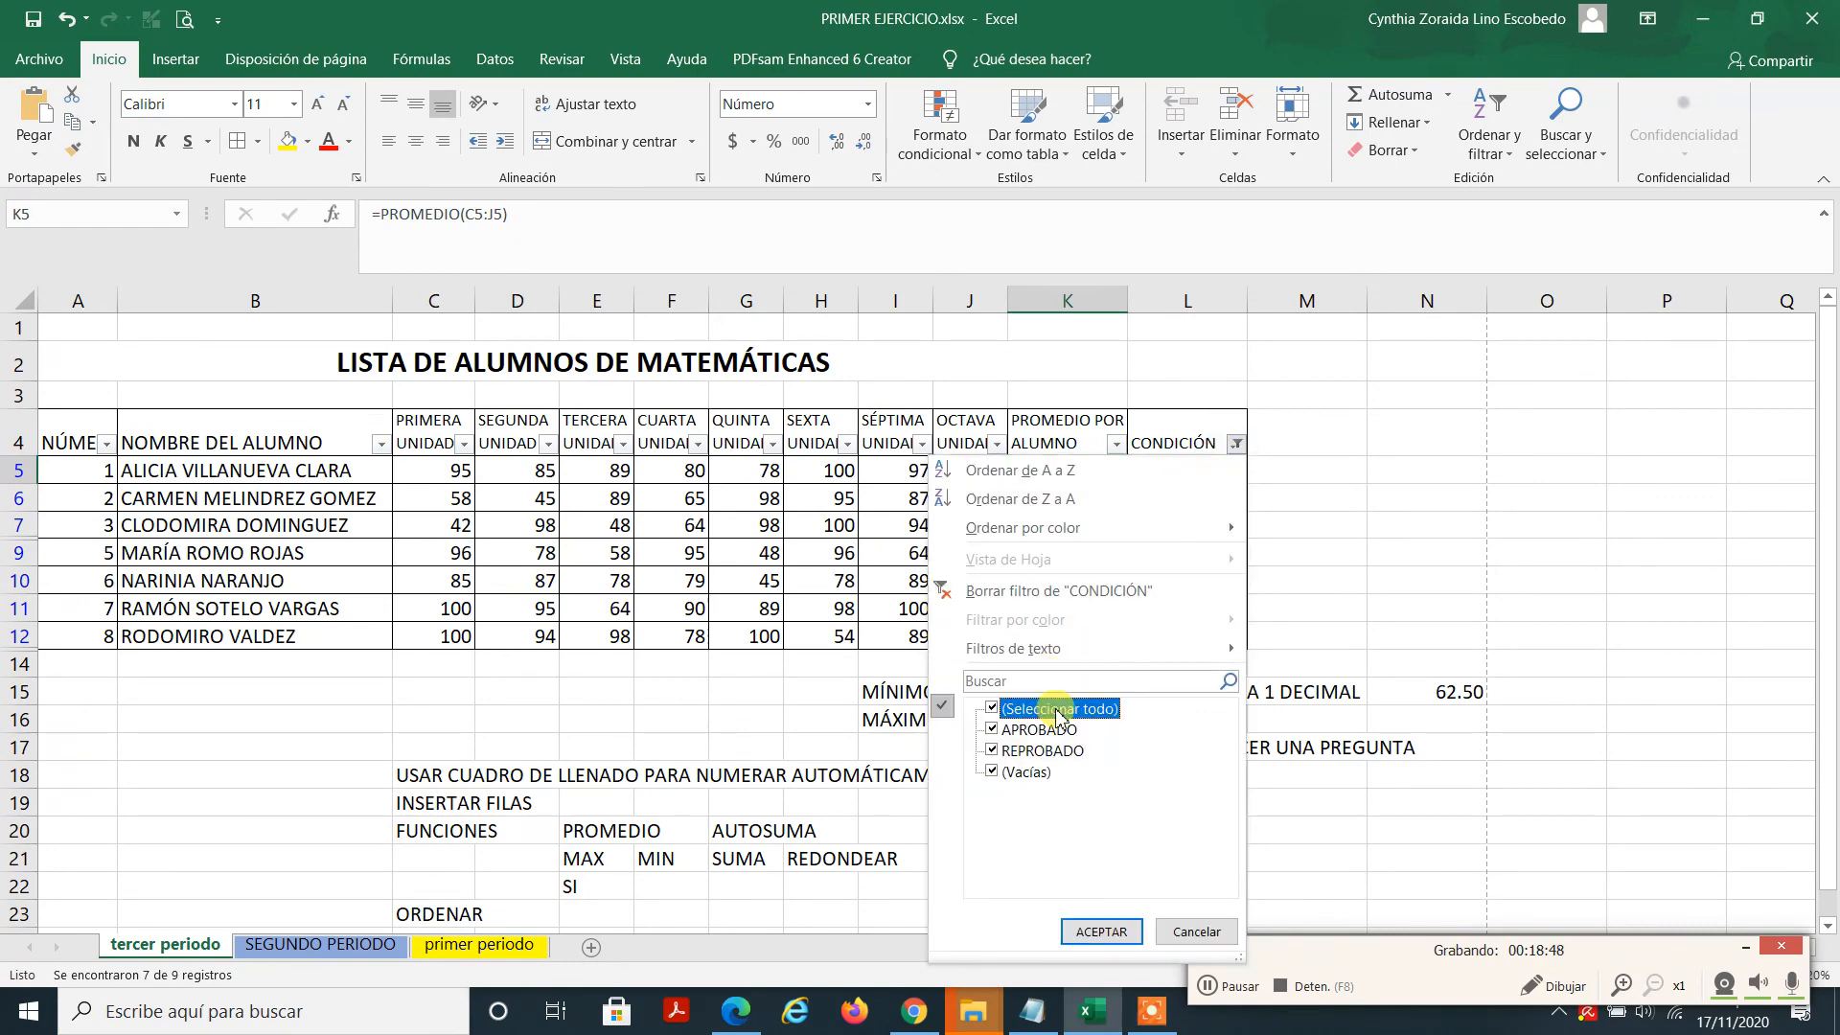
pyautogui.click(1100, 930)
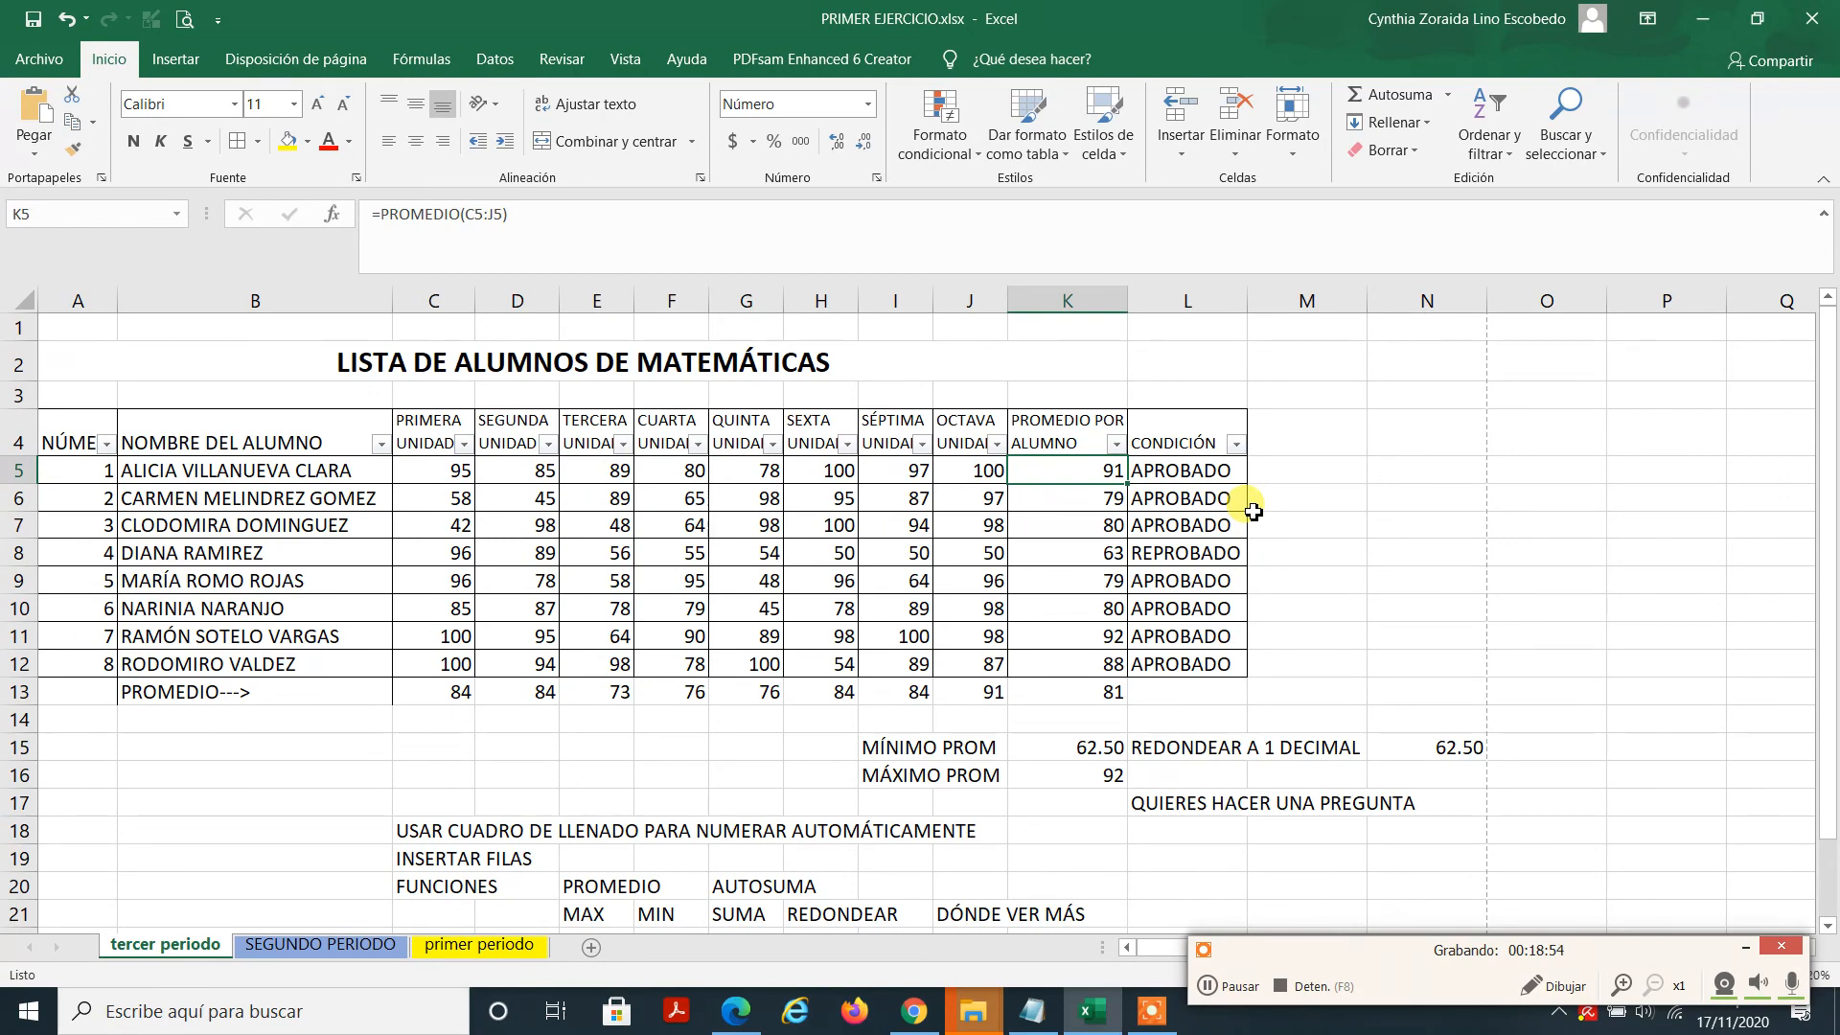
pyautogui.click(78, 664)
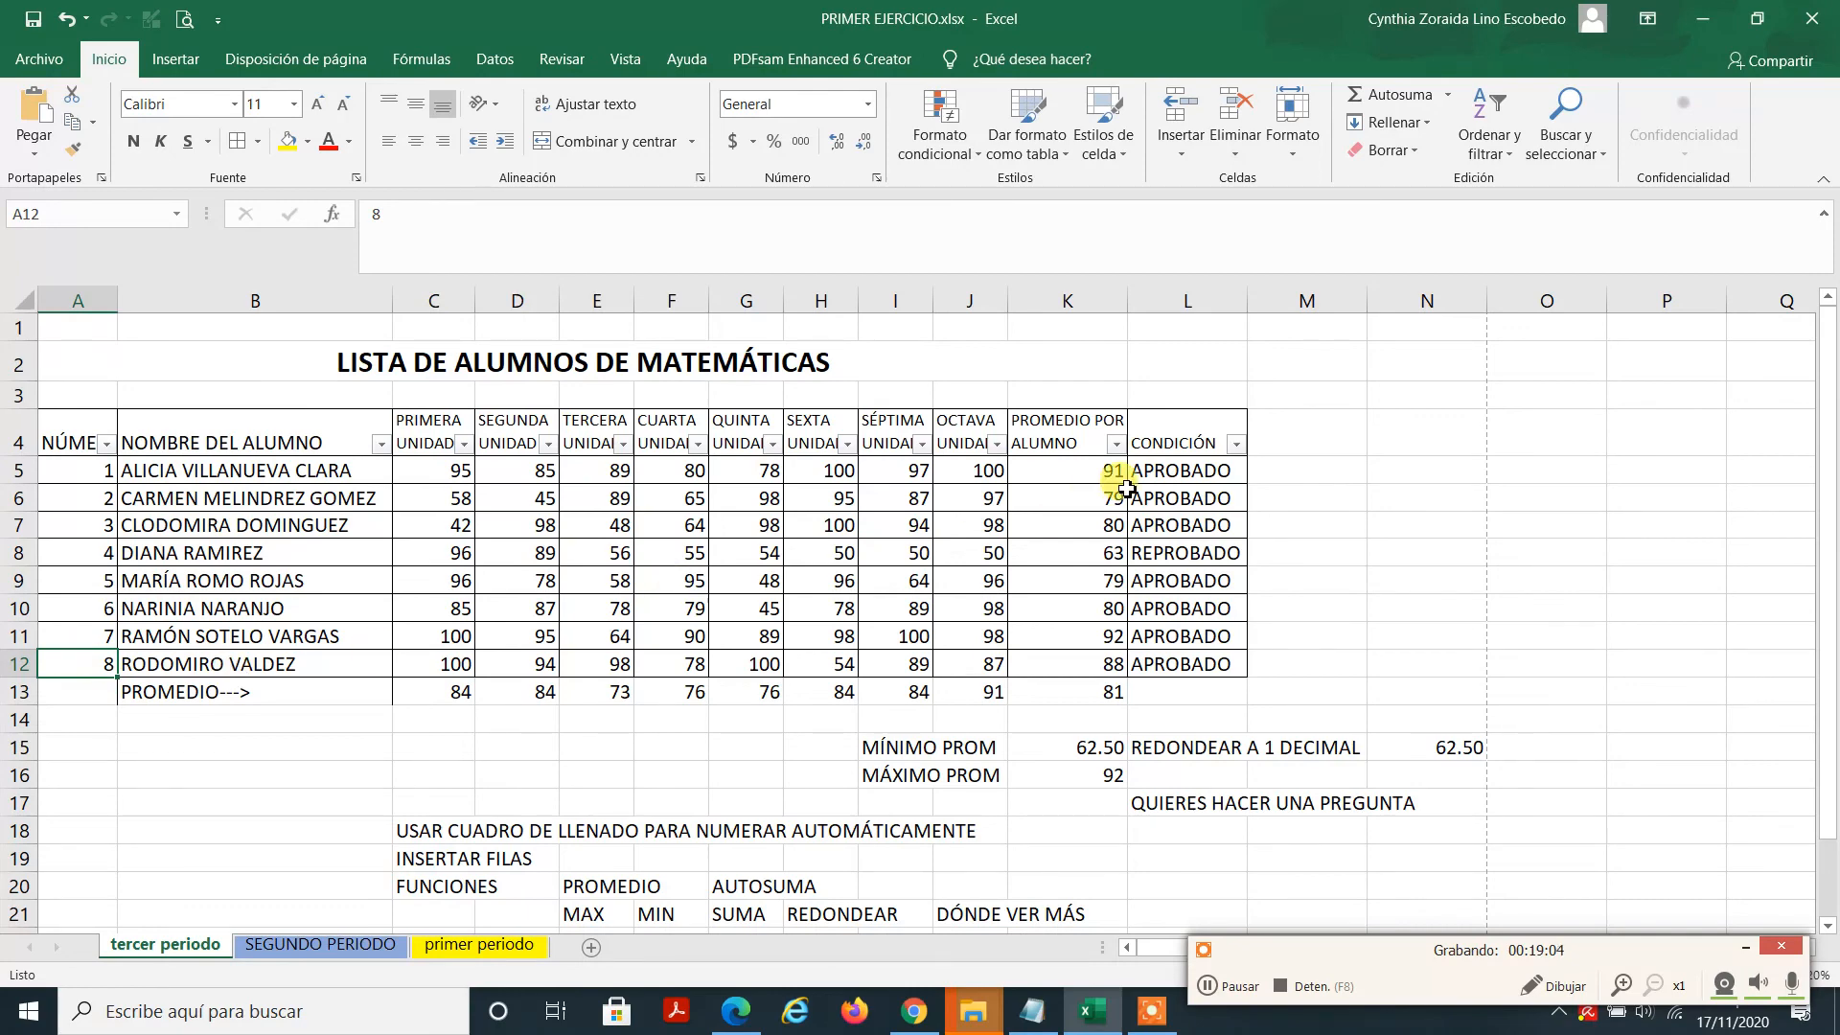
pyautogui.click(1177, 554)
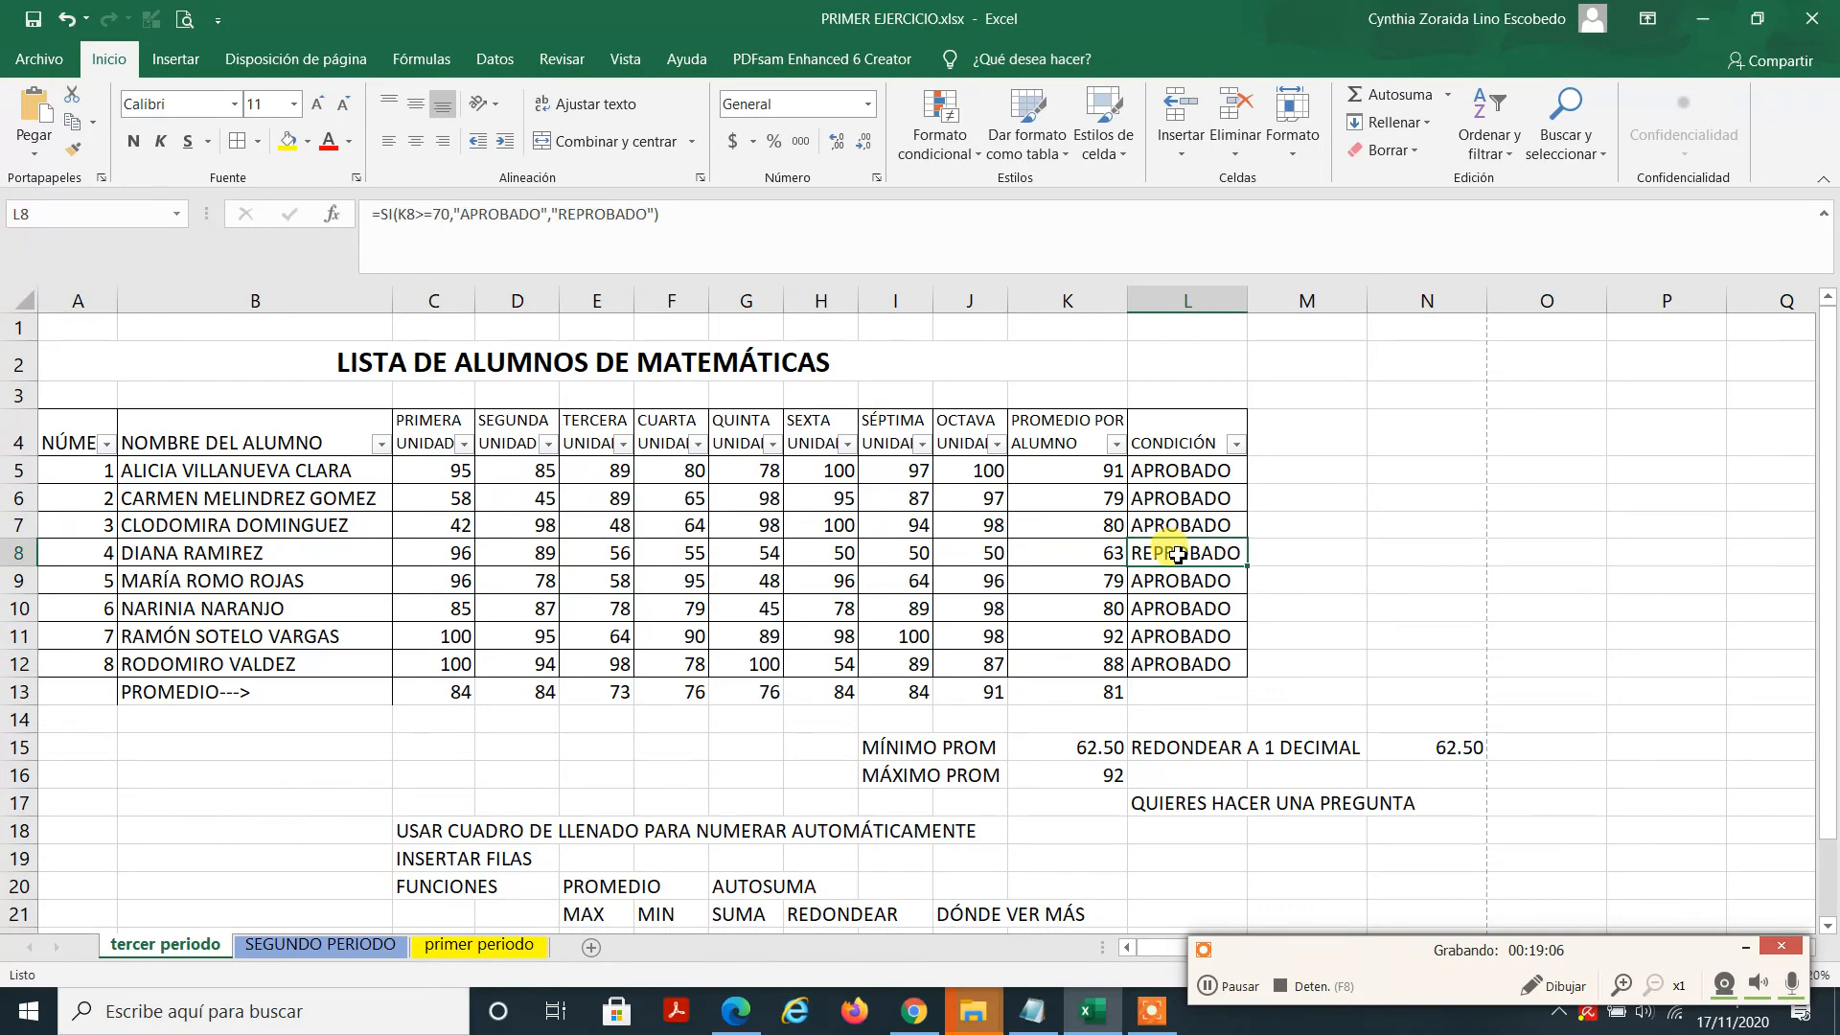
pyautogui.click(1327, 562)
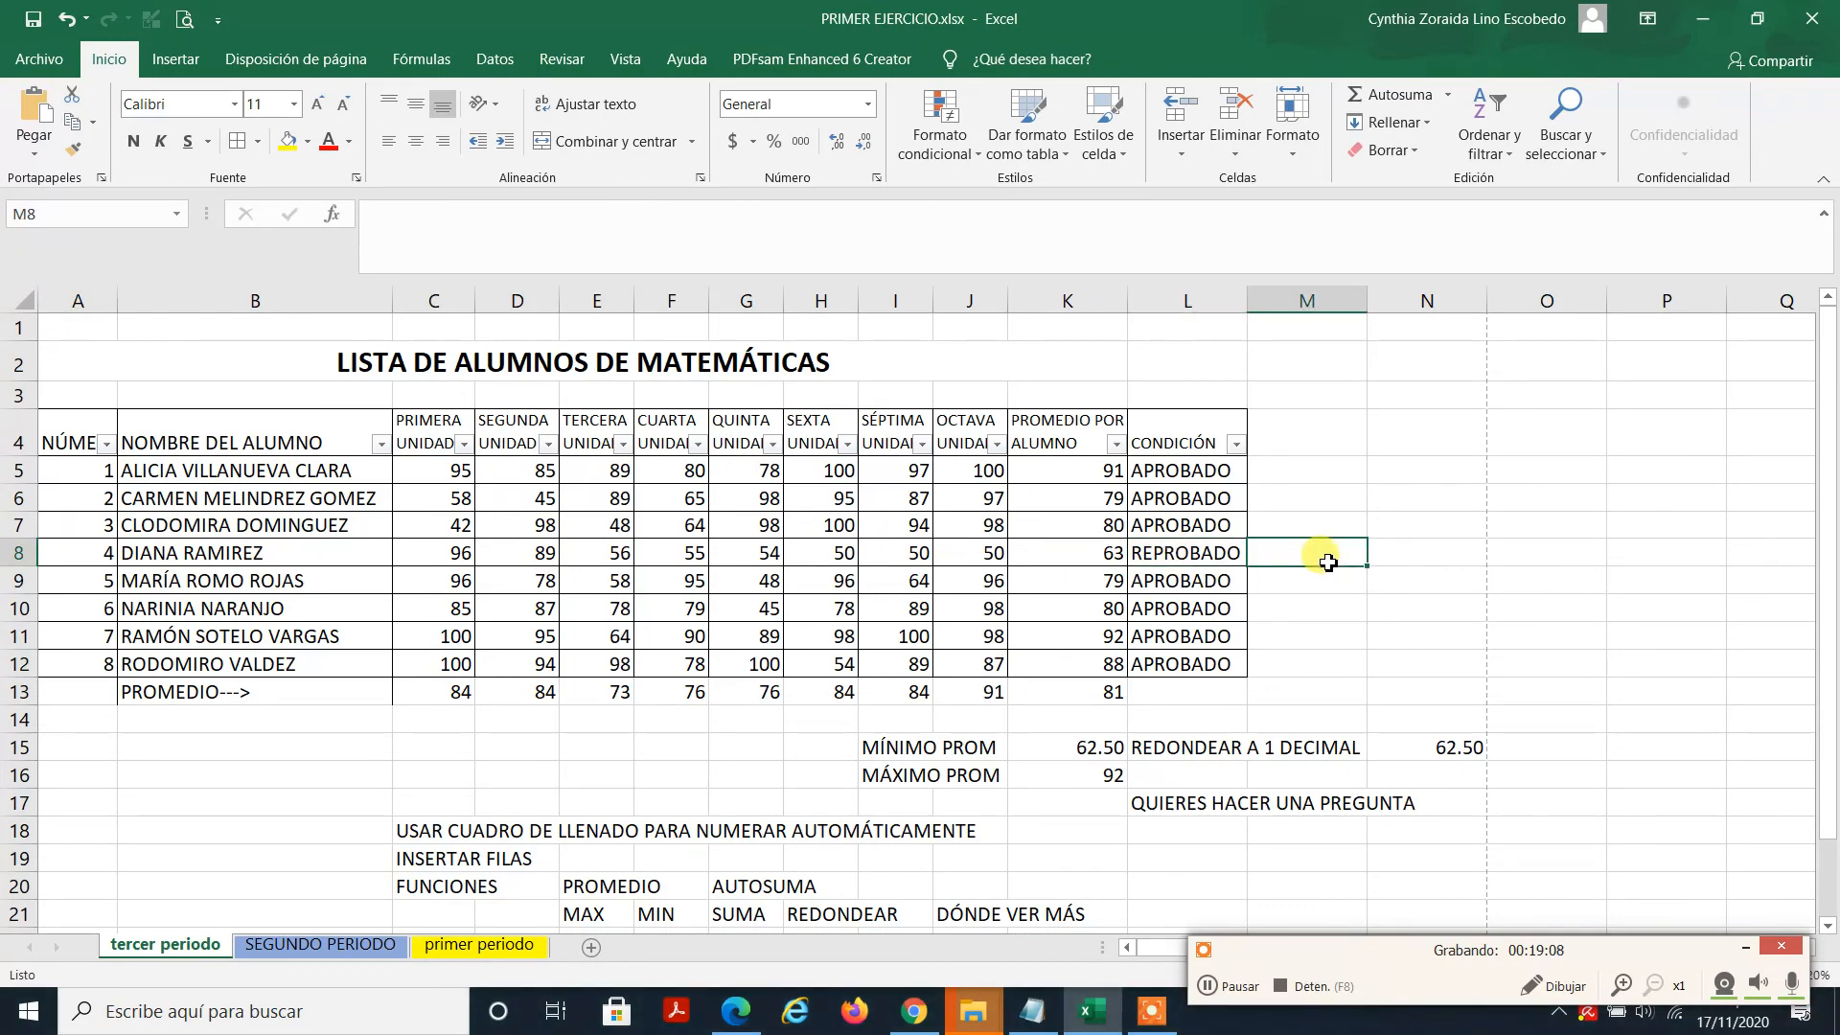
pyautogui.click(821, 657)
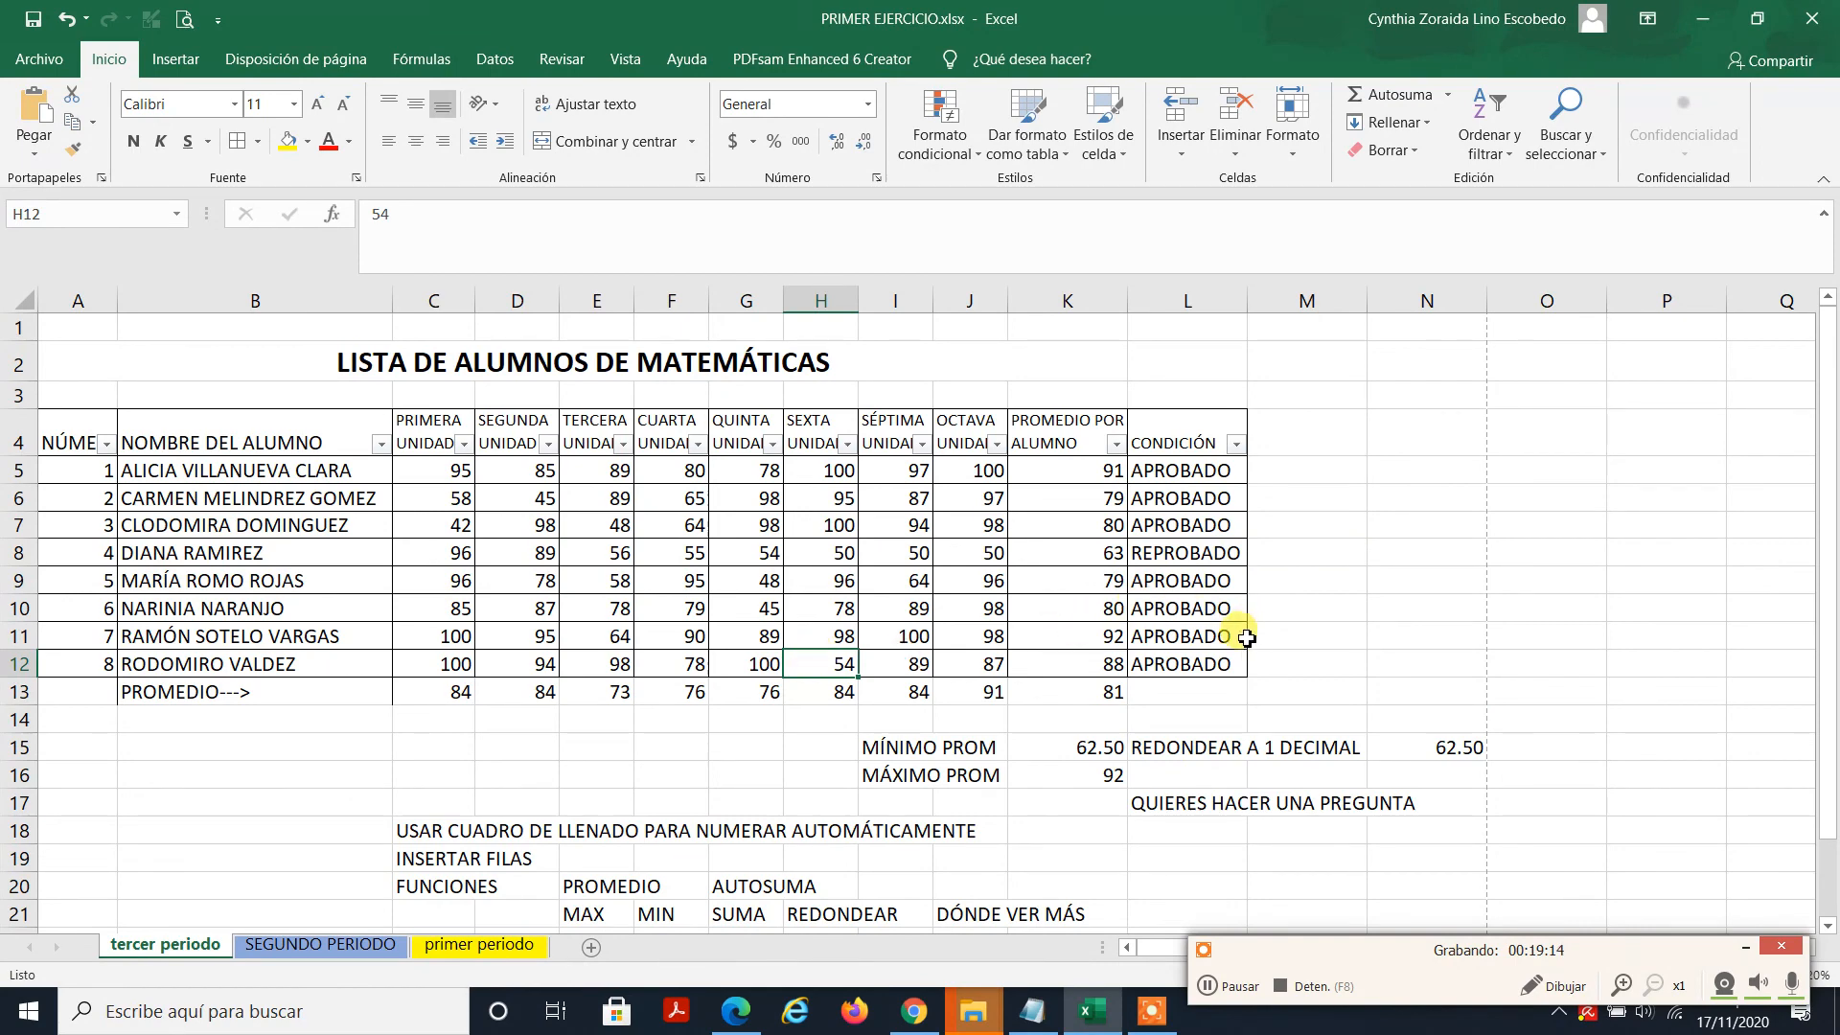
pyautogui.click(1235, 444)
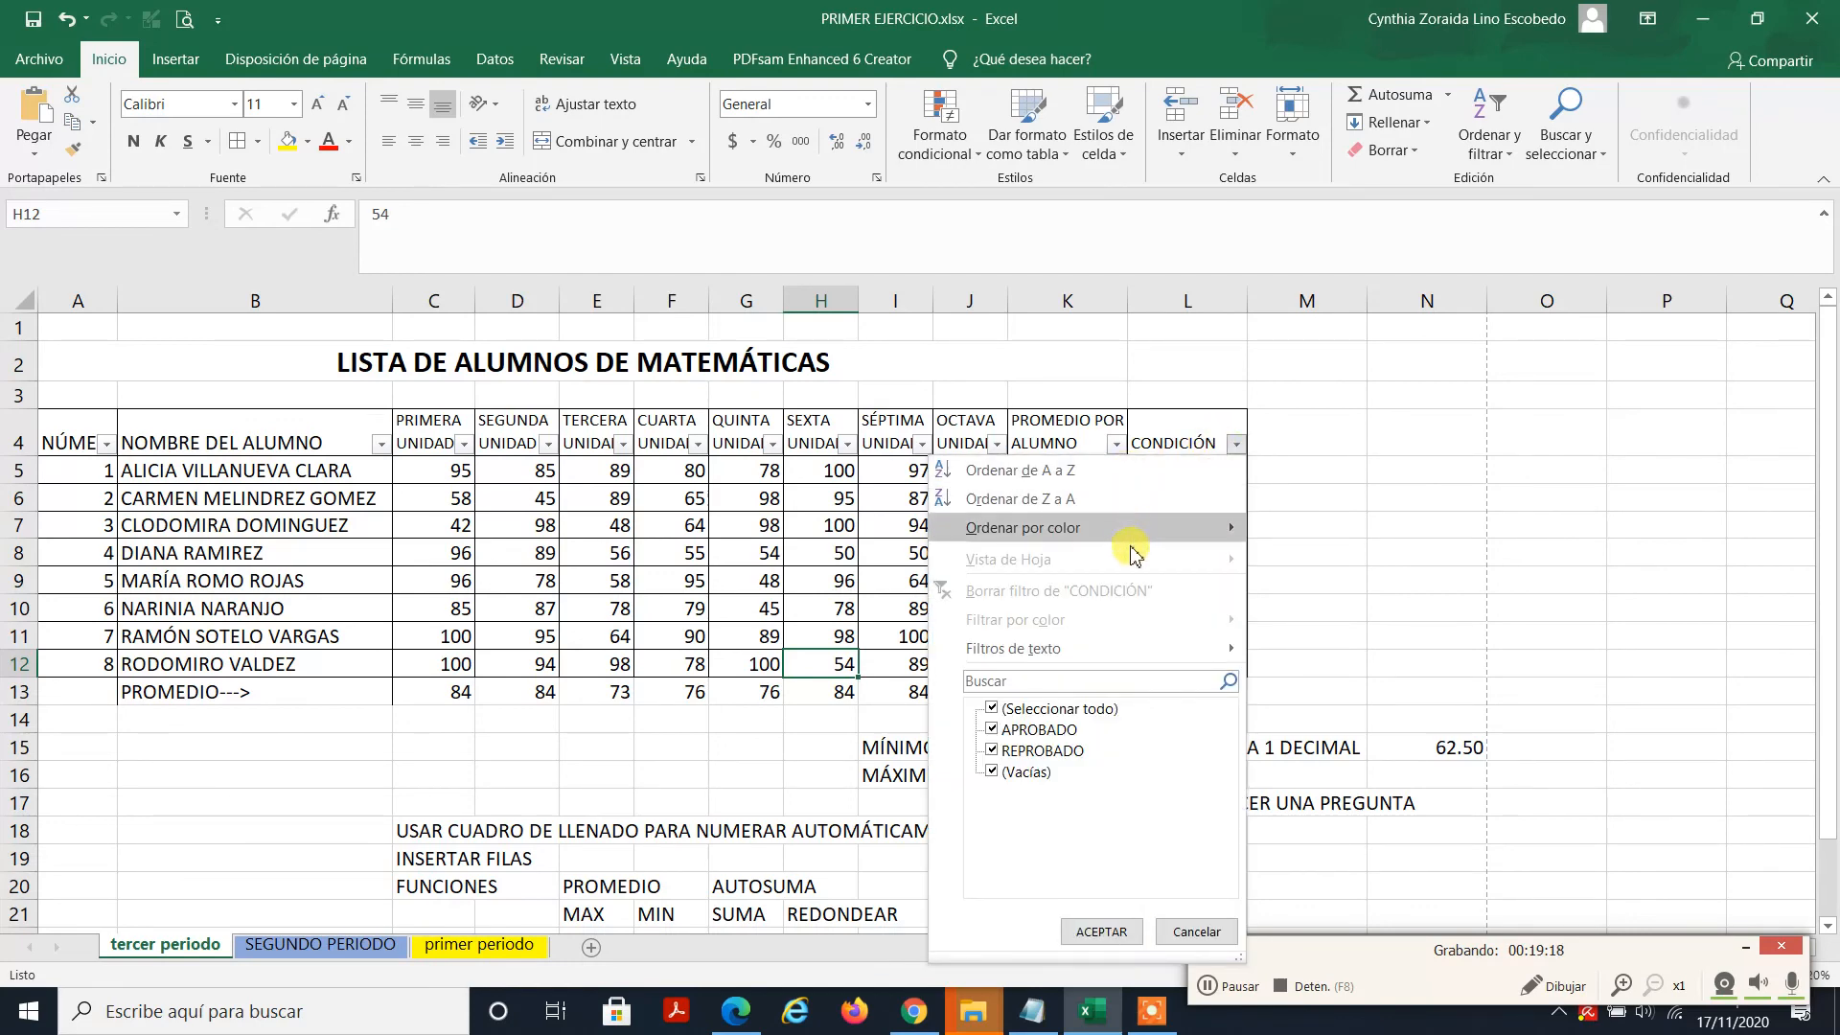
pyautogui.moveTo(1138, 652)
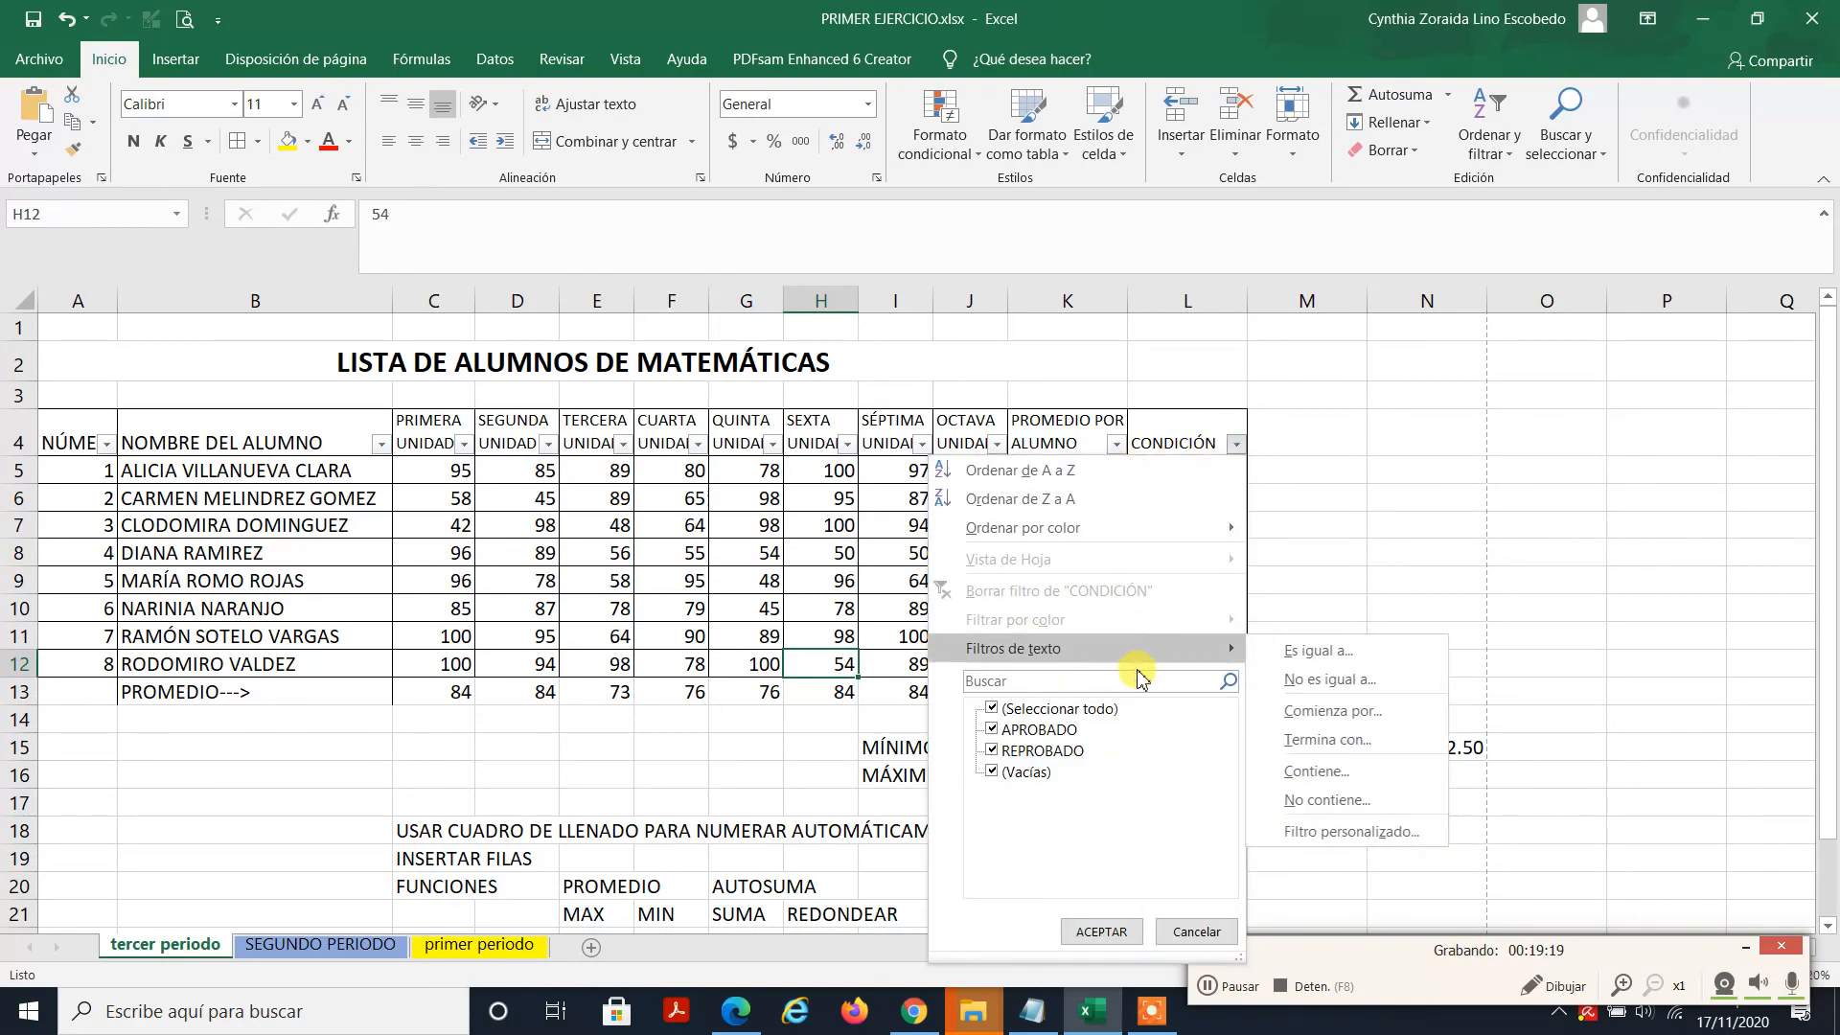
pyautogui.click(1320, 551)
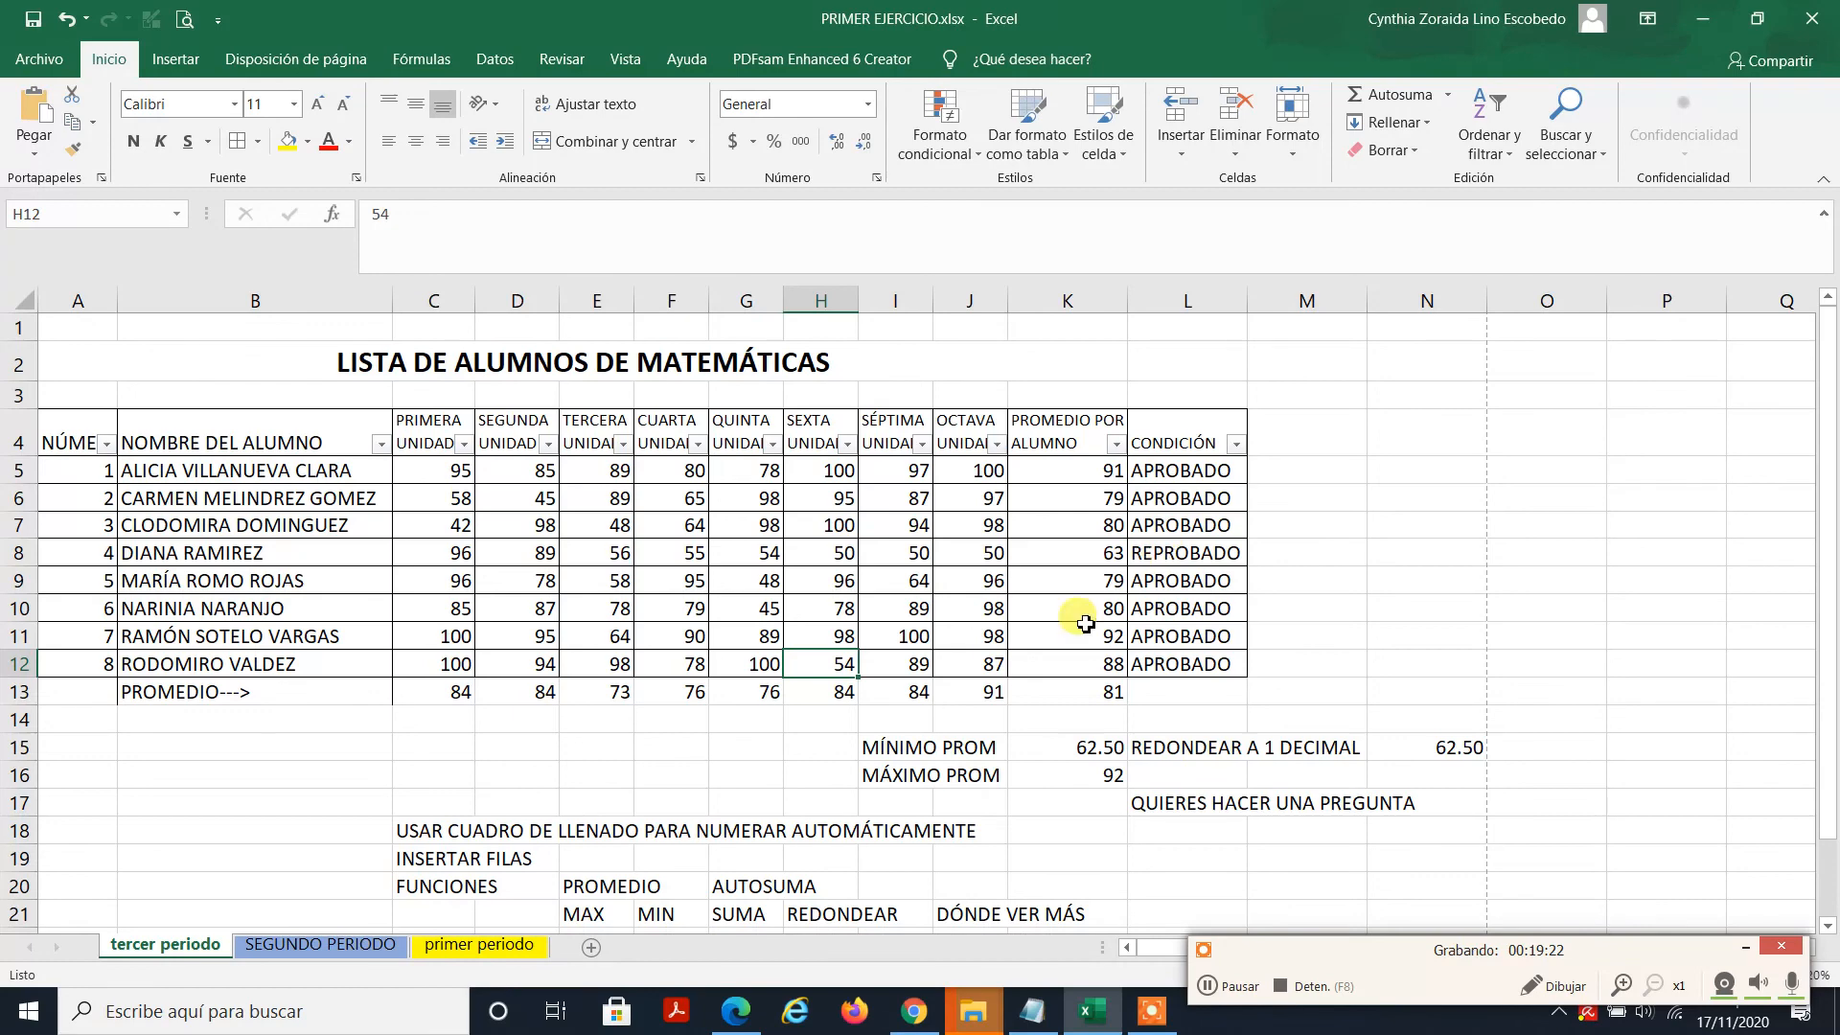